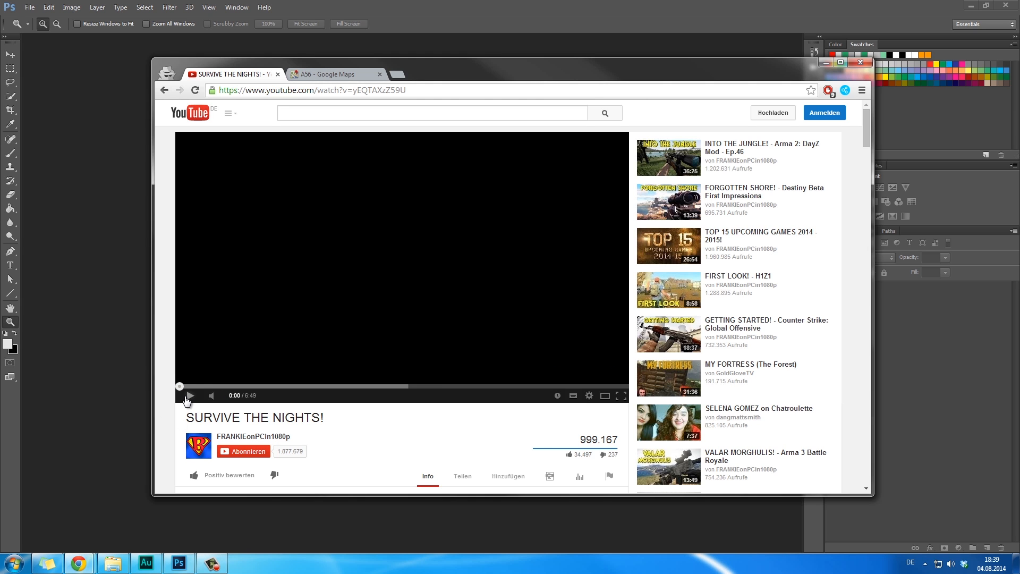
Play the opening seconds of the SURVIVE THE NIGHTS! video from the start and pause on the aerial island title.
{"action": "left_click", "coordinate": [187, 399]}
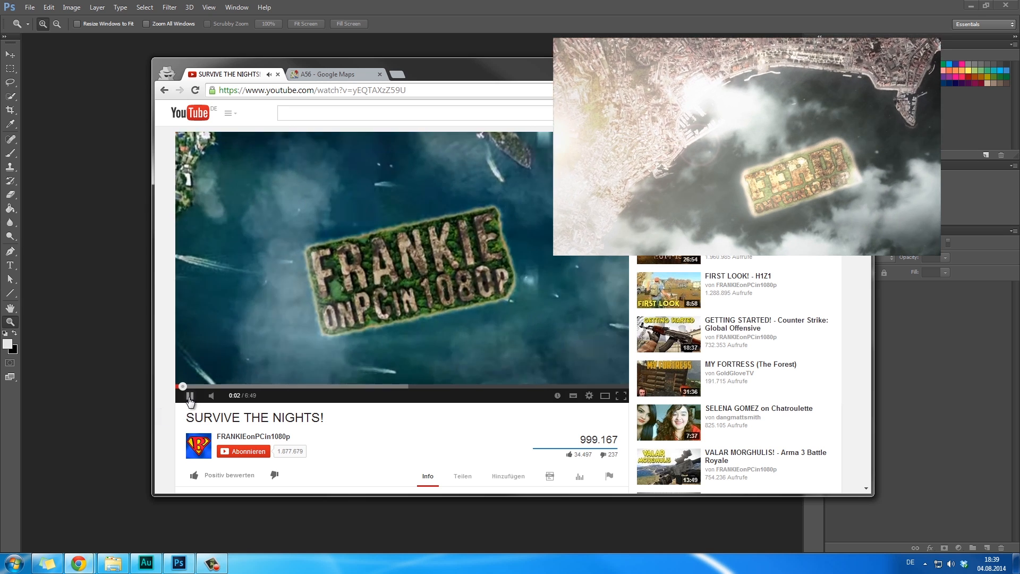
{"action": "left_click_drag", "start_coordinate": [181, 386], "coordinate": [166, 386]}
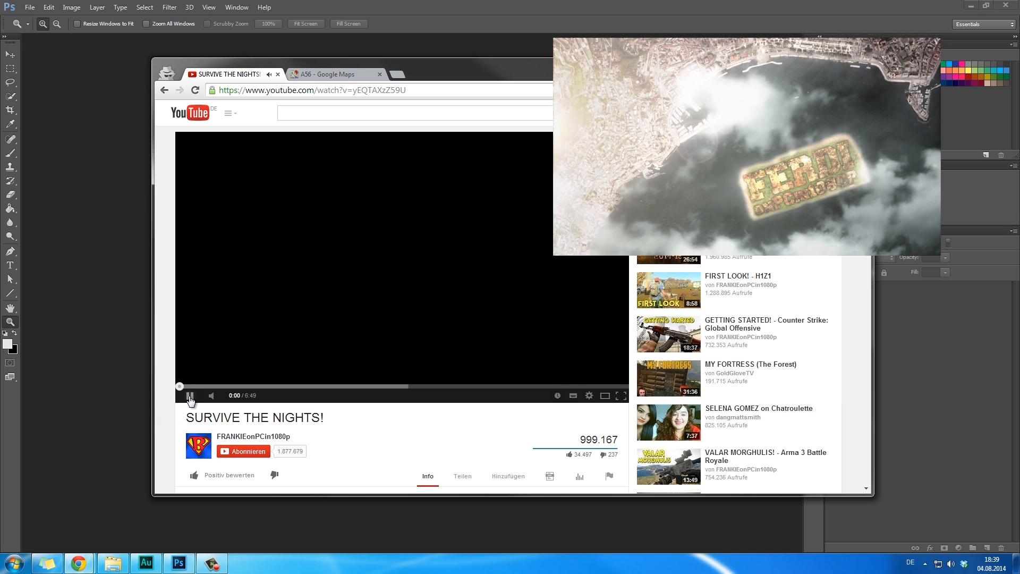
{"action": "left_click", "coordinate": [189, 395]}
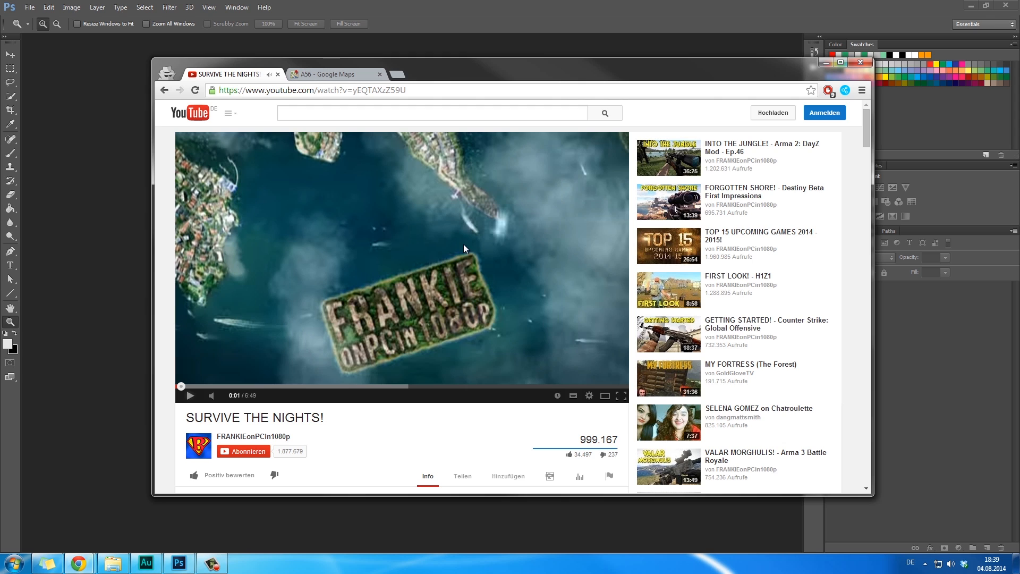
Set the video's playback quality to 720p.
{"action": "left_click", "coordinate": [589, 396]}
{"action": "left_click", "coordinate": [592, 372]}
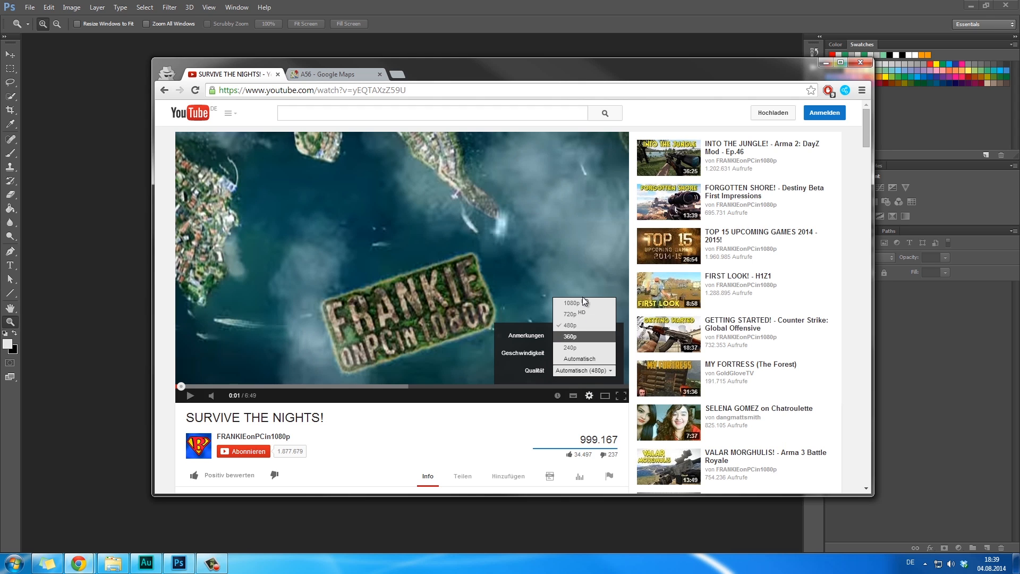
{"action": "left_click", "coordinate": [570, 315]}
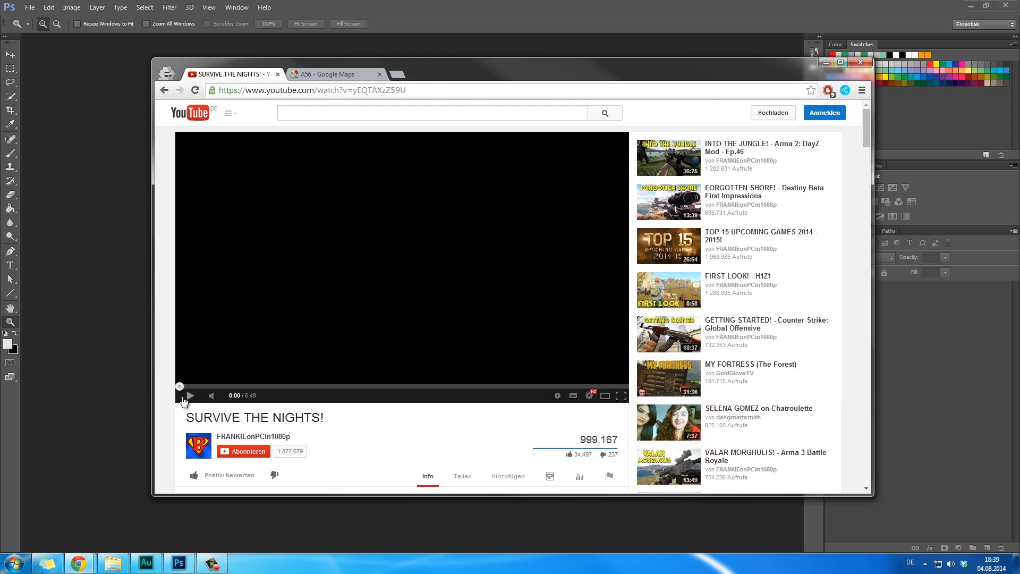
Replay the video's opening several times, pausing to examine the island lettering and the surrounding water and coast.
{"action": "left_click", "coordinate": [190, 397]}
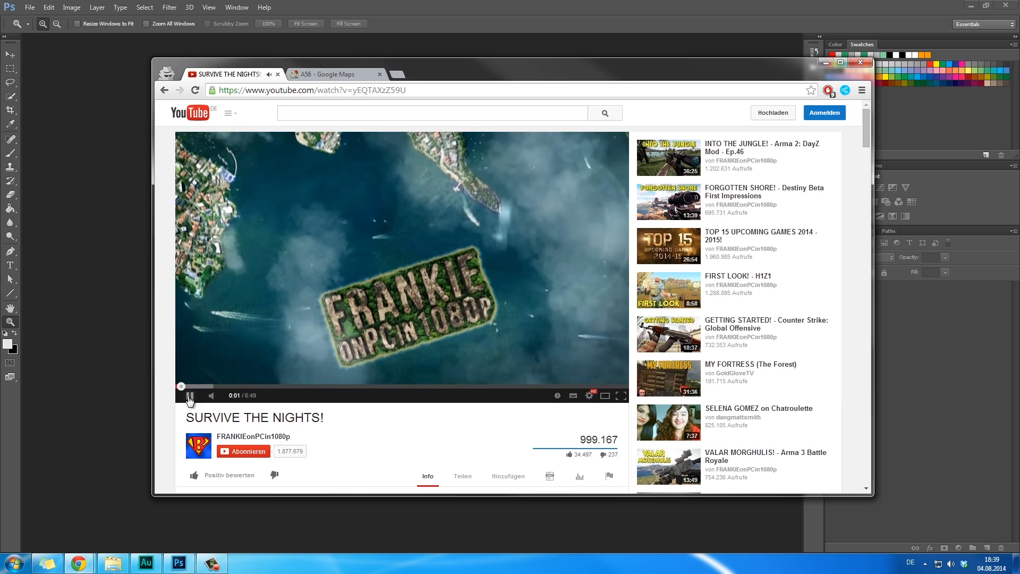
{"action": "left_click", "coordinate": [457, 259]}
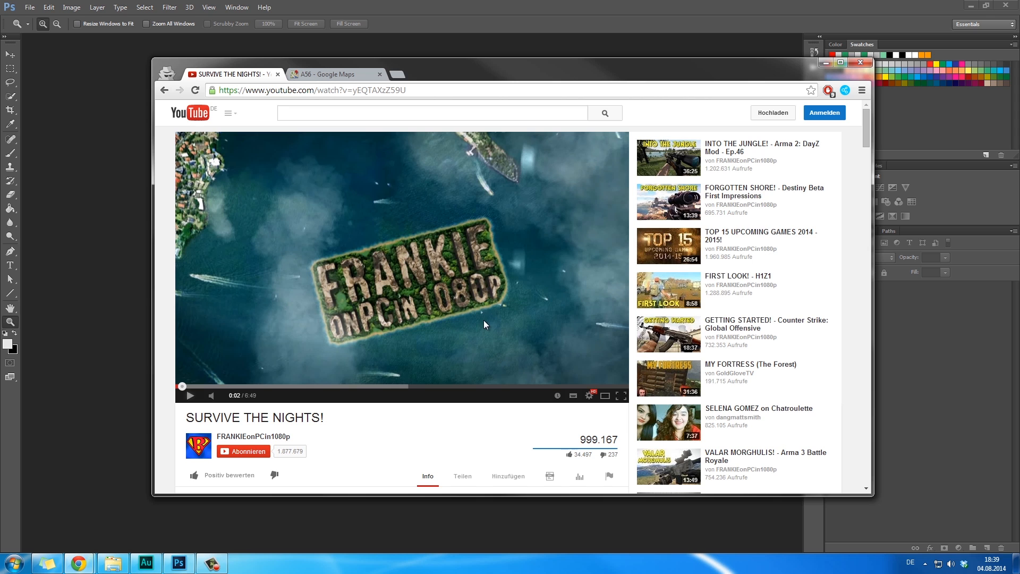
{"action": "left_click", "coordinate": [178, 386]}
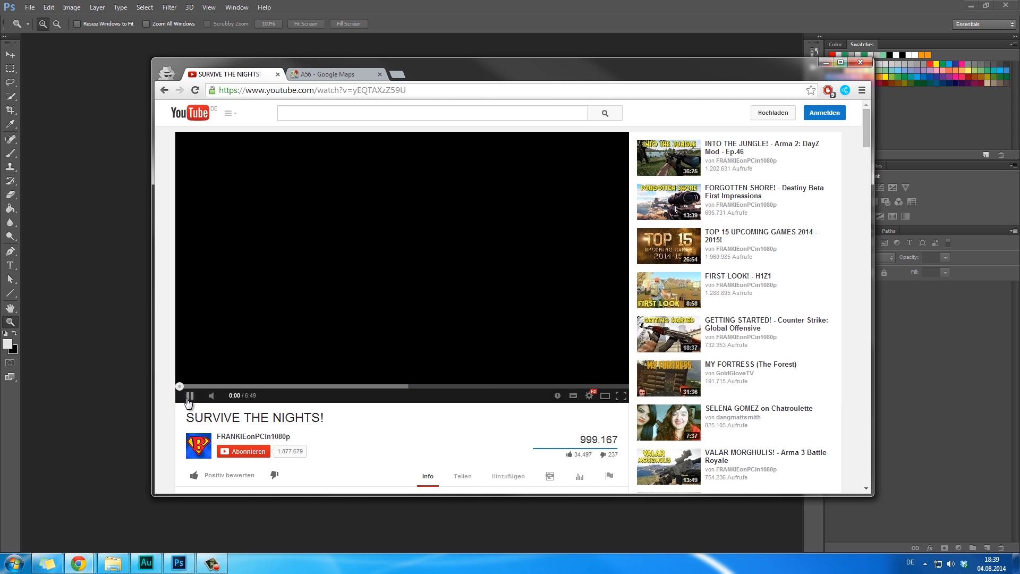
{"action": "left_click", "coordinate": [189, 397]}
{"action": "left_click", "coordinate": [488, 334]}
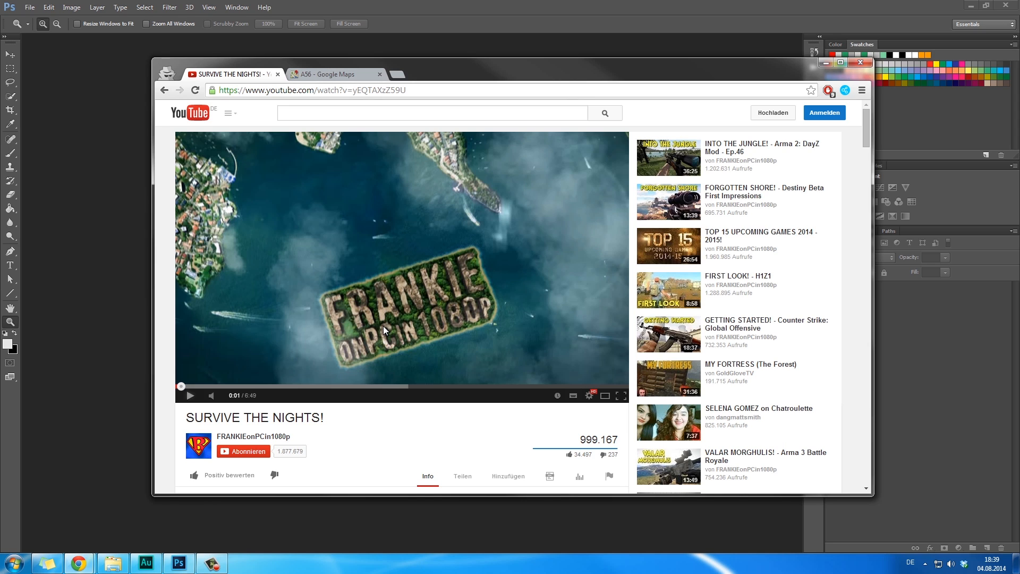
{"action": "left_click", "coordinate": [187, 397]}
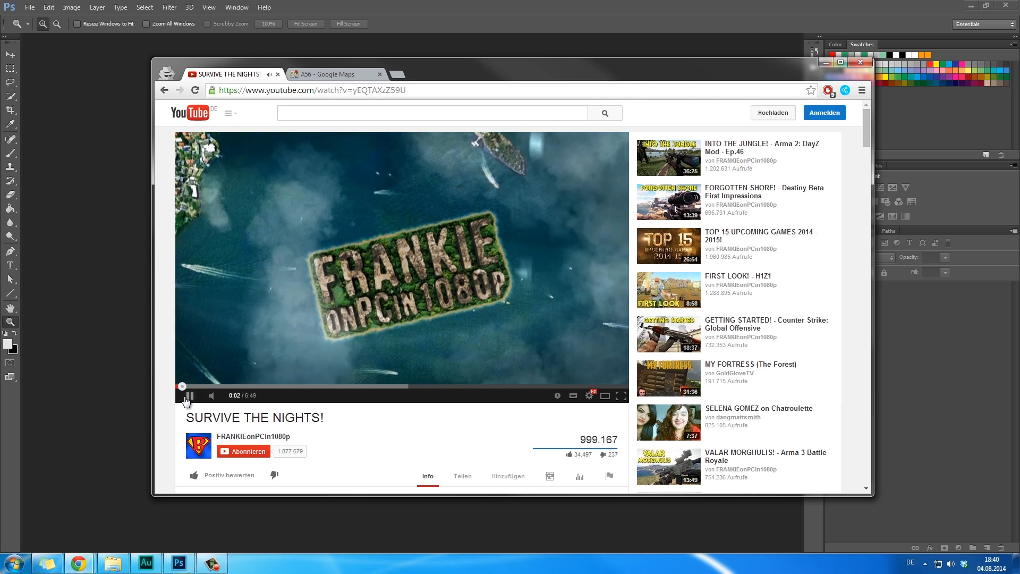
{"action": "left_click_drag", "start_coordinate": [184, 386], "coordinate": [160, 388]}
{"action": "left_click", "coordinate": [189, 396]}
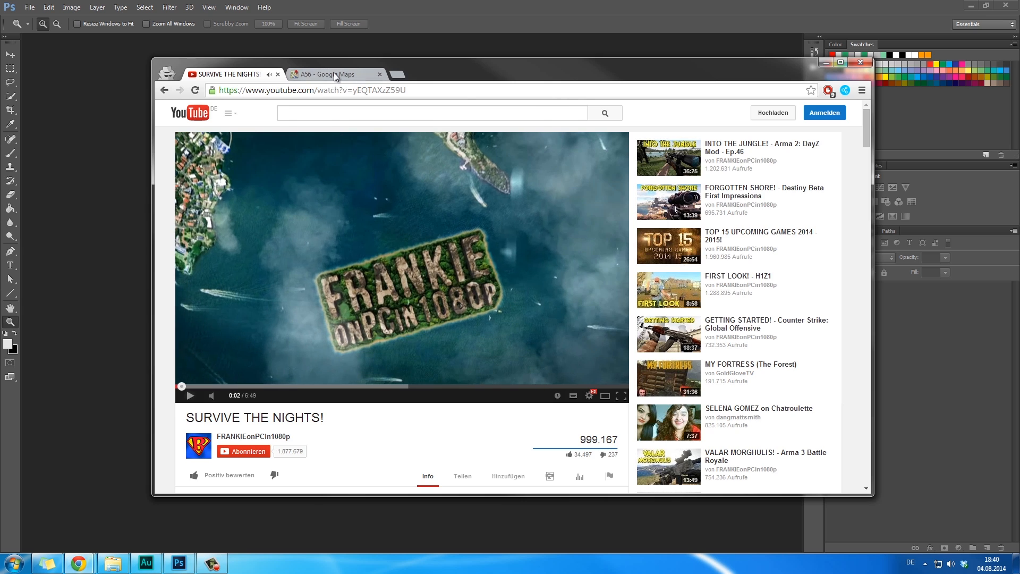
Switch to the Google Maps page and examine the satellite imagery of the Naples coastline and bay.
{"action": "left_click", "coordinate": [334, 74]}
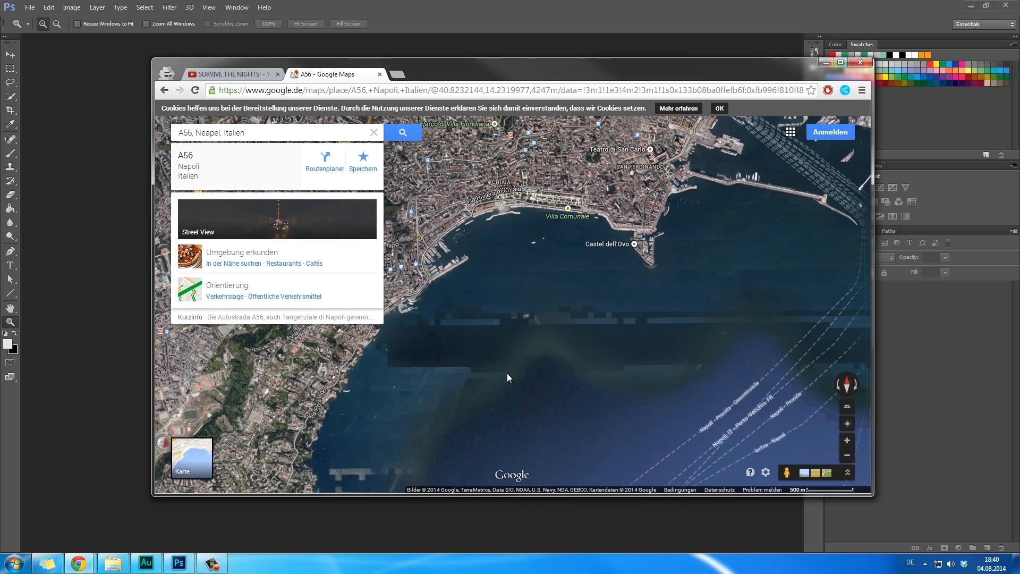
{"action": "left_click_drag", "start_coordinate": [497, 337], "coordinate": [710, 484]}
{"action": "left_click_drag", "start_coordinate": [533, 274], "coordinate": [484, 228]}
{"action": "left_click_drag", "start_coordinate": [550, 379], "coordinate": [515, 340]}
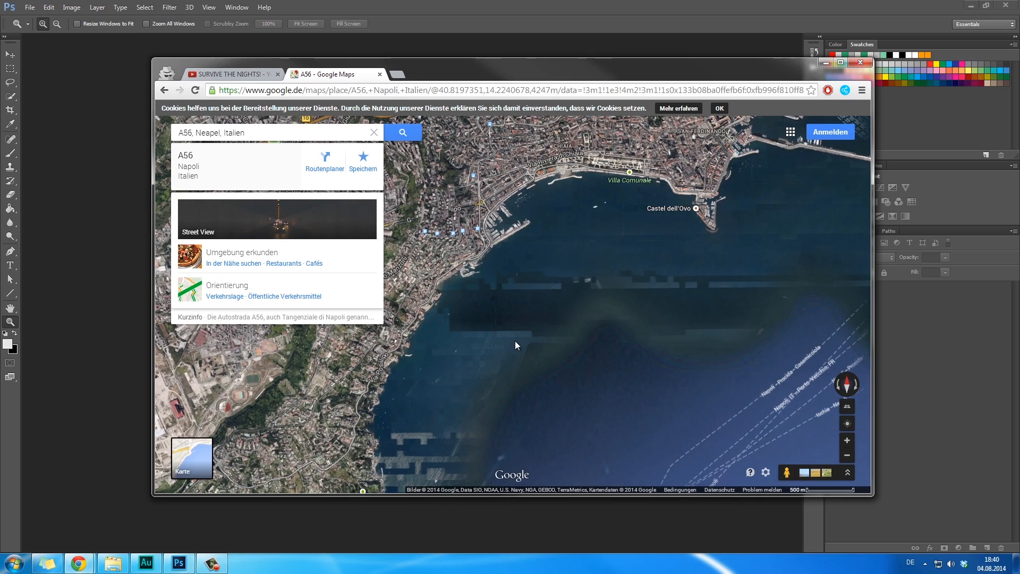
{"action": "scroll", "coordinate": [515, 340], "scroll_direction": "up", "scroll_amount": 3}
{"action": "scroll", "coordinate": [610, 244], "scroll_direction": "up", "scroll_amount": 1}
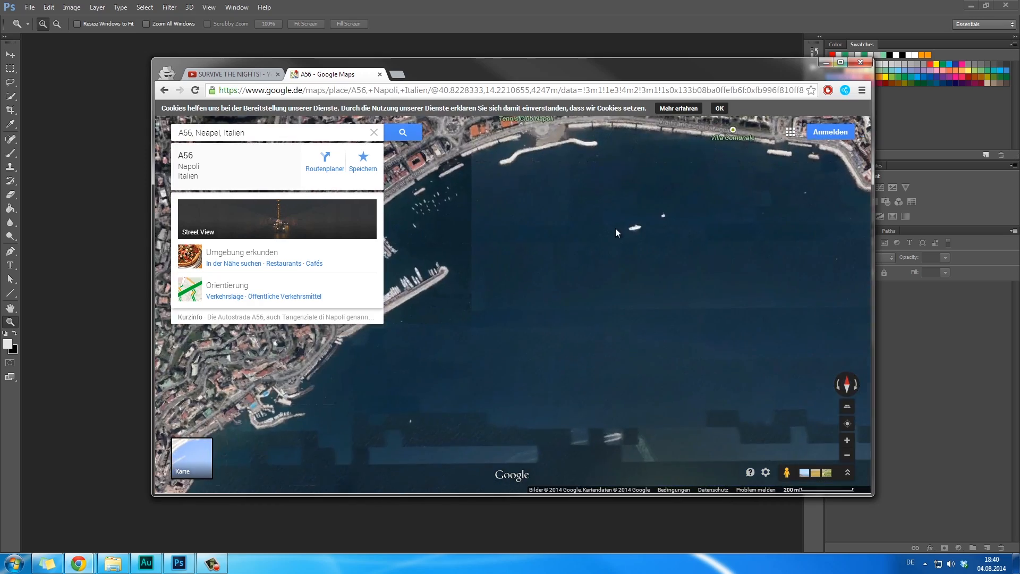
{"action": "scroll", "coordinate": [616, 228], "scroll_direction": "down", "scroll_amount": 2}
{"action": "left_click_drag", "start_coordinate": [550, 366], "coordinate": [582, 312]}
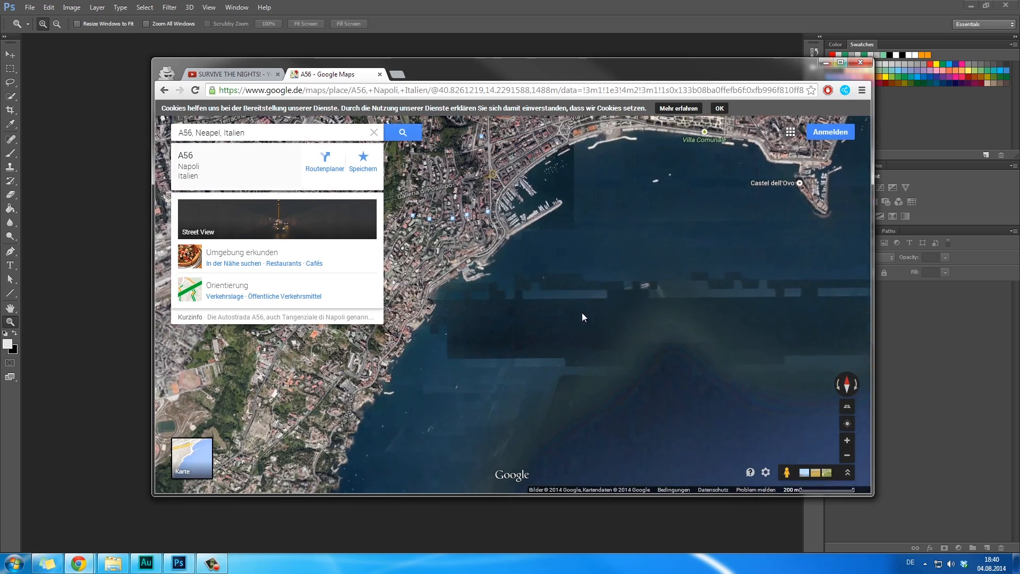
Compare the video's island shot with the satellite map and inspect the bay and coast around Castel dell'Ovo.
{"action": "left_click", "coordinate": [225, 74]}
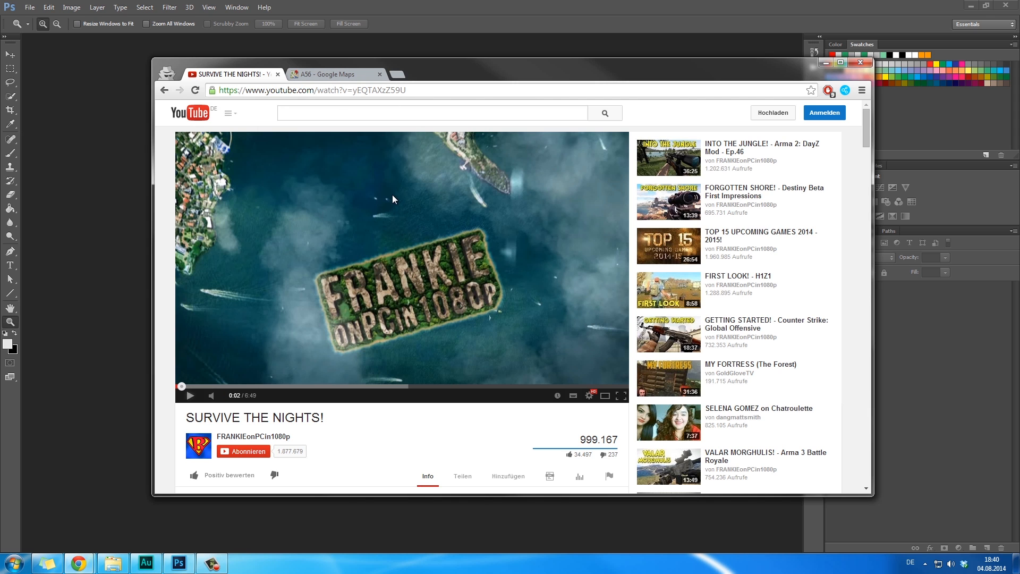
{"action": "left_click", "coordinate": [324, 74]}
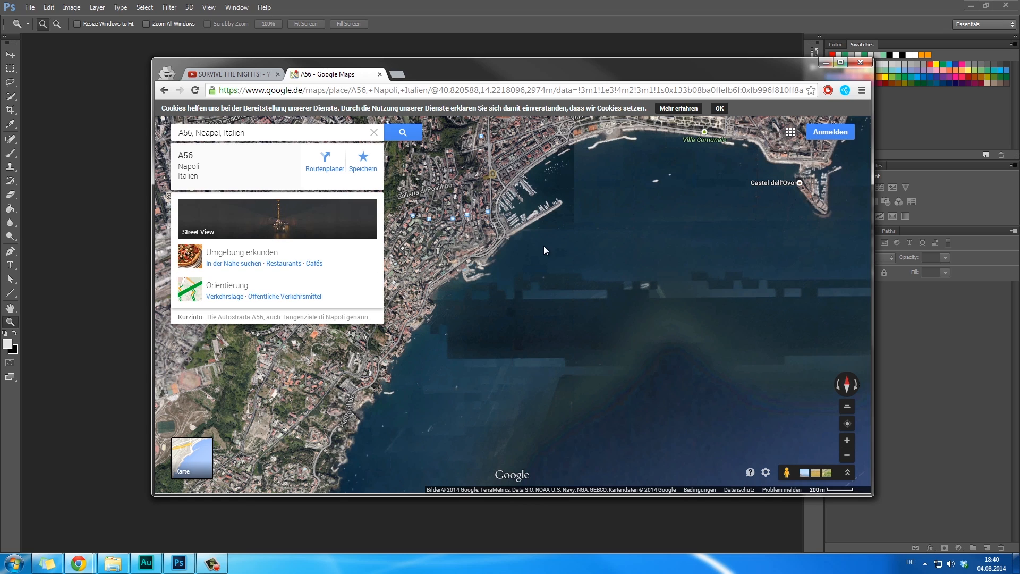
{"action": "left_click_drag", "start_coordinate": [544, 247], "coordinate": [414, 261]}
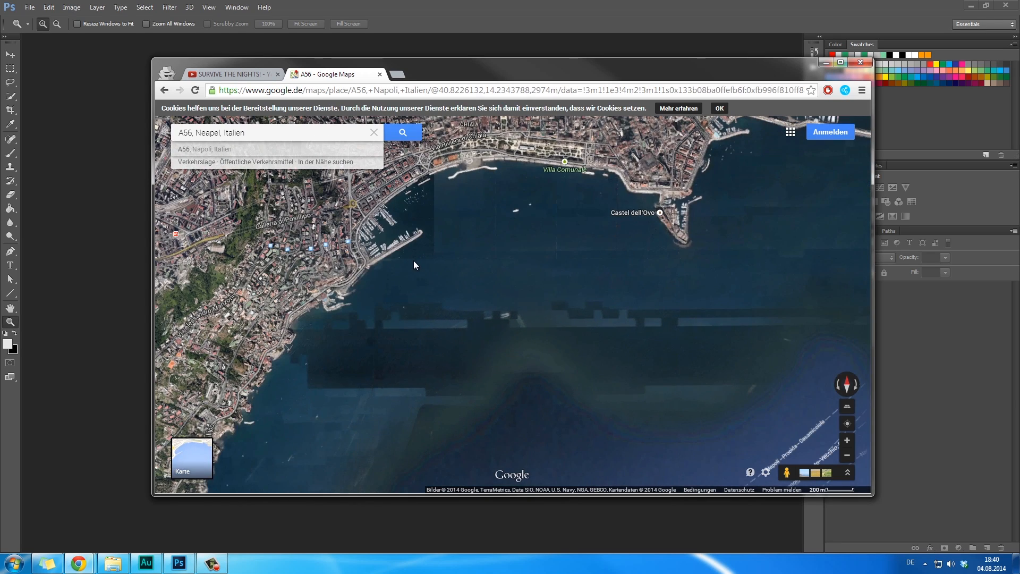
{"action": "left_click_drag", "start_coordinate": [487, 273], "coordinate": [481, 327]}
{"action": "left_click_drag", "start_coordinate": [476, 368], "coordinate": [519, 388]}
{"action": "left_click_drag", "start_coordinate": [542, 294], "coordinate": [620, 291]}
{"action": "scroll", "coordinate": [408, 343], "scroll_direction": "up", "scroll_amount": 1}
{"action": "scroll", "coordinate": [620, 291], "scroll_direction": "down", "scroll_amount": 2}
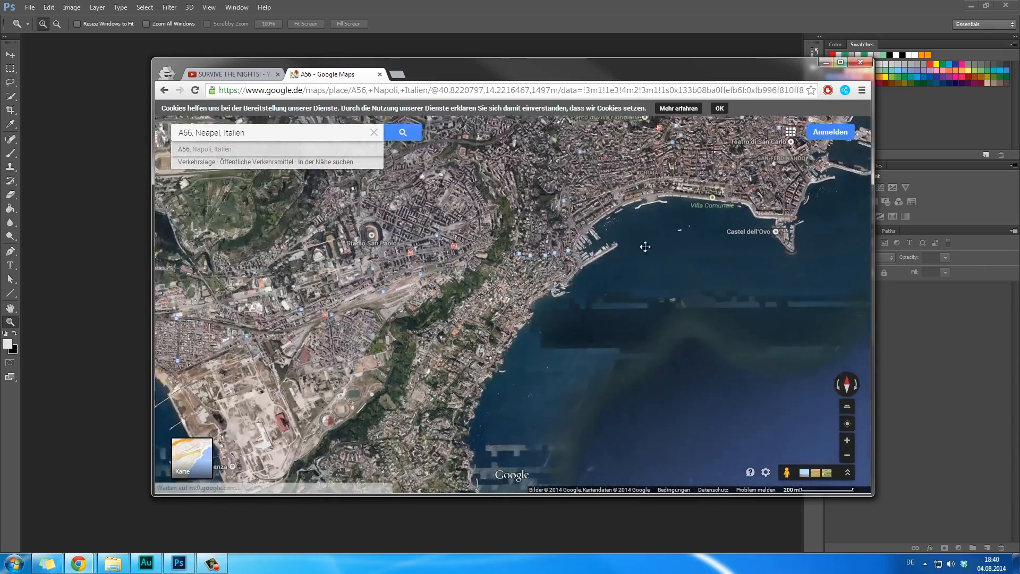
Maximize the browser window showing the Naples satellite map.
{"action": "left_click", "coordinate": [195, 136]}
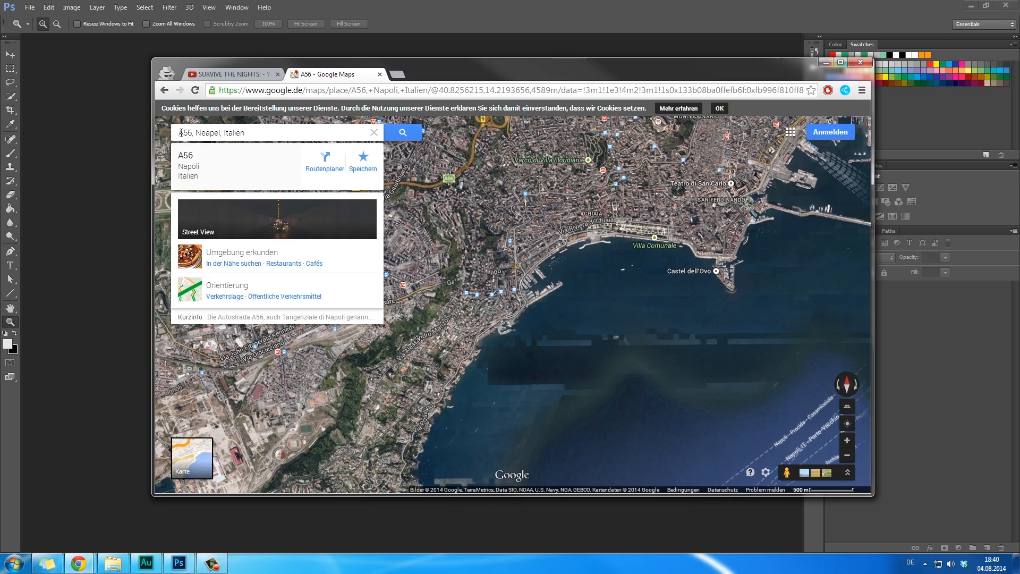
{"action": "left_click_drag", "start_coordinate": [580, 295], "coordinate": [546, 272]}
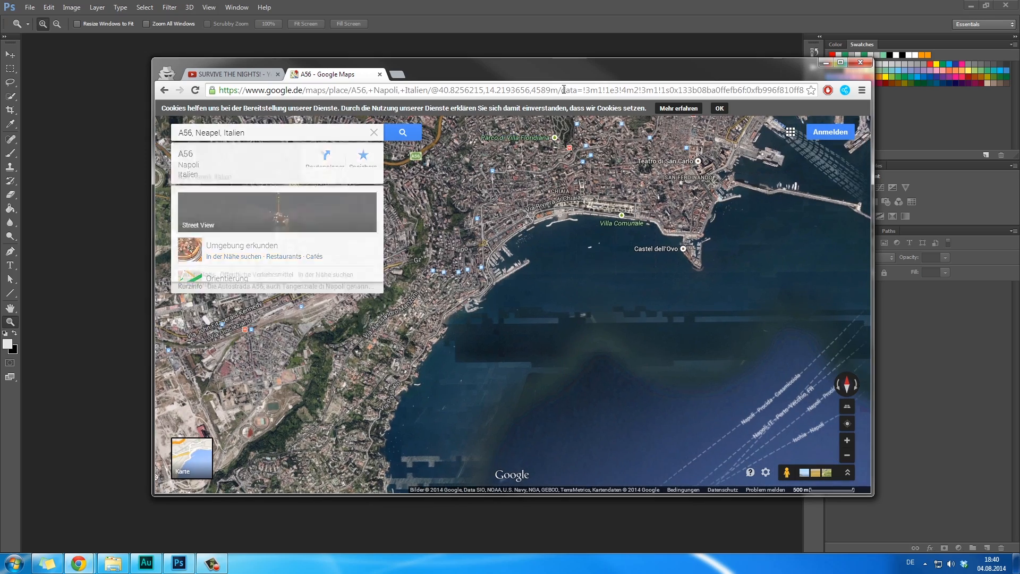
{"action": "left_click_drag", "start_coordinate": [565, 69], "coordinate": [531, 1]}
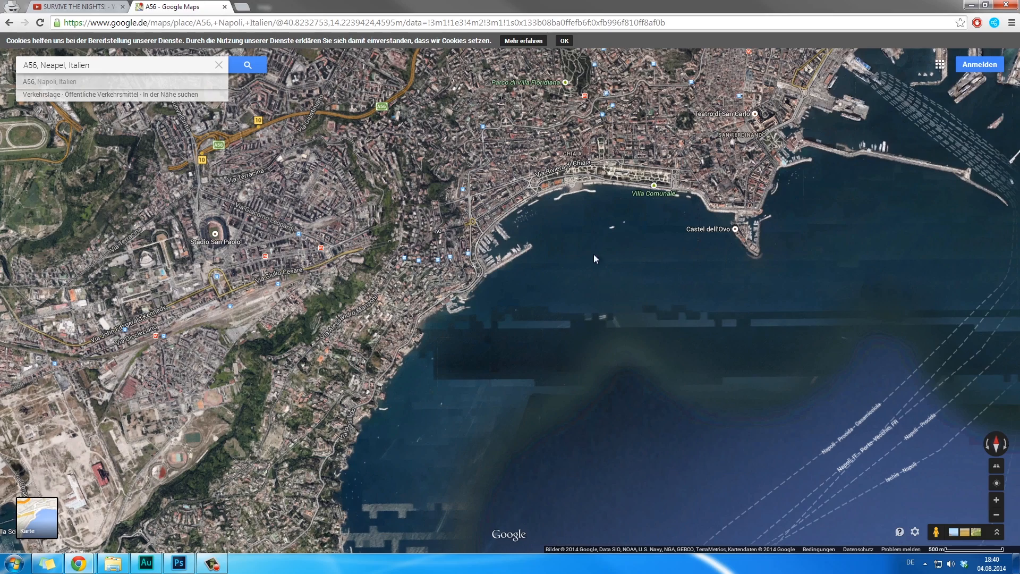
Frame the Naples bay in the satellite map, with the marina and Castel dell'Ovo around a large area of open water.
{"action": "left_click_drag", "start_coordinate": [524, 280], "coordinate": [555, 389]}
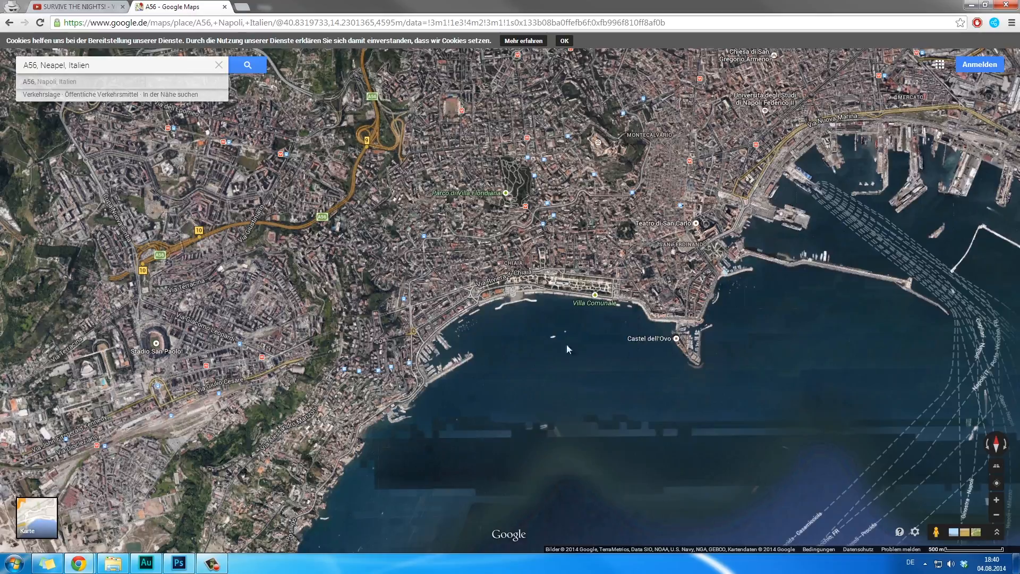
{"action": "scroll", "coordinate": [524, 339], "scroll_direction": "up", "scroll_amount": 1}
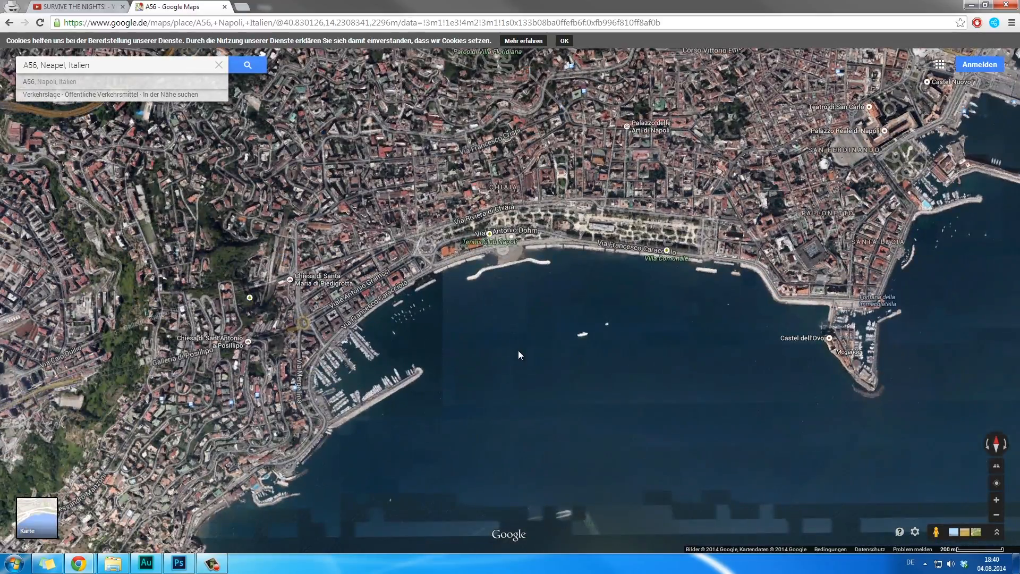
{"action": "scroll", "coordinate": [518, 349], "scroll_direction": "down", "scroll_amount": 1}
{"action": "scroll", "coordinate": [522, 352], "scroll_direction": "up", "scroll_amount": 3}
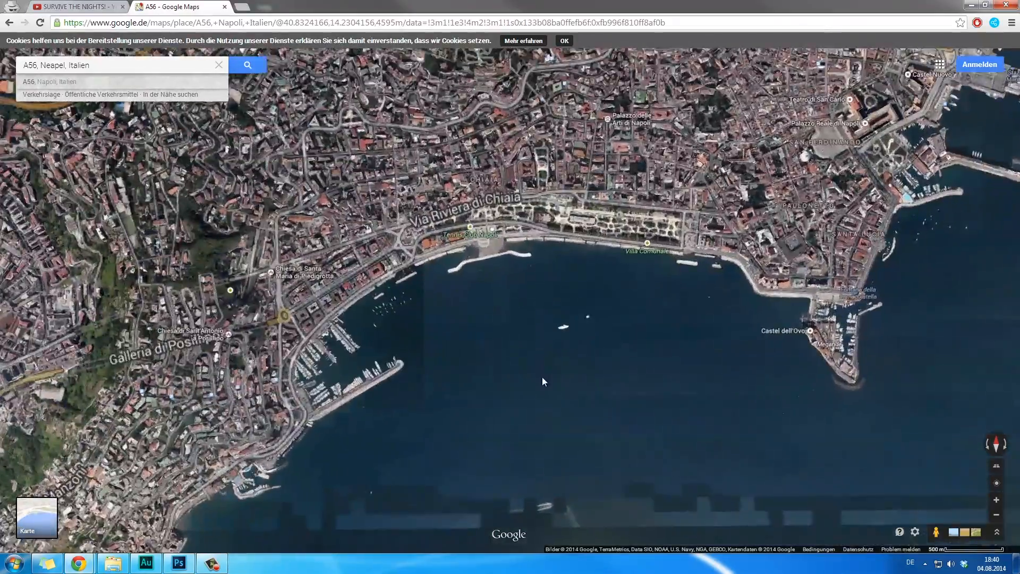
{"action": "scroll", "coordinate": [543, 410], "scroll_direction": "down", "scroll_amount": 2}
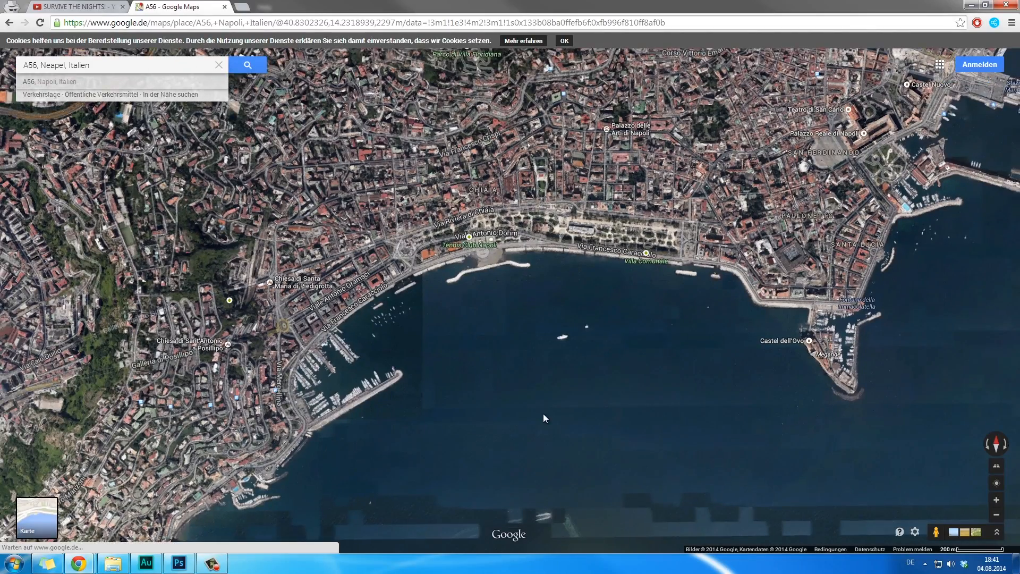
{"action": "left_click_drag", "start_coordinate": [543, 413], "coordinate": [568, 330]}
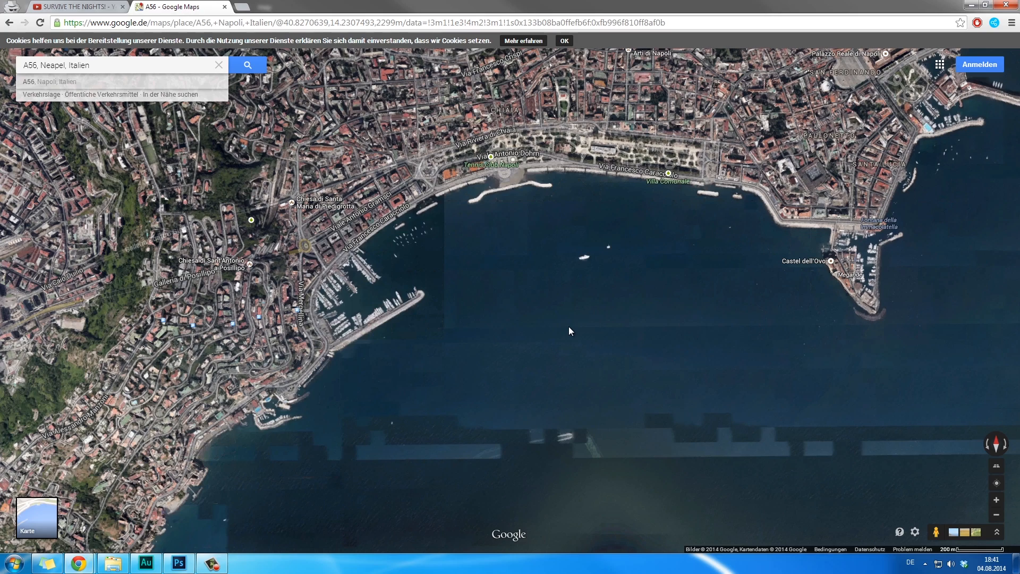
{"action": "left_click_drag", "start_coordinate": [567, 325], "coordinate": [563, 317]}
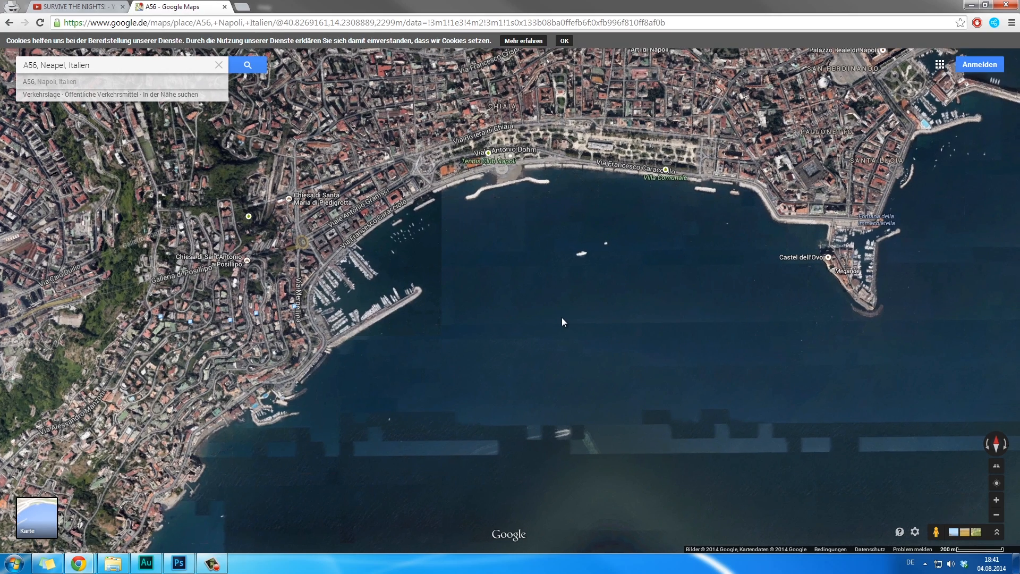
Show the map in full-screen mode and dismiss the cookie notice, keeping the bay framed with open water below the coast.
{"action": "key", "text": "F11"}
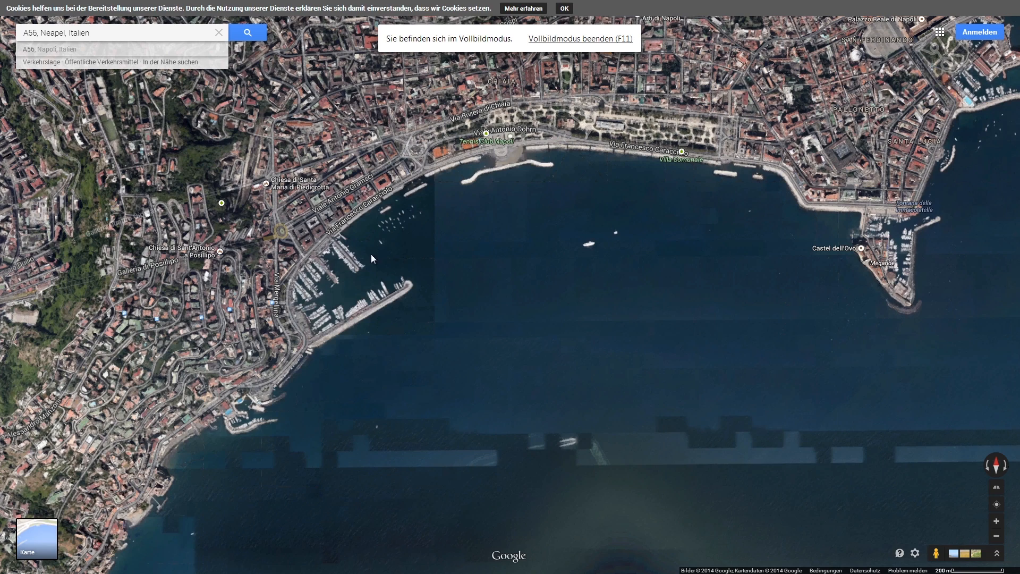
{"action": "left_click", "coordinate": [564, 9]}
{"action": "left_click_drag", "start_coordinate": [925, 331], "coordinate": [925, 379]}
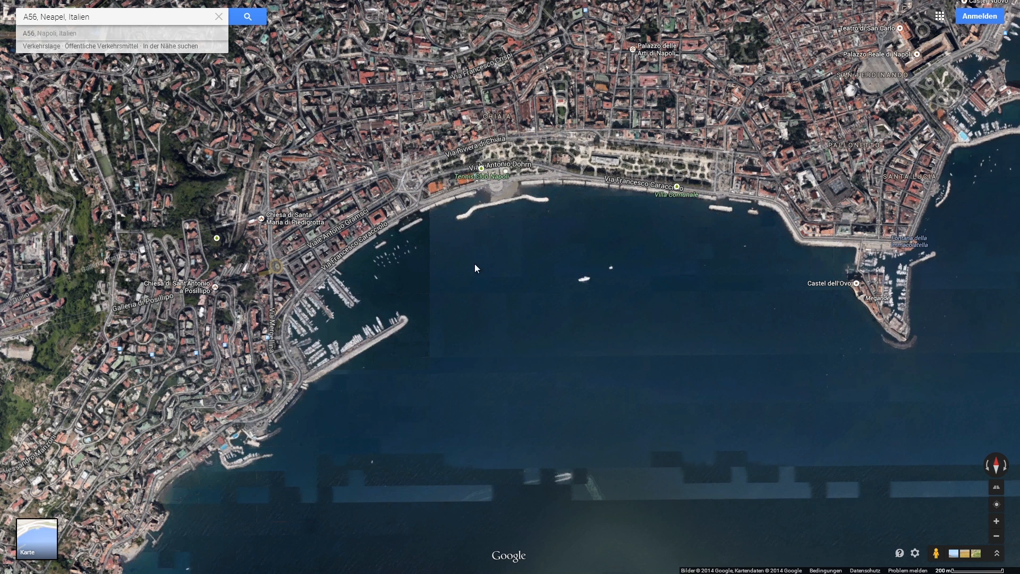
Capture a screenshot area of 1920x1079 covering the entire full-screen satellite map.
{"action": "left_click", "coordinate": [151, 31]}
{"action": "key", "text": "Print"}
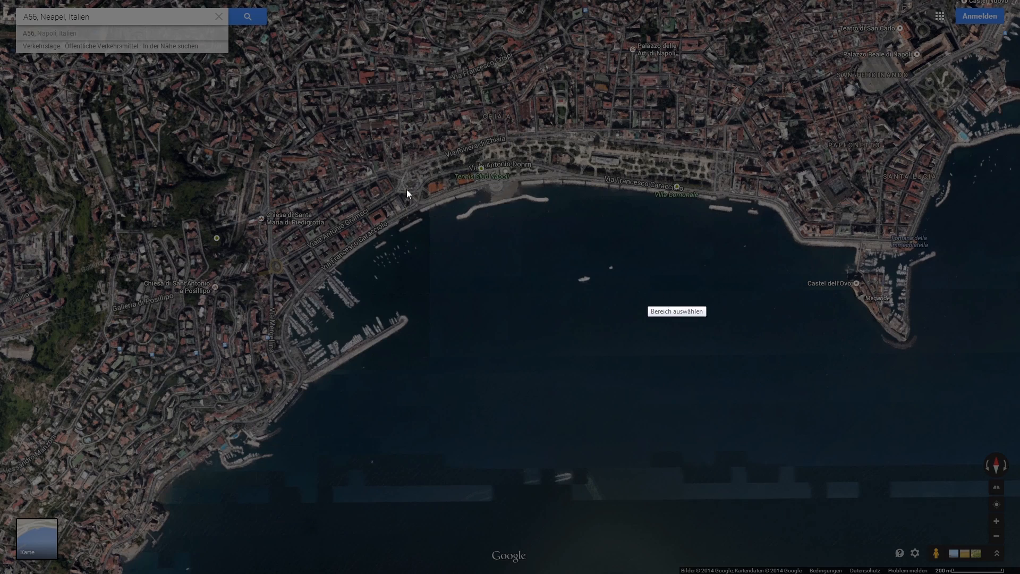
{"action": "left_click_drag", "start_coordinate": [1, 3], "coordinate": [1019, 573]}
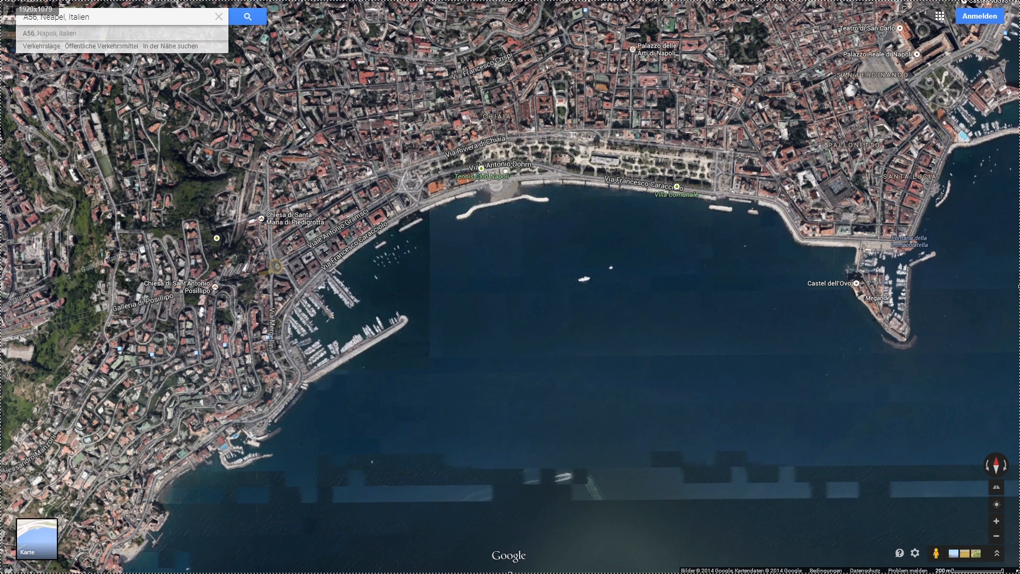
Save the captured map as Screenshot_33.jpg in a new desktop folder named Tutorial.
{"action": "left_click", "coordinate": [992, 564]}
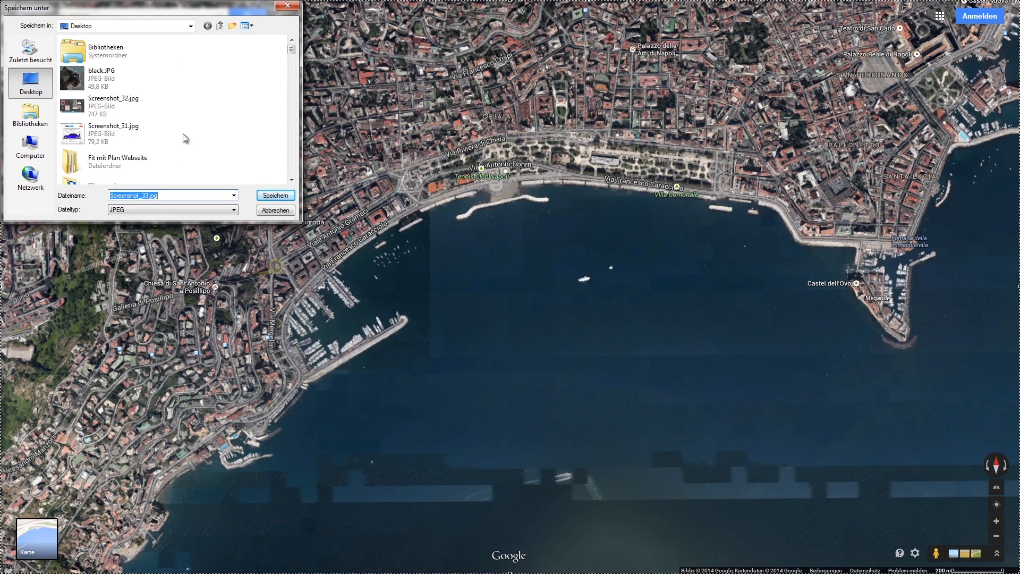
{"action": "right_click", "coordinate": [217, 98]}
{"action": "mouse_move", "coordinate": [298, 181]}
{"action": "left_click", "coordinate": [371, 184]}
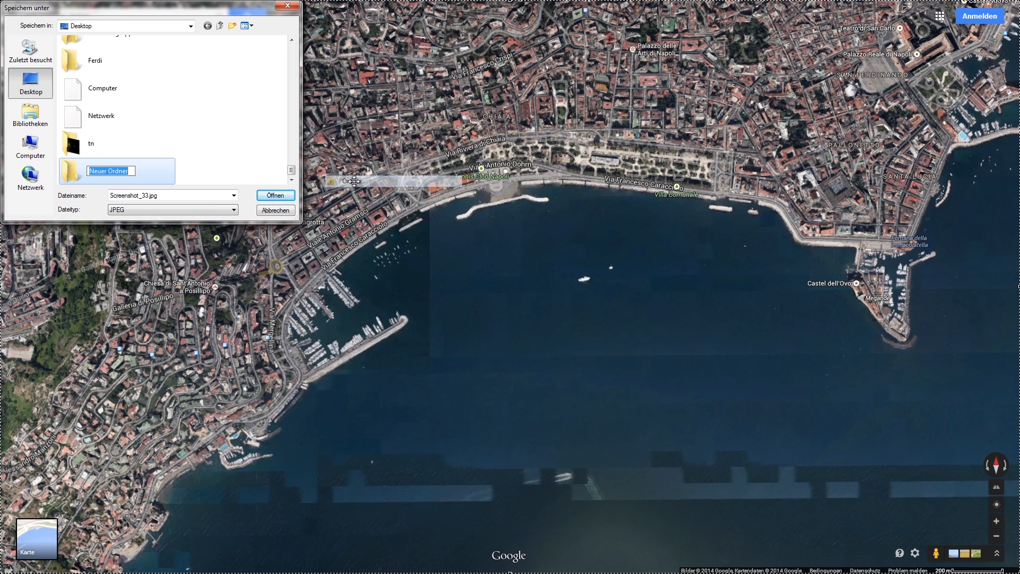
{"action": "type", "text": "Tutorial"}
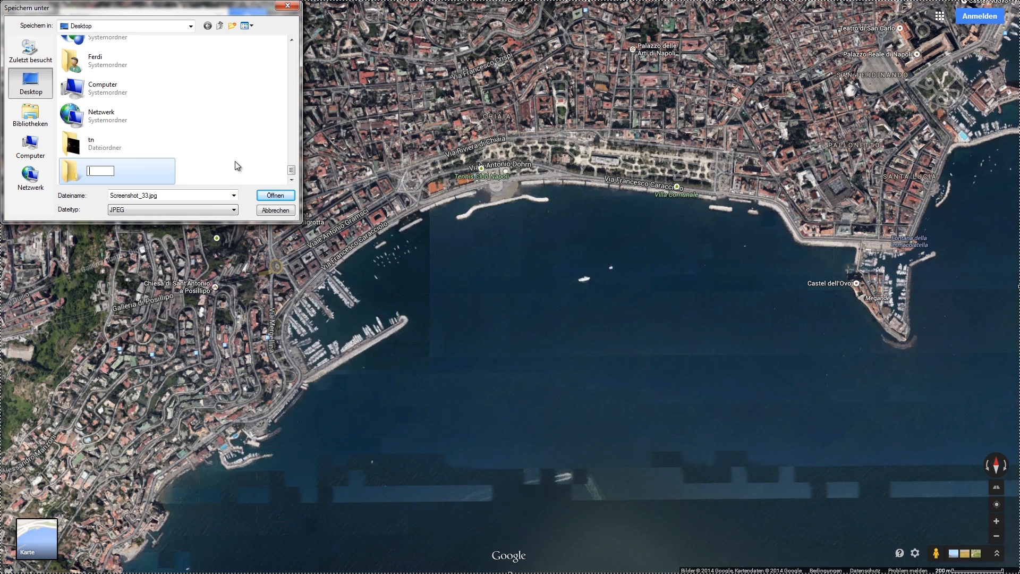
{"action": "key", "text": "Return"}
{"action": "key", "text": "Return"}
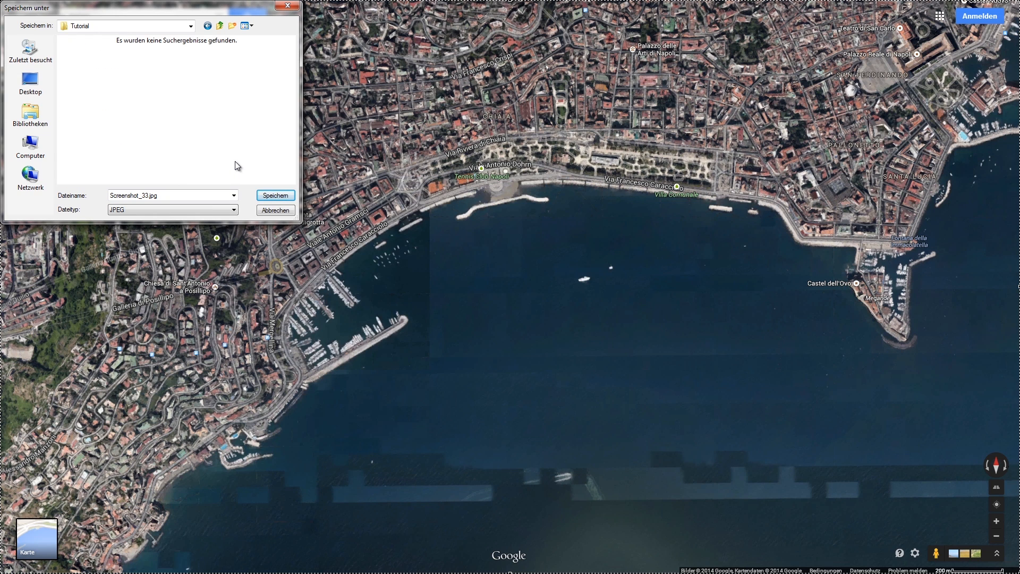
{"action": "left_click", "coordinate": [275, 196]}
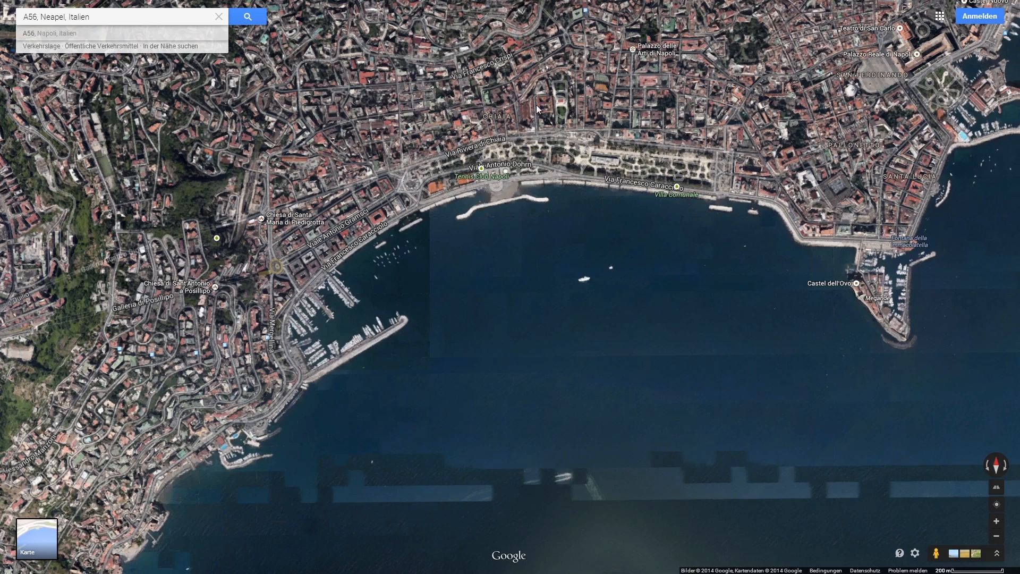
Shift the map west to include Stadio San Paolo, capture the full screen and save it as Screenshot_1.jpg in the Tutorial folder.
{"action": "left_click_drag", "start_coordinate": [365, 274], "coordinate": [744, 257]}
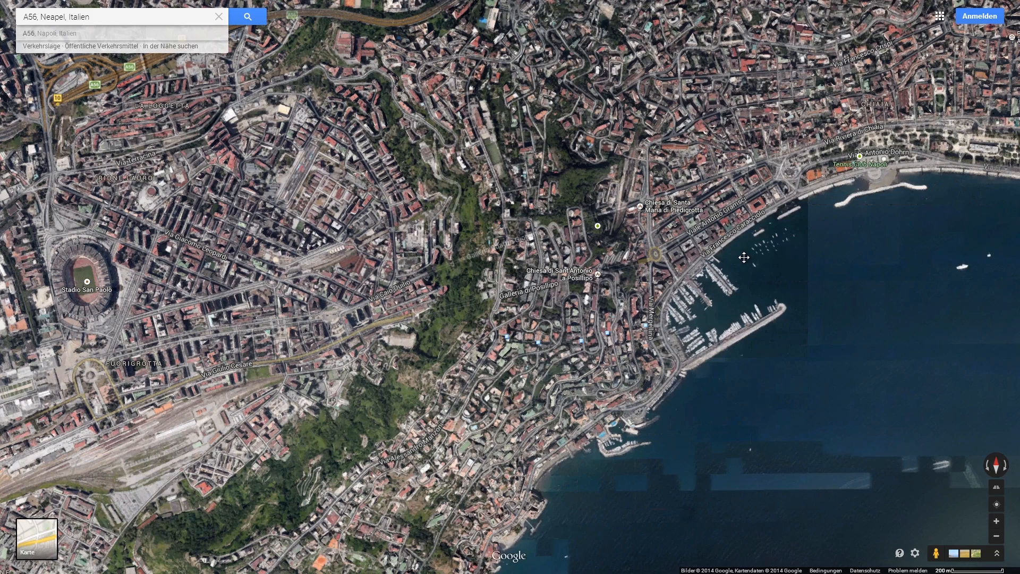
{"action": "key", "text": "Print"}
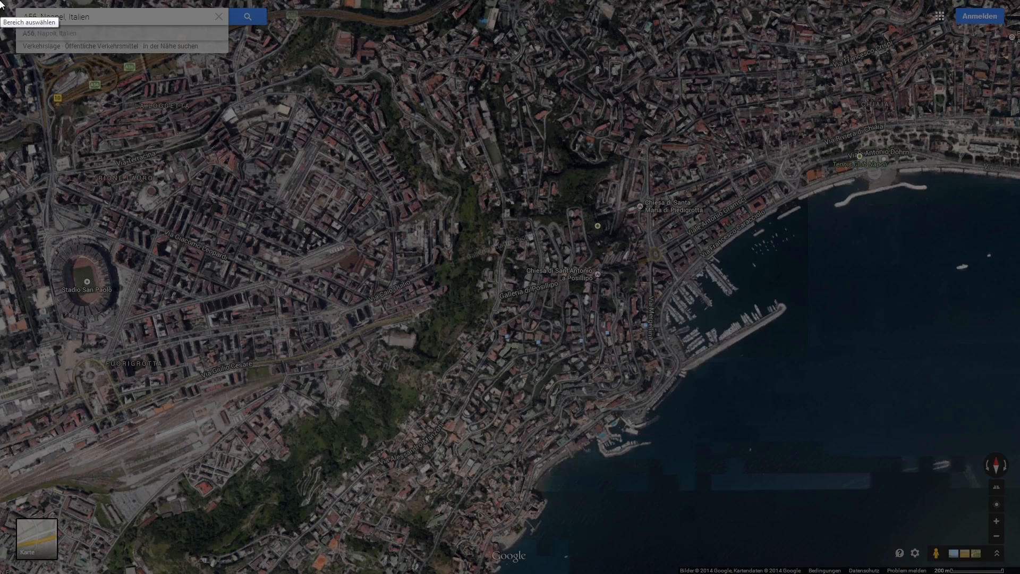
{"action": "left_click_drag", "start_coordinate": [0, 0], "coordinate": [1019, 573]}
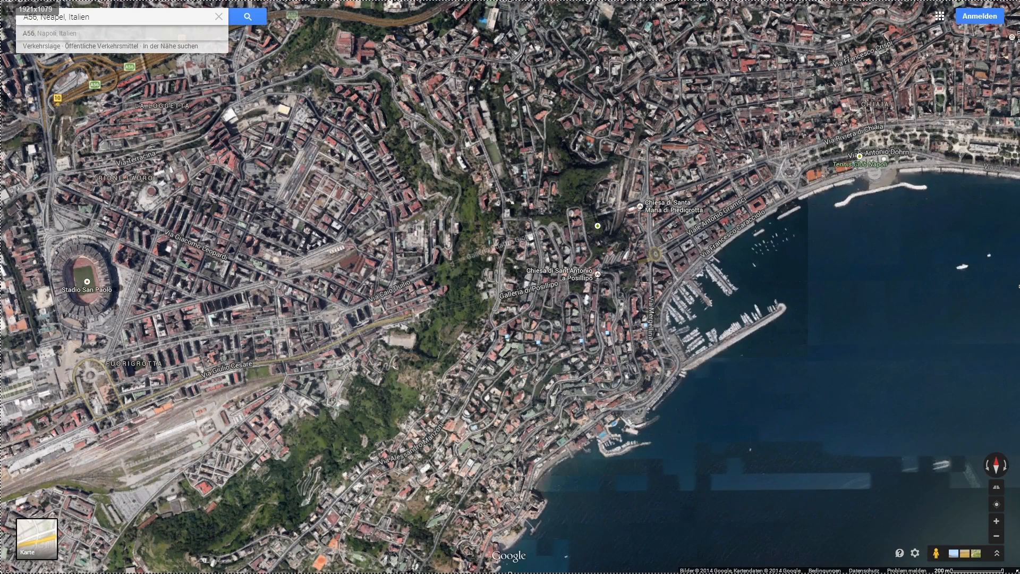
{"action": "left_click", "coordinate": [991, 562]}
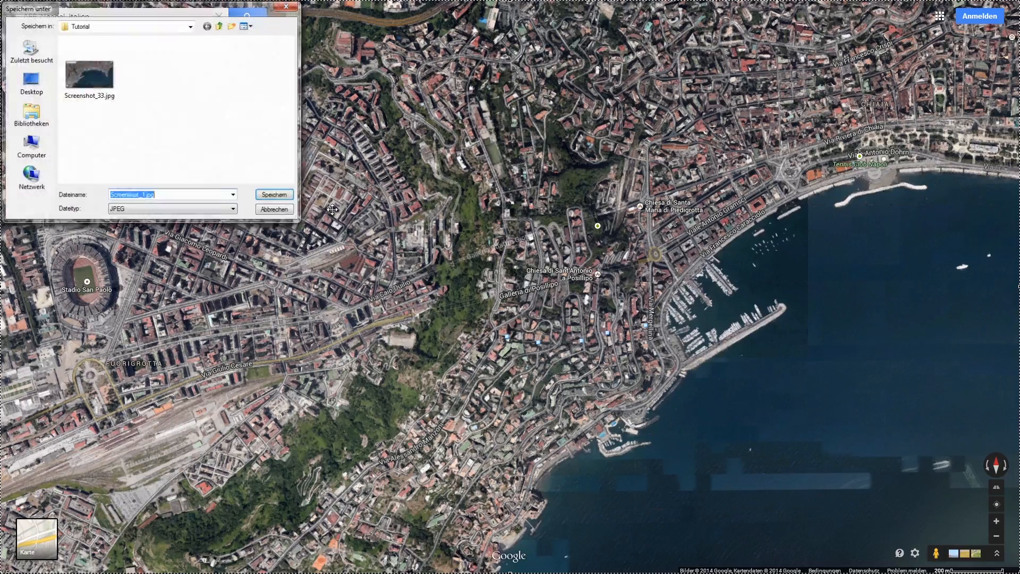
{"action": "left_click", "coordinate": [284, 194]}
Shift the map north over the A56 motorway, capture the full screen and save it as Screenshot_2.jpg in the Tutorial folder.
{"action": "left_click_drag", "start_coordinate": [669, 197], "coordinate": [676, 486]}
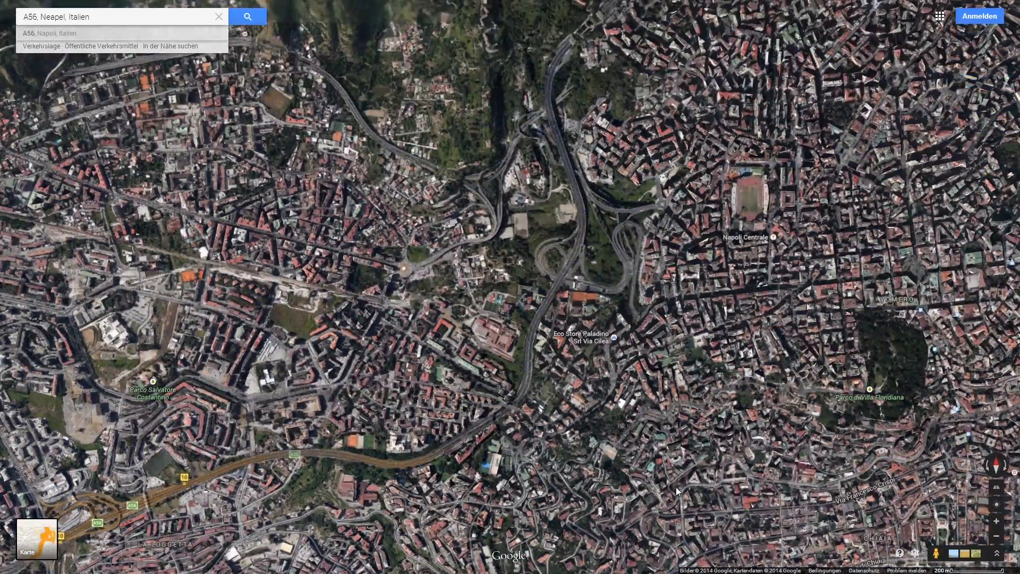
{"action": "left_click_drag", "start_coordinate": [675, 419], "coordinate": [677, 334]}
{"action": "key", "text": "Print"}
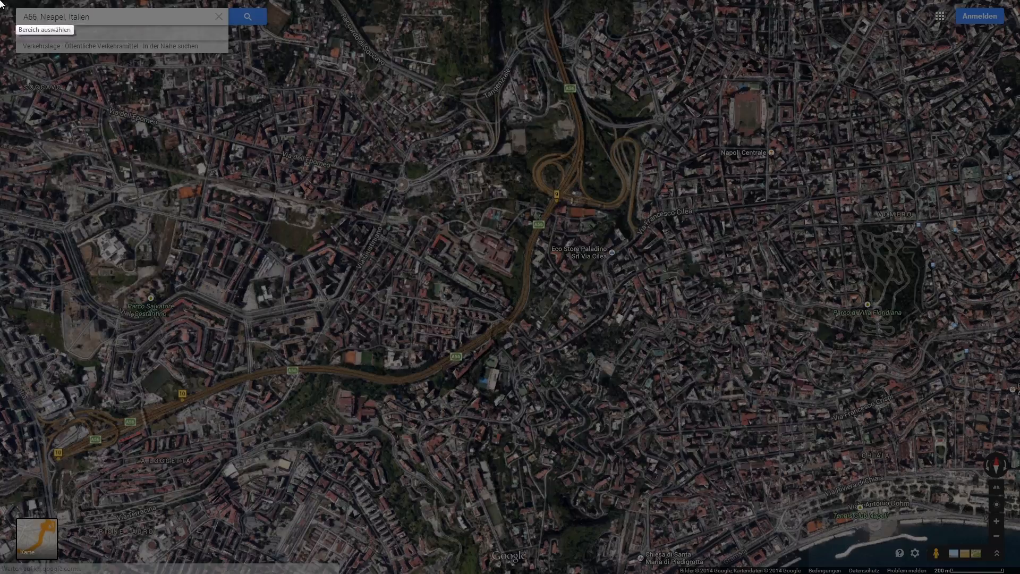
{"action": "left_click_drag", "start_coordinate": [0, 1], "coordinate": [1019, 573]}
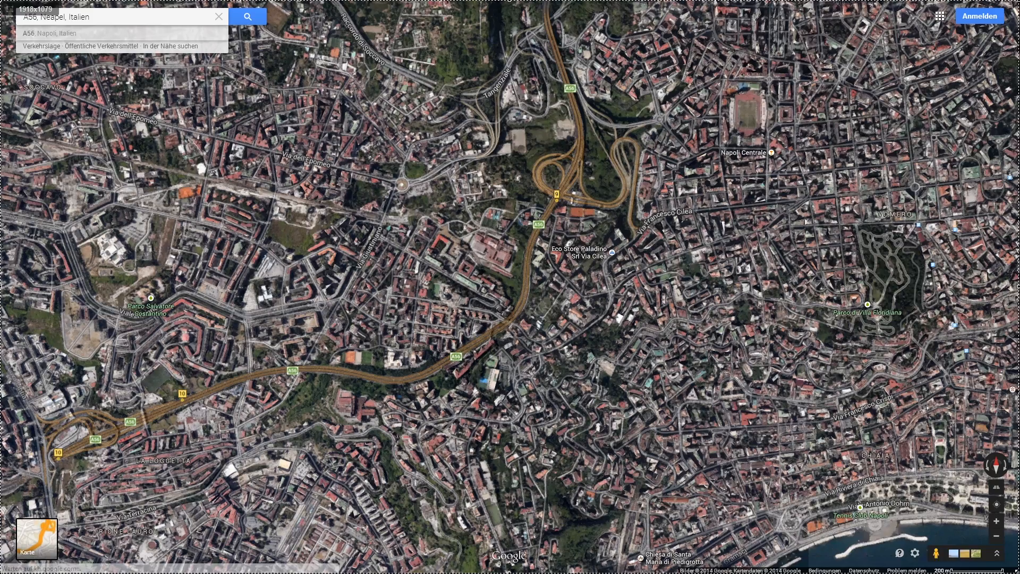
{"action": "key", "text": "ctrl+s"}
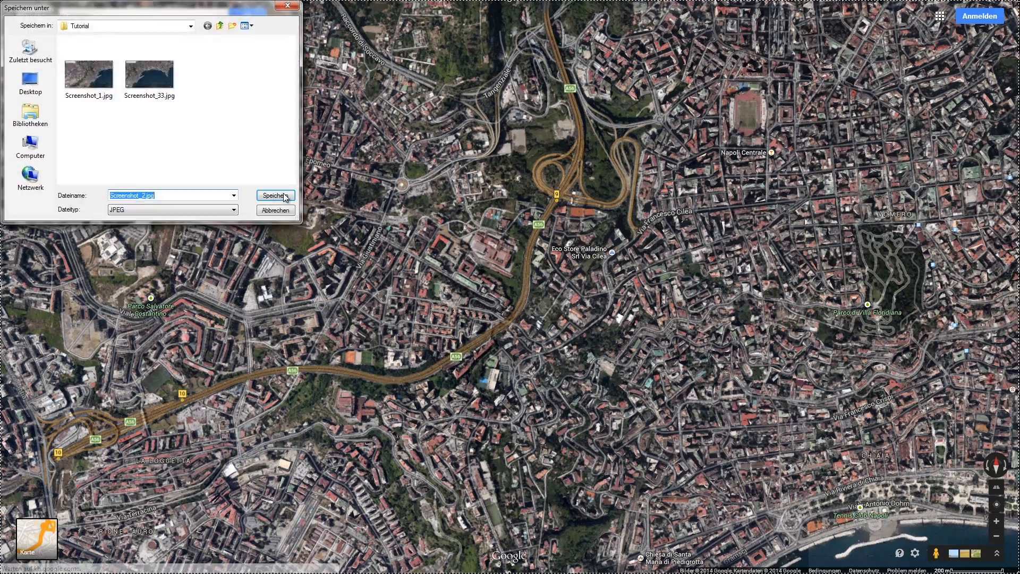
{"action": "key", "text": "Return"}
Shift the map east to the harbour around Castel Nuovo, capture the full screen and save it as Screenshot_3.jpg.
{"action": "left_click_drag", "start_coordinate": [889, 339], "coordinate": [168, 387]}
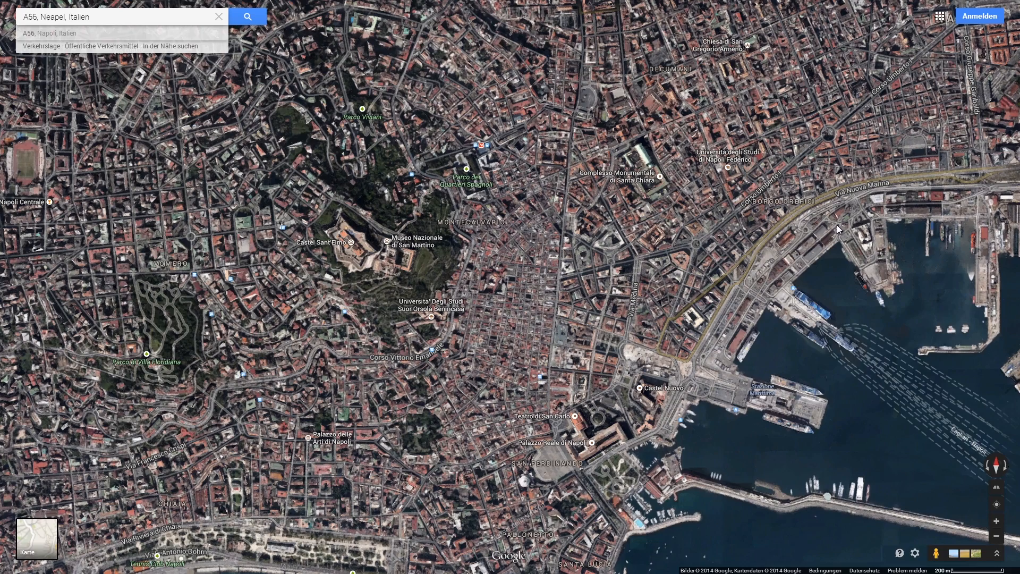
{"action": "key", "text": "Print"}
{"action": "left_click_drag", "start_coordinate": [0, 0], "coordinate": [1019, 573]}
{"action": "left_click", "coordinate": [990, 563]}
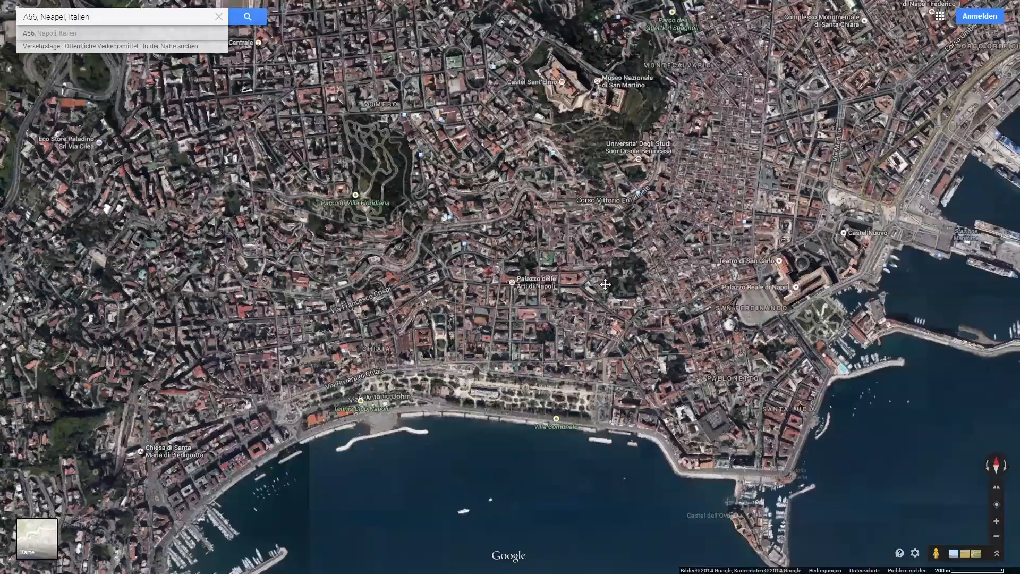
Bring the map back to the bay, leave full-screen mode and clear the browser away to switch to Photoshop.
{"action": "left_click_drag", "start_coordinate": [605, 284], "coordinate": [625, 229]}
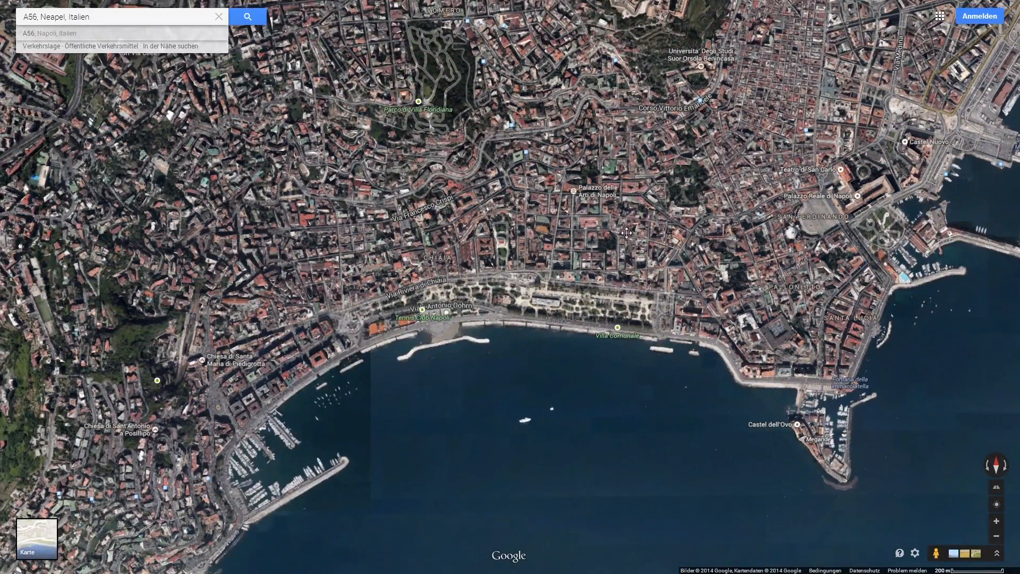
{"action": "key", "text": "F11"}
{"action": "left_click", "coordinate": [990, 5]}
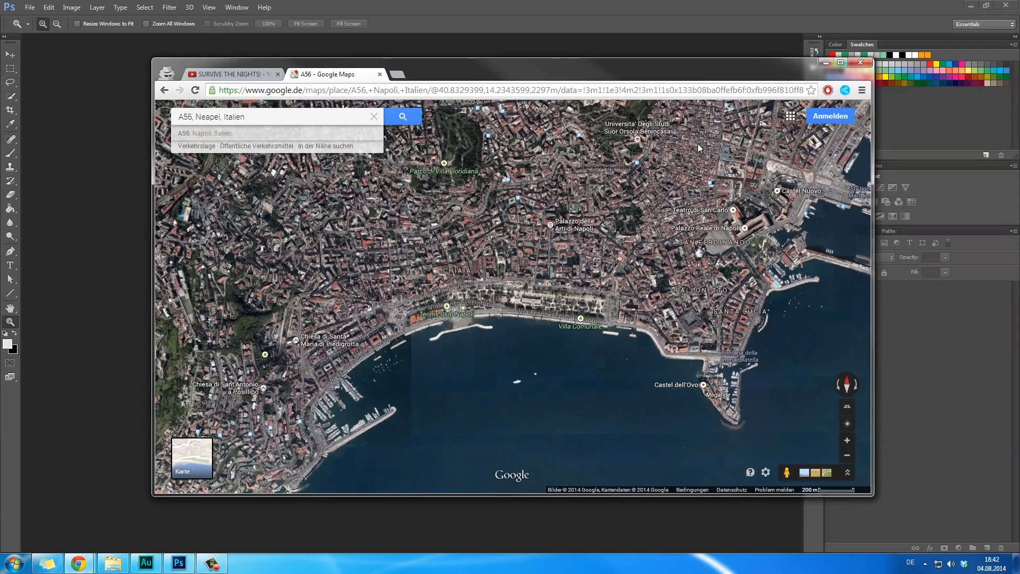
{"action": "left_click", "coordinate": [237, 77]}
{"action": "left_click", "coordinate": [53, 285]}
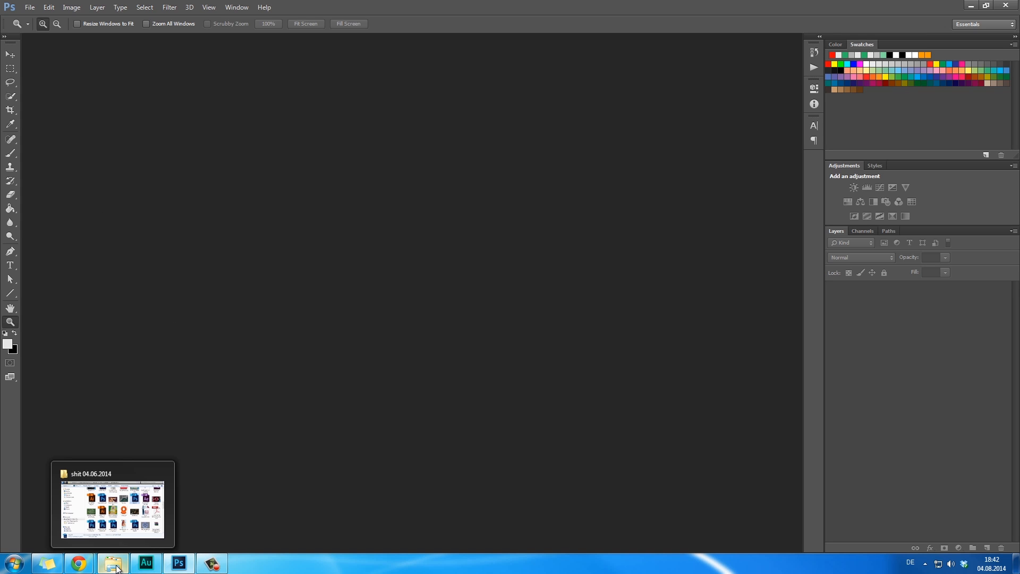
Close the old folder window and open the Tutorial folder on the desktop in a new Explorer window.
{"action": "left_click", "coordinate": [162, 473]}
{"action": "key", "text": "super"}
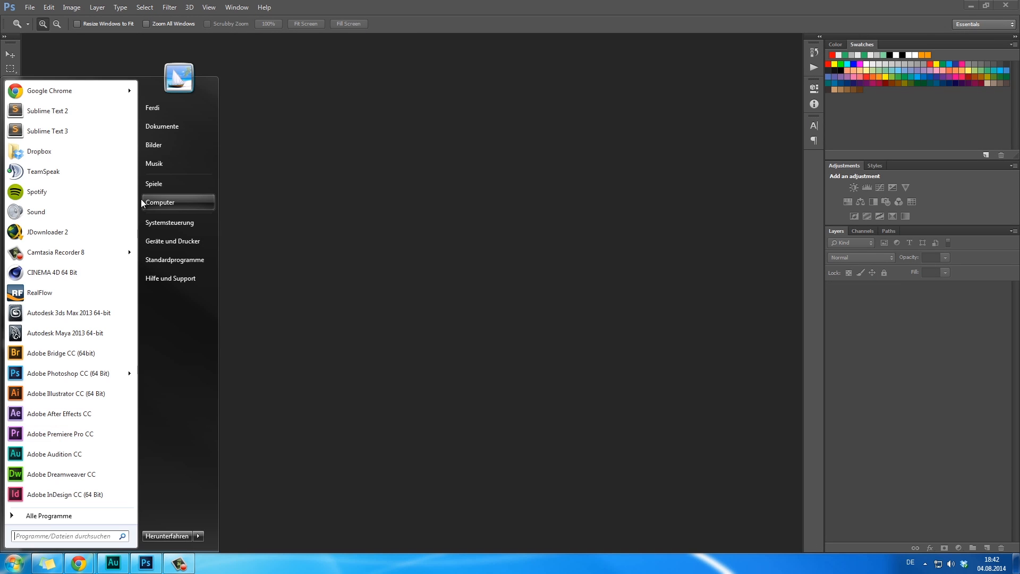
{"action": "left_click", "coordinate": [151, 196]}
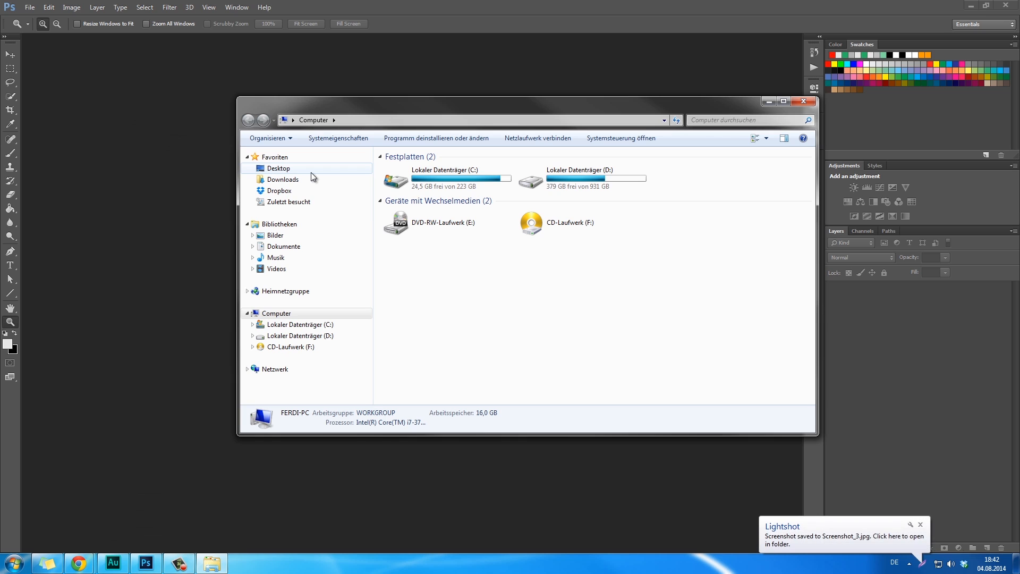
{"action": "left_click", "coordinate": [311, 172]}
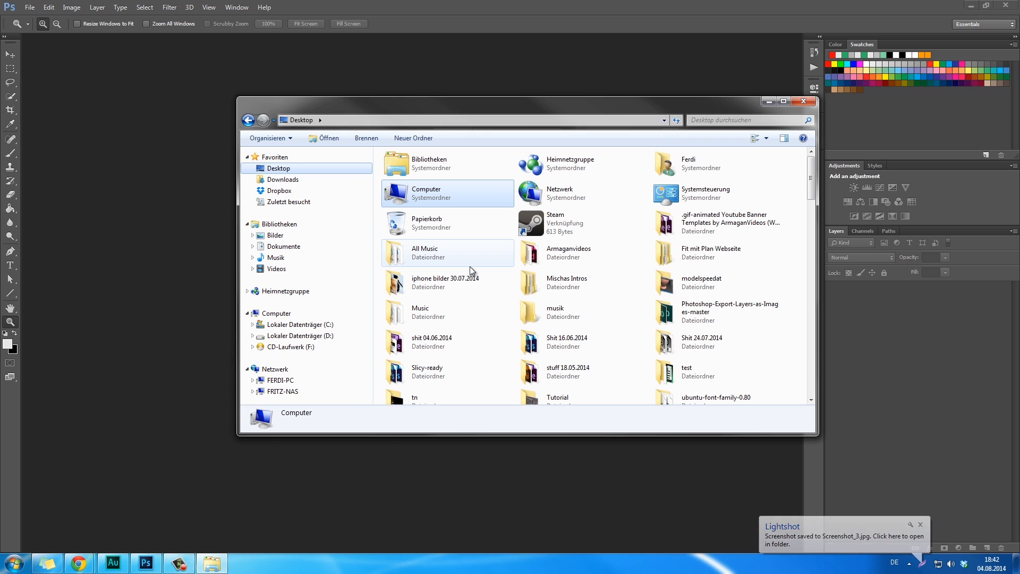
{"action": "double_click", "coordinate": [557, 396]}
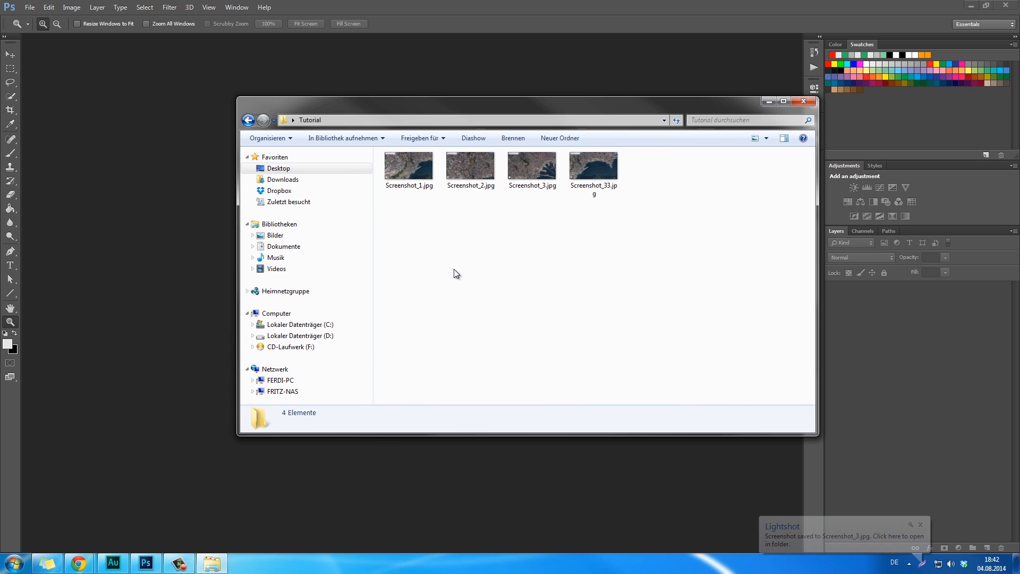
Open Screenshot_1.jpg from the Tutorial folder in Photoshop.
{"action": "double_click", "coordinate": [409, 165]}
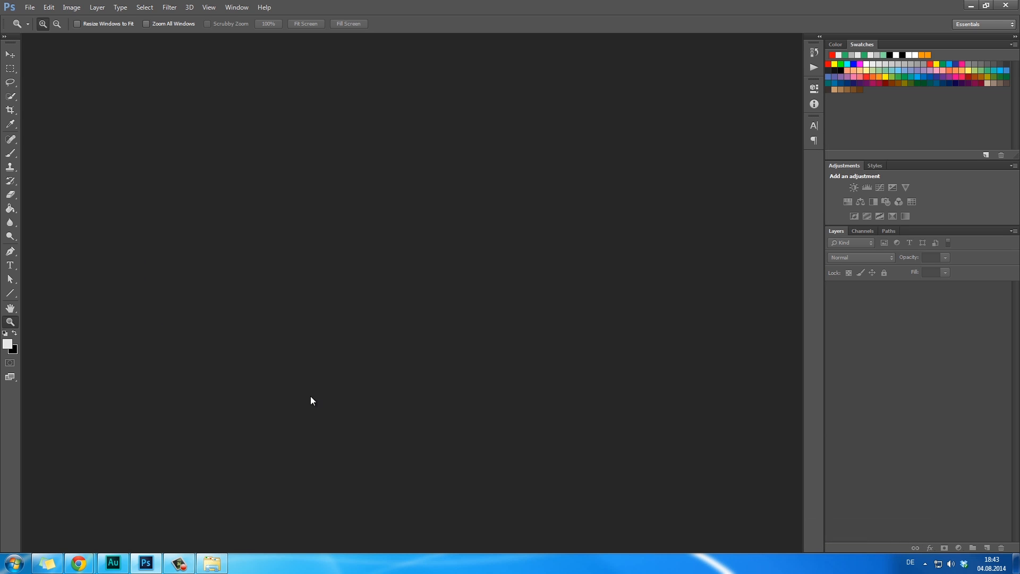
{"action": "scroll", "coordinate": [444, 375], "scroll_direction": "down", "scroll_amount": 4}
{"action": "scroll", "coordinate": [444, 376], "scroll_direction": "up", "scroll_amount": 2}
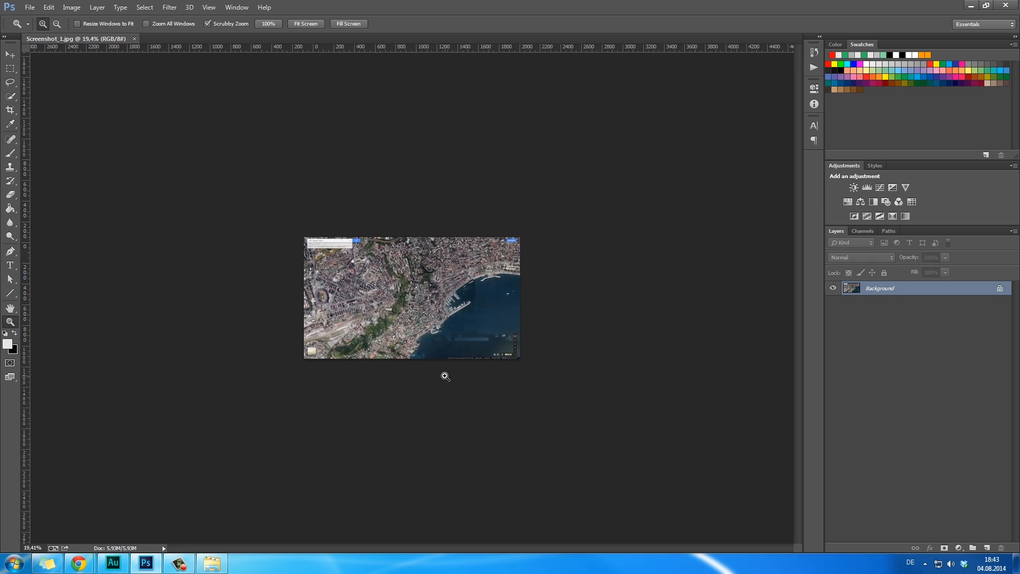
Enlarge the canvas evenly around the map image with the Crop tool to about 3160 by 2390 px.
{"action": "key", "text": "c"}
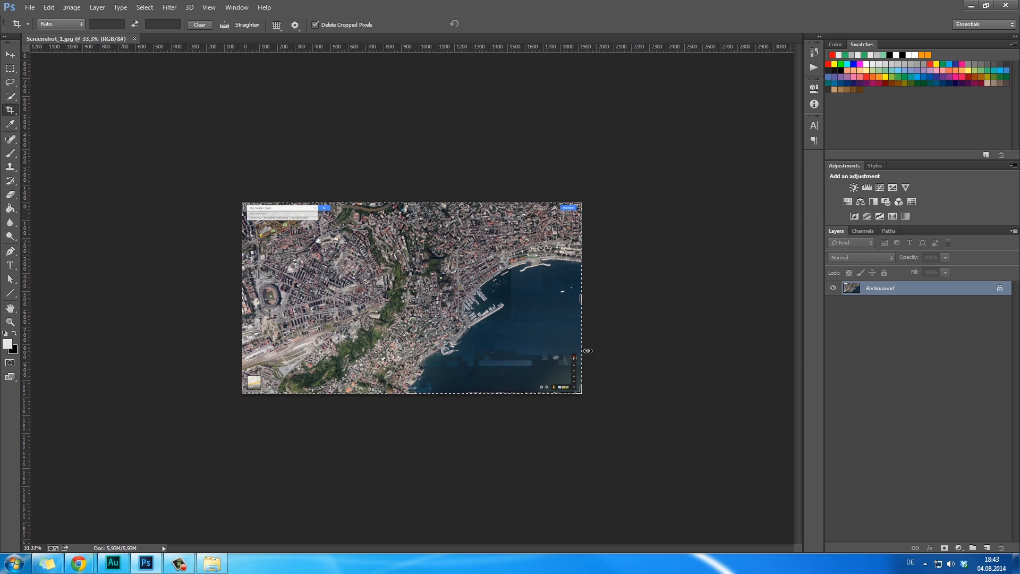
{"action": "left_click_drag", "start_coordinate": [580, 391], "coordinate": [692, 510]}
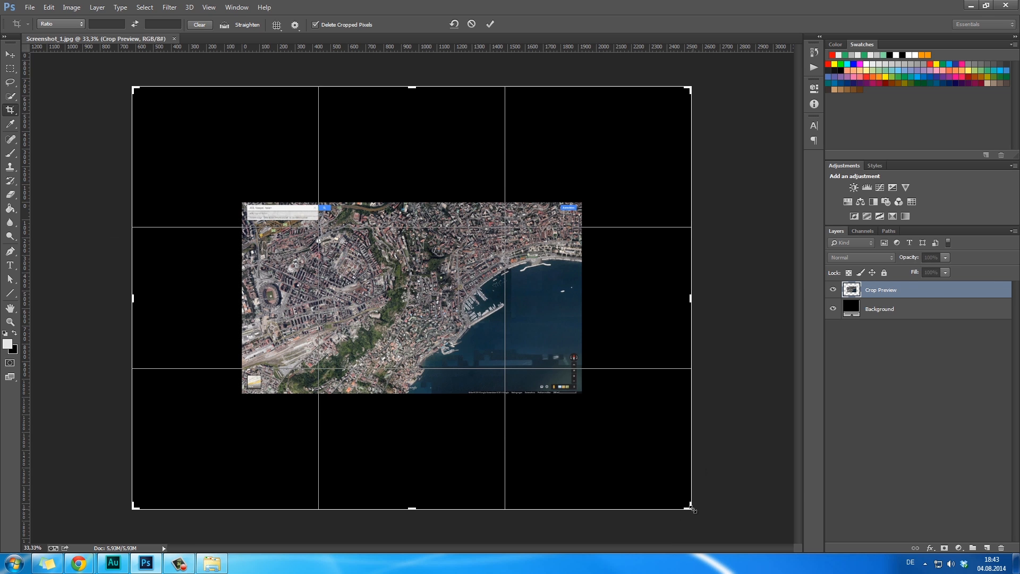
{"action": "key", "text": "Return"}
{"action": "key", "text": "m"}
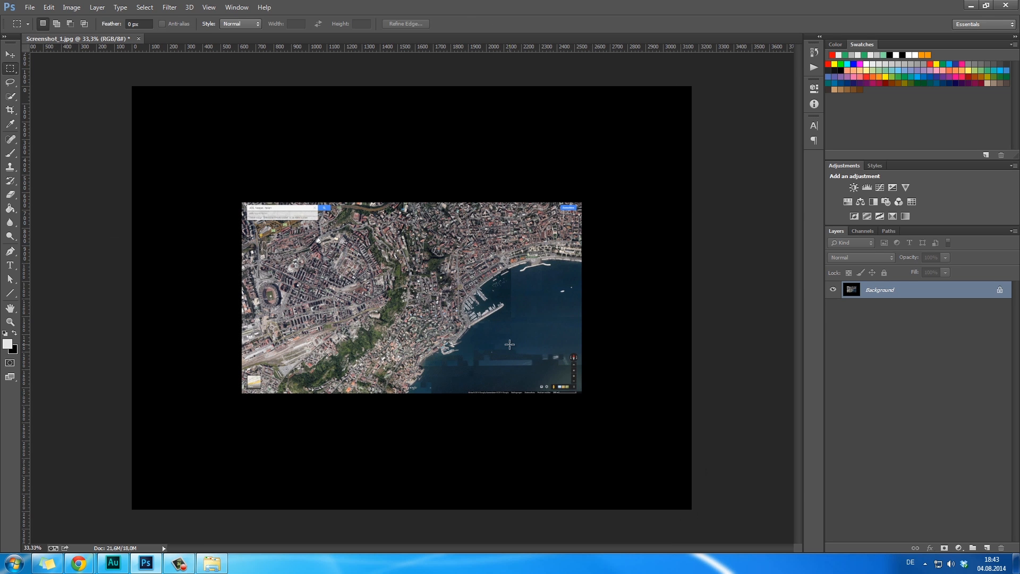
Place Screenshot_2, Screenshot_3 and Screenshot_33 from the Tutorial folder as separate layers above the Background at their original size.
{"action": "left_click", "coordinate": [208, 564]}
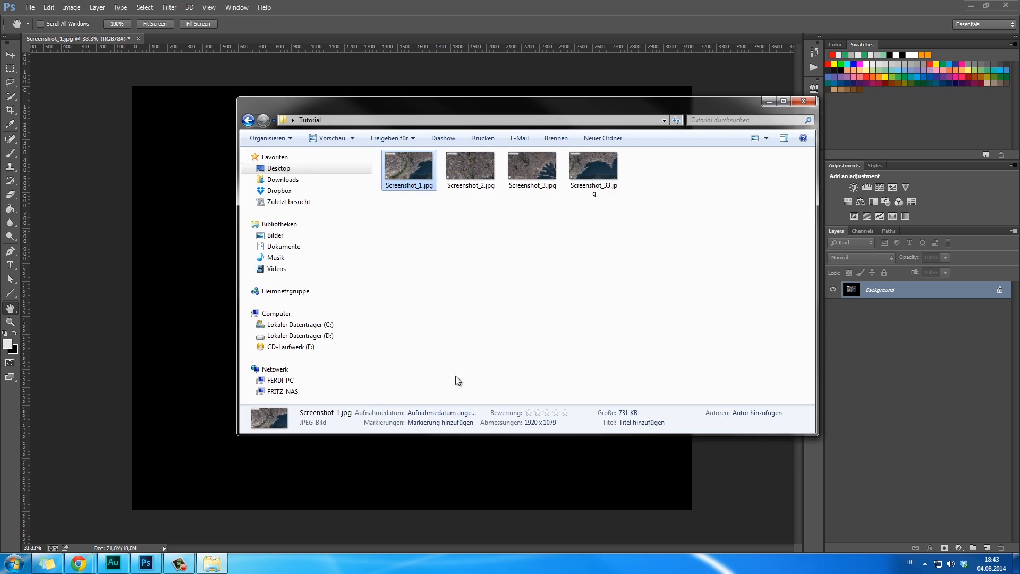
{"action": "left_click_drag", "start_coordinate": [664, 268], "coordinate": [467, 158]}
{"action": "left_click_drag", "start_coordinate": [467, 175], "coordinate": [424, 452]}
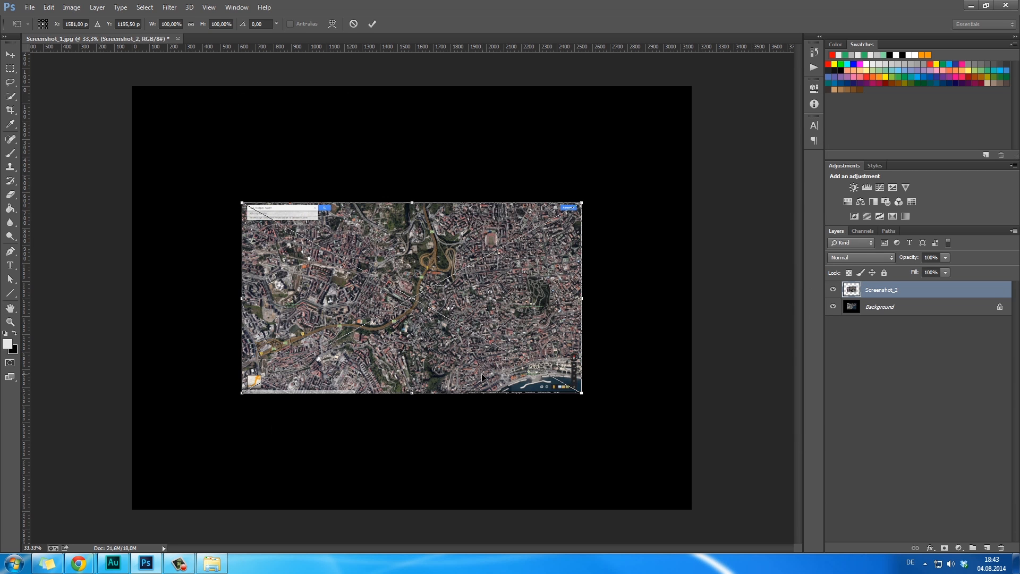
{"action": "key", "text": "Return"}
{"action": "key", "text": "Return"}
{"action": "key", "text": "Return"}
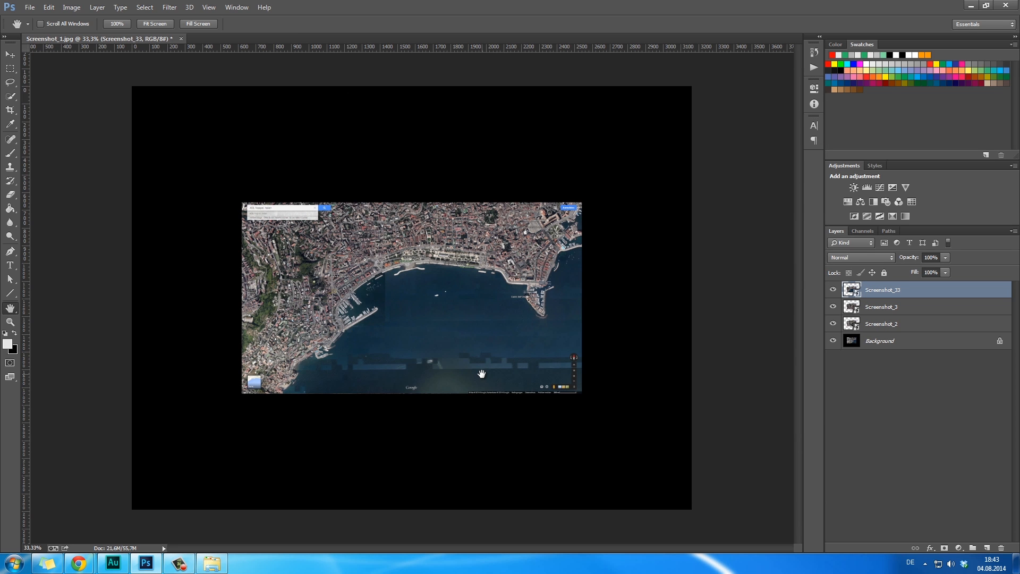
Set the opacity of the three placed screenshot layers to 56%.
{"action": "key", "text": "ctrl+plus"}
{"action": "key", "text": "v"}
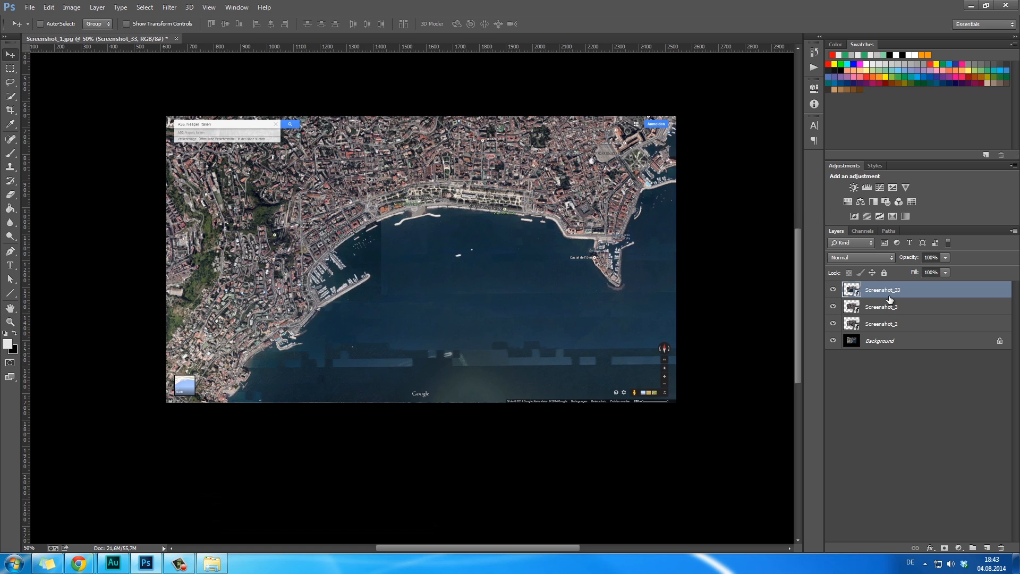
{"action": "left_click", "coordinate": [910, 325], "text": "shift"}
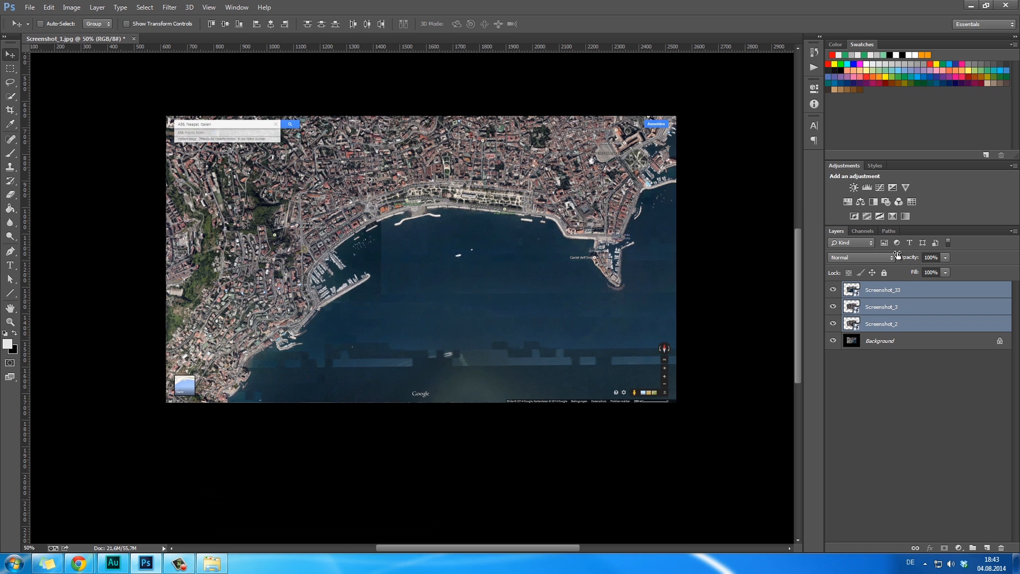
{"action": "left_click_drag", "start_coordinate": [884, 256], "coordinate": [813, 325]}
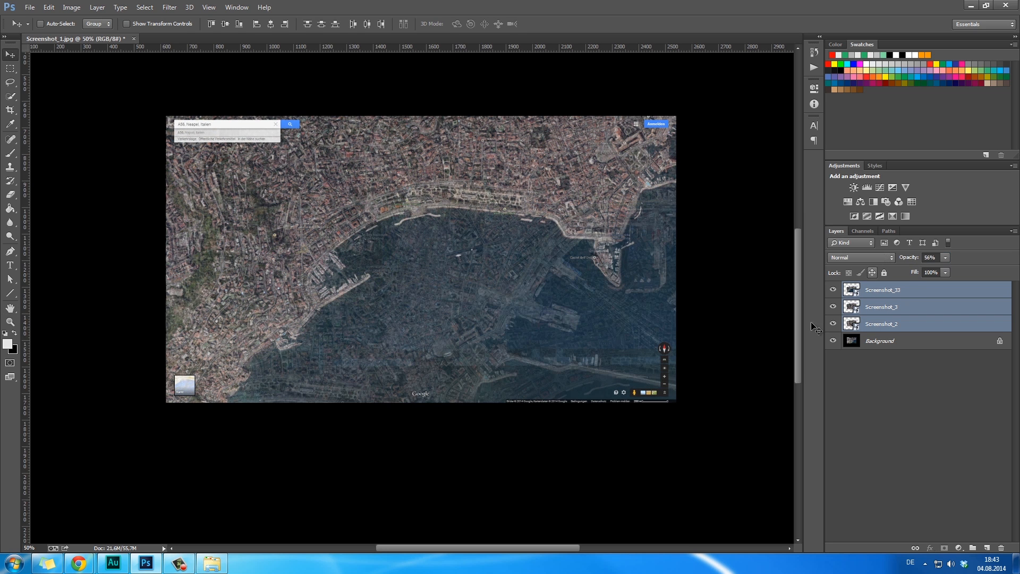
Extend the canvas further on all sides with the Crop tool, to about 4740 by 3590 px.
{"action": "key", "text": "ctrl+minus"}
{"action": "key", "text": "ctrl+minus"}
{"action": "key", "text": "ctrl+minus"}
{"action": "key", "text": "c"}
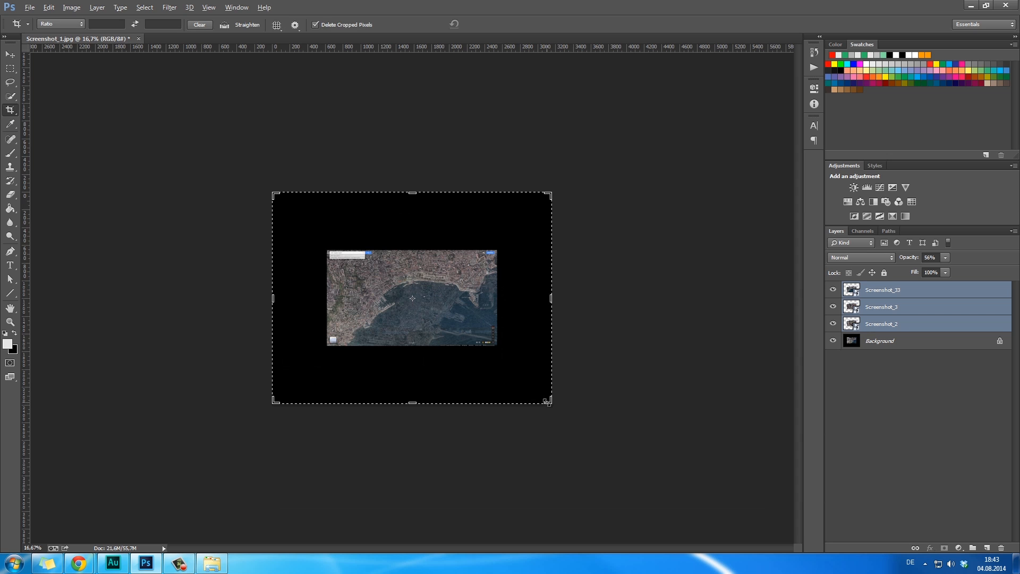
{"action": "left_click_drag", "start_coordinate": [551, 404], "coordinate": [621, 456]}
{"action": "key", "text": "Return"}
{"action": "key", "text": "z"}
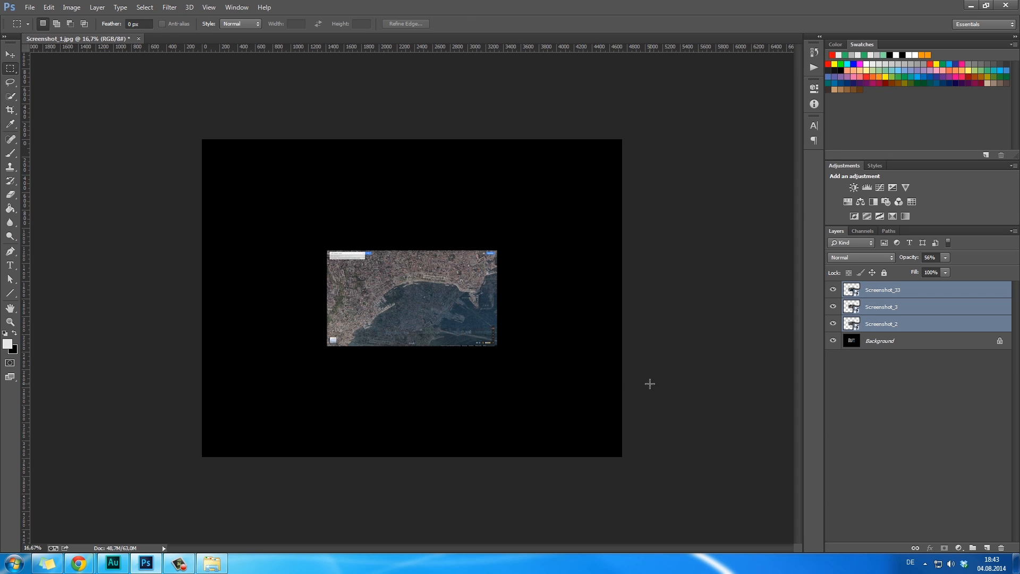
Move the three placed screenshot layers together to just above the base map image so that it is uncovered.
{"action": "left_click", "coordinate": [374, 303]}
{"action": "key", "text": "h"}
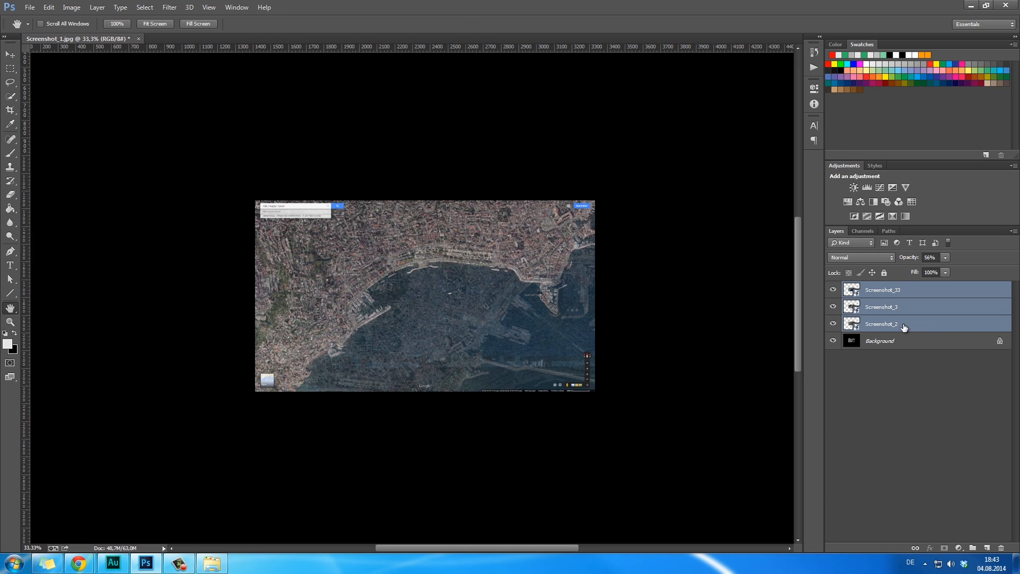
{"action": "left_click_drag", "start_coordinate": [468, 288], "coordinate": [435, 111]}
{"action": "left_click_drag", "start_coordinate": [523, 204], "coordinate": [521, 181]}
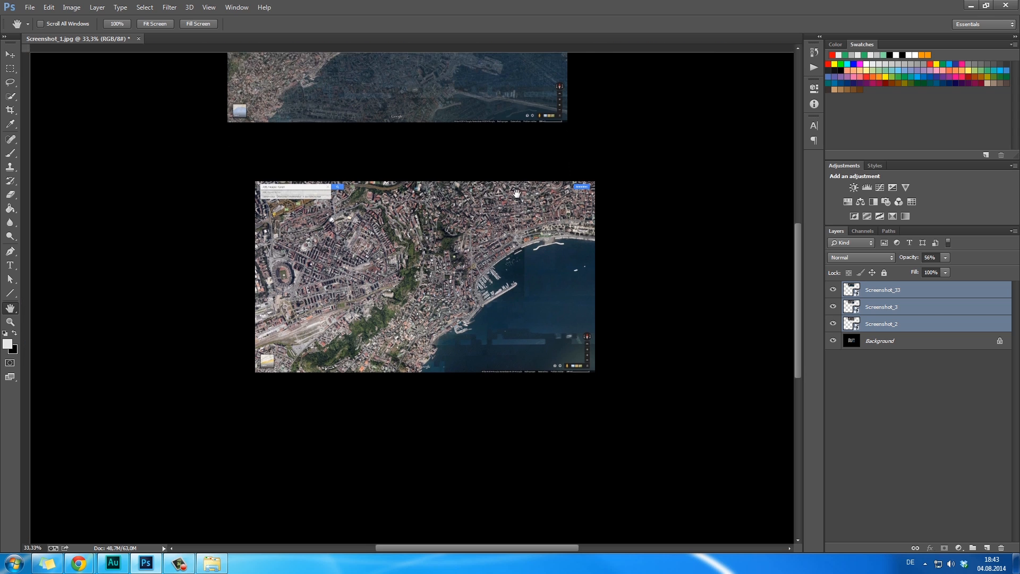
{"action": "left_click", "coordinate": [460, 260], "text": "ctrl"}
{"action": "left_click_drag", "start_coordinate": [480, 287], "coordinate": [476, 346]}
{"action": "key", "text": "z"}
{"action": "left_click_drag", "start_coordinate": [500, 366], "coordinate": [458, 365]}
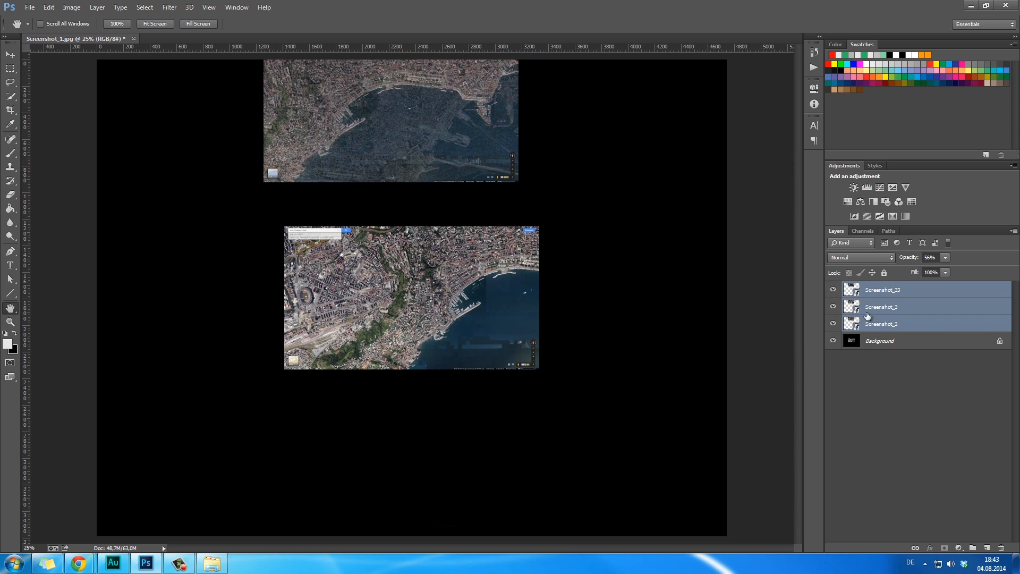
Move only the Screenshot_2 layer out of the stack to the empty canvas directly left of the base map image.
{"action": "left_click", "coordinate": [895, 307]}
{"action": "left_click", "coordinate": [833, 323]}
{"action": "left_click", "coordinate": [843, 322]}
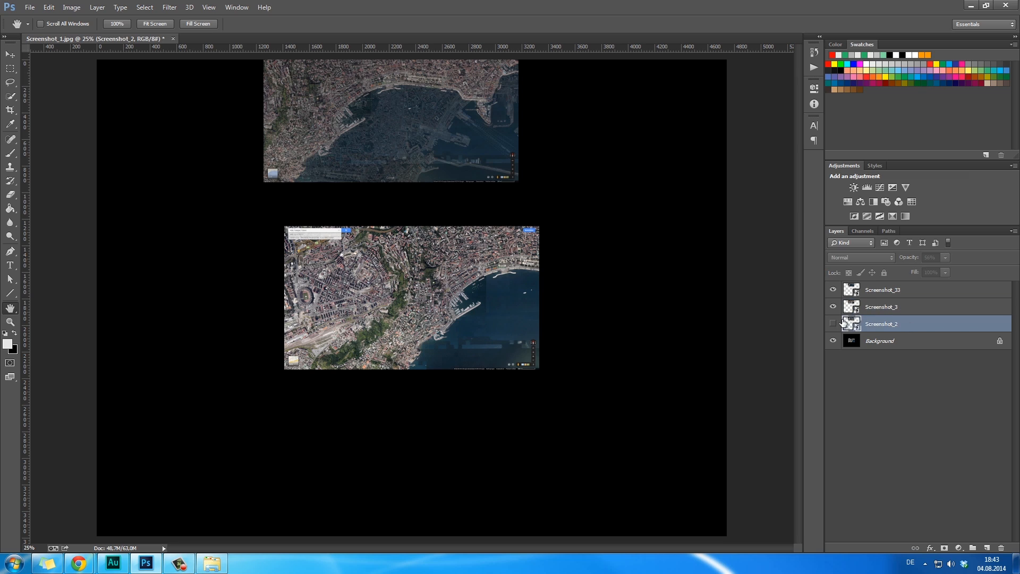
{"action": "key", "text": "v"}
{"action": "left_click_drag", "start_coordinate": [494, 144], "coordinate": [248, 326]}
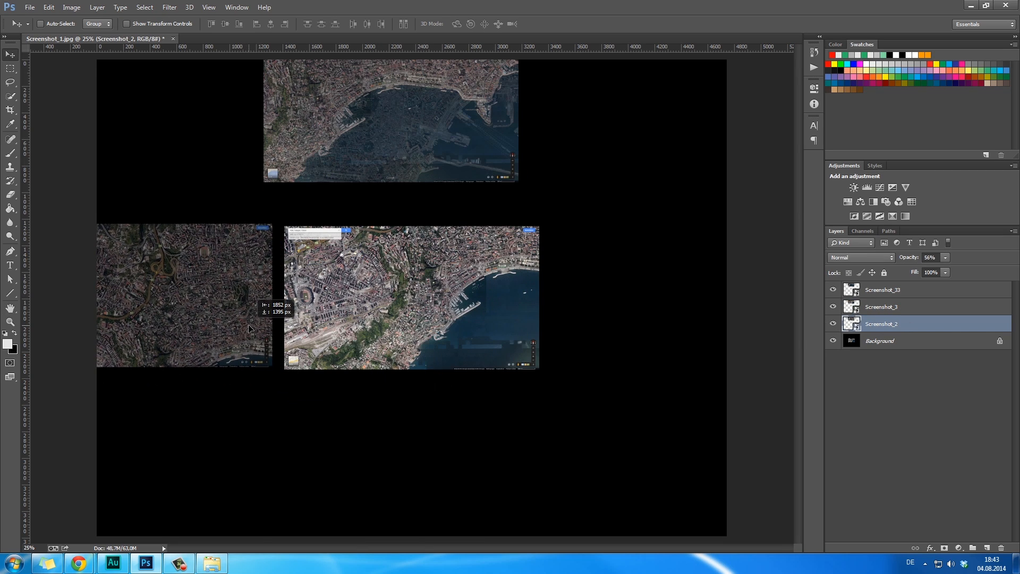
Align Screenshot_2 over the upper part of the base map, matching the Chiaia coastline around Tennis Club Napoli.
{"action": "key", "text": "z"}
{"action": "left_click", "coordinate": [266, 363]}
{"action": "left_click", "coordinate": [266, 363]}
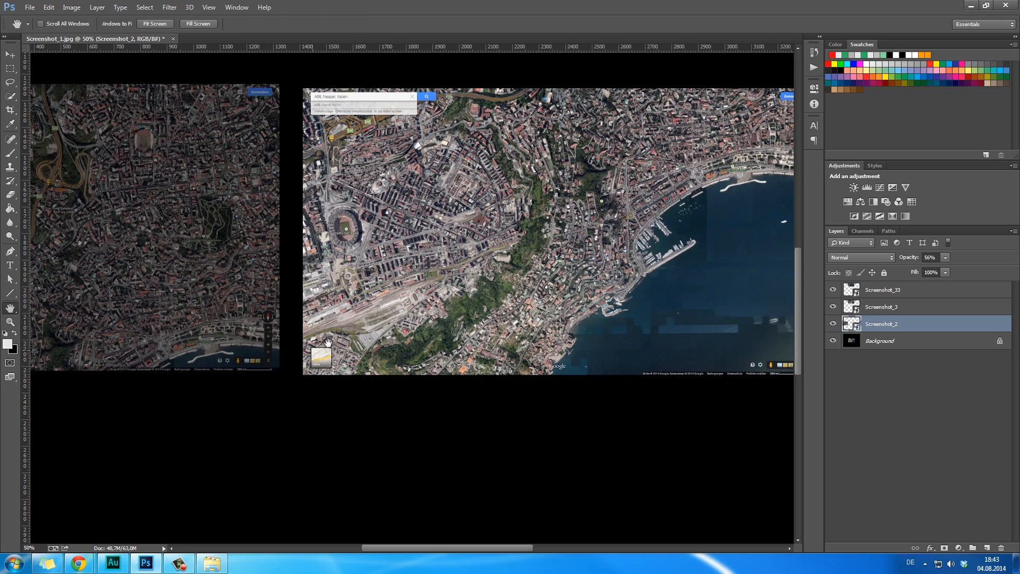
{"action": "left_click_drag", "start_coordinate": [359, 335], "coordinate": [365, 412]}
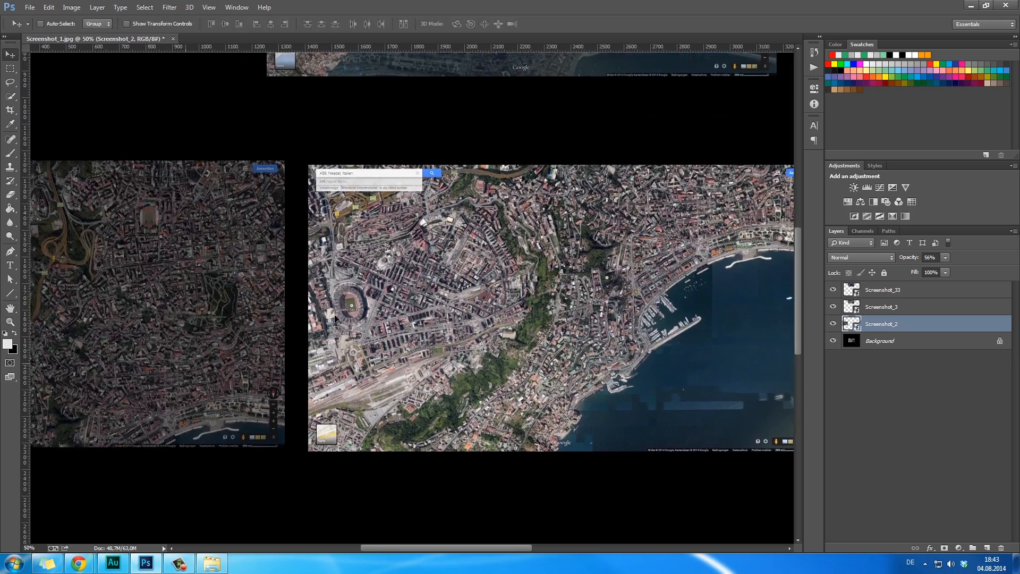
{"action": "left_click_drag", "start_coordinate": [335, 318], "coordinate": [781, 153]}
{"action": "left_click_drag", "start_coordinate": [684, 301], "coordinate": [451, 326]}
{"action": "left_click_drag", "start_coordinate": [514, 258], "coordinate": [577, 305]}
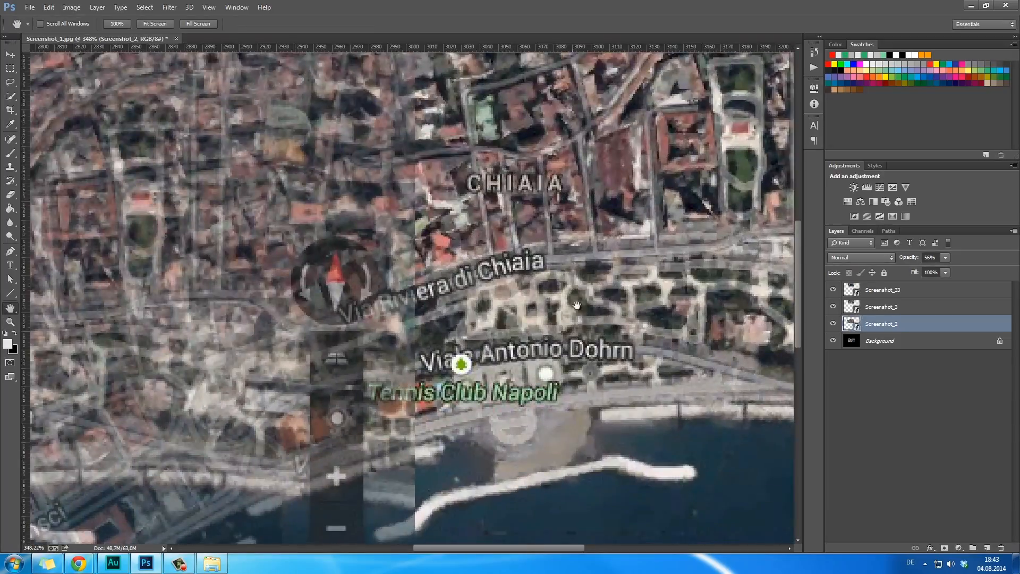
{"action": "left_click_drag", "start_coordinate": [473, 510], "coordinate": [486, 206]}
{"action": "left_click_drag", "start_coordinate": [485, 291], "coordinate": [410, 367]}
{"action": "left_click_drag", "start_coordinate": [234, 257], "coordinate": [631, 247]}
{"action": "left_click_drag", "start_coordinate": [371, 297], "coordinate": [572, 249]}
{"action": "scroll", "coordinate": [610, 349], "scroll_direction": "down", "scroll_amount": 8}
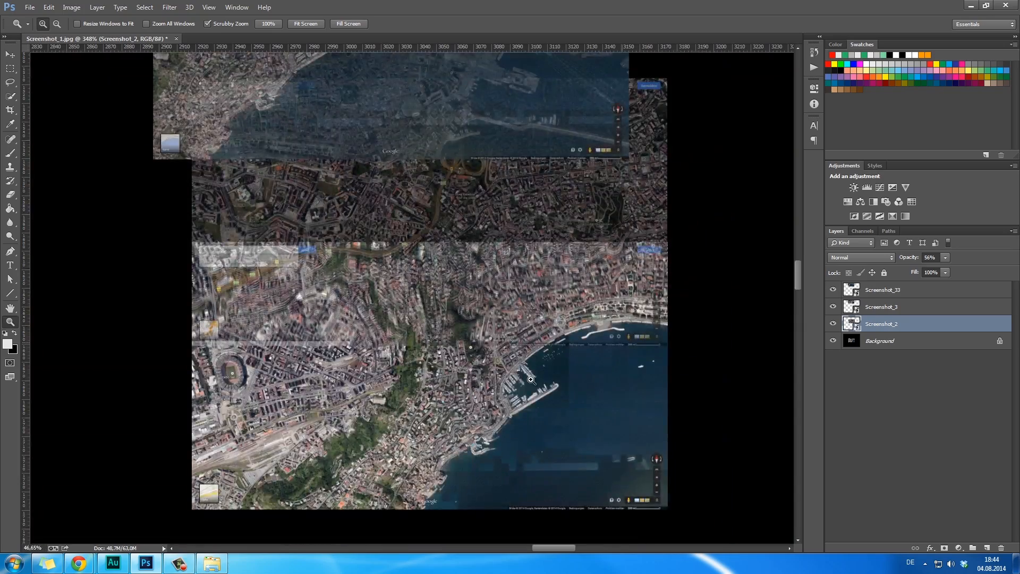
Examine how well the streets and coastline of Screenshot_2 match the base map across their overlap.
{"action": "scroll", "coordinate": [434, 250], "scroll_direction": "up", "scroll_amount": 3}
{"action": "scroll", "coordinate": [434, 250], "scroll_direction": "up", "scroll_amount": 4}
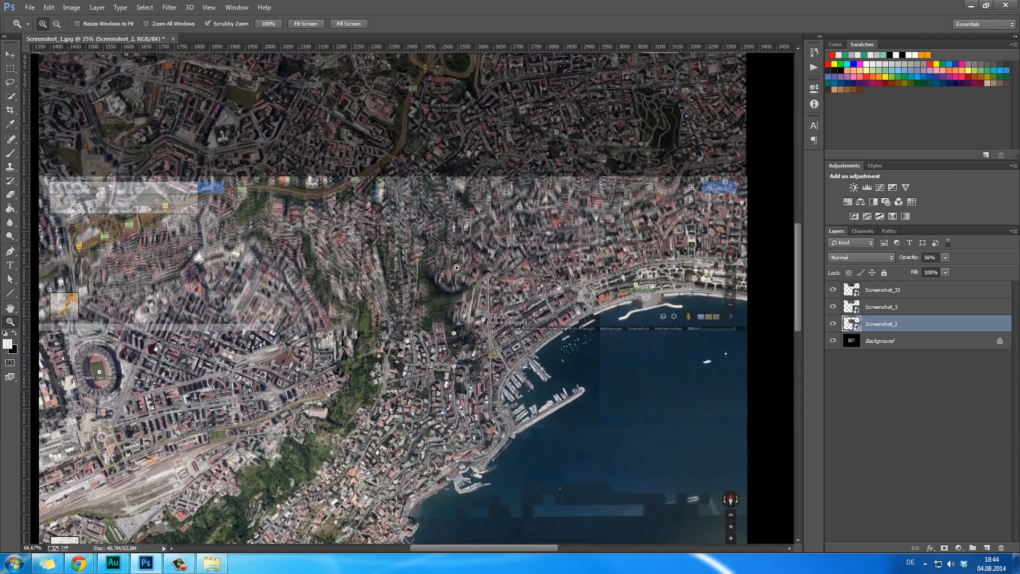
{"action": "left_click_drag", "start_coordinate": [542, 280], "coordinate": [414, 291]}
{"action": "left_click_drag", "start_coordinate": [573, 266], "coordinate": [574, 266]}
{"action": "left_click_drag", "start_coordinate": [610, 332], "coordinate": [653, 352]}
{"action": "left_click_drag", "start_coordinate": [652, 352], "coordinate": [570, 295]}
{"action": "left_click_drag", "start_coordinate": [304, 136], "coordinate": [521, 316]}
{"action": "left_click_drag", "start_coordinate": [436, 346], "coordinate": [594, 310]}
{"action": "left_click_drag", "start_coordinate": [313, 269], "coordinate": [447, 263]}
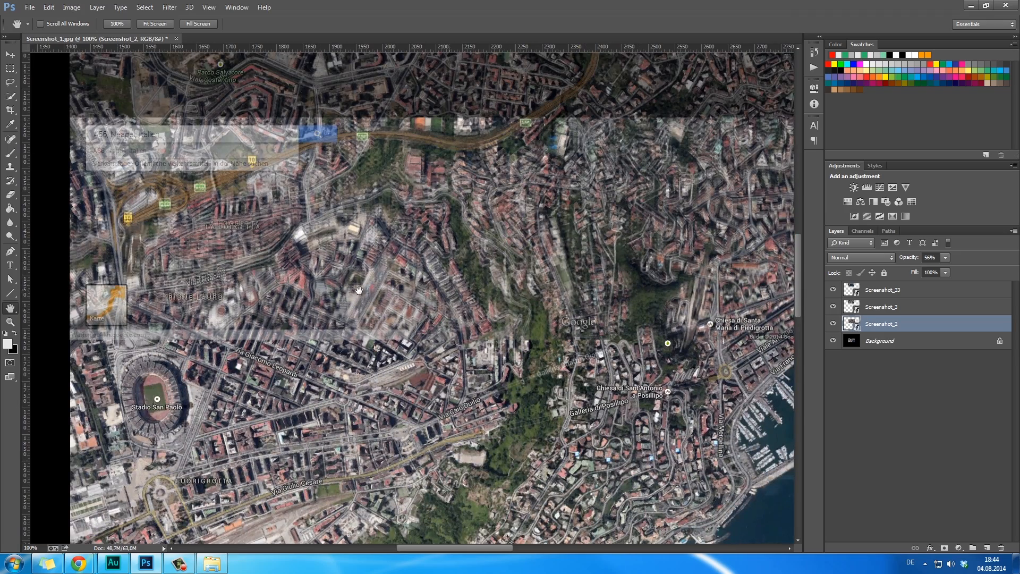
{"action": "left_click_drag", "start_coordinate": [640, 289], "coordinate": [590, 291]}
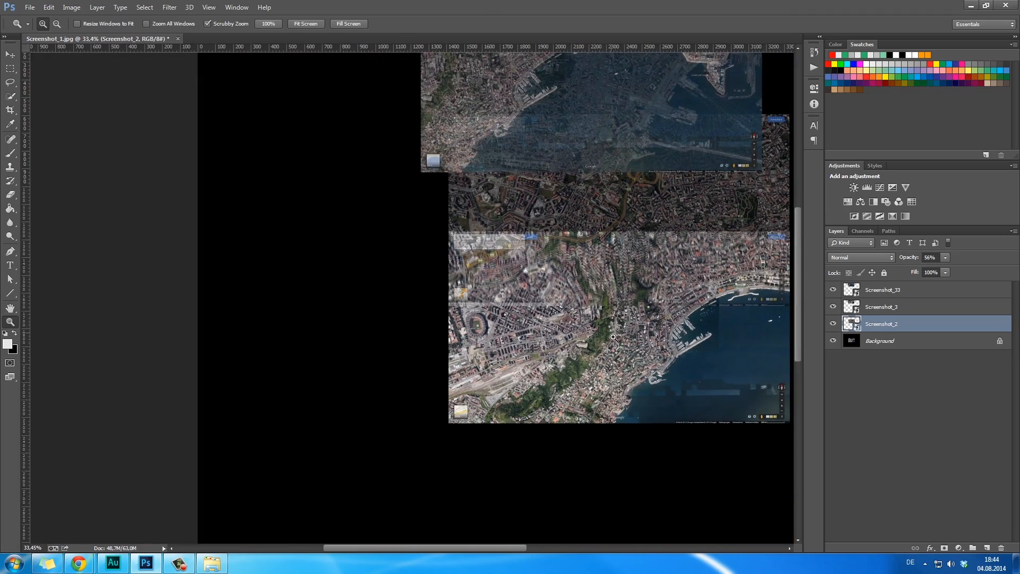
Set the opacity of the Screenshot_3 and Screenshot_2 layers to 100%.
{"action": "key", "text": "h"}
{"action": "left_click_drag", "start_coordinate": [640, 337], "coordinate": [448, 317]}
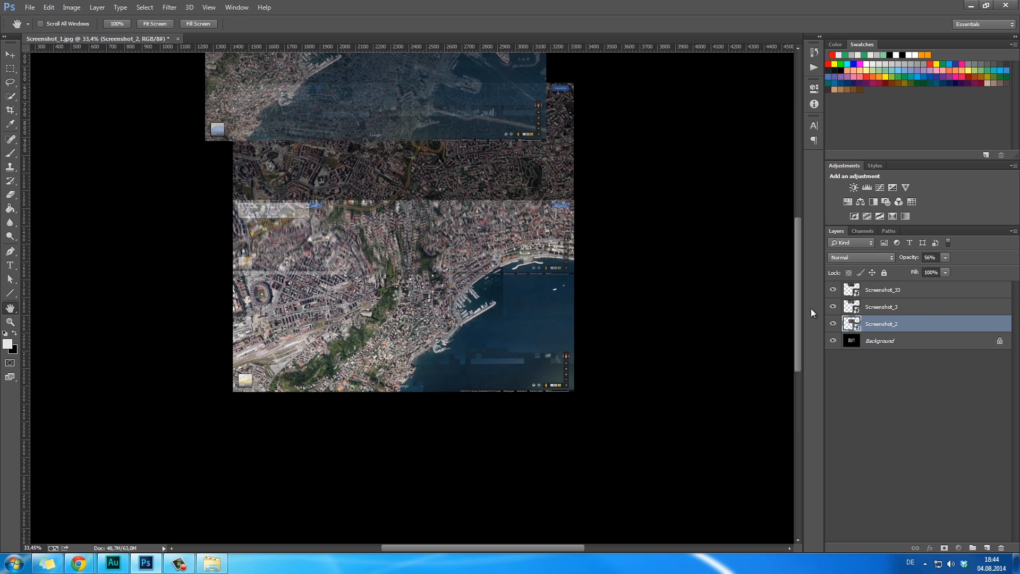
{"action": "left_click", "coordinate": [881, 306]}
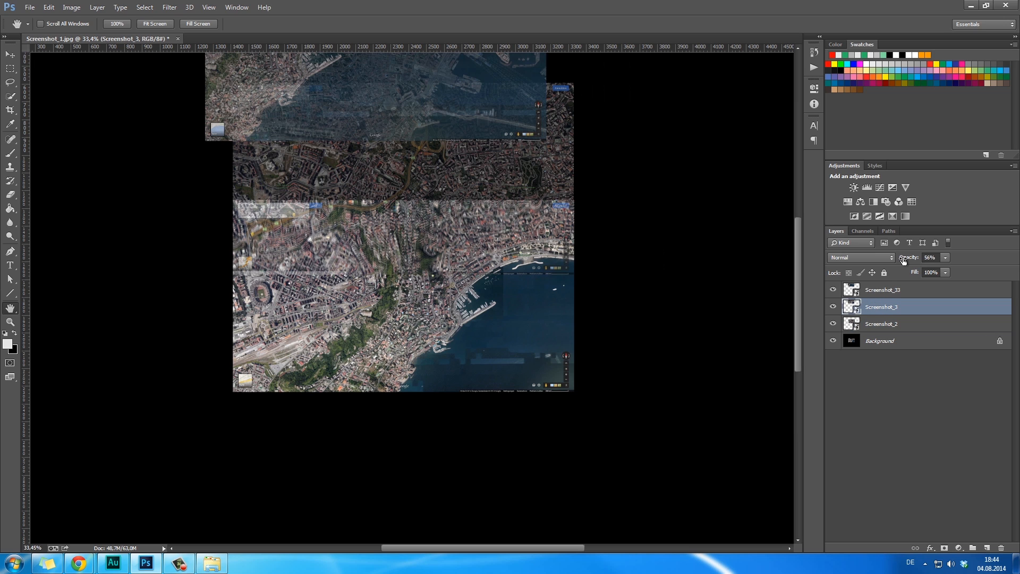
{"action": "left_click_drag", "start_coordinate": [904, 260], "coordinate": [933, 258]}
{"action": "left_click", "coordinate": [895, 324]}
{"action": "left_click", "coordinate": [855, 308]}
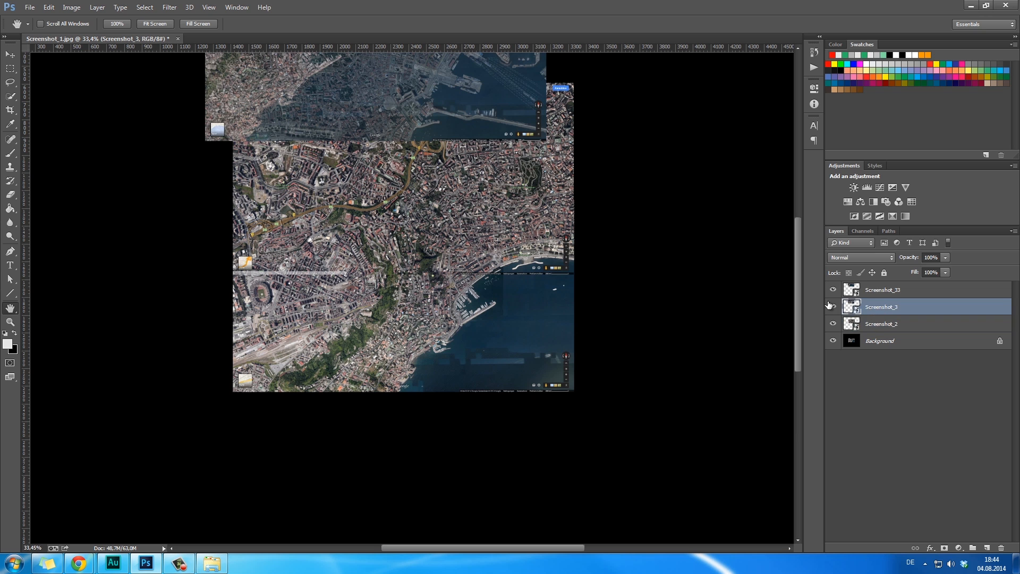
{"action": "left_click", "coordinate": [832, 306]}
{"action": "left_click_drag", "start_coordinate": [516, 266], "coordinate": [533, 303]}
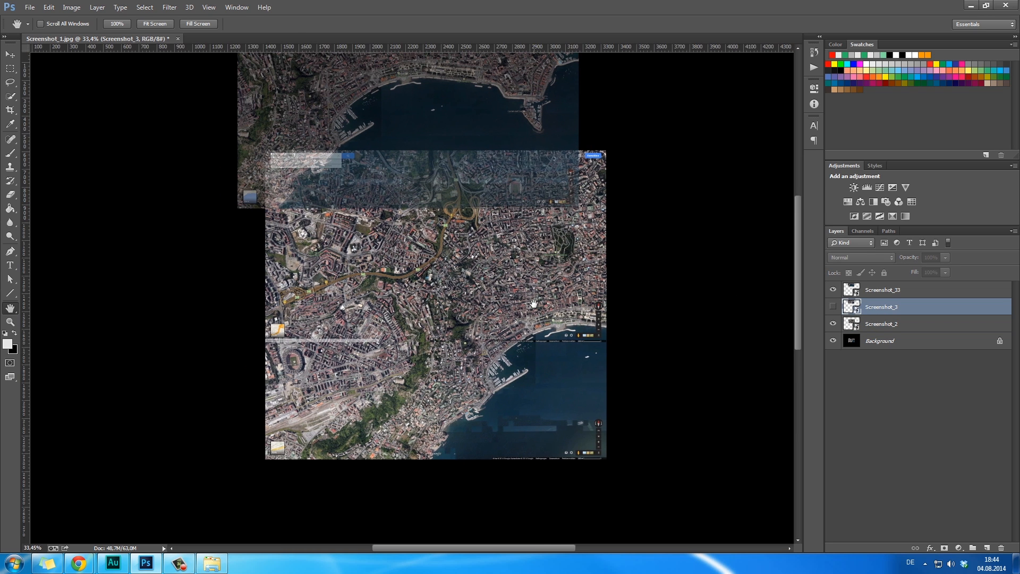
{"action": "left_click", "coordinate": [882, 323]}
{"action": "key", "text": "v"}
{"action": "left_click_drag", "start_coordinate": [538, 185], "coordinate": [451, 247]}
{"action": "key", "text": "ctrl+z"}
Hide Screenshot_33, show Screenshot_3 at 46% opacity and move it left of the stitched map.
{"action": "left_click", "coordinate": [893, 309]}
{"action": "left_click", "coordinate": [832, 307]}
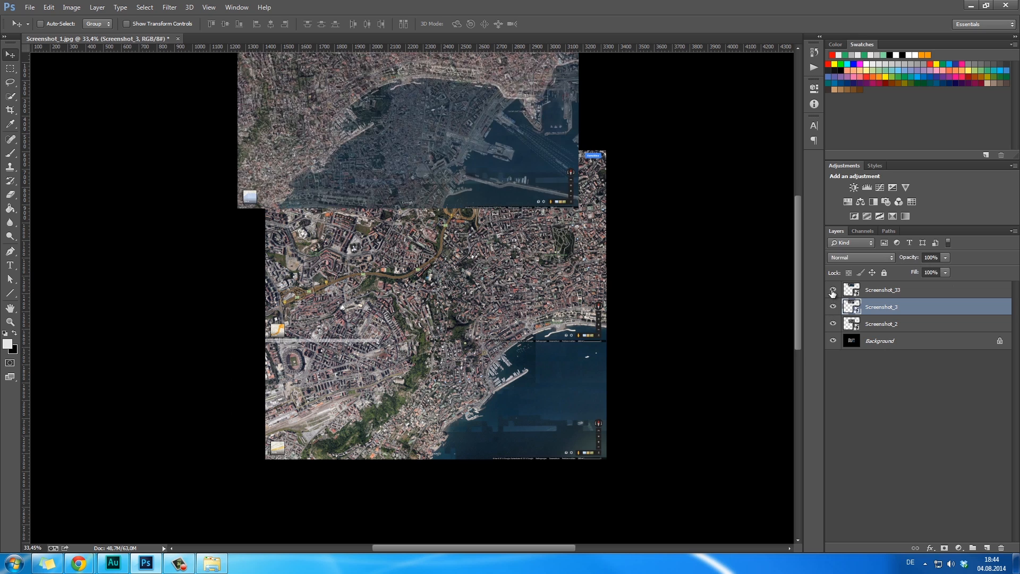
{"action": "left_click", "coordinate": [832, 290]}
{"action": "left_click_drag", "start_coordinate": [912, 259], "coordinate": [876, 259]}
{"action": "left_click_drag", "start_coordinate": [462, 137], "coordinate": [105, 371]}
{"action": "key", "text": "space"}
{"action": "left_click_drag", "start_coordinate": [378, 342], "coordinate": [614, 245]}
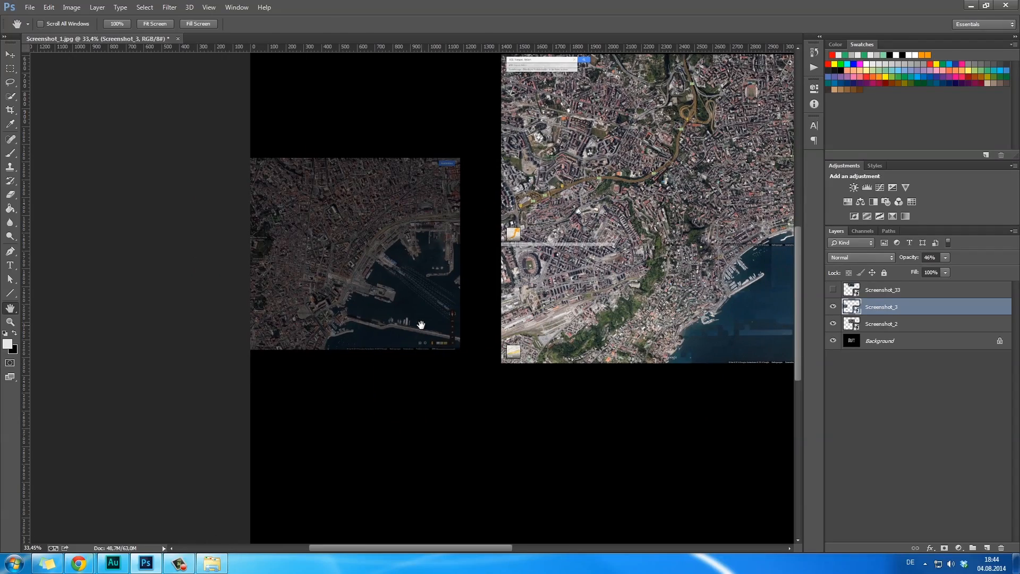
Try Screenshot_3 against the left side of the stitched map, then below it at 100% opacity.
{"action": "left_click_drag", "start_coordinate": [390, 293], "coordinate": [441, 296]}
{"action": "key", "text": "space"}
{"action": "left_click_drag", "start_coordinate": [595, 303], "coordinate": [400, 349]}
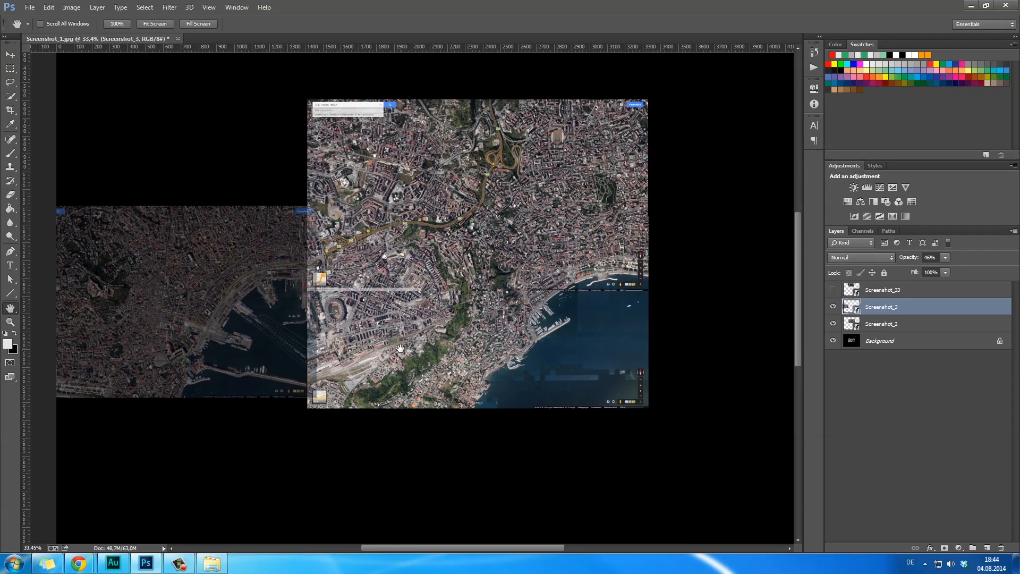
{"action": "left_click_drag", "start_coordinate": [324, 354], "coordinate": [445, 338]}
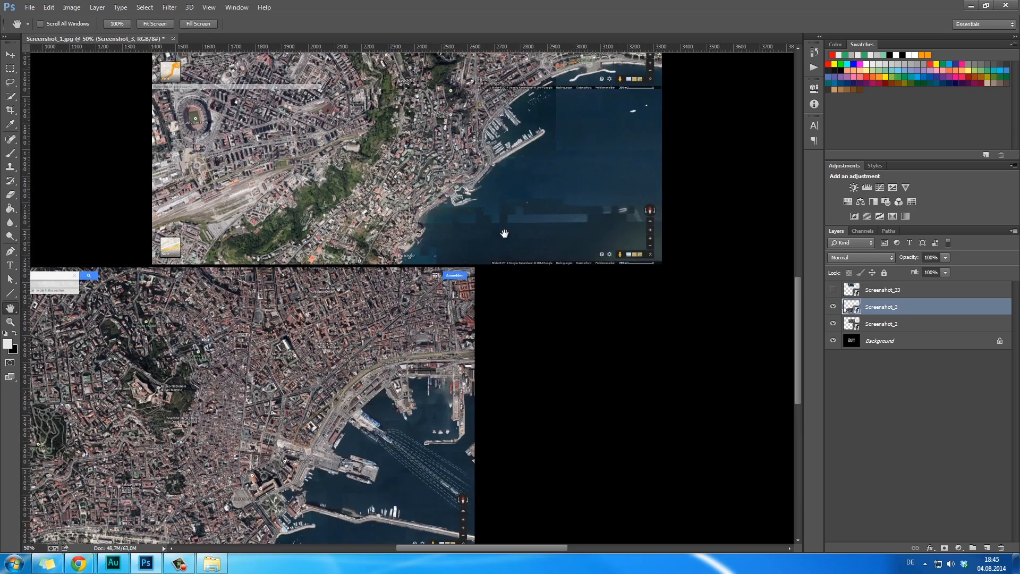
Compare Screenshot_3 with the stitched map and delete the Screenshot_3 layer.
{"action": "left_click_drag", "start_coordinate": [503, 233], "coordinate": [478, 253]}
{"action": "left_click_drag", "start_coordinate": [447, 296], "coordinate": [558, 149]}
{"action": "left_click_drag", "start_coordinate": [507, 300], "coordinate": [493, 382]}
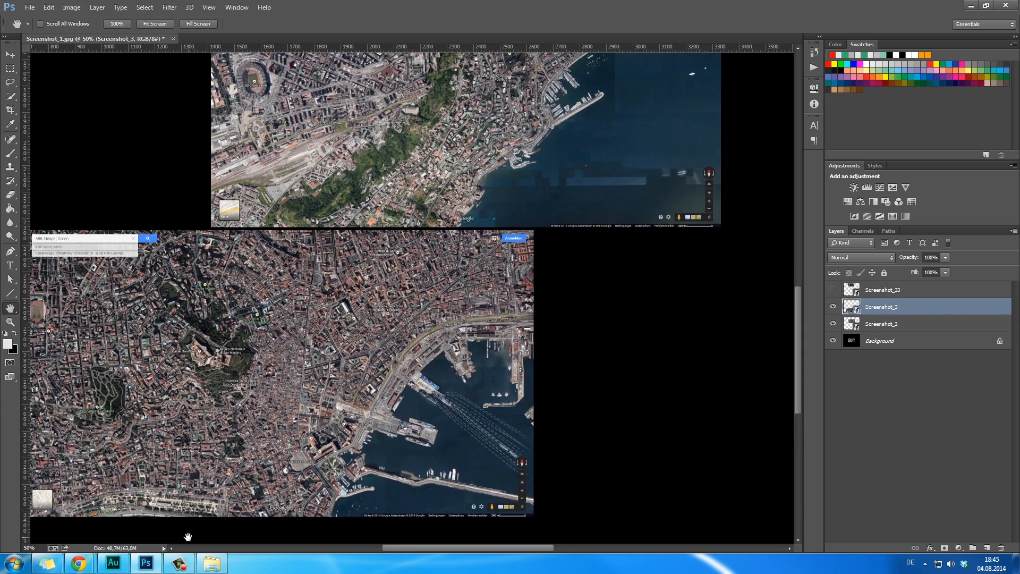
{"action": "left_click_drag", "start_coordinate": [356, 310], "coordinate": [352, 461]}
{"action": "left_click_drag", "start_coordinate": [698, 292], "coordinate": [842, 37]}
{"action": "left_click_drag", "start_coordinate": [420, 274], "coordinate": [250, 279]}
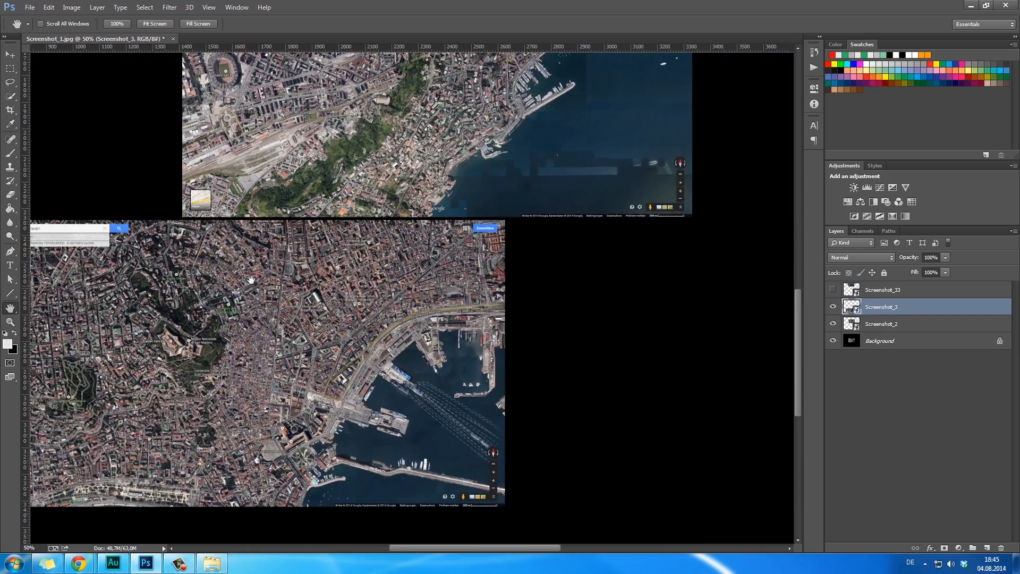
{"action": "key", "text": "Delete"}
Show Screenshot_33 and try to line up its coastline with the right side of the stitched map.
{"action": "left_click", "coordinate": [833, 289]}
{"action": "left_click", "coordinate": [876, 290]}
{"action": "key", "text": "space"}
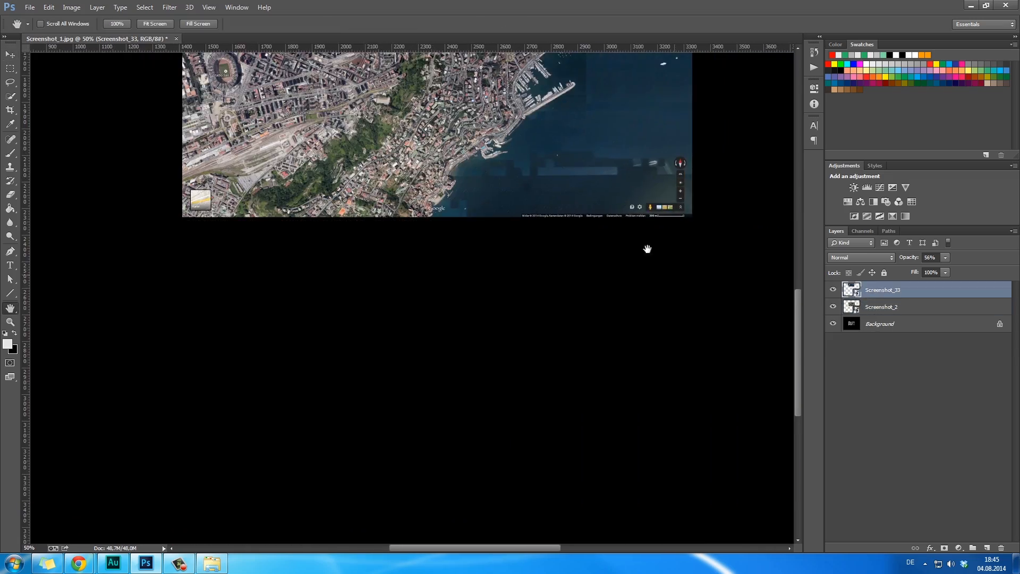
{"action": "left_click_drag", "start_coordinate": [705, 156], "coordinate": [666, 573]}
{"action": "left_click_drag", "start_coordinate": [450, 250], "coordinate": [499, 51]}
{"action": "key", "text": "space"}
{"action": "left_click_drag", "start_coordinate": [482, 132], "coordinate": [581, 281]}
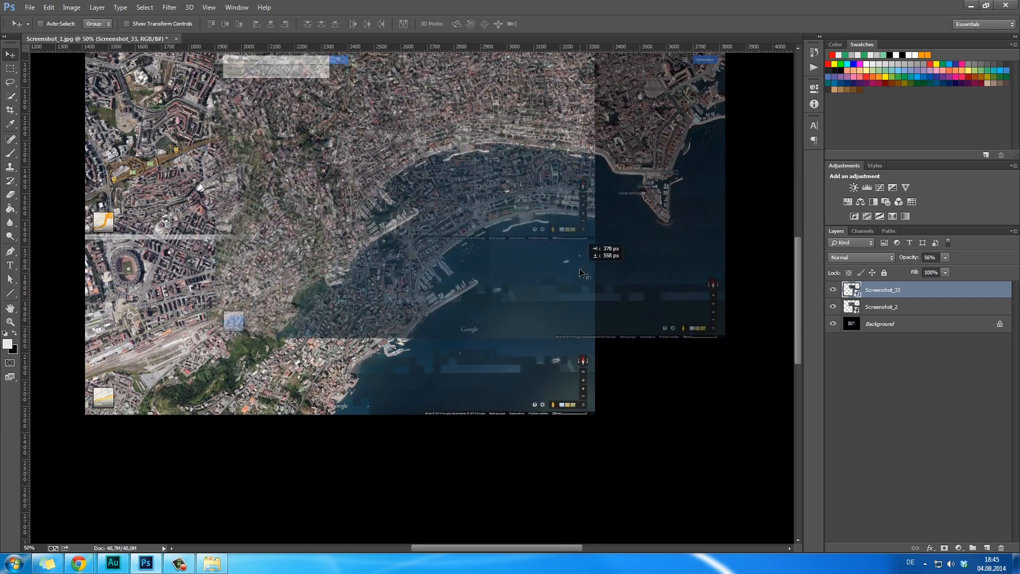
{"action": "left_click_drag", "start_coordinate": [579, 206], "coordinate": [629, 266]}
Delete the Screenshot_33 layer, keeping only Screenshot_2 above the Background.
{"action": "key", "text": "z"}
{"action": "left_click_drag", "start_coordinate": [574, 232], "coordinate": [648, 239]}
{"action": "key", "text": "space"}
{"action": "key", "text": "Delete"}
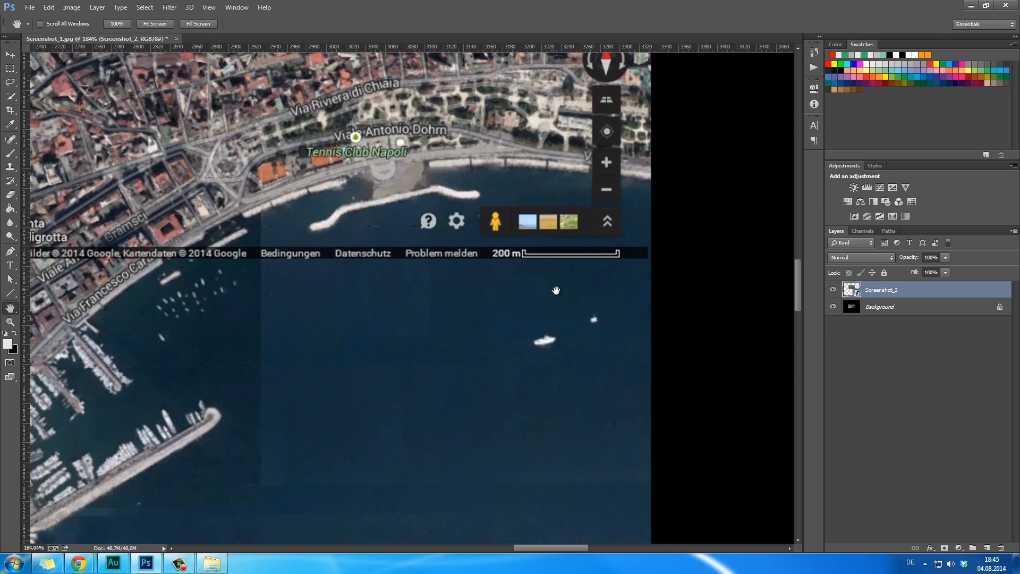
{"action": "left_click_drag", "start_coordinate": [555, 292], "coordinate": [485, 305]}
{"action": "left_click", "coordinate": [486, 306]}
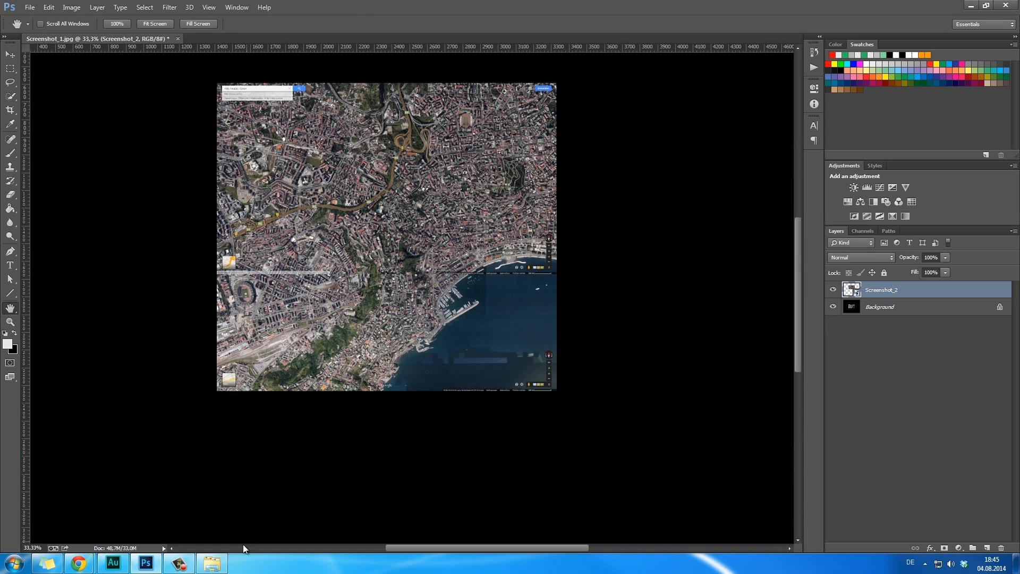
Switch to Google Maps in Chrome, show it full screen, and pan the satellite view to the coast and harbour around Castel dell'Ovo.
{"action": "mouse_move", "coordinate": [80, 563]}
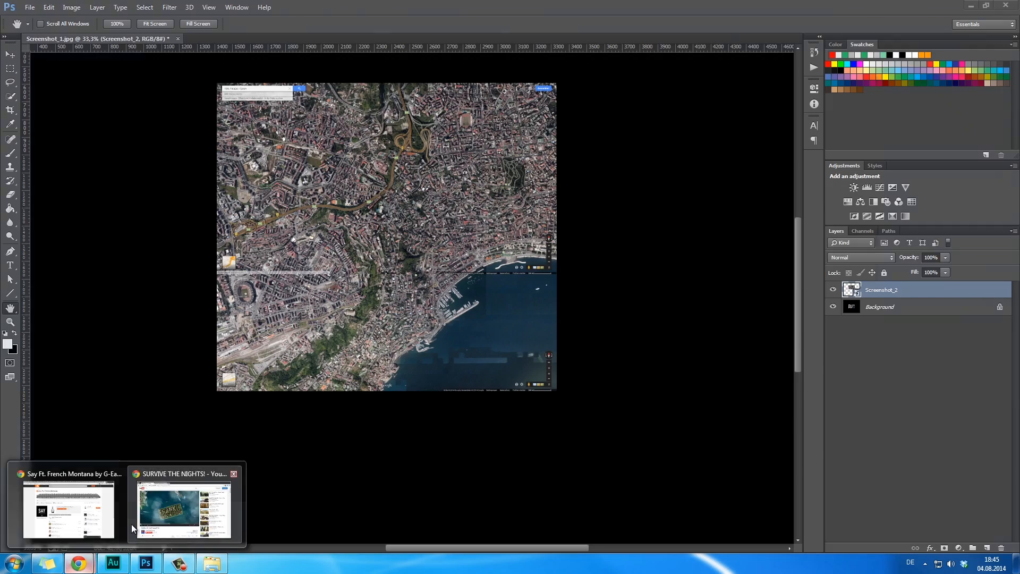
{"action": "left_click", "coordinate": [134, 519]}
{"action": "left_click", "coordinate": [333, 72]}
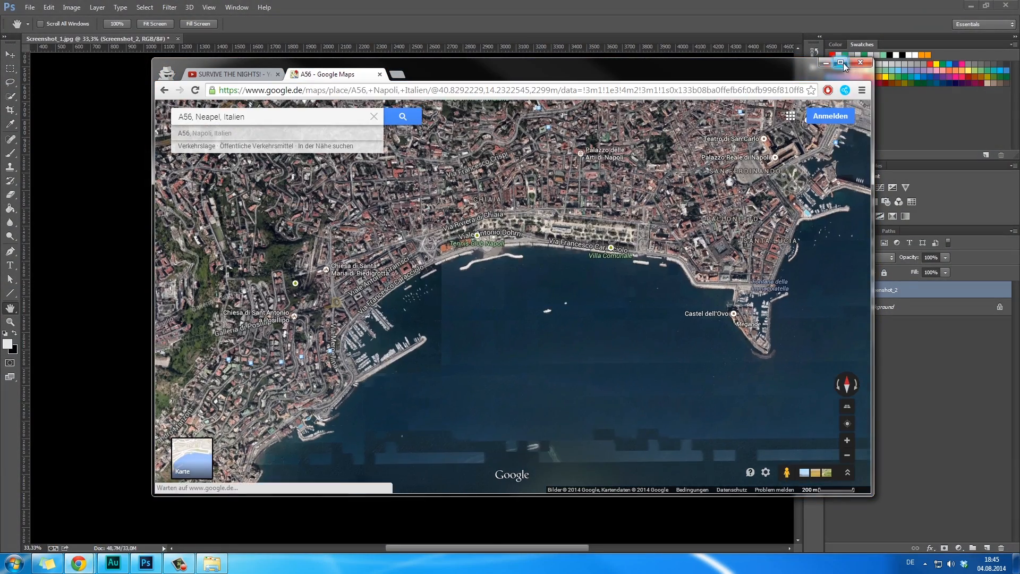
{"action": "left_click", "coordinate": [840, 63]}
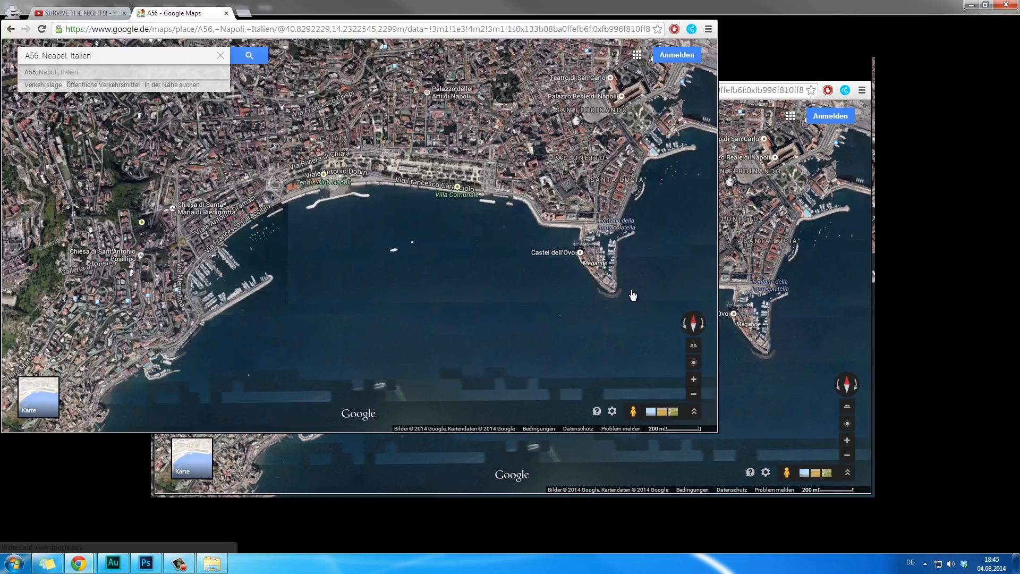
{"action": "key", "text": "F11"}
{"action": "left_click_drag", "start_coordinate": [618, 328], "coordinate": [525, 349]}
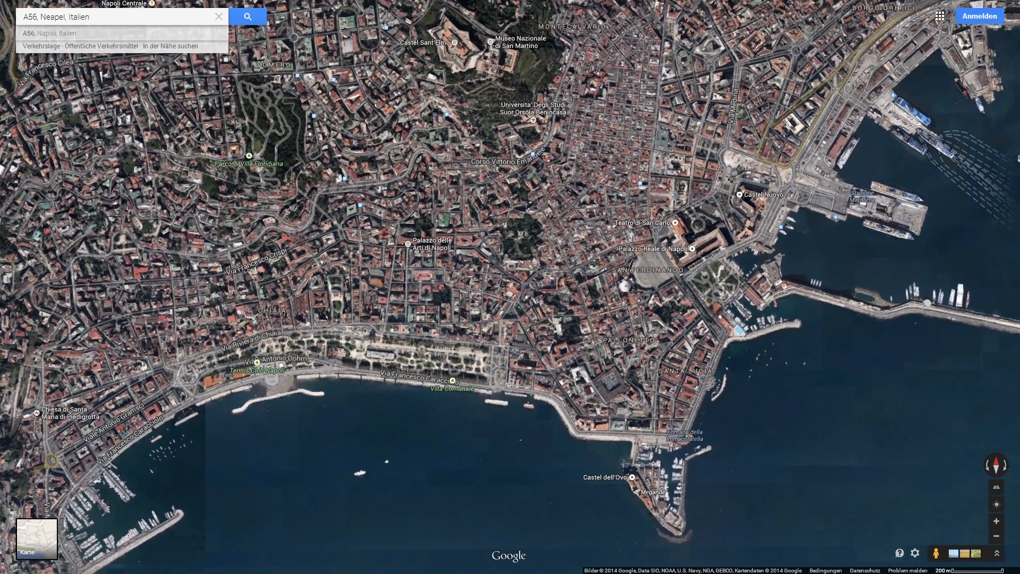
Capture the entire satellite view and save it as Screenshot_4.jpg in the Tutorial folder, then leave full-screen view.
{"action": "key", "text": "Print"}
{"action": "left_click_drag", "start_coordinate": [0, 1], "coordinate": [1019, 573]}
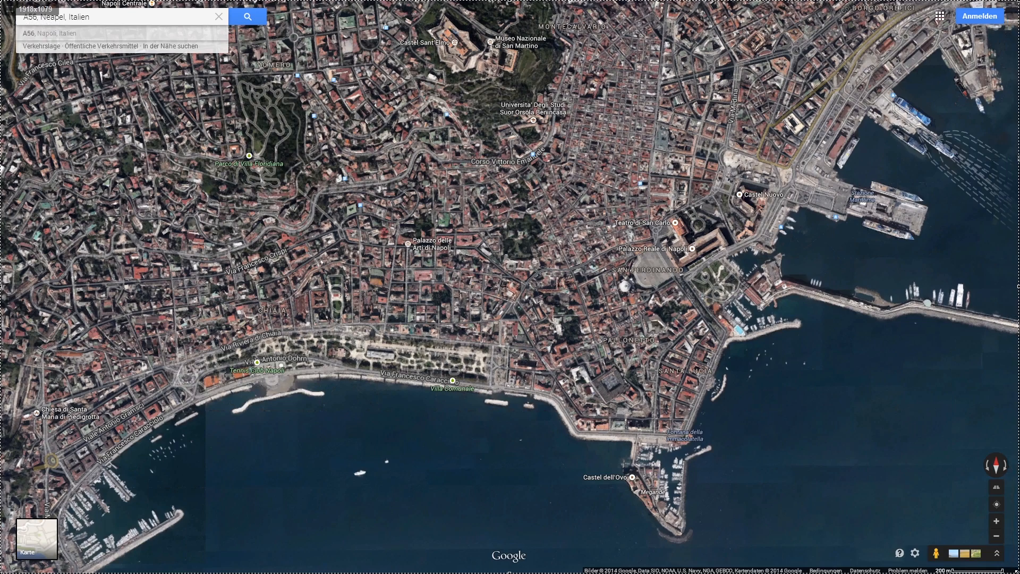
{"action": "left_click", "coordinate": [991, 562]}
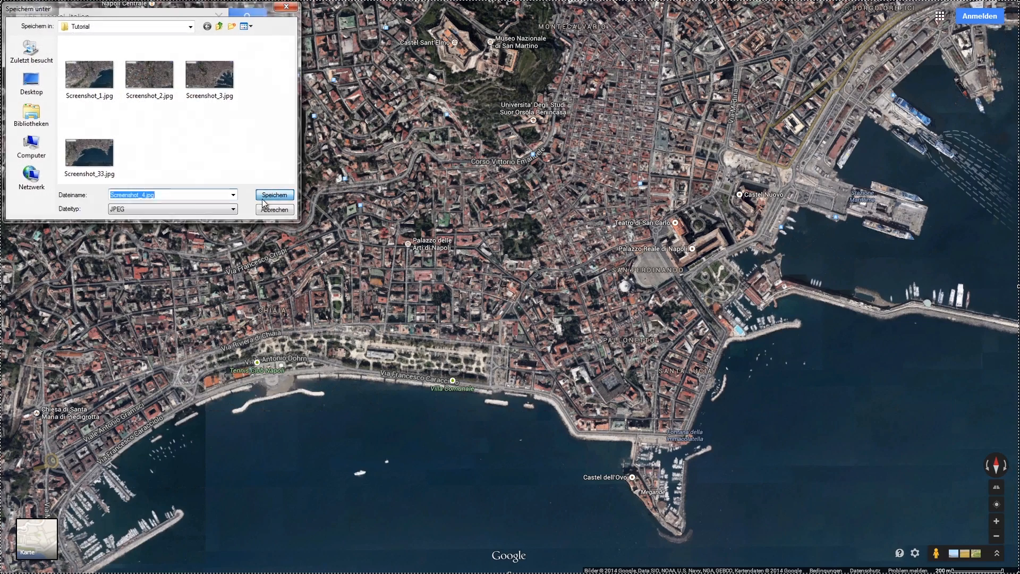
{"action": "left_click", "coordinate": [265, 197]}
{"action": "key", "text": "F11"}
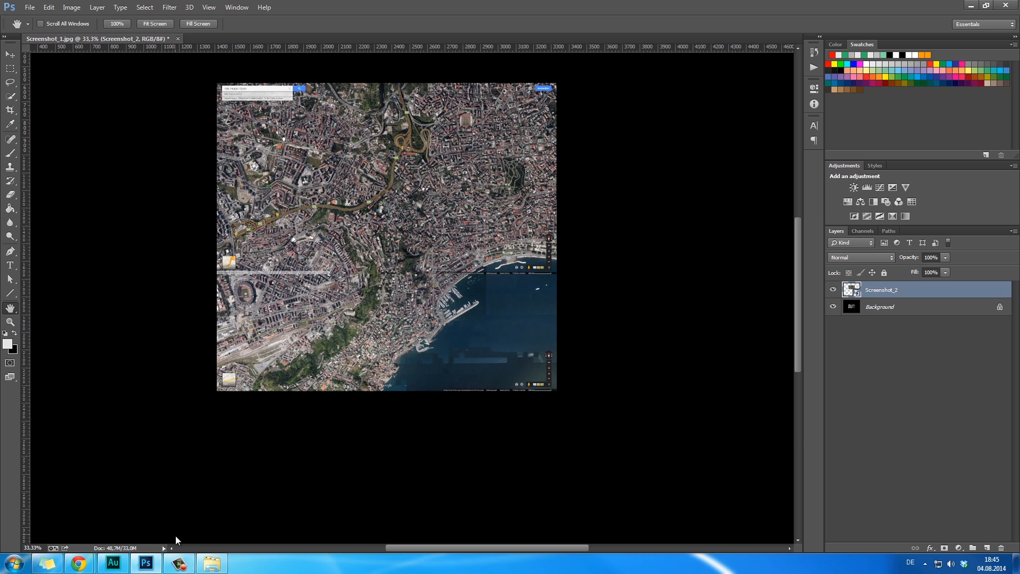
Place Screenshot_4.jpg from the Tutorial folder into the stitched map and move it over the map's right-hand coastline.
{"action": "left_click", "coordinate": [212, 563]}
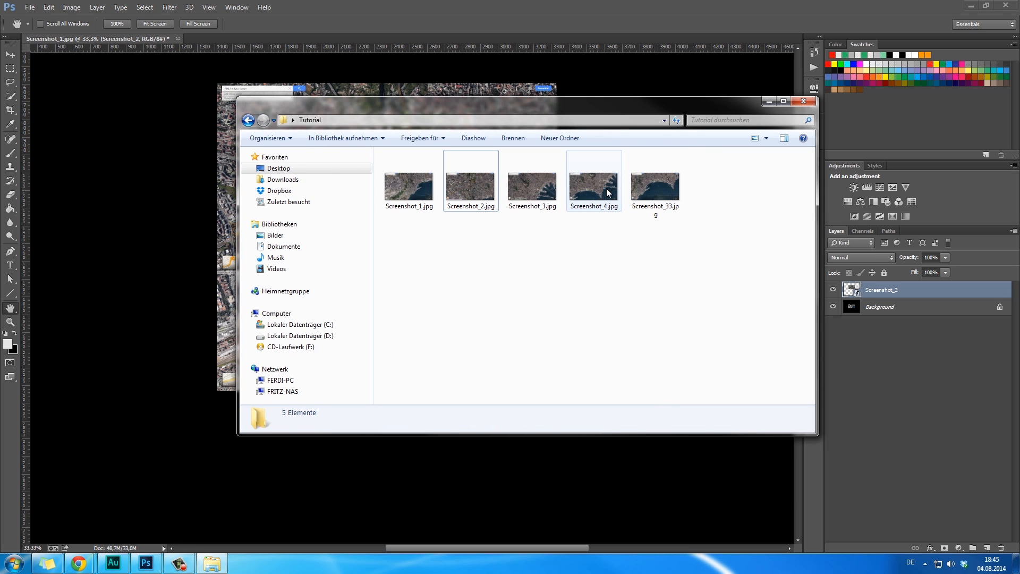
{"action": "left_click_drag", "start_coordinate": [606, 188], "coordinate": [324, 340]}
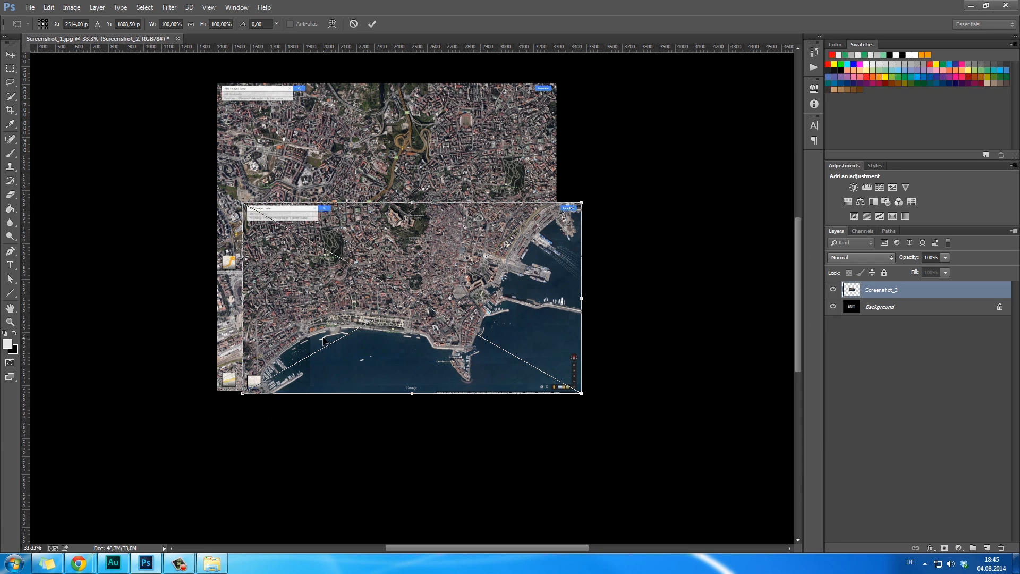
{"action": "key", "text": "Return"}
{"action": "key", "text": "v"}
{"action": "left_click_drag", "start_coordinate": [395, 354], "coordinate": [549, 271]}
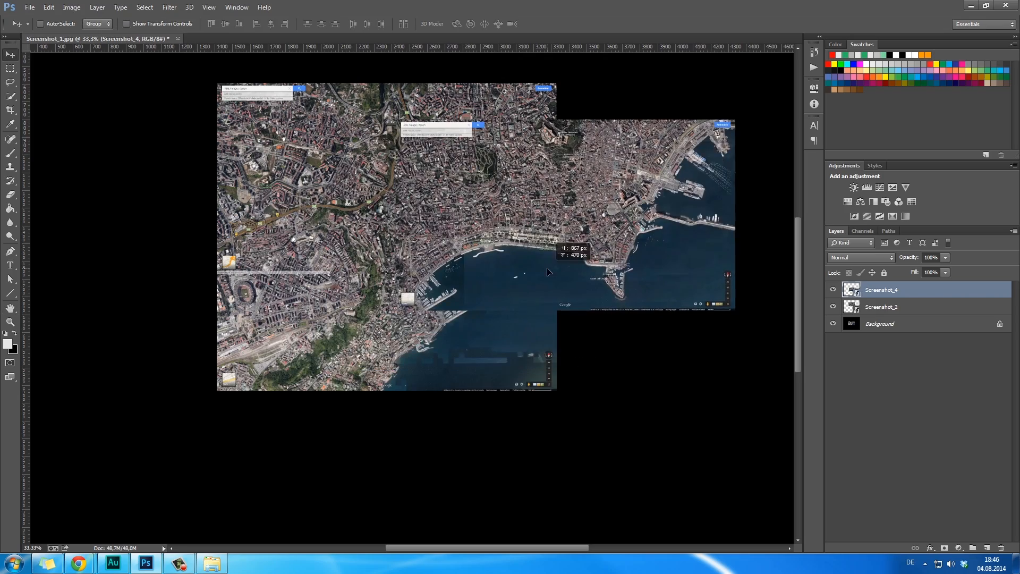
Set the Screenshot_4 layer's opacity to 44% and align its breakwater and street labels with the map beneath.
{"action": "left_click_drag", "start_coordinate": [881, 260], "coordinate": [888, 261]}
{"action": "key", "text": "z"}
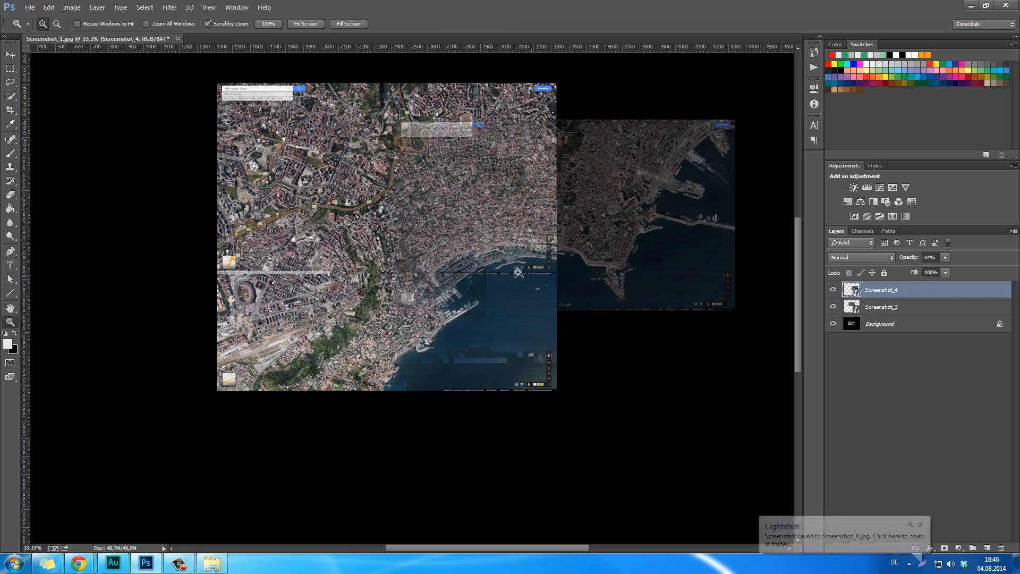
{"action": "left_click_drag", "start_coordinate": [518, 271], "coordinate": [617, 298]}
{"action": "key", "text": "space"}
{"action": "left_click_drag", "start_coordinate": [429, 153], "coordinate": [567, 319]}
{"action": "key", "text": "v"}
{"action": "left_click_drag", "start_coordinate": [567, 319], "coordinate": [643, 398]}
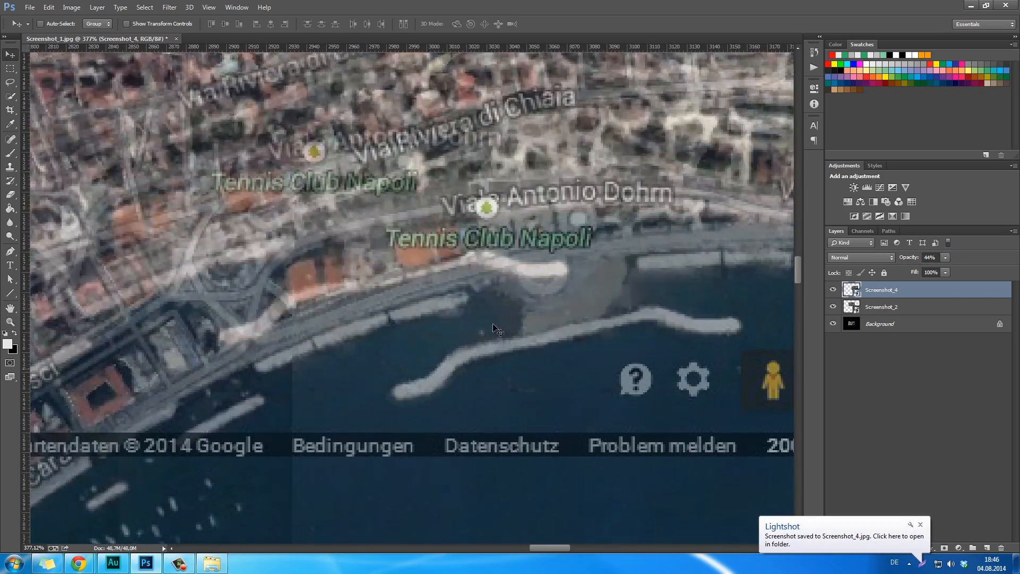
{"action": "left_click_drag", "start_coordinate": [351, 267], "coordinate": [524, 319]}
{"action": "key", "text": "ctrl+1"}
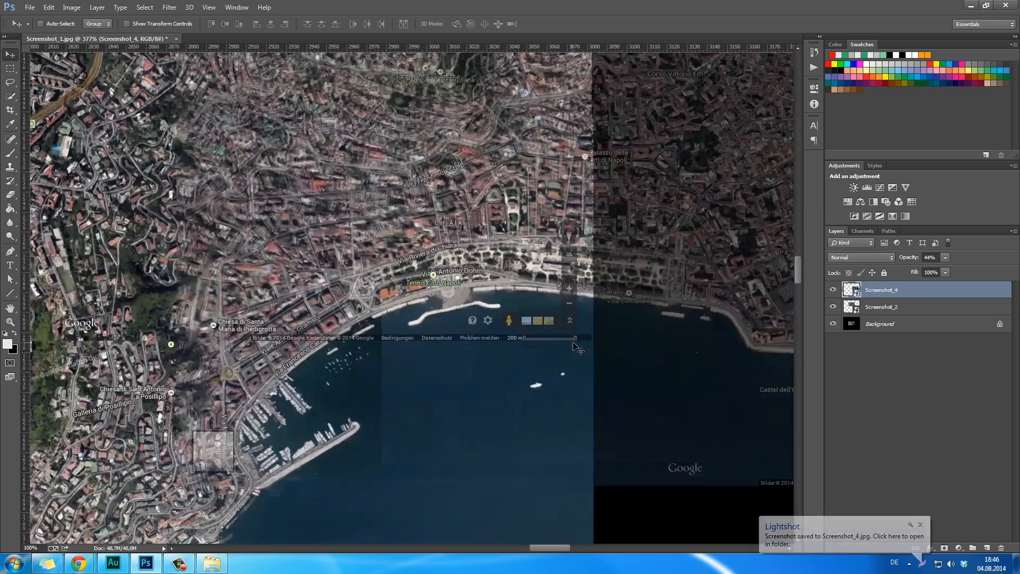
Restore the Screenshot_4 layer's opacity to 100%.
{"action": "key", "text": "space"}
{"action": "left_click_drag", "start_coordinate": [651, 367], "coordinate": [447, 392]}
{"action": "key", "text": "ctrl+space"}
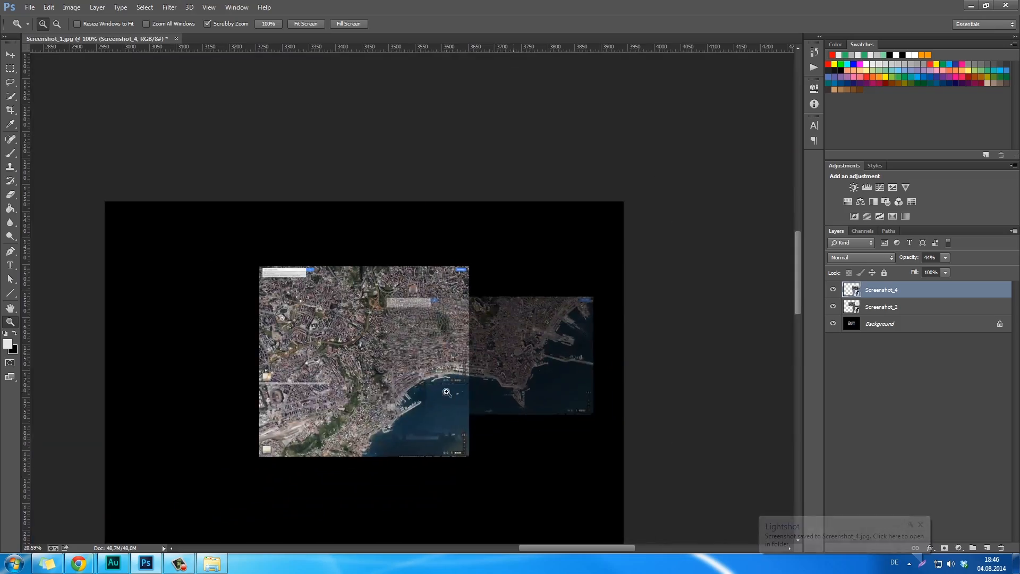
{"action": "left_click", "coordinate": [448, 382]}
{"action": "left_click", "coordinate": [451, 371]}
{"action": "left_click_drag", "start_coordinate": [569, 354], "coordinate": [514, 392]}
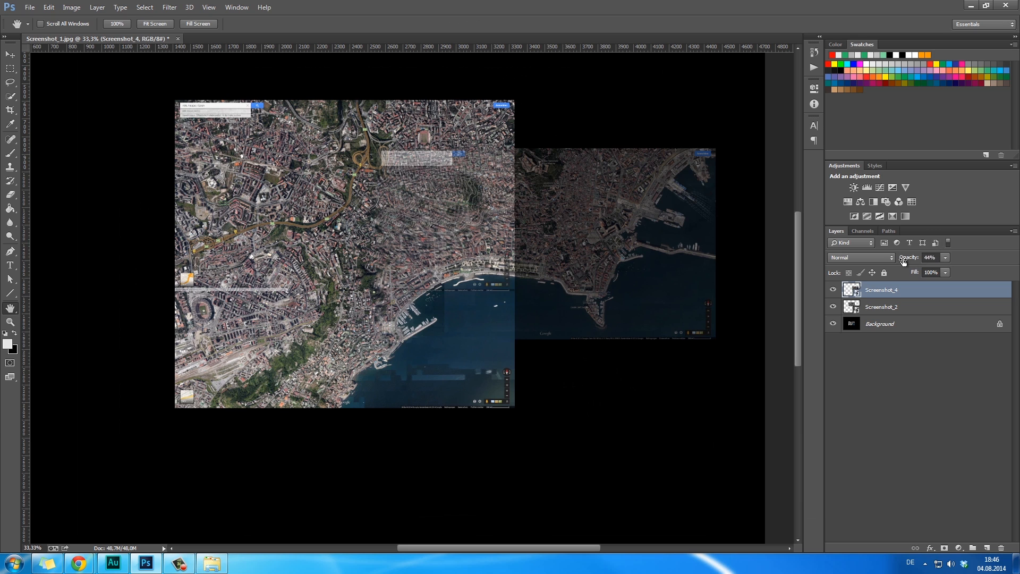
{"action": "left_click_drag", "start_coordinate": [903, 260], "coordinate": [935, 261]}
{"action": "left_click_drag", "start_coordinate": [550, 275], "coordinate": [572, 264]}
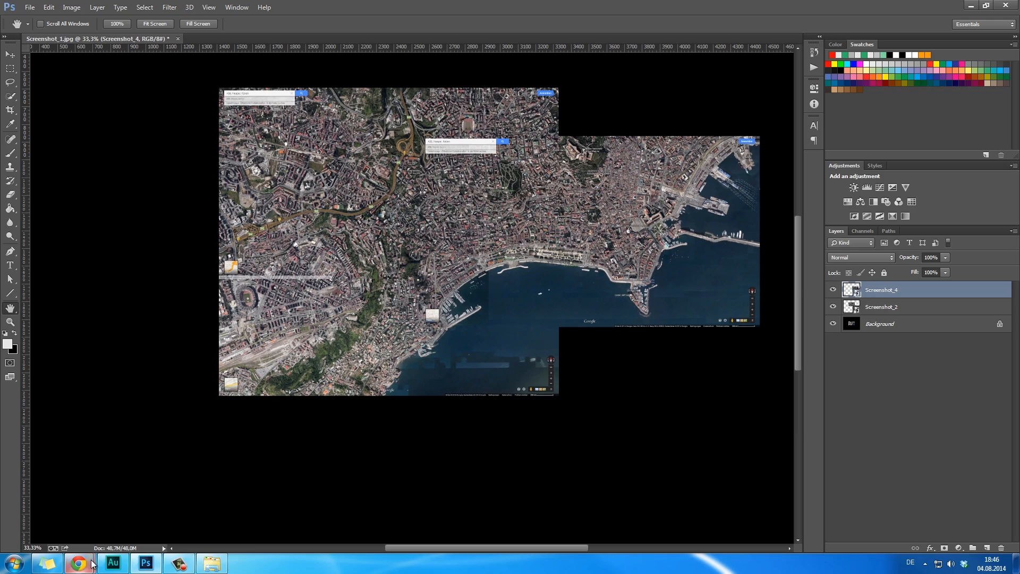
Switch to Google Maps in Chrome and pan the satellite view to the open bay south of Castel dell'Ovo.
{"action": "left_click", "coordinate": [91, 564]}
{"action": "left_click", "coordinate": [146, 526]}
{"action": "left_click_drag", "start_coordinate": [523, 433], "coordinate": [659, 247]}
{"action": "left_click_drag", "start_coordinate": [693, 307], "coordinate": [710, 277]}
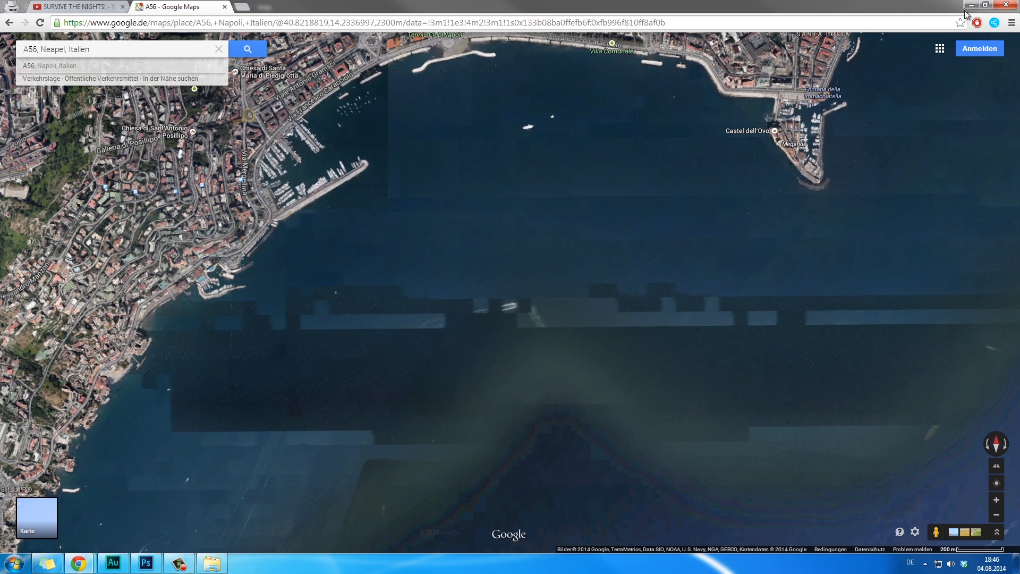
{"action": "key", "text": "Print"}
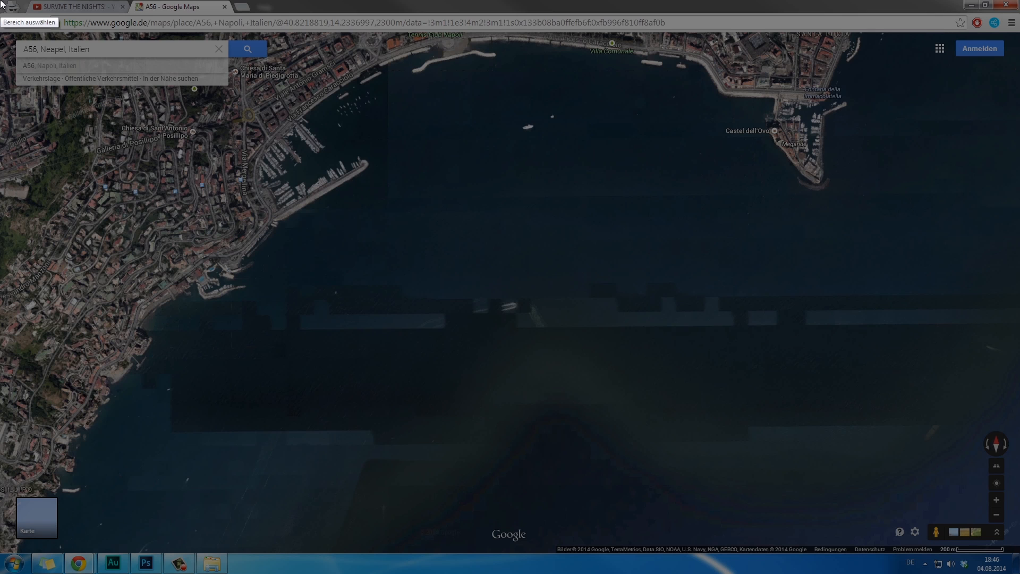
{"action": "left_click_drag", "start_coordinate": [1, 0], "coordinate": [92, 129]}
{"action": "key", "text": "Escape"}
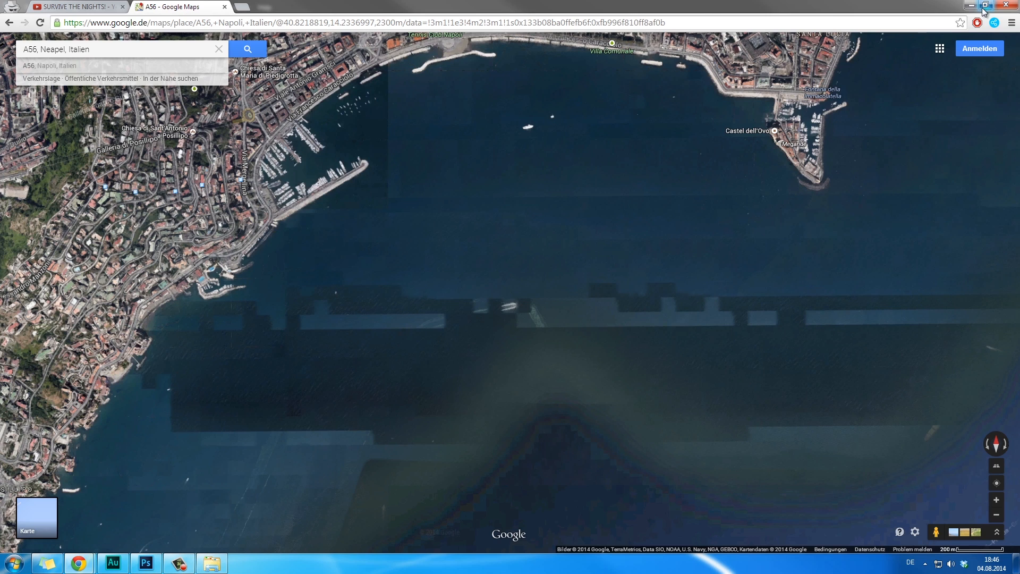
Show the bay full screen, capture the entire satellite view as Screenshot_5.jpg in the Tutorial folder, and leave full-screen view.
{"action": "key", "text": "F11"}
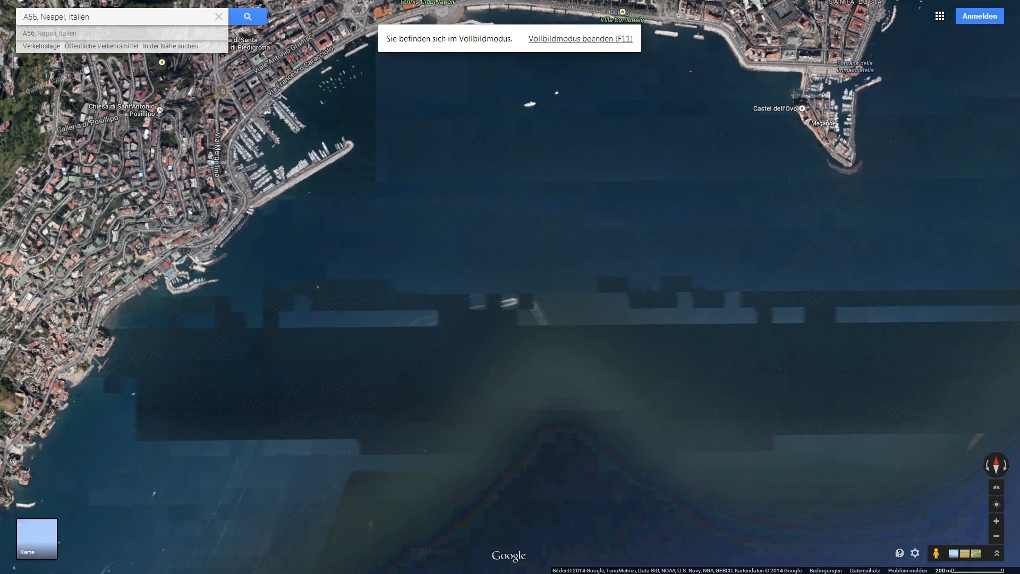
{"action": "key", "text": "Print"}
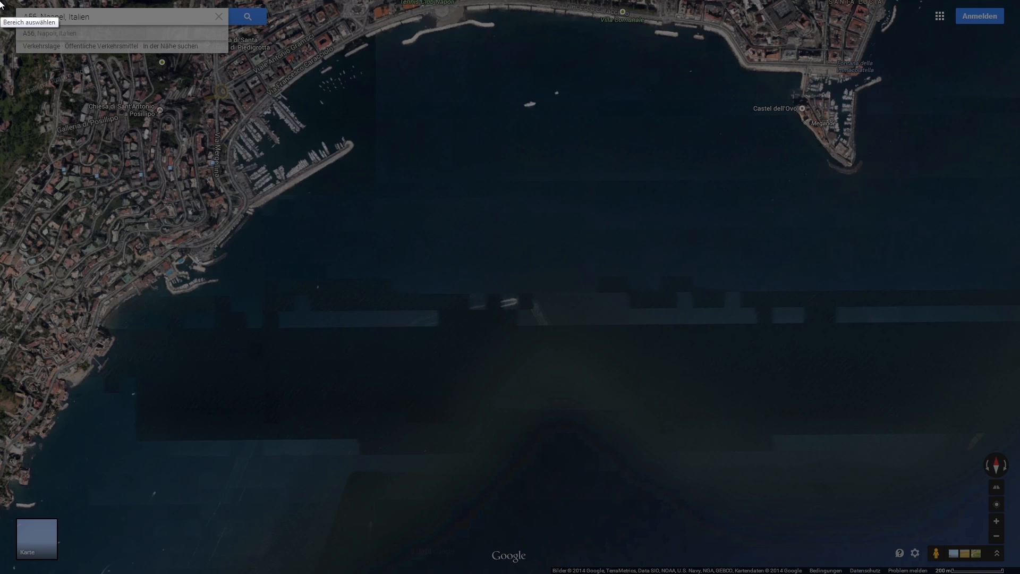
{"action": "left_click_drag", "start_coordinate": [1, 0], "coordinate": [1018, 573]}
{"action": "left_click", "coordinate": [989, 563]}
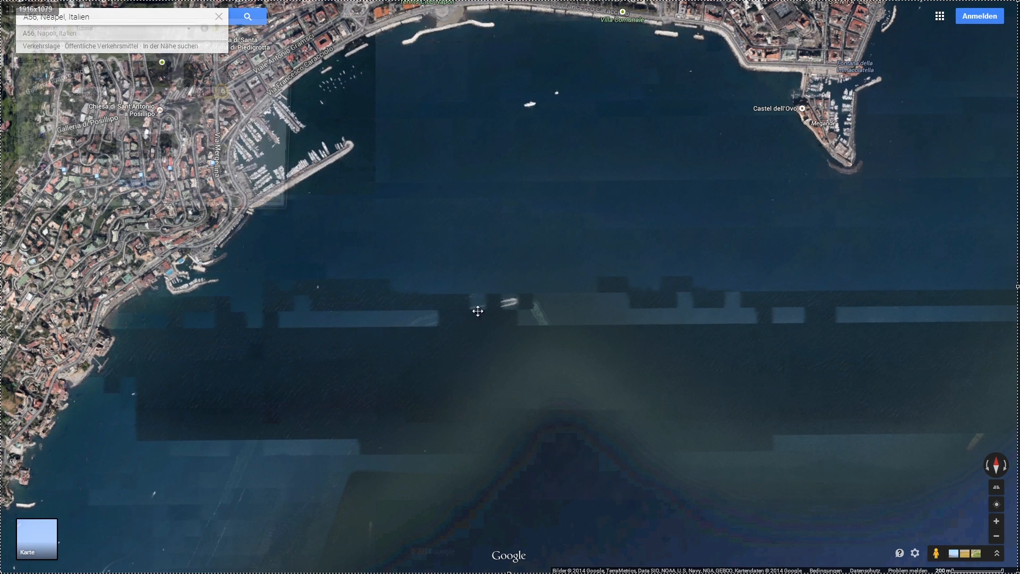
{"action": "left_click", "coordinate": [282, 196]}
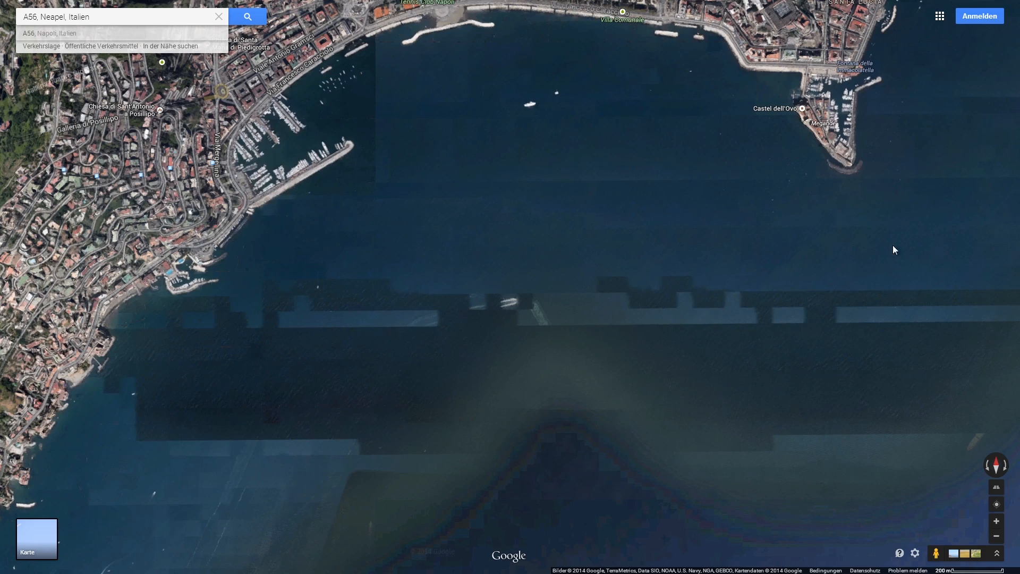
{"action": "key", "text": "F11"}
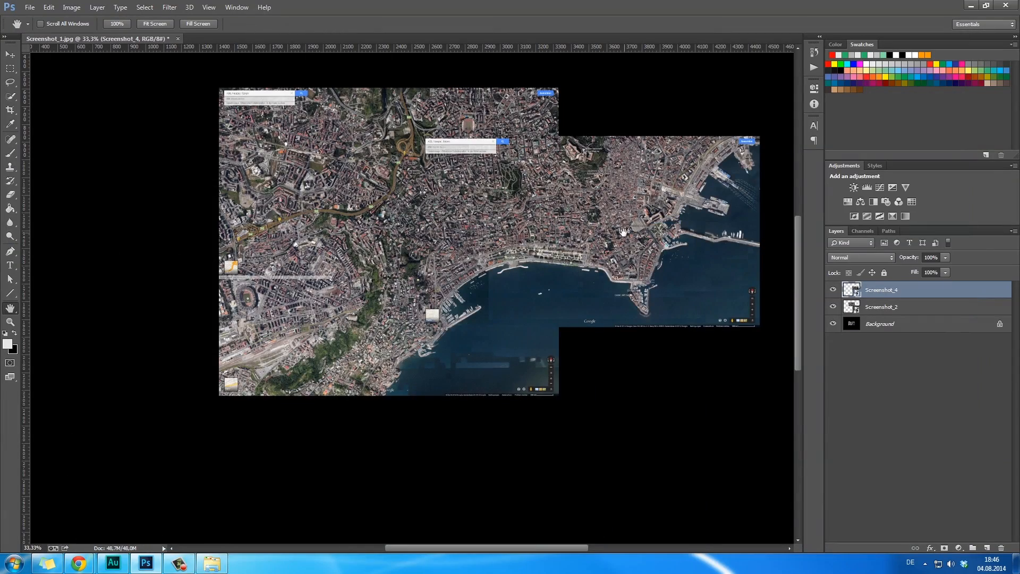
Place Screenshot_5.jpg from the Tutorial folder into the Photoshop document over the bay below the coastline.
{"action": "left_click", "coordinate": [211, 567]}
{"action": "left_click_drag", "start_coordinate": [662, 206], "coordinate": [212, 398]}
{"action": "left_click_drag", "start_coordinate": [501, 276], "coordinate": [578, 394]}
{"action": "key", "text": "Return"}
Set the Screenshot_5 layer's opacity to 36% and align its breakwater exactly with the one in the map beneath.
{"action": "left_click_drag", "start_coordinate": [525, 333], "coordinate": [616, 351]}
{"action": "left_click_drag", "start_coordinate": [329, 186], "coordinate": [375, 298]}
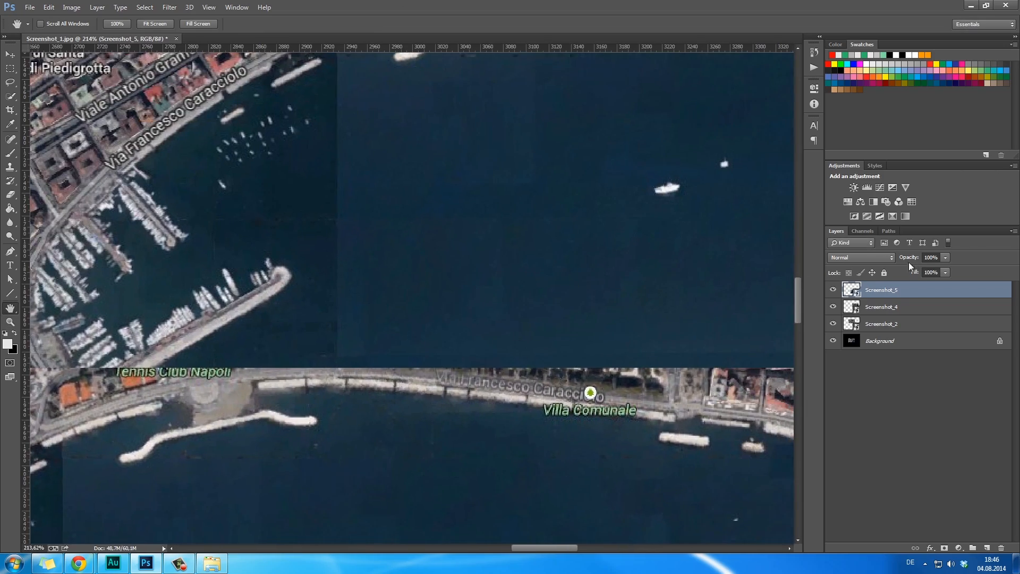
{"action": "left_click_drag", "start_coordinate": [908, 263], "coordinate": [872, 262]}
{"action": "left_click_drag", "start_coordinate": [417, 147], "coordinate": [528, 336]}
{"action": "left_click_drag", "start_coordinate": [523, 415], "coordinate": [401, 305]}
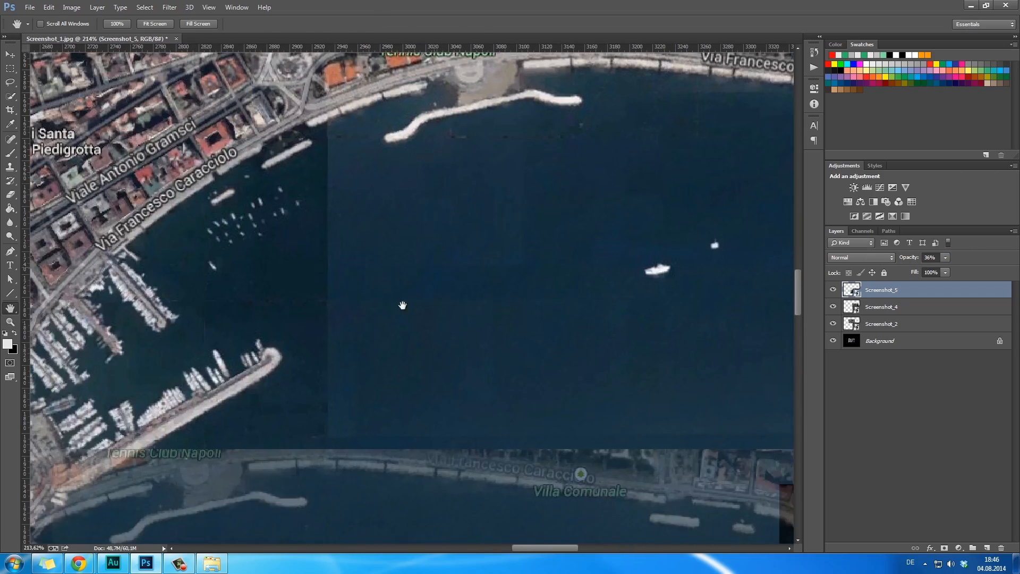
{"action": "left_click_drag", "start_coordinate": [532, 505], "coordinate": [489, 265]}
{"action": "left_click_drag", "start_coordinate": [458, 152], "coordinate": [467, 417]}
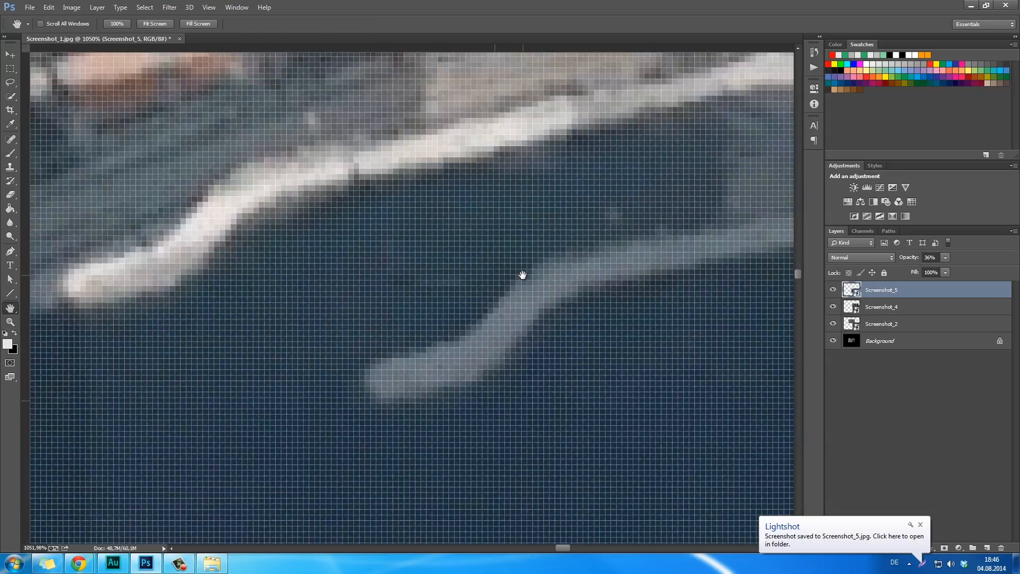
{"action": "left_click_drag", "start_coordinate": [568, 287], "coordinate": [503, 289]}
{"action": "left_click_drag", "start_coordinate": [638, 280], "coordinate": [529, 249]}
{"action": "left_click_drag", "start_coordinate": [522, 252], "coordinate": [527, 259]}
{"action": "key", "text": "ctrl+1"}
Restore the Screenshot_5 layer's opacity to 100%.
{"action": "left_click_drag", "start_coordinate": [910, 257], "coordinate": [975, 289]}
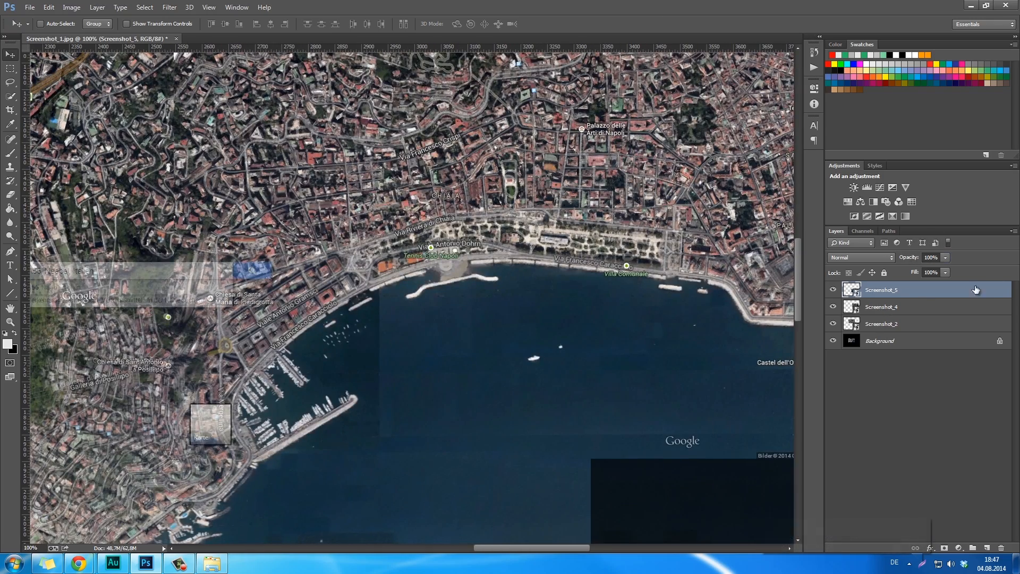
{"action": "left_click_drag", "start_coordinate": [623, 338], "coordinate": [538, 323]}
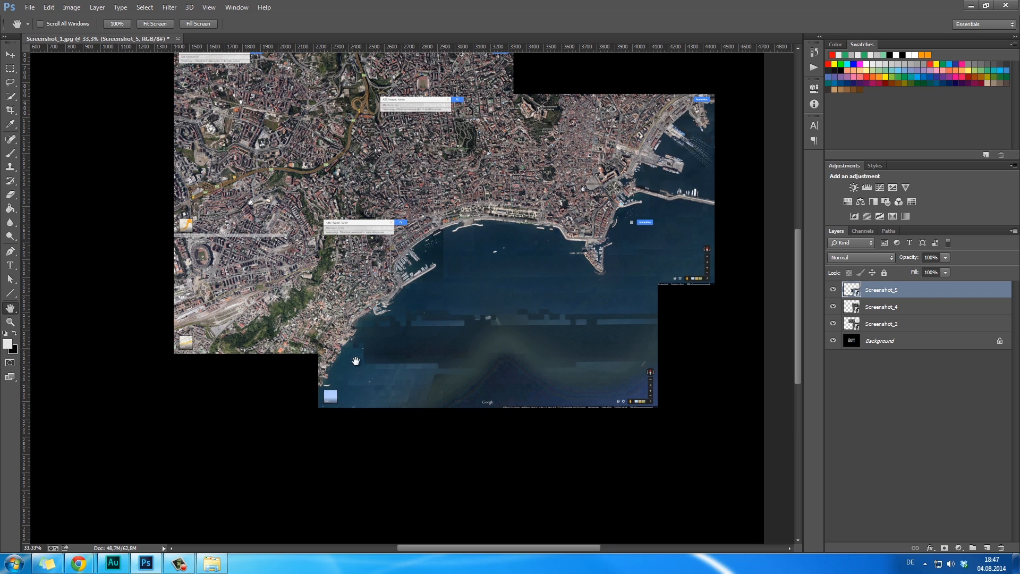
{"action": "left_click_drag", "start_coordinate": [378, 383], "coordinate": [385, 387]}
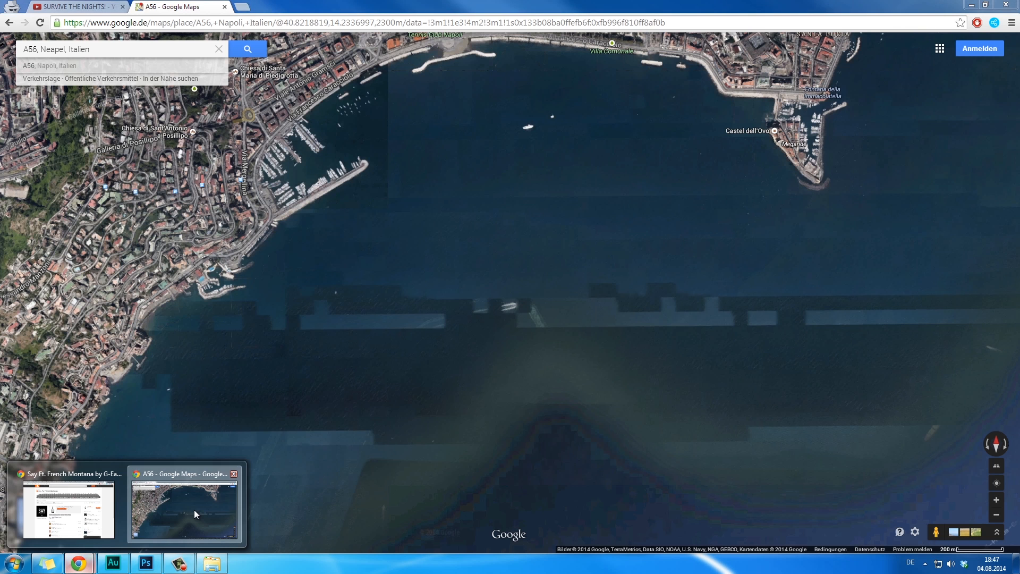
Switch to Google Maps in Chrome, pan to the Posillipo coast southwest of the marina, and show it full screen.
{"action": "left_click", "coordinate": [191, 511]}
{"action": "left_click_drag", "start_coordinate": [297, 402], "coordinate": [692, 321]}
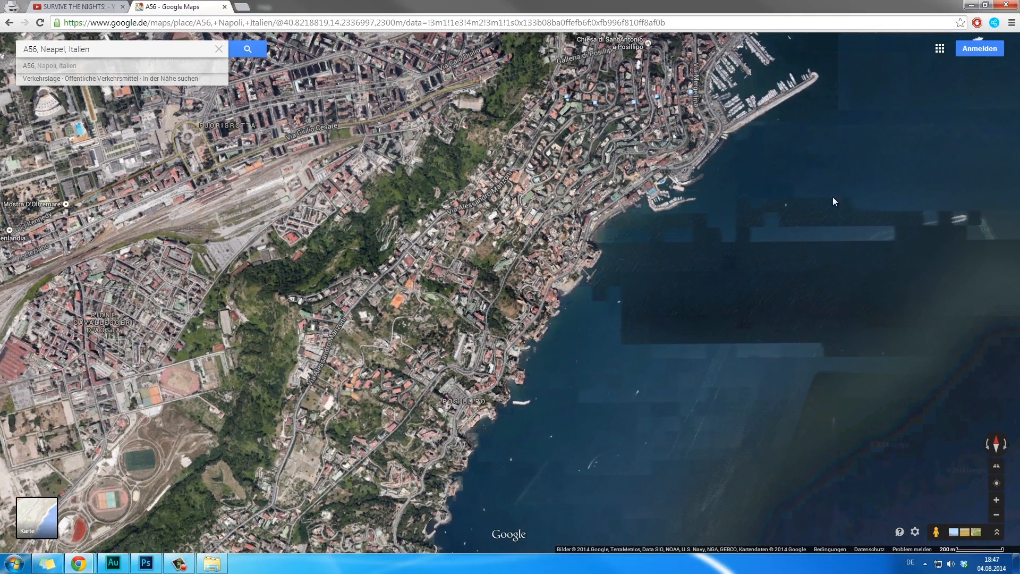
{"action": "key", "text": "F11"}
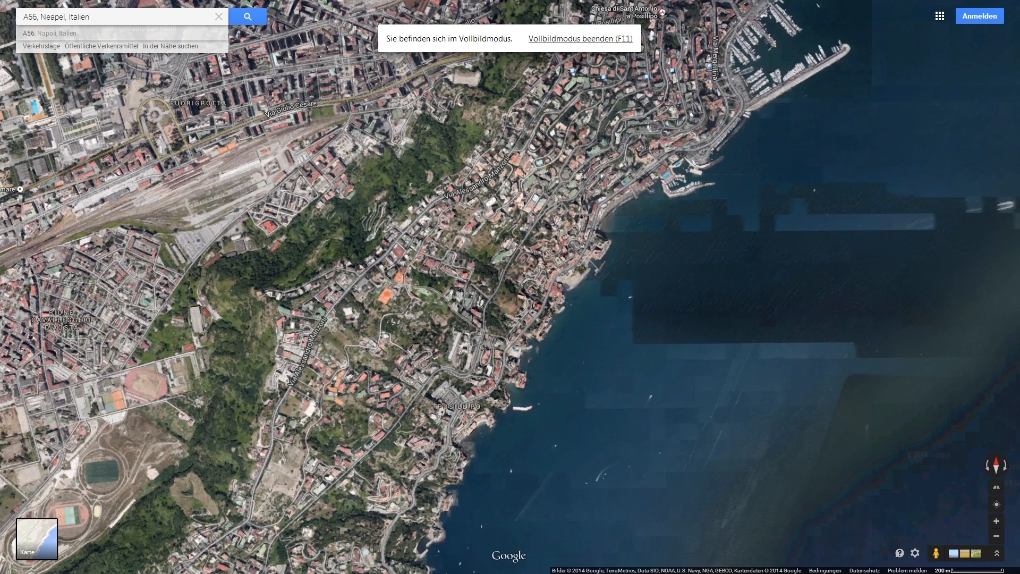
Capture the entire satellite view, save it as Screenshot_6.jpg in the Tutorial folder, and leave full-screen view.
{"action": "key", "text": "Print"}
{"action": "left_click_drag", "start_coordinate": [1, 1], "coordinate": [1010, 572]}
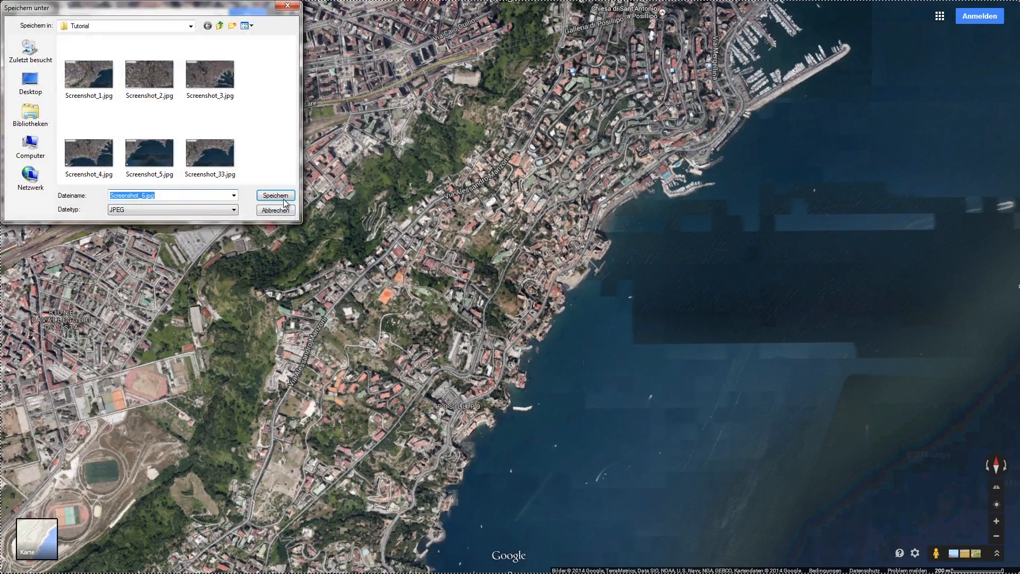
{"action": "left_click", "coordinate": [283, 197]}
{"action": "key", "text": "F11"}
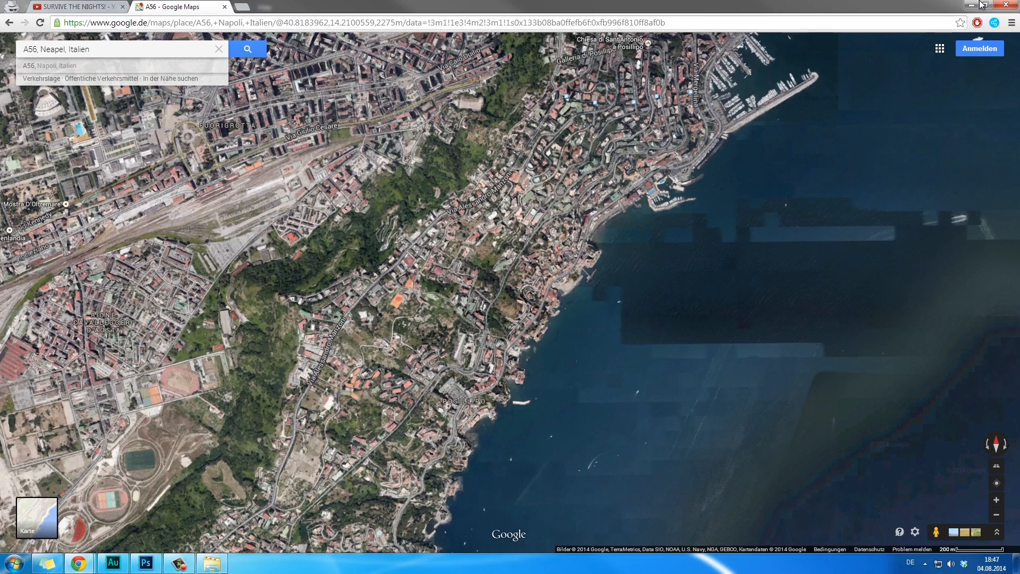
Switch to Photoshop and place Screenshot_6.jpg from the Tutorial folder over the stitched map's lower-left coast.
{"action": "left_click", "coordinate": [145, 563]}
{"action": "left_click", "coordinate": [211, 562]}
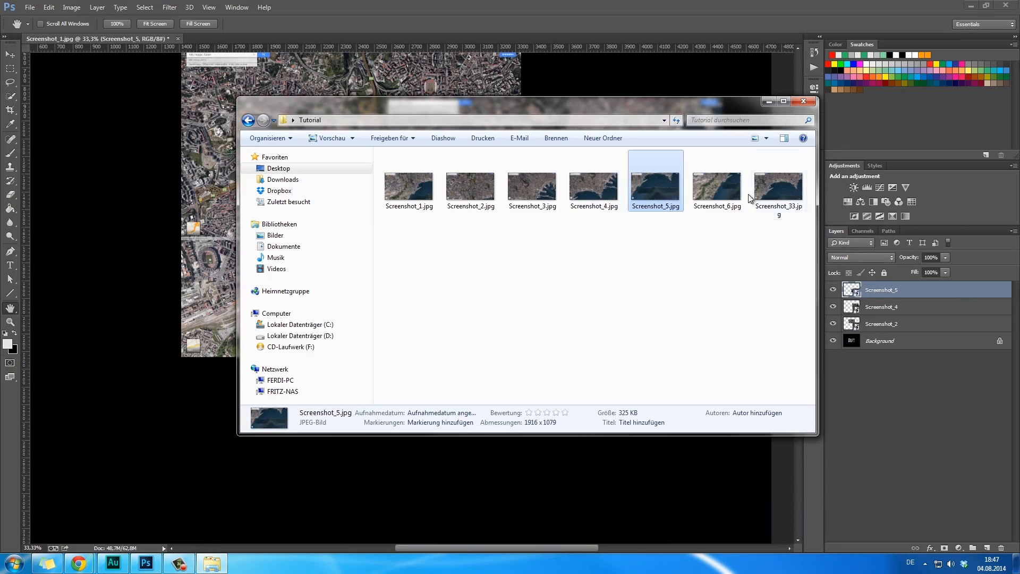
{"action": "left_click_drag", "start_coordinate": [717, 191], "coordinate": [207, 329]}
{"action": "left_click_drag", "start_coordinate": [521, 285], "coordinate": [425, 342]}
{"action": "key", "text": "Return"}
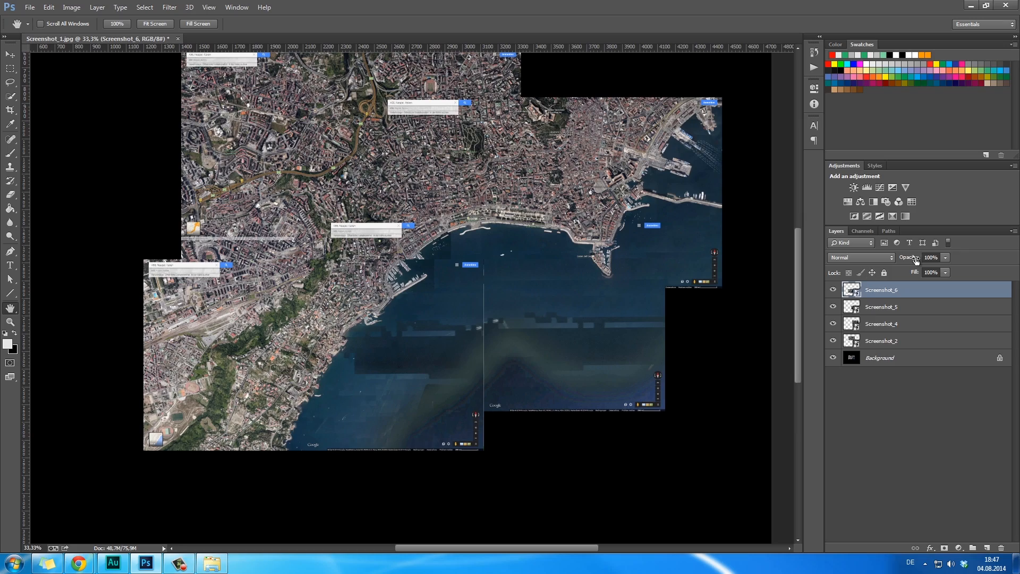
Align Screenshot_6's marina pier with the map beneath at reduced opacity, and restore the layer's opacity to 100%.
{"action": "left_click_drag", "start_coordinate": [916, 260], "coordinate": [876, 261]}
{"action": "key", "text": "z"}
{"action": "left_click_drag", "start_coordinate": [379, 306], "coordinate": [581, 309]}
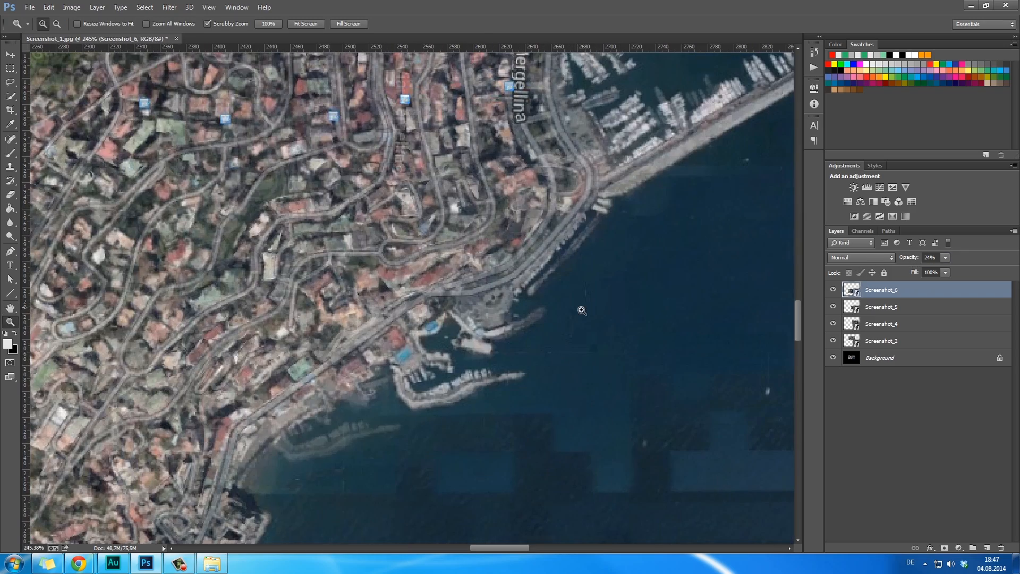
{"action": "key", "text": "h"}
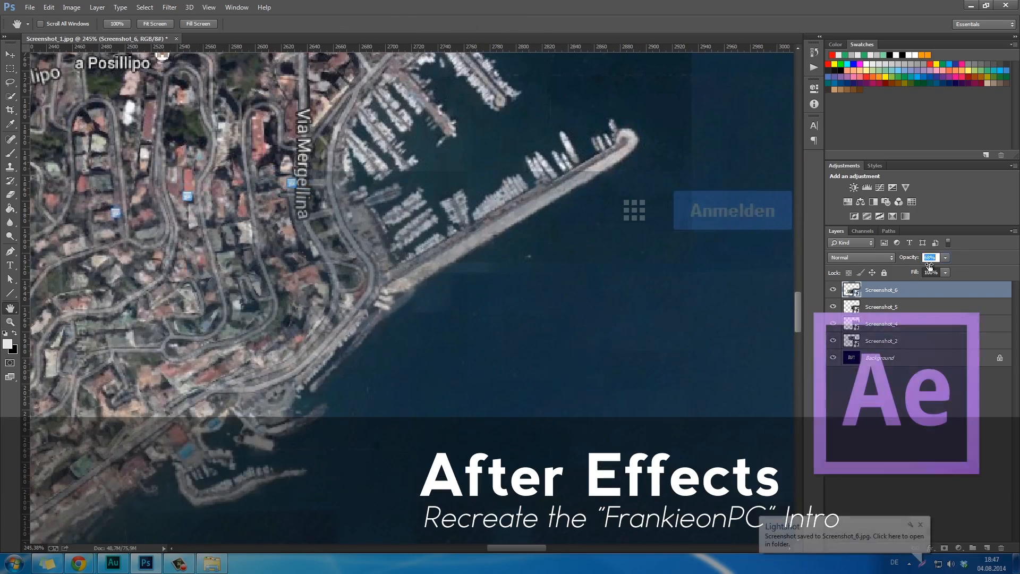
{"action": "key", "text": "v"}
{"action": "left_click_drag", "start_coordinate": [344, 368], "coordinate": [569, 220]}
{"action": "key", "text": "0"}
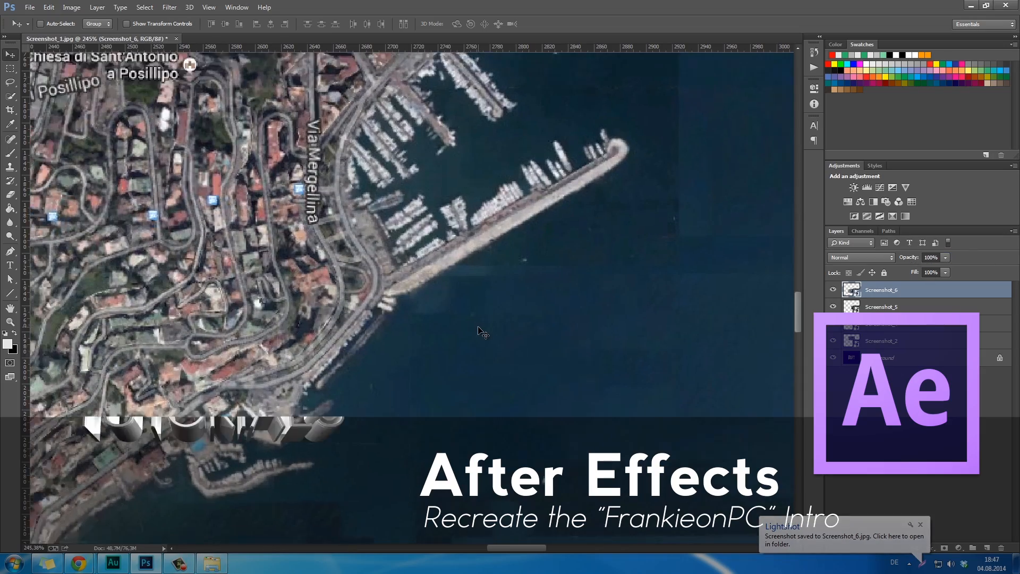
Group the layers Screenshot_6, Screenshot_5, Screenshot_4 and Screenshot_2 above the Background.
{"action": "key", "text": "ctrl+1"}
{"action": "key", "text": "z"}
{"action": "left_click_drag", "start_coordinate": [619, 338], "coordinate": [545, 340]}
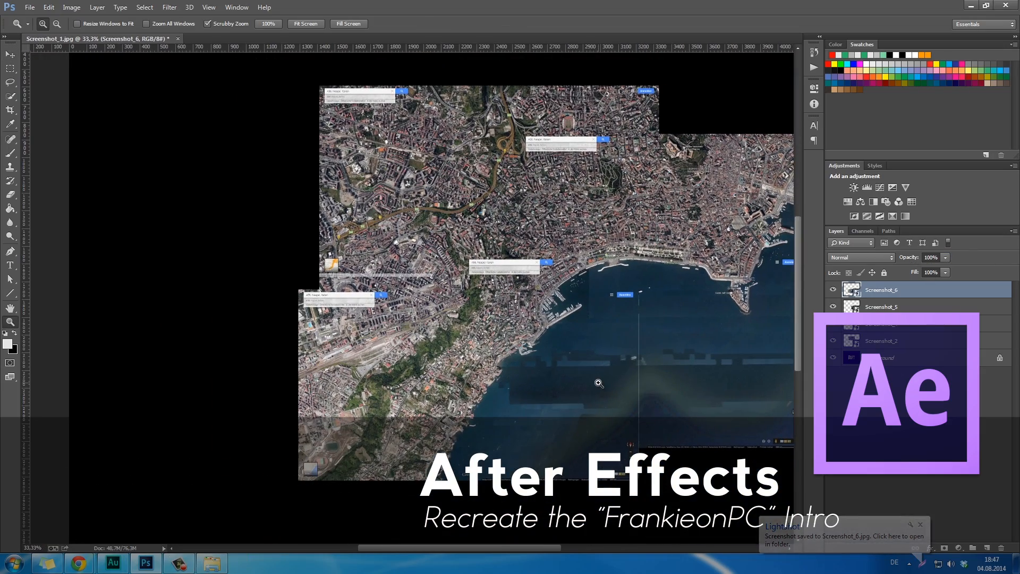
{"action": "key", "text": "h"}
{"action": "left_click_drag", "start_coordinate": [628, 392], "coordinate": [517, 398]}
{"action": "left_click", "coordinate": [903, 342], "text": "shift"}
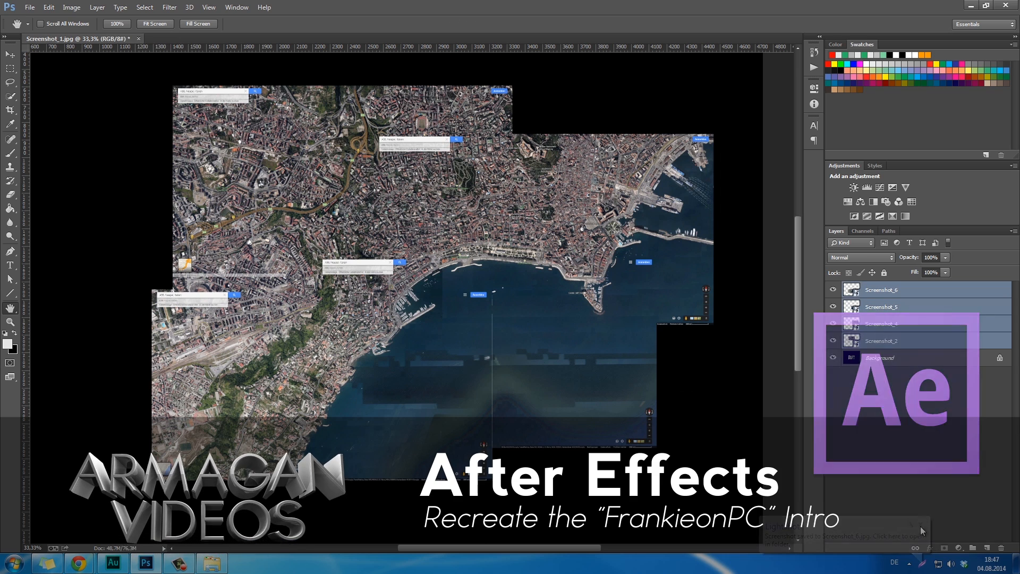
{"action": "left_click", "coordinate": [973, 548]}
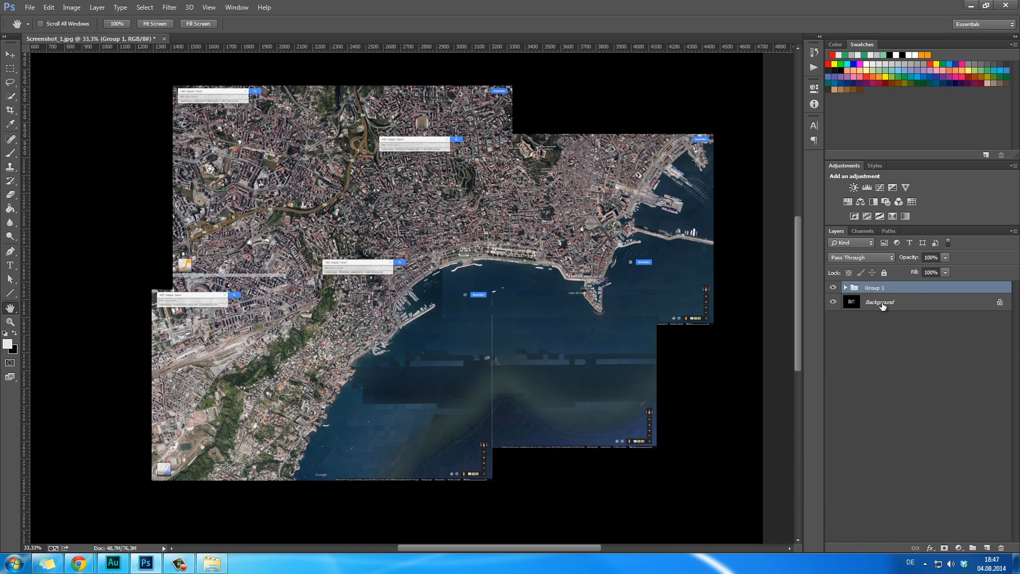
Convert the locked Background into Layer 0 and move it into Group 1 beneath Screenshot_2.
{"action": "double_click", "coordinate": [882, 302]}
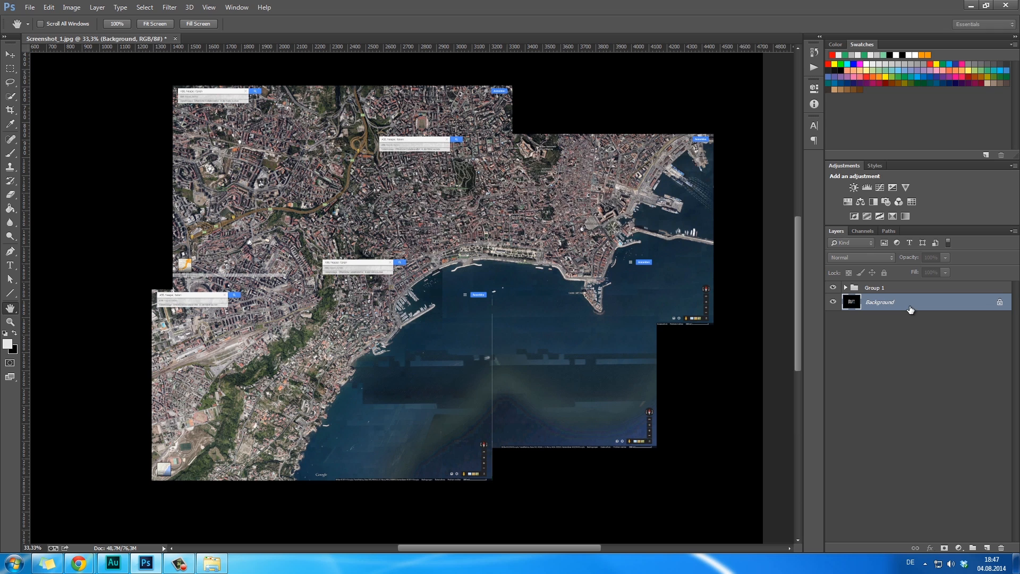
{"action": "key", "text": "Return"}
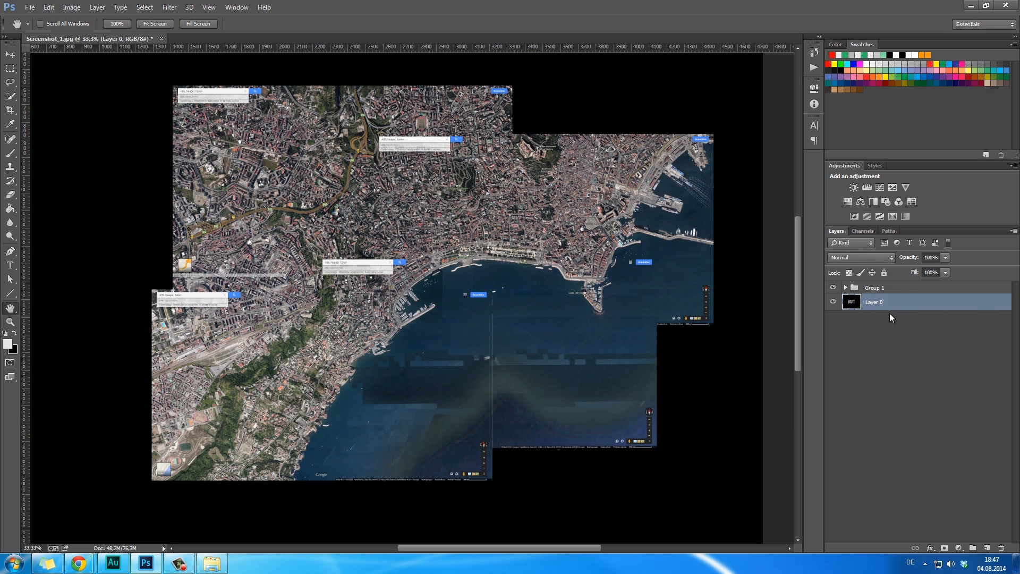
{"action": "left_click_drag", "start_coordinate": [894, 303], "coordinate": [863, 290]}
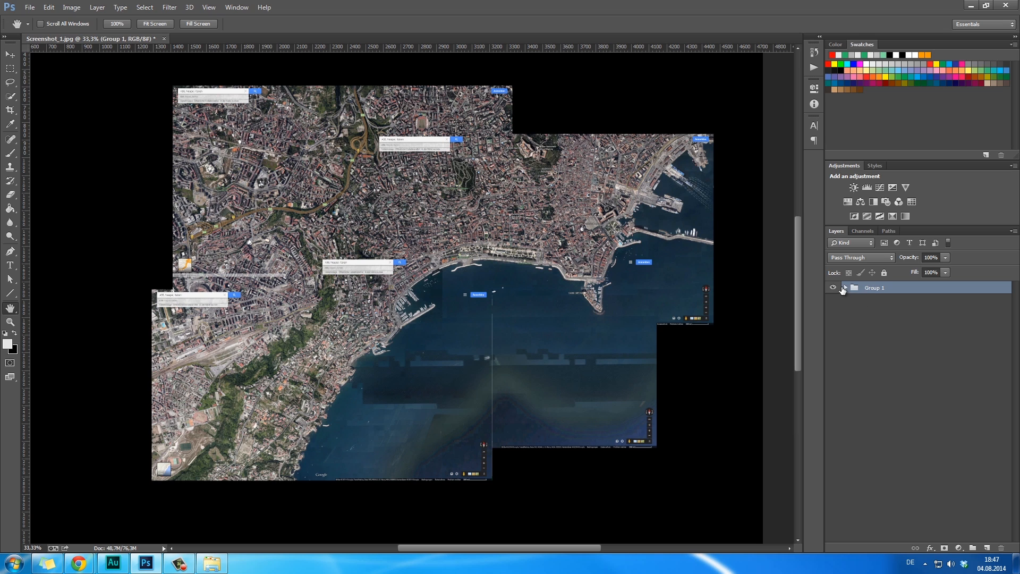
{"action": "left_click", "coordinate": [844, 288]}
{"action": "left_click", "coordinate": [902, 371]}
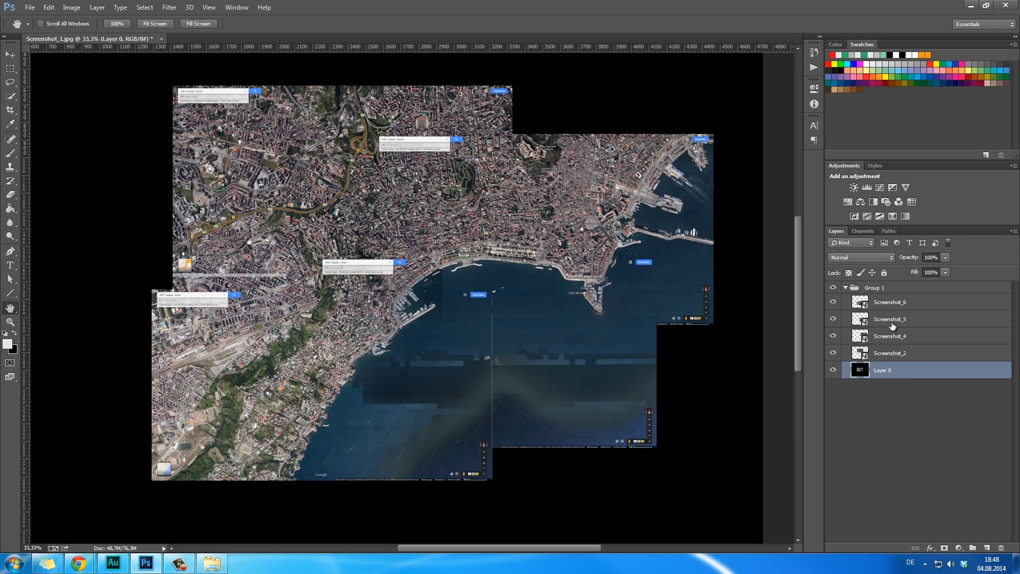
Rename Group 1 as Map.
{"action": "double_click", "coordinate": [881, 289]}
{"action": "type", "text": "Mao"}
{"action": "key", "text": "Return"}
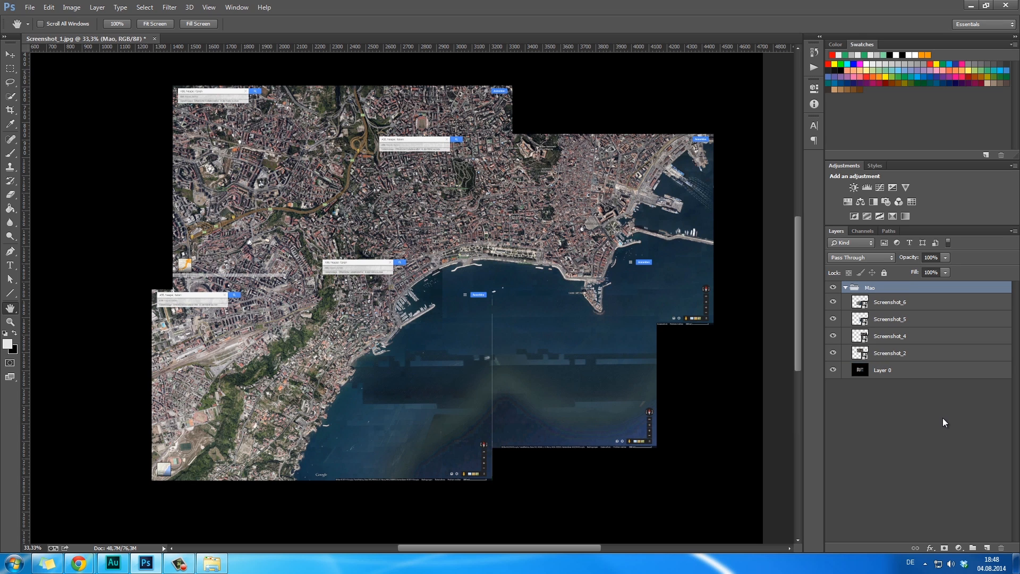
{"action": "double_click", "coordinate": [868, 288]}
{"action": "left_click_drag", "start_coordinate": [451, 320], "coordinate": [508, 278]}
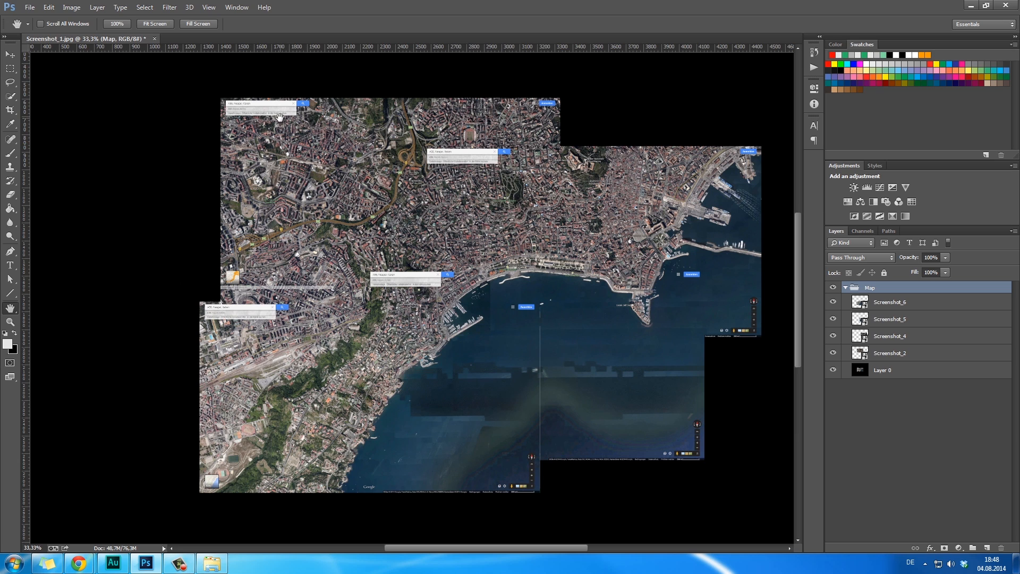
Rasterize the screenshot smart objects in the Map group, from Screenshot_6 down to Screenshot_2.
{"action": "left_click", "coordinate": [11, 139]}
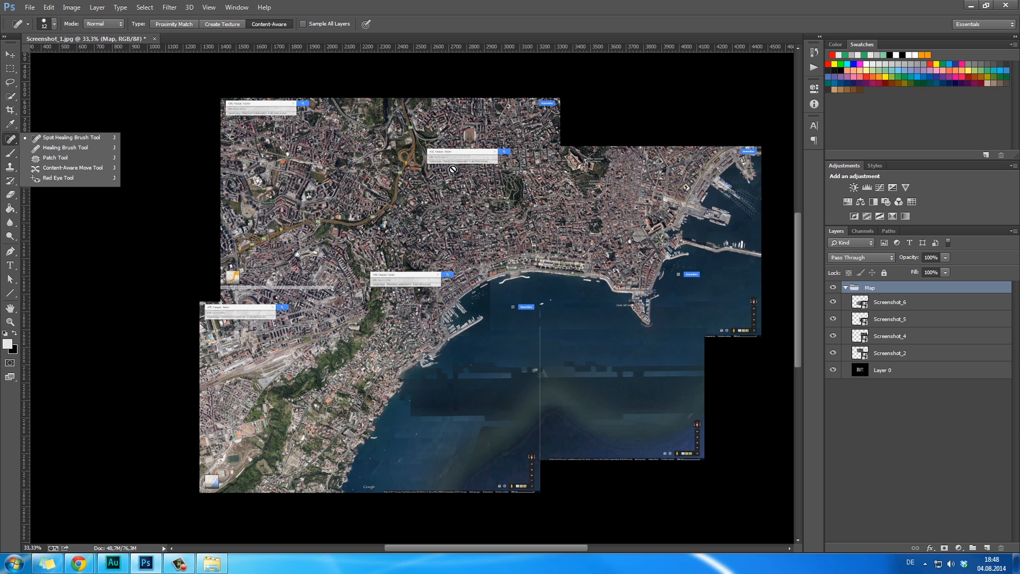
{"action": "key", "text": "h"}
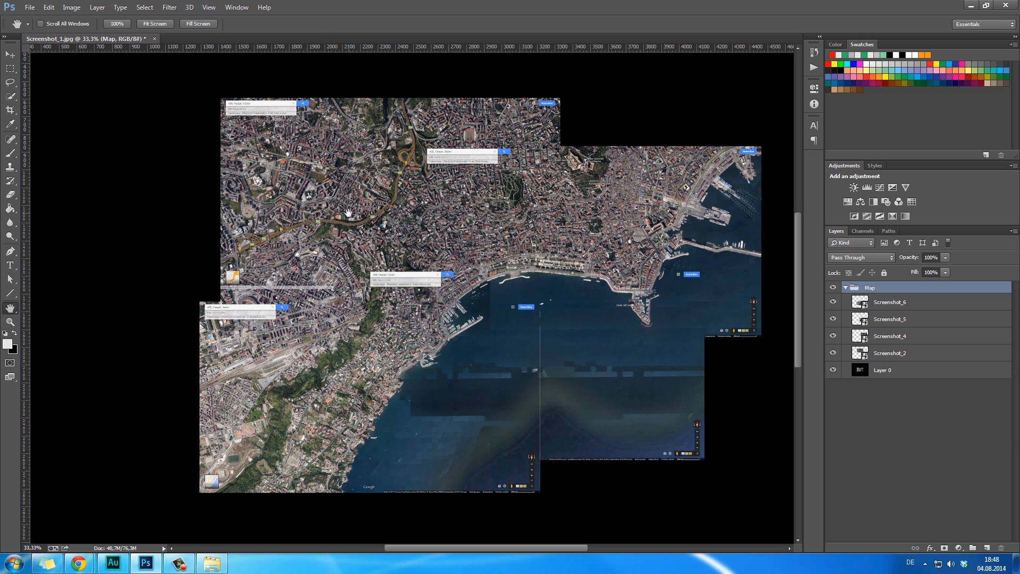
{"action": "left_click", "coordinate": [895, 306]}
{"action": "left_click", "coordinate": [882, 370], "text": "shift"}
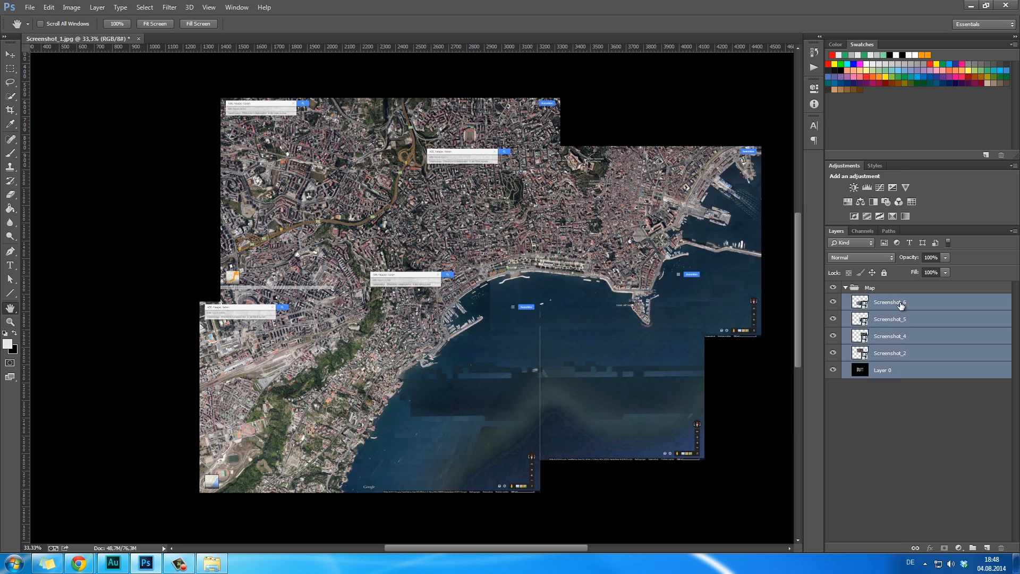
{"action": "right_click", "coordinate": [901, 301]}
{"action": "left_click", "coordinate": [787, 235]}
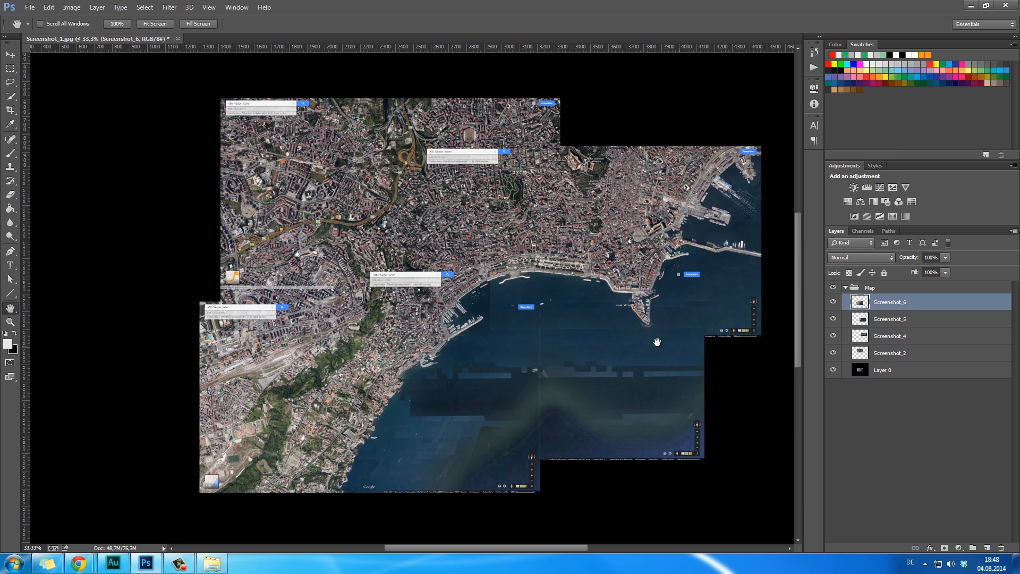
Add a white layer mask to each of Screenshot_2, Screenshot_4, Screenshot_5, Screenshot_6 and Layer 0.
{"action": "left_click", "coordinate": [834, 302]}
{"action": "left_click", "coordinate": [833, 302]}
{"action": "left_click", "coordinate": [893, 353], "text": "shift"}
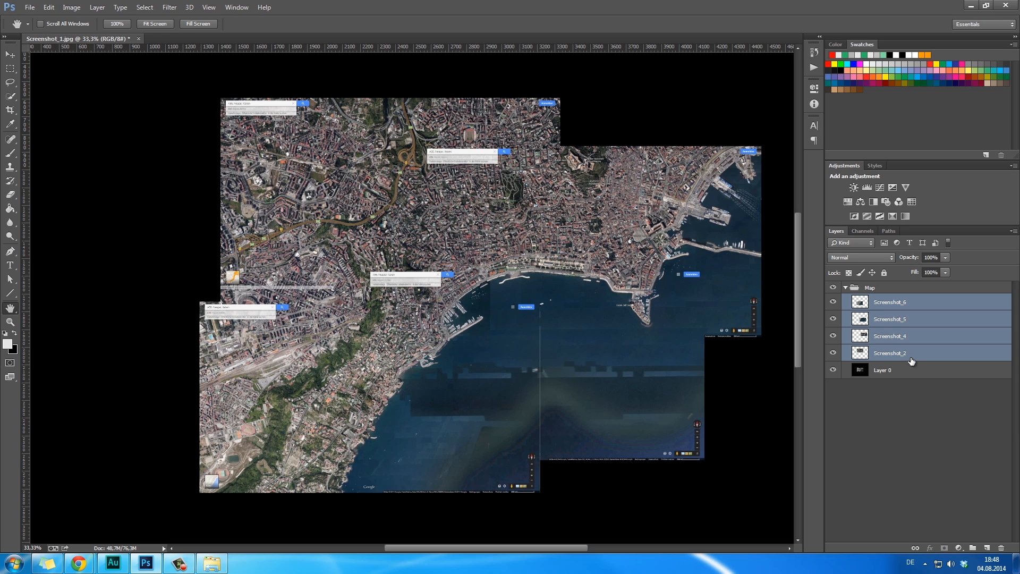
{"action": "left_click", "coordinate": [911, 361]}
{"action": "left_click", "coordinate": [944, 548]}
{"action": "left_click", "coordinate": [901, 338]}
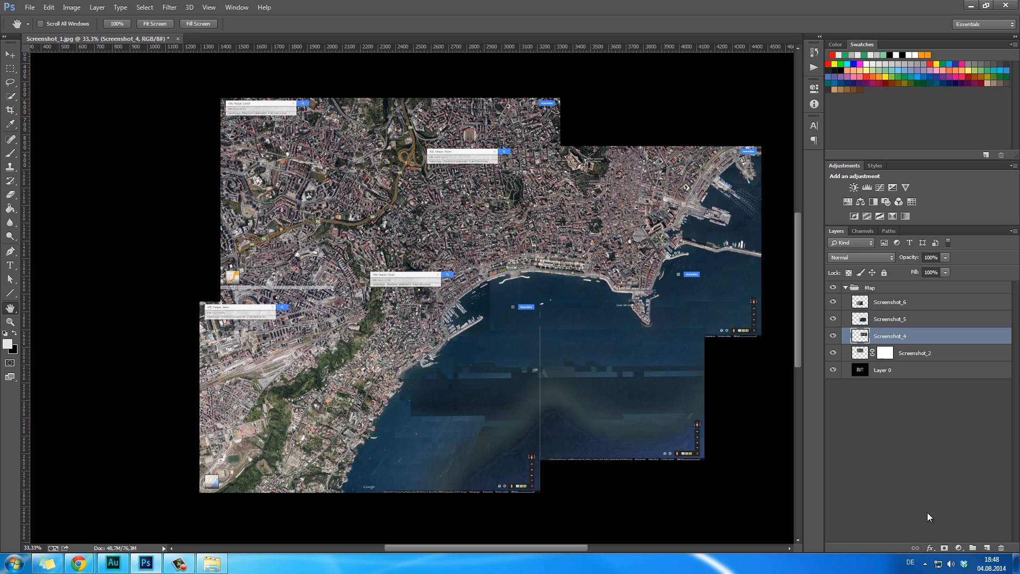
{"action": "left_click", "coordinate": [943, 549]}
{"action": "key", "text": "alt+bracketright"}
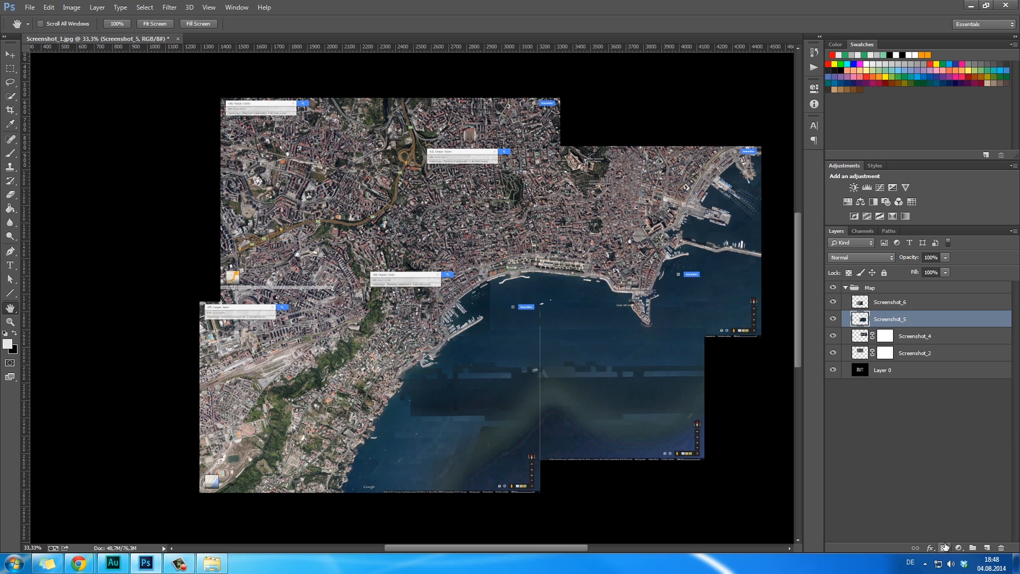
{"action": "left_click", "coordinate": [944, 546]}
{"action": "key", "text": "alt+bracketright"}
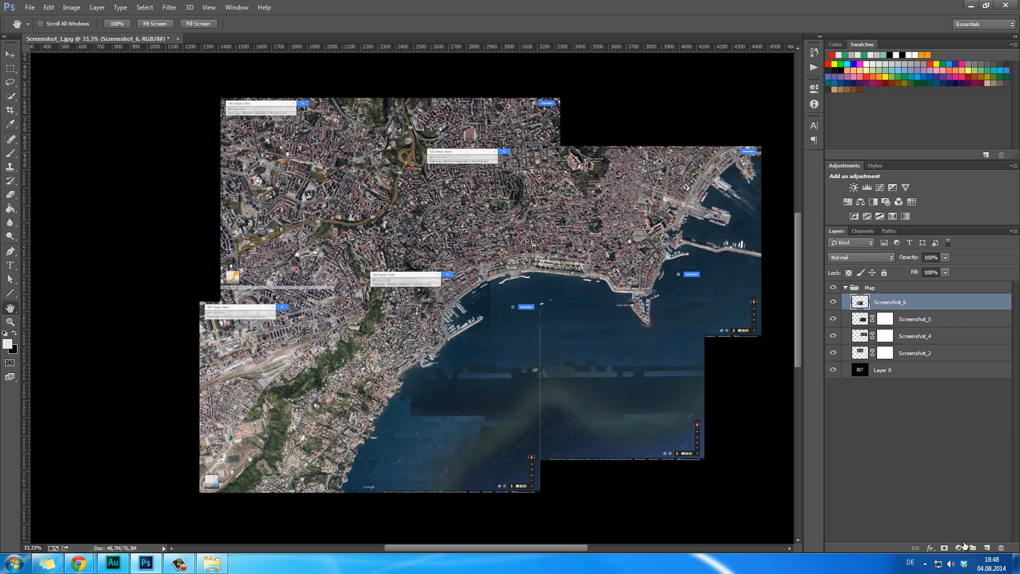
{"action": "left_click", "coordinate": [944, 549]}
{"action": "key", "text": "alt+comma"}
{"action": "left_click", "coordinate": [945, 549]}
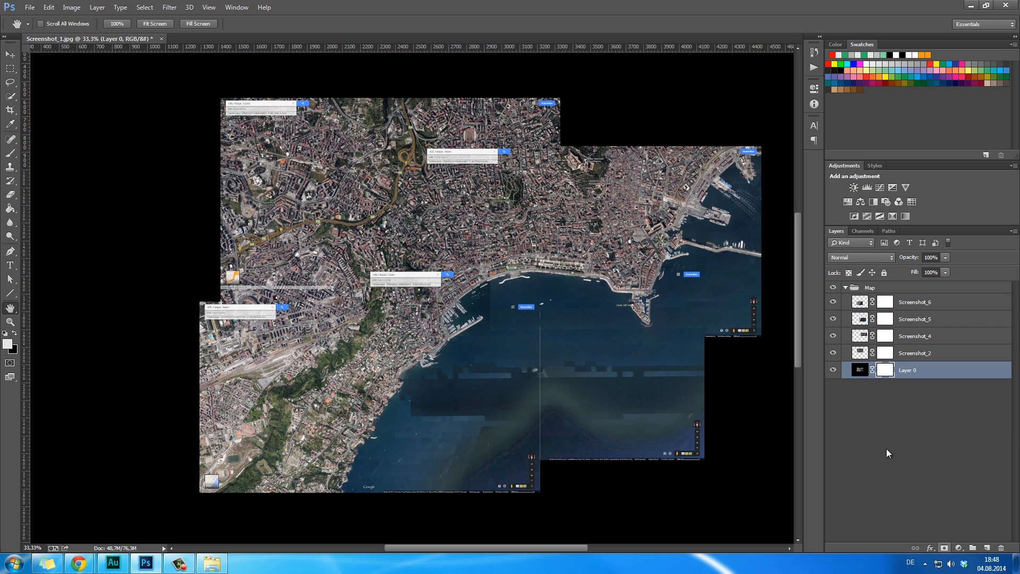
Try to select the black area around the map with the Magic Wand at a tolerance of 50.
{"action": "left_click", "coordinate": [833, 369]}
{"action": "left_click", "coordinate": [833, 370]}
{"action": "left_click", "coordinate": [833, 369]}
{"action": "left_click", "coordinate": [833, 369]}
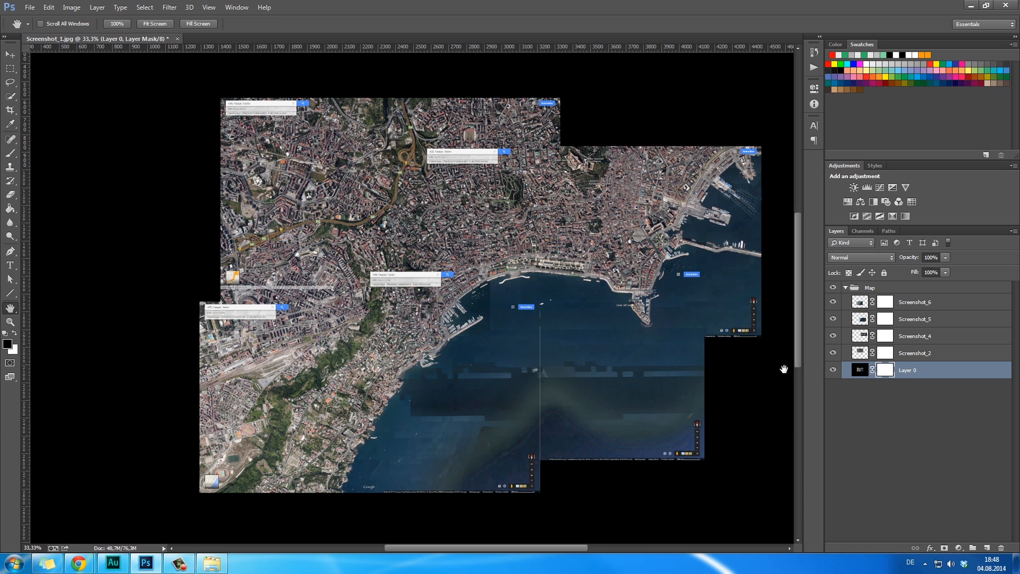
{"action": "scroll", "coordinate": [494, 337], "scroll_direction": "down", "scroll_amount": 4}
{"action": "scroll", "coordinate": [494, 336], "scroll_direction": "up", "scroll_amount": 2}
{"action": "key", "text": "w"}
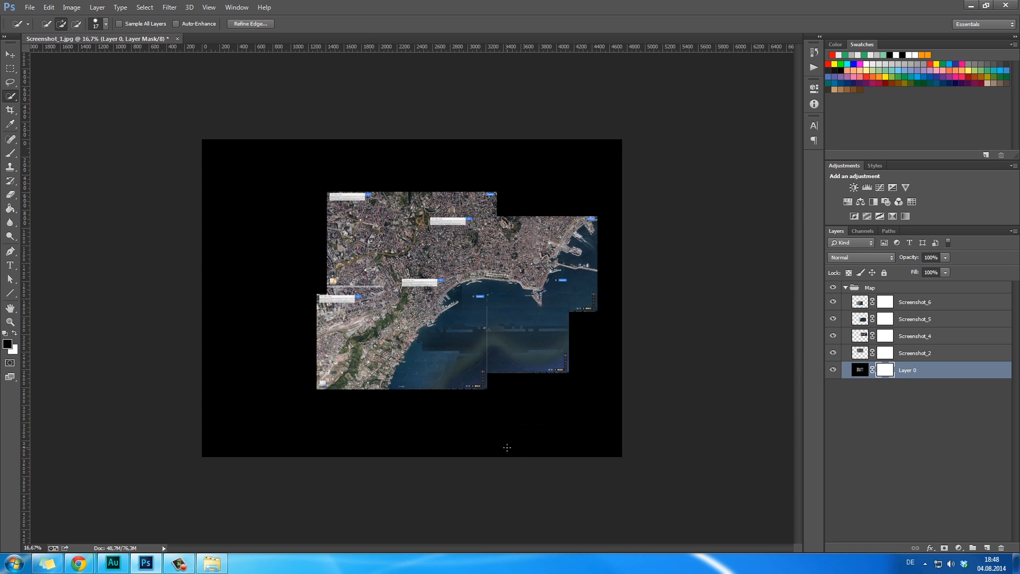
{"action": "key", "text": "ctrl+d"}
{"action": "left_click", "coordinate": [8, 98]}
{"action": "left_click", "coordinate": [42, 105]}
{"action": "left_click", "coordinate": [256, 250]}
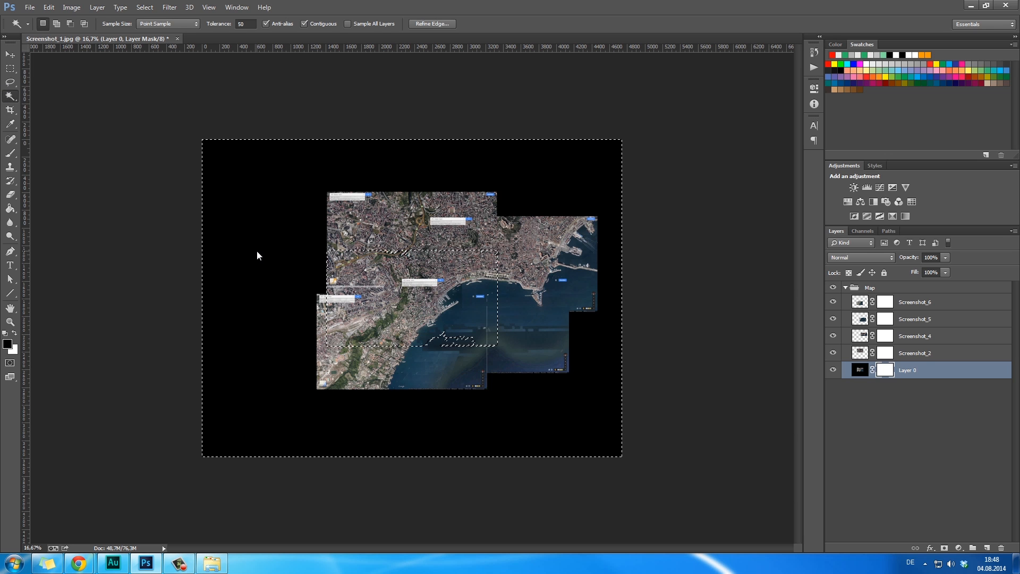
{"action": "key", "text": "ctrl+plus"}
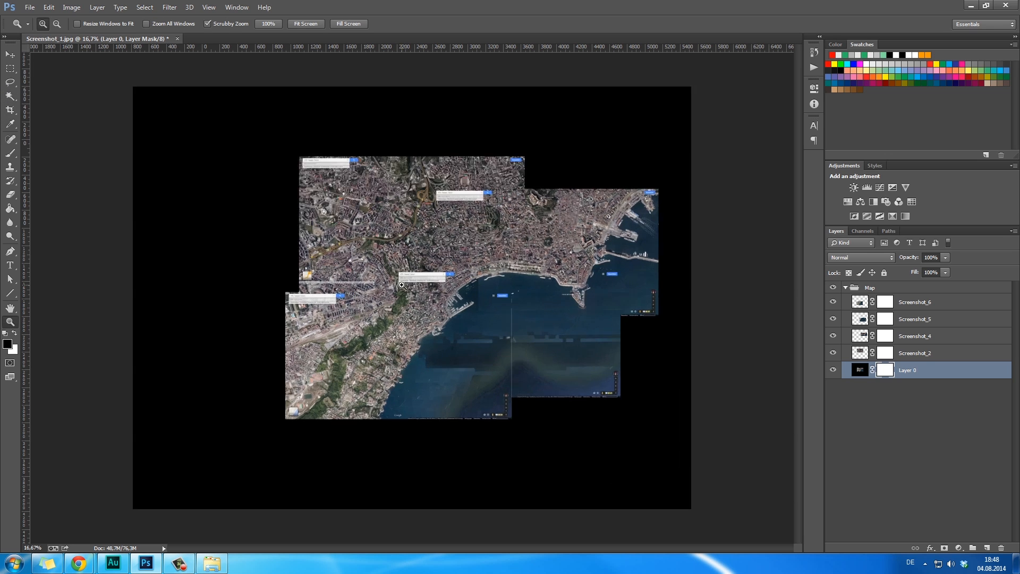
Set the Magic Wand tolerance to 5, reselect the black surroundings, delete them from Layer 0's image and deselect.
{"action": "left_click", "coordinate": [245, 23]}
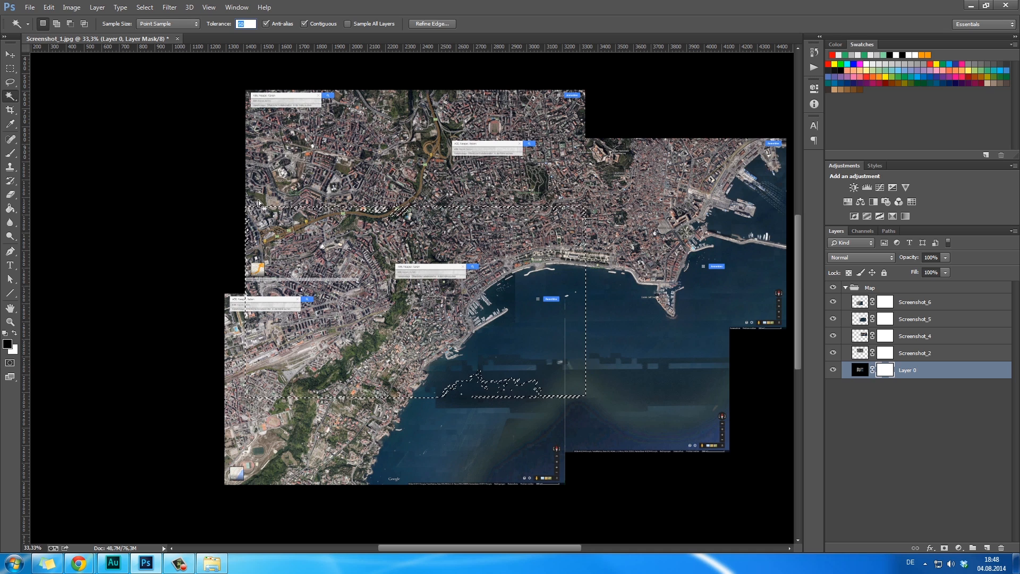
{"action": "type", "text": "5"}
{"action": "key", "text": "Return"}
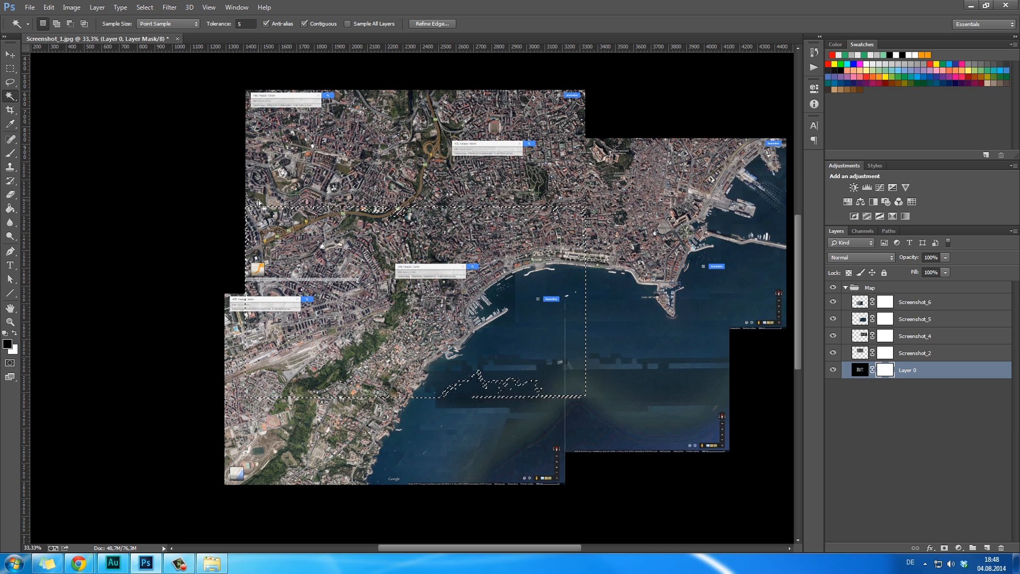
{"action": "left_click", "coordinate": [203, 192]}
{"action": "left_click", "coordinate": [181, 199]}
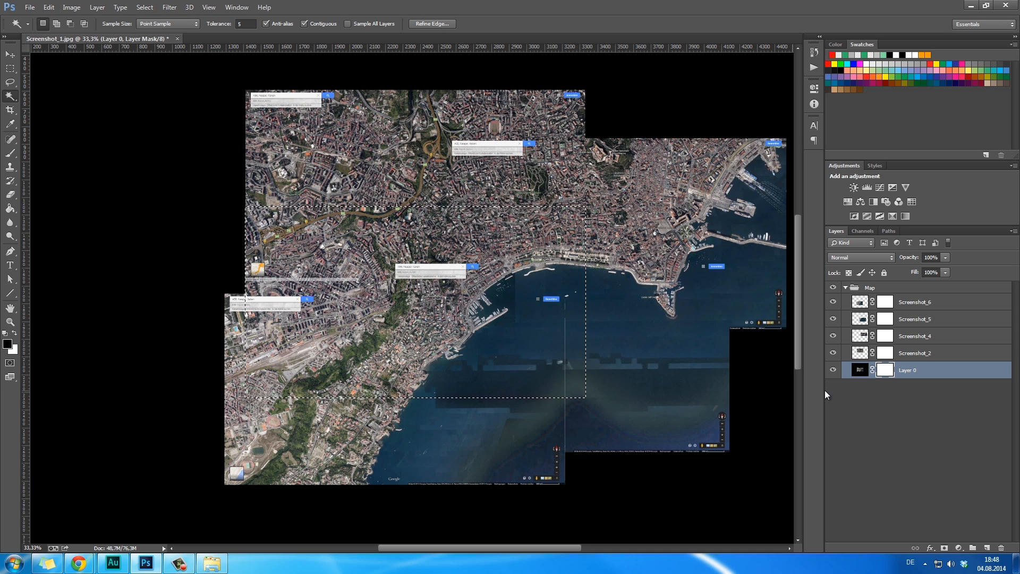
{"action": "left_click", "coordinate": [861, 370]}
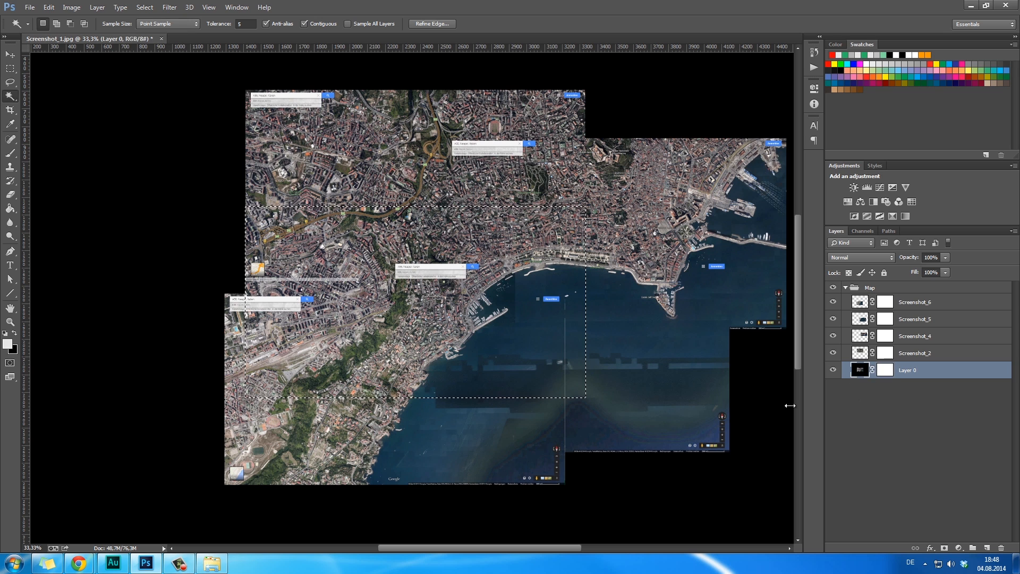
{"action": "key", "text": "Delete"}
{"action": "key", "text": "ctrl+d"}
{"action": "key", "text": "m"}
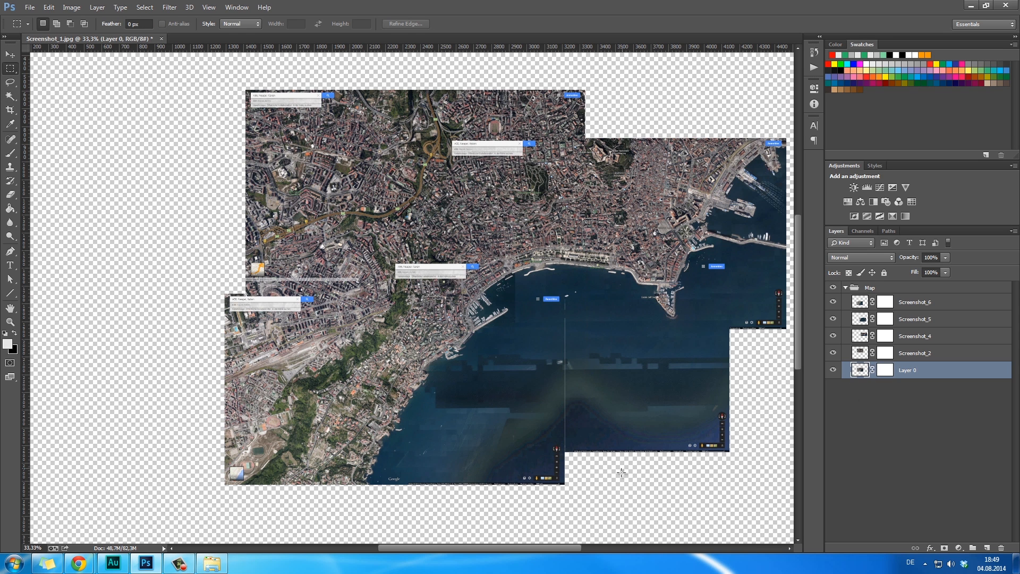
{"action": "left_click", "coordinate": [959, 547]}
{"action": "left_click", "coordinate": [940, 330]}
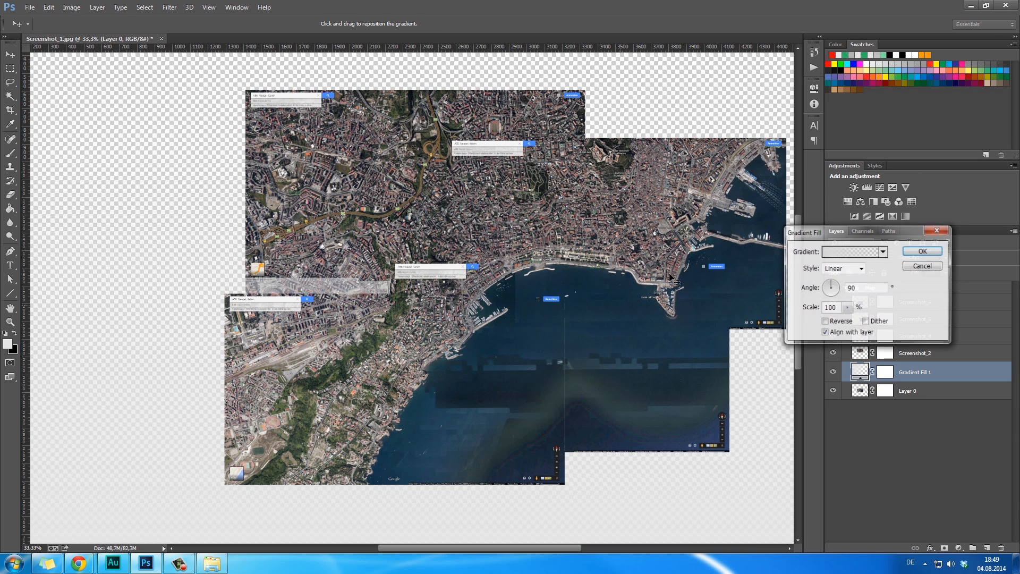
{"action": "left_click", "coordinate": [915, 266]}
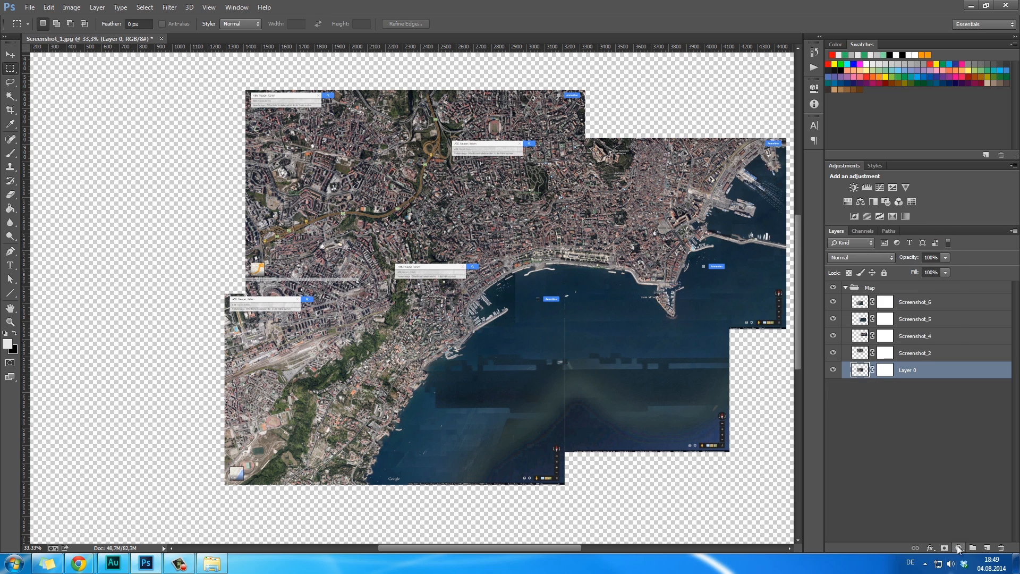
Add a mid-grey Solid Color fill layer, place it below the Map group and rename it Background.
{"action": "left_click", "coordinate": [959, 548]}
{"action": "left_click", "coordinate": [948, 314]}
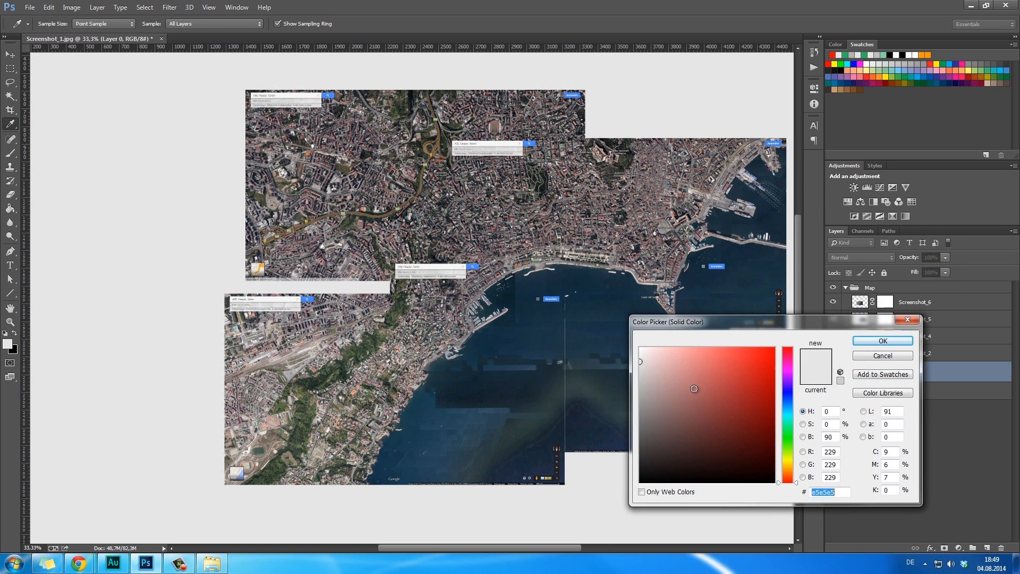
{"action": "left_click_drag", "start_coordinate": [940, 389], "coordinate": [910, 420]}
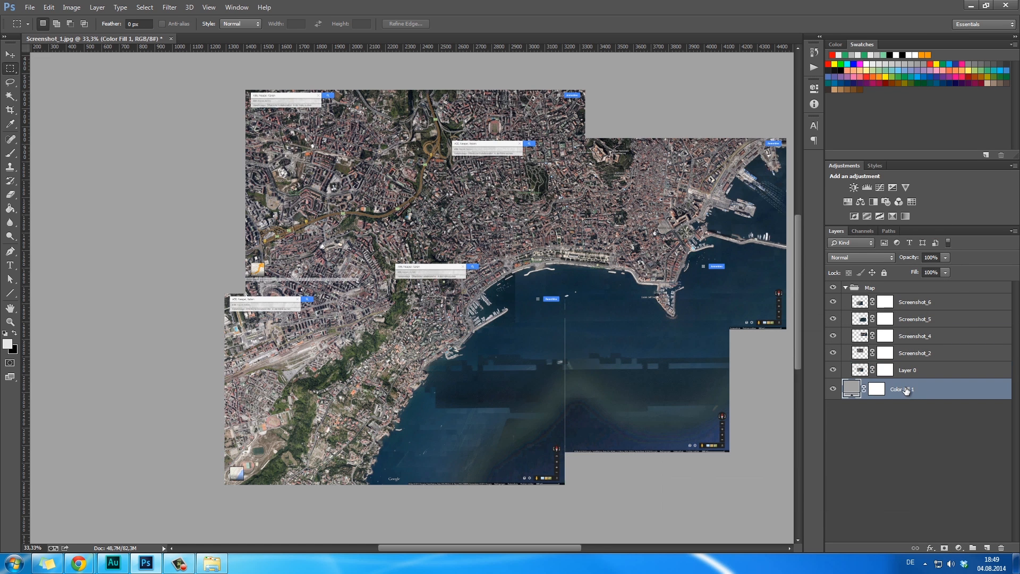
{"action": "type", "text": "Background"}
{"action": "key", "text": "Return"}
Examine which part of the stitched map Layer 0 covers by hiding and showing it at different magnifications.
{"action": "key", "text": "h"}
{"action": "left_click_drag", "start_coordinate": [576, 368], "coordinate": [567, 317]}
{"action": "key", "text": "ctrl+1"}
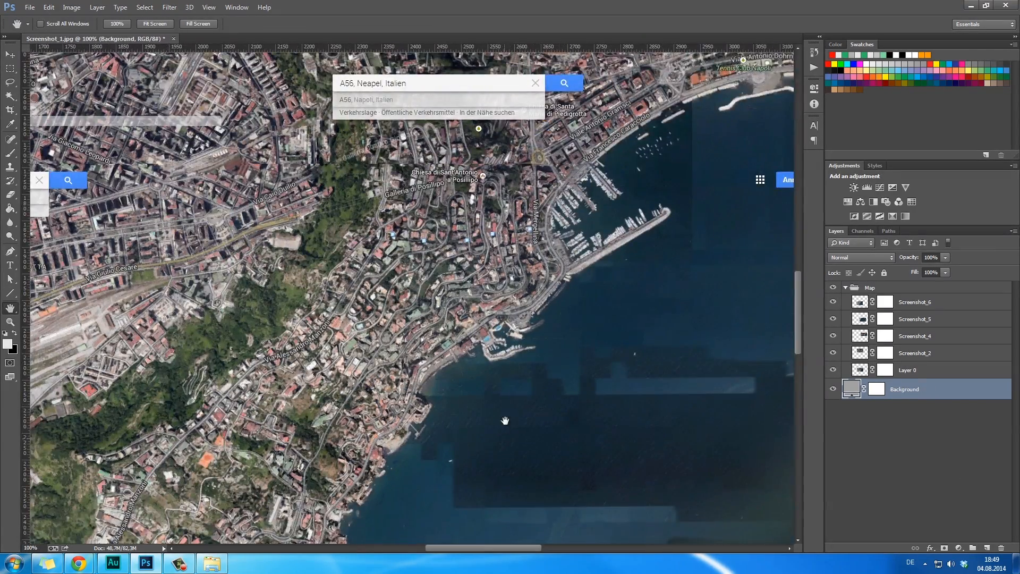
{"action": "left_click_drag", "start_coordinate": [480, 496], "coordinate": [444, 449]}
{"action": "left_click", "coordinate": [833, 370]}
{"action": "left_click", "coordinate": [833, 370]}
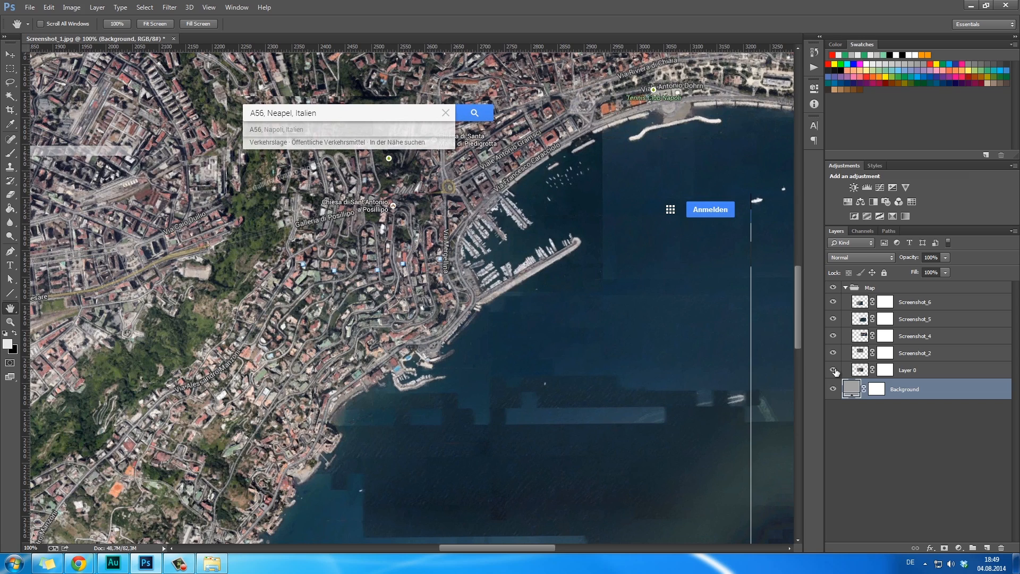
{"action": "left_click", "coordinate": [833, 370]}
{"action": "left_click", "coordinate": [833, 370]}
{"action": "key", "text": "z"}
{"action": "left_click_drag", "start_coordinate": [654, 370], "coordinate": [548, 360]}
{"action": "left_click", "coordinate": [919, 369]}
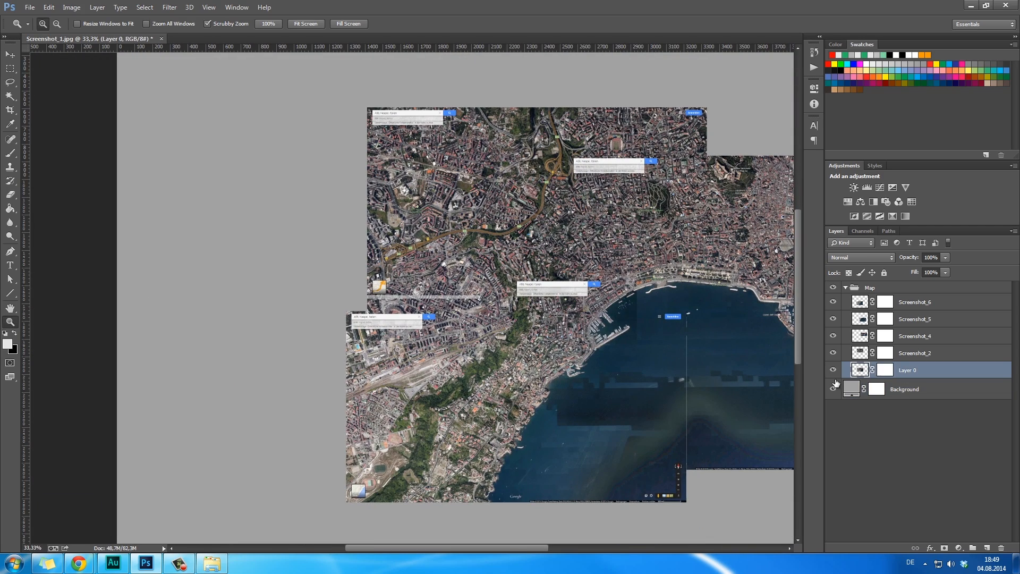
{"action": "left_click", "coordinate": [833, 370]}
{"action": "left_click", "coordinate": [833, 371]}
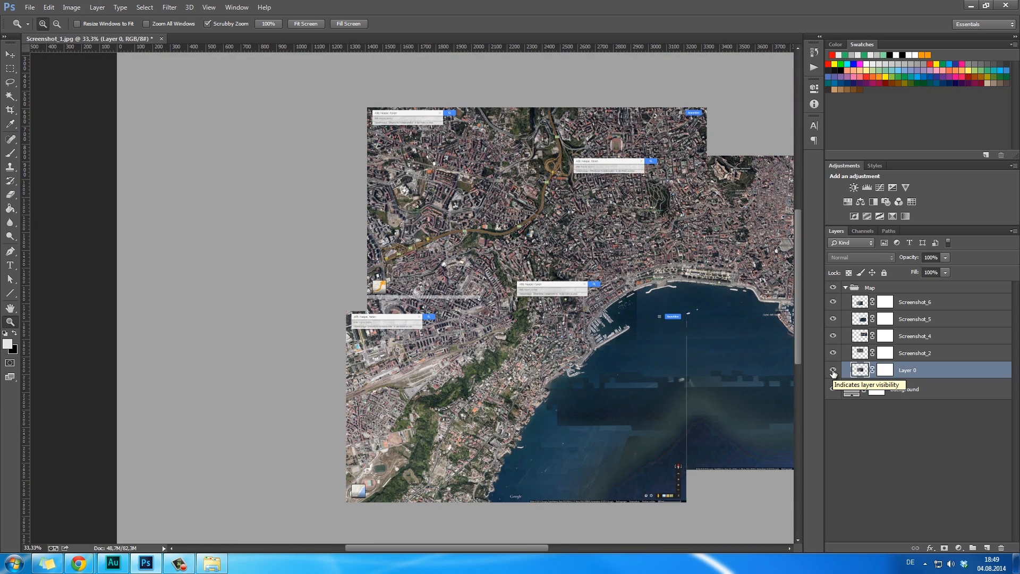
Compare the map with and without Screenshot_2 and inspect its vertical seam beside the A56 at 200%.
{"action": "key", "text": "h"}
{"action": "left_click_drag", "start_coordinate": [652, 371], "coordinate": [599, 365]}
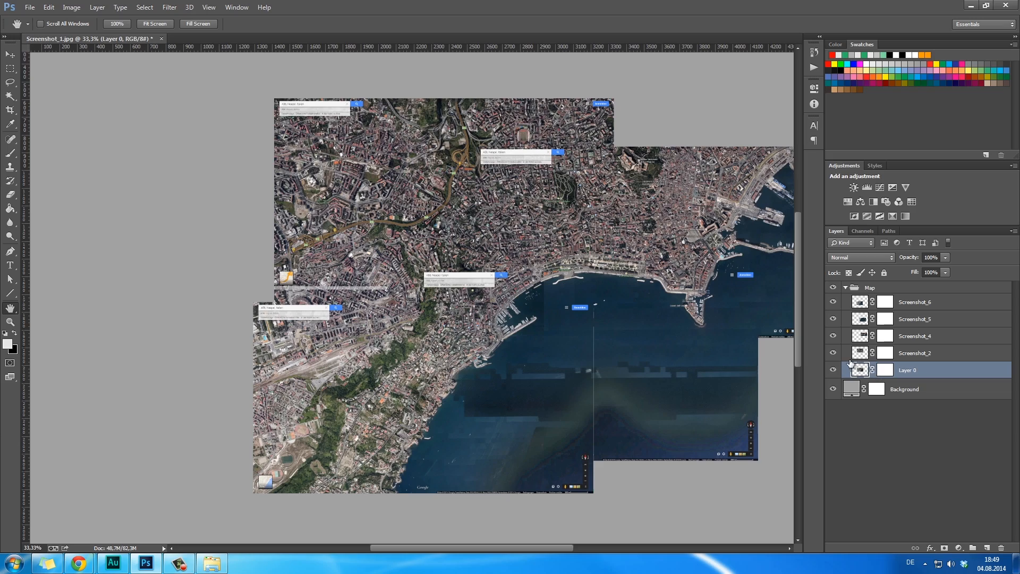
{"action": "left_click", "coordinate": [832, 353]}
{"action": "left_click", "coordinate": [832, 353]}
{"action": "key", "text": "z"}
{"action": "left_click", "coordinate": [495, 196]}
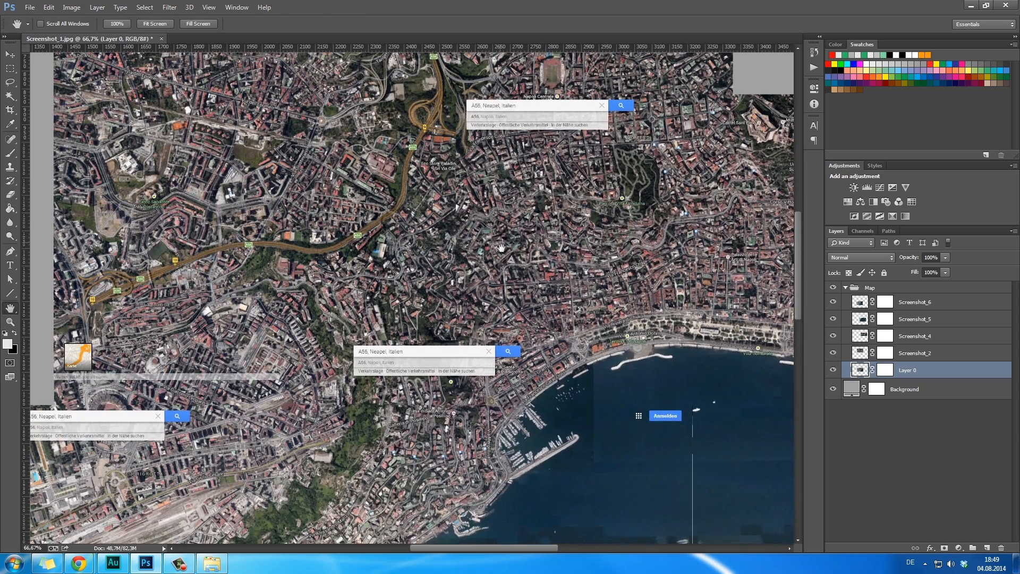
{"action": "left_click_drag", "start_coordinate": [449, 192], "coordinate": [462, 223]}
{"action": "left_click", "coordinate": [462, 223]}
{"action": "left_click", "coordinate": [449, 242]}
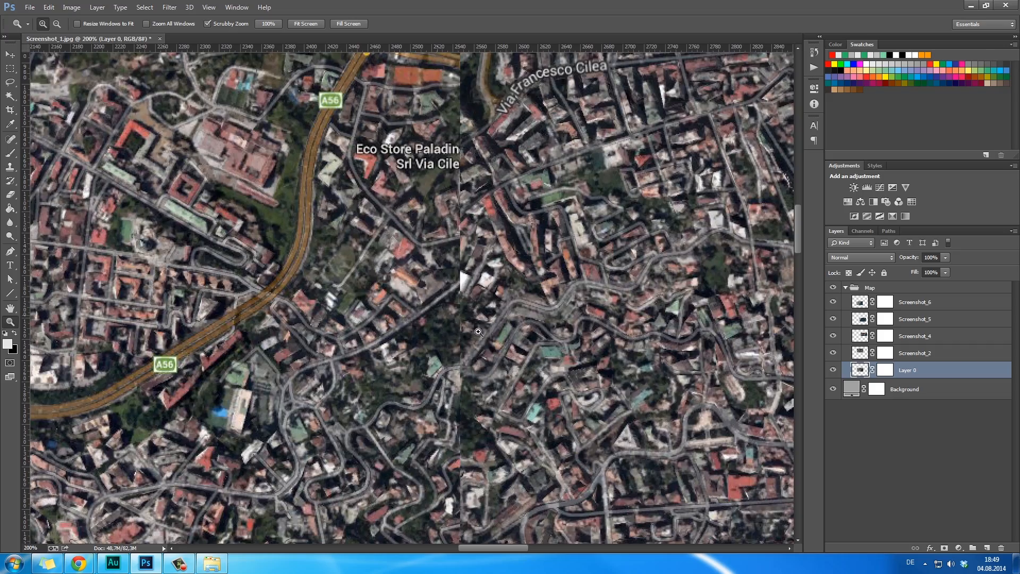
Examine the stitched map from the A56 down to the harbour and bay for seams and leftover Google Maps interface elements.
{"action": "left_click", "coordinate": [593, 318], "text": "alt"}
{"action": "left_click", "coordinate": [594, 319], "text": "alt"}
{"action": "left_click", "coordinate": [593, 318]}
{"action": "left_click_drag", "start_coordinate": [593, 318], "coordinate": [345, 285]}
{"action": "left_click_drag", "start_coordinate": [612, 334], "coordinate": [509, 66]}
{"action": "left_click_drag", "start_coordinate": [385, 355], "coordinate": [637, 174]}
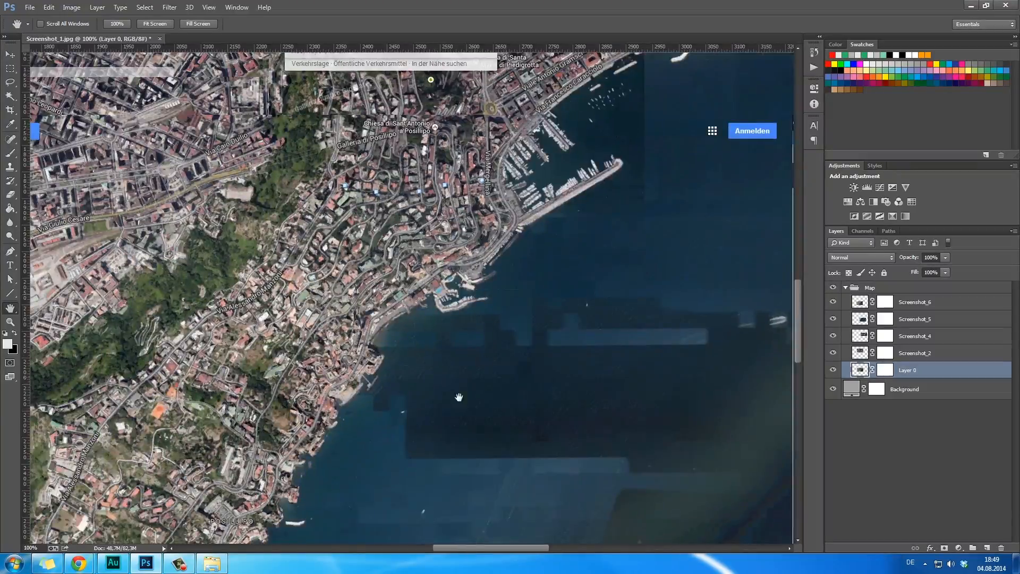
{"action": "left_click_drag", "start_coordinate": [337, 505], "coordinate": [748, 481]}
{"action": "left_click_drag", "start_coordinate": [770, 346], "coordinate": [372, 540]}
{"action": "left_click_drag", "start_coordinate": [754, 324], "coordinate": [260, 542]}
{"action": "left_click_drag", "start_coordinate": [594, 428], "coordinate": [677, 462]}
{"action": "left_click_drag", "start_coordinate": [255, 534], "coordinate": [627, 339]}
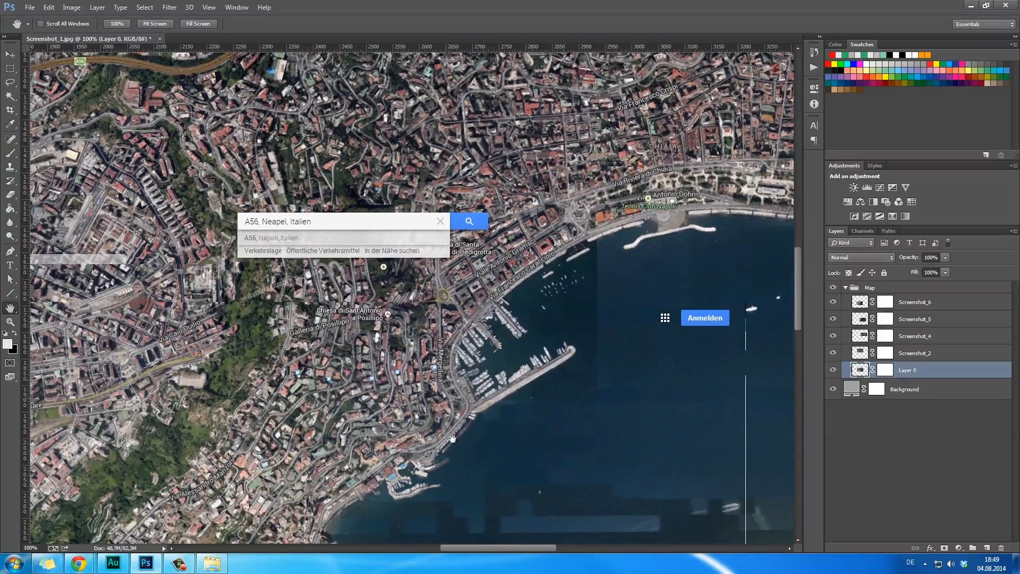
{"action": "left_click_drag", "start_coordinate": [530, 237], "coordinate": [611, 573]}
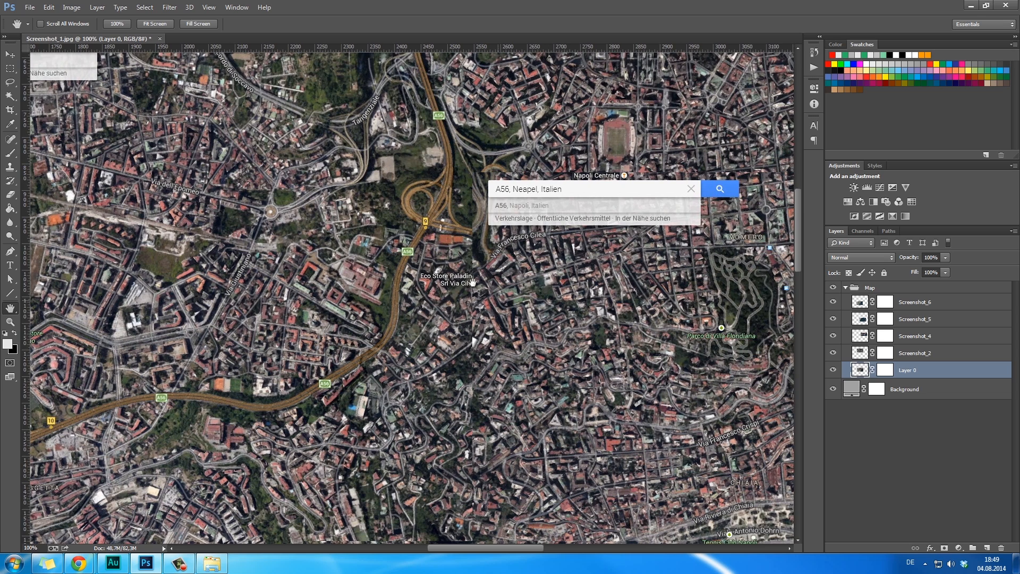
Compare the map with and without Screenshot_4, select that layer's mask and confirm black (000000) as the foreground colour.
{"action": "left_click", "coordinate": [832, 336]}
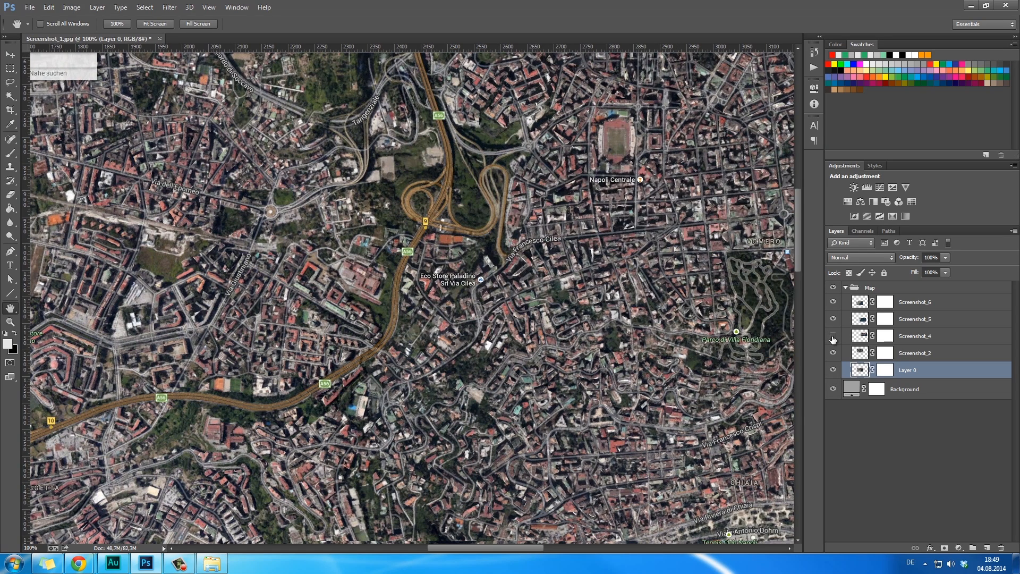
{"action": "left_click", "coordinate": [833, 336]}
{"action": "left_click", "coordinate": [884, 335]}
{"action": "key", "text": "b"}
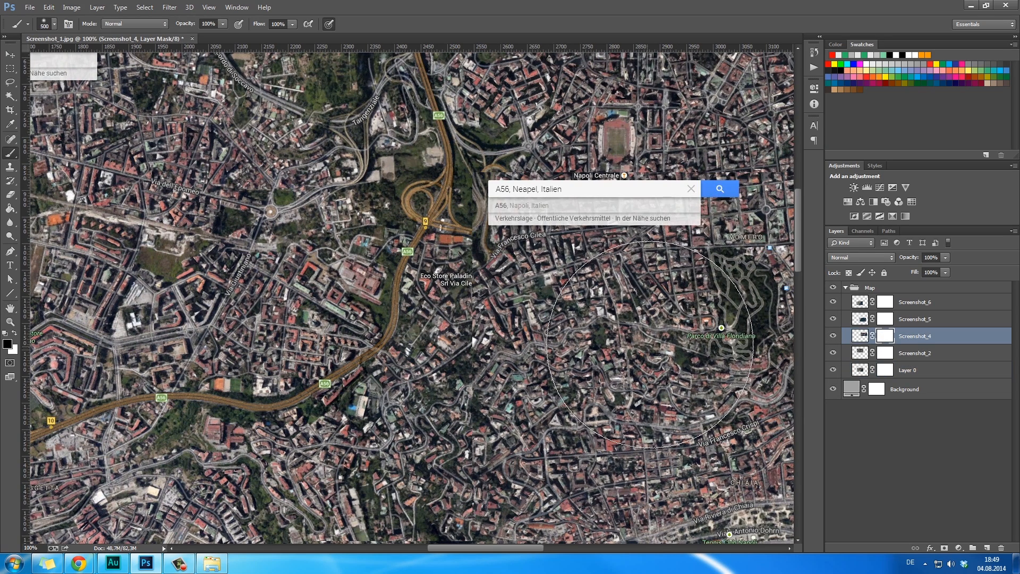
{"action": "key", "text": "i"}
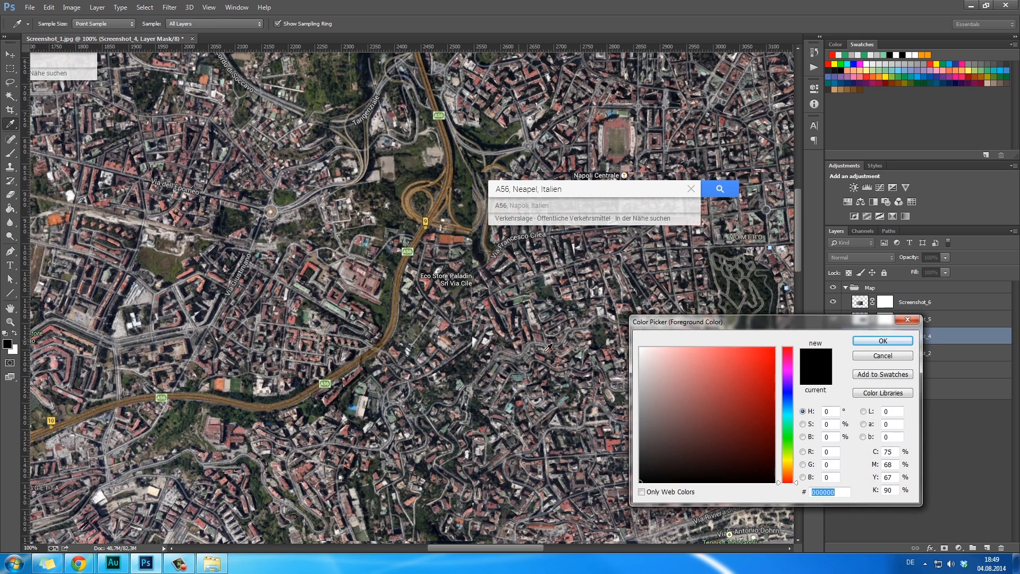
{"action": "left_click_drag", "start_coordinate": [708, 328], "coordinate": [532, 277]}
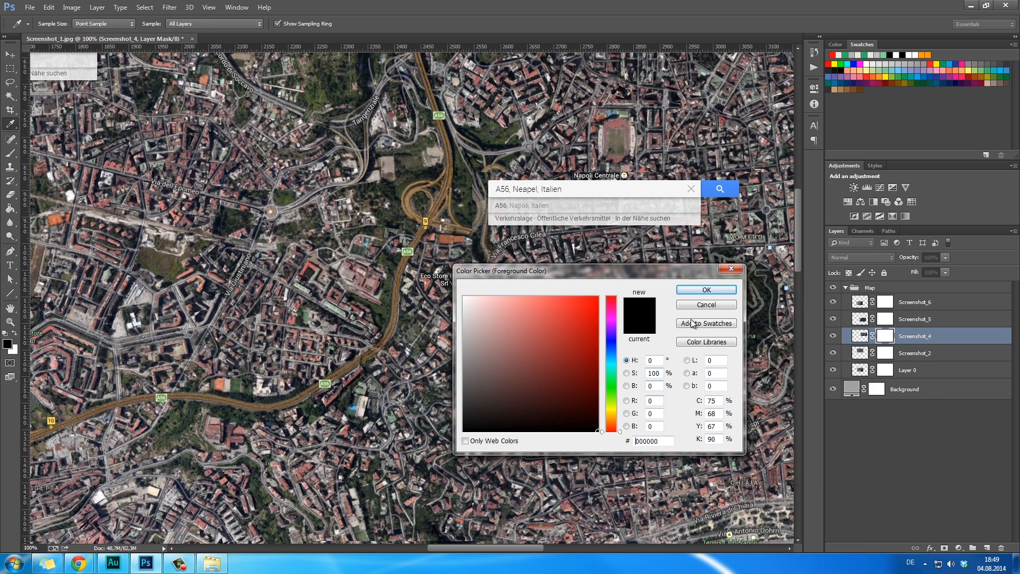
{"action": "left_click", "coordinate": [706, 290]}
Set a soft 100 px brush and paint Screenshot_4's mask black along the vertical seam beside the Eco Store Paladino label.
{"action": "key", "text": "b"}
{"action": "right_click", "coordinate": [373, 263]}
{"action": "scroll", "coordinate": [429, 381], "scroll_direction": "down", "scroll_amount": 1}
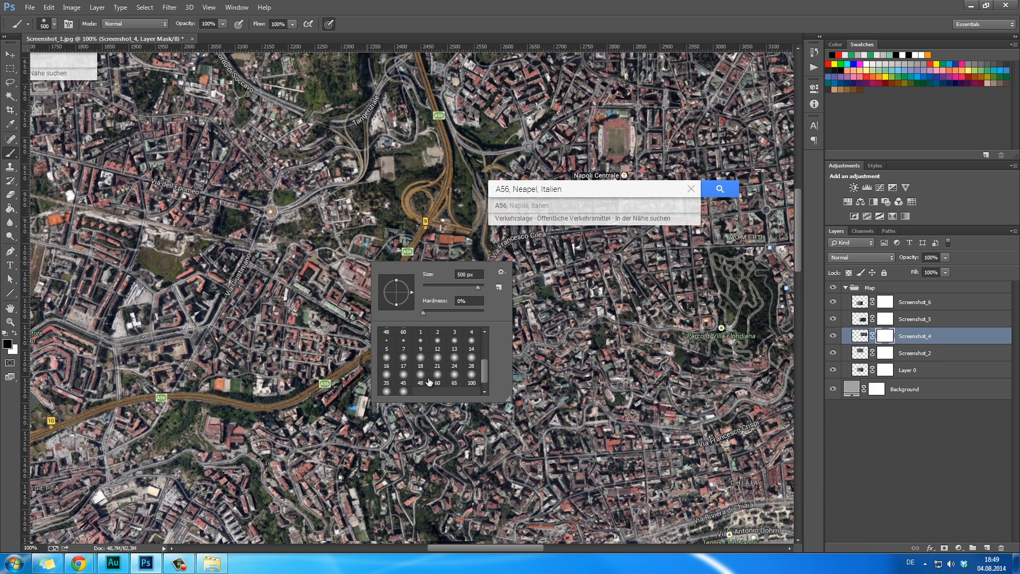
{"action": "left_click", "coordinate": [470, 23]}
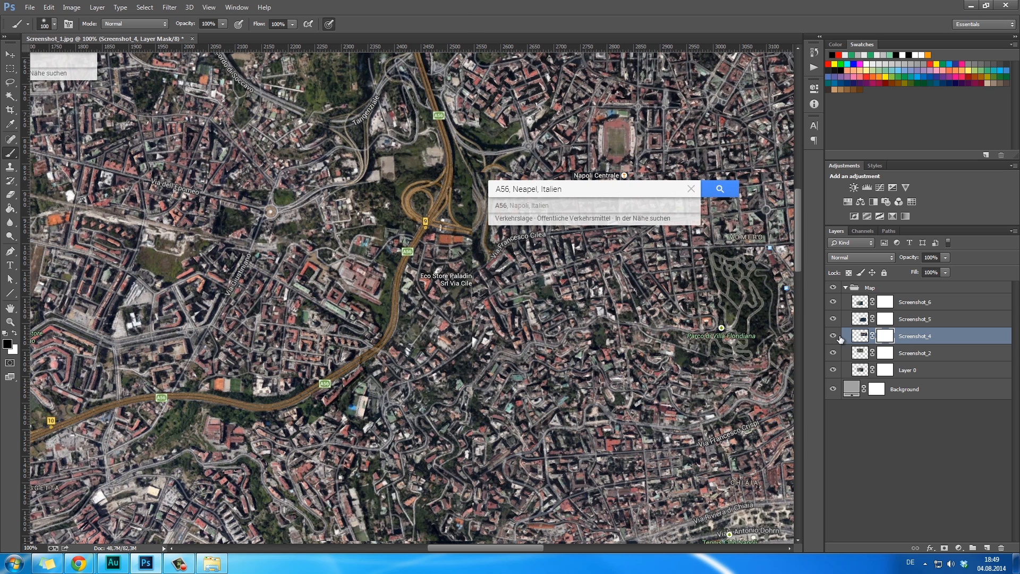
{"action": "mouse_move", "coordinate": [449, 311]}
{"action": "left_mouse_down"}
{"action": "mouse_move", "coordinate": [464, 171]}
{"action": "mouse_move", "coordinate": [461, 190]}
{"action": "left_mouse_up"}
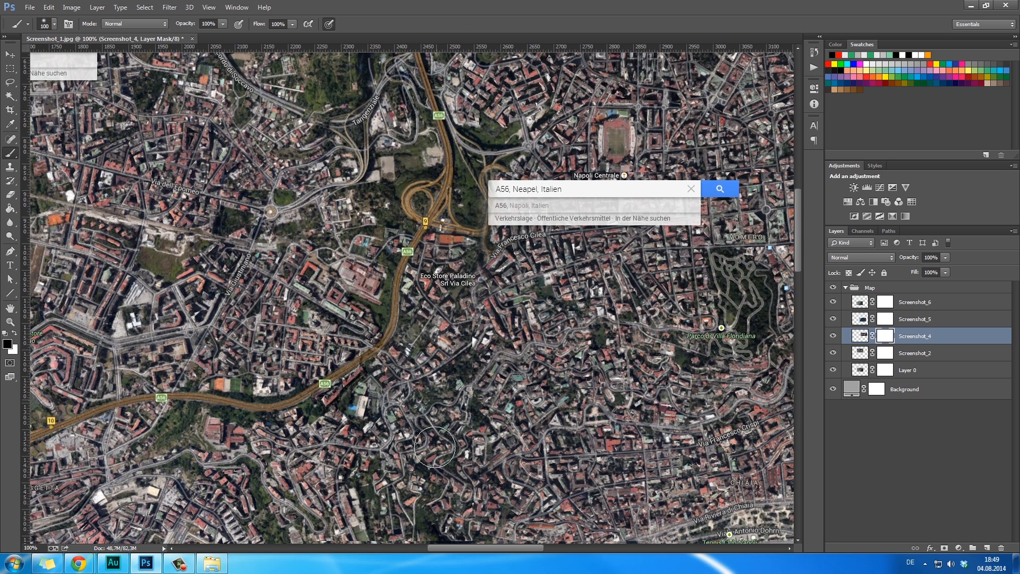
{"action": "scroll", "coordinate": [442, 349], "scroll_direction": "down", "scroll_amount": 3}
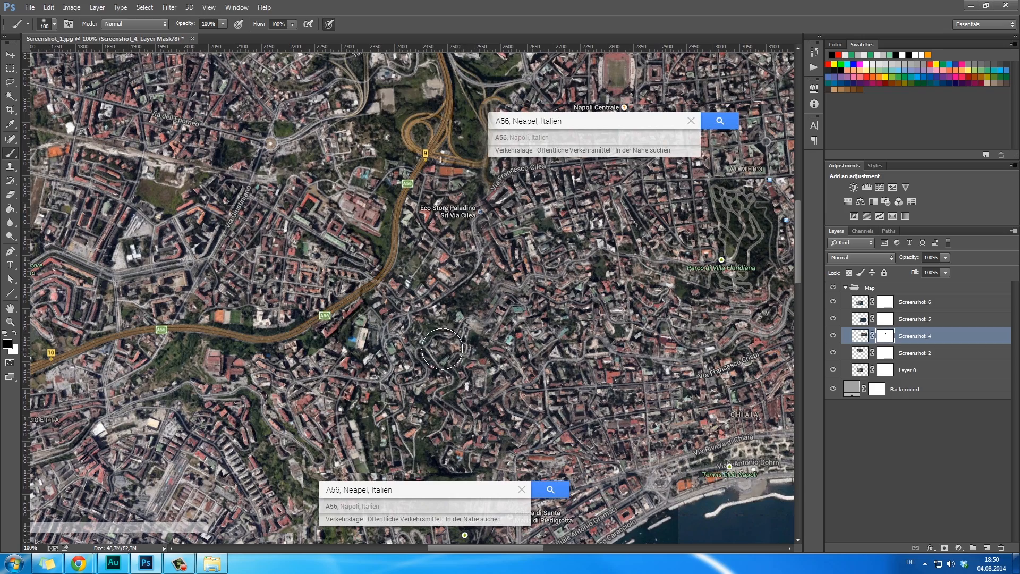
{"action": "scroll", "coordinate": [442, 455], "scroll_direction": "down", "scroll_amount": 3}
{"action": "scroll", "coordinate": [540, 305], "scroll_direction": "up", "scroll_amount": 6}
Mask out the A56 search box below Napoli Centrale on Screenshot_4's layer mask.
{"action": "key", "text": "space"}
{"action": "left_click_drag", "start_coordinate": [593, 266], "coordinate": [421, 326]}
{"action": "left_click_drag", "start_coordinate": [614, 415], "coordinate": [421, 327]}
{"action": "left_click_drag", "start_coordinate": [639, 431], "coordinate": [333, 328]}
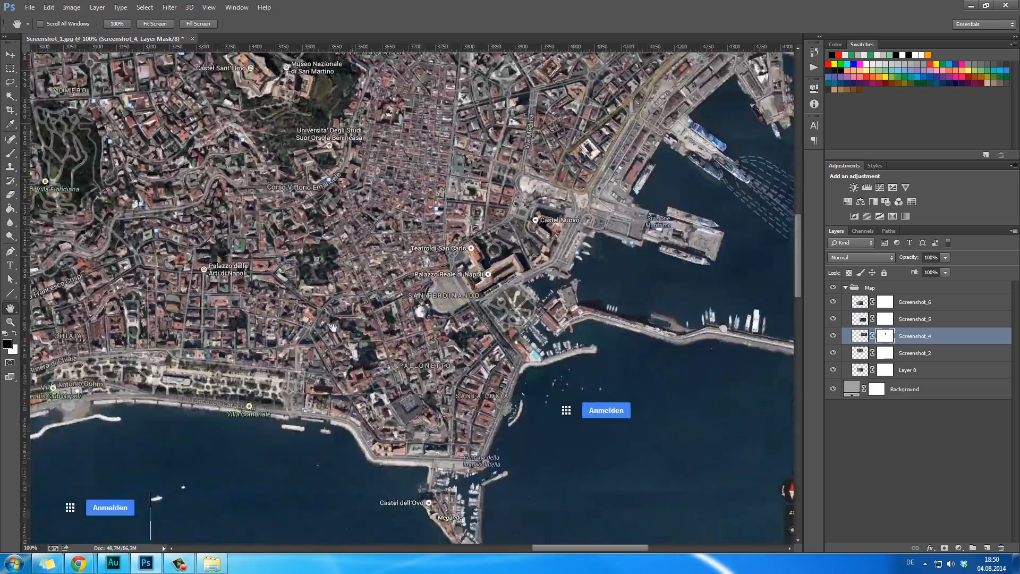
{"action": "left_click_drag", "start_coordinate": [267, 181], "coordinate": [725, 346]}
{"action": "left_click", "coordinate": [833, 336]}
{"action": "left_click", "coordinate": [833, 336]}
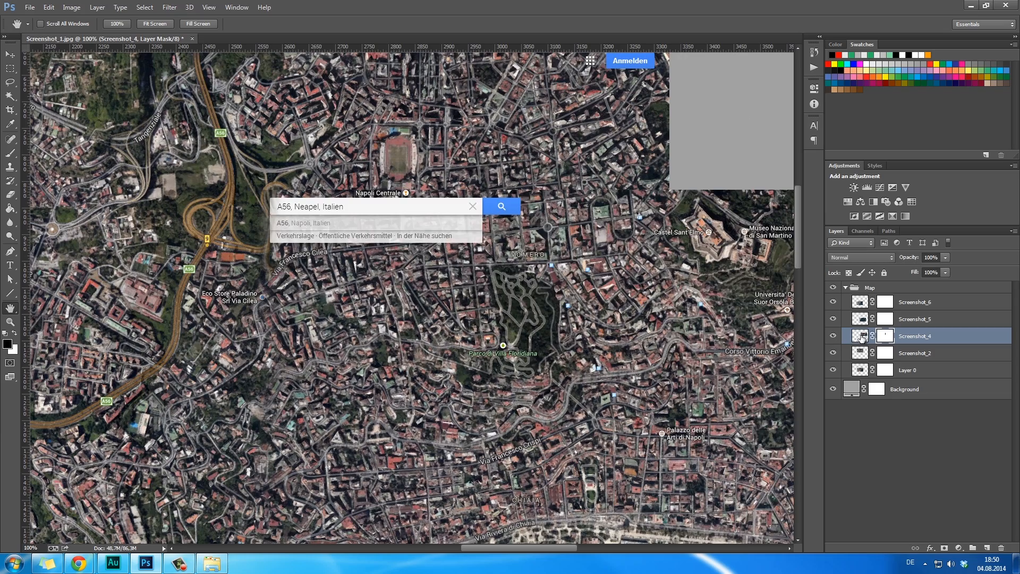
{"action": "key", "text": "b"}
{"action": "mouse_move", "coordinate": [504, 213]}
{"action": "left_mouse_down"}
{"action": "mouse_move", "coordinate": [286, 201]}
{"action": "mouse_move", "coordinate": [331, 233]}
{"action": "mouse_move", "coordinate": [503, 257]}
{"action": "mouse_move", "coordinate": [464, 234]}
{"action": "left_mouse_up"}
Identify the layer holding the Anmelden button in the water east of Santa Lucia and paint it out on Screenshot_5's mask.
{"action": "key", "text": "h"}
{"action": "left_click_drag", "start_coordinate": [422, 328], "coordinate": [381, 309]}
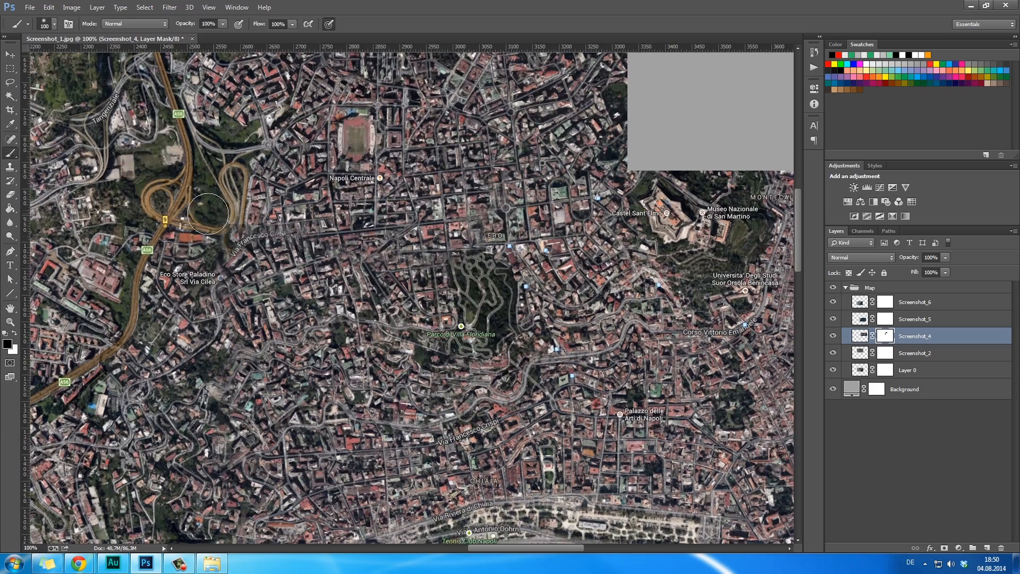
{"action": "left_click_drag", "start_coordinate": [701, 319], "coordinate": [395, 322]}
{"action": "left_click_drag", "start_coordinate": [548, 505], "coordinate": [339, 303]}
{"action": "key", "text": "b"}
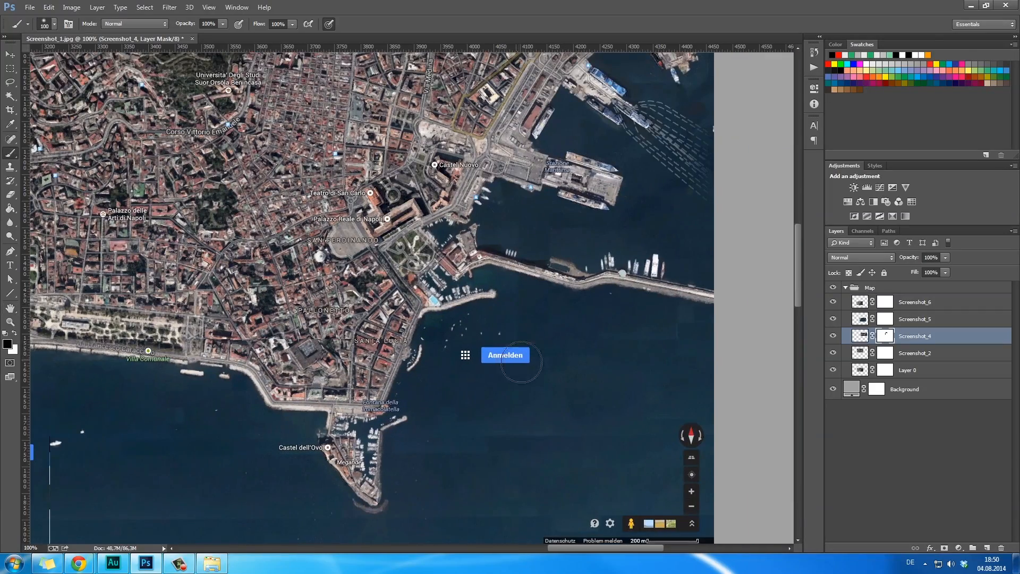
{"action": "left_click", "coordinate": [833, 335]}
{"action": "left_click", "coordinate": [834, 336]}
{"action": "left_click", "coordinate": [833, 336]}
{"action": "left_click", "coordinate": [833, 335]}
{"action": "left_click", "coordinate": [831, 320]}
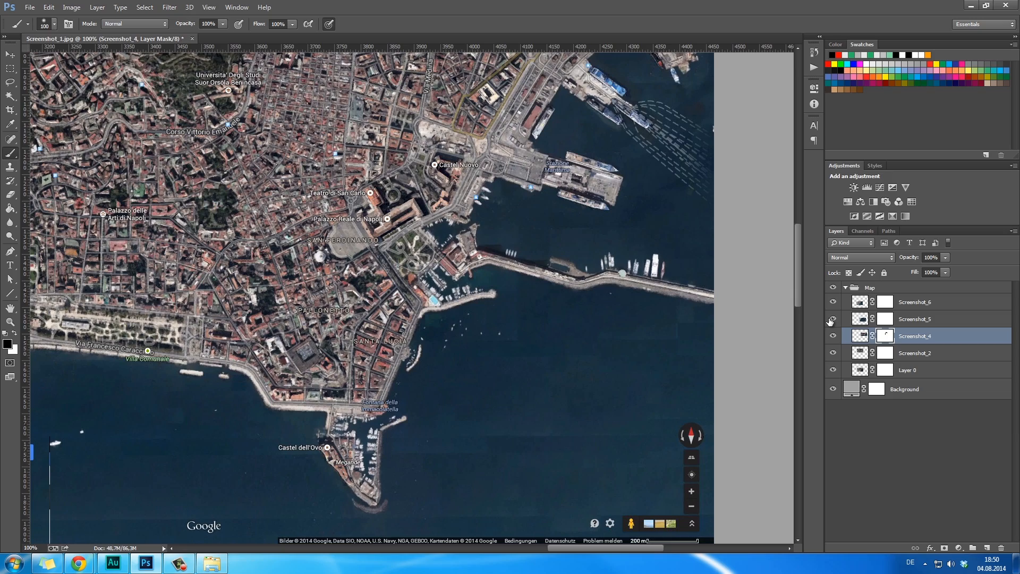
{"action": "left_click", "coordinate": [833, 319]}
{"action": "left_click", "coordinate": [833, 319]}
{"action": "left_click", "coordinate": [833, 319]}
{"action": "left_click", "coordinate": [885, 319]}
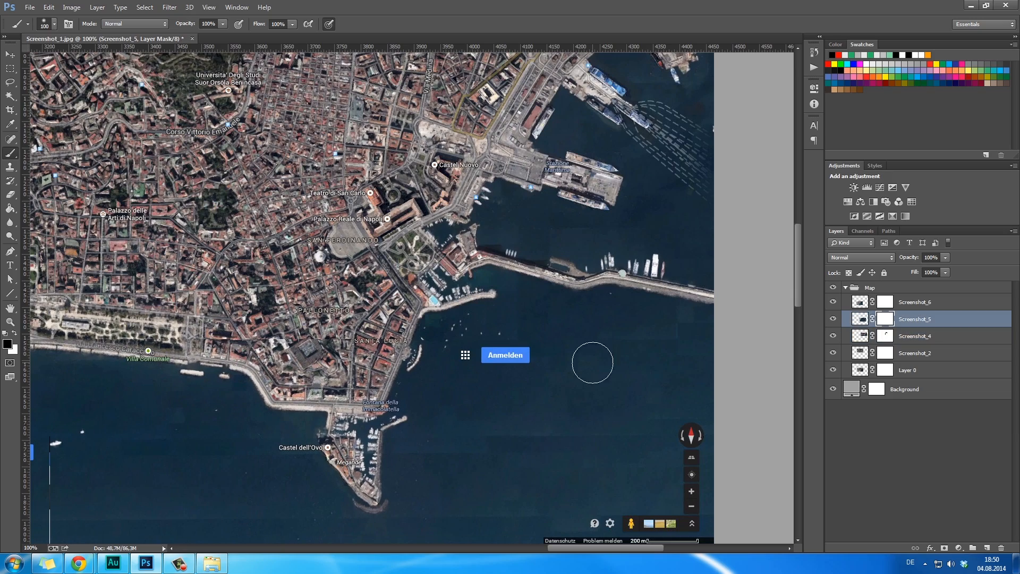
{"action": "left_click_drag", "start_coordinate": [515, 353], "coordinate": [490, 347]}
Paint out the apps grid icon and Anmelden button in the middle of the bay on Screenshot_6's layer mask.
{"action": "left_click_drag", "start_coordinate": [213, 468], "coordinate": [646, 346]}
{"action": "left_click_drag", "start_coordinate": [516, 369], "coordinate": [566, 332]}
{"action": "left_click", "coordinate": [833, 318]}
{"action": "left_click", "coordinate": [833, 319]}
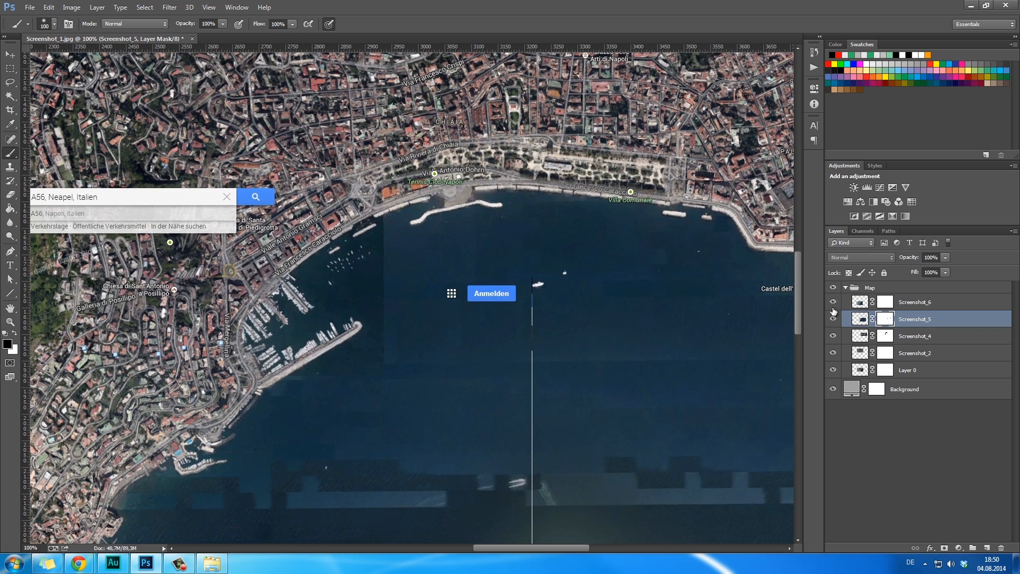
{"action": "left_click", "coordinate": [833, 302]}
{"action": "left_click", "coordinate": [833, 303]}
{"action": "left_click", "coordinate": [887, 302]}
{"action": "mouse_move", "coordinate": [452, 293]}
{"action": "left_mouse_down"}
{"action": "mouse_move", "coordinate": [494, 290]}
{"action": "mouse_move", "coordinate": [482, 292]}
{"action": "left_mouse_up"}
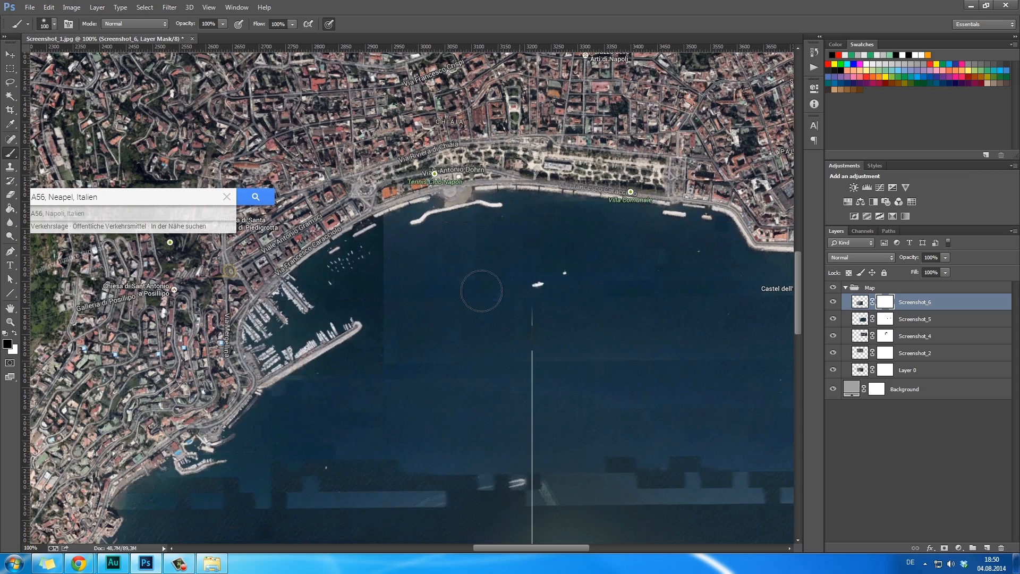
Mask out the Karte thumbnail and the pale status bar beside it on Screenshot_2's layer mask.
{"action": "key", "text": "space"}
{"action": "left_click_drag", "start_coordinate": [382, 438], "coordinate": [673, 266]}
{"action": "left_click_drag", "start_coordinate": [454, 60], "coordinate": [498, 262]}
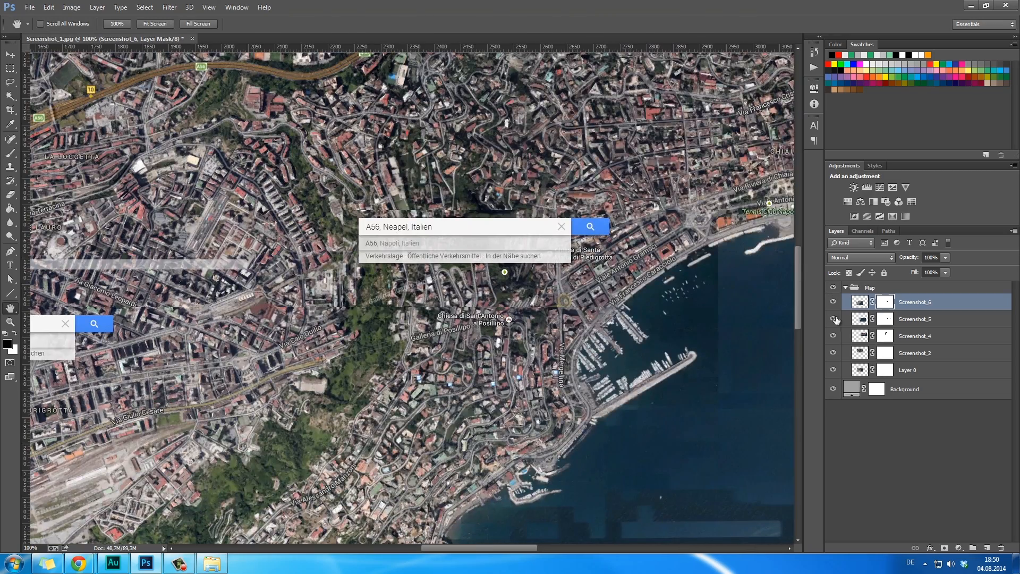
{"action": "left_click", "coordinate": [832, 336]}
{"action": "left_click", "coordinate": [833, 353]}
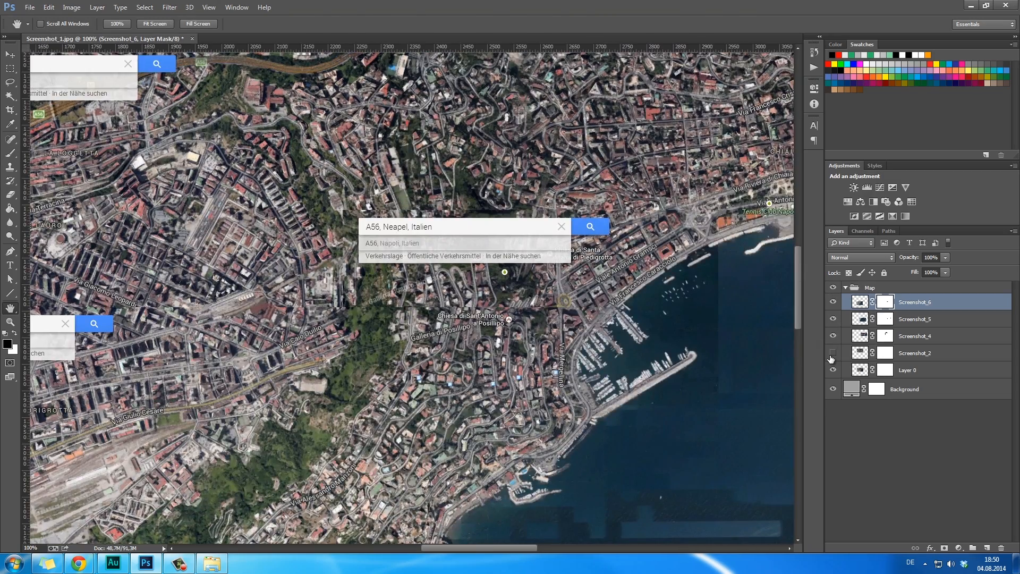
{"action": "left_click", "coordinate": [886, 352]}
{"action": "left_click_drag", "start_coordinate": [362, 250], "coordinate": [483, 301]}
{"action": "left_click", "coordinate": [832, 353]}
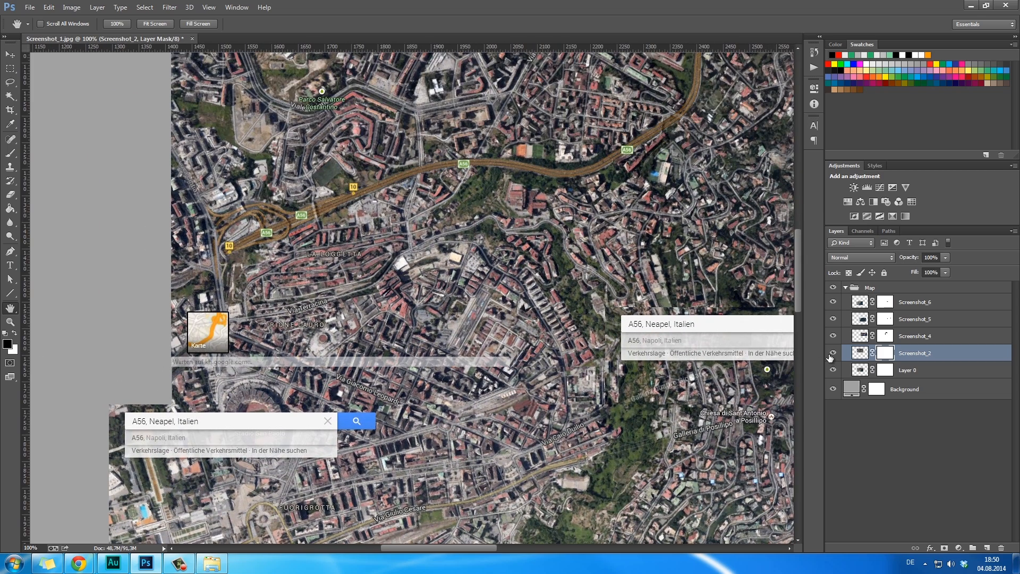
{"action": "key", "text": "b"}
{"action": "mouse_move", "coordinate": [475, 354]}
{"action": "left_mouse_down"}
{"action": "mouse_move", "coordinate": [287, 355]}
{"action": "mouse_move", "coordinate": [210, 335]}
{"action": "mouse_move", "coordinate": [218, 360]}
{"action": "left_mouse_up"}
Paint out the search box over Stadio San Paolo and the protruding upper-left corner of Screenshot_6 on its layer mask.
{"action": "left_click_drag", "start_coordinate": [323, 366], "coordinate": [322, 146]}
{"action": "left_click", "coordinate": [833, 370]}
{"action": "left_click", "coordinate": [833, 370]}
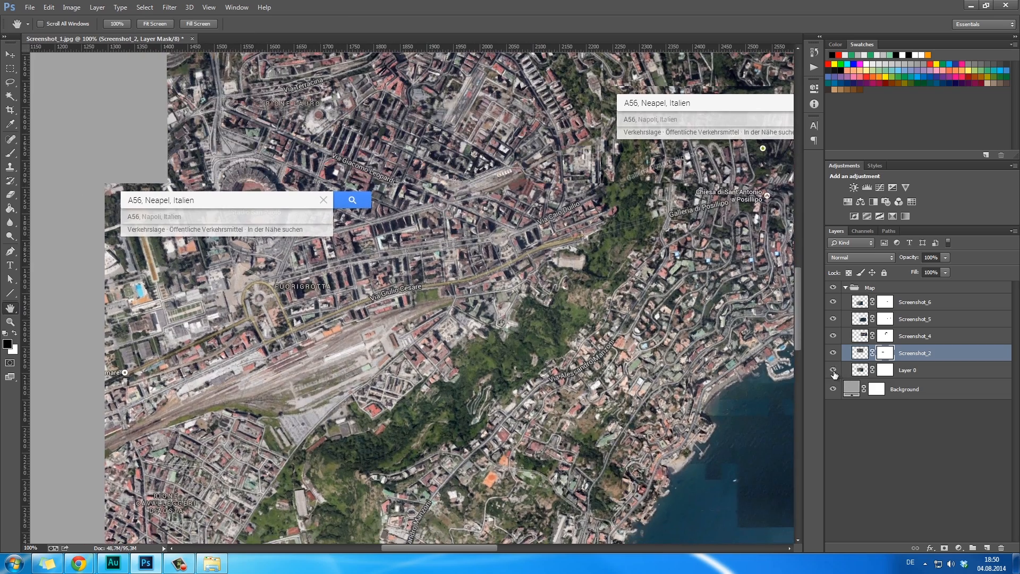
{"action": "left_click", "coordinate": [834, 335]}
{"action": "left_click", "coordinate": [833, 319]}
{"action": "left_click", "coordinate": [833, 319]}
{"action": "left_click", "coordinate": [833, 302]}
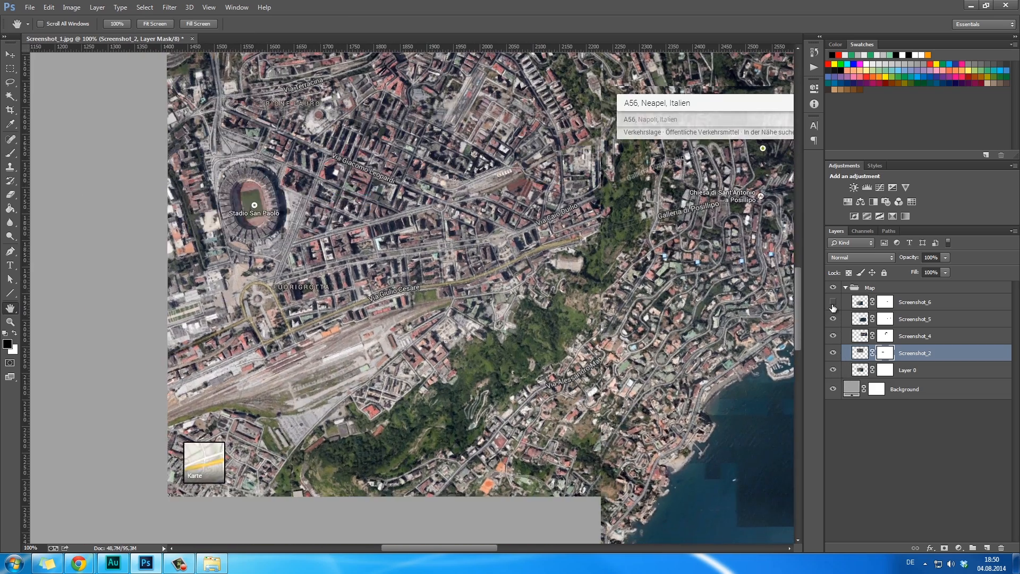
{"action": "left_click", "coordinate": [833, 302]}
{"action": "left_click", "coordinate": [886, 301]}
{"action": "key", "text": "b"}
{"action": "mouse_move", "coordinate": [382, 207]}
{"action": "left_mouse_down"}
{"action": "mouse_move", "coordinate": [154, 209]}
{"action": "mouse_move", "coordinate": [109, 230]}
{"action": "mouse_move", "coordinate": [335, 239]}
{"action": "left_mouse_up"}
{"action": "left_click_drag", "start_coordinate": [135, 192], "coordinate": [109, 182]}
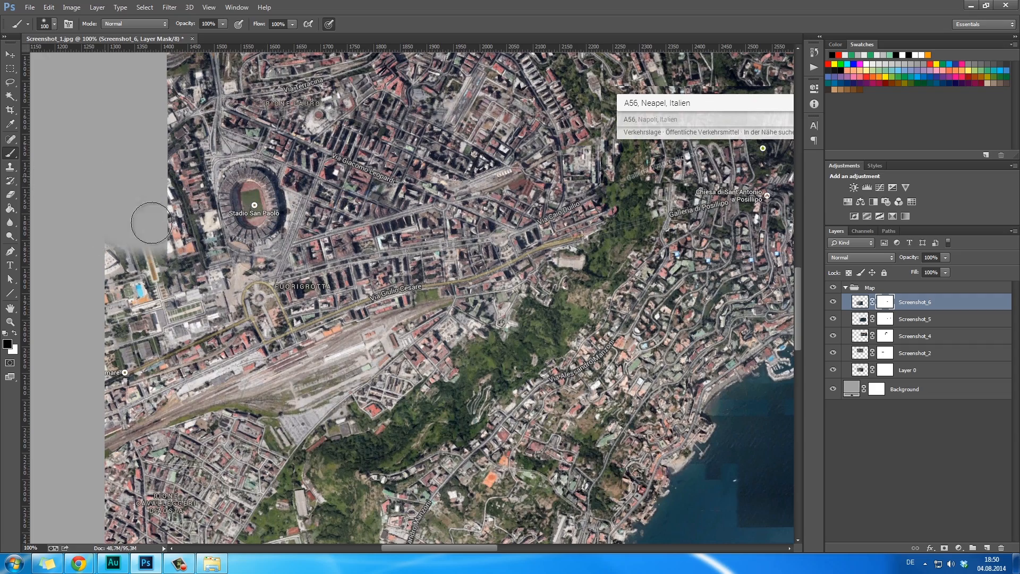
Find the layer holding the search box northwest of the marina and paint it out on Screenshot_5's mask.
{"action": "key", "text": "z"}
{"action": "mouse_move", "coordinate": [401, 306]}
{"action": "left_mouse_down"}
{"action": "mouse_move", "coordinate": [318, 298]}
{"action": "mouse_move", "coordinate": [332, 298]}
{"action": "left_mouse_up"}
{"action": "key", "text": "h"}
{"action": "left_click_drag", "start_coordinate": [563, 295], "coordinate": [375, 320]}
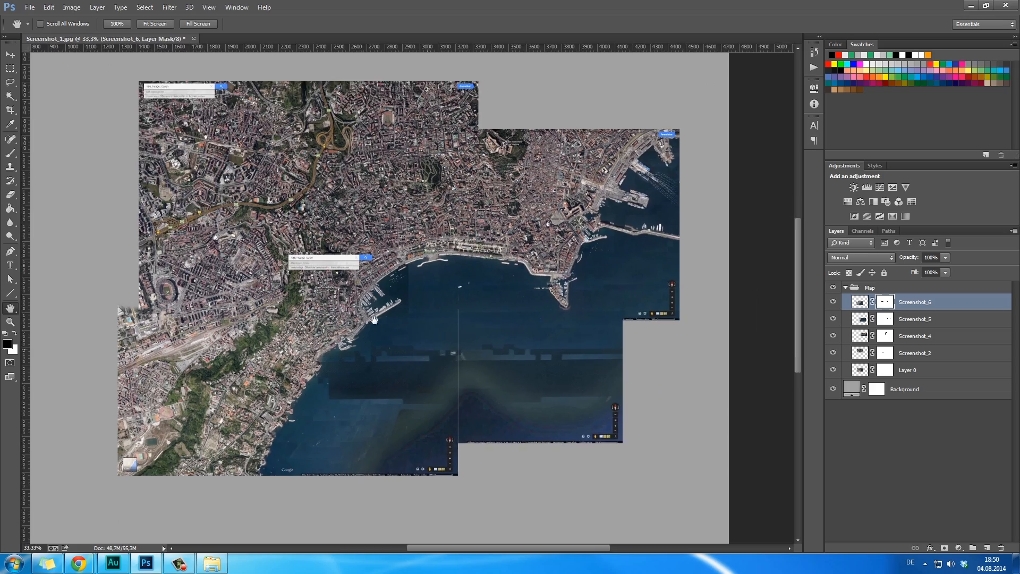
{"action": "left_click", "coordinate": [833, 370]}
{"action": "left_click", "coordinate": [833, 353]}
{"action": "left_click", "coordinate": [833, 353]}
{"action": "left_click", "coordinate": [833, 336]}
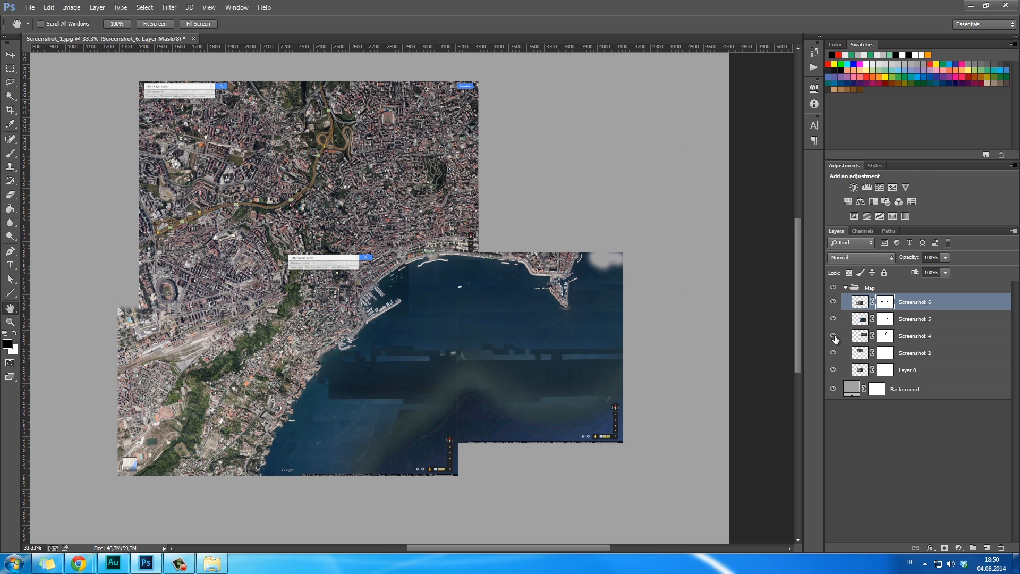
{"action": "left_click", "coordinate": [833, 336]}
{"action": "left_click", "coordinate": [833, 319]}
{"action": "left_click", "coordinate": [833, 319]}
{"action": "left_click", "coordinate": [885, 319]}
{"action": "key", "text": "b"}
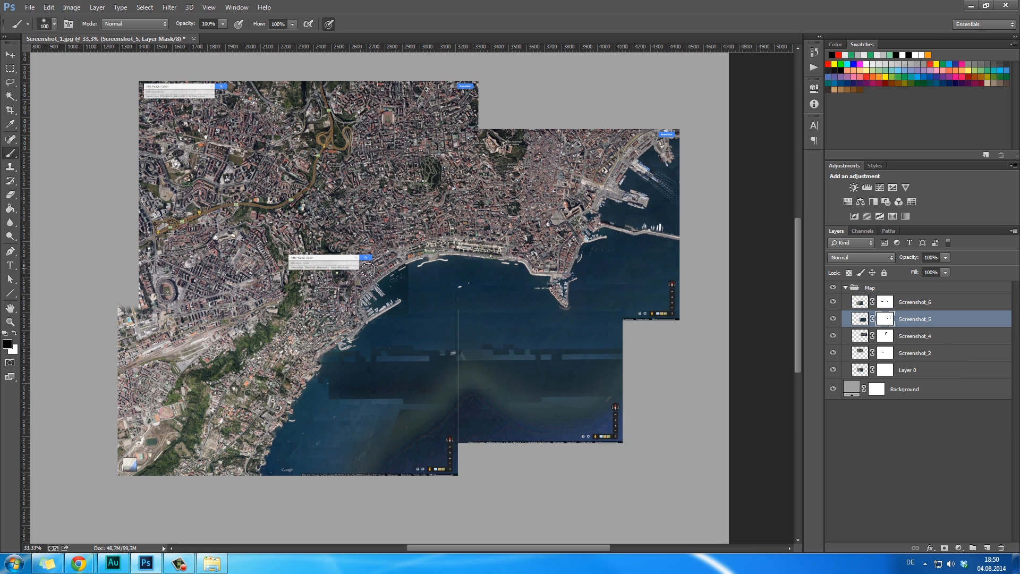
{"action": "left_click_drag", "start_coordinate": [293, 257], "coordinate": [331, 263]}
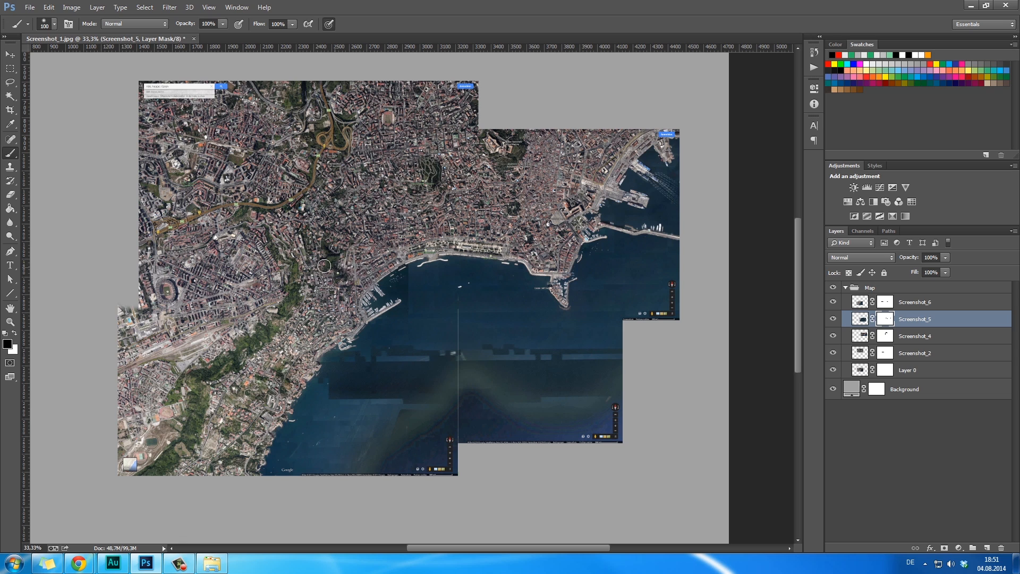
Compare the map with and without Screenshot_5 and inspect the bay and surrounding coastline at 100%.
{"action": "left_click", "coordinate": [833, 320]}
{"action": "left_click", "coordinate": [833, 320]}
{"action": "key", "text": "ctrl+1"}
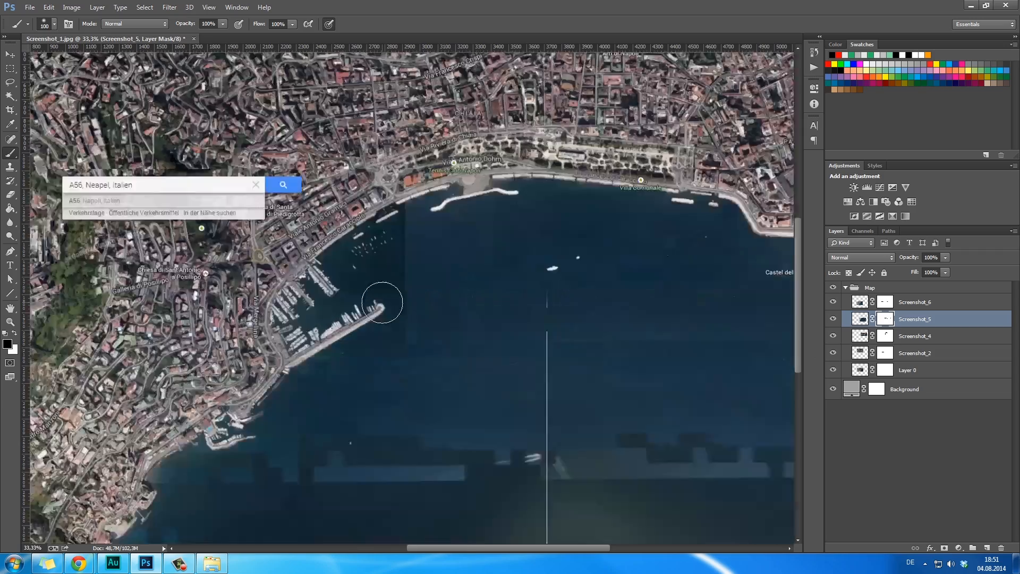
{"action": "key", "text": "space"}
{"action": "left_click_drag", "start_coordinate": [428, 310], "coordinate": [786, 481]}
{"action": "left_click_drag", "start_coordinate": [589, 282], "coordinate": [555, 378]}
{"action": "left_click_drag", "start_coordinate": [677, 485], "coordinate": [469, 340]}
Crop the canvas to a rectangle fully covered by the stitched map, removing the grey surroundings and uneven outer edges.
{"action": "key", "text": "ctrl+r"}
{"action": "key", "text": "c"}
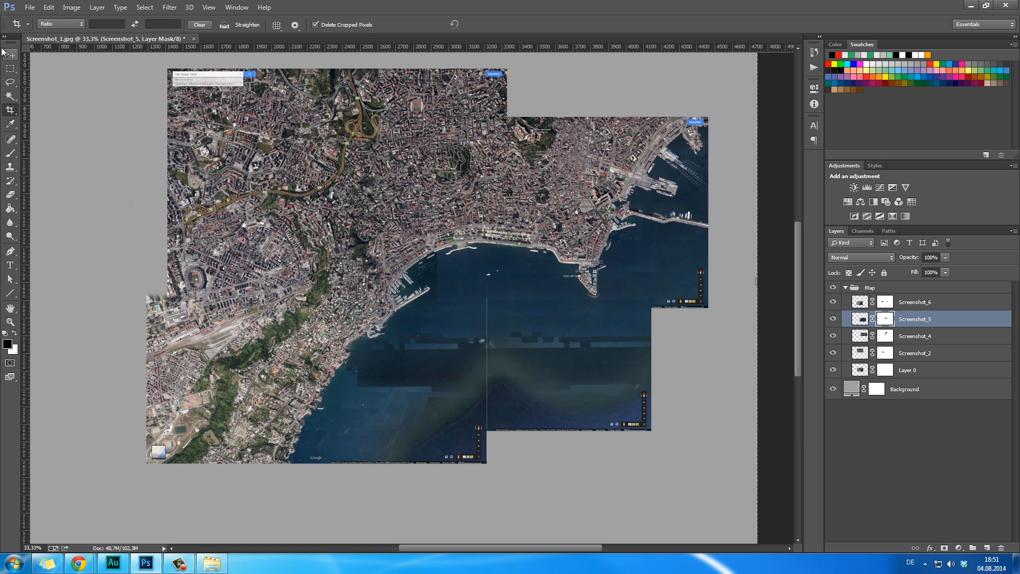
{"action": "key", "text": "ctrl+space"}
{"action": "left_click_drag", "start_coordinate": [497, 404], "coordinate": [419, 372]}
{"action": "left_click_drag", "start_coordinate": [414, 208], "coordinate": [420, 242]}
{"action": "left_click_drag", "start_coordinate": [570, 293], "coordinate": [530, 294]}
{"action": "left_click_drag", "start_coordinate": [299, 295], "coordinate": [335, 285]}
{"action": "key", "text": "Return"}
Examine the cropped map at several magnifications, focusing on the coastline and the white vertical line in the bay.
{"action": "key", "text": "ctrl+1"}
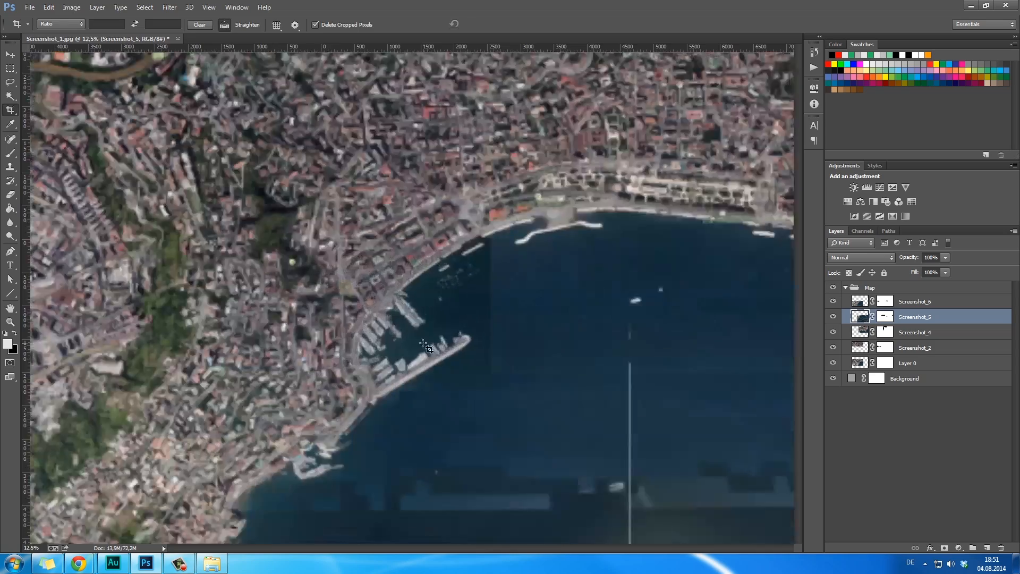
{"action": "key", "text": "z"}
{"action": "scroll", "coordinate": [569, 353], "scroll_direction": "down", "scroll_amount": 3}
{"action": "scroll", "coordinate": [542, 350], "scroll_direction": "up", "scroll_amount": 1}
{"action": "left_click", "coordinate": [369, 175]}
{"action": "key", "text": "space"}
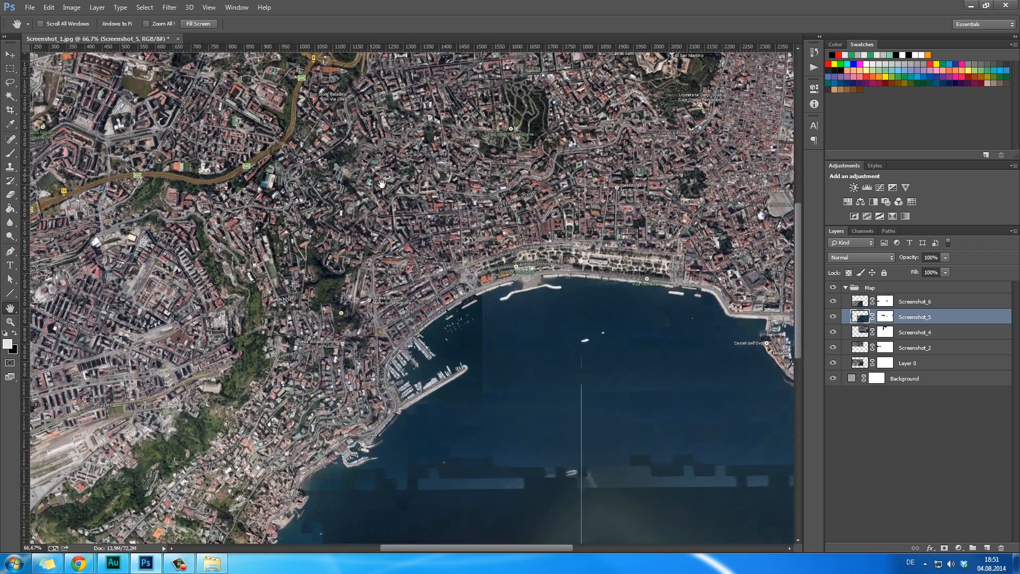
{"action": "left_click_drag", "start_coordinate": [371, 173], "coordinate": [450, 350]}
{"action": "left_click_drag", "start_coordinate": [522, 471], "coordinate": [445, 204]}
{"action": "scroll", "coordinate": [504, 317], "scroll_direction": "up", "scroll_amount": 5}
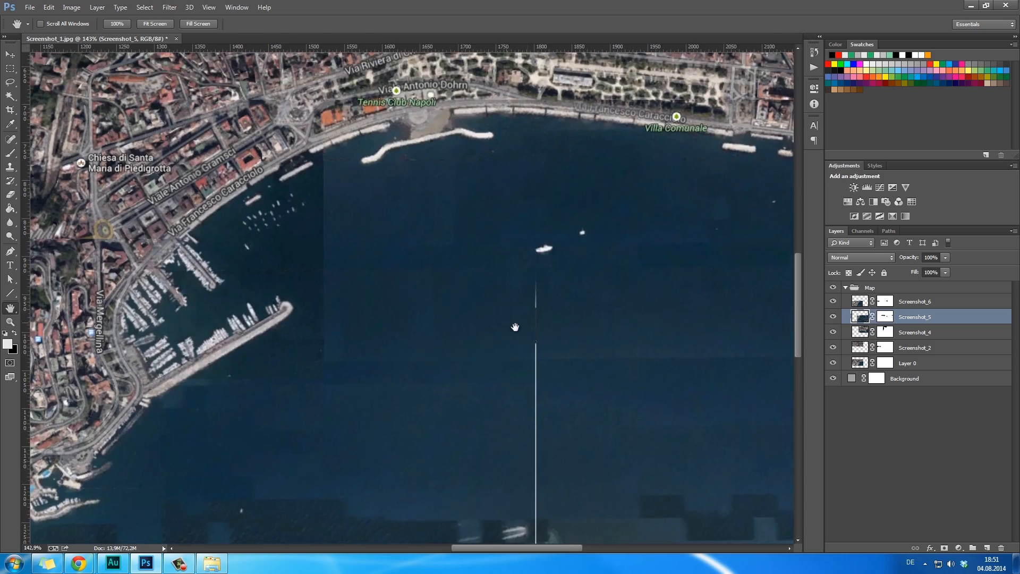
{"action": "scroll", "coordinate": [515, 326], "scroll_direction": "down", "scroll_amount": 6}
{"action": "left_click", "coordinate": [351, 187]}
{"action": "key", "text": "space"}
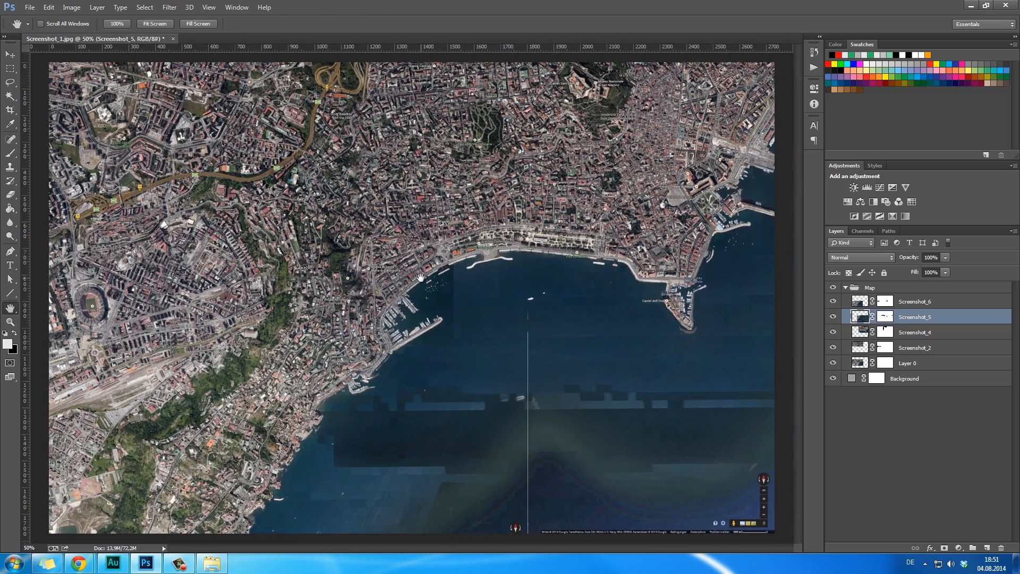
Switch to the Google Maps tab in Chrome and frame the city north of the bay around the A56 interchange in full screen.
{"action": "left_click_drag", "start_coordinate": [487, 282], "coordinate": [451, 293]}
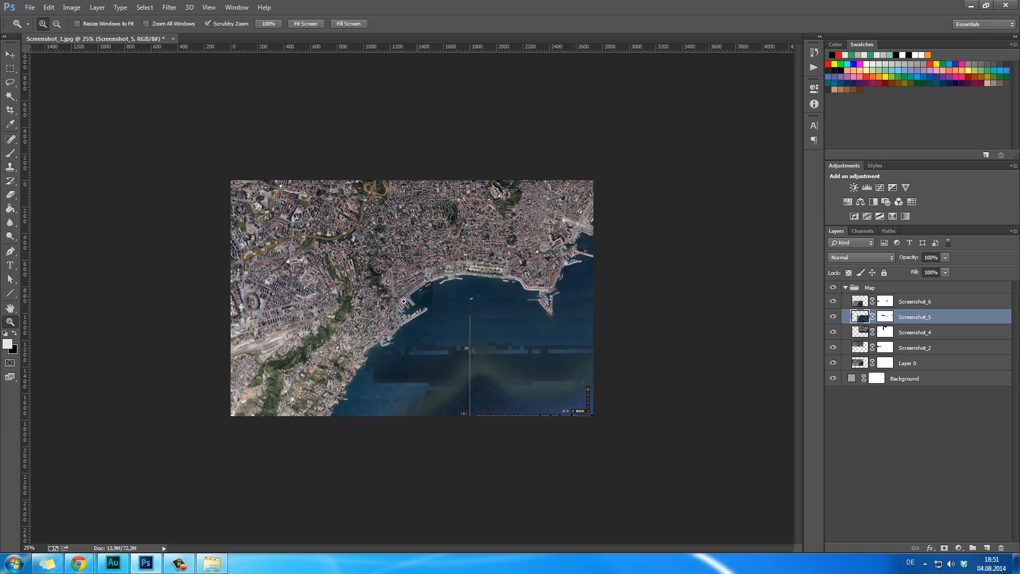
{"action": "left_click_drag", "start_coordinate": [344, 194], "coordinate": [455, 231]}
{"action": "key", "text": "space"}
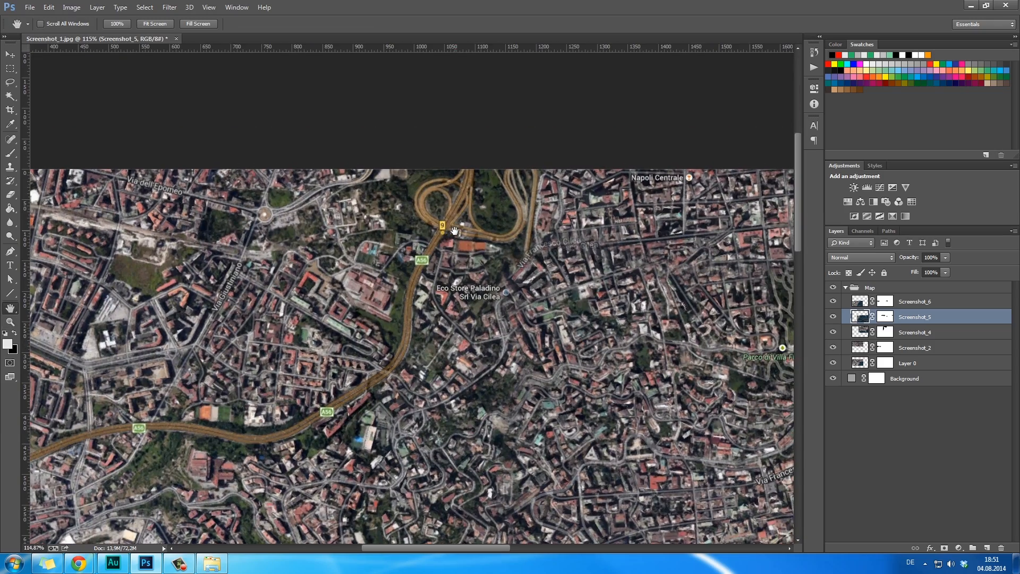
{"action": "mouse_move", "coordinate": [79, 564]}
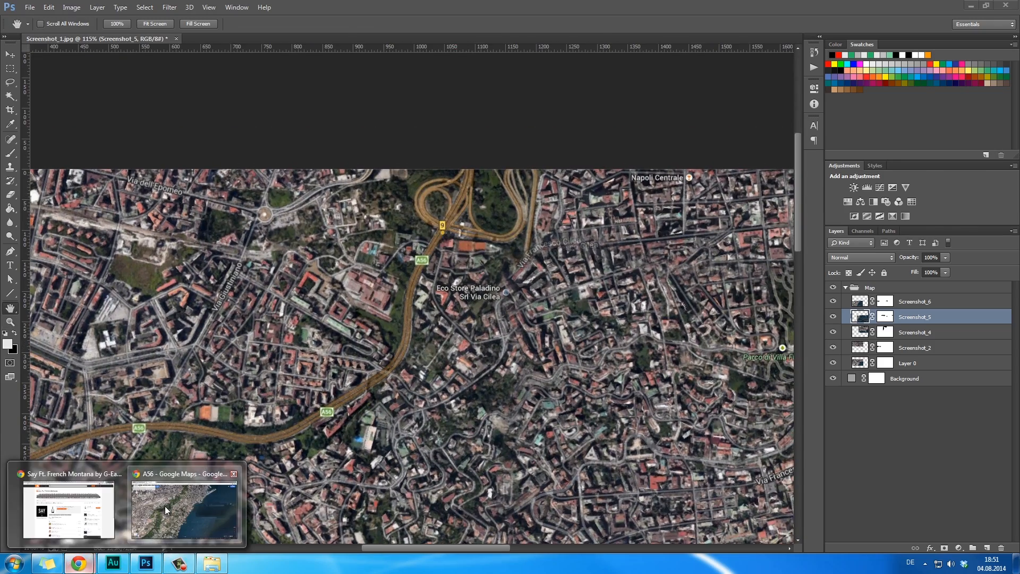
{"action": "left_click", "coordinate": [165, 506]}
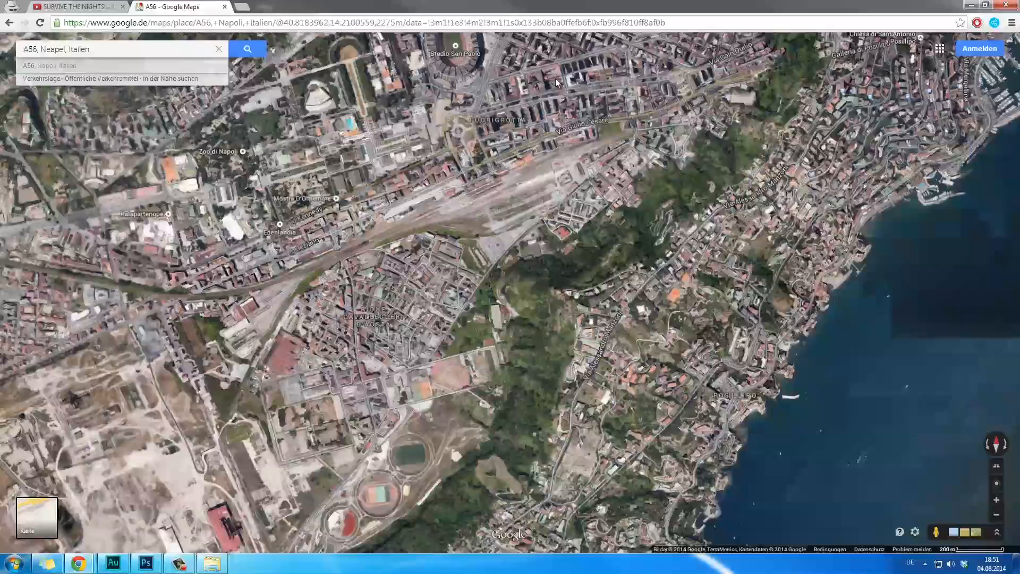
{"action": "left_click_drag", "start_coordinate": [556, 82], "coordinate": [159, 478]}
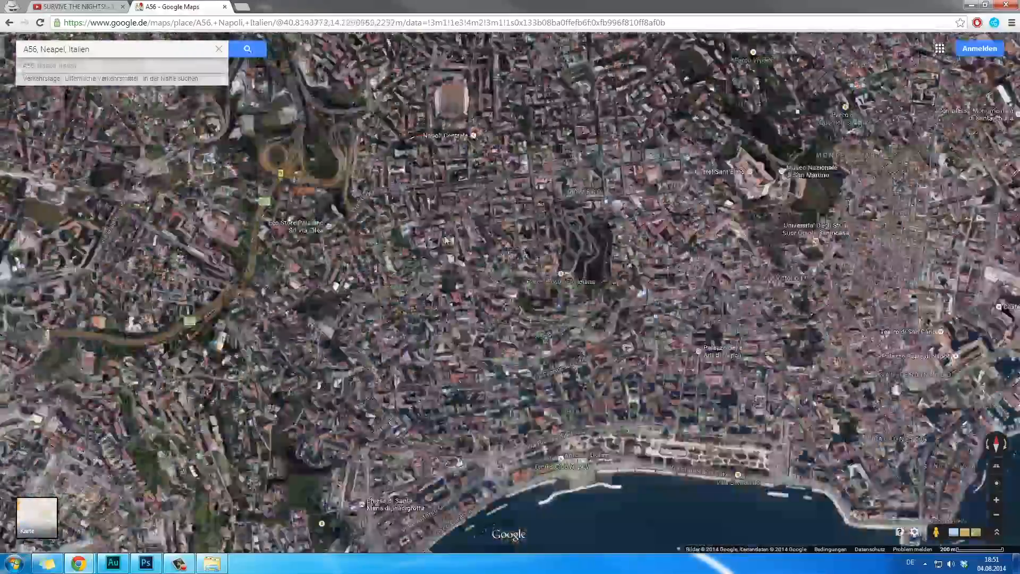
{"action": "left_click_drag", "start_coordinate": [447, 159], "coordinate": [571, 468]}
{"action": "key", "text": "F11"}
{"action": "left_click_drag", "start_coordinate": [510, 265], "coordinate": [467, 293]}
Capture the full-screen satellite view and save it as Screenshot_7.jpg in the Tutorial folder.
{"action": "key", "text": "Print"}
{"action": "left_click_drag", "start_coordinate": [0, 0], "coordinate": [1019, 573]}
{"action": "key", "text": "ctrl+s"}
{"action": "left_click", "coordinate": [275, 196]}
Return to Photoshop and extend the canvas upward beyond the map's northern edge to make room for more screenshots.
{"action": "left_click", "coordinate": [211, 563]}
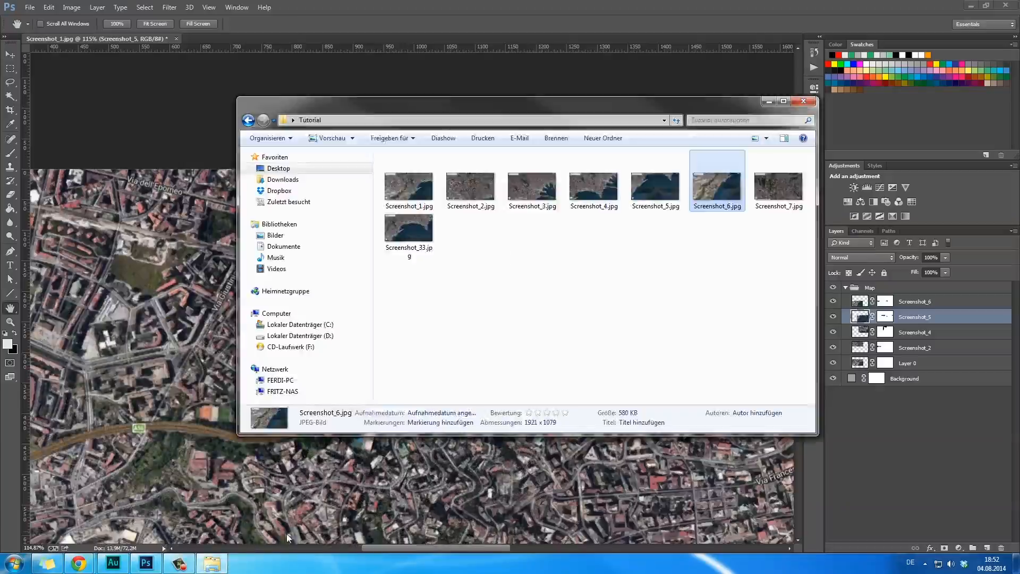
{"action": "key", "text": "c"}
{"action": "left_click_drag", "start_coordinate": [412, 141], "coordinate": [411, 53]}
{"action": "key", "text": "Return"}
Place Screenshot_7.jpg in the map document, align it semi-transparently with the existing map, and restore its opacity to 100%.
{"action": "mouse_move", "coordinate": [779, 194]}
{"action": "left_mouse_down"}
{"action": "mouse_move", "coordinate": [346, 342]}
{"action": "mouse_move", "coordinate": [434, 223]}
{"action": "left_mouse_up"}
{"action": "left_click_drag", "start_coordinate": [914, 258], "coordinate": [901, 258]}
{"action": "left_click_drag", "start_coordinate": [364, 321], "coordinate": [441, 321]}
{"action": "mouse_move", "coordinate": [510, 249]}
{"action": "left_mouse_down"}
{"action": "mouse_move", "coordinate": [471, 265]}
{"action": "mouse_move", "coordinate": [480, 264]}
{"action": "left_mouse_up"}
{"action": "key", "text": "0"}
Add a layer mask to Screenshot_7 and paint out the interface remnants and seam where it overlaps the map.
{"action": "left_click", "coordinate": [944, 548]}
{"action": "key", "text": "ctrl+1"}
{"action": "left_click_drag", "start_coordinate": [32, 371], "coordinate": [340, 371]}
{"action": "left_click_drag", "start_coordinate": [690, 361], "coordinate": [376, 403]}
{"action": "key", "text": "ctrl+0"}
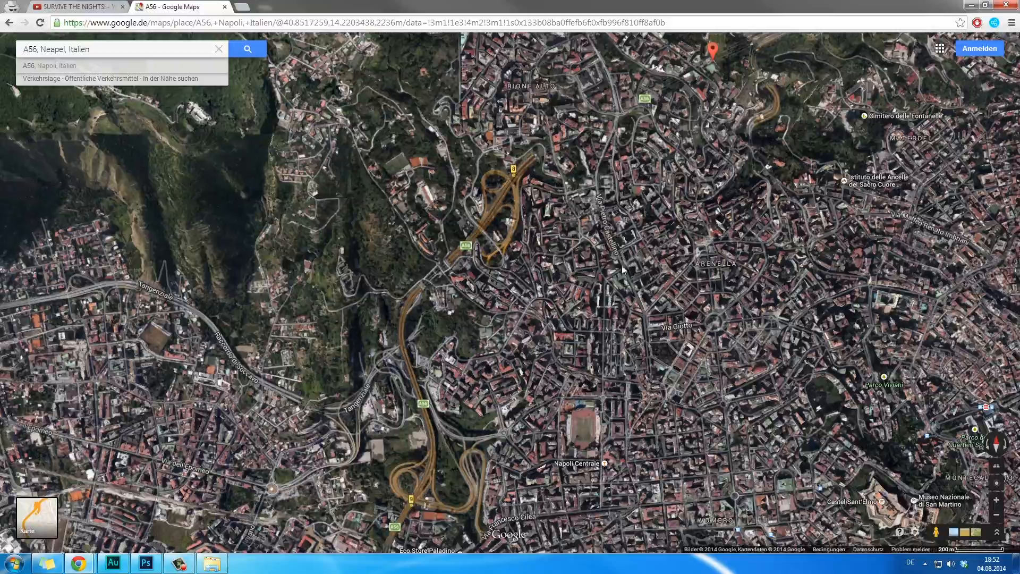
Capture two more full-screen map views farther north and place Screenshot_8 and Screenshot_9 in the document, aligned with the map.
{"action": "key", "text": "F11"}
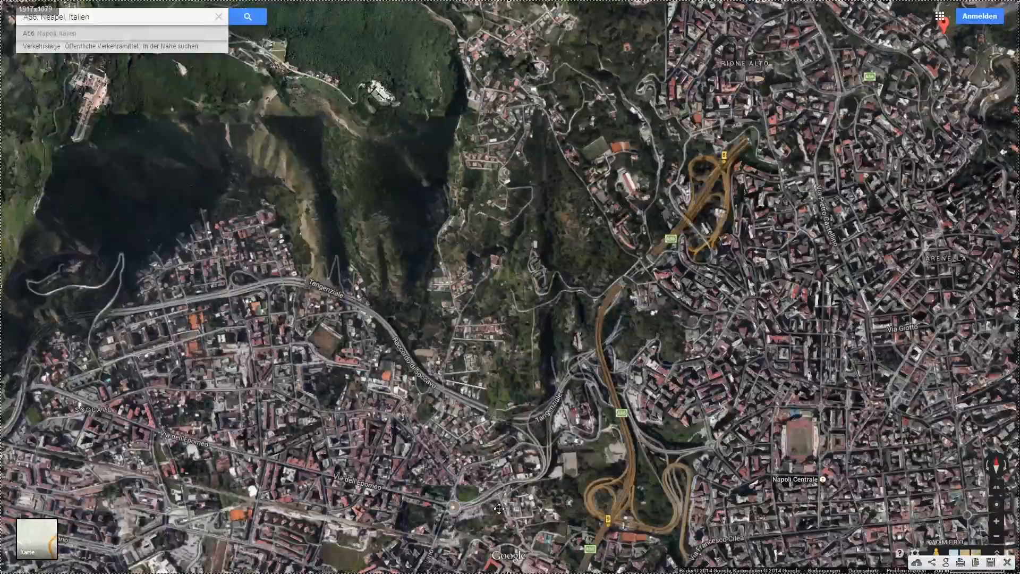
{"action": "left_click_drag", "start_coordinate": [805, 349], "coordinate": [262, 348]}
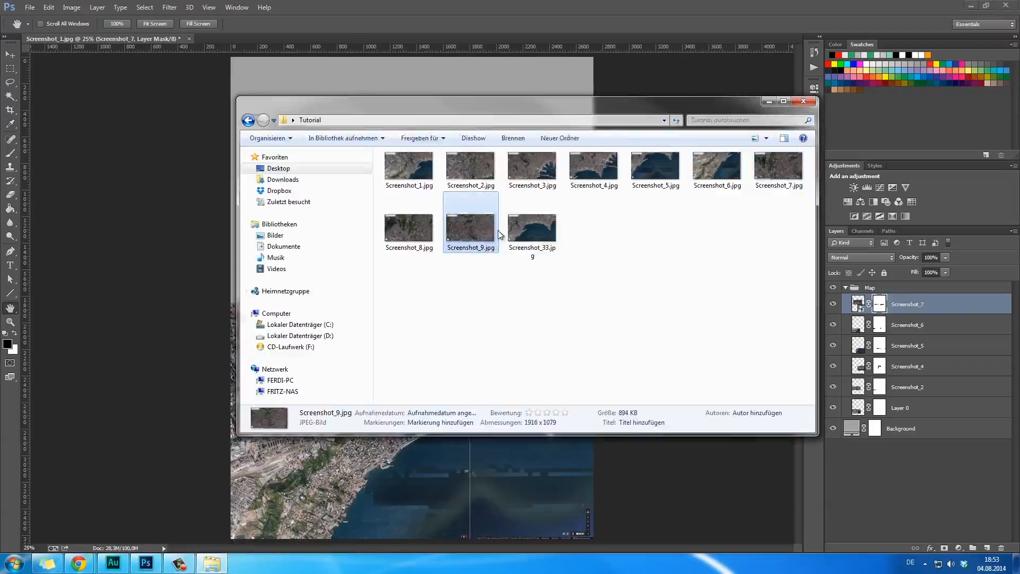
{"action": "double_click", "coordinate": [466, 209]}
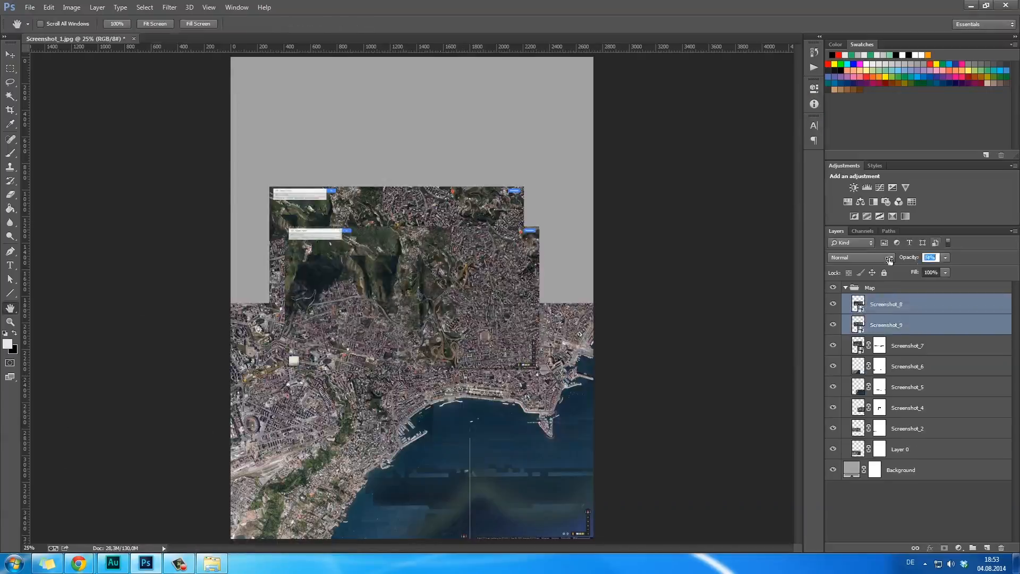
{"action": "left_click", "coordinate": [613, 370]}
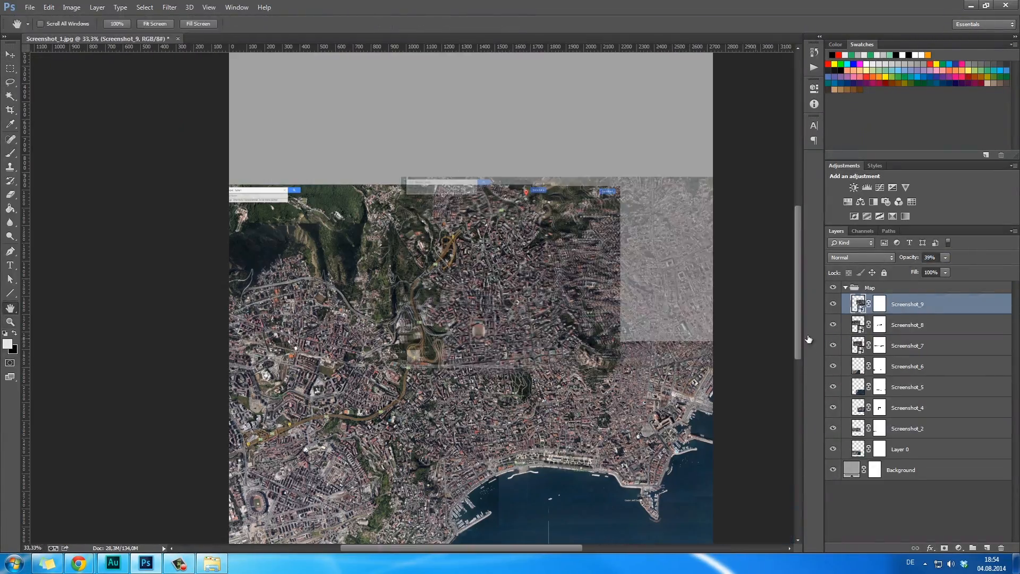
Paint out the search box on Screenshot_9's mask and make Screenshot_8 the active layer.
{"action": "key", "text": "b"}
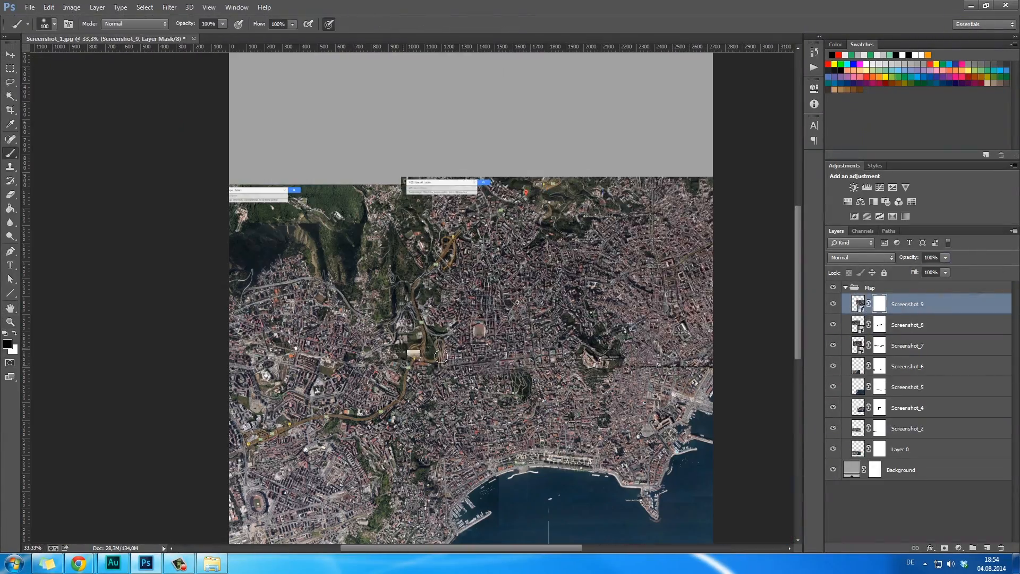
{"action": "key", "text": "ctrl+minus"}
{"action": "key", "text": "alt+bracketleft"}
Crop the grey area and leftover interface strip off the map's northern edge, to a canvas height of about 2552 px.
{"action": "key", "text": "c"}
{"action": "left_click_drag", "start_coordinate": [411, 87], "coordinate": [420, 175]}
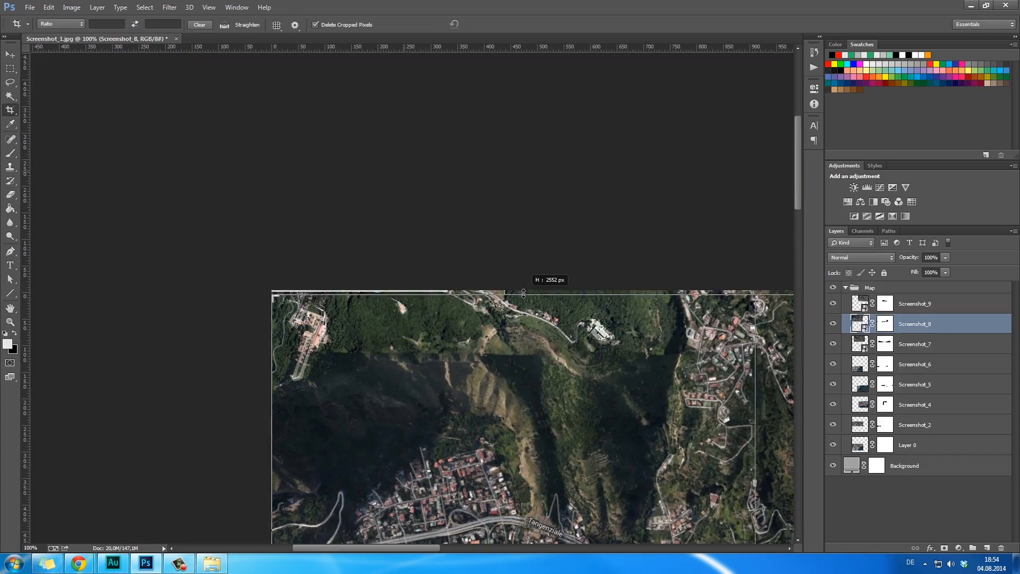
{"action": "key", "text": "Return"}
{"action": "key", "text": "m"}
{"action": "key", "text": "z"}
{"action": "left_click_drag", "start_coordinate": [576, 364], "coordinate": [439, 301]}
{"action": "key", "text": "h"}
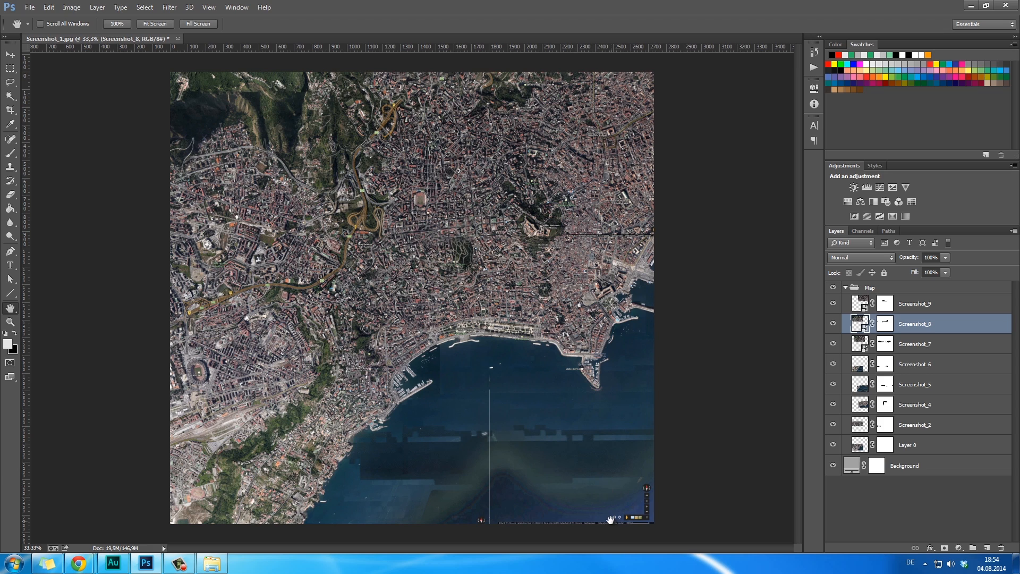
Collapse and duplicate the Map group, and rename the original group Map (Backup).
{"action": "left_click", "coordinate": [916, 290]}
{"action": "left_click", "coordinate": [845, 287]}
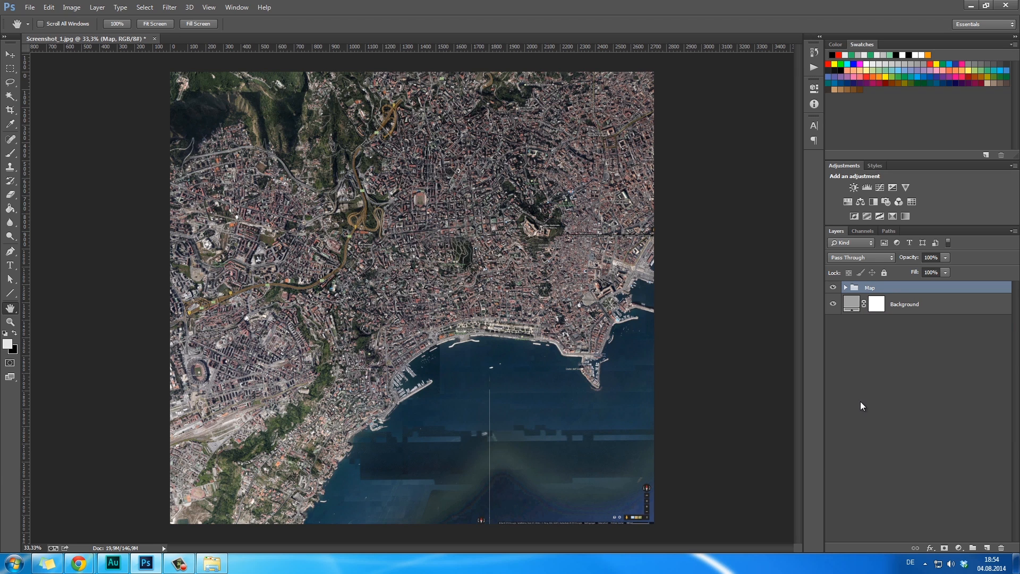
{"action": "key", "text": "ctrl+j"}
{"action": "double_click", "coordinate": [884, 300]}
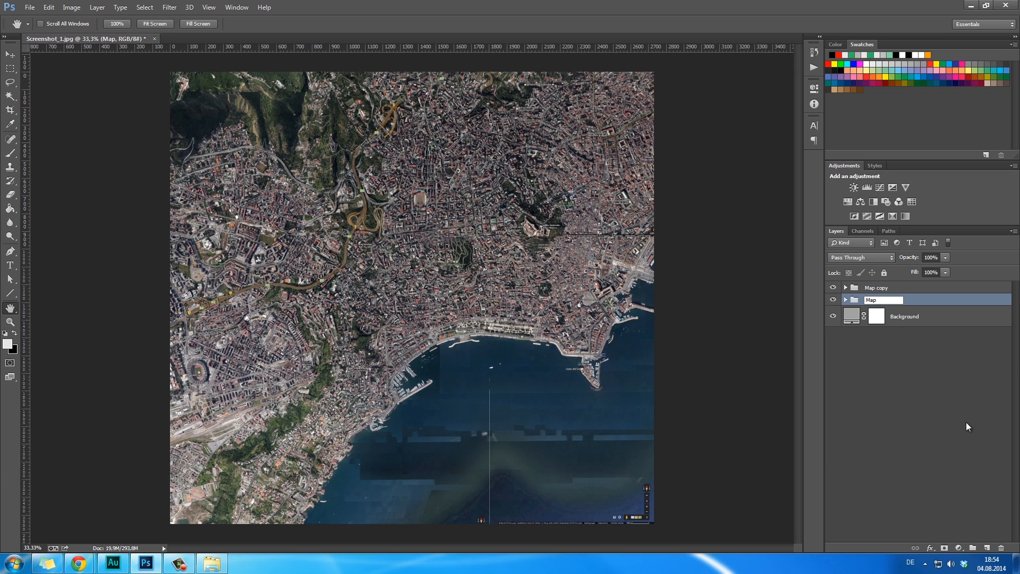
{"action": "type", "text": "(Backup)"}
{"action": "key", "text": "Return"}
Convert the Map copy group to a smart object, rasterize it, and rename the resulting layer Map.
{"action": "right_click", "coordinate": [875, 289]}
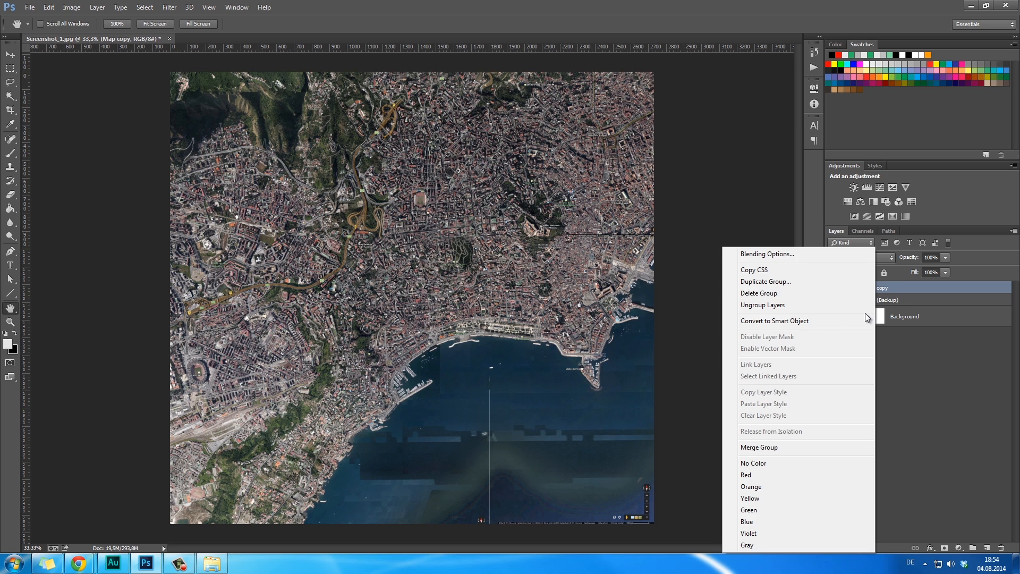
{"action": "left_click", "coordinate": [809, 321]}
{"action": "right_click", "coordinate": [874, 291]}
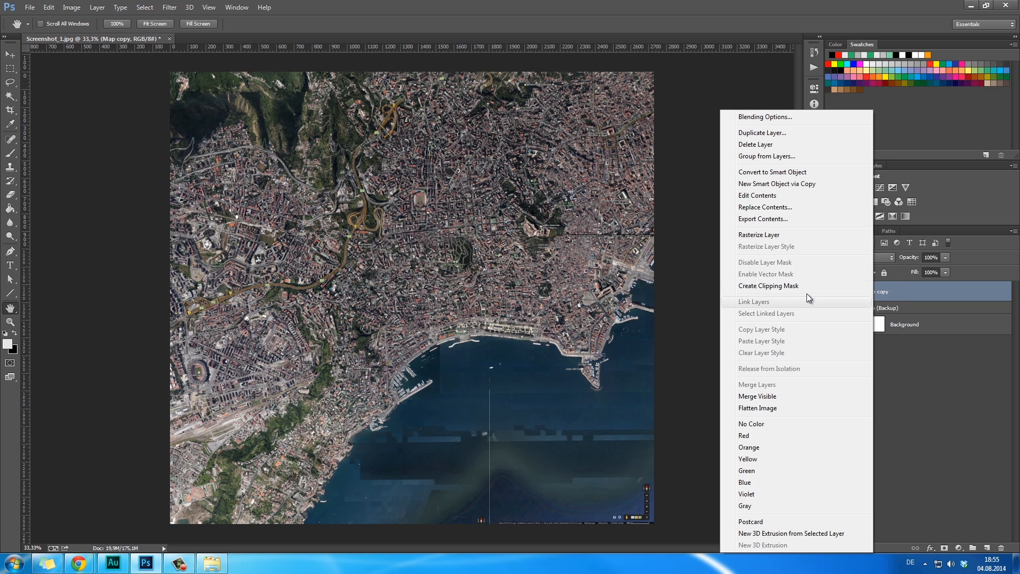
{"action": "left_click", "coordinate": [783, 235]}
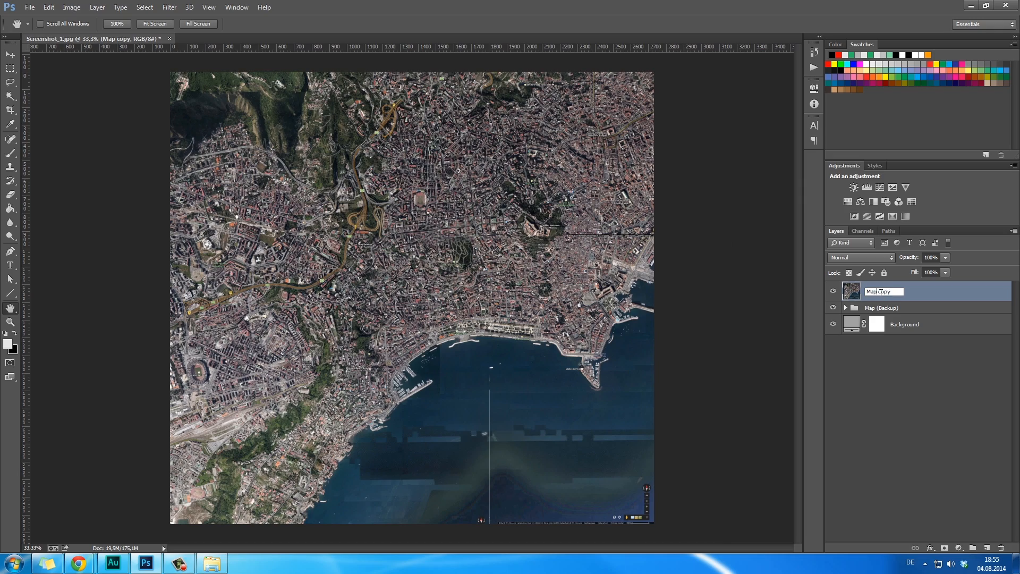
{"action": "type", "text": "Map"}
{"action": "key", "text": "Return"}
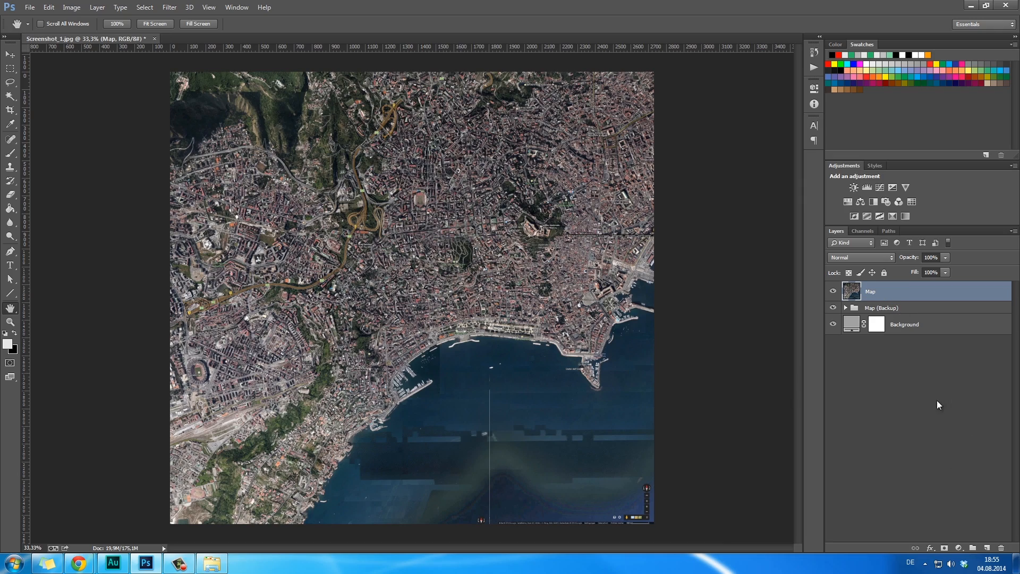
Examine the merged map's bay, white vertical line and adjoining coastline for leftover flaws.
{"action": "left_click_drag", "start_coordinate": [500, 418], "coordinate": [543, 423]}
{"action": "left_click_drag", "start_coordinate": [515, 388], "coordinate": [557, 379]}
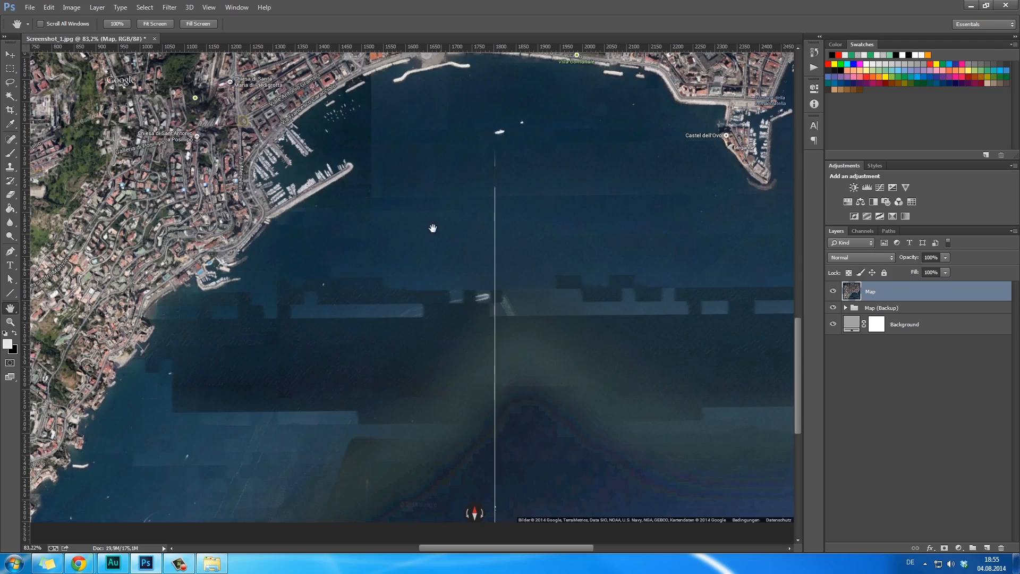
{"action": "left_click_drag", "start_coordinate": [432, 229], "coordinate": [706, 275]}
{"action": "left_click_drag", "start_coordinate": [558, 121], "coordinate": [581, 319]}
{"action": "key", "text": "z"}
{"action": "left_click_drag", "start_coordinate": [580, 320], "coordinate": [546, 318]}
{"action": "left_click", "coordinate": [545, 318]}
{"action": "key", "text": "h"}
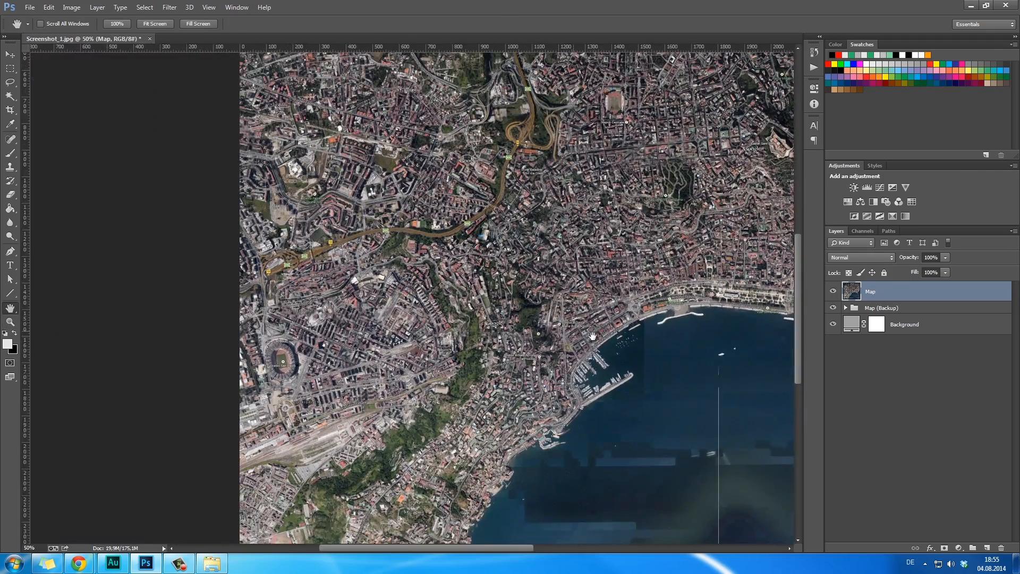
Inspect the street names, place labels and Google watermarks across the city and waterfront at 100%.
{"action": "left_click_drag", "start_coordinate": [634, 327], "coordinate": [516, 367]}
{"action": "key", "text": "ctrl+plus"}
{"action": "key", "text": "ctrl+plus"}
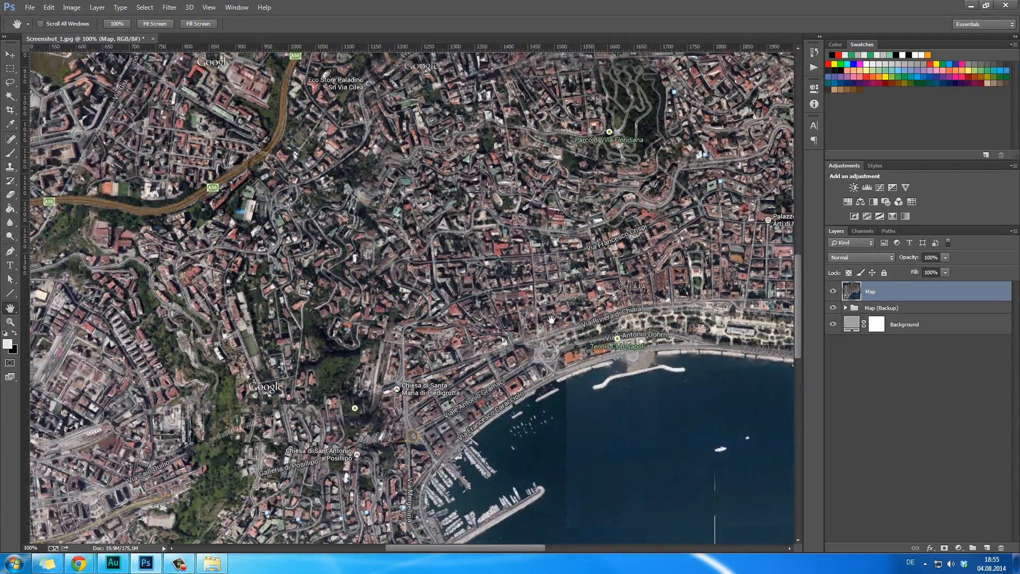
{"action": "left_click_drag", "start_coordinate": [570, 304], "coordinate": [438, 289]}
{"action": "left_click_drag", "start_coordinate": [688, 229], "coordinate": [567, 291]}
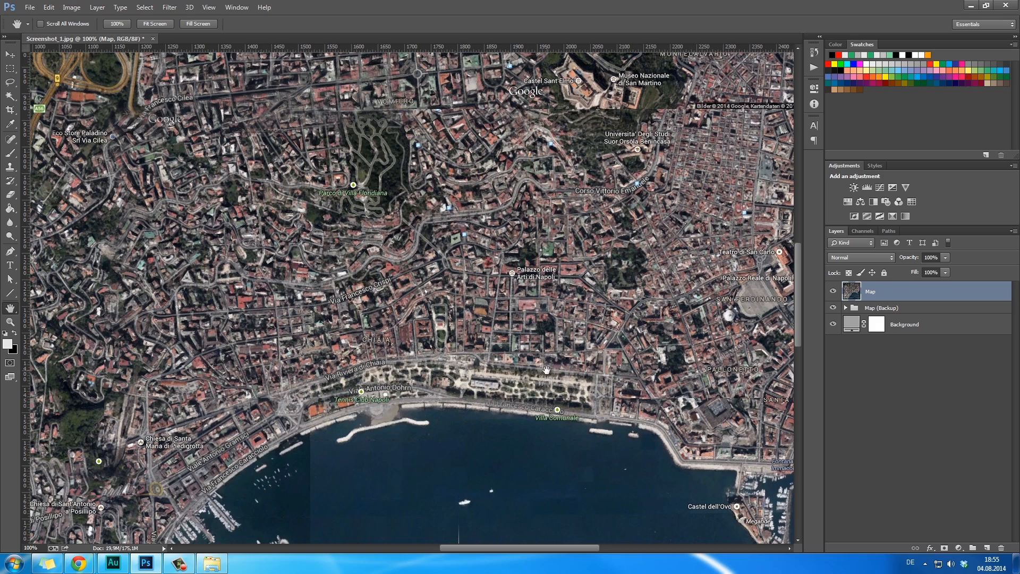
{"action": "left_click_drag", "start_coordinate": [597, 350], "coordinate": [681, 277]}
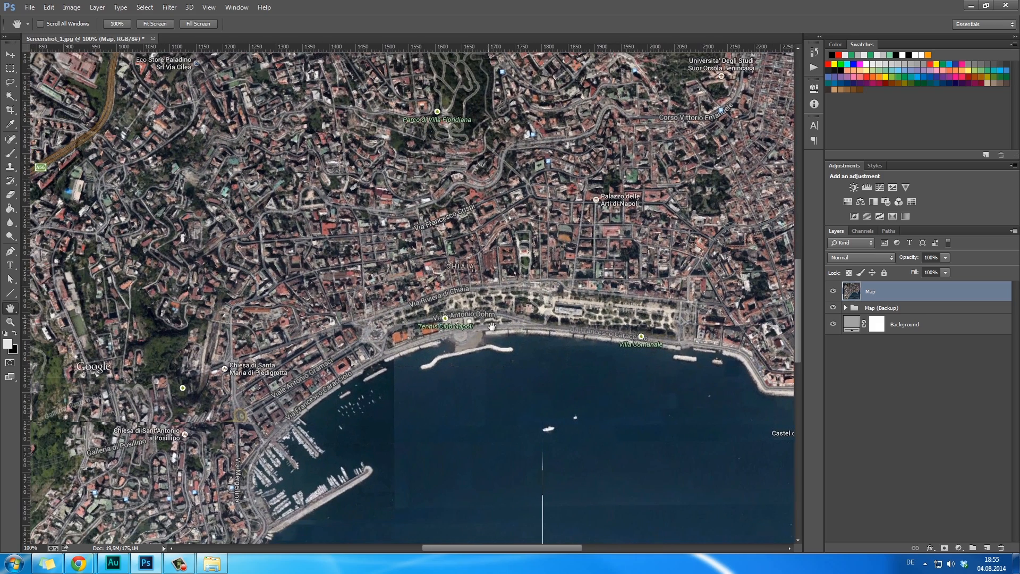
{"action": "left_click_drag", "start_coordinate": [492, 327], "coordinate": [628, 356]}
{"action": "left_click_drag", "start_coordinate": [481, 452], "coordinate": [586, 297]}
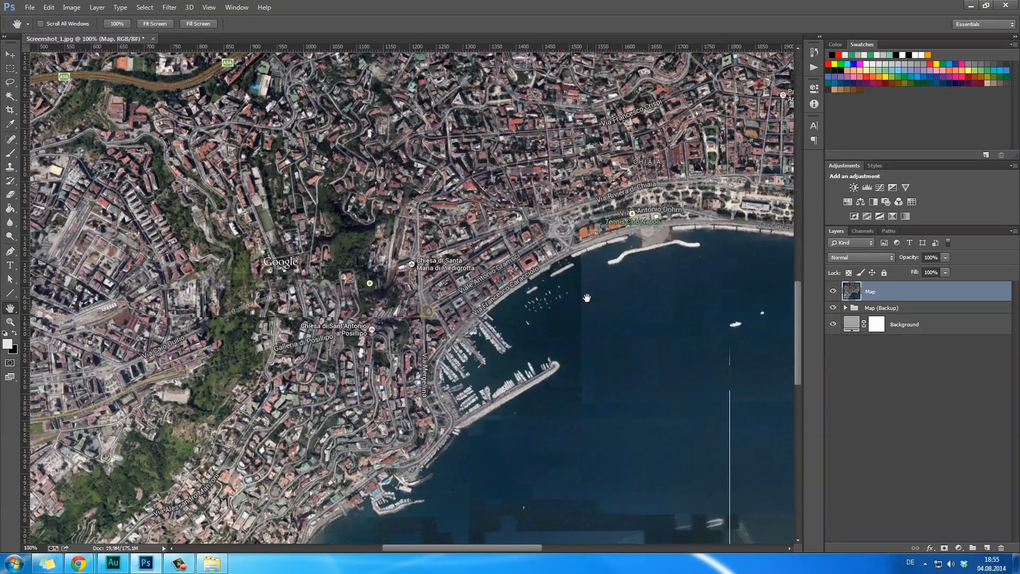
{"action": "left_click_drag", "start_coordinate": [553, 352], "coordinate": [472, 420]}
{"action": "left_click_drag", "start_coordinate": [509, 386], "coordinate": [532, 376]}
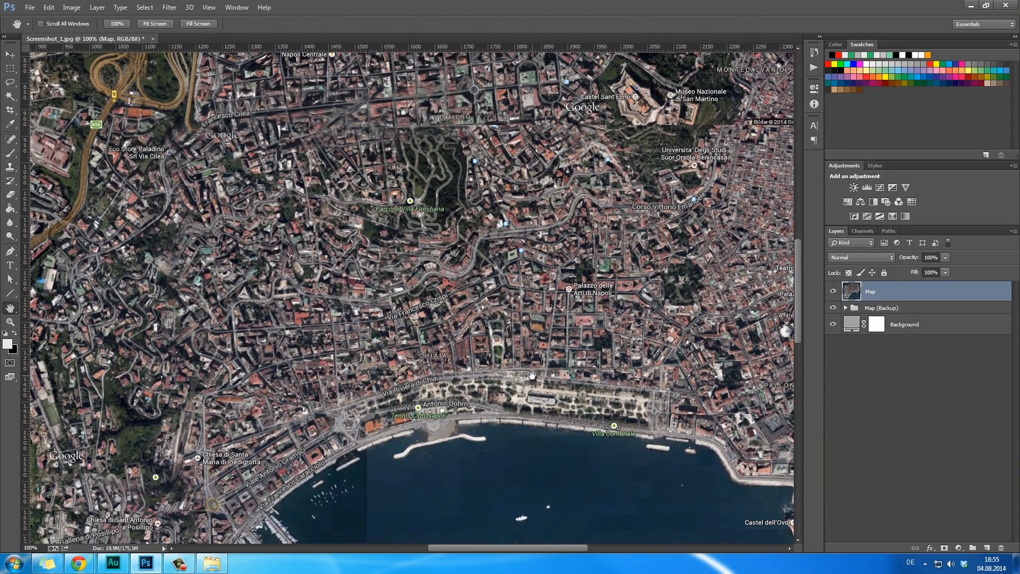
Choose the Spot Healing Brush in Content-Aware mode and set its brush size to 22 px.
{"action": "key", "text": "j"}
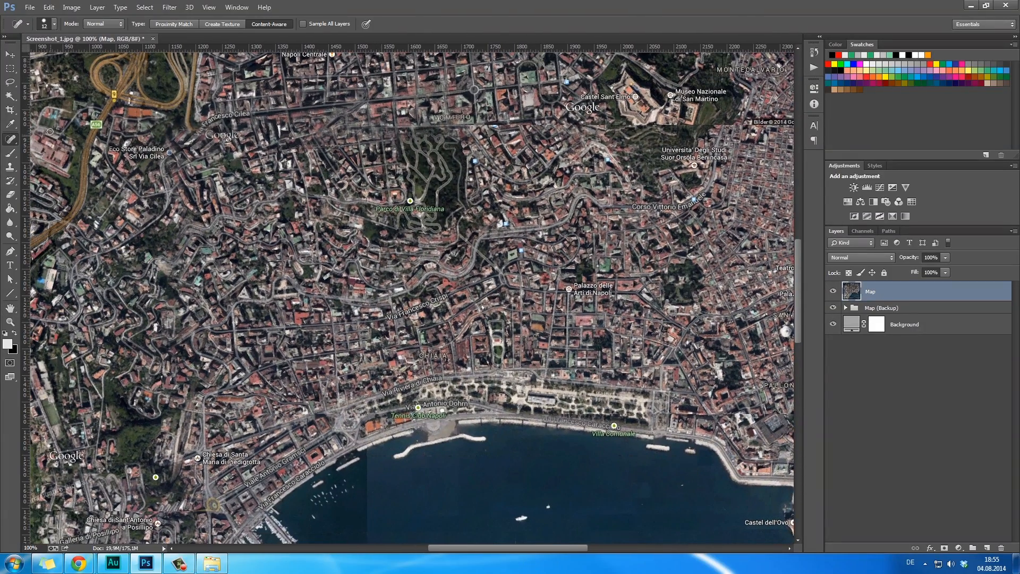
{"action": "right_click", "coordinate": [9, 140]}
{"action": "left_click", "coordinate": [37, 142]}
{"action": "key", "text": "s"}
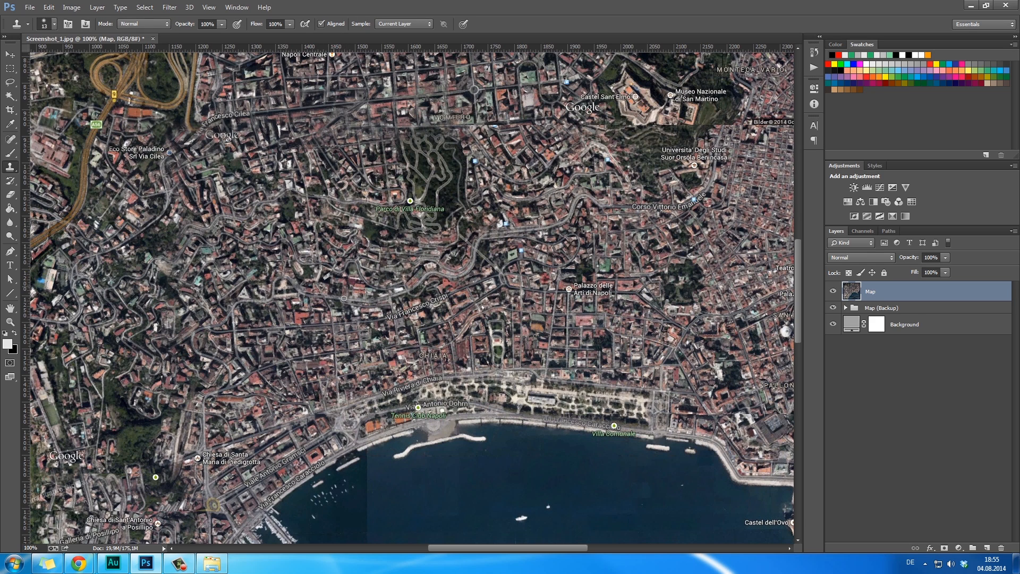
{"action": "left_click", "coordinate": [9, 141]}
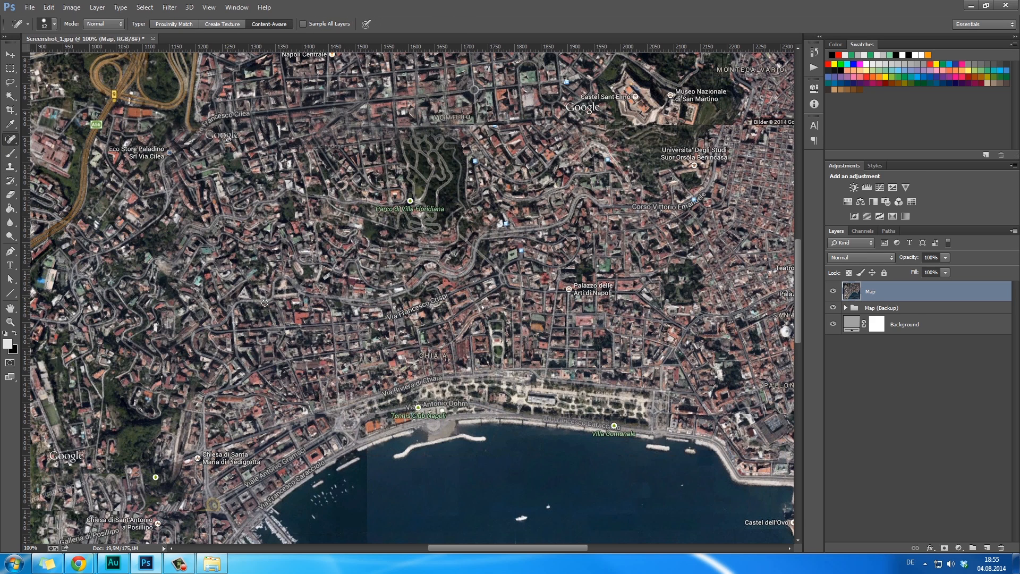
{"action": "right_click", "coordinate": [390, 313]}
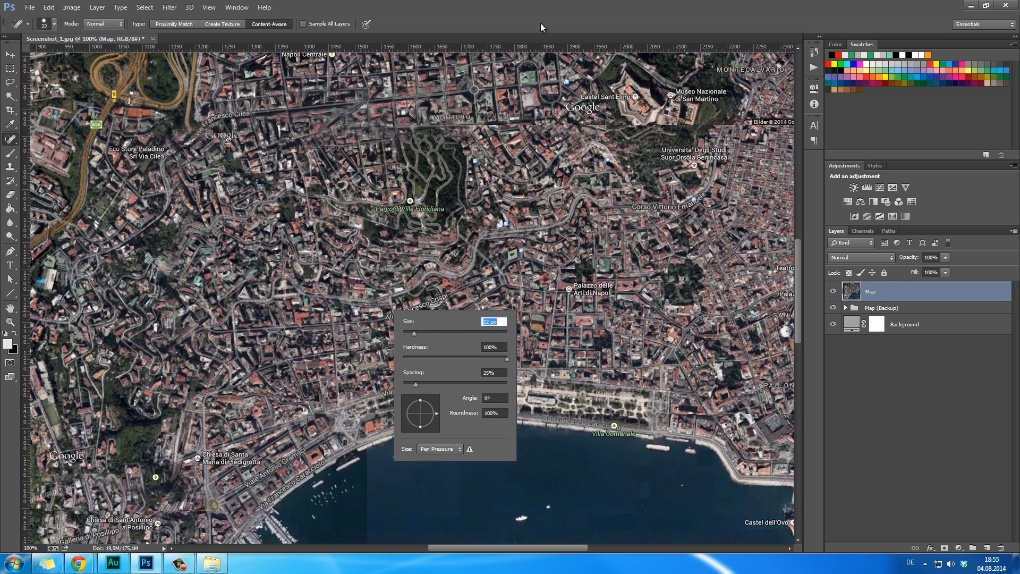
{"action": "key", "text": "Return"}
Heal away the street name above the seafront and the Villa Floridiana, Palazzo delle Arti, Corso Vittorio Emanuele and Suor Orsola Benincasa labels.
{"action": "left_click_drag", "start_coordinate": [385, 317], "coordinate": [429, 305]}
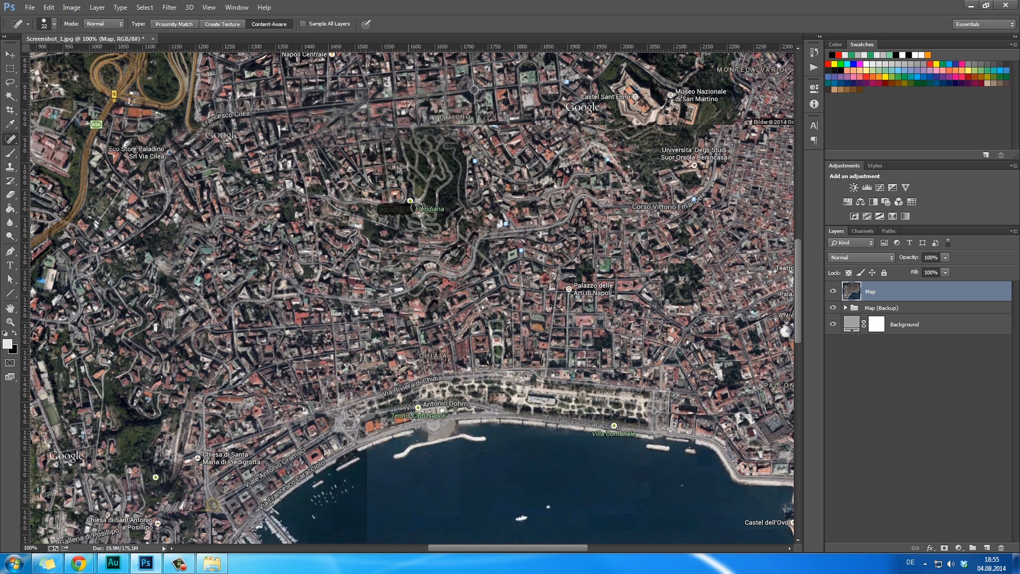
{"action": "left_click_drag", "start_coordinate": [441, 209], "coordinate": [445, 208]}
{"action": "left_click_drag", "start_coordinate": [568, 291], "coordinate": [607, 292]}
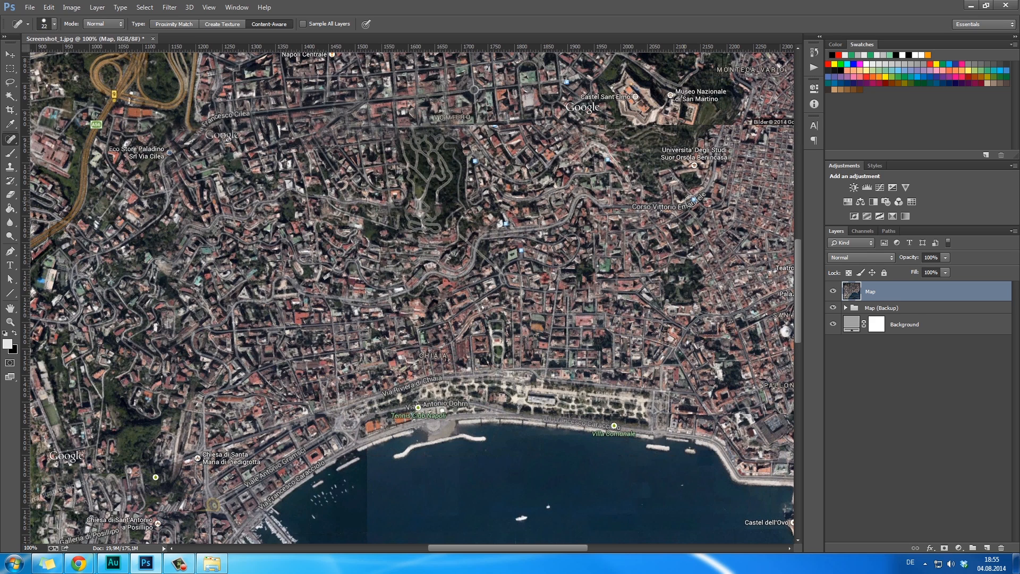
{"action": "left_click_drag", "start_coordinate": [634, 208], "coordinate": [632, 208]}
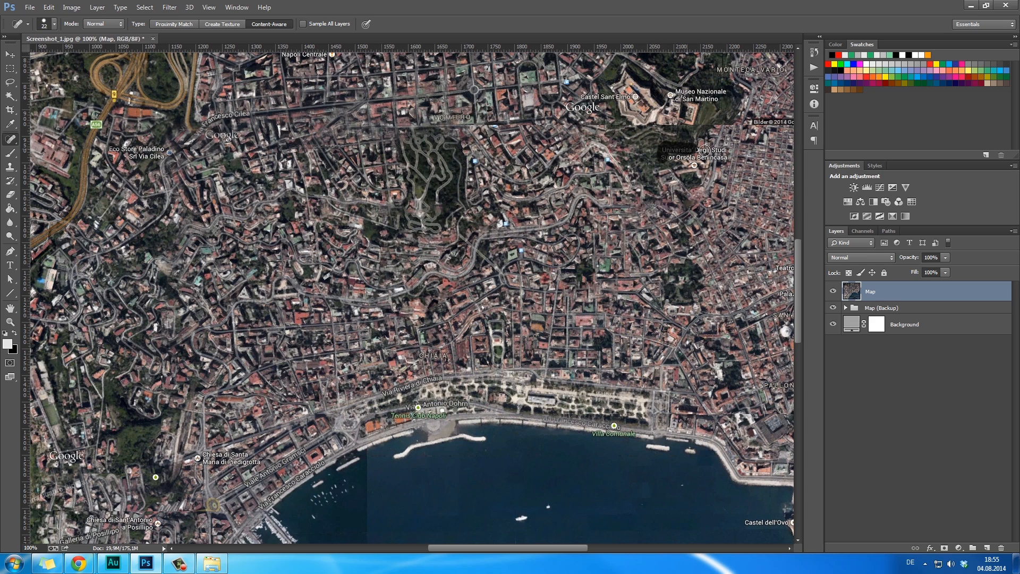
{"action": "left_click_drag", "start_coordinate": [697, 170], "coordinate": [698, 169]}
{"action": "scroll", "coordinate": [724, 286], "scroll_direction": "up", "scroll_amount": 2}
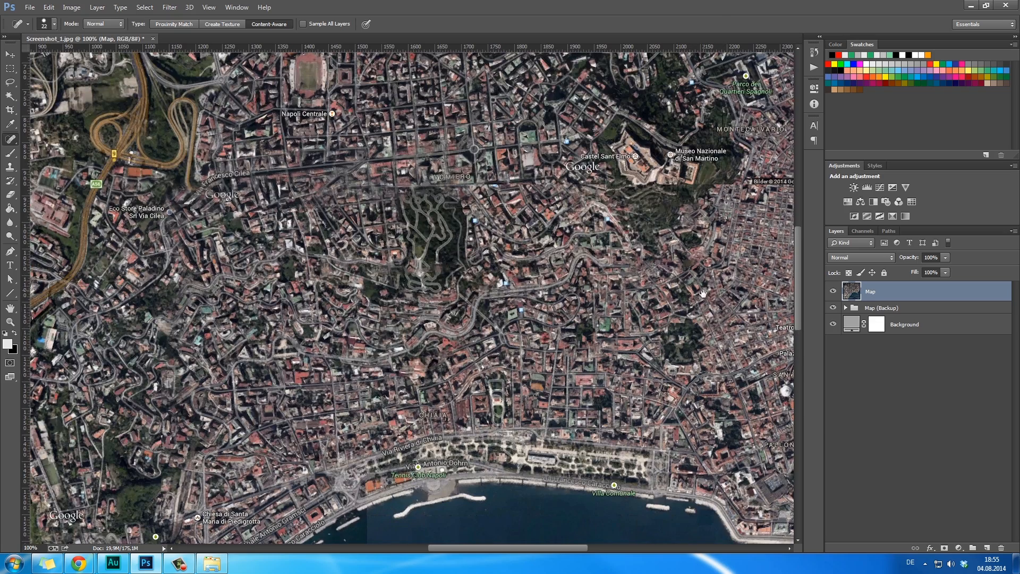
Heal away the Museo Nazionale di San Martino and Castel Sant'Elmo labels and the Google watermark beside the castle.
{"action": "mouse_move", "coordinate": [724, 286]}
{"action": "left_mouse_down"}
{"action": "mouse_move", "coordinate": [682, 329]}
{"action": "mouse_move", "coordinate": [602, 373]}
{"action": "left_mouse_up"}
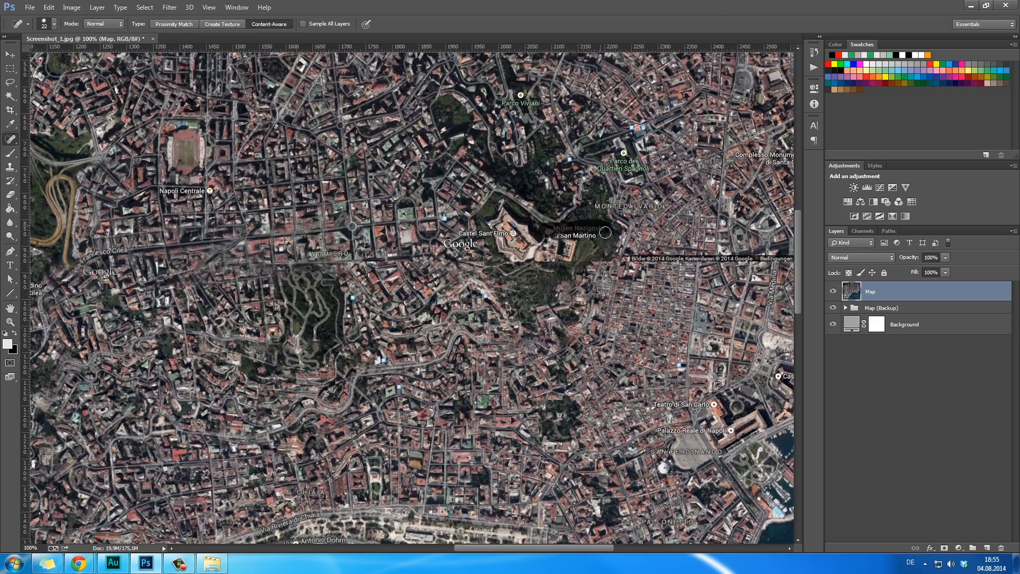
{"action": "left_click_drag", "start_coordinate": [523, 253], "coordinate": [454, 234]}
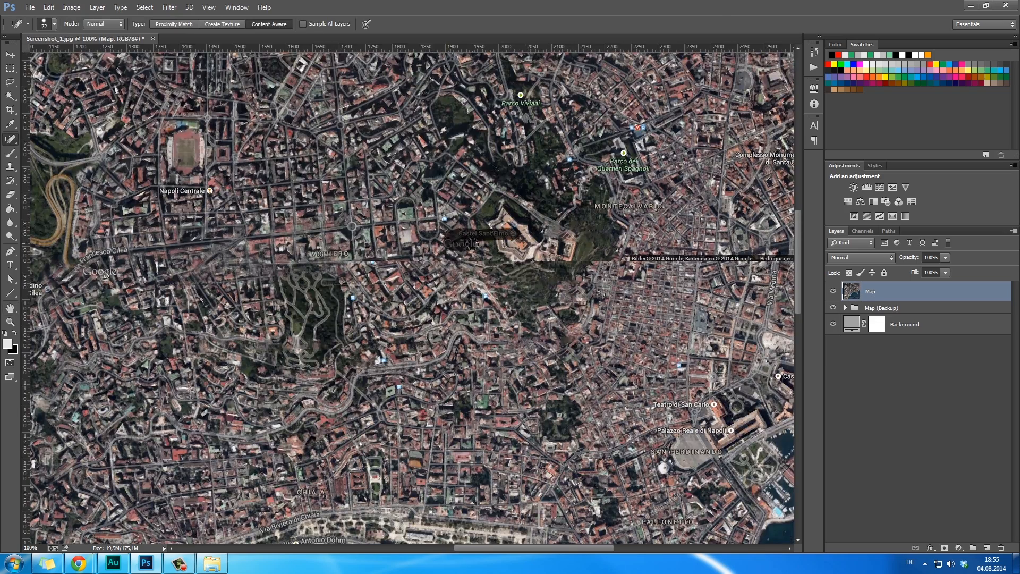
Try to heal away the black Google copyright strip crossing the city east of the castle.
{"action": "scroll", "coordinate": [330, 293], "scroll_direction": "up", "scroll_amount": 2}
{"action": "mouse_move", "coordinate": [629, 324]}
{"action": "left_mouse_down"}
{"action": "mouse_move", "coordinate": [469, 249]}
{"action": "mouse_move", "coordinate": [422, 239]}
{"action": "mouse_move", "coordinate": [674, 224]}
{"action": "left_mouse_up"}
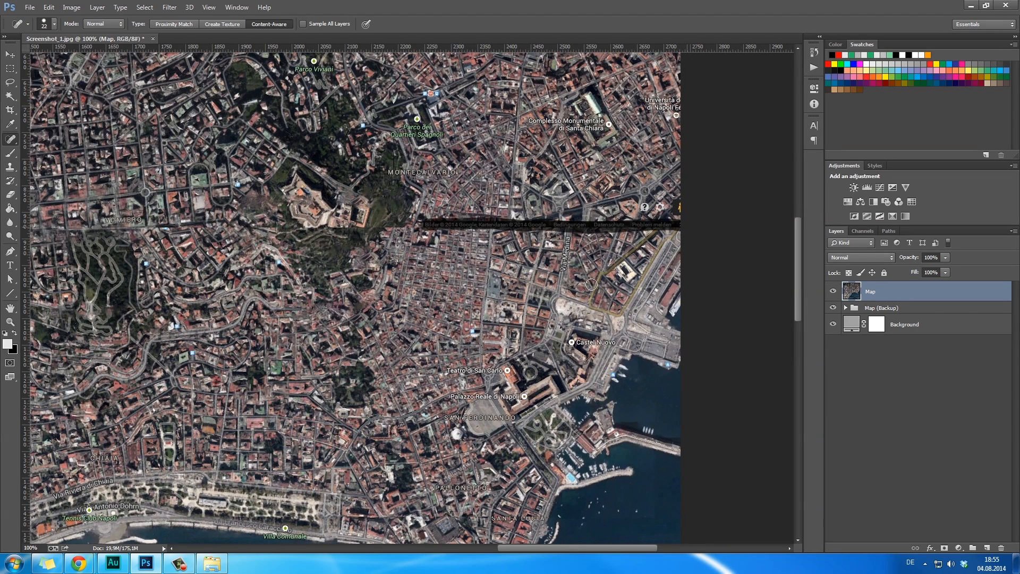
{"action": "key", "text": "ctrl+z"}
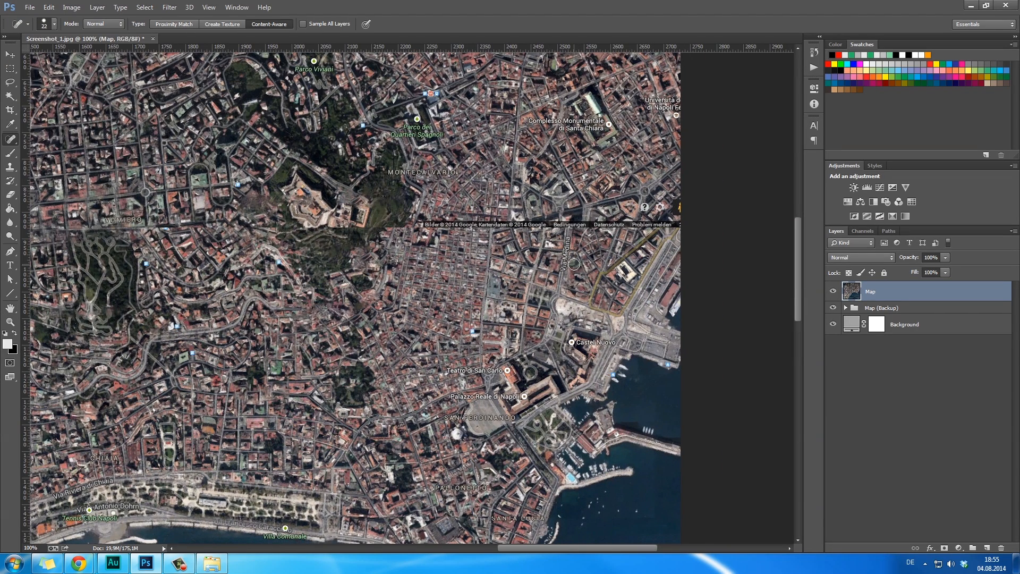
{"action": "key", "text": "h"}
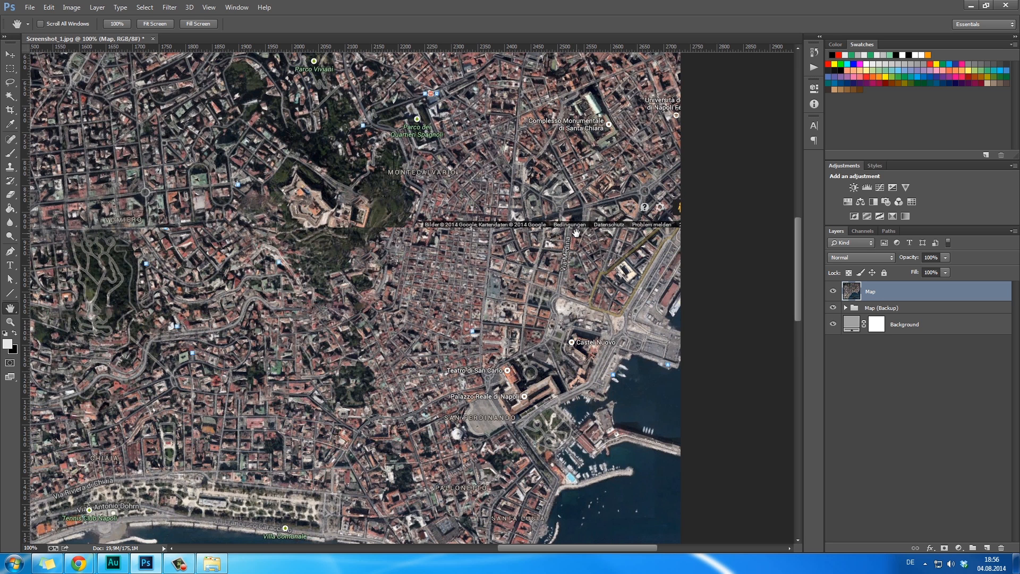
Heal away the Montecalvario, Parco dei Quartieri Spagnoli, Parco Viviani and Complesso Monumentale di Santa Chiara labels, plus the nearby transit icon.
{"action": "key", "text": "j"}
{"action": "scroll", "coordinate": [423, 174], "scroll_direction": "up", "scroll_amount": 2}
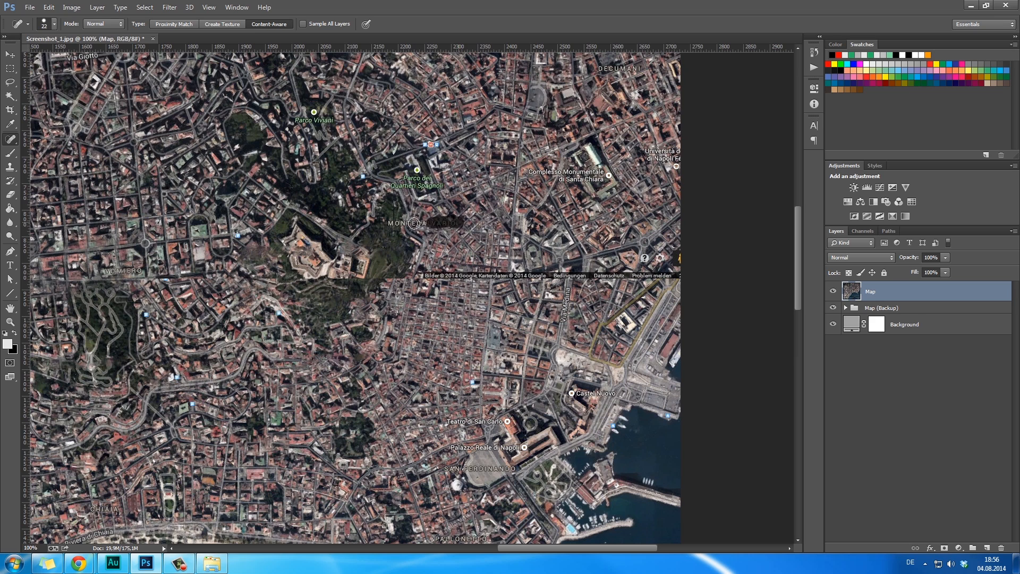
{"action": "left_click_drag", "start_coordinate": [407, 177], "coordinate": [405, 188]}
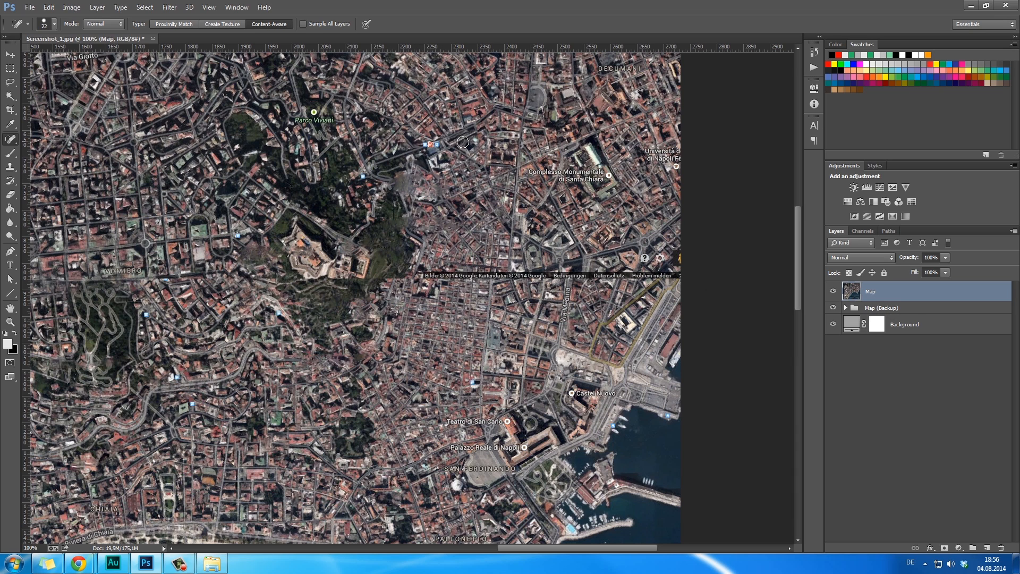
{"action": "left_click", "coordinate": [428, 141]}
{"action": "left_click_drag", "start_coordinate": [321, 122], "coordinate": [328, 122]}
{"action": "left_click_drag", "start_coordinate": [532, 171], "coordinate": [612, 174]}
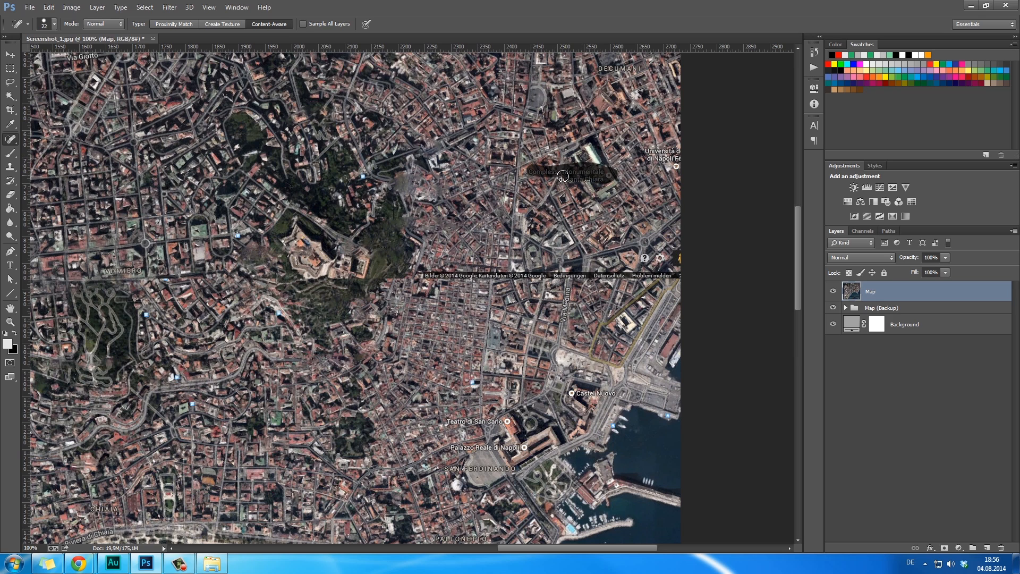
Heal away the Teatro di San Carlo, Palazzo Reale, San Ferdinando and Pallonetto labels near the eastern harbour.
{"action": "key", "text": "space"}
{"action": "mouse_move", "coordinate": [470, 494]}
{"action": "left_mouse_down"}
{"action": "mouse_move", "coordinate": [553, 376]}
{"action": "mouse_move", "coordinate": [676, 303]}
{"action": "mouse_move", "coordinate": [606, 283]}
{"action": "mouse_move", "coordinate": [653, 296]}
{"action": "mouse_move", "coordinate": [636, 312]}
{"action": "mouse_move", "coordinate": [620, 306]}
{"action": "left_mouse_up"}
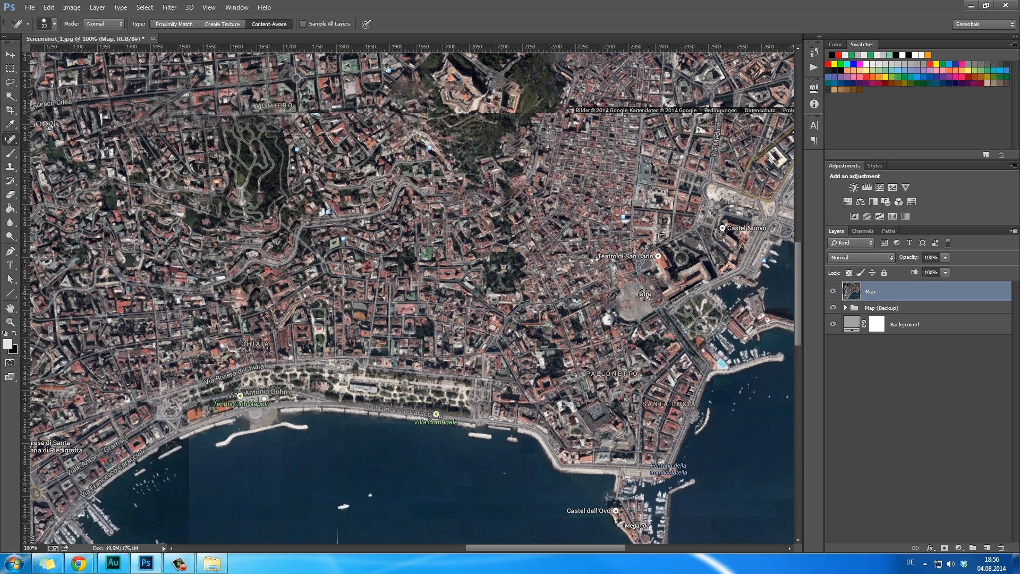
{"action": "left_click_drag", "start_coordinate": [626, 259], "coordinate": [667, 259]}
{"action": "left_click_drag", "start_coordinate": [644, 374], "coordinate": [582, 375]}
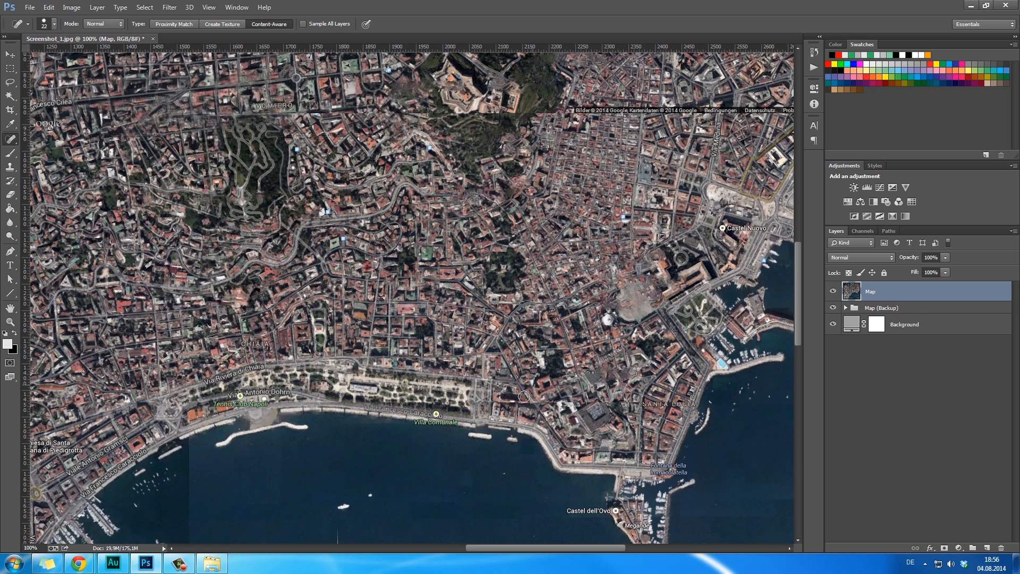
Heal away the Santa Maria di Piedigrotta, Sant'Antonio a Posillipo and Galleria di Posillipo labels and the nearby Google watermark.
{"action": "key", "text": "space"}
{"action": "mouse_move", "coordinate": [193, 410]}
{"action": "left_mouse_down"}
{"action": "mouse_move", "coordinate": [485, 350]}
{"action": "mouse_move", "coordinate": [595, 190]}
{"action": "left_mouse_up"}
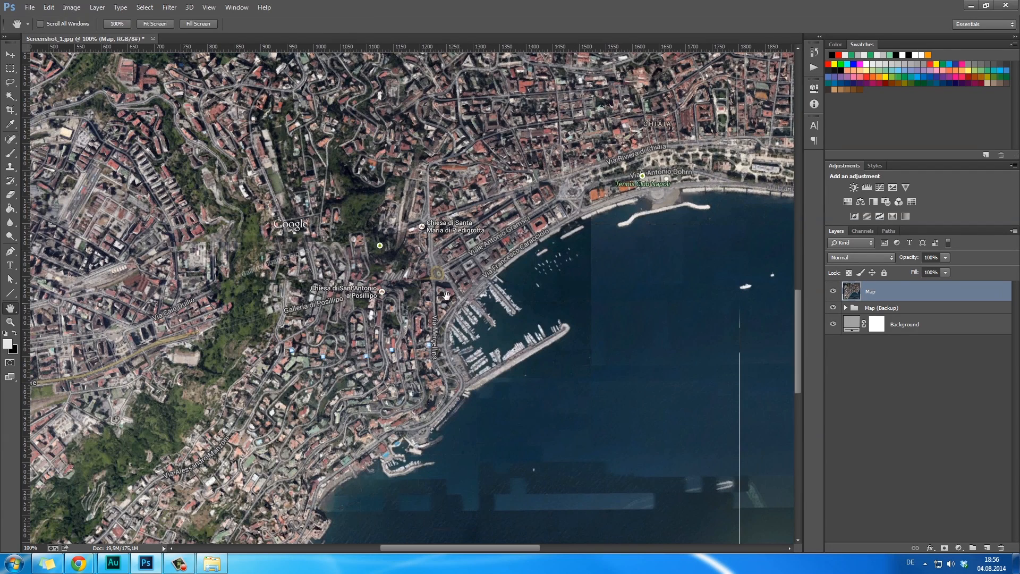
{"action": "mouse_move", "coordinate": [434, 228]}
{"action": "left_mouse_down"}
{"action": "mouse_move", "coordinate": [475, 222]}
{"action": "mouse_move", "coordinate": [471, 233]}
{"action": "mouse_move", "coordinate": [422, 227]}
{"action": "left_mouse_up"}
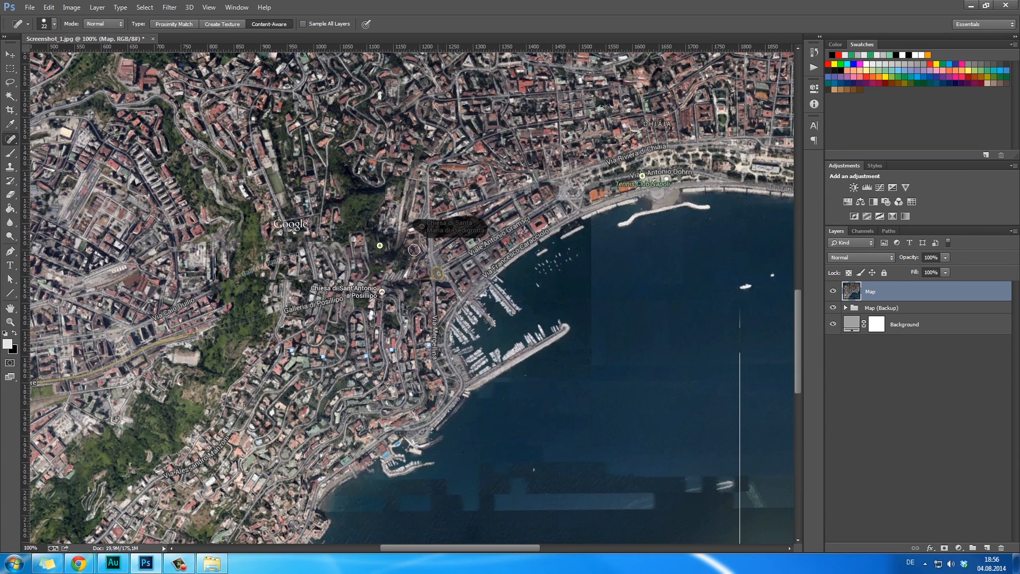
{"action": "mouse_move", "coordinate": [381, 292]}
{"action": "left_mouse_down"}
{"action": "mouse_move", "coordinate": [315, 286]}
{"action": "mouse_move", "coordinate": [383, 291]}
{"action": "mouse_move", "coordinate": [279, 308]}
{"action": "left_mouse_up"}
{"action": "left_click_drag", "start_coordinate": [272, 220], "coordinate": [267, 222]}
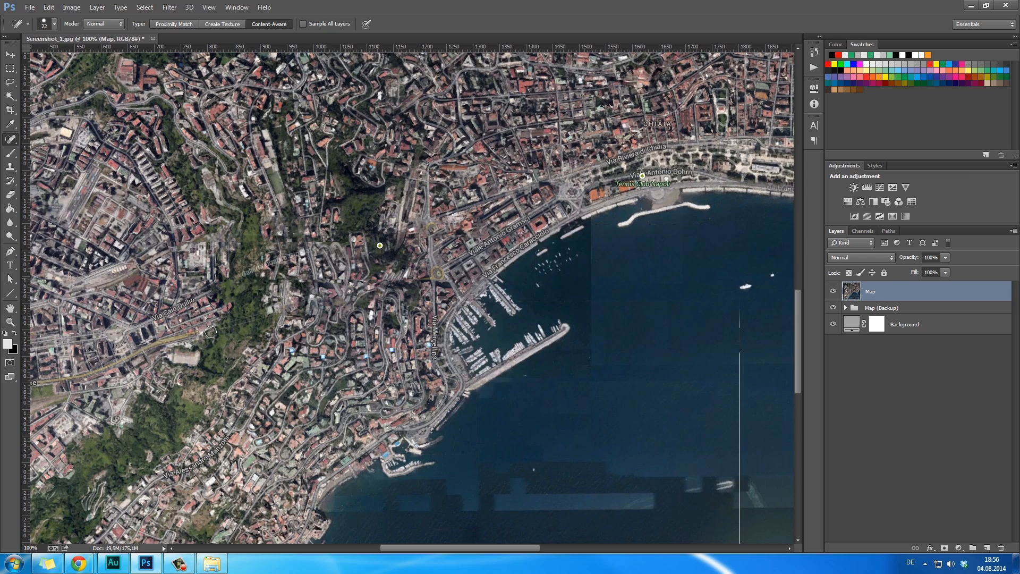
Heal away the street-name labels on the hillside along the southwestern coast.
{"action": "key", "text": "space"}
{"action": "left_click_drag", "start_coordinate": [173, 486], "coordinate": [381, 289]}
{"action": "key", "text": "space"}
{"action": "left_click_drag", "start_coordinate": [417, 441], "coordinate": [413, 308]}
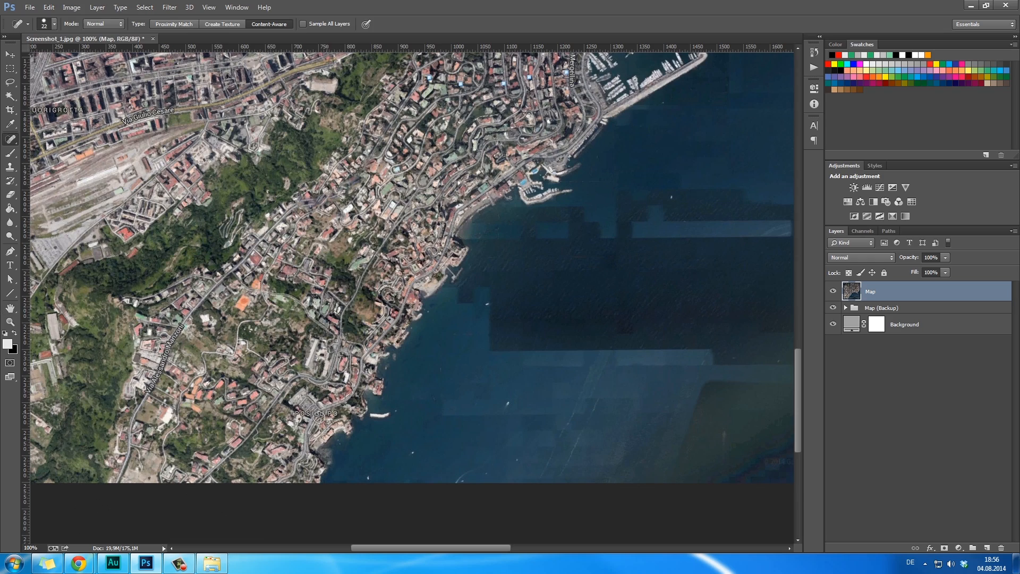
{"action": "left_click_drag", "start_coordinate": [338, 414], "coordinate": [296, 413]}
Heal away the Riviera di Chiaia, Antonio Dohrn, Tennis Club Napoli, Antonio Gramsci and Villa Comunale labels along the seafront.
{"action": "key", "text": "space"}
{"action": "mouse_move", "coordinate": [779, 57]}
{"action": "left_mouse_down"}
{"action": "mouse_move", "coordinate": [533, 229]}
{"action": "mouse_move", "coordinate": [468, 349]}
{"action": "left_mouse_up"}
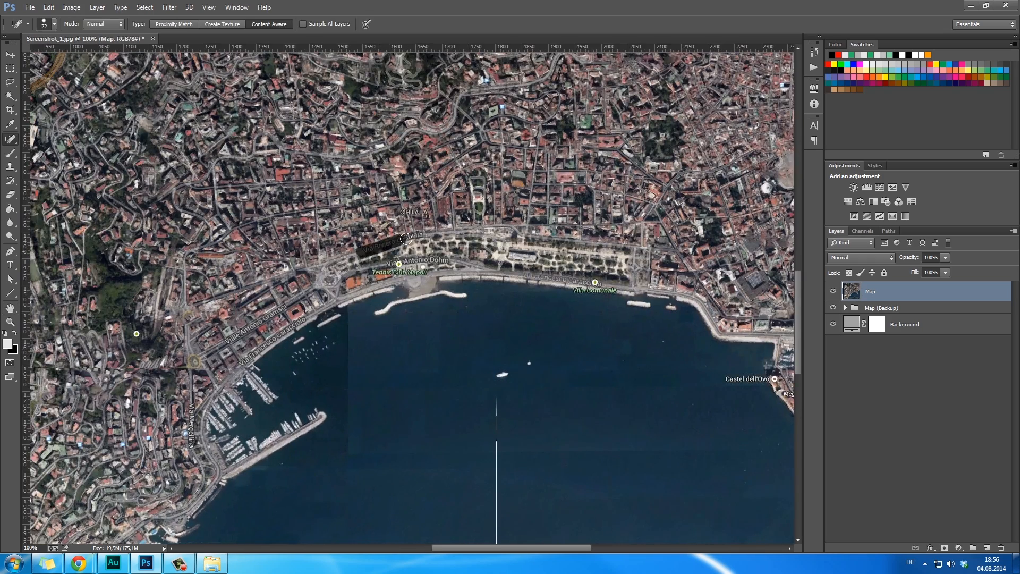
{"action": "left_click_drag", "start_coordinate": [428, 216], "coordinate": [397, 213]}
{"action": "left_click_drag", "start_coordinate": [389, 264], "coordinate": [453, 261]}
{"action": "left_click_drag", "start_coordinate": [377, 271], "coordinate": [375, 272]}
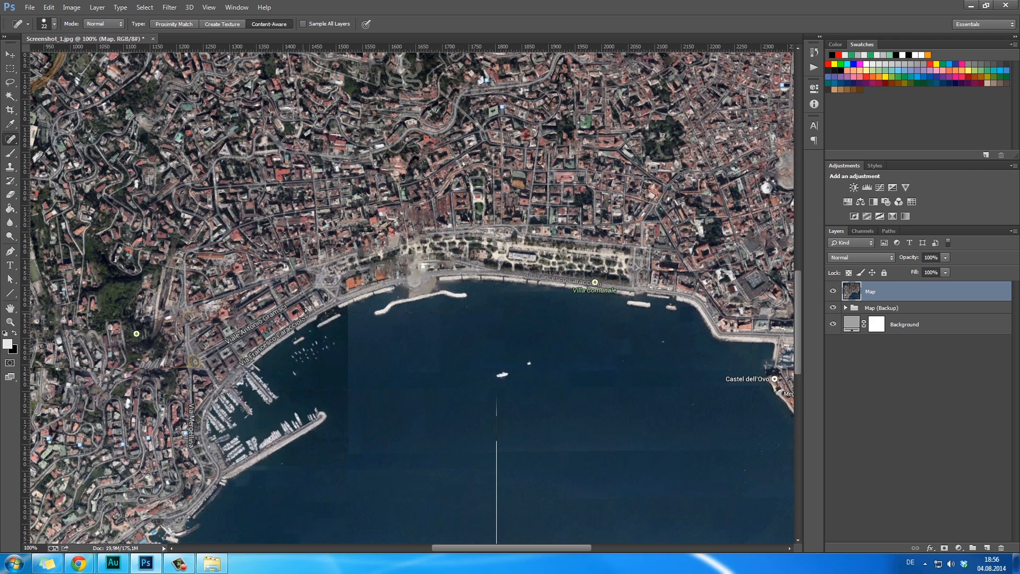
{"action": "left_click_drag", "start_coordinate": [261, 319], "coordinate": [224, 346]}
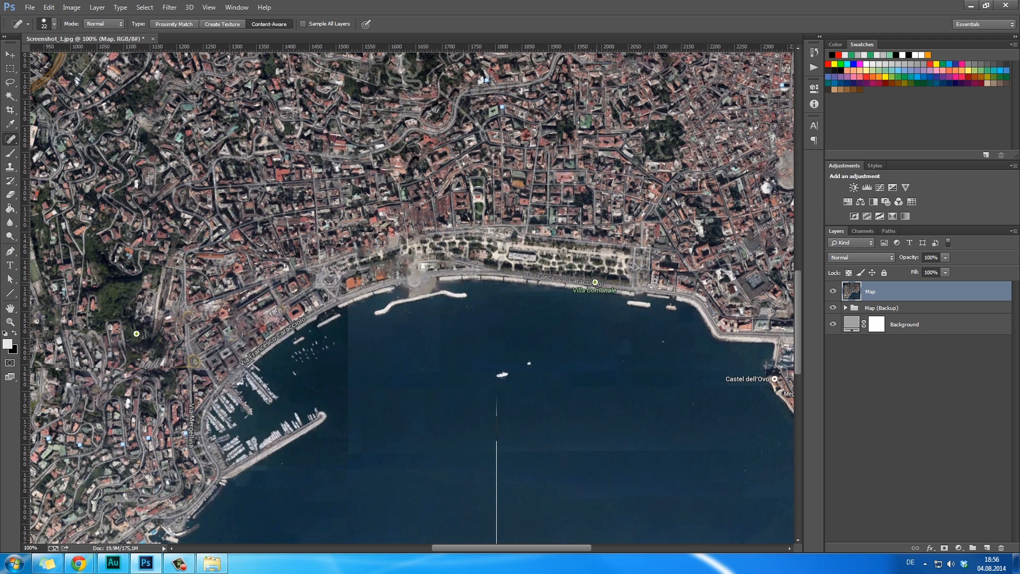
{"action": "mouse_move", "coordinate": [575, 291]}
{"action": "left_mouse_down"}
{"action": "mouse_move", "coordinate": [595, 282]}
{"action": "mouse_move", "coordinate": [522, 273]}
{"action": "left_mouse_up"}
Examine the city, western coastline and bay at reduced zoom for remaining labels and map overlays.
{"action": "key", "text": "space"}
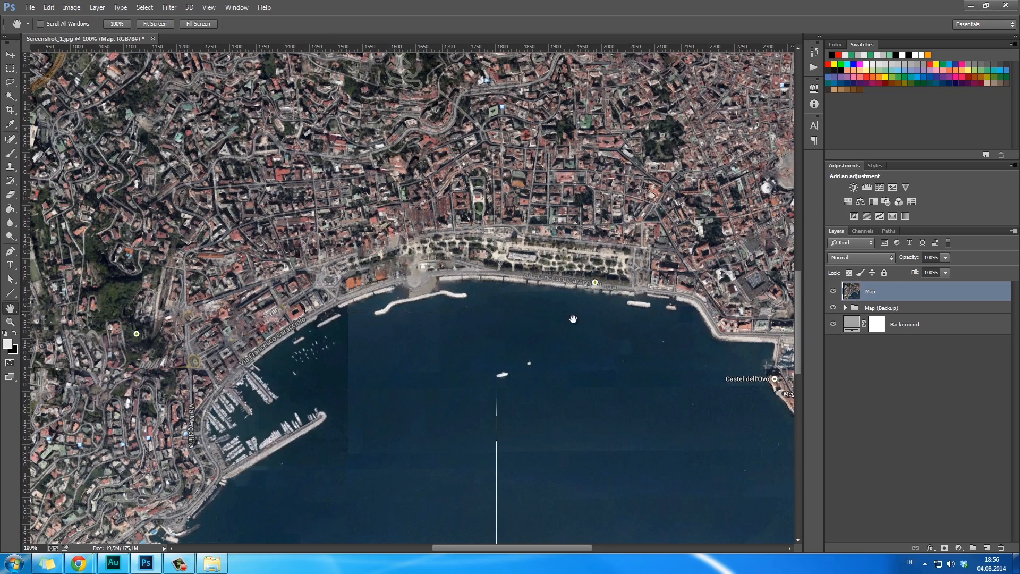
{"action": "left_click_drag", "start_coordinate": [571, 321], "coordinate": [366, 288]}
{"action": "left_click_drag", "start_coordinate": [400, 98], "coordinate": [499, 271]}
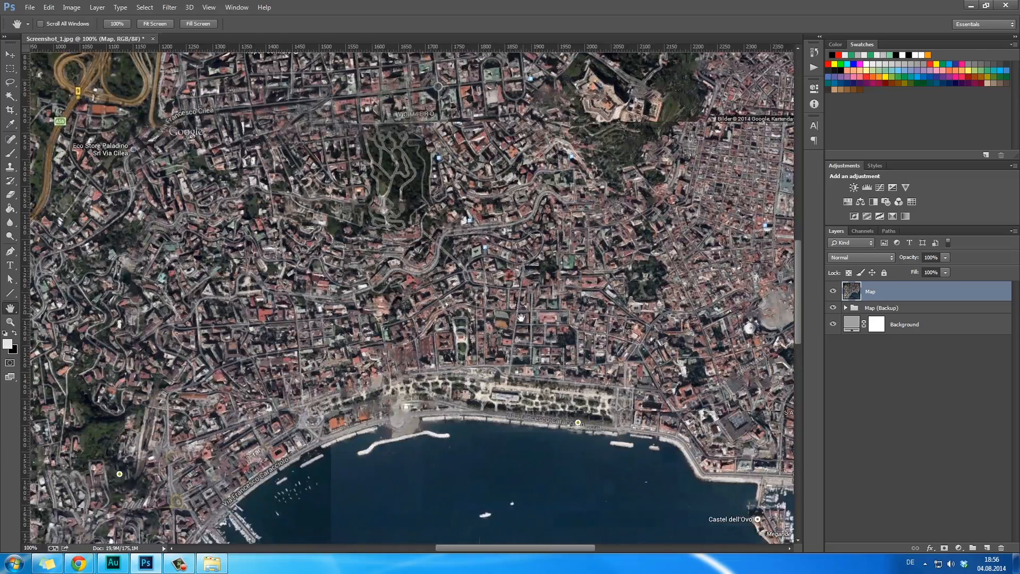
{"action": "key", "text": "ctrl+space"}
{"action": "mouse_move", "coordinate": [506, 360]}
{"action": "left_mouse_down"}
{"action": "mouse_move", "coordinate": [481, 360]}
{"action": "mouse_move", "coordinate": [491, 361]}
{"action": "left_mouse_up"}
{"action": "left_click_drag", "start_coordinate": [485, 410], "coordinate": [505, 331]}
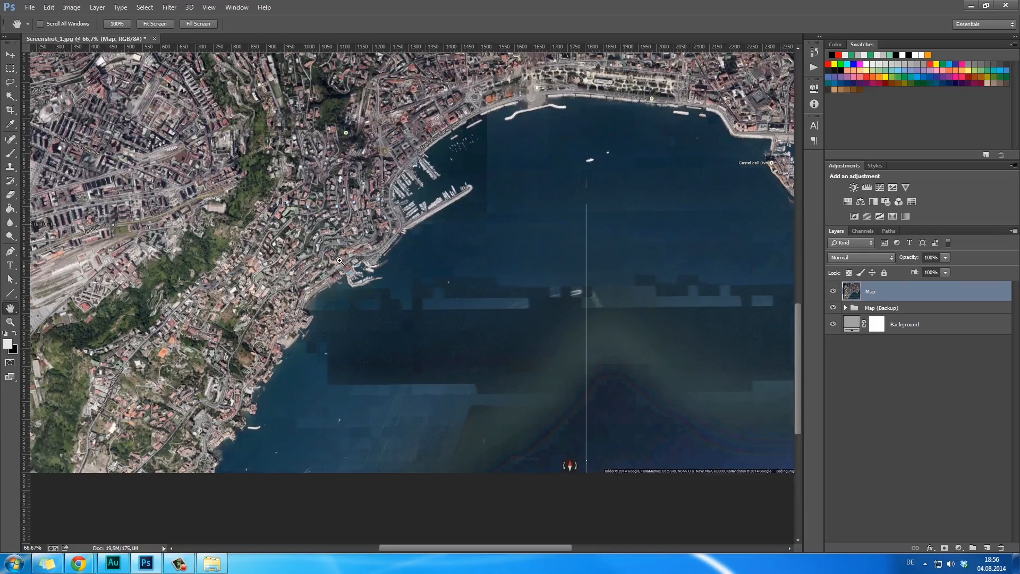
{"action": "mouse_move", "coordinate": [339, 260]}
{"action": "left_mouse_down"}
{"action": "mouse_move", "coordinate": [404, 263]}
{"action": "mouse_move", "coordinate": [336, 265]}
{"action": "left_mouse_up"}
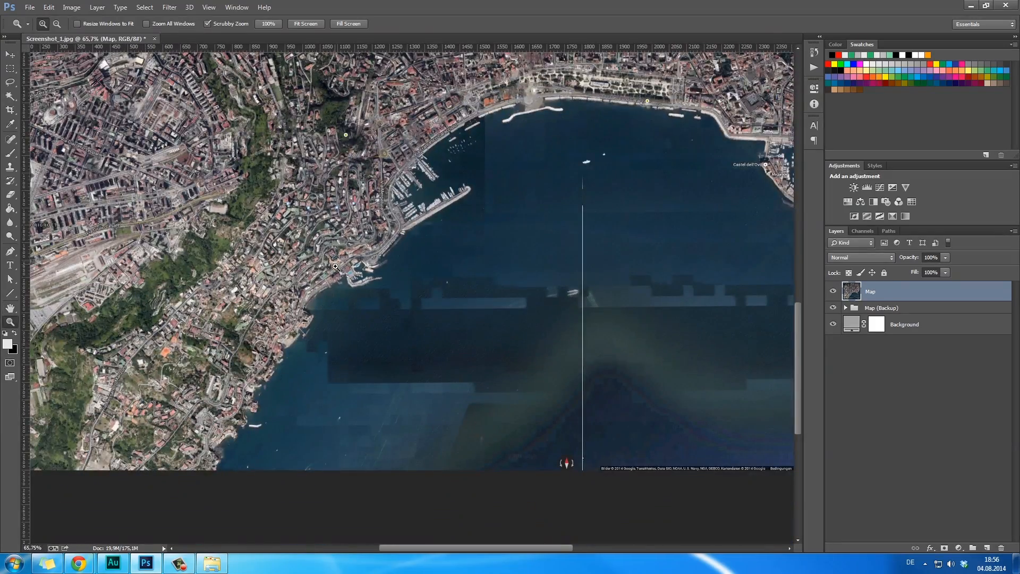
{"action": "left_click_drag", "start_coordinate": [489, 324], "coordinate": [446, 381]}
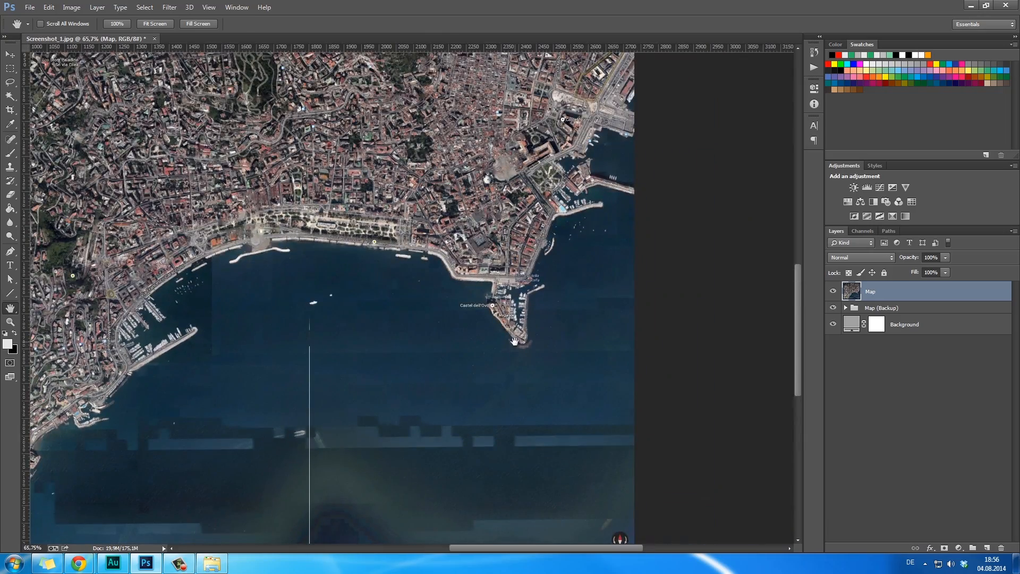
Heal away the Santa Lucia, Castel dell'Ovo, Megaride and Fontana della Immacolatella labels around the castle peninsula.
{"action": "left_click_drag", "start_coordinate": [516, 241], "coordinate": [567, 240]}
{"action": "mouse_move", "coordinate": [504, 217]}
{"action": "left_mouse_down"}
{"action": "mouse_move", "coordinate": [629, 218]}
{"action": "mouse_move", "coordinate": [124, 218]}
{"action": "left_mouse_up"}
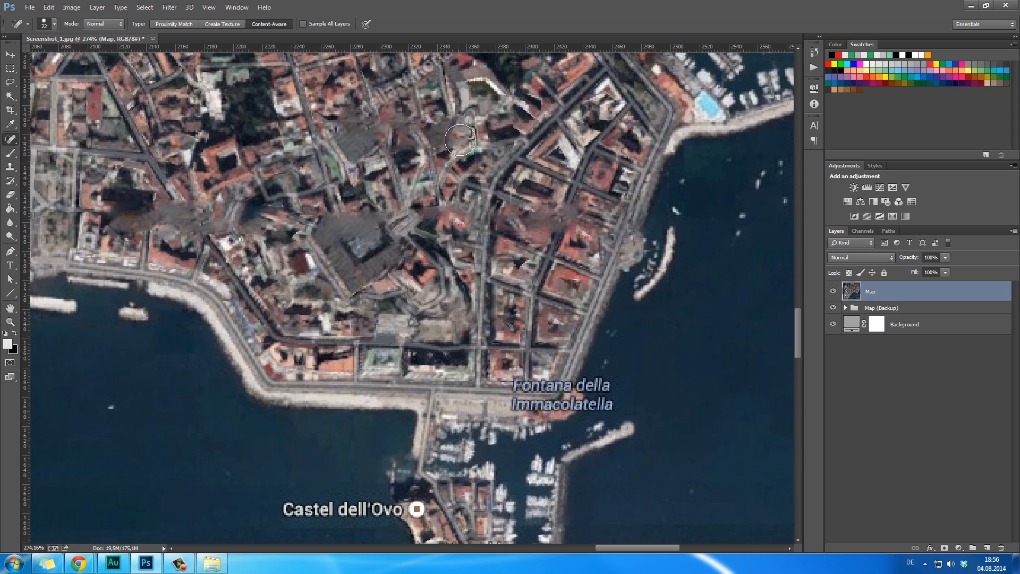
{"action": "scroll", "coordinate": [479, 298], "scroll_direction": "down", "scroll_amount": 5}
{"action": "key", "text": "z"}
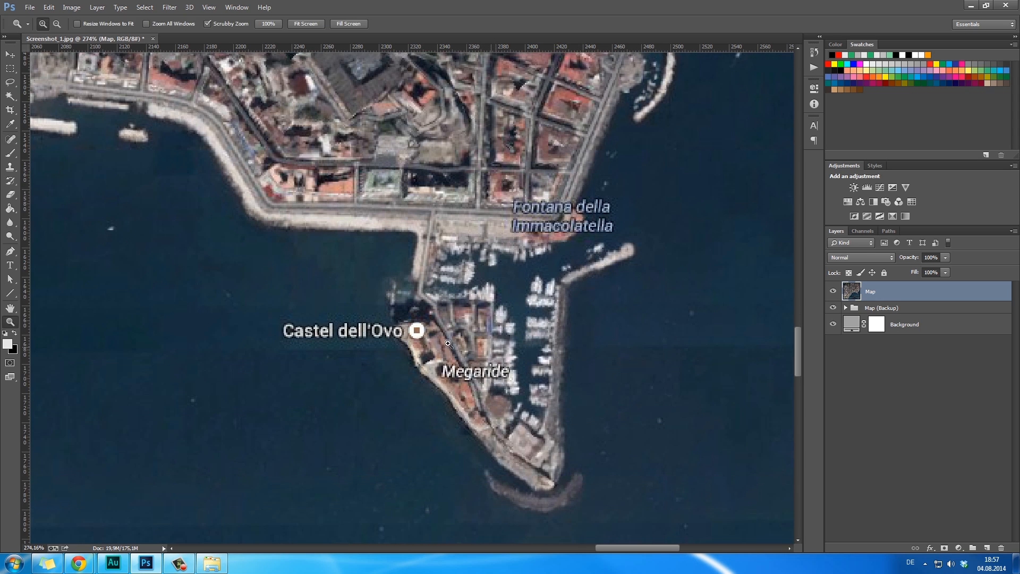
{"action": "key", "text": "j"}
{"action": "left_click_drag", "start_coordinate": [282, 331], "coordinate": [385, 335]}
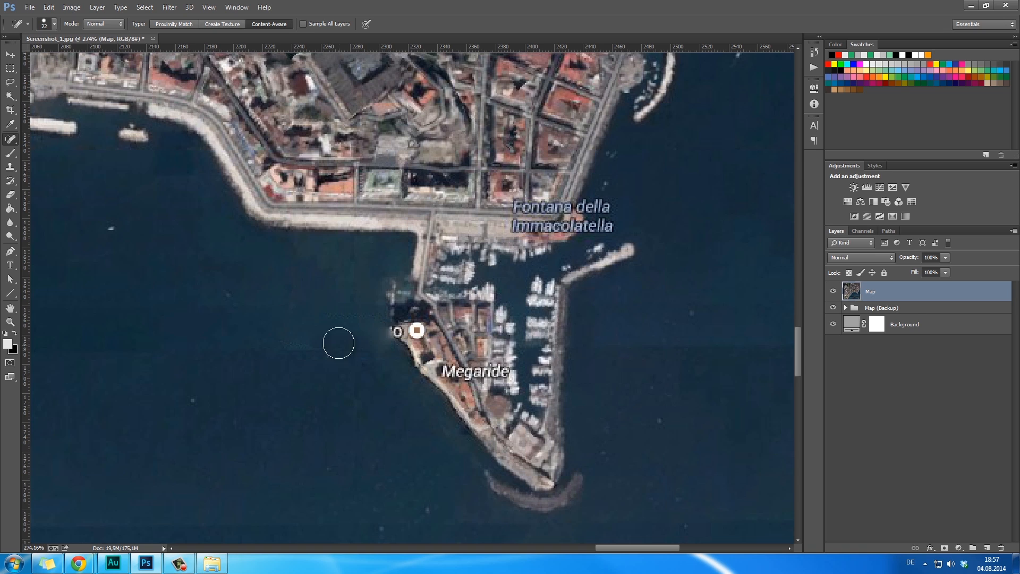
{"action": "left_click", "coordinate": [394, 332]}
{"action": "left_click_drag", "start_coordinate": [441, 371], "coordinate": [518, 373]}
{"action": "left_click_drag", "start_coordinate": [510, 213], "coordinate": [569, 224]}
{"action": "mouse_move", "coordinate": [590, 216]}
{"action": "left_mouse_down"}
{"action": "mouse_move", "coordinate": [608, 218]}
{"action": "mouse_move", "coordinate": [585, 218]}
{"action": "left_mouse_up"}
Heal away remaining small place labels in the city area inland of the bay.
{"action": "key", "text": "z"}
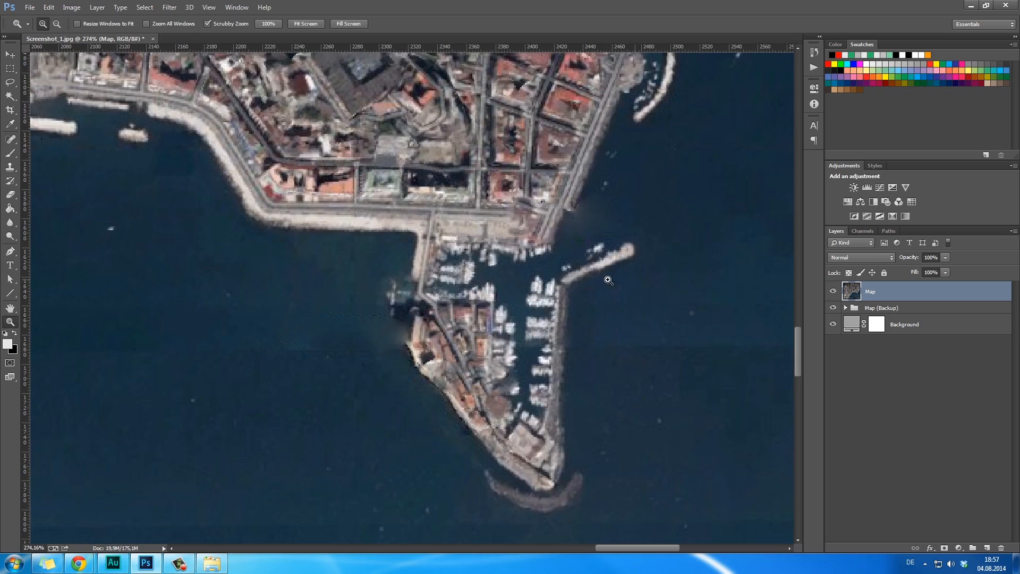
{"action": "left_click_drag", "start_coordinate": [653, 282], "coordinate": [565, 287]}
{"action": "left_click", "coordinate": [565, 288]}
{"action": "key", "text": "h"}
{"action": "left_click_drag", "start_coordinate": [596, 318], "coordinate": [648, 462]}
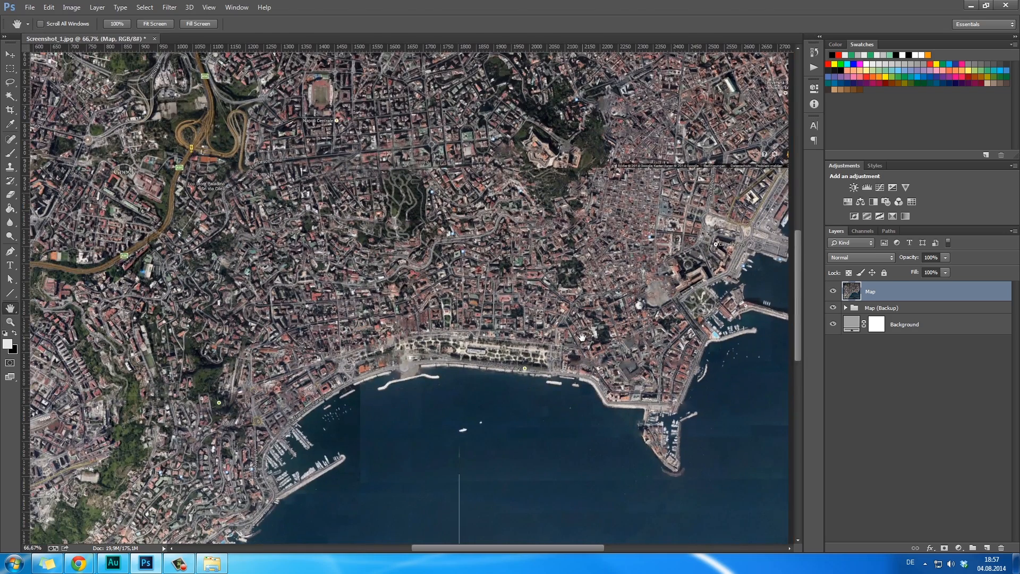
{"action": "left_click_drag", "start_coordinate": [406, 454], "coordinate": [519, 305]}
{"action": "key", "text": "z"}
{"action": "mouse_move", "coordinate": [396, 267]}
{"action": "left_mouse_down"}
{"action": "mouse_move", "coordinate": [465, 268]}
{"action": "mouse_move", "coordinate": [383, 292]}
{"action": "mouse_move", "coordinate": [379, 335]}
{"action": "left_mouse_up"}
{"action": "key", "text": "j"}
{"action": "key", "text": "h"}
{"action": "mouse_move", "coordinate": [566, 239]}
{"action": "left_mouse_down"}
{"action": "mouse_move", "coordinate": [468, 323]}
{"action": "mouse_move", "coordinate": [432, 316]}
{"action": "left_mouse_up"}
{"action": "key", "text": "j"}
{"action": "right_click", "coordinate": [432, 309]}
{"action": "mouse_move", "coordinate": [392, 263]}
{"action": "left_mouse_down"}
{"action": "mouse_move", "coordinate": [528, 162]}
{"action": "mouse_move", "coordinate": [449, 148]}
{"action": "mouse_move", "coordinate": [439, 169]}
{"action": "left_mouse_up"}
Inspect the whole map, from the northern districts down to the bay, for leftover labels and markers.
{"action": "key", "text": "z"}
{"action": "left_click_drag", "start_coordinate": [570, 250], "coordinate": [522, 273]}
{"action": "key", "text": "h"}
{"action": "left_click_drag", "start_coordinate": [604, 336], "coordinate": [431, 286]}
{"action": "left_click_drag", "start_coordinate": [513, 283], "coordinate": [592, 455]}
{"action": "left_click_drag", "start_coordinate": [435, 214], "coordinate": [400, 252]}
{"action": "left_click_drag", "start_coordinate": [543, 149], "coordinate": [527, 250]}
{"action": "left_click_drag", "start_coordinate": [313, 160], "coordinate": [415, 241]}
{"action": "left_click_drag", "start_coordinate": [631, 535], "coordinate": [478, 387]}
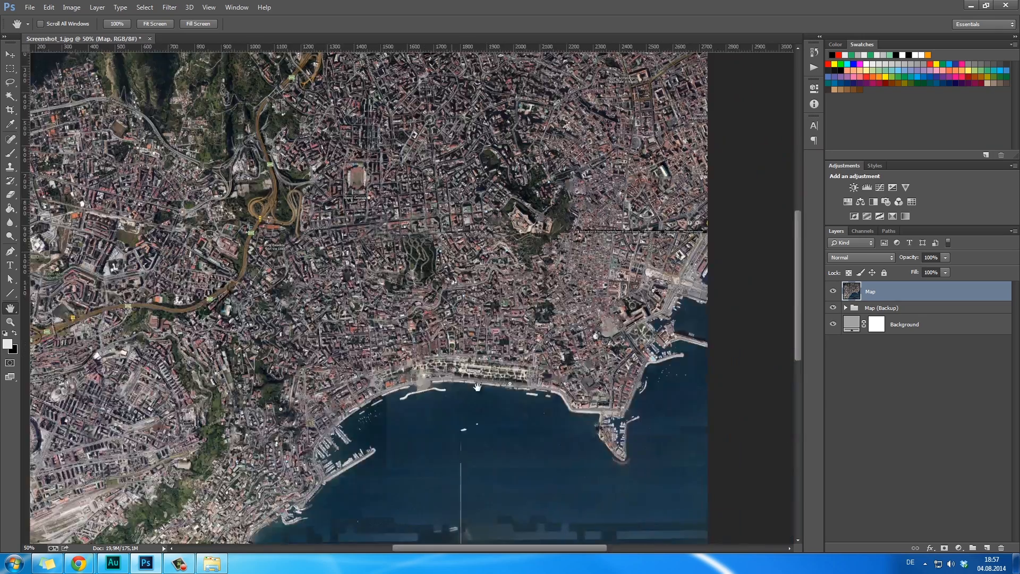
{"action": "left_click_drag", "start_coordinate": [390, 228], "coordinate": [440, 347]}
{"action": "key", "text": "z"}
{"action": "left_click_drag", "start_coordinate": [365, 269], "coordinate": [425, 17]}
{"action": "key", "text": "h"}
{"action": "left_click_drag", "start_coordinate": [512, 473], "coordinate": [479, 255]}
Heal away the Villa Comunale marker on the seafront promenade with the Spot Healing Brush.
{"action": "key", "text": "z"}
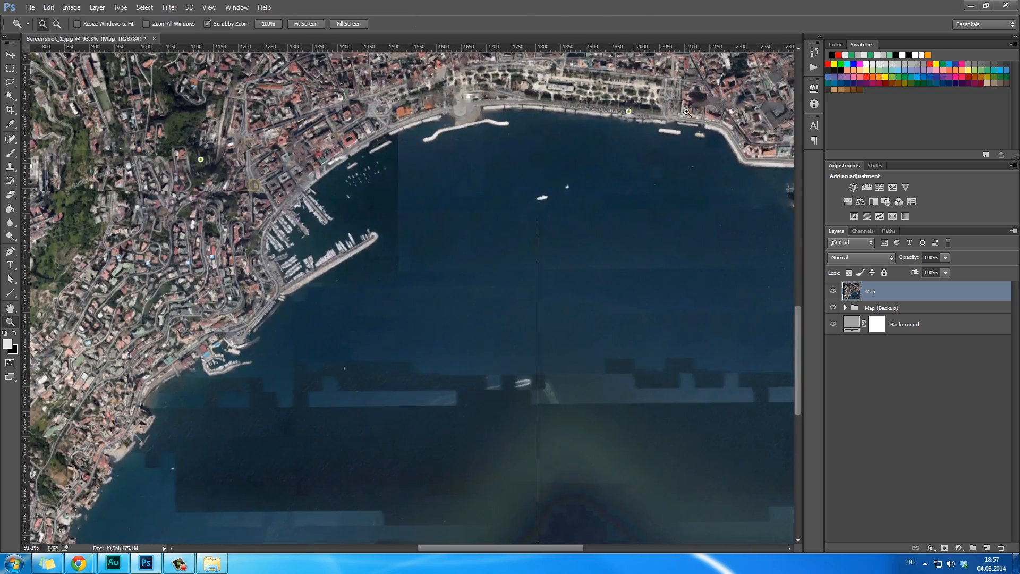
{"action": "key", "text": "space"}
{"action": "left_click_drag", "start_coordinate": [620, 159], "coordinate": [538, 279]}
{"action": "mouse_move", "coordinate": [548, 231]}
{"action": "left_mouse_down"}
{"action": "mouse_move", "coordinate": [576, 231]}
{"action": "mouse_move", "coordinate": [417, 217]}
{"action": "left_mouse_up"}
{"action": "key", "text": "j"}
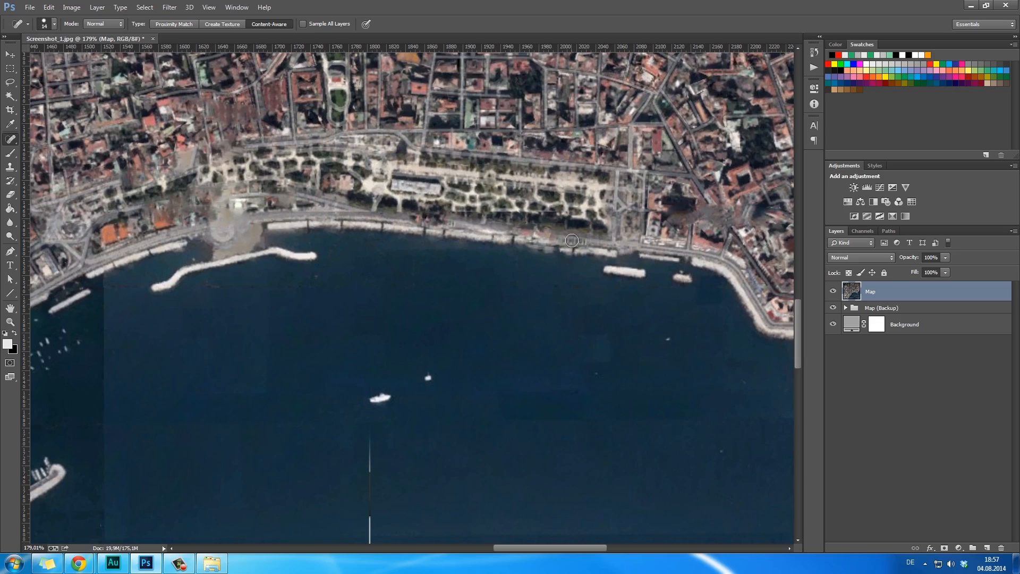
Set the Spot Healing Brush size to 50 px and heal away the white vertical line and overlays in the bay.
{"action": "key", "text": "z"}
{"action": "left_click_drag", "start_coordinate": [571, 295], "coordinate": [491, 311]}
{"action": "key", "text": "space"}
{"action": "left_click_drag", "start_coordinate": [489, 396], "coordinate": [479, 245]}
{"action": "left_click_drag", "start_coordinate": [527, 321], "coordinate": [537, 321]}
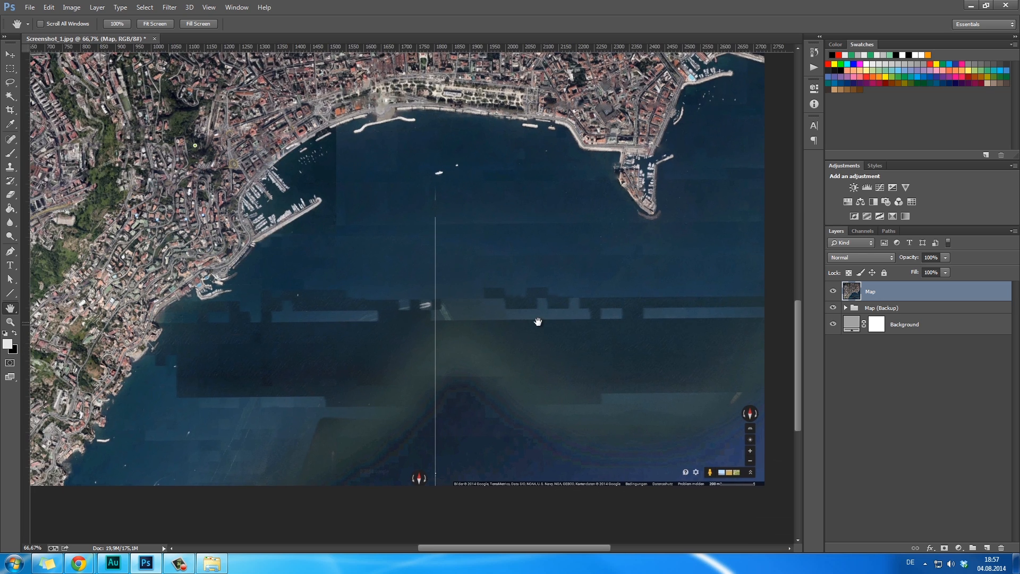
{"action": "key", "text": "j"}
{"action": "right_click", "coordinate": [511, 338]}
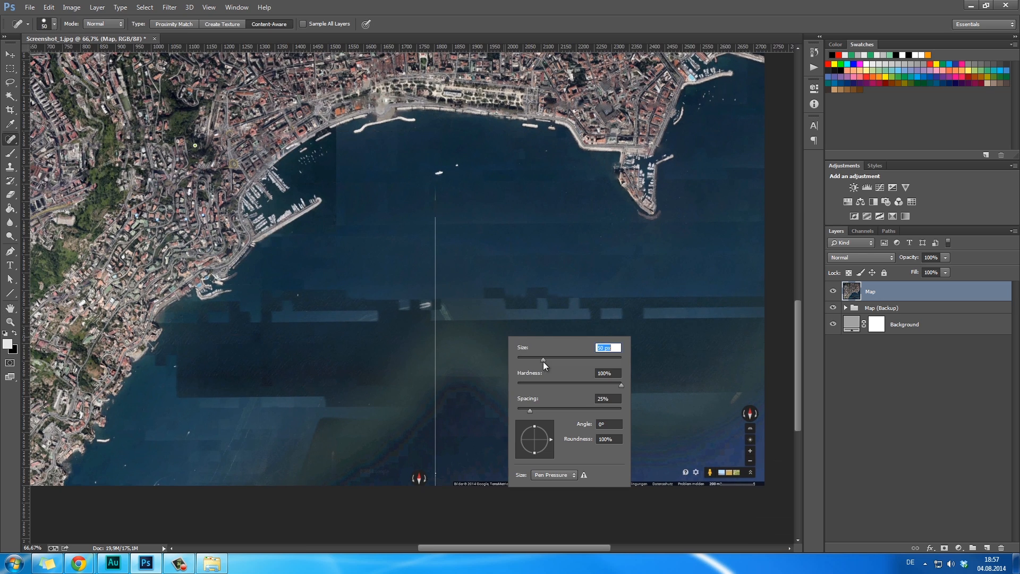
{"action": "mouse_move", "coordinate": [434, 184]}
{"action": "left_mouse_down"}
{"action": "mouse_move", "coordinate": [424, 499]}
{"action": "mouse_move", "coordinate": [405, 483]}
{"action": "mouse_move", "coordinate": [760, 480]}
{"action": "mouse_move", "coordinate": [758, 409]}
{"action": "mouse_move", "coordinate": [747, 455]}
{"action": "mouse_move", "coordinate": [755, 482]}
{"action": "mouse_move", "coordinate": [702, 470]}
{"action": "left_mouse_up"}
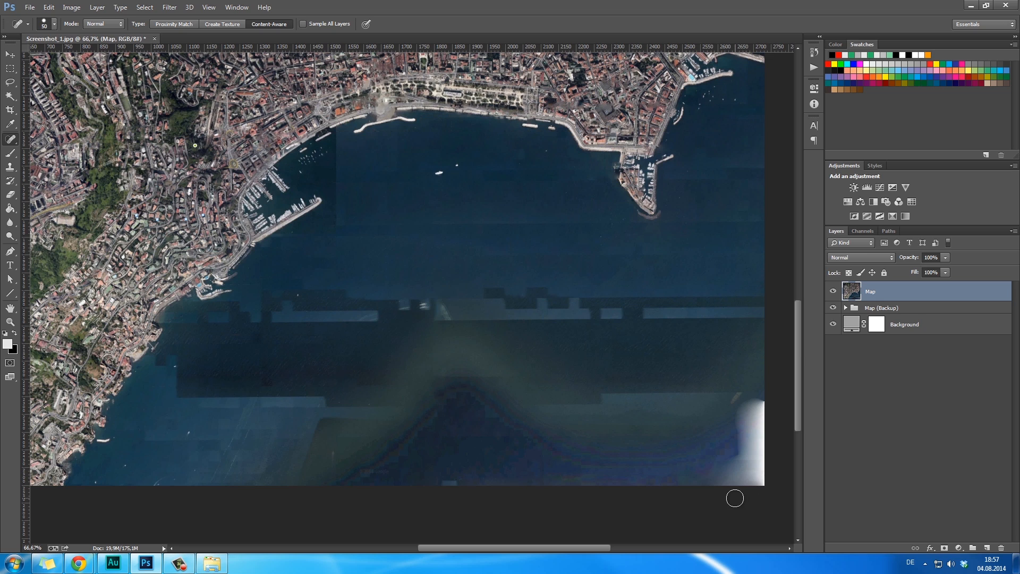
Undo the last heal over the map controls and choose the Clone Stamp with a 118 px brush.
{"action": "key", "text": "ctrl+z"}
{"action": "key", "text": "s"}
{"action": "right_click", "coordinate": [692, 458]}
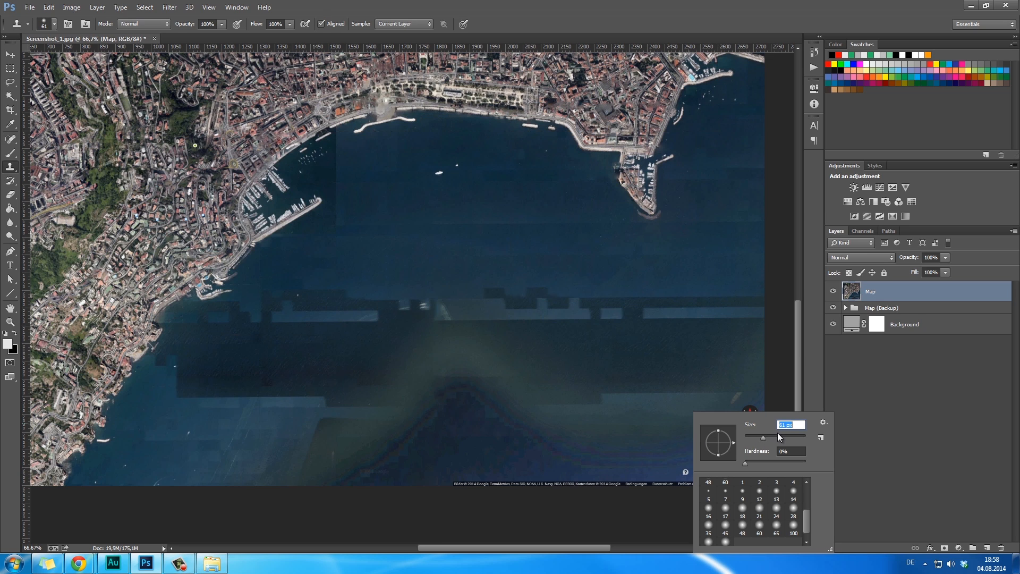
{"action": "left_click", "coordinate": [737, 50]}
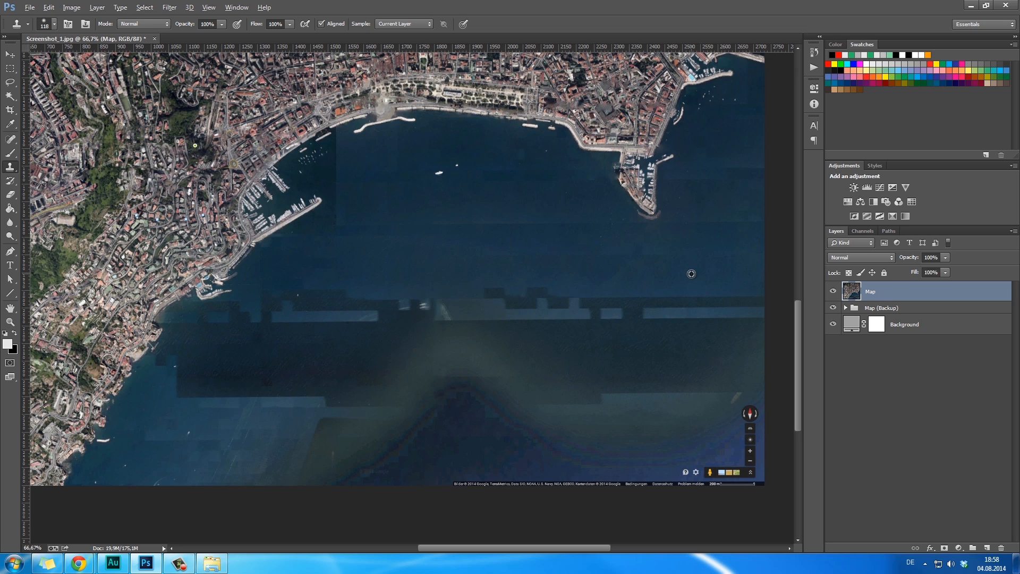
Clone sea water over the compass, zoom controls, icons and copyright strip in the map's lower-right corner with the Clone Stamp.
{"action": "left_click", "coordinate": [749, 411]}
{"action": "key", "text": "ctrl+z"}
{"action": "left_click_drag", "start_coordinate": [750, 405], "coordinate": [746, 469]}
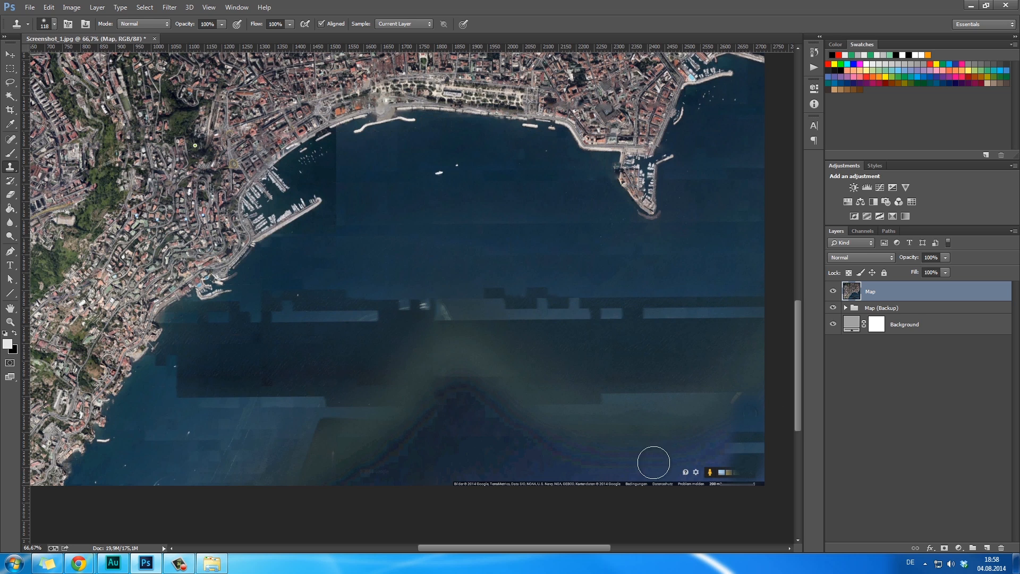
{"action": "left_click", "coordinate": [652, 419], "text": "alt"}
{"action": "mouse_move", "coordinate": [690, 471]}
{"action": "left_mouse_down"}
{"action": "mouse_move", "coordinate": [722, 472]}
{"action": "mouse_move", "coordinate": [575, 496]}
{"action": "left_mouse_up"}
{"action": "left_click_drag", "start_coordinate": [492, 481], "coordinate": [682, 489]}
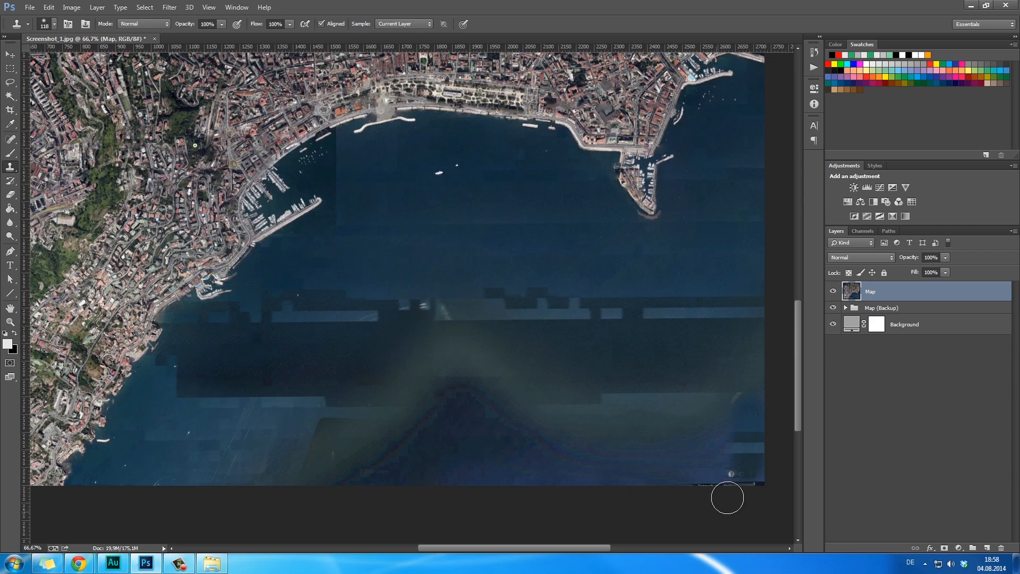
{"action": "mouse_move", "coordinate": [683, 485]}
{"action": "left_mouse_down"}
{"action": "mouse_move", "coordinate": [724, 480]}
{"action": "mouse_move", "coordinate": [748, 420]}
{"action": "left_mouse_up"}
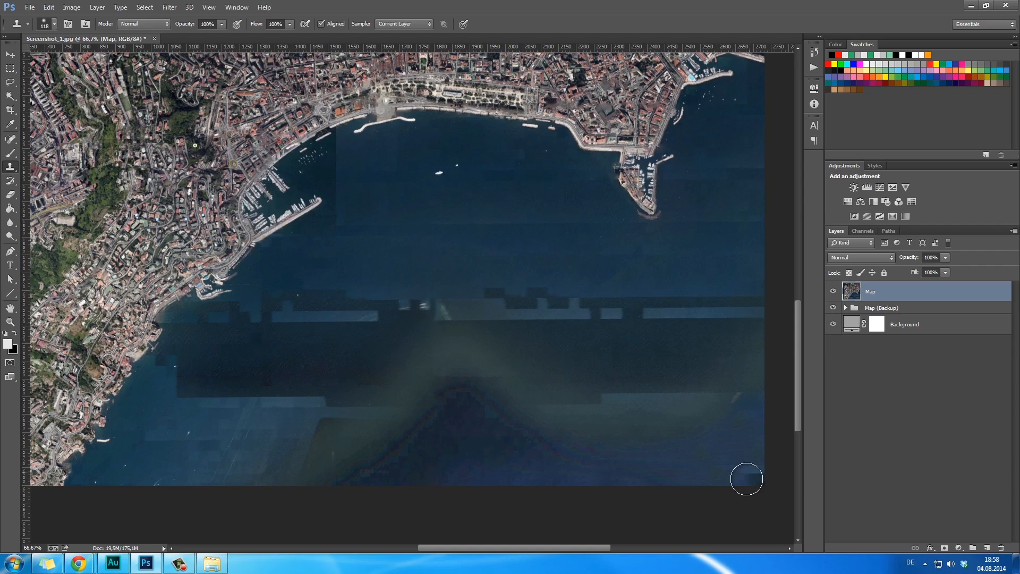
Save the layered document in Photoshop PSD format under the name Map.
{"action": "key", "text": "ctrl+space"}
{"action": "left_click_drag", "start_coordinate": [716, 462], "coordinate": [690, 462]}
{"action": "key", "text": "space"}
{"action": "left_click_drag", "start_coordinate": [505, 451], "coordinate": [553, 421]}
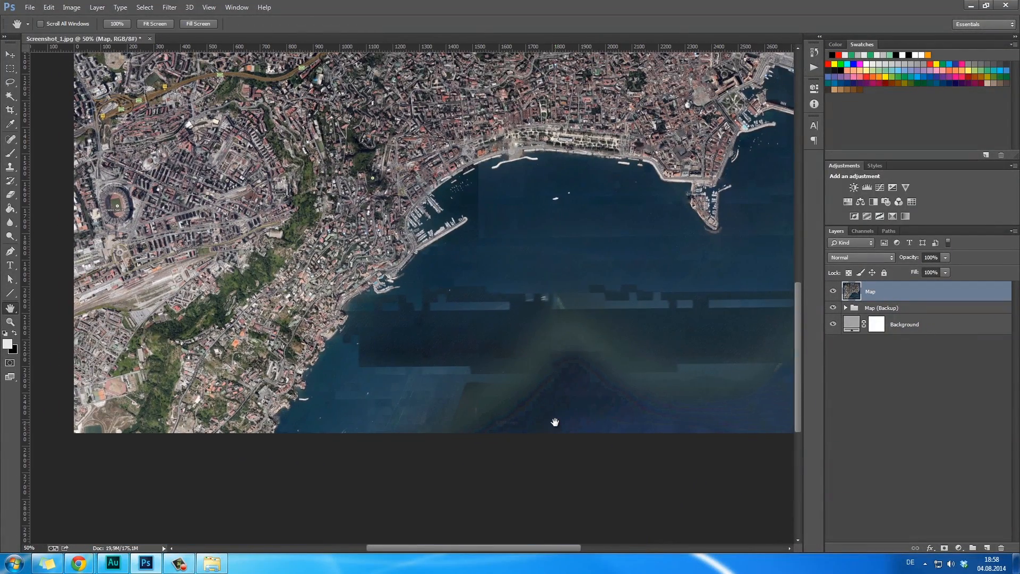
{"action": "key", "text": "ctrl+shift+s"}
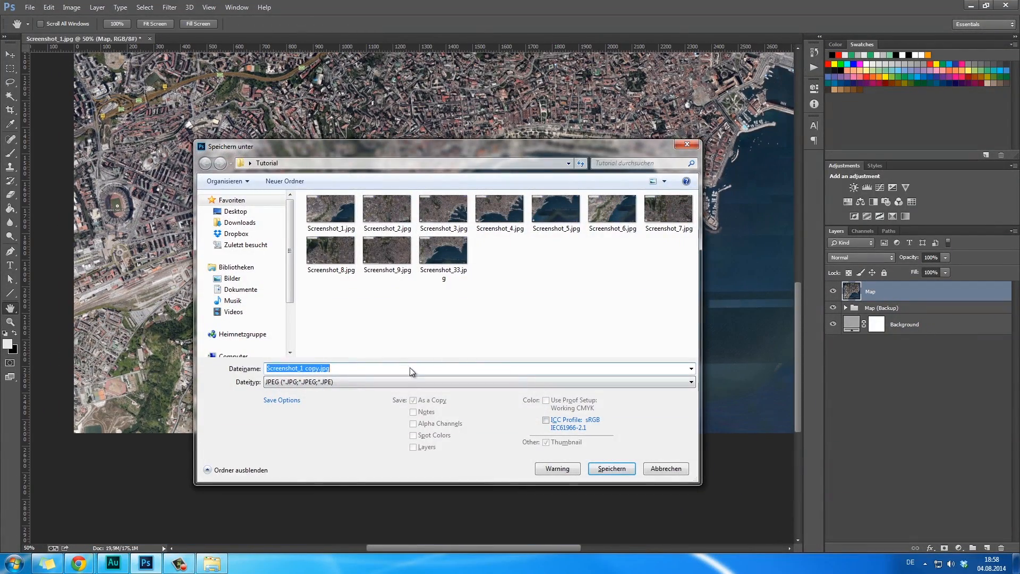
{"action": "left_click", "coordinate": [319, 381]}
{"action": "left_click", "coordinate": [282, 389]}
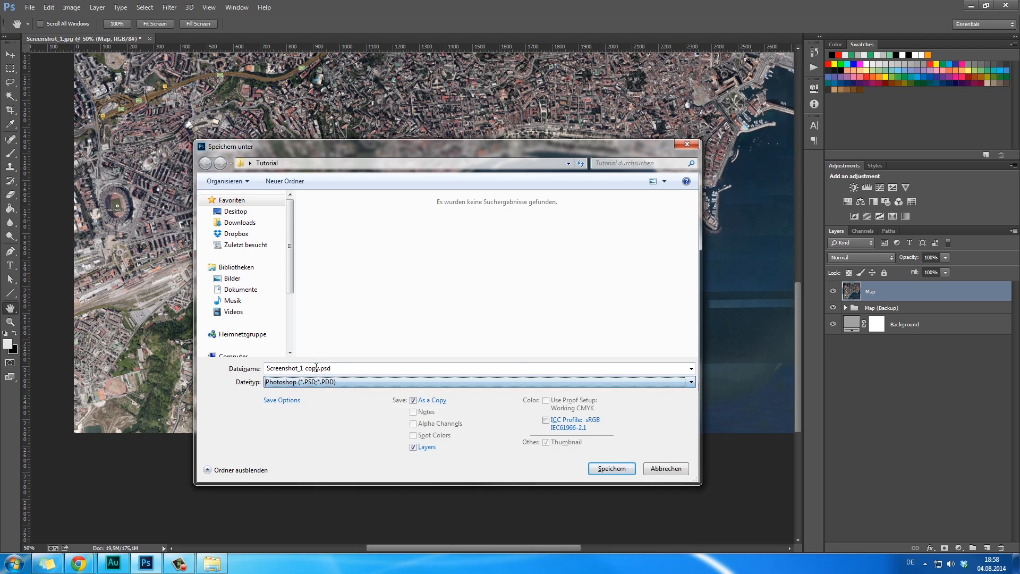
{"action": "type", "text": "Map"}
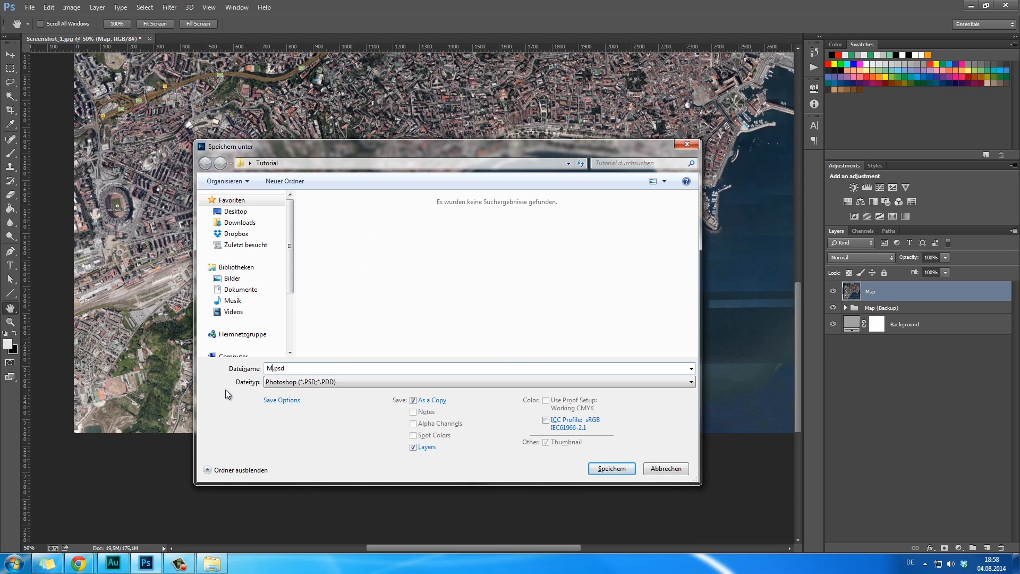
{"action": "key", "text": "Return"}
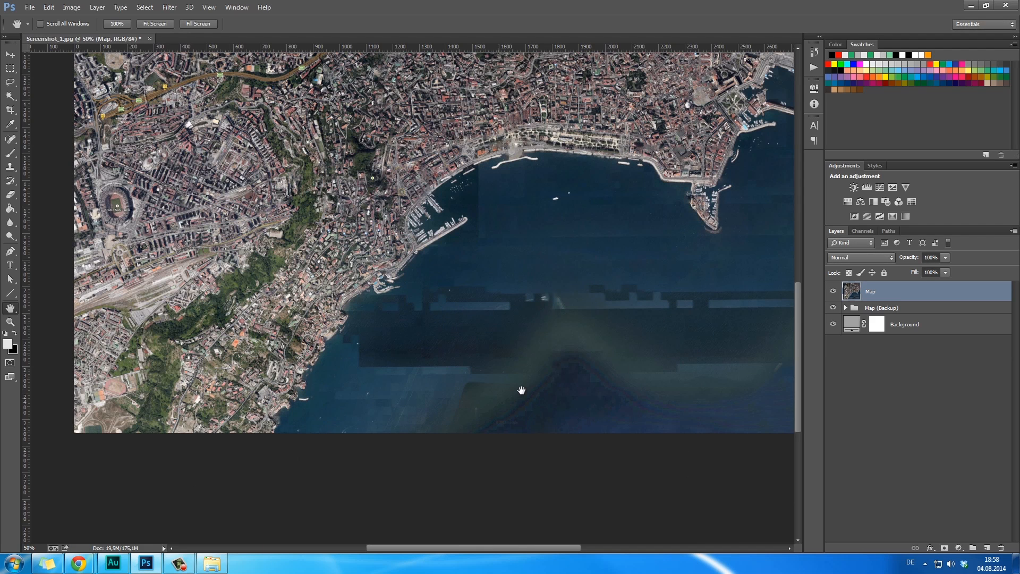
Set the Spot Healing Brush size to 83 px and heal the tile seam in the western part of the bay.
{"action": "left_click_drag", "start_coordinate": [521, 392], "coordinate": [452, 391]}
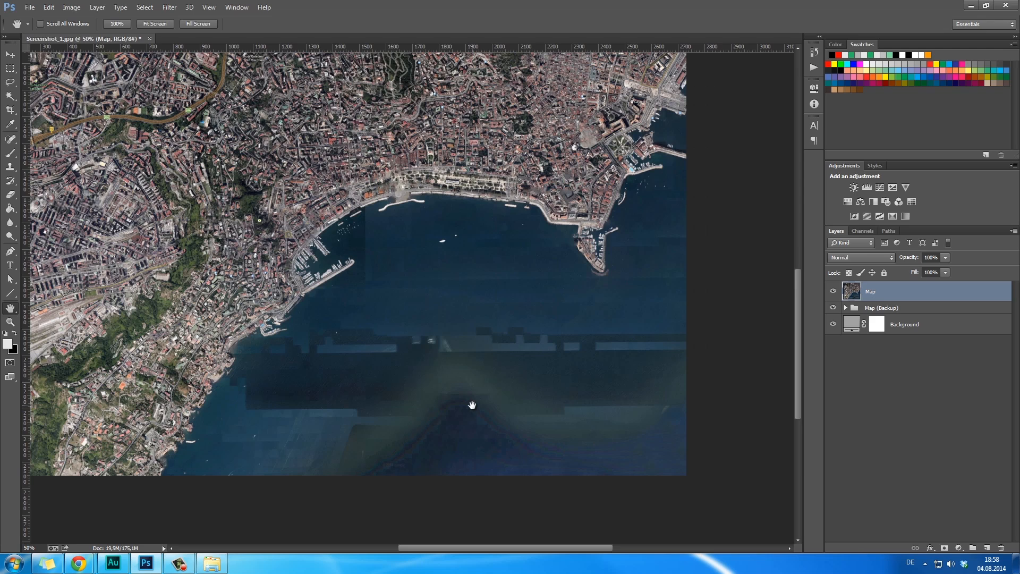
{"action": "key", "text": "j"}
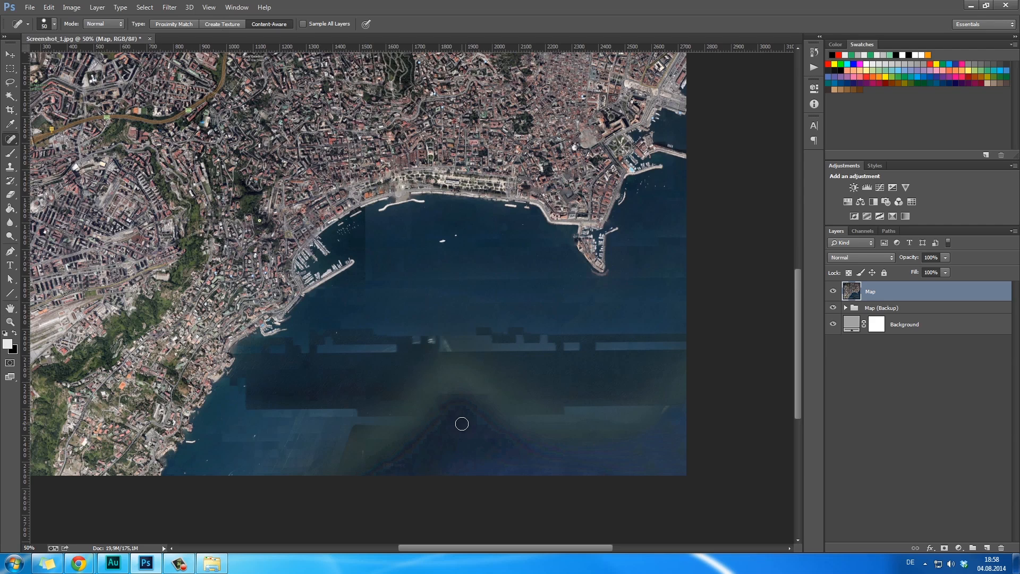
{"action": "right_click", "coordinate": [411, 317]}
{"action": "left_click_drag", "start_coordinate": [461, 341], "coordinate": [468, 341]}
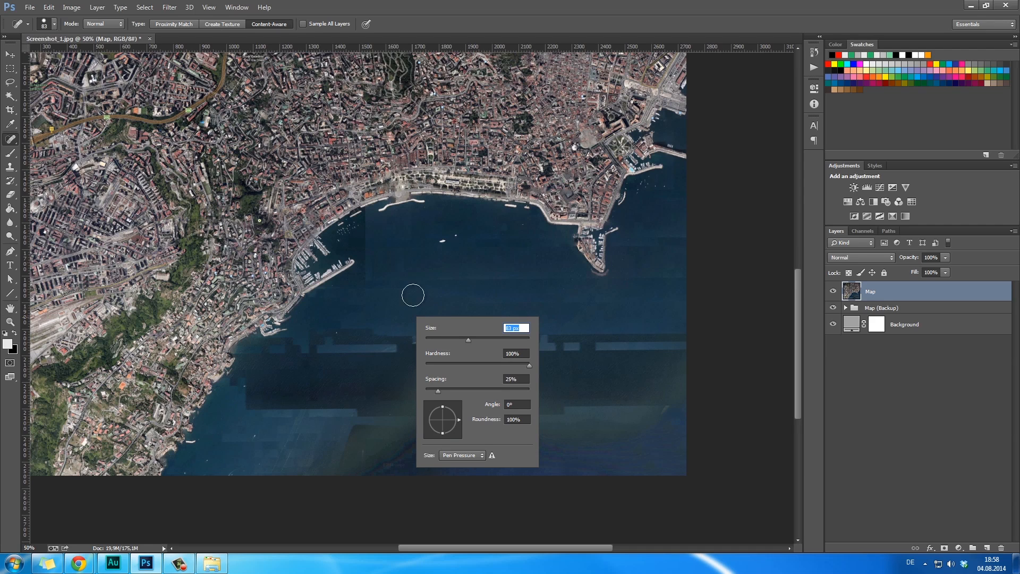
{"action": "mouse_move", "coordinate": [374, 272]}
{"action": "left_mouse_down"}
{"action": "mouse_move", "coordinate": [370, 225]}
{"action": "mouse_move", "coordinate": [442, 241]}
{"action": "left_mouse_up"}
Heal the horizontal tile seams across the open water in the middle of the bay with the Spot Healing Brush.
{"action": "key", "text": "z"}
{"action": "key", "text": "h"}
{"action": "mouse_move", "coordinate": [610, 266]}
{"action": "left_mouse_down"}
{"action": "mouse_move", "coordinate": [393, 320]}
{"action": "mouse_move", "coordinate": [474, 280]}
{"action": "left_mouse_up"}
{"action": "key", "text": "z"}
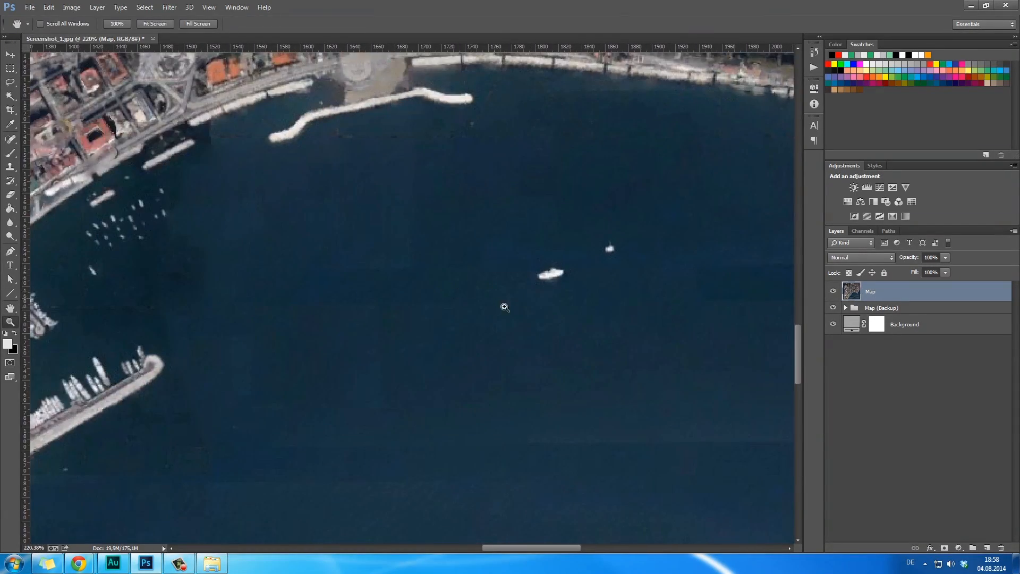
{"action": "left_click", "coordinate": [507, 308], "text": "alt"}
{"action": "left_click", "coordinate": [509, 309], "text": "alt"}
{"action": "left_click", "coordinate": [510, 340]}
{"action": "key", "text": "h"}
{"action": "left_click_drag", "start_coordinate": [496, 337], "coordinate": [421, 370]}
{"action": "key", "text": "z"}
{"action": "left_click", "coordinate": [511, 382], "text": "alt"}
{"action": "left_click", "coordinate": [505, 384], "text": "alt"}
{"action": "left_click", "coordinate": [495, 387], "text": "alt"}
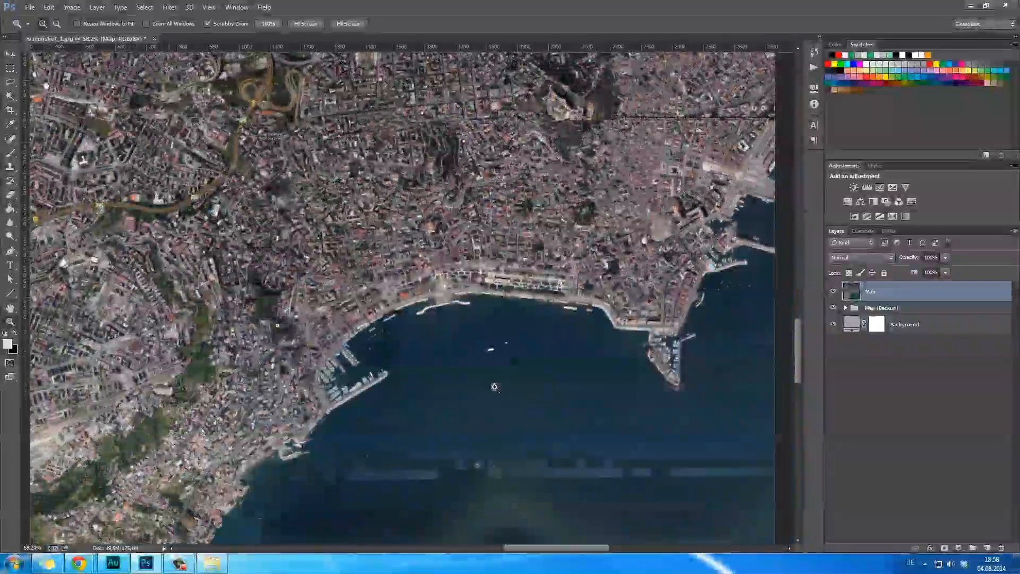
{"action": "left_click", "coordinate": [505, 389]}
{"action": "left_click", "coordinate": [506, 390]}
{"action": "key", "text": "h"}
{"action": "left_click_drag", "start_coordinate": [509, 390], "coordinate": [400, 308]}
{"action": "key", "text": "j"}
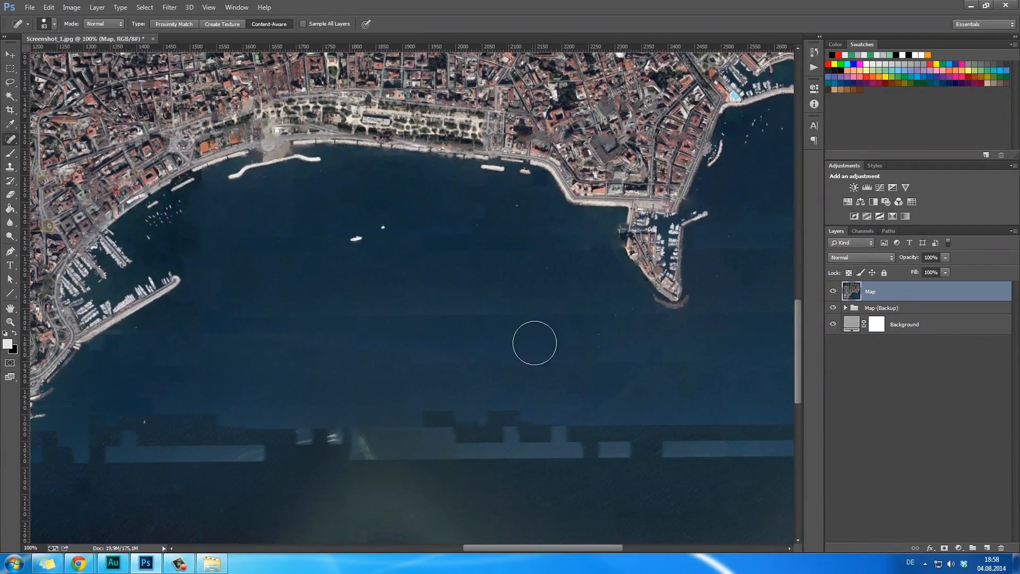
{"action": "left_click_drag", "start_coordinate": [574, 311], "coordinate": [325, 308]}
{"action": "left_click_drag", "start_coordinate": [440, 360], "coordinate": [705, 362]}
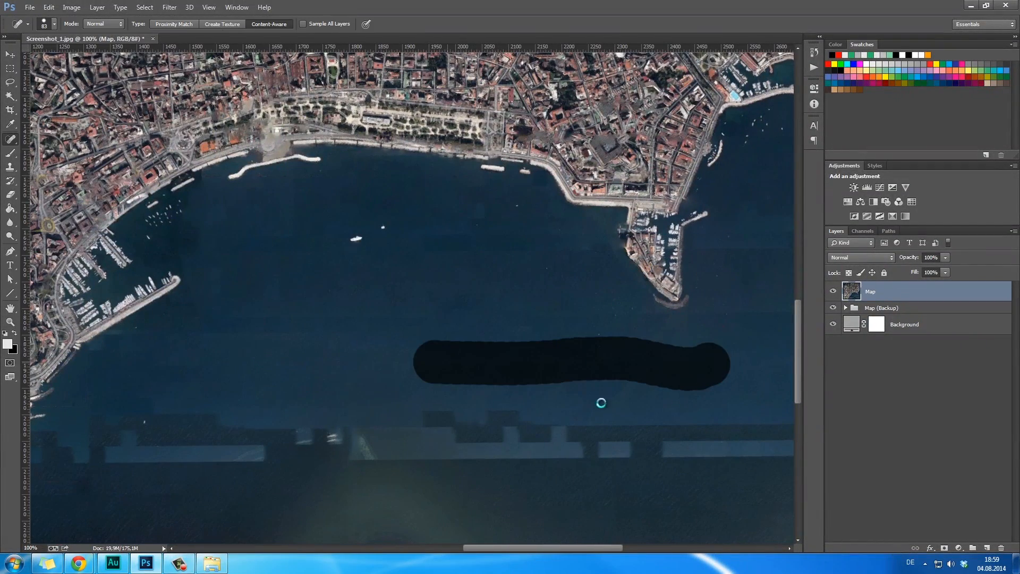
Heal the tile seams in the water east and south-east of the harbour peninsula.
{"action": "key", "text": "h"}
{"action": "left_click_drag", "start_coordinate": [289, 421], "coordinate": [261, 405]}
{"action": "left_click_drag", "start_coordinate": [750, 359], "coordinate": [609, 377]}
{"action": "key", "text": "z"}
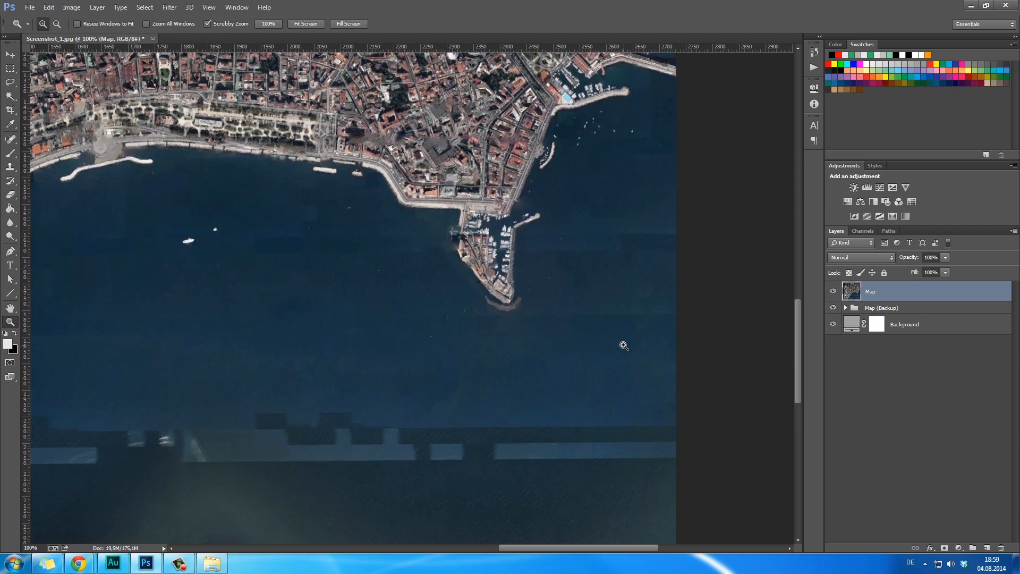
{"action": "key", "text": "j"}
{"action": "left_click_drag", "start_coordinate": [562, 320], "coordinate": [664, 314]}
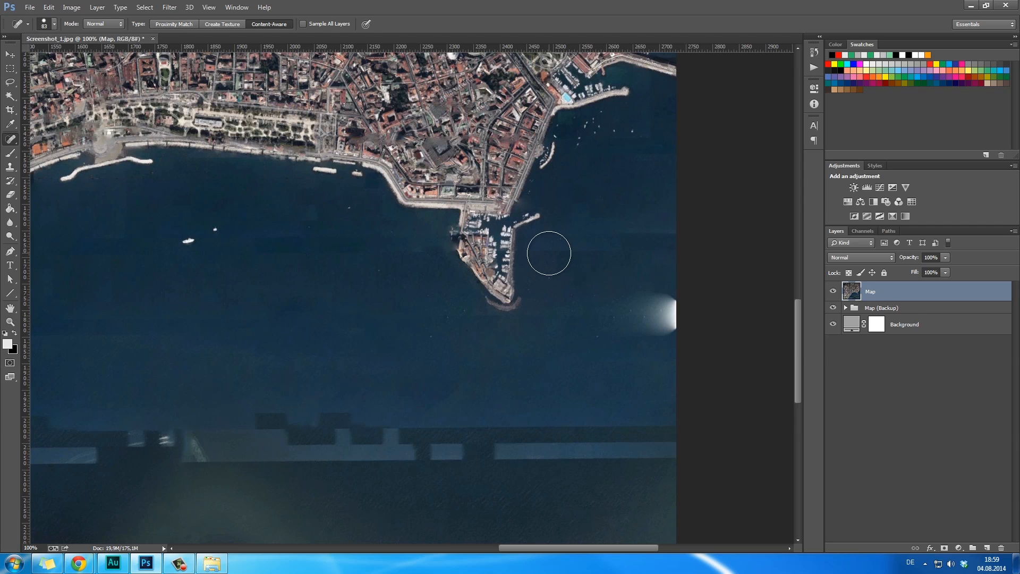
{"action": "left_click_drag", "start_coordinate": [549, 253], "coordinate": [646, 255]}
{"action": "left_click", "coordinate": [637, 321]}
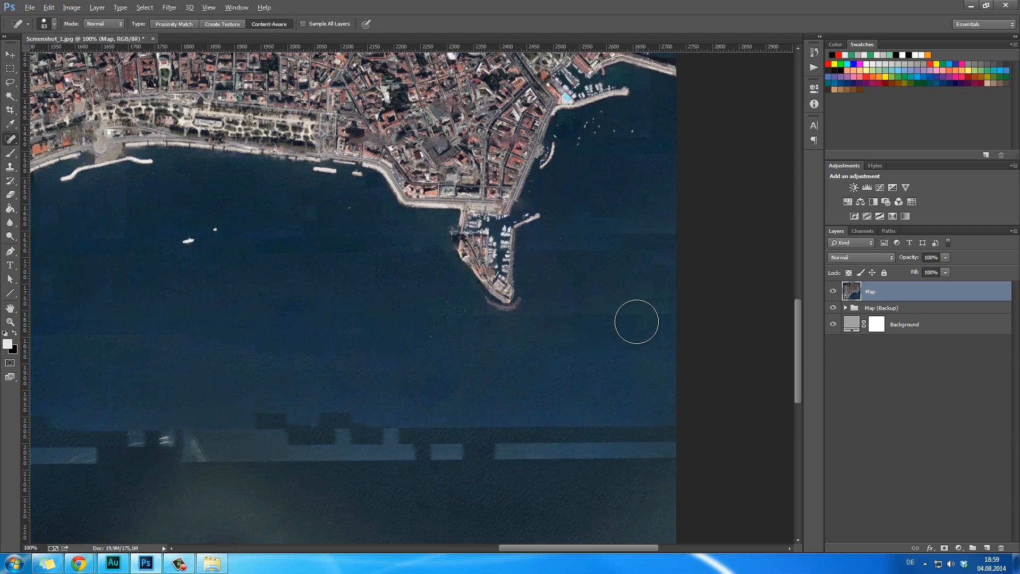
{"action": "left_click_drag", "start_coordinate": [636, 321], "coordinate": [568, 320]}
Try to heal away the blocky dark band across the lower bay with the Spot Healing Brush.
{"action": "key", "text": "space"}
{"action": "left_click_drag", "start_coordinate": [411, 506], "coordinate": [598, 284]}
{"action": "key", "text": "z"}
{"action": "left_click", "coordinate": [503, 378], "text": "alt"}
{"action": "left_click", "coordinate": [503, 377], "text": "alt"}
{"action": "left_click", "coordinate": [507, 385], "text": "alt"}
{"action": "left_click", "coordinate": [505, 382]}
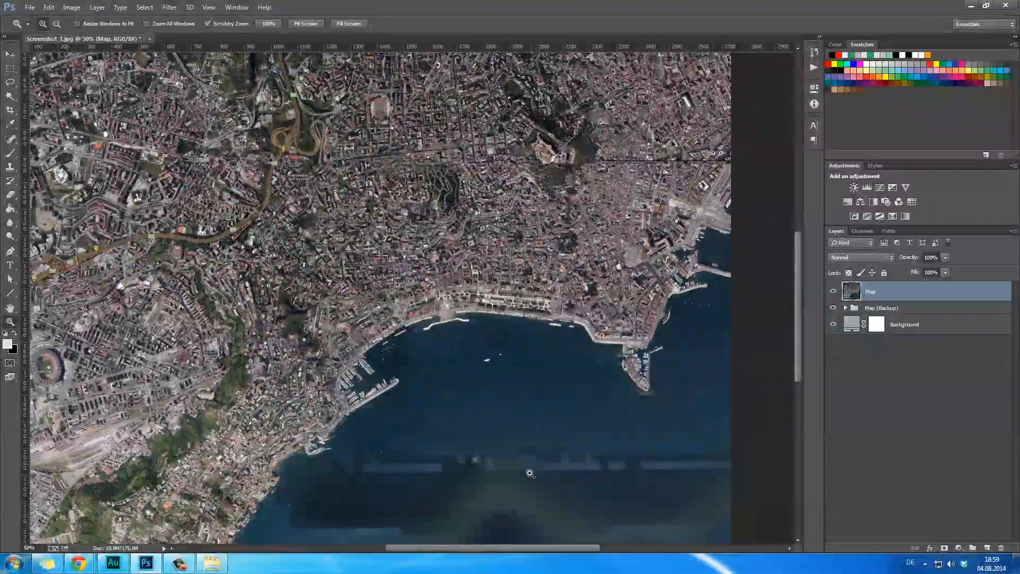
{"action": "key", "text": "space"}
{"action": "left_click_drag", "start_coordinate": [530, 473], "coordinate": [540, 302]}
{"action": "key", "text": "j"}
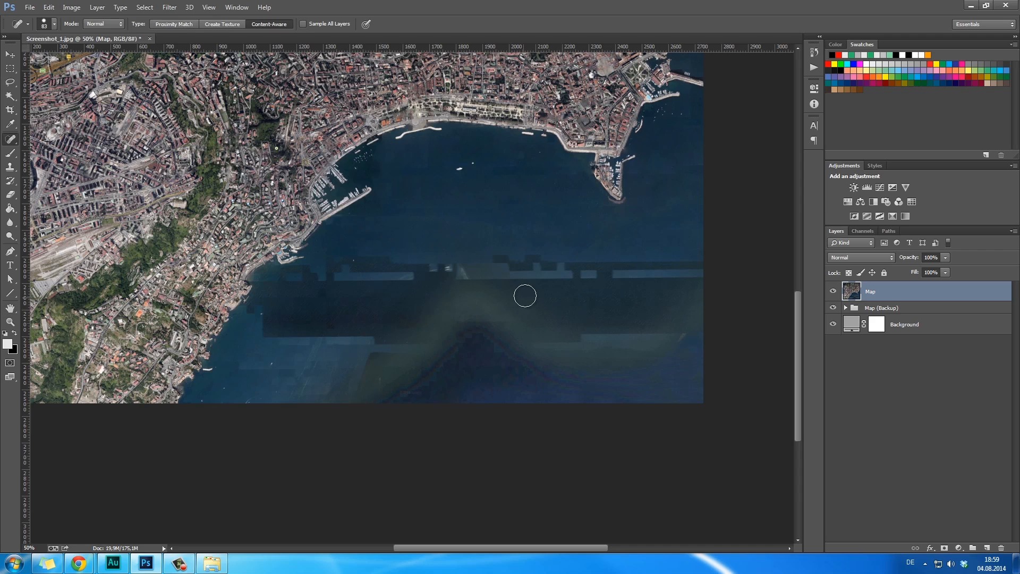
{"action": "mouse_move", "coordinate": [541, 265]}
{"action": "left_mouse_down"}
{"action": "mouse_move", "coordinate": [399, 255]}
{"action": "mouse_move", "coordinate": [322, 291]}
{"action": "left_mouse_up"}
{"action": "mouse_move", "coordinate": [346, 264]}
{"action": "left_mouse_down"}
{"action": "mouse_move", "coordinate": [290, 316]}
{"action": "mouse_move", "coordinate": [306, 337]}
{"action": "mouse_move", "coordinate": [374, 284]}
{"action": "mouse_move", "coordinate": [373, 264]}
{"action": "mouse_move", "coordinate": [315, 296]}
{"action": "mouse_move", "coordinate": [300, 323]}
{"action": "mouse_move", "coordinate": [363, 273]}
{"action": "left_mouse_up"}
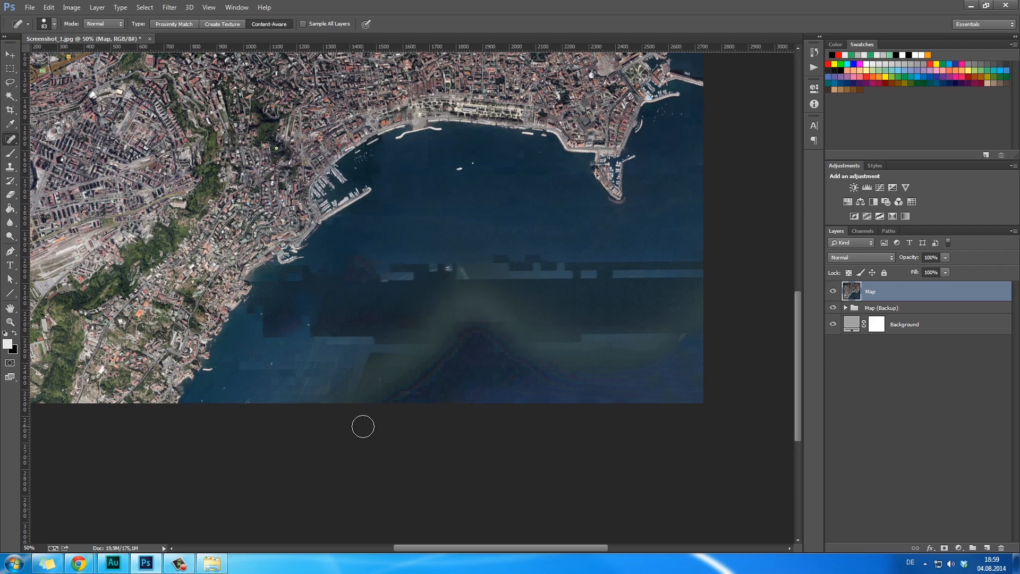
{"action": "key", "text": "m"}
Outline the dark band in the lower bay with the Content-Aware Move tool and try moving it northward.
{"action": "left_click", "coordinate": [10, 142]}
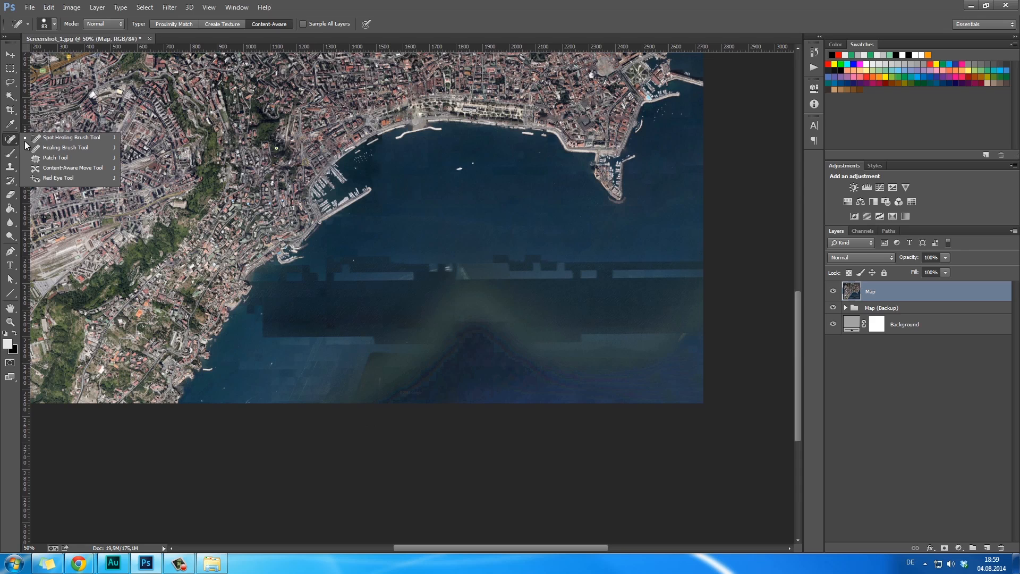
{"action": "left_click", "coordinate": [85, 169]}
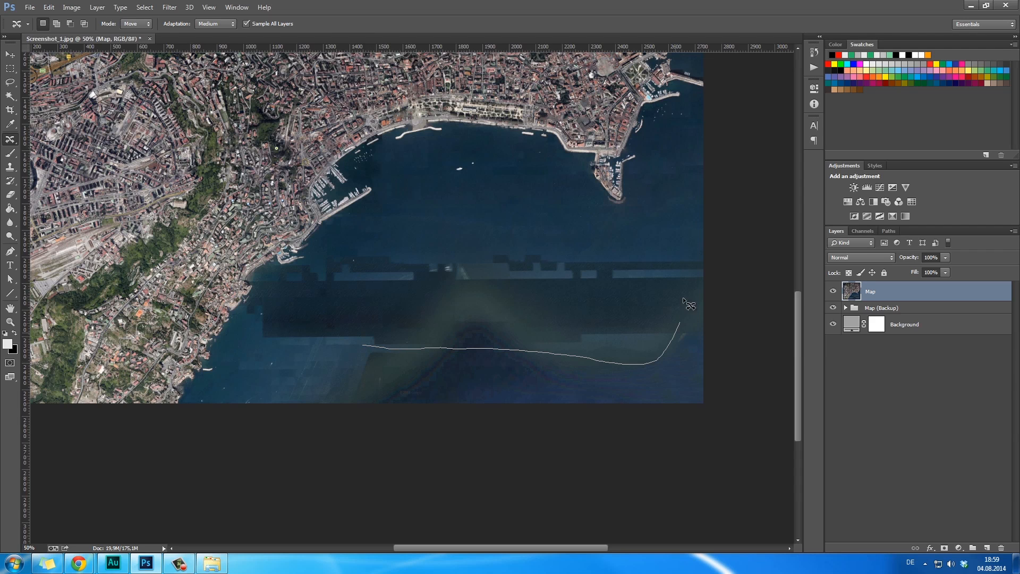
{"action": "left_click_drag", "start_coordinate": [334, 325], "coordinate": [357, 344]}
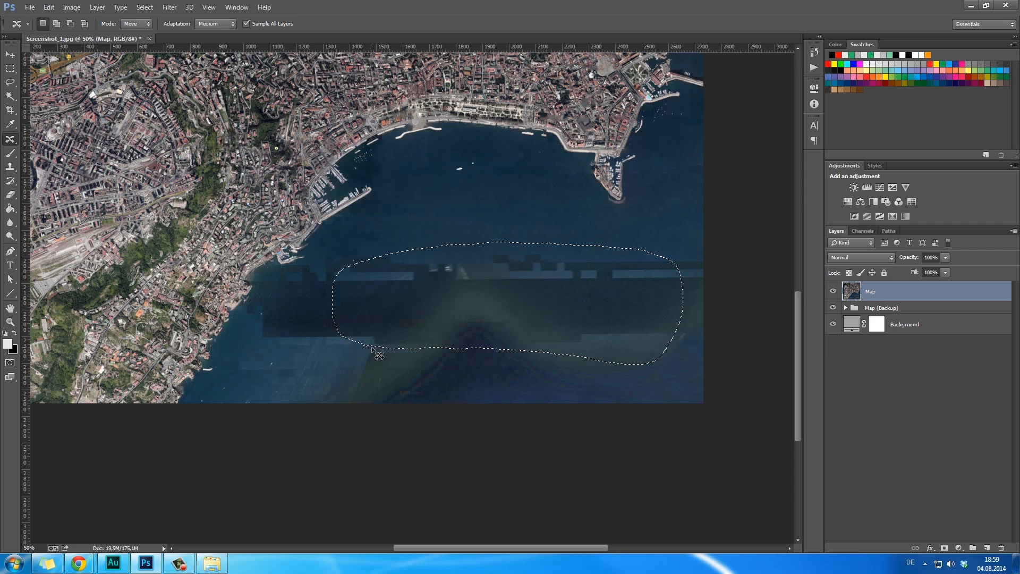
{"action": "left_click_drag", "start_coordinate": [521, 320], "coordinate": [525, 248]}
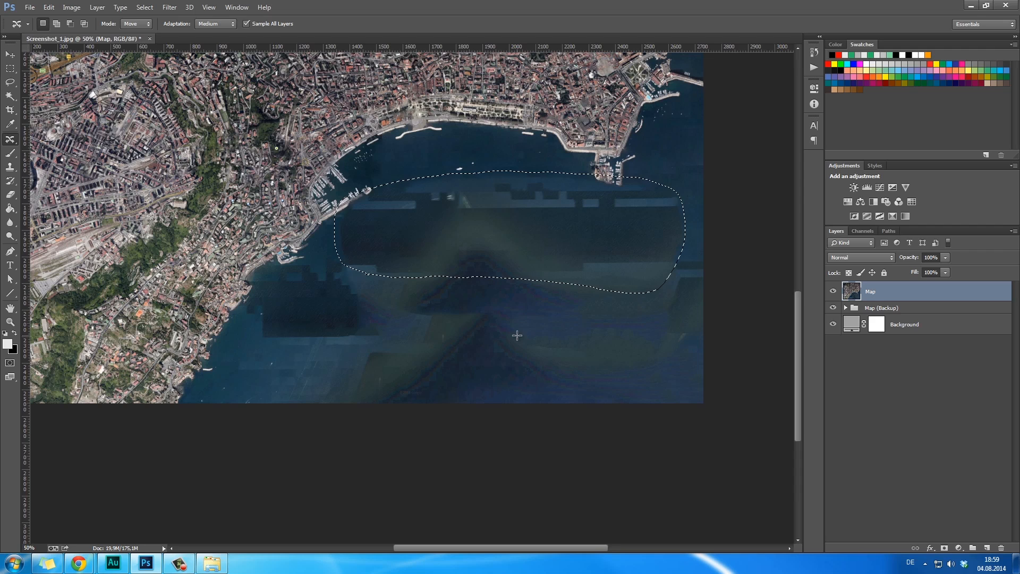
Undo the content-aware move and clear the selection around the dark band.
{"action": "key", "text": "m"}
{"action": "key", "text": "ctrl+d"}
{"action": "key", "text": "ctrl+alt+z"}
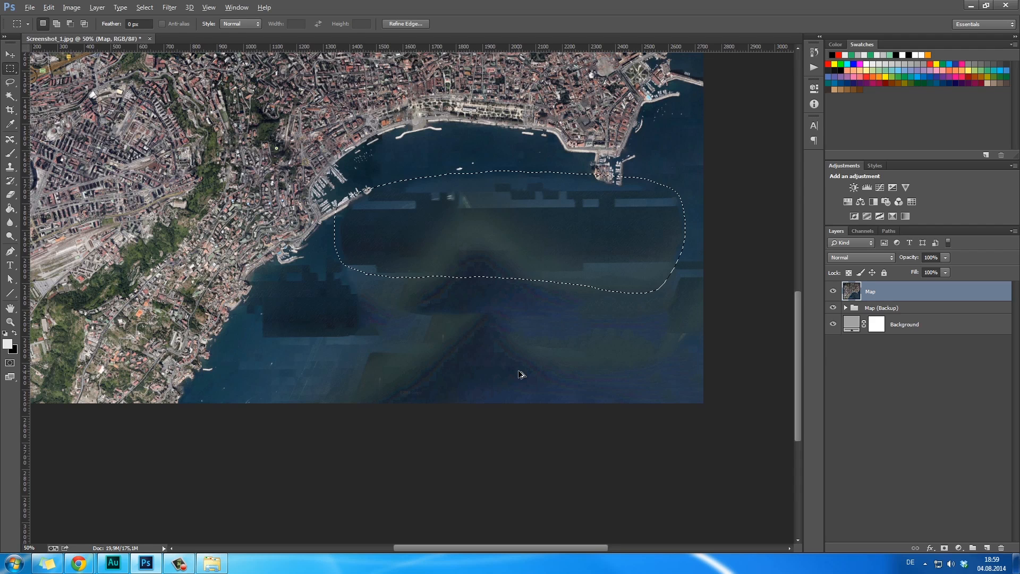
{"action": "key", "text": "ctrl+alt+z"}
{"action": "left_click", "coordinate": [390, 211]}
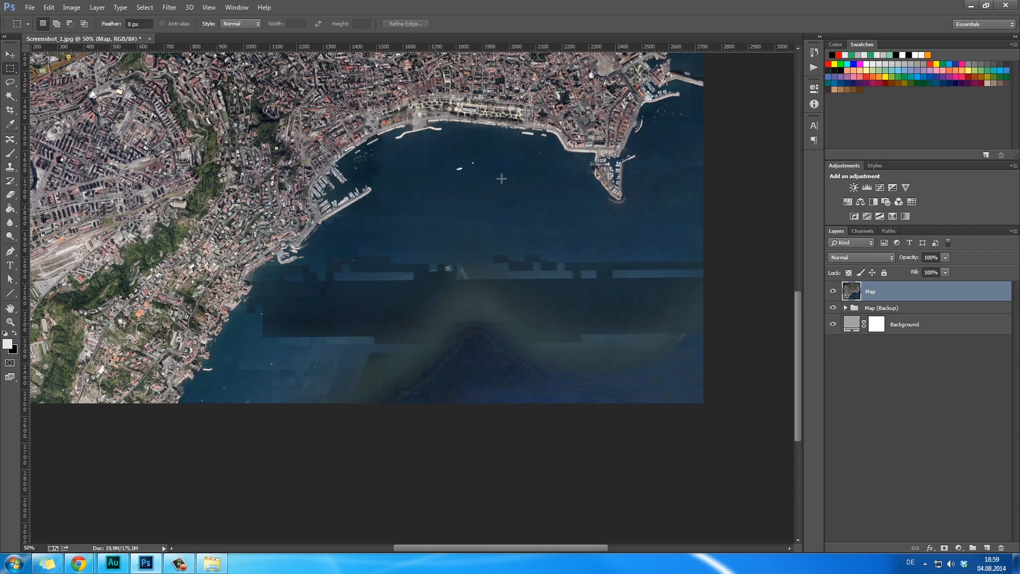
Choose the Clone Stamp and enlarge its brush to 198 px.
{"action": "key", "text": "space"}
{"action": "left_click_drag", "start_coordinate": [463, 186], "coordinate": [486, 206]}
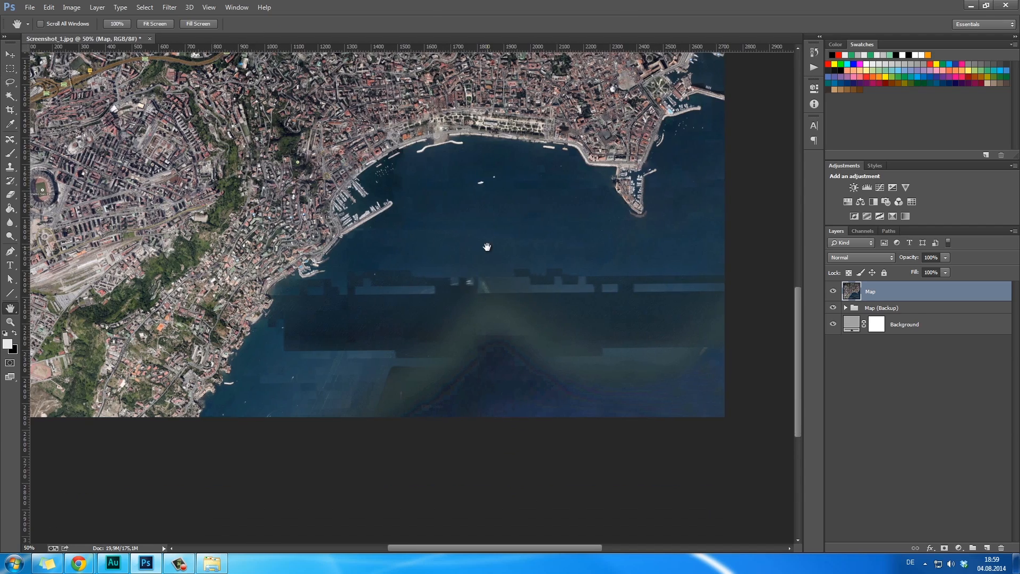
{"action": "left_click", "coordinate": [9, 166]}
{"action": "right_click", "coordinate": [498, 227]}
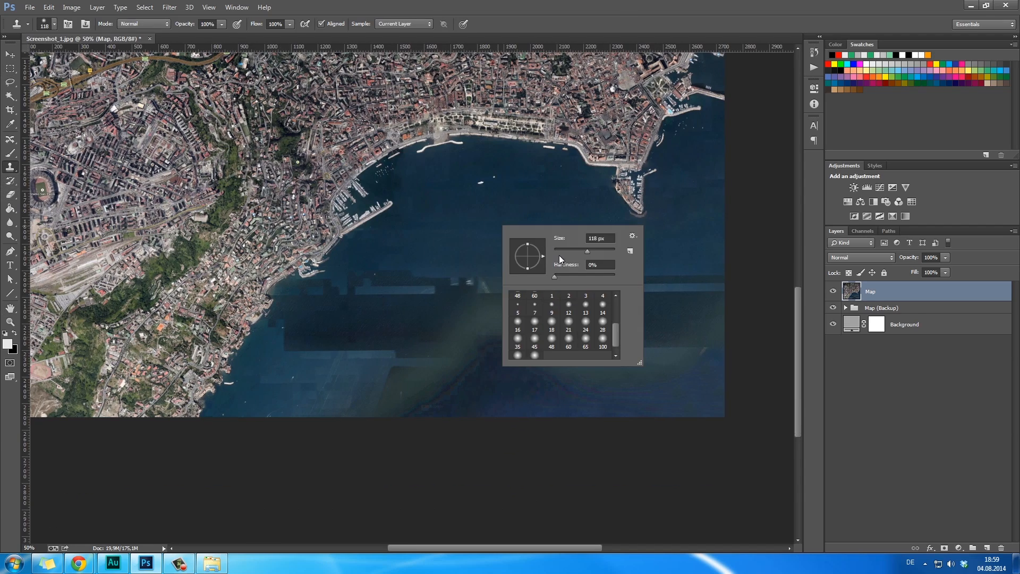
{"action": "left_click_drag", "start_coordinate": [596, 249], "coordinate": [599, 250]}
{"action": "left_click", "coordinate": [619, 3]}
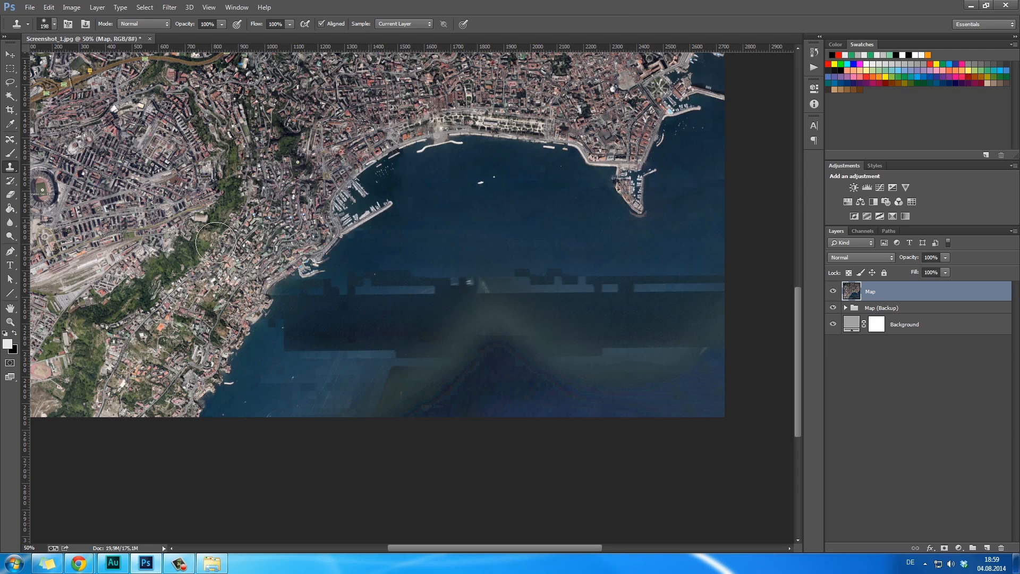
{"action": "left_click", "coordinate": [9, 167]}
{"action": "left_click", "coordinate": [61, 165]}
Clone clean blue water from several spots in the bay over the dark band and discoloured patches down to the map's lower edge.
{"action": "mouse_move", "coordinate": [565, 288]}
{"action": "left_mouse_down"}
{"action": "mouse_move", "coordinate": [497, 285]}
{"action": "mouse_move", "coordinate": [495, 294]}
{"action": "mouse_move", "coordinate": [617, 287]}
{"action": "mouse_move", "coordinate": [534, 280]}
{"action": "mouse_move", "coordinate": [442, 292]}
{"action": "mouse_move", "coordinate": [502, 250]}
{"action": "mouse_move", "coordinate": [444, 330]}
{"action": "mouse_move", "coordinate": [634, 287]}
{"action": "left_mouse_up"}
{"action": "left_click", "coordinate": [646, 277], "text": "alt"}
{"action": "mouse_move", "coordinate": [600, 319]}
{"action": "left_mouse_down"}
{"action": "mouse_move", "coordinate": [473, 325]}
{"action": "mouse_move", "coordinate": [502, 318]}
{"action": "mouse_move", "coordinate": [472, 377]}
{"action": "mouse_move", "coordinate": [386, 408]}
{"action": "left_mouse_up"}
{"action": "left_click", "coordinate": [464, 330], "text": "alt"}
{"action": "mouse_move", "coordinate": [362, 294]}
{"action": "left_mouse_down"}
{"action": "mouse_move", "coordinate": [395, 295]}
{"action": "mouse_move", "coordinate": [410, 252]}
{"action": "mouse_move", "coordinate": [349, 353]}
{"action": "mouse_move", "coordinate": [404, 275]}
{"action": "mouse_move", "coordinate": [366, 313]}
{"action": "mouse_move", "coordinate": [444, 340]}
{"action": "mouse_move", "coordinate": [439, 398]}
{"action": "mouse_move", "coordinate": [385, 350]}
{"action": "mouse_move", "coordinate": [395, 403]}
{"action": "mouse_move", "coordinate": [398, 333]}
{"action": "left_mouse_up"}
{"action": "left_click", "coordinate": [409, 253], "text": "alt"}
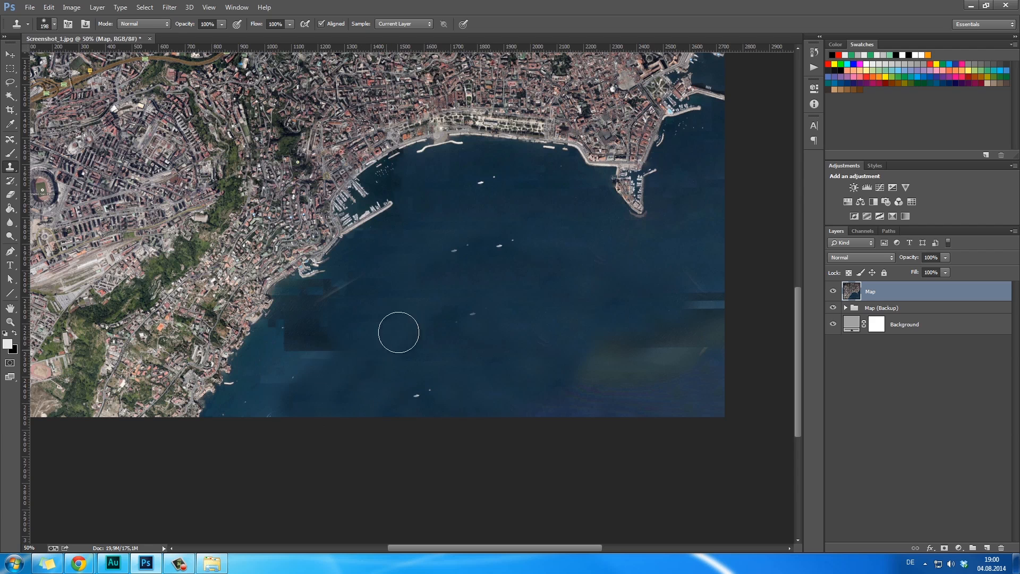
{"action": "left_click", "coordinate": [400, 269], "text": "alt"}
{"action": "mouse_move", "coordinate": [299, 360]}
{"action": "left_mouse_down"}
{"action": "mouse_move", "coordinate": [346, 348]}
{"action": "mouse_move", "coordinate": [282, 366]}
{"action": "mouse_move", "coordinate": [312, 303]}
{"action": "mouse_move", "coordinate": [265, 361]}
{"action": "left_mouse_up"}
{"action": "key", "text": "space"}
{"action": "left_click_drag", "start_coordinate": [450, 401], "coordinate": [360, 449]}
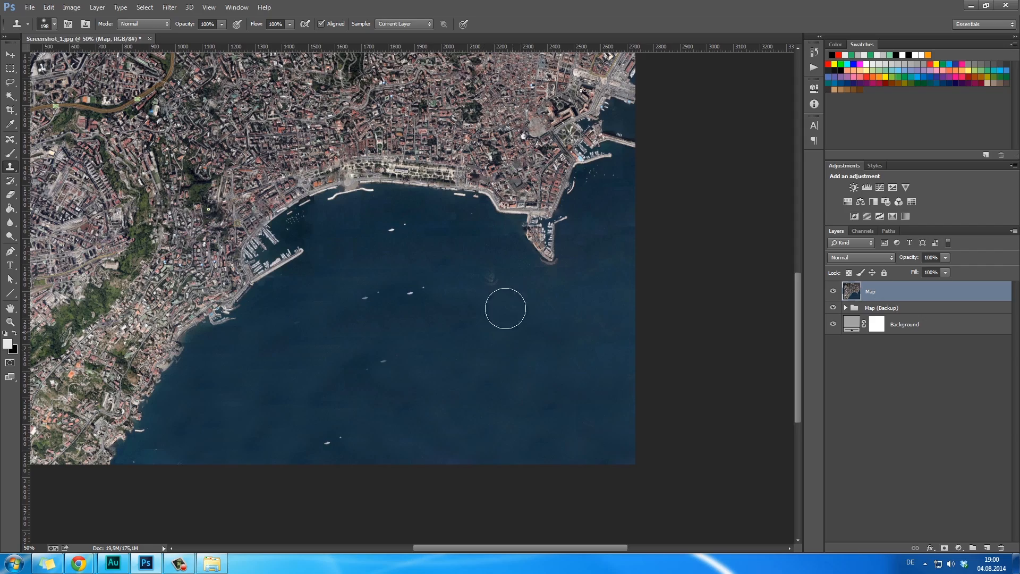
Heal away the faint cloned boats in the middle of the bay with the Spot Healing Brush.
{"action": "key", "text": "ctrl+space"}
{"action": "left_click_drag", "start_coordinate": [517, 375], "coordinate": [469, 269]}
{"action": "key", "text": "ctrl+1"}
{"action": "key", "text": "space"}
{"action": "left_click_drag", "start_coordinate": [515, 316], "coordinate": [470, 340]}
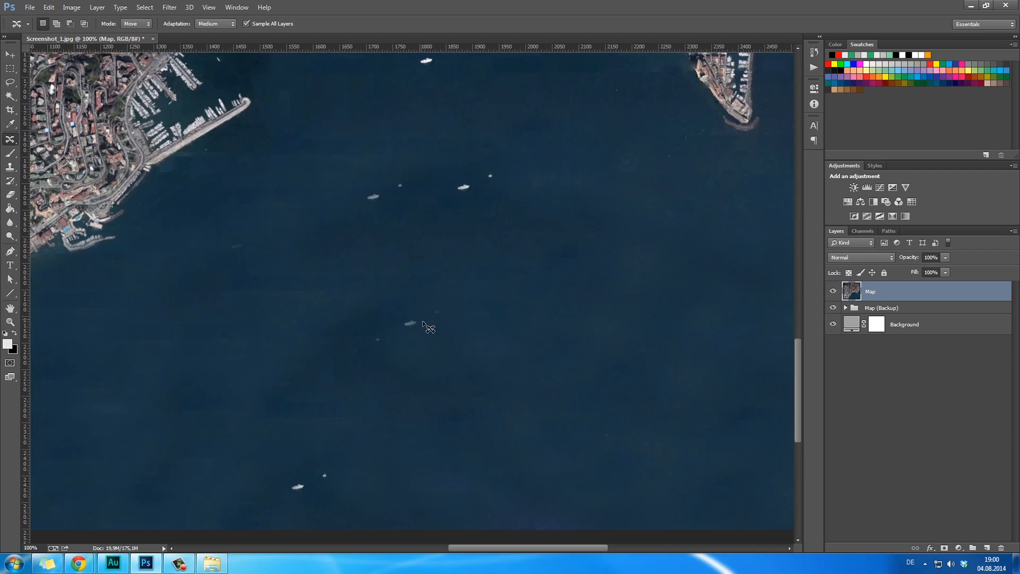
{"action": "right_click", "coordinate": [9, 140]}
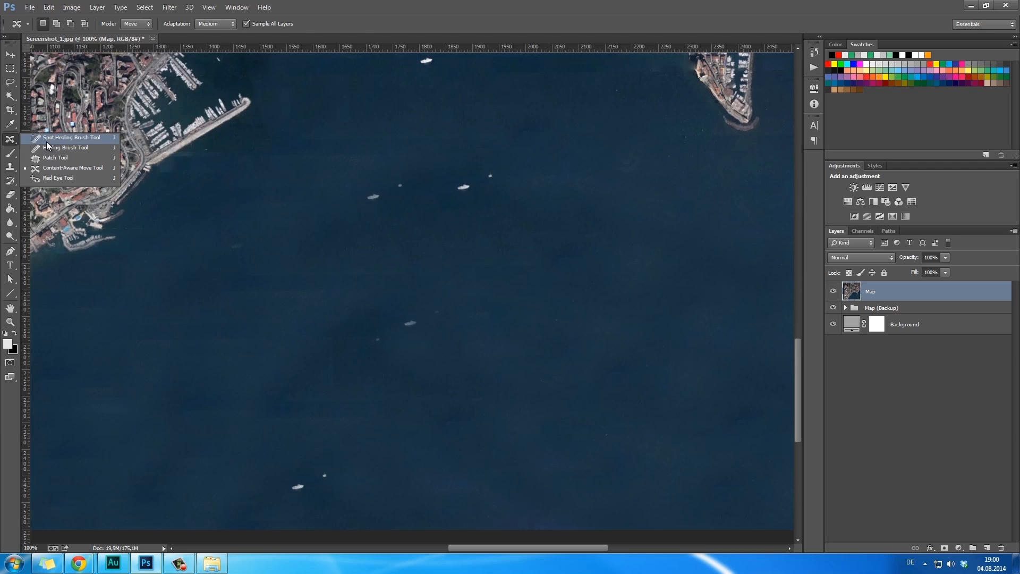
{"action": "left_click", "coordinate": [48, 138]}
{"action": "mouse_move", "coordinate": [410, 314]}
{"action": "left_mouse_down"}
{"action": "mouse_move", "coordinate": [367, 338]}
{"action": "mouse_move", "coordinate": [399, 365]}
{"action": "left_mouse_up"}
{"action": "left_click", "coordinate": [443, 311]}
{"action": "left_click_drag", "start_coordinate": [443, 312], "coordinate": [401, 313]}
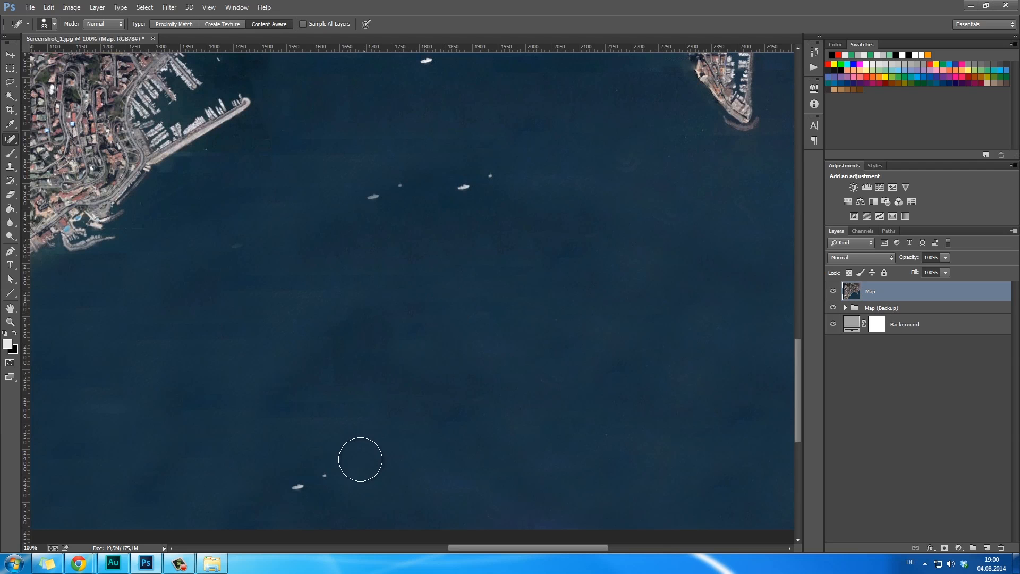
Heal away the three remaining duplicate boats and their small companions in the middle and lower bay with the Spot Healing Brush.
{"action": "mouse_move", "coordinate": [332, 478]}
{"action": "left_mouse_down"}
{"action": "mouse_move", "coordinate": [266, 500]}
{"action": "mouse_move", "coordinate": [287, 507]}
{"action": "left_mouse_up"}
{"action": "scroll", "coordinate": [414, 350], "scroll_direction": "up", "scroll_amount": 2}
{"action": "left_click_drag", "start_coordinate": [369, 252], "coordinate": [396, 248]}
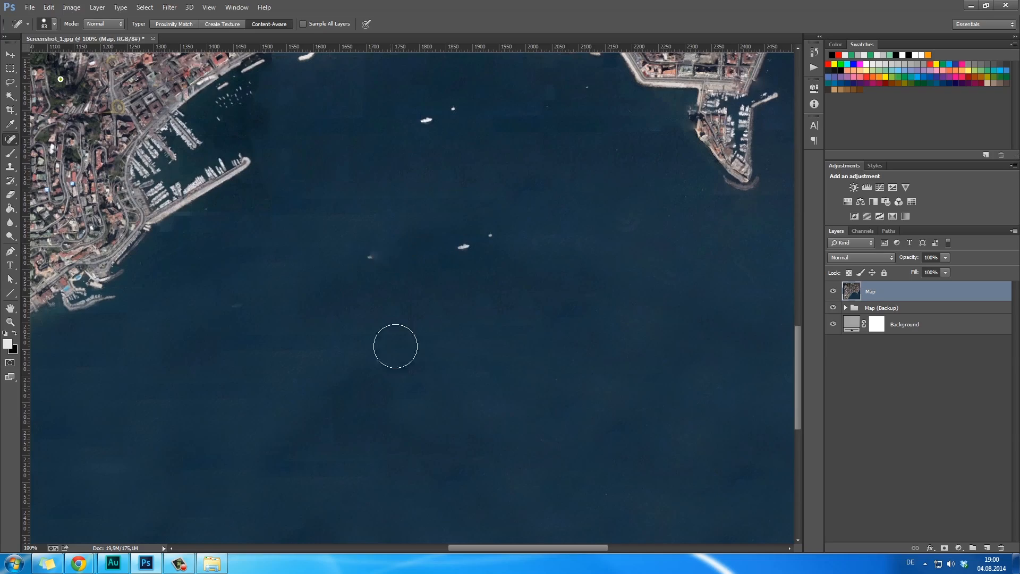
{"action": "left_click_drag", "start_coordinate": [466, 249], "coordinate": [502, 235]}
{"action": "key", "text": "ctrl+space"}
{"action": "left_click_drag", "start_coordinate": [581, 388], "coordinate": [528, 391]}
{"action": "key", "text": "space"}
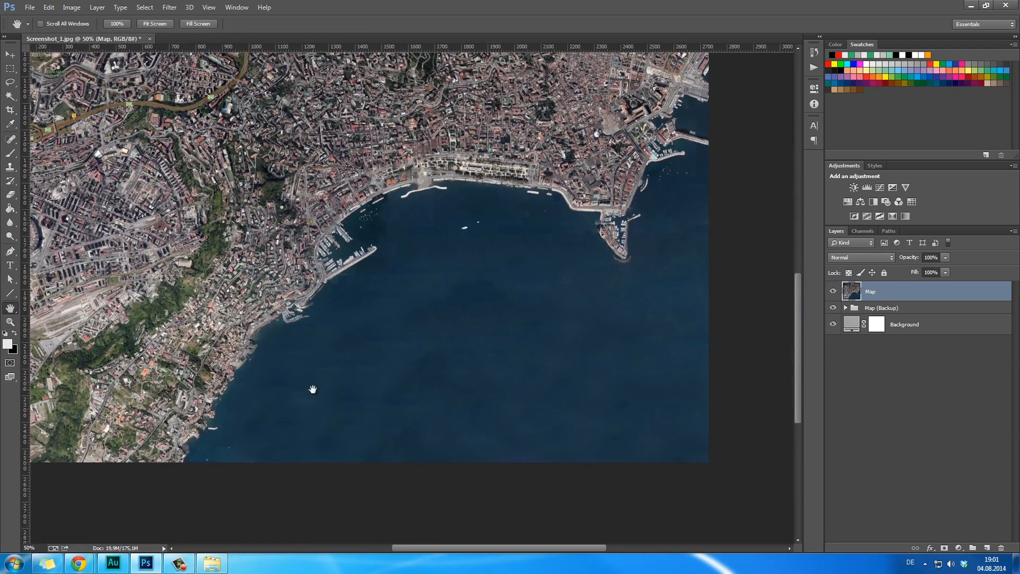
{"action": "left_click_drag", "start_coordinate": [312, 390], "coordinate": [317, 413]}
Switch to Chrome and search Google Images for "boat top png" in a new tab opened on google.de.
{"action": "left_click", "coordinate": [79, 563]}
{"action": "left_click", "coordinate": [154, 500]}
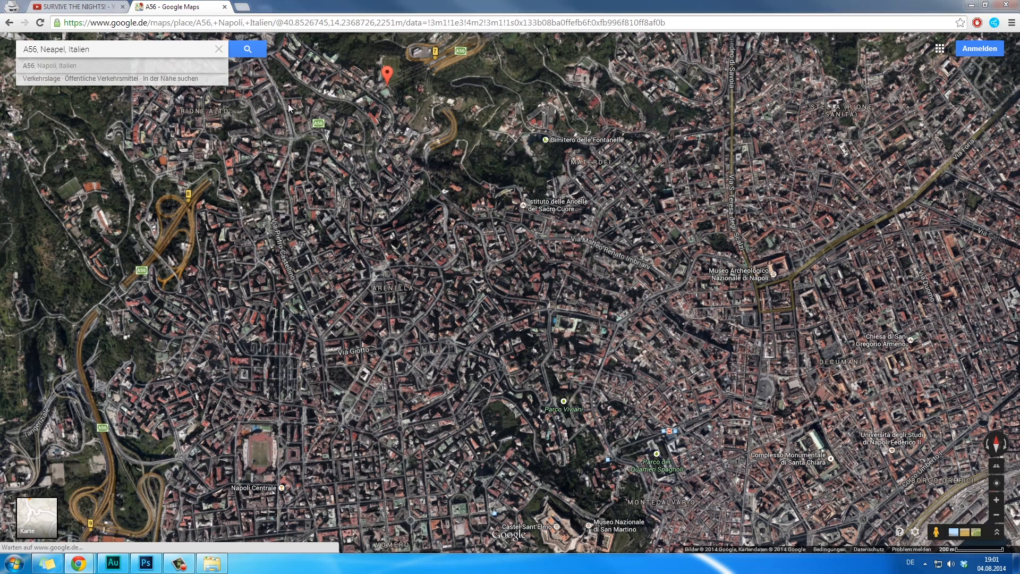
{"action": "key", "text": "ctrl+t"}
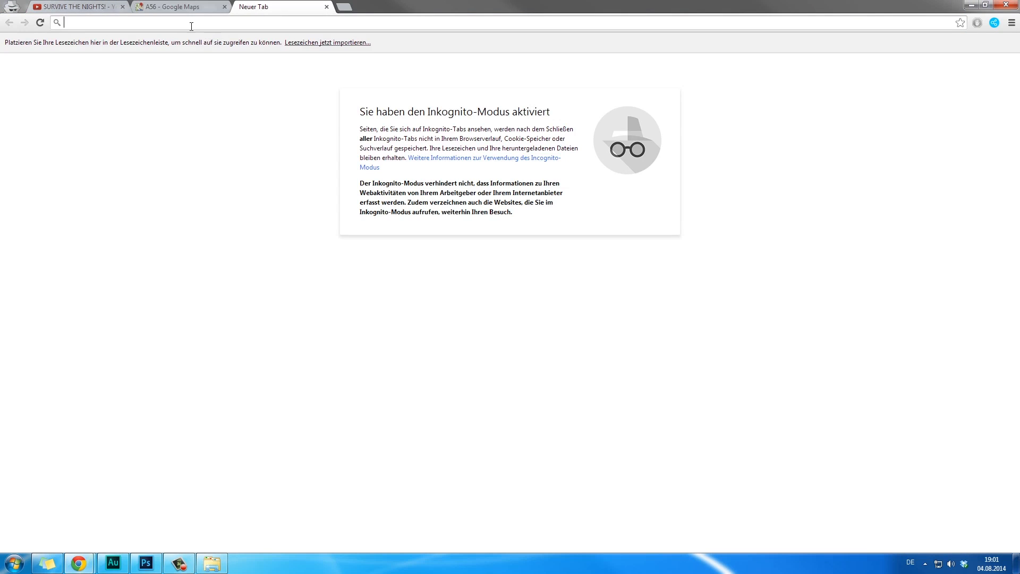
{"action": "type", "text": "google.de"}
{"action": "key", "text": "Return"}
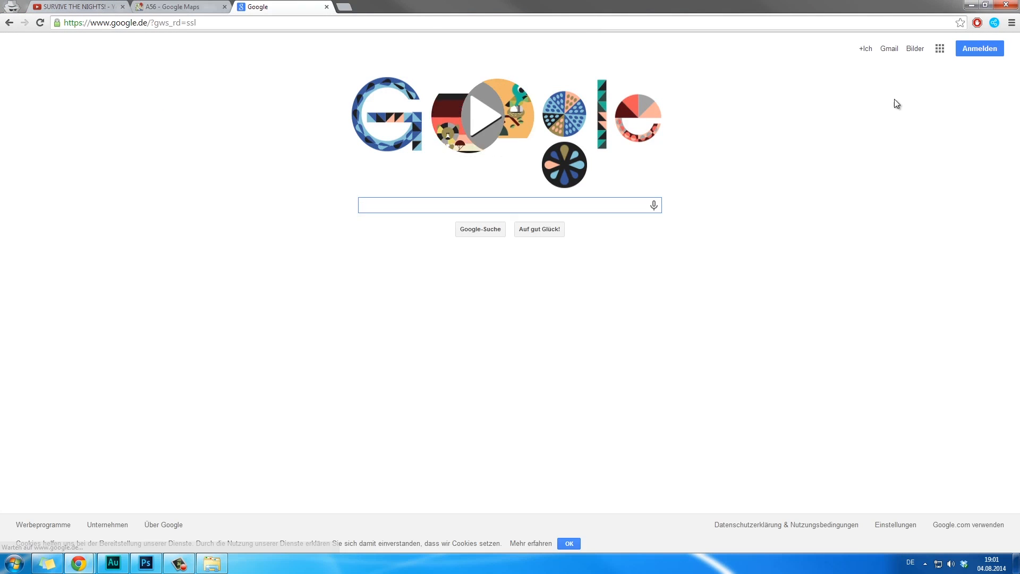
{"action": "left_click", "coordinate": [914, 49]}
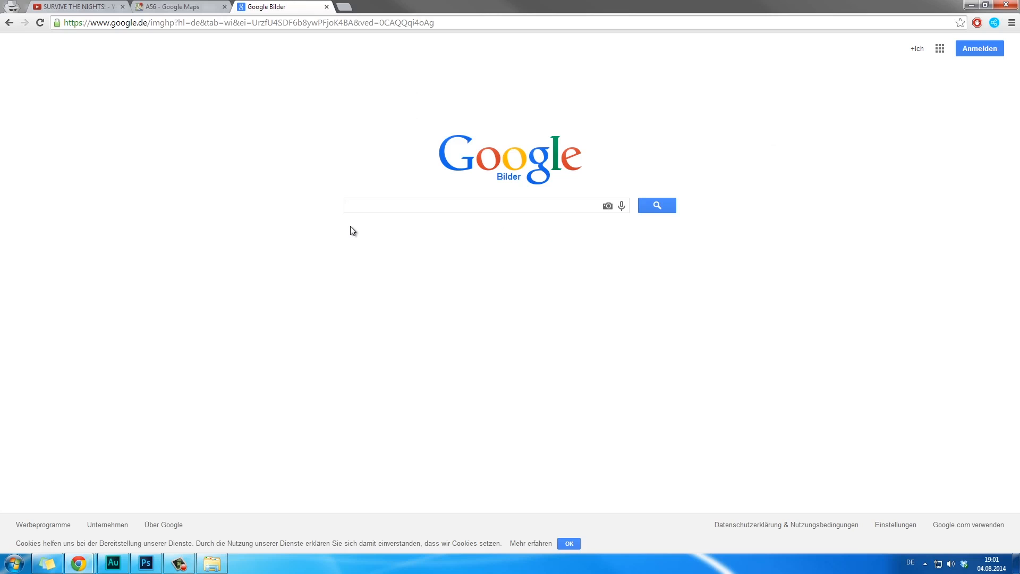
{"action": "type", "text": "boat top png"}
{"action": "key", "text": "Return"}
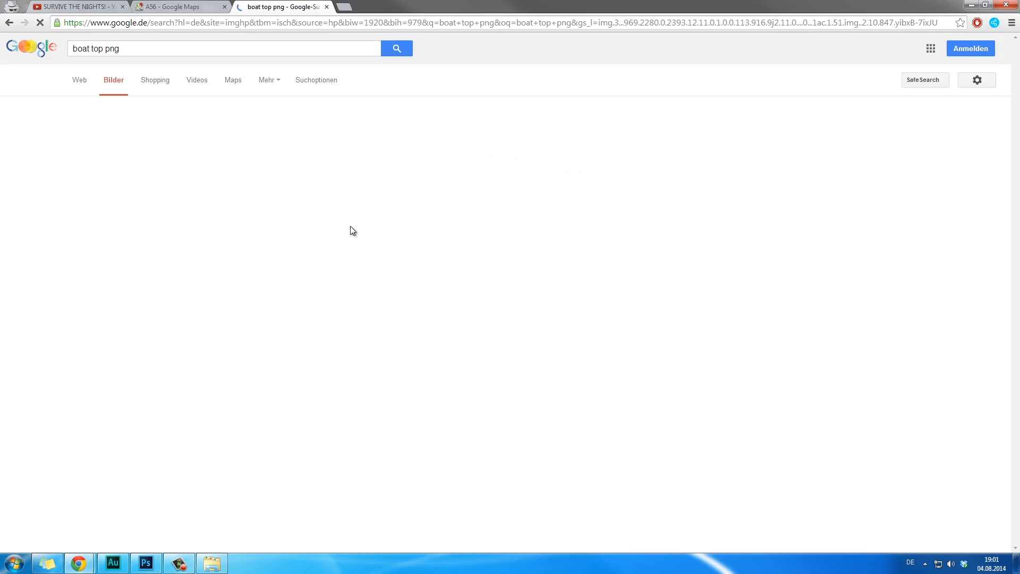
Check the top-view image of the grey Fairline eSprit speedboat among the search results and go back to the results.
{"action": "scroll", "coordinate": [510, 338], "scroll_direction": "down", "scroll_amount": 1}
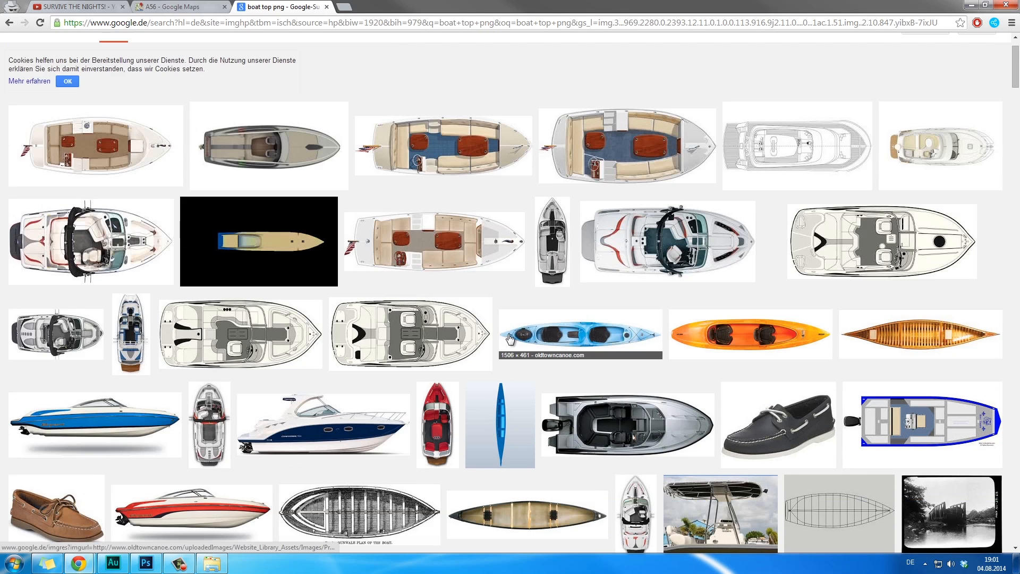
{"action": "scroll", "coordinate": [511, 337], "scroll_direction": "down", "scroll_amount": 1}
{"action": "scroll", "coordinate": [518, 334], "scroll_direction": "up", "scroll_amount": 2}
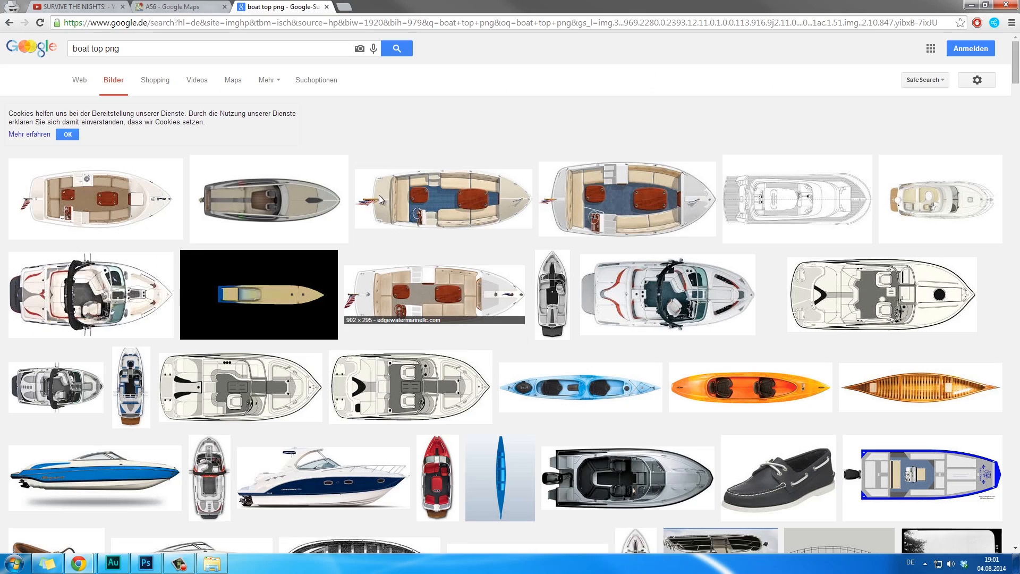
{"action": "left_click", "coordinate": [268, 201]}
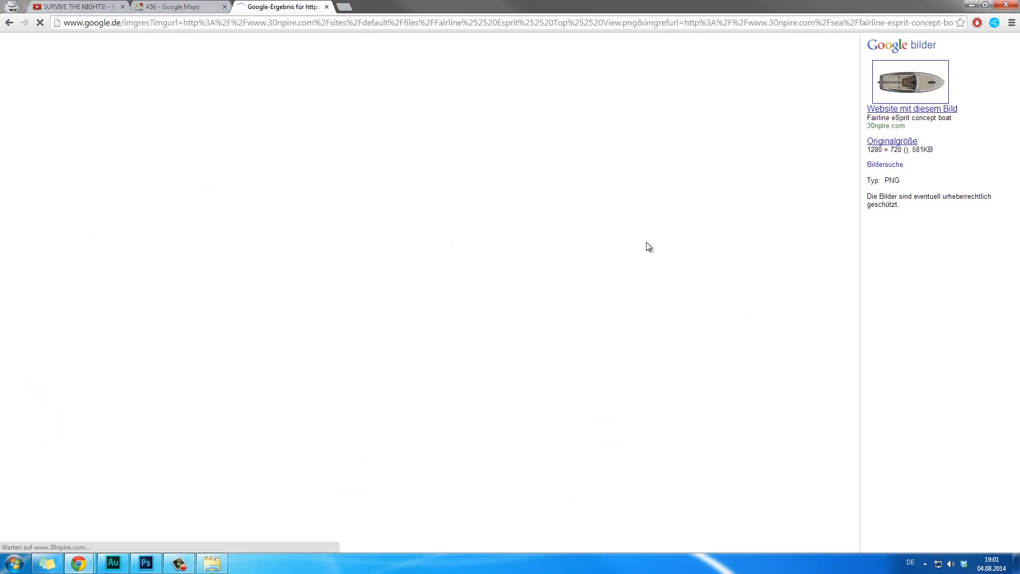
{"action": "left_click", "coordinate": [923, 86]}
{"action": "key", "text": "alt+Left"}
{"action": "key", "text": "alt+Left"}
Look further down the boat image results for a suitable top view and return to the Google Maps tab.
{"action": "scroll", "coordinate": [477, 307], "scroll_direction": "down", "scroll_amount": 3}
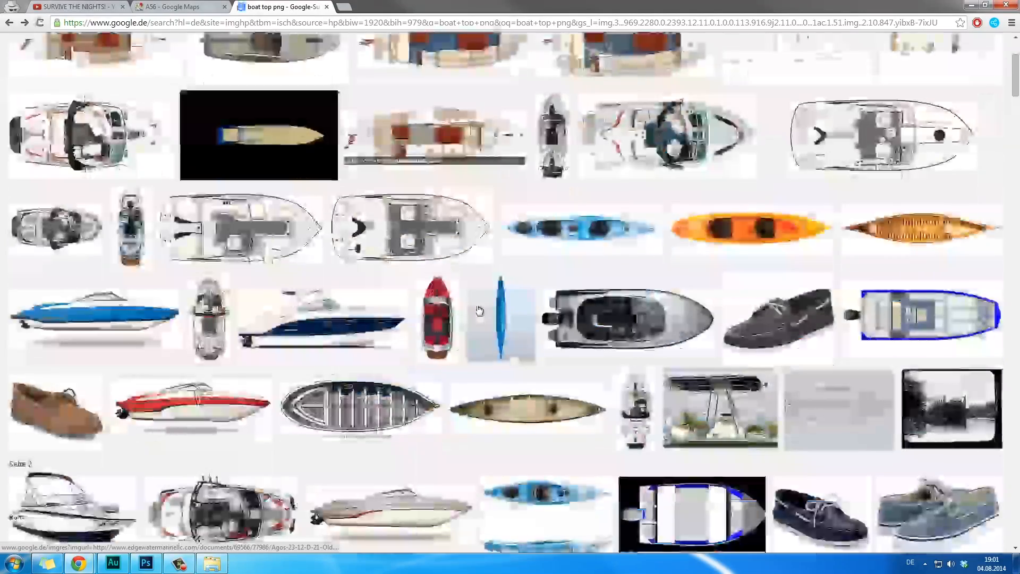
{"action": "scroll", "coordinate": [480, 310], "scroll_direction": "down", "scroll_amount": 8}
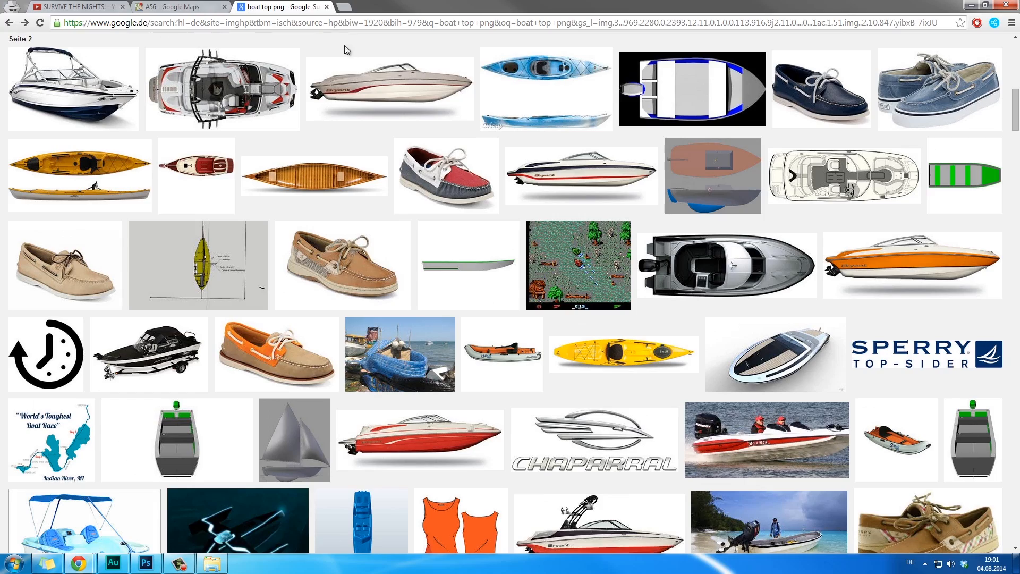
{"action": "left_click", "coordinate": [181, 7]}
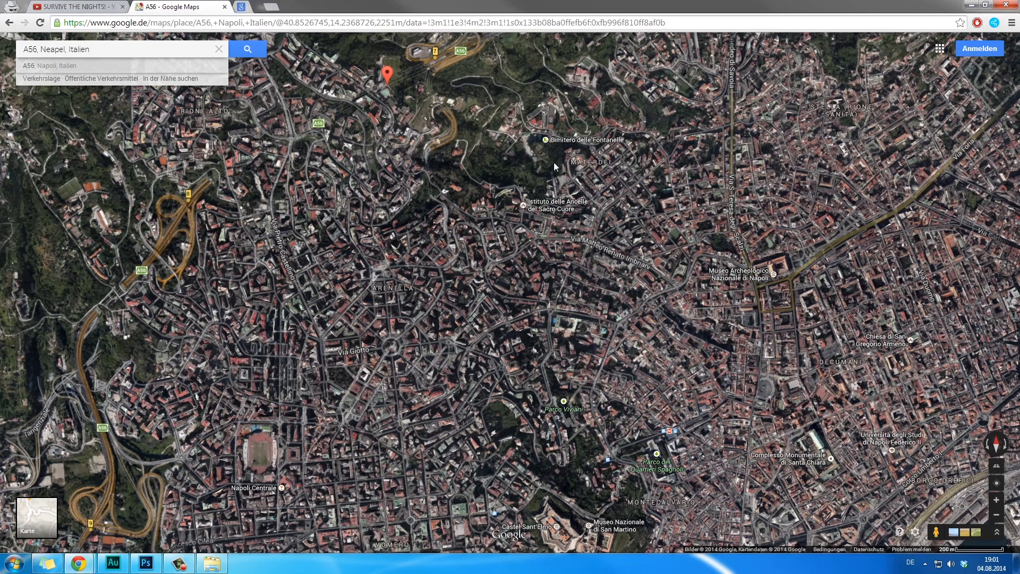
Switch to Photoshop and remove the Google copyright bar and nearby help and settings icons from the Map layer using a 35 px Spot Healing Brush.
{"action": "left_click", "coordinate": [969, 6]}
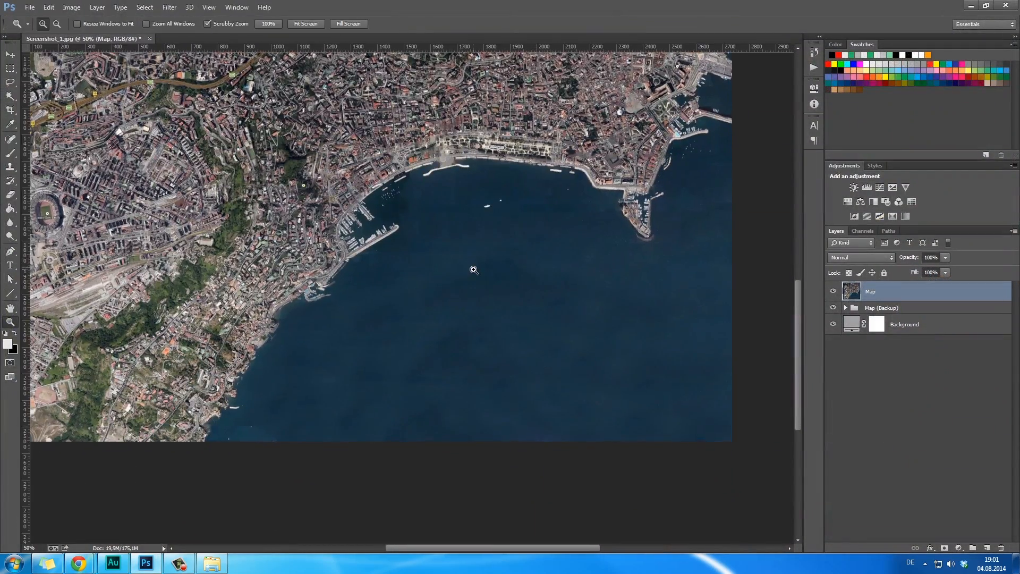
{"action": "left_click", "coordinate": [473, 269], "text": "ctrl"}
{"action": "left_click_drag", "start_coordinate": [446, 317], "coordinate": [356, 497]}
{"action": "left_click_drag", "start_coordinate": [616, 180], "coordinate": [685, 194]}
{"action": "left_click_drag", "start_coordinate": [680, 287], "coordinate": [422, 317]}
{"action": "right_click", "coordinate": [236, 363]}
{"action": "left_click_drag", "start_coordinate": [283, 382], "coordinate": [265, 388]}
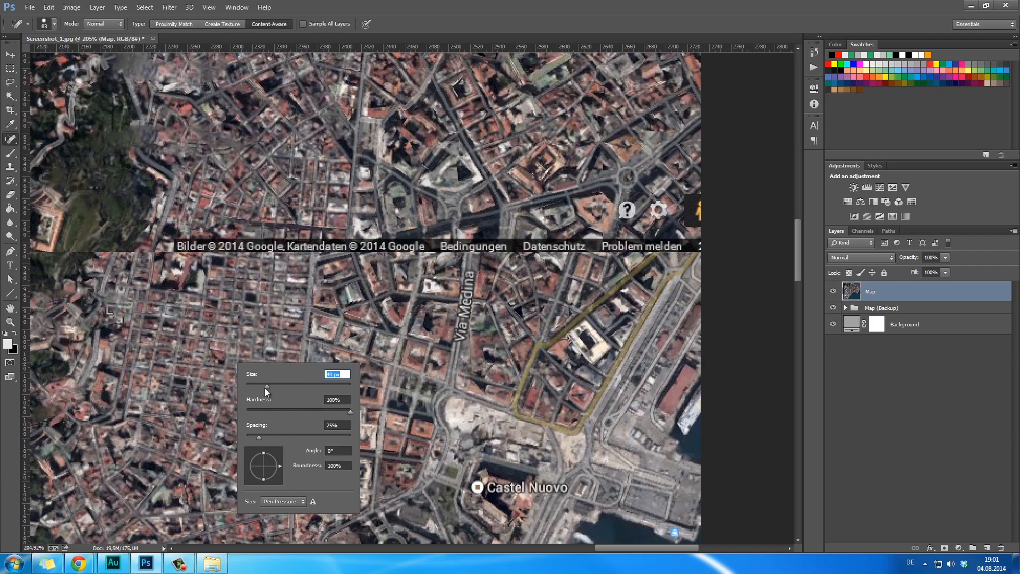
{"action": "left_click_drag", "start_coordinate": [169, 239], "coordinate": [662, 254]}
{"action": "left_click_drag", "start_coordinate": [656, 210], "coordinate": [625, 210]}
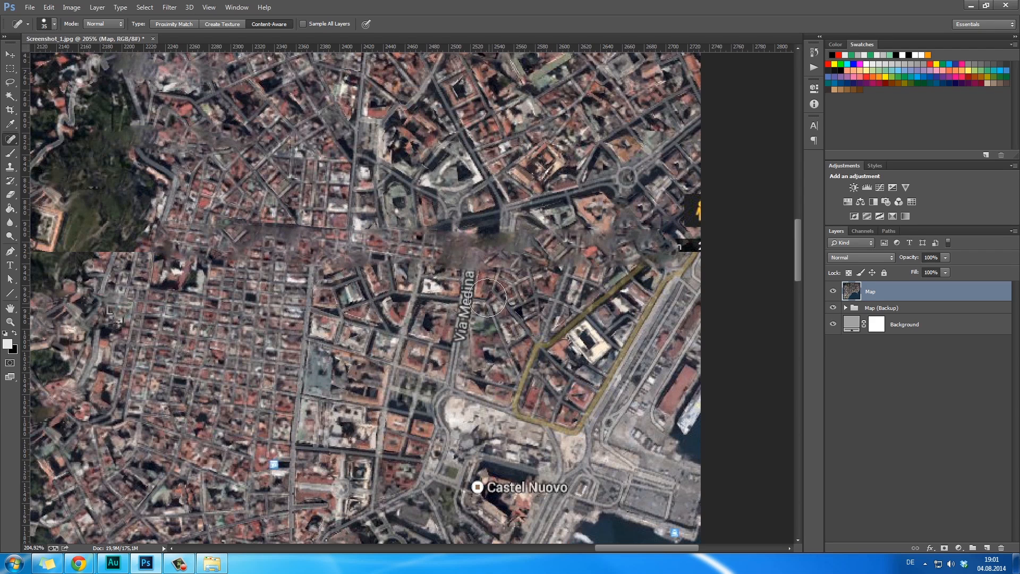
Heal away the Via Medina and Castel Nuovo labels, the seam beside the woodland and the yellow icon at the map's right edge.
{"action": "left_click_drag", "start_coordinate": [453, 342], "coordinate": [474, 275]}
{"action": "left_click_drag", "start_coordinate": [157, 258], "coordinate": [59, 254]}
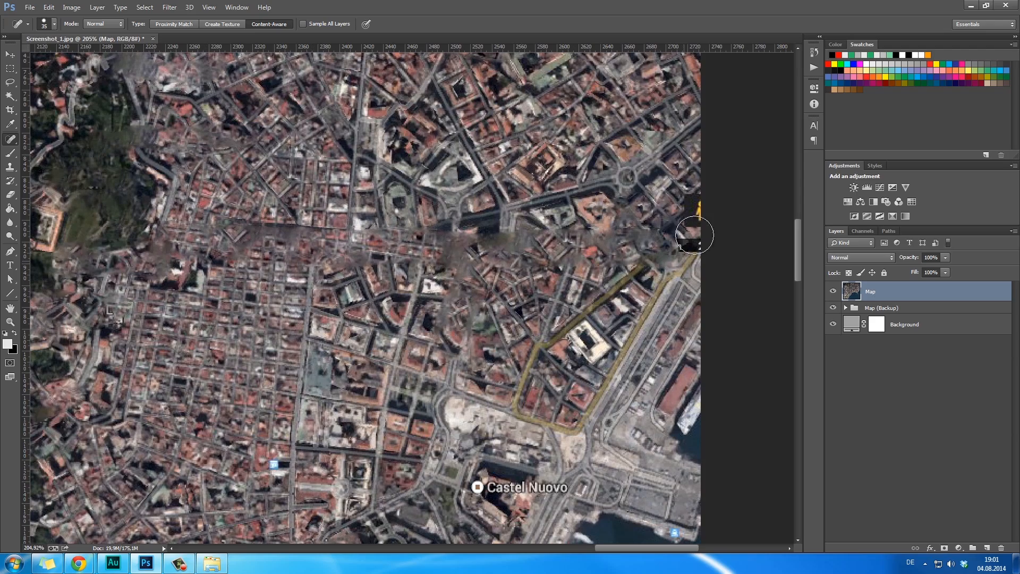
{"action": "mouse_move", "coordinate": [693, 203]}
{"action": "left_mouse_down"}
{"action": "mouse_move", "coordinate": [682, 248]}
{"action": "mouse_move", "coordinate": [699, 255]}
{"action": "mouse_move", "coordinate": [691, 245]}
{"action": "left_mouse_up"}
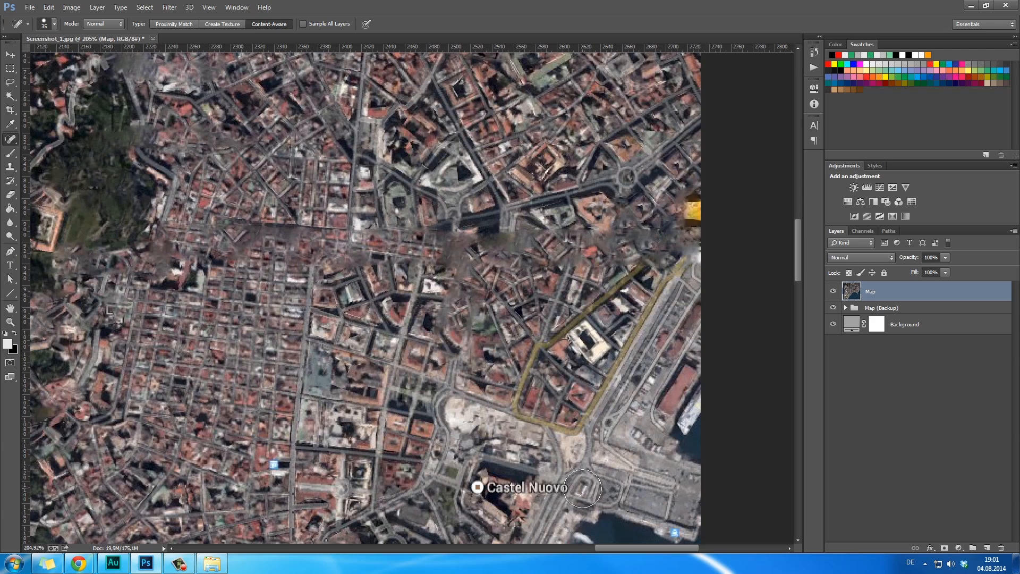
{"action": "left_click_drag", "start_coordinate": [575, 488], "coordinate": [396, 492]}
Lasso the open sea with a freehand selection that follows the coastline and closes around the map's lower-right edges.
{"action": "key", "text": "z"}
{"action": "mouse_move", "coordinate": [486, 444]}
{"action": "left_mouse_down"}
{"action": "mouse_move", "coordinate": [401, 446]}
{"action": "mouse_move", "coordinate": [412, 405]}
{"action": "mouse_move", "coordinate": [451, 369]}
{"action": "left_mouse_up"}
{"action": "left_click", "coordinate": [471, 411]}
{"action": "left_click", "coordinate": [460, 389], "text": "alt"}
{"action": "left_click", "coordinate": [464, 400]}
{"action": "left_click", "coordinate": [464, 400]}
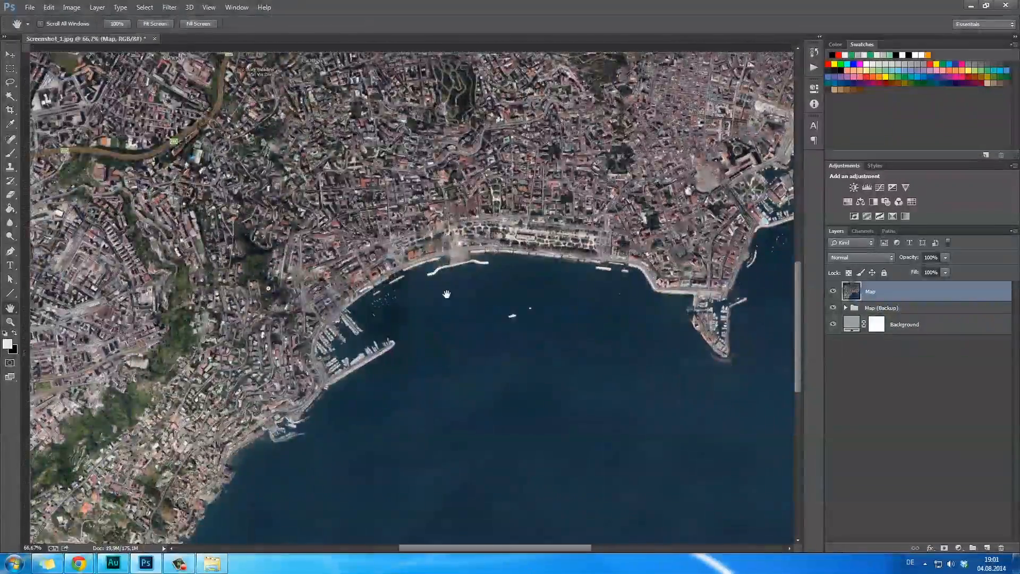
{"action": "left_click_drag", "start_coordinate": [447, 294], "coordinate": [415, 69]}
{"action": "mouse_move", "coordinate": [511, 305]}
{"action": "left_mouse_down"}
{"action": "mouse_move", "coordinate": [467, 325]}
{"action": "mouse_move", "coordinate": [495, 338]}
{"action": "left_mouse_up"}
{"action": "key", "text": "space"}
{"action": "key", "text": "space"}
{"action": "key", "text": "l"}
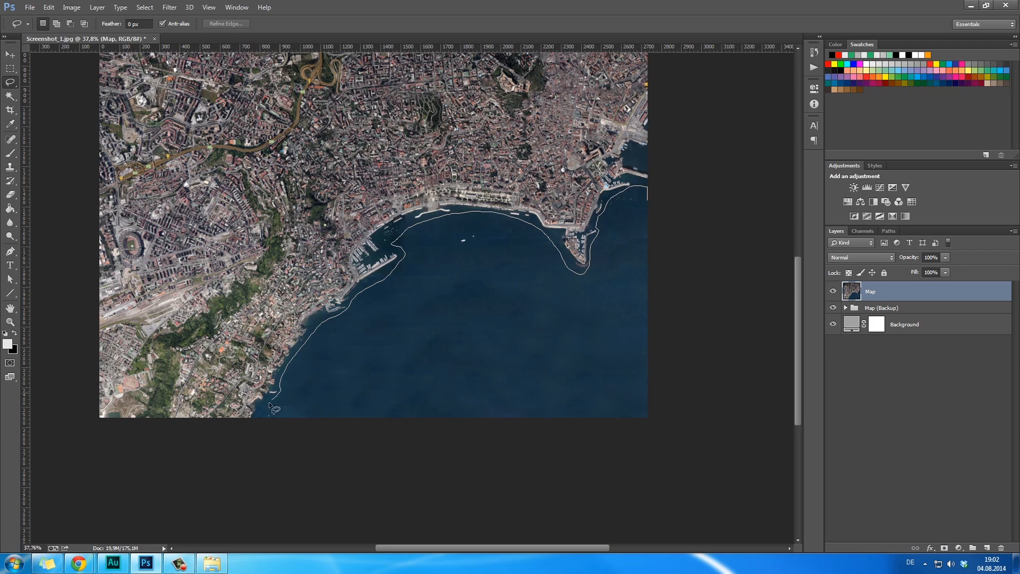
{"action": "left_click_drag", "start_coordinate": [287, 434], "coordinate": [636, 430]}
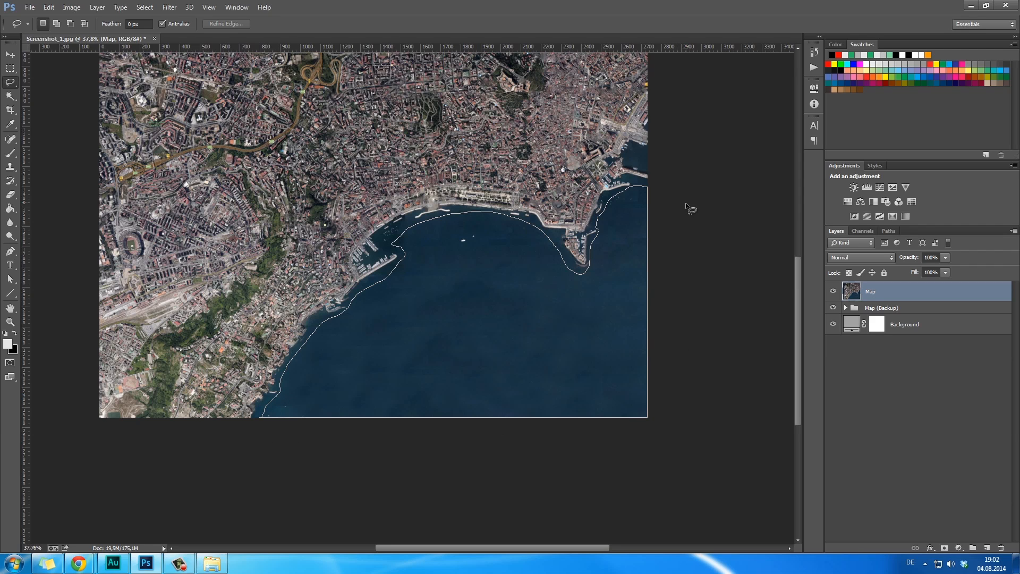
{"action": "left_click_drag", "start_coordinate": [690, 209], "coordinate": [691, 208]}
Copy the selected sea from the Map layer to a new layer and name it Water.
{"action": "key", "text": "m"}
{"action": "right_click", "coordinate": [537, 308]}
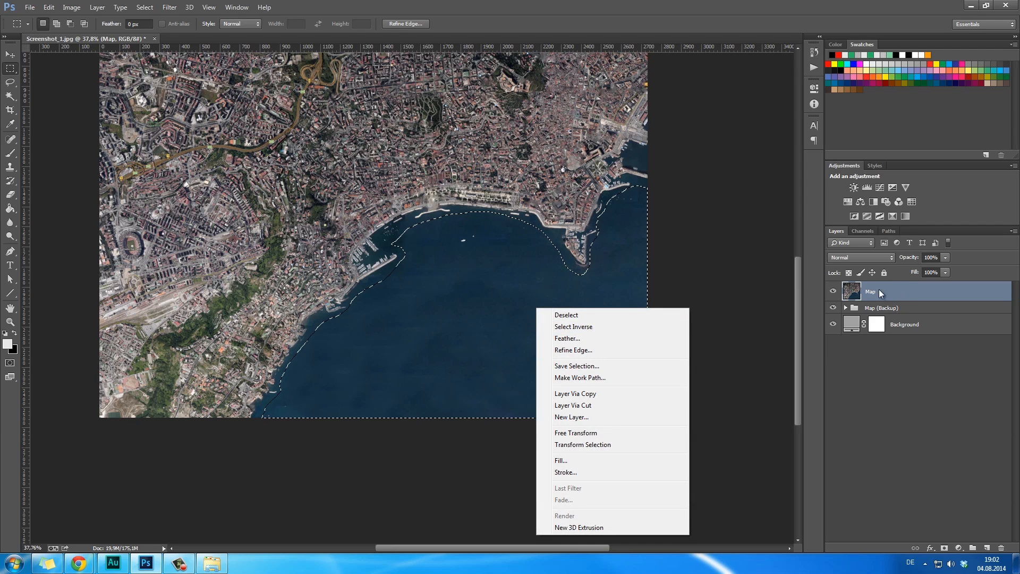
{"action": "left_click", "coordinate": [878, 289]}
{"action": "right_click", "coordinate": [541, 294]}
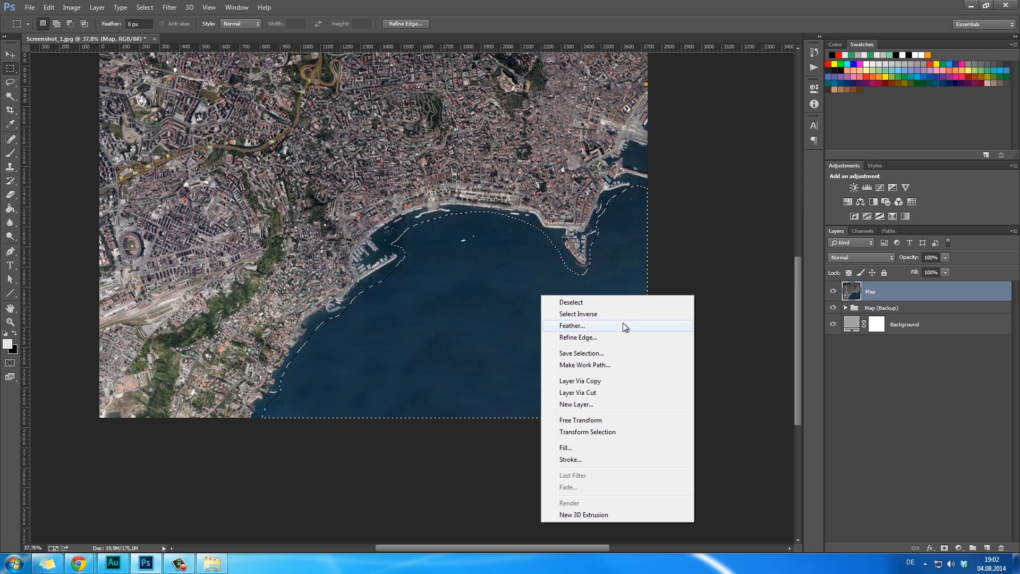
{"action": "left_click", "coordinate": [604, 381]}
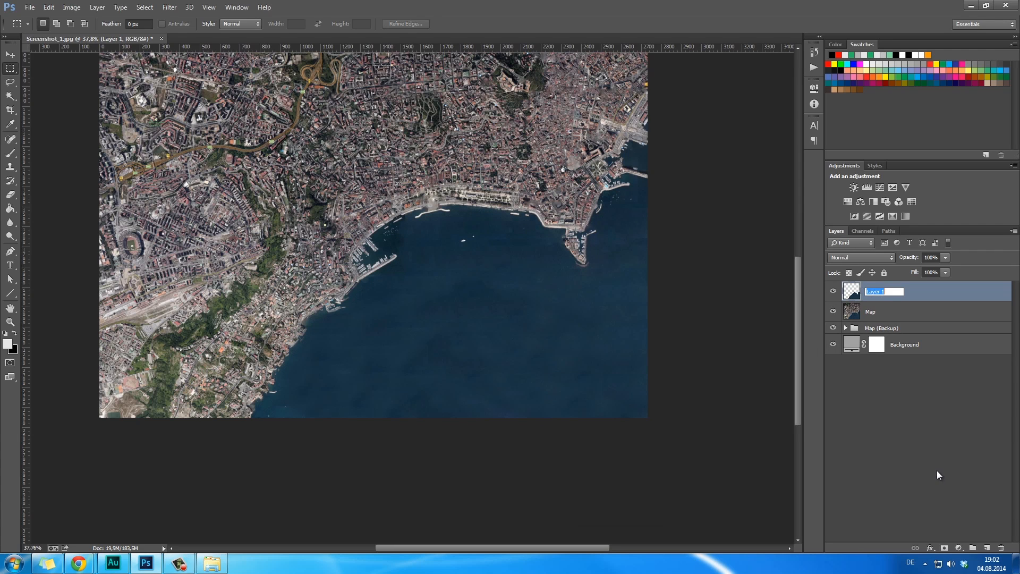
{"action": "type", "text": "Water"}
{"action": "key", "text": "Return"}
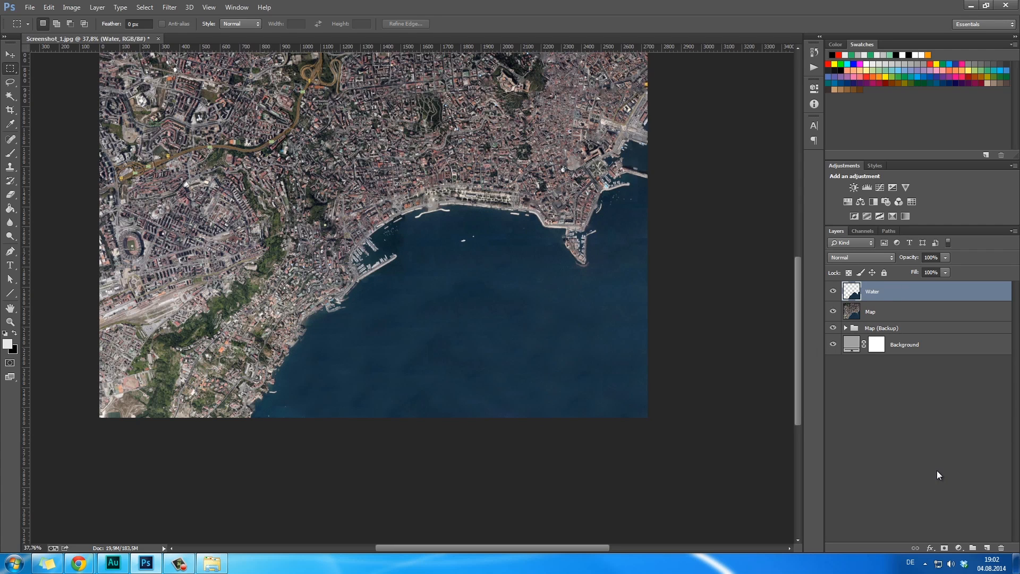
Apply a Gaussian Blur with a radius of 36 pixels to the Water layer.
{"action": "left_click", "coordinate": [169, 8]}
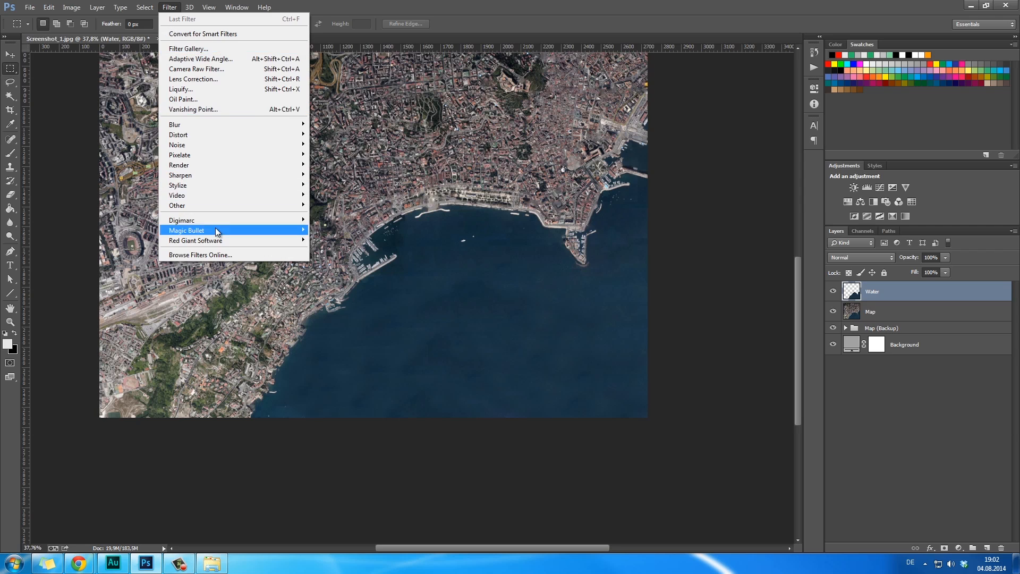
{"action": "mouse_move", "coordinate": [217, 122]}
{"action": "left_click", "coordinate": [338, 200]}
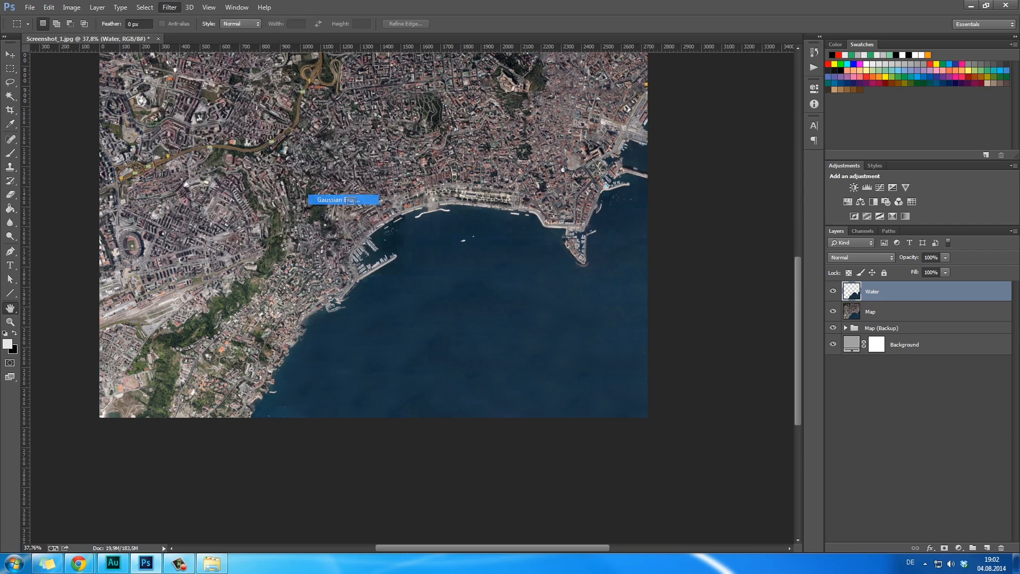
{"action": "mouse_move", "coordinate": [772, 462]}
{"action": "left_mouse_down"}
{"action": "mouse_move", "coordinate": [815, 462]}
{"action": "mouse_move", "coordinate": [755, 464]}
{"action": "left_mouse_up"}
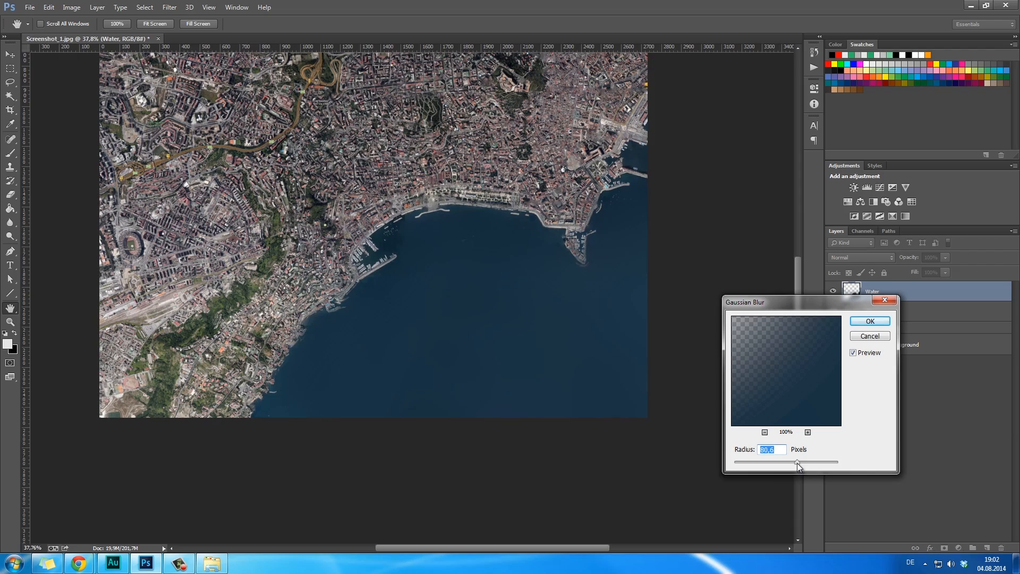
{"action": "left_click_drag", "start_coordinate": [787, 461], "coordinate": [786, 462]}
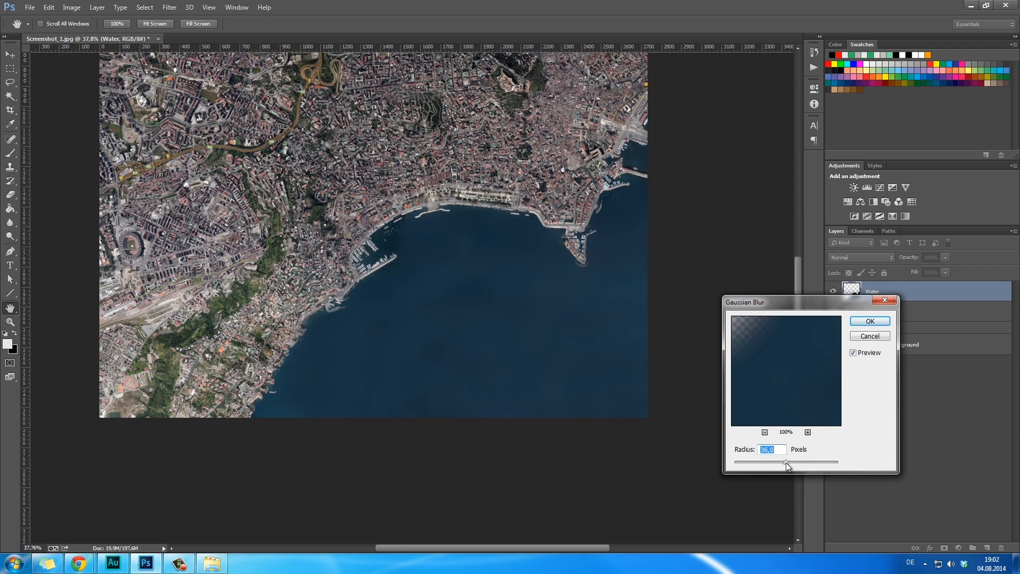
{"action": "left_click", "coordinate": [870, 322]}
Lower the Water layer's opacity to 60% and check the sea surface at actual size.
{"action": "key", "text": "ctrl+1"}
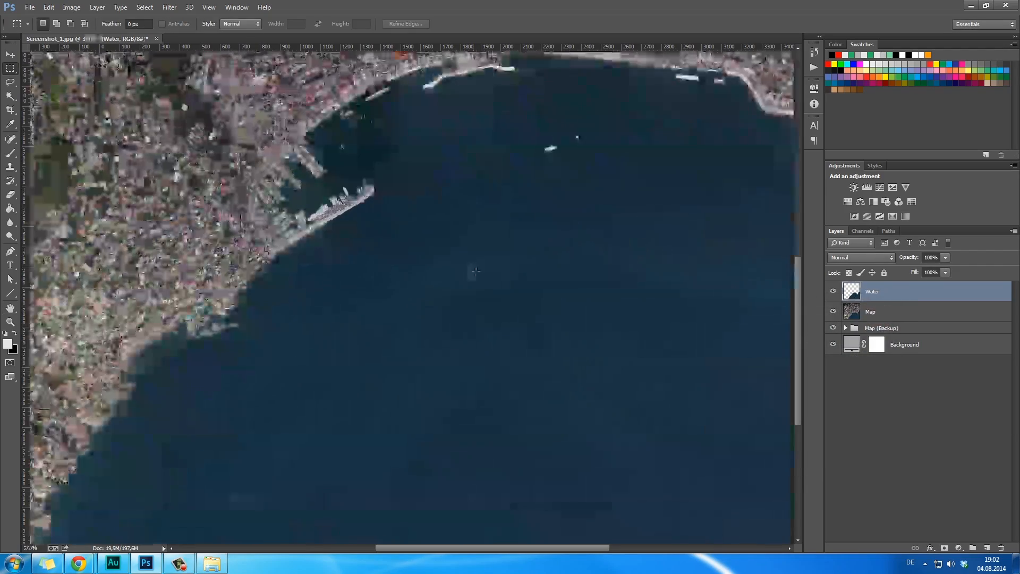
{"action": "left_click_drag", "start_coordinate": [535, 313], "coordinate": [493, 333]}
{"action": "left_click_drag", "start_coordinate": [536, 365], "coordinate": [510, 365]}
{"action": "left_click_drag", "start_coordinate": [626, 465], "coordinate": [527, 326]}
{"action": "left_click_drag", "start_coordinate": [888, 259], "coordinate": [829, 261]}
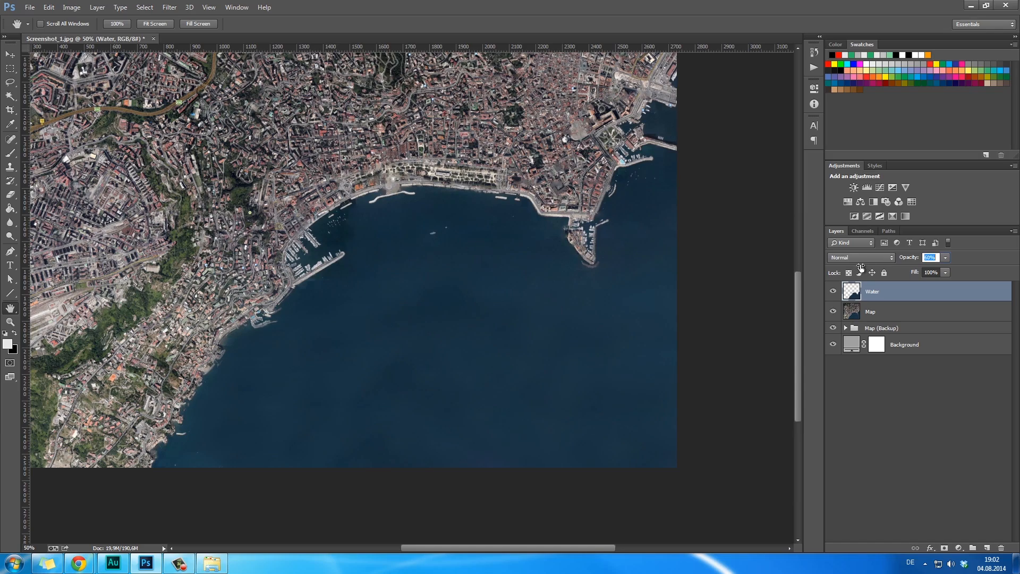
{"action": "key", "text": "ctrl+1"}
{"action": "left_click_drag", "start_coordinate": [408, 260], "coordinate": [460, 276]}
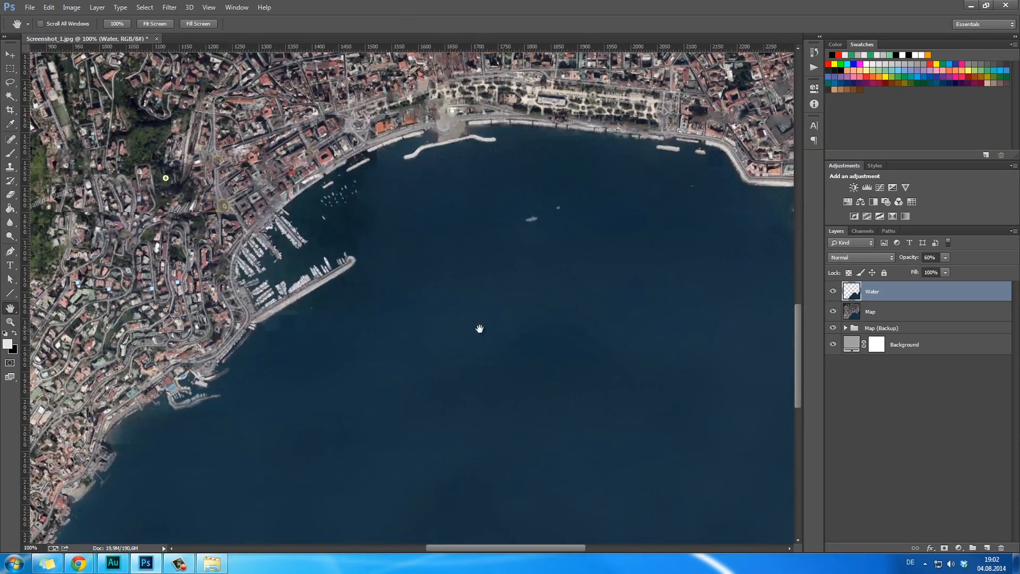
{"action": "mouse_move", "coordinate": [548, 362]}
{"action": "left_mouse_down"}
{"action": "mouse_move", "coordinate": [535, 362]}
{"action": "mouse_move", "coordinate": [537, 375]}
{"action": "left_mouse_up"}
{"action": "left_click_drag", "start_coordinate": [569, 429], "coordinate": [518, 355]}
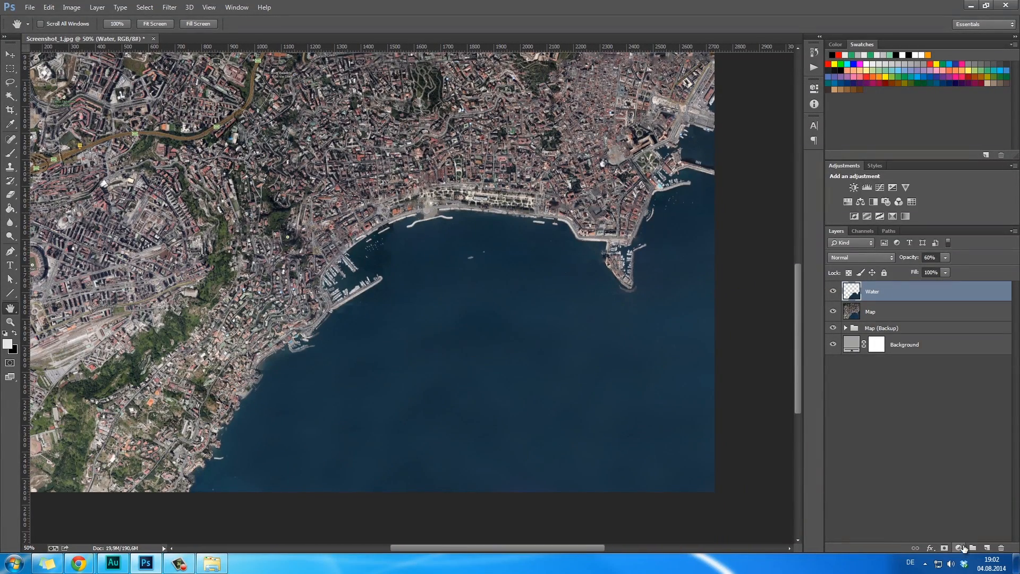
Add a Color Balance adjustment clipped to the Water layer and shift its midtones slightly towards green.
{"action": "left_click", "coordinate": [960, 548]}
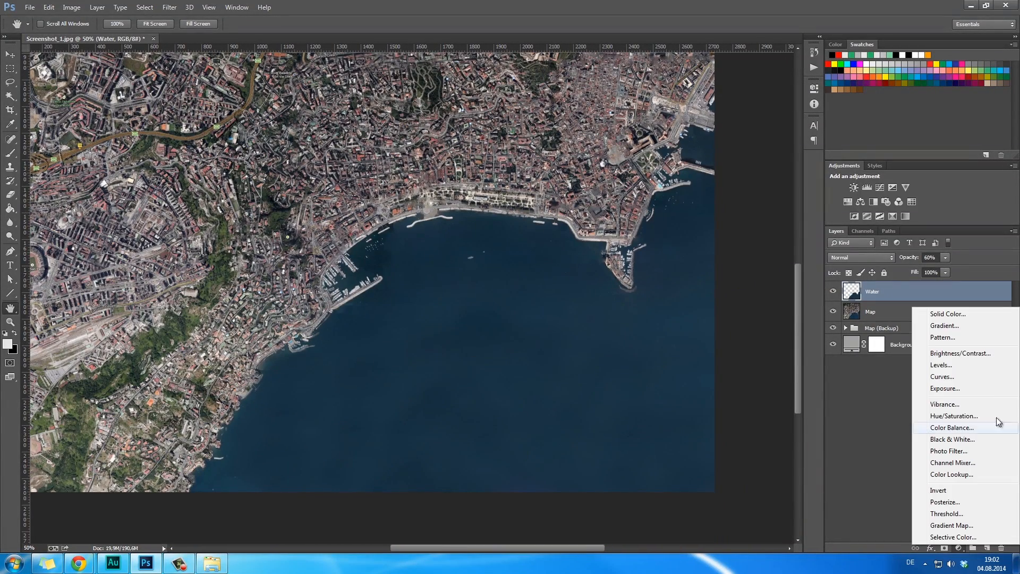
{"action": "left_click", "coordinate": [968, 432]}
{"action": "right_click", "coordinate": [919, 295]}
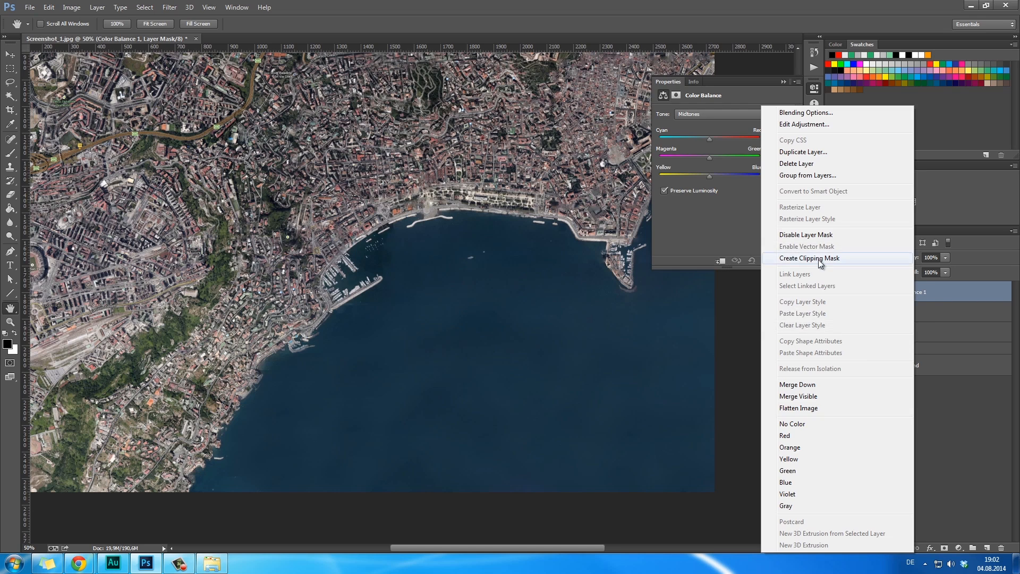
{"action": "left_click", "coordinate": [850, 262]}
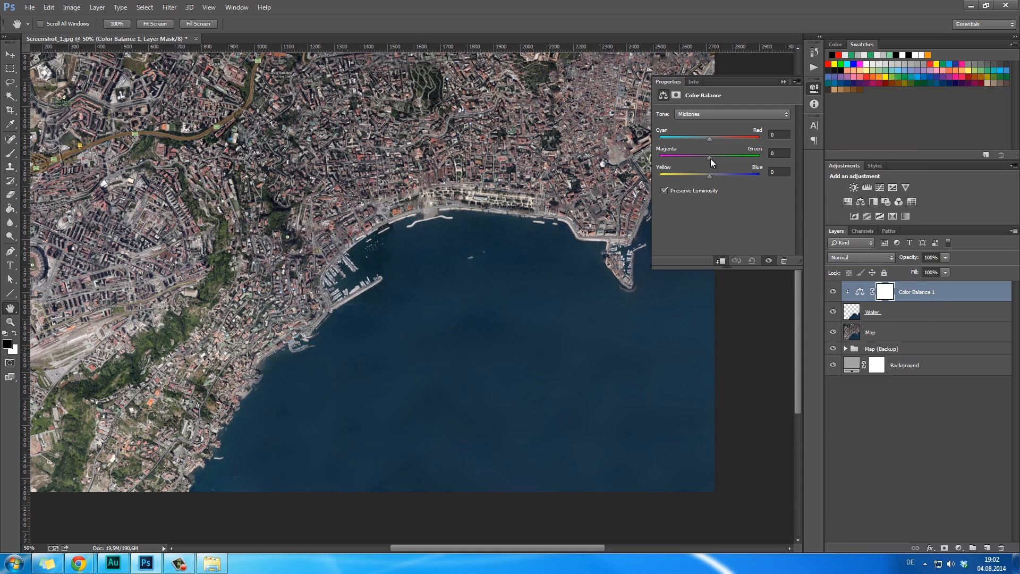
{"action": "left_click_drag", "start_coordinate": [710, 158], "coordinate": [718, 159]}
{"action": "left_click", "coordinate": [784, 82]}
Add a layer mask to the Water layer and prepare a soft black 160 px brush at 51% opacity for painting on it.
{"action": "left_click", "coordinate": [895, 317]}
{"action": "left_click", "coordinate": [944, 548]}
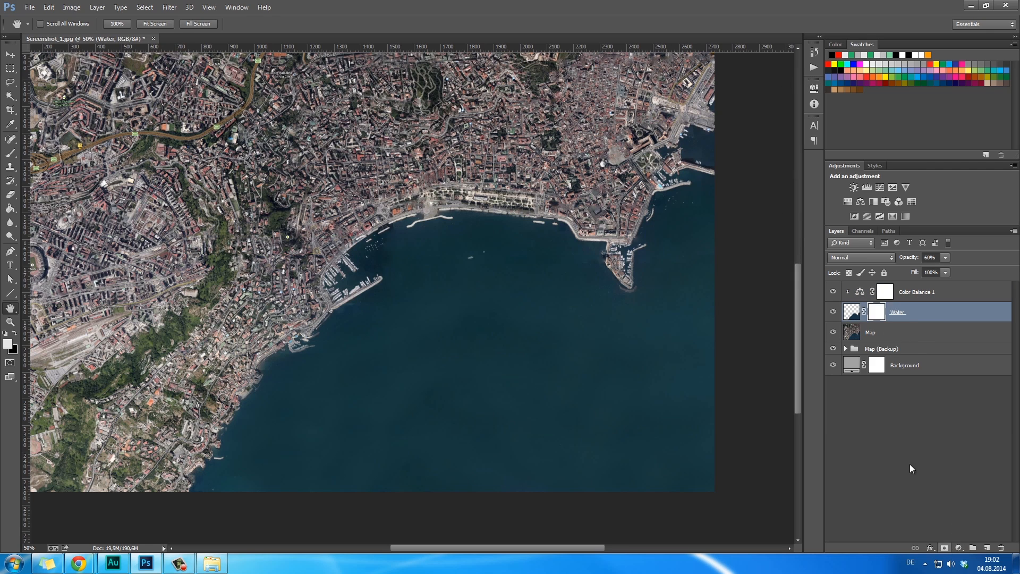
{"action": "key", "text": "b"}
{"action": "left_click_drag", "start_coordinate": [386, 254], "coordinate": [399, 226]}
{"action": "key", "text": "ctrl+z"}
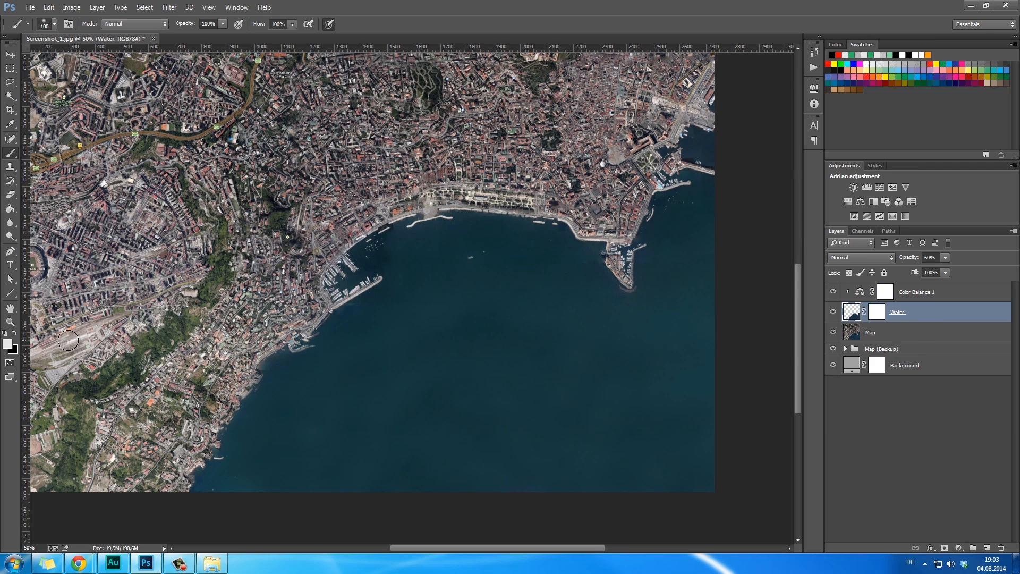
{"action": "key", "text": "x"}
{"action": "right_click", "coordinate": [384, 295]}
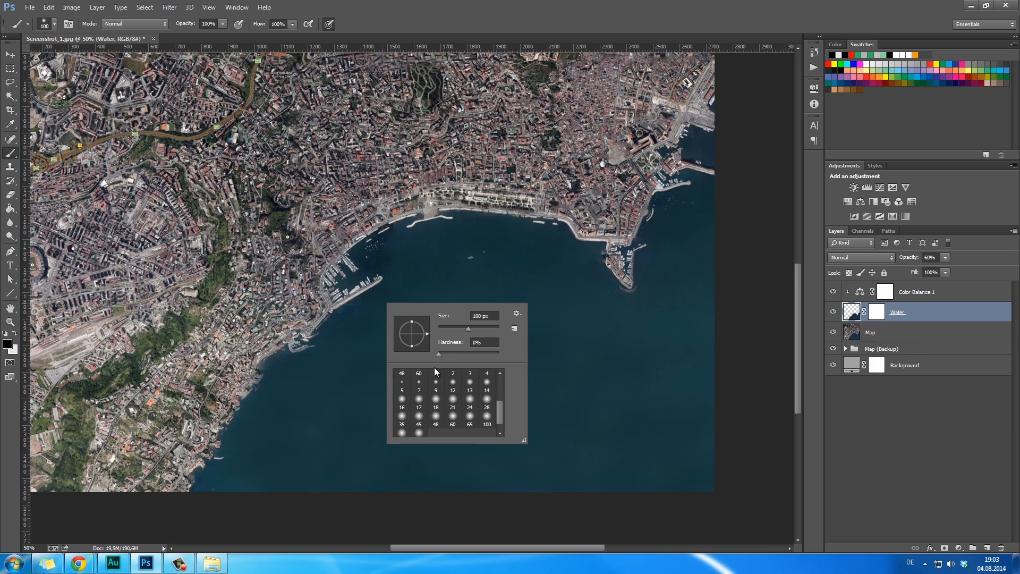
{"action": "left_click", "coordinate": [478, 326]}
{"action": "left_click_drag", "start_coordinate": [388, 232], "coordinate": [383, 279]}
{"action": "key", "text": "ctrl+z"}
{"action": "left_click_drag", "start_coordinate": [187, 27], "coordinate": [154, 27]}
{"action": "left_click", "coordinate": [877, 312]}
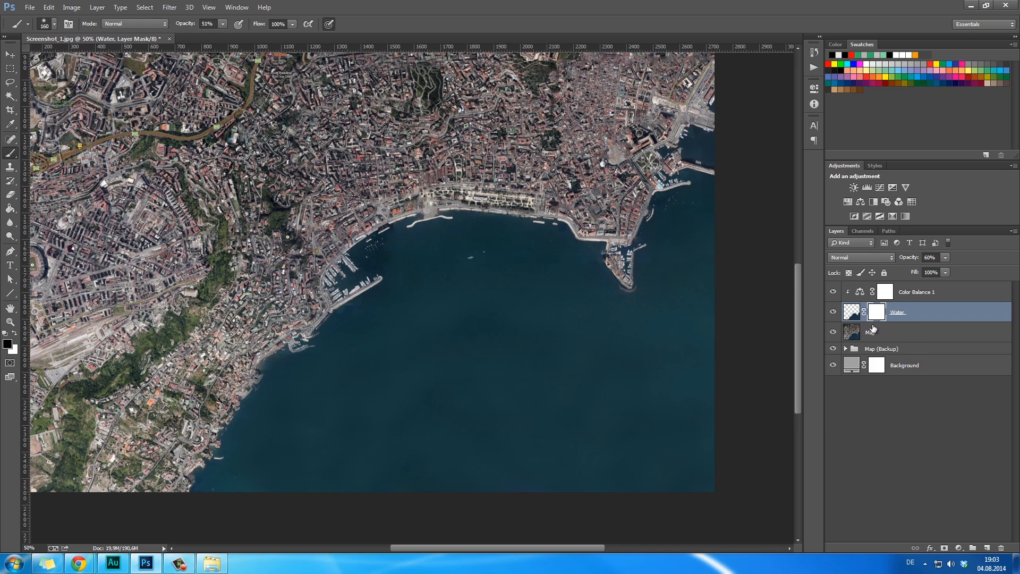
Paint on the Water layer's mask along the coastline to blend the blurred sea's edge into the map, and review the whole image.
{"action": "mouse_move", "coordinate": [394, 254]}
{"action": "left_mouse_down"}
{"action": "mouse_move", "coordinate": [391, 237]}
{"action": "mouse_move", "coordinate": [365, 309]}
{"action": "left_mouse_up"}
{"action": "left_click", "coordinate": [284, 345]}
{"action": "mouse_move", "coordinate": [753, 214]}
{"action": "left_mouse_down"}
{"action": "mouse_move", "coordinate": [609, 215]}
{"action": "mouse_move", "coordinate": [405, 302]}
{"action": "left_mouse_up"}
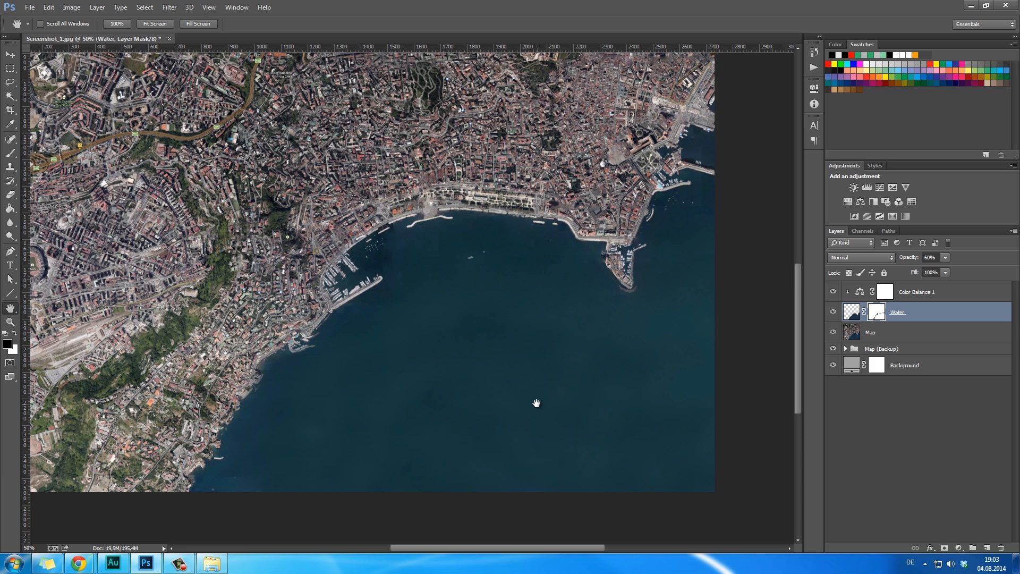
{"action": "key", "text": "b"}
{"action": "key", "text": "x"}
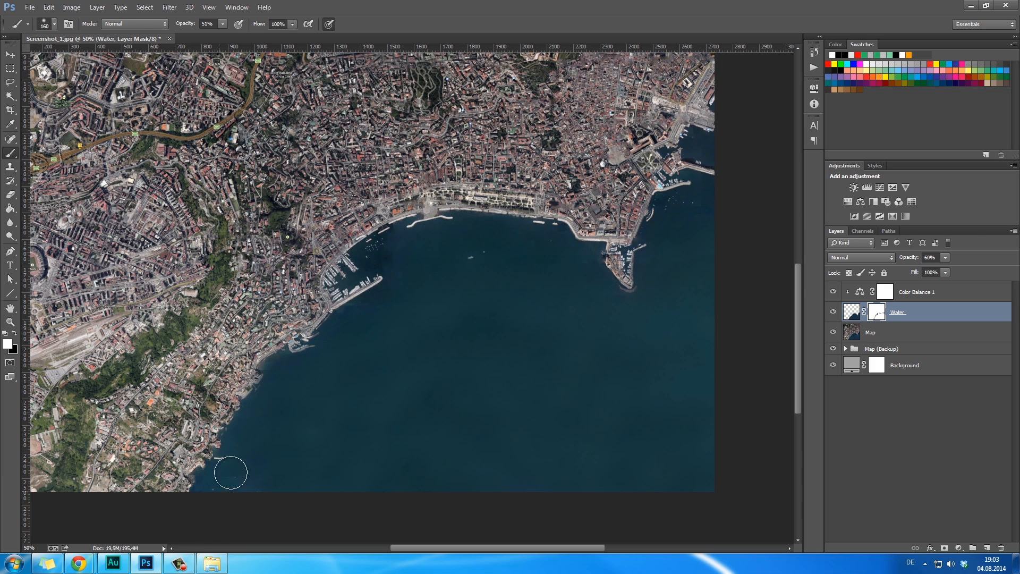
{"action": "key", "text": "h"}
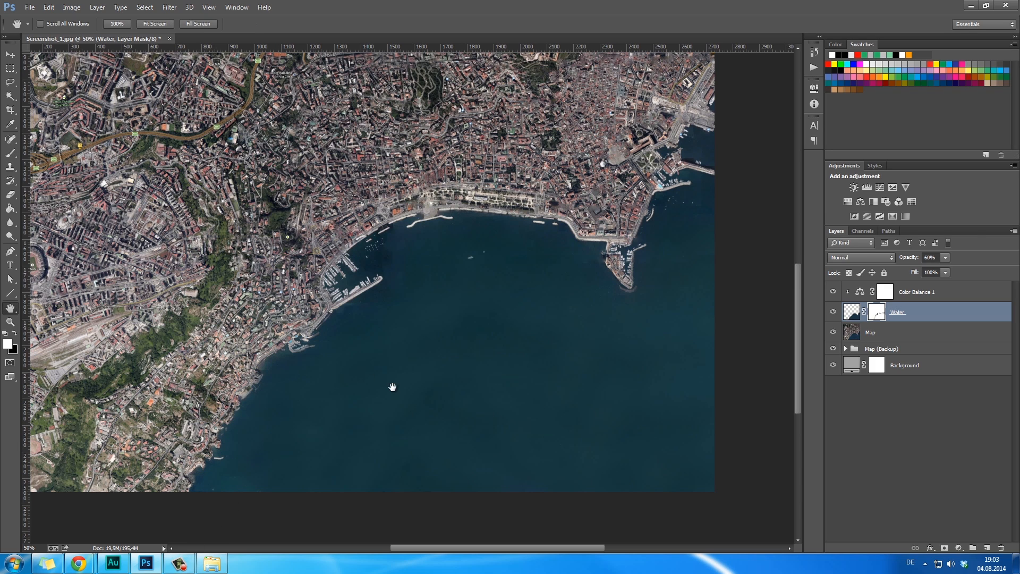
{"action": "left_click", "coordinate": [567, 410], "text": "alt"}
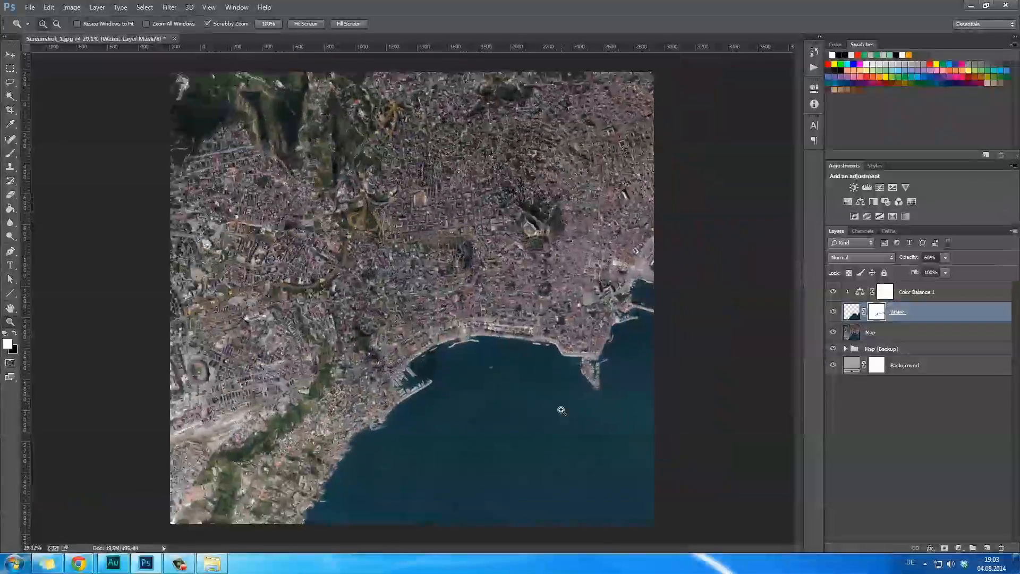
{"action": "left_click", "coordinate": [463, 436], "text": "ctrl"}
{"action": "left_click_drag", "start_coordinate": [467, 521], "coordinate": [483, 405]}
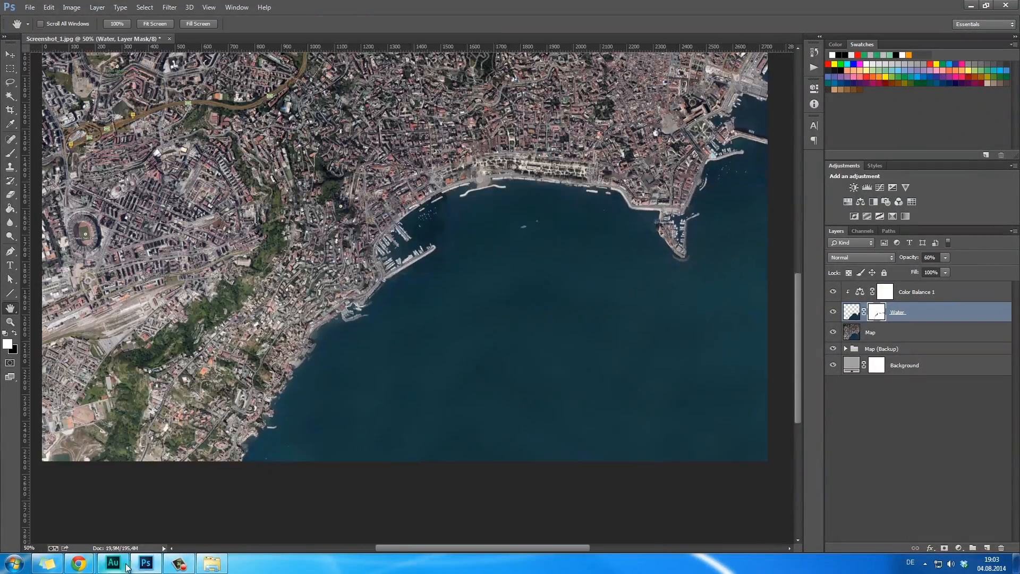
Switch to Chrome, view the wider Naples coastline in Google Maps and bring up the SURVIVE THE NIGHTS! YouTube video for reference.
{"action": "left_click", "coordinate": [79, 563]}
{"action": "left_click", "coordinate": [159, 505]}
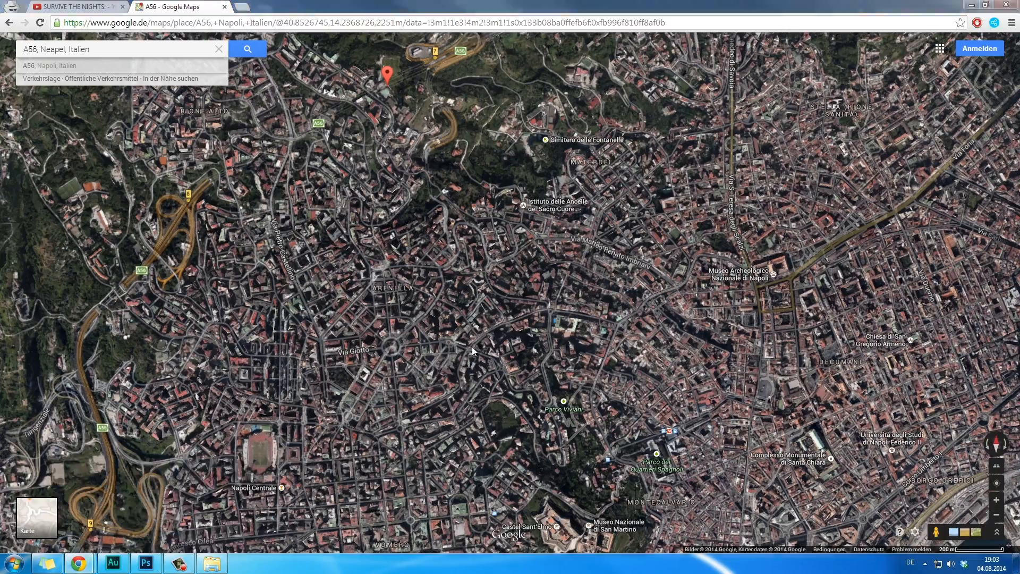
{"action": "left_click_drag", "start_coordinate": [472, 346], "coordinate": [435, 324]}
{"action": "scroll", "coordinate": [433, 323], "scroll_direction": "down", "scroll_amount": 1}
{"action": "scroll", "coordinate": [434, 324], "scroll_direction": "down", "scroll_amount": 2}
{"action": "left_click_drag", "start_coordinate": [405, 372], "coordinate": [426, 298]}
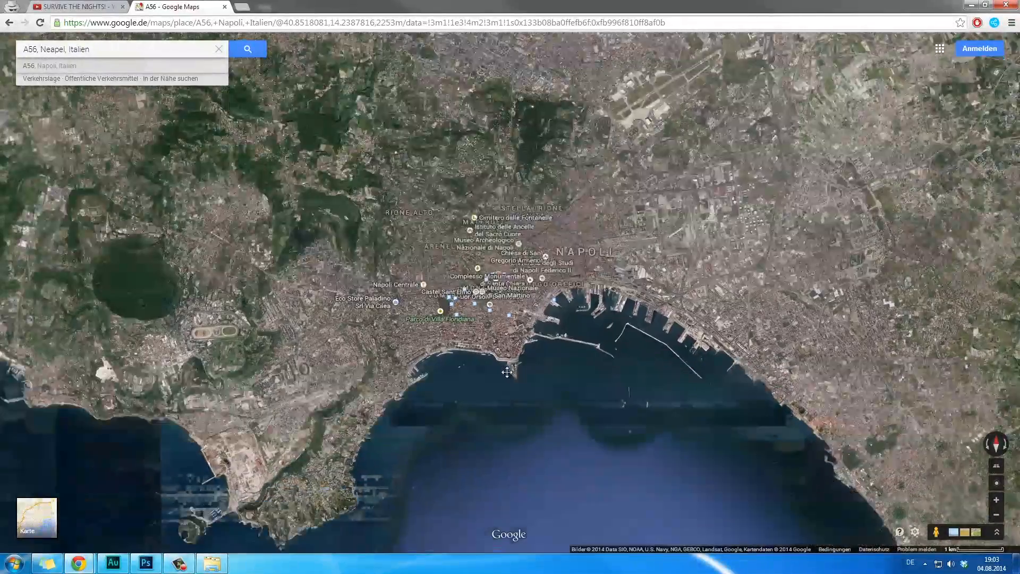
{"action": "left_click", "coordinate": [75, 5]}
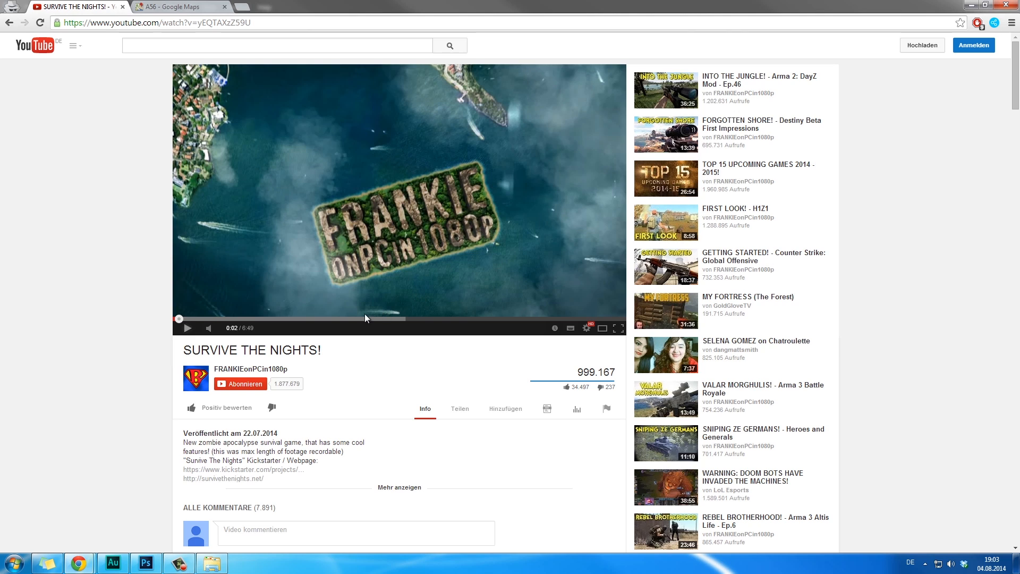
Switch back to Photoshop and draw a white rectangle shape of about 666 × 328 px on the open water.
{"action": "mouse_move", "coordinate": [213, 568]}
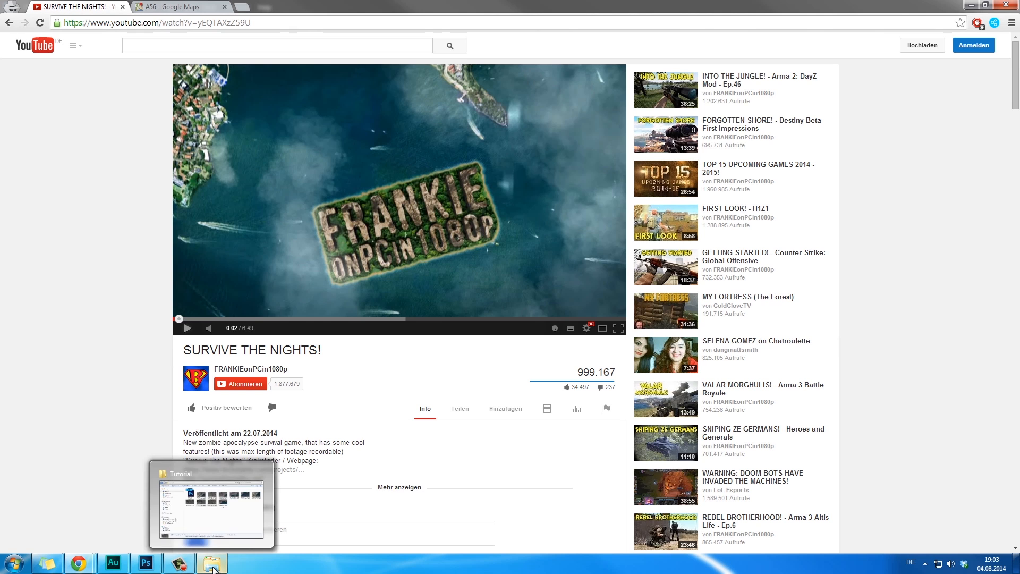
{"action": "left_click", "coordinate": [145, 563]}
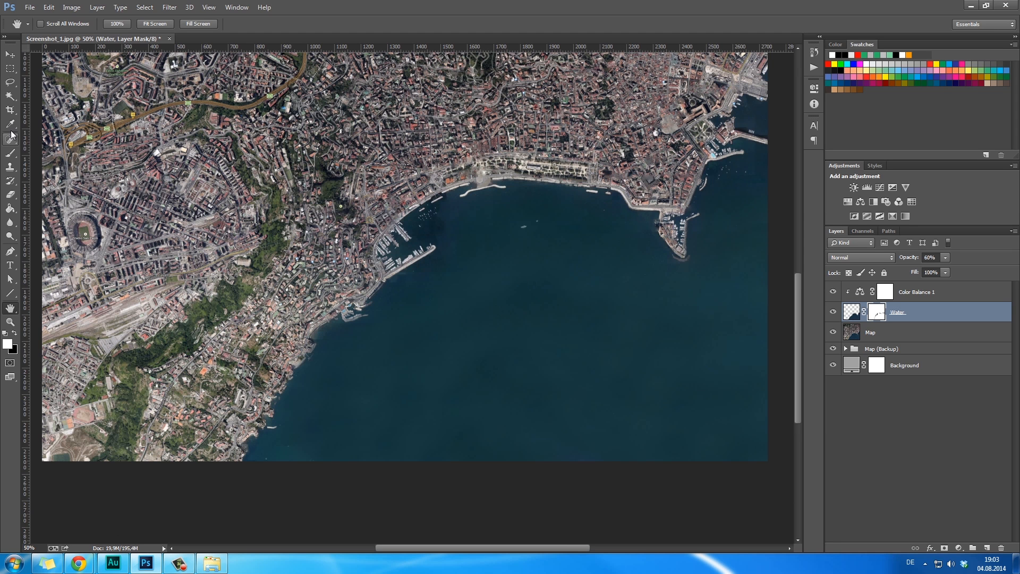
{"action": "left_click", "coordinate": [11, 292]}
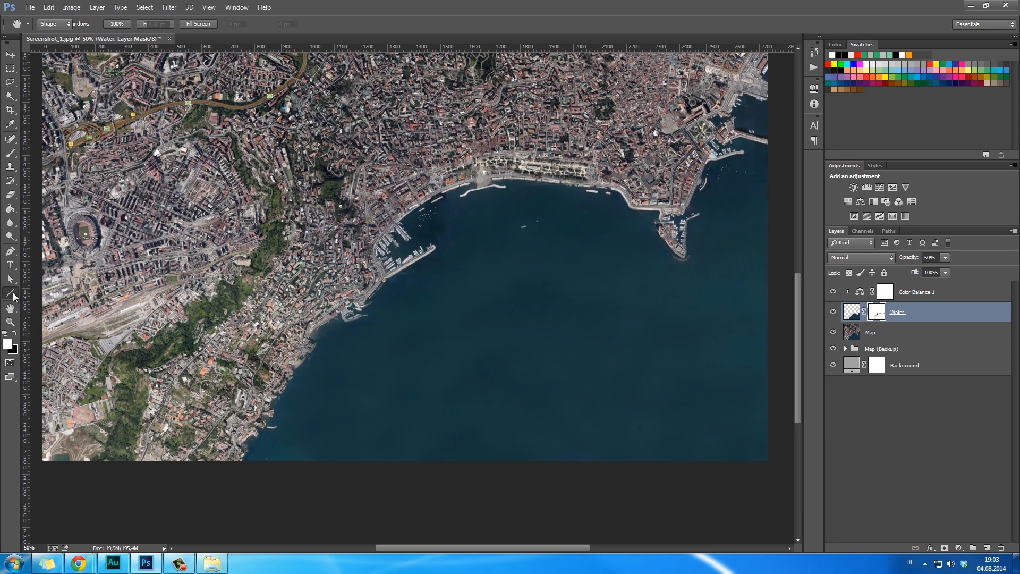
{"action": "left_click", "coordinate": [60, 291]}
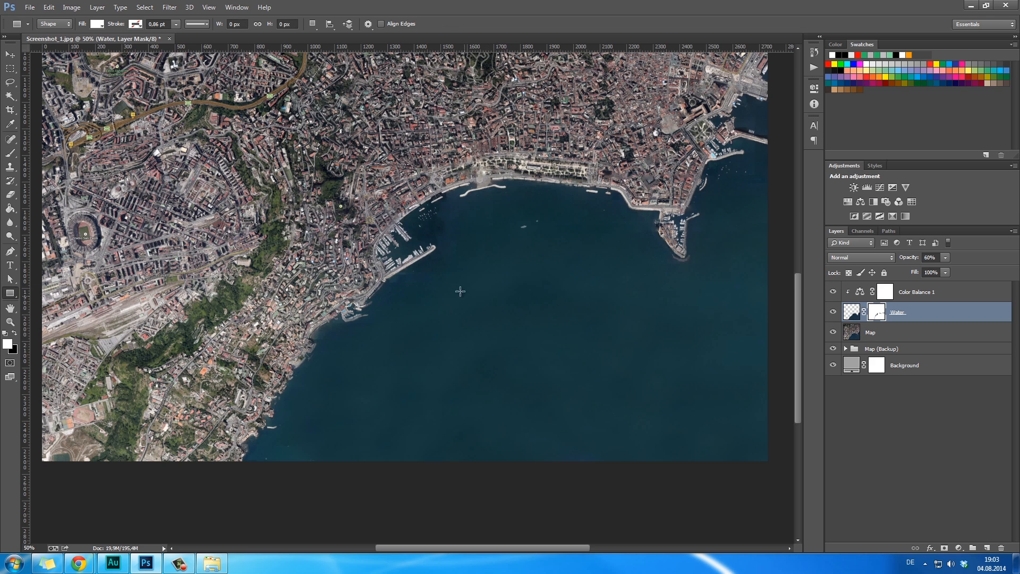
{"action": "left_click_drag", "start_coordinate": [462, 282], "coordinate": [639, 370]}
Fill the rectangle with a pale cream, #fff3d0.
{"action": "double_click", "coordinate": [863, 311]}
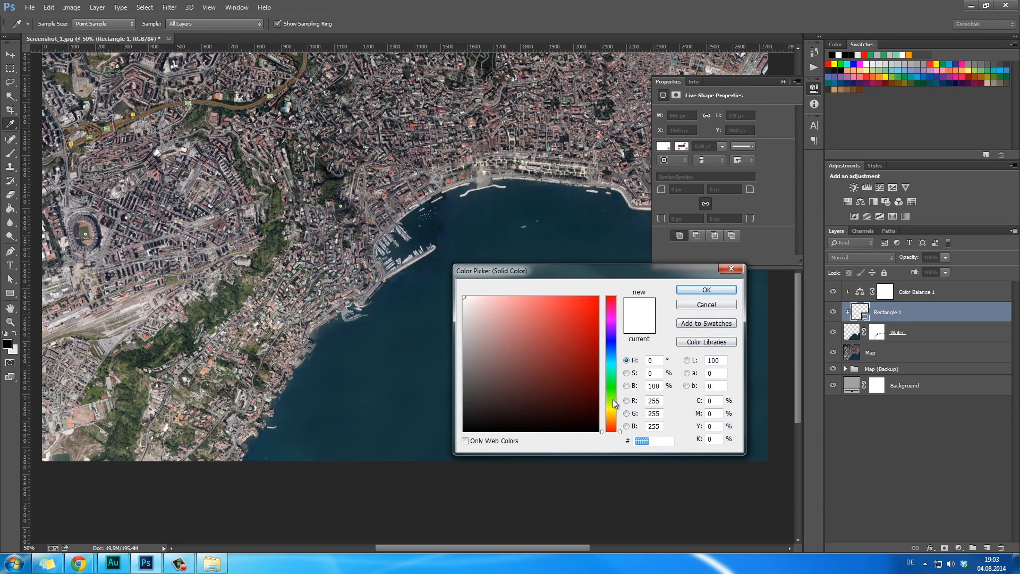
{"action": "left_click_drag", "start_coordinate": [619, 430], "coordinate": [618, 420]}
{"action": "left_click_drag", "start_coordinate": [505, 305], "coordinate": [497, 283]}
{"action": "left_click", "coordinate": [707, 289]}
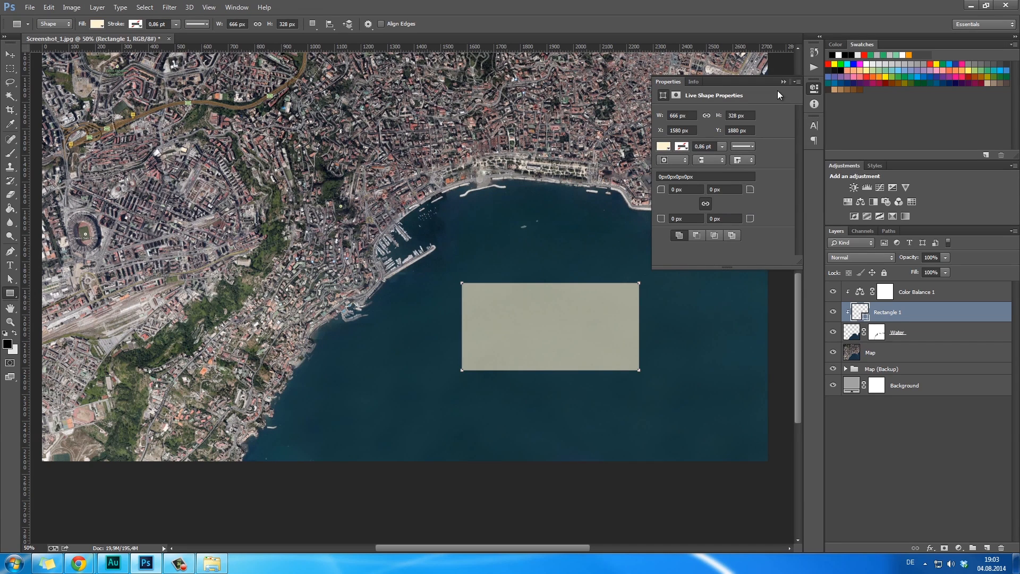
Set the rectangle's fill to a sandy tan, #c9aa60.
{"action": "double_click", "coordinate": [856, 312]}
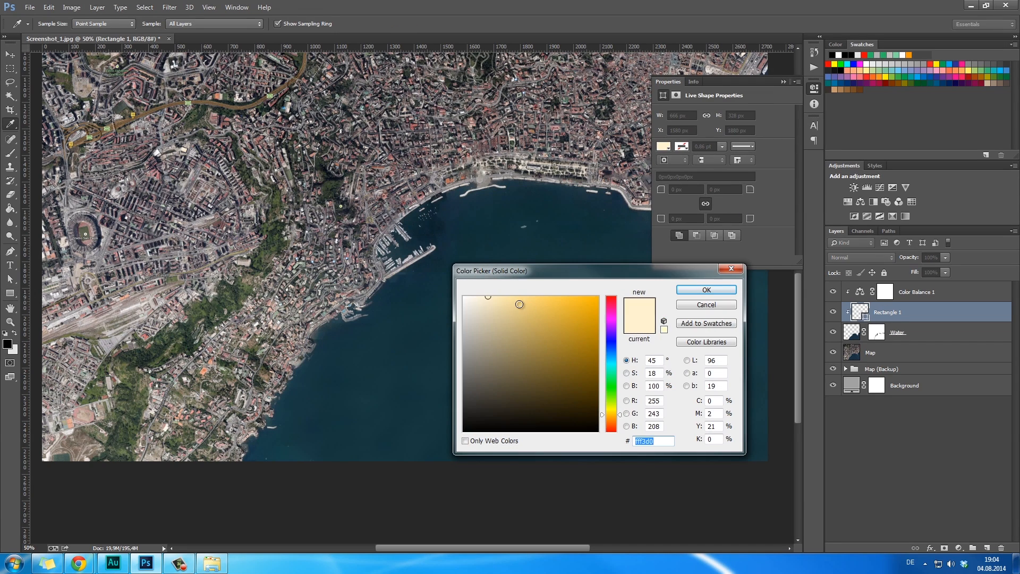
{"action": "left_click_drag", "start_coordinate": [519, 304], "coordinate": [529, 303]}
{"action": "mouse_move", "coordinate": [611, 408]}
{"action": "left_mouse_down"}
{"action": "mouse_move", "coordinate": [599, 407]}
{"action": "mouse_move", "coordinate": [591, 369]}
{"action": "mouse_move", "coordinate": [535, 326]}
{"action": "left_mouse_up"}
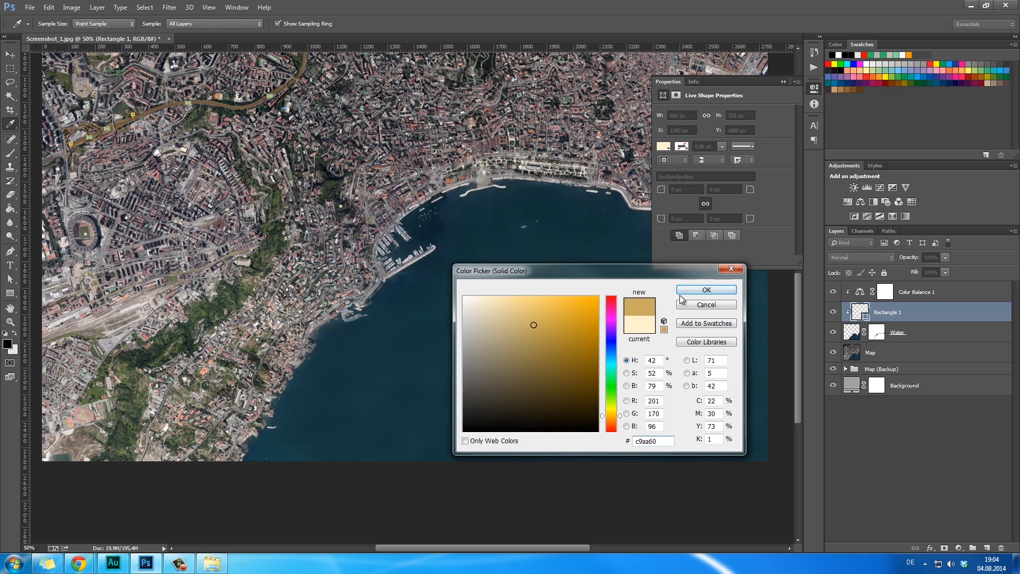
{"action": "left_click", "coordinate": [706, 290]}
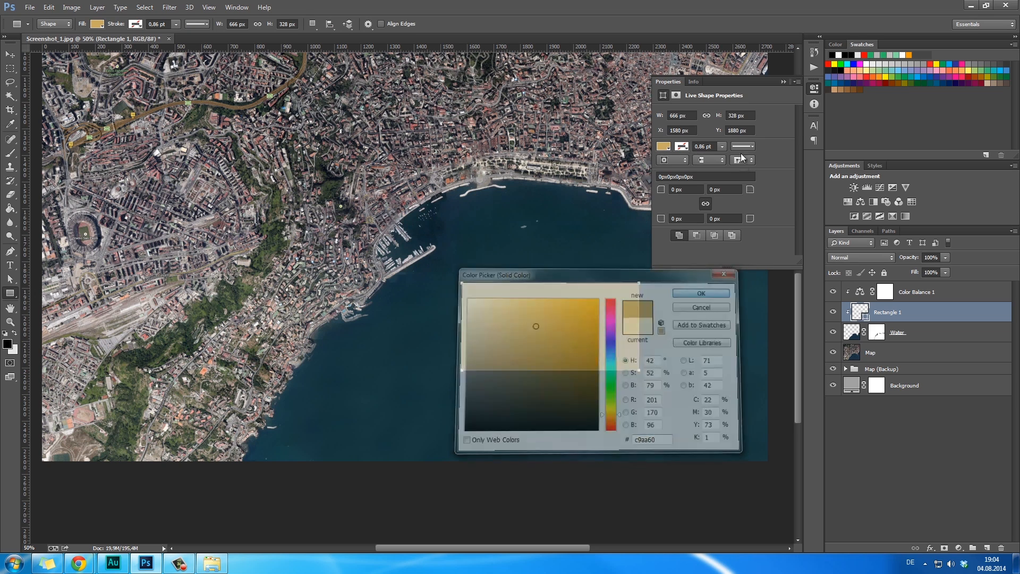
{"action": "double_click", "coordinate": [857, 312]}
{"action": "left_click_drag", "start_coordinate": [584, 278], "coordinate": [277, 248]}
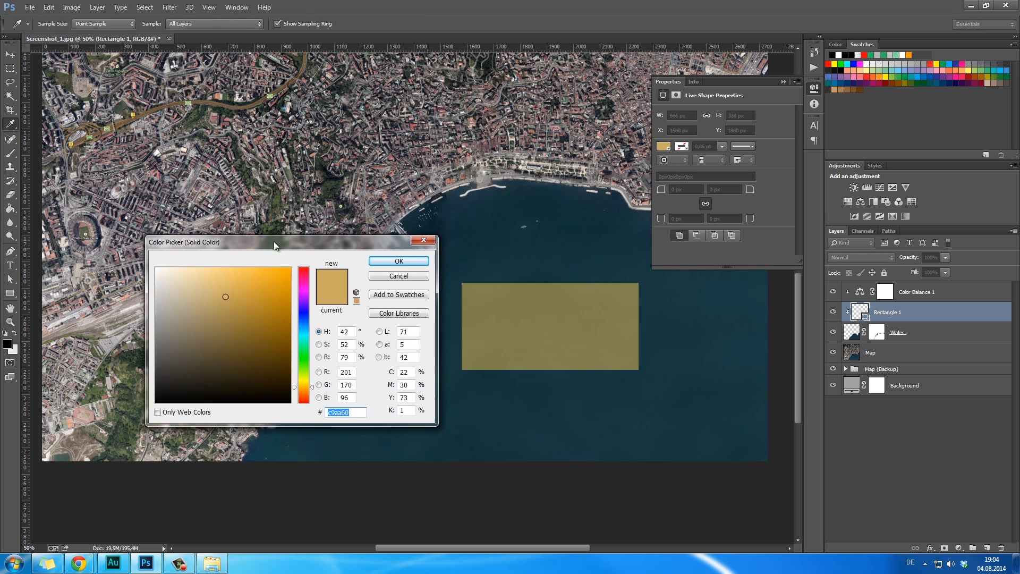
{"action": "mouse_move", "coordinate": [225, 294]}
{"action": "left_mouse_down"}
{"action": "mouse_move", "coordinate": [204, 267]}
{"action": "mouse_move", "coordinate": [291, 268]}
{"action": "mouse_move", "coordinate": [262, 343]}
{"action": "mouse_move", "coordinate": [300, 377]}
{"action": "mouse_move", "coordinate": [284, 298]}
{"action": "mouse_move", "coordinate": [304, 242]}
{"action": "left_mouse_up"}
{"action": "left_click", "coordinate": [301, 383]}
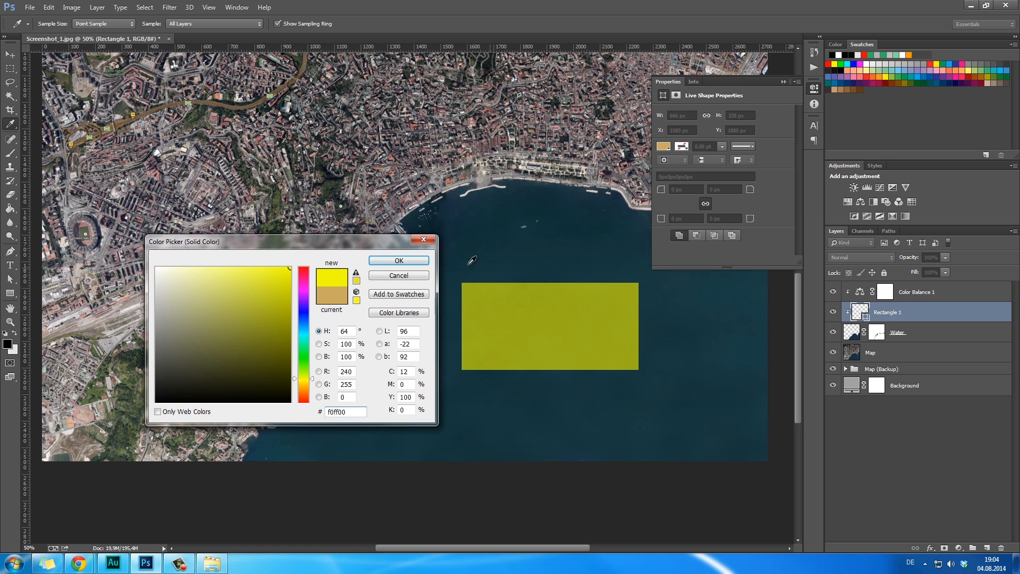
{"action": "left_click", "coordinate": [398, 275]}
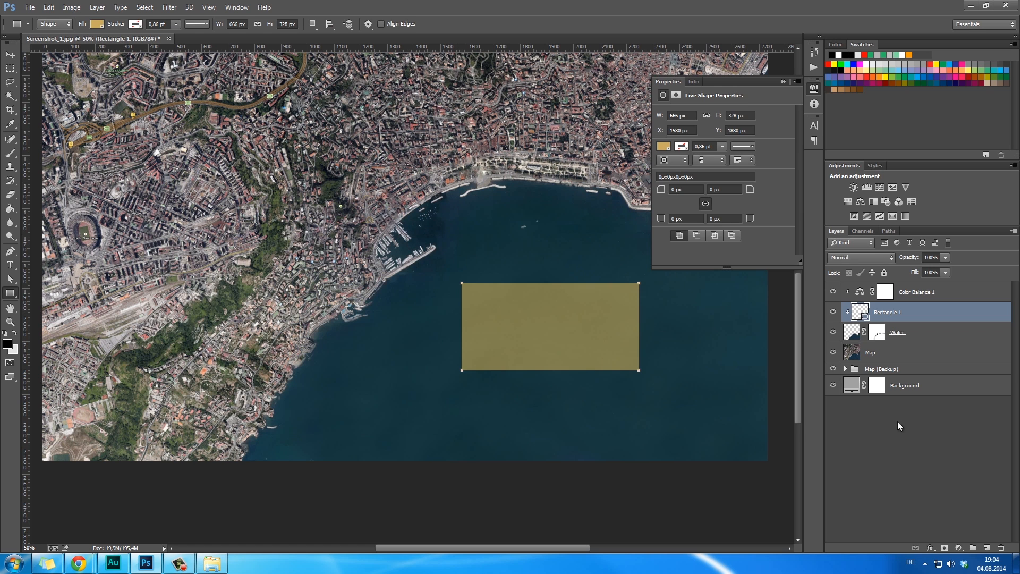
Place the rectangle layer above Color Balance 1, release its clipping mask and shift the shape slightly on the water.
{"action": "left_click", "coordinate": [909, 315]}
{"action": "left_click_drag", "start_coordinate": [927, 297], "coordinate": [903, 319]}
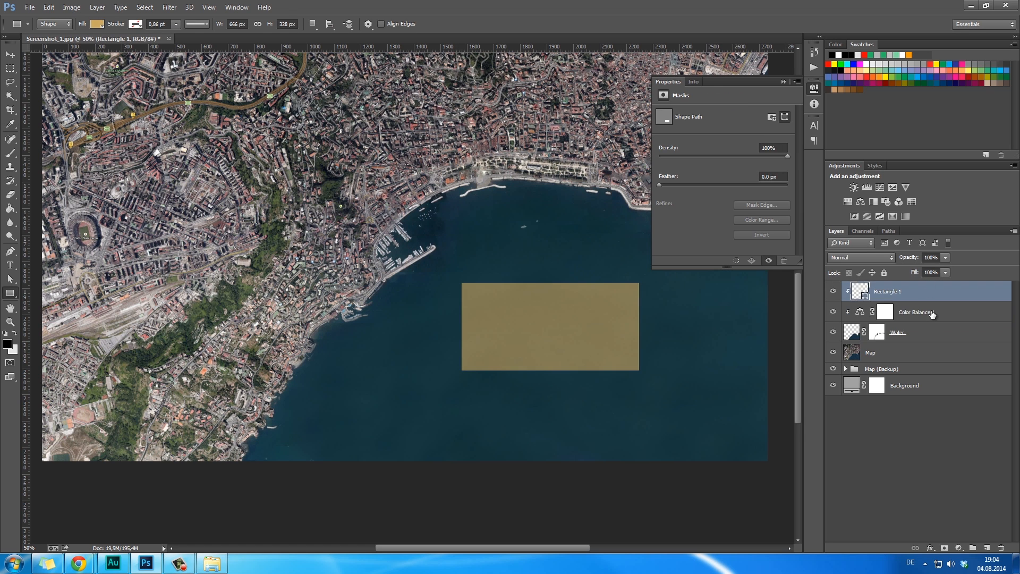
{"action": "right_click", "coordinate": [897, 320]}
{"action": "left_click", "coordinate": [947, 312]}
{"action": "left_click", "coordinate": [931, 296]}
{"action": "right_click", "coordinate": [913, 294]}
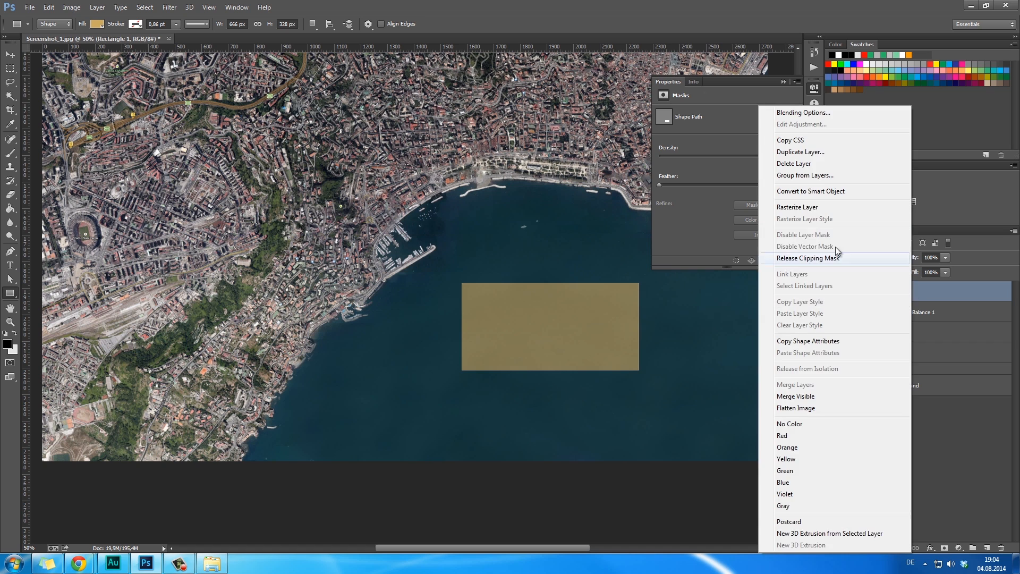
{"action": "left_click", "coordinate": [842, 259]}
{"action": "double_click", "coordinate": [853, 291]}
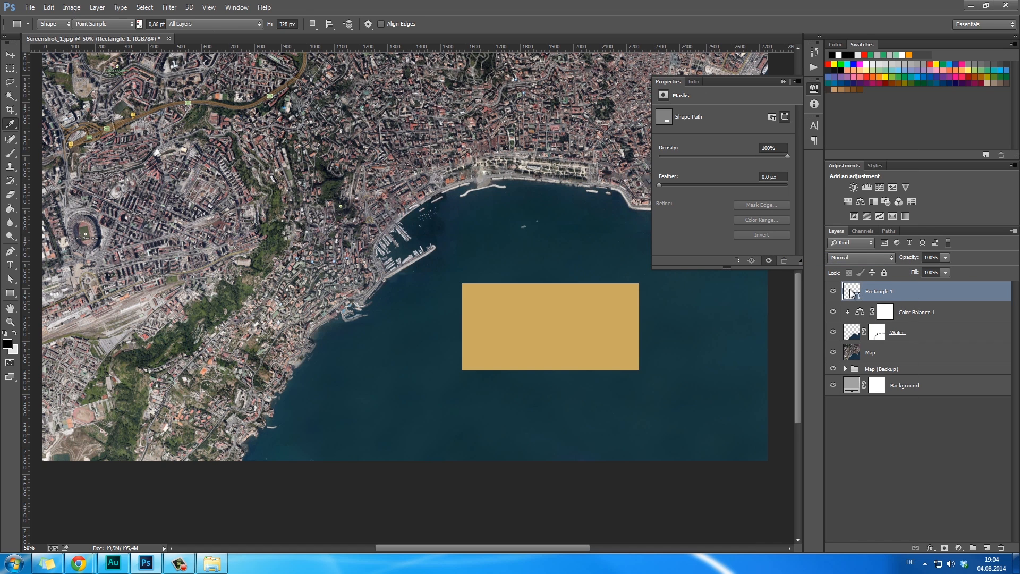
{"action": "left_click", "coordinate": [397, 262]}
{"action": "left_click_drag", "start_coordinate": [537, 326], "coordinate": [528, 331]}
Rename the rectangle layer Sand and add a layer mask to it.
{"action": "left_click", "coordinate": [783, 82]}
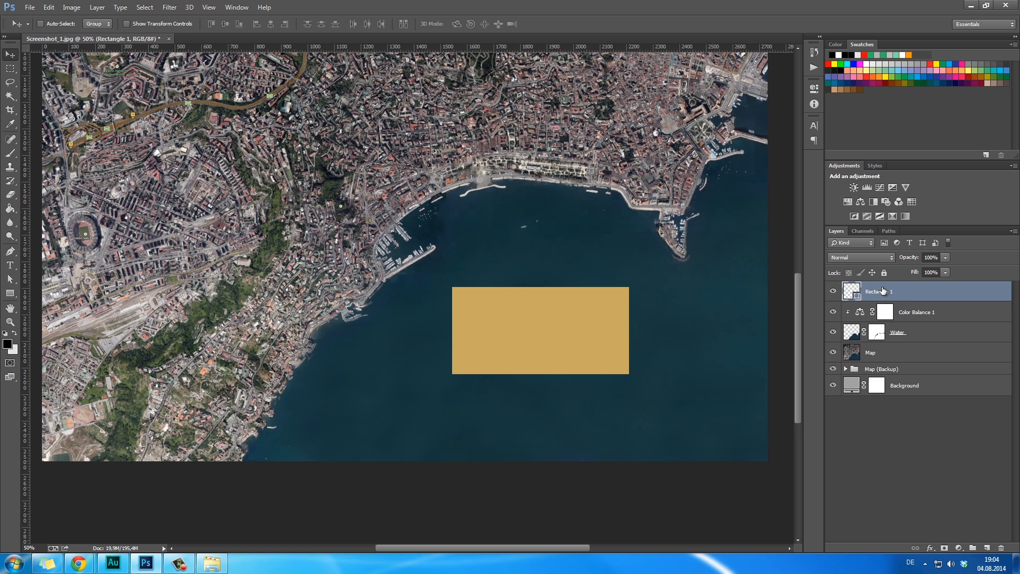
{"action": "key", "text": "Return"}
{"action": "left_click", "coordinate": [945, 547]}
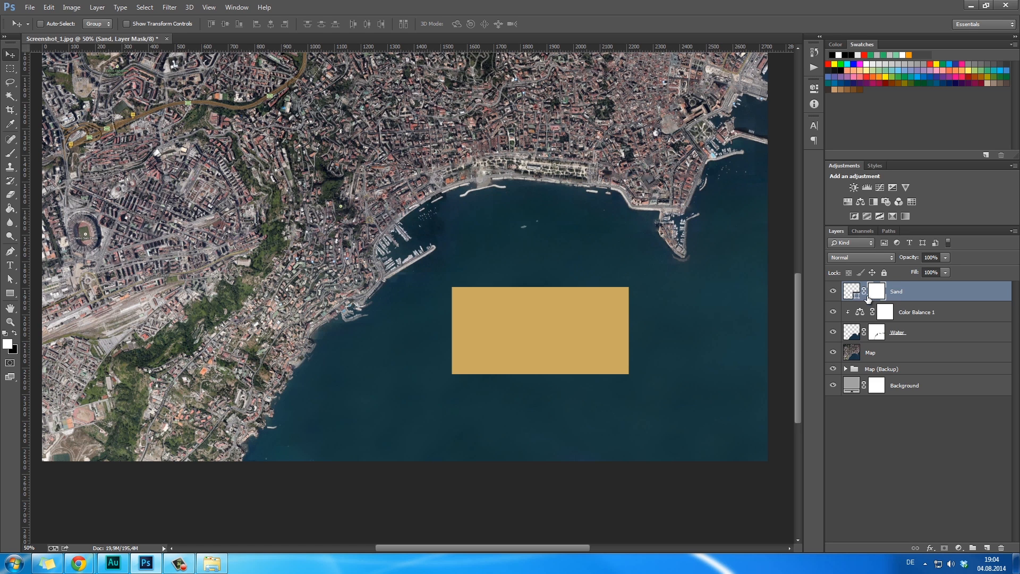
Rotate the sand rectangle about 11° counterclockwise to match the tilt of the island in the reference video.
{"action": "key", "text": "z"}
{"action": "left_click", "coordinate": [540, 302]}
{"action": "left_click", "coordinate": [569, 346]}
{"action": "key", "text": "h"}
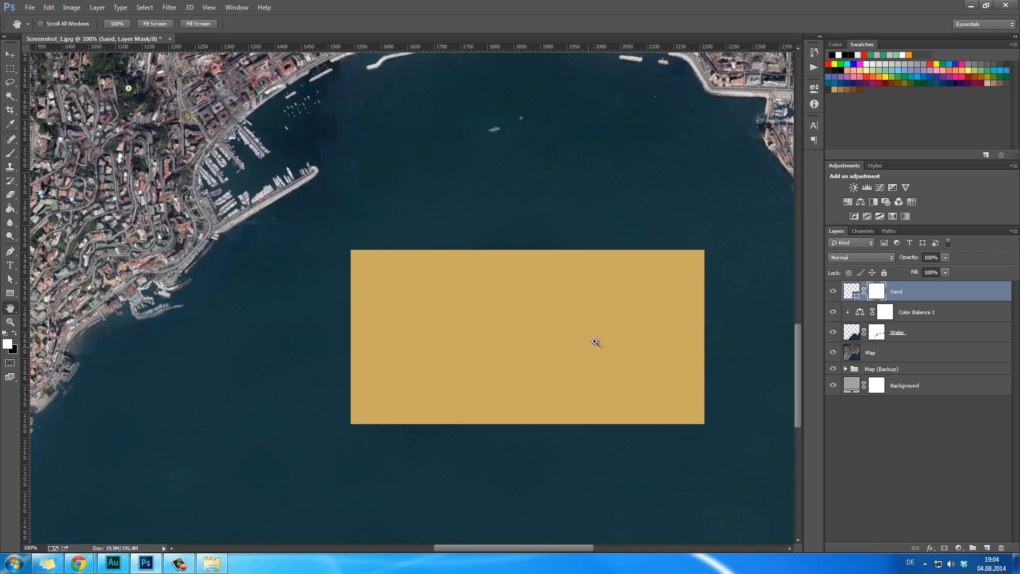
{"action": "key", "text": "ctrl+t"}
{"action": "left_click_drag", "start_coordinate": [777, 338], "coordinate": [789, 263]}
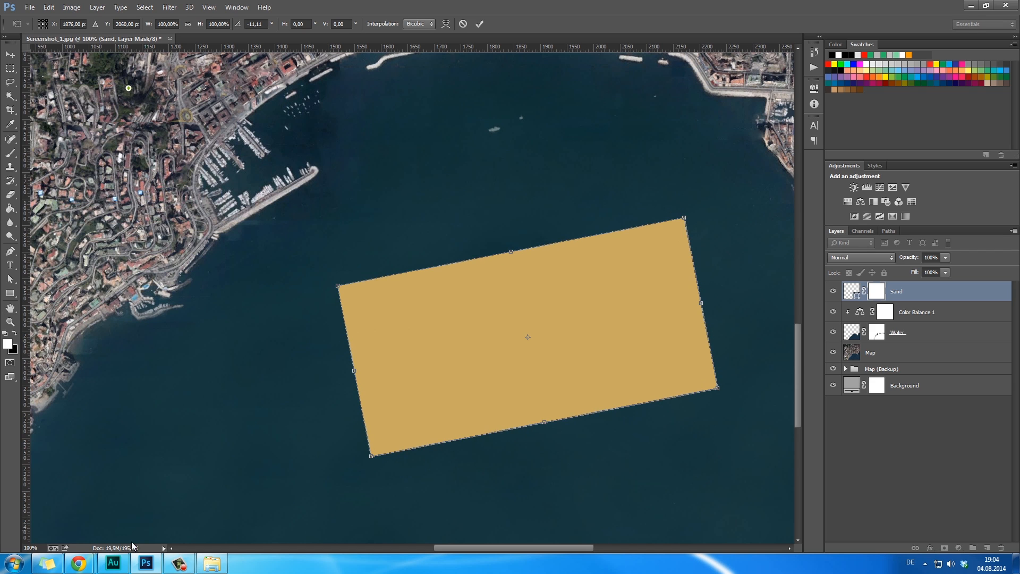
{"action": "mouse_move", "coordinate": [79, 562]}
{"action": "key", "text": "Return"}
Scale the sand rectangle down slightly and reposition it in the middle of the bay.
{"action": "left_click_drag", "start_coordinate": [613, 337], "coordinate": [592, 338]}
{"action": "left_click_drag", "start_coordinate": [567, 353], "coordinate": [495, 353]}
{"action": "left_click_drag", "start_coordinate": [561, 328], "coordinate": [542, 328]}
{"action": "key", "text": "ctrl+t"}
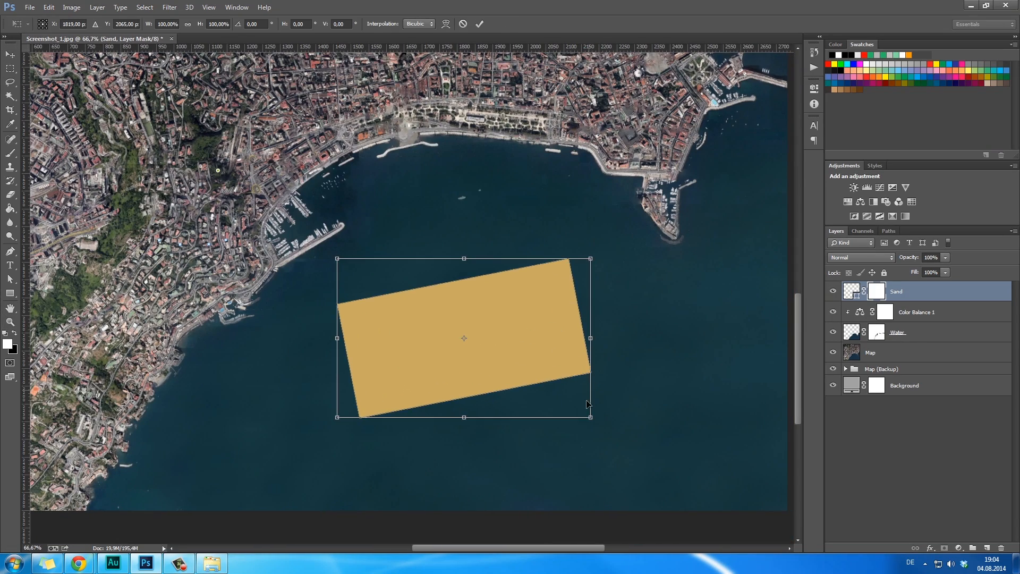
{"action": "mouse_move", "coordinate": [577, 417]}
{"action": "left_mouse_down"}
{"action": "mouse_move", "coordinate": [565, 406]}
{"action": "mouse_move", "coordinate": [576, 410]}
{"action": "left_mouse_up"}
{"action": "key", "text": "Return"}
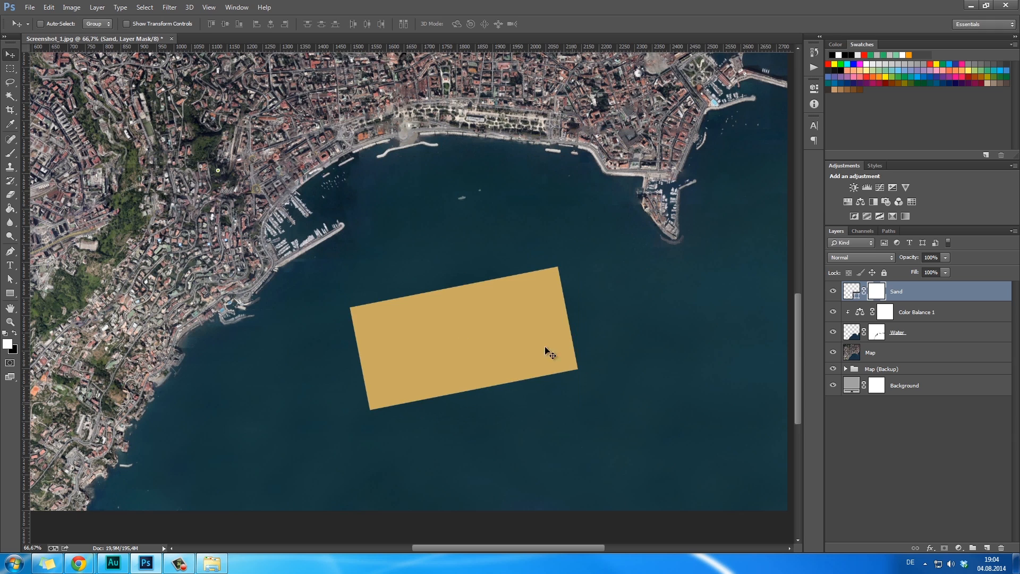
{"action": "mouse_move", "coordinate": [524, 326]}
{"action": "left_mouse_down"}
{"action": "mouse_move", "coordinate": [548, 327]}
{"action": "mouse_move", "coordinate": [541, 319]}
{"action": "left_mouse_up"}
Prepare a hard round 60 px black brush for painting on the Sand layer's mask.
{"action": "key", "text": "h"}
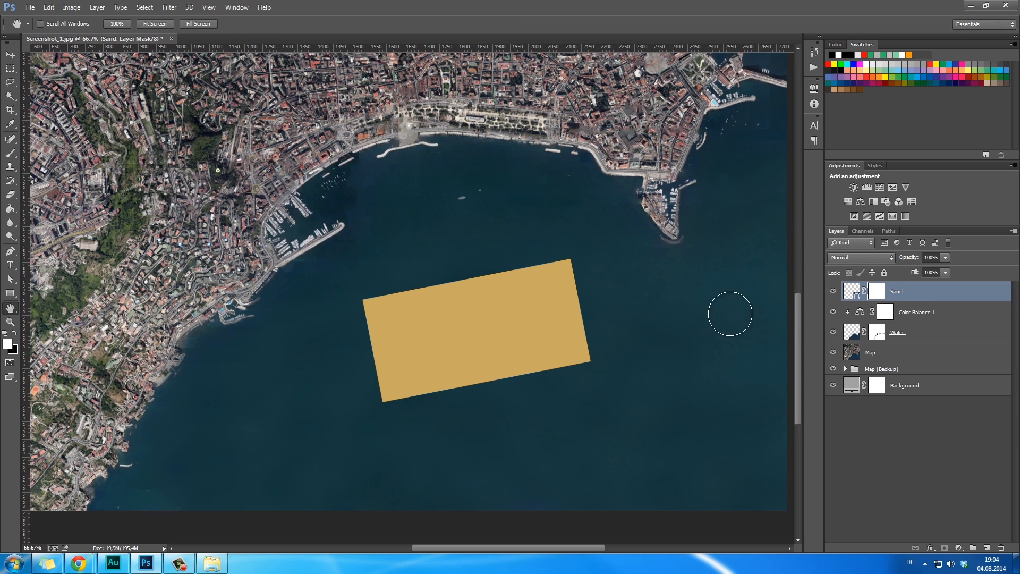
{"action": "key", "text": "b"}
{"action": "right_click", "coordinate": [356, 271]}
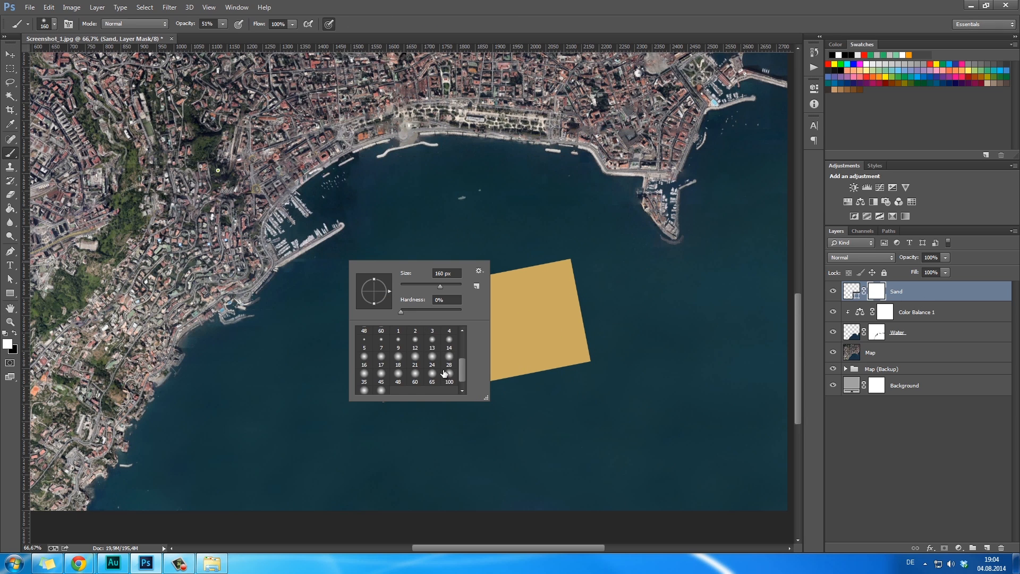
{"action": "scroll", "coordinate": [444, 373], "scroll_direction": "up", "scroll_amount": 3}
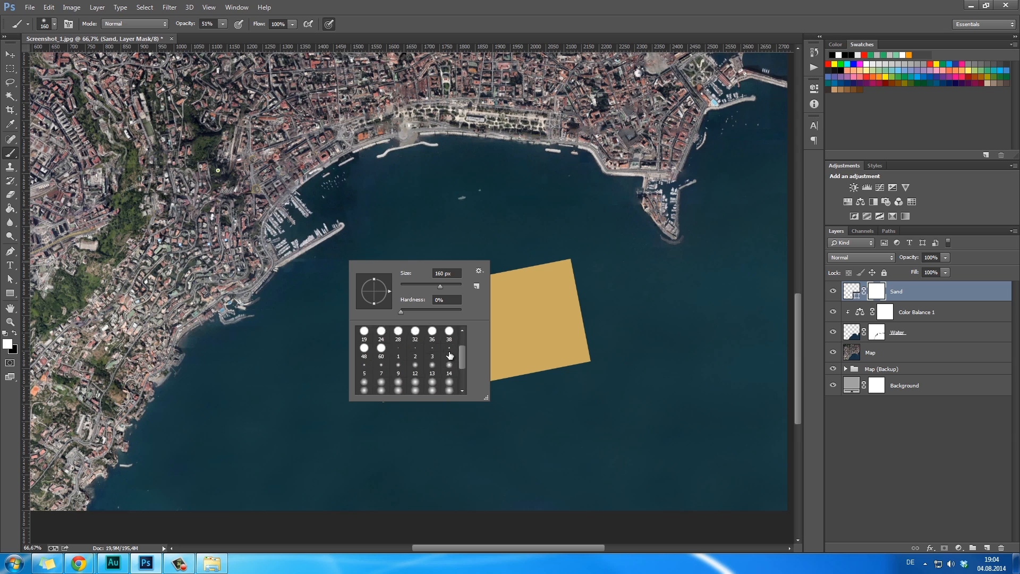
{"action": "scroll", "coordinate": [449, 356], "scroll_direction": "up", "scroll_amount": 2}
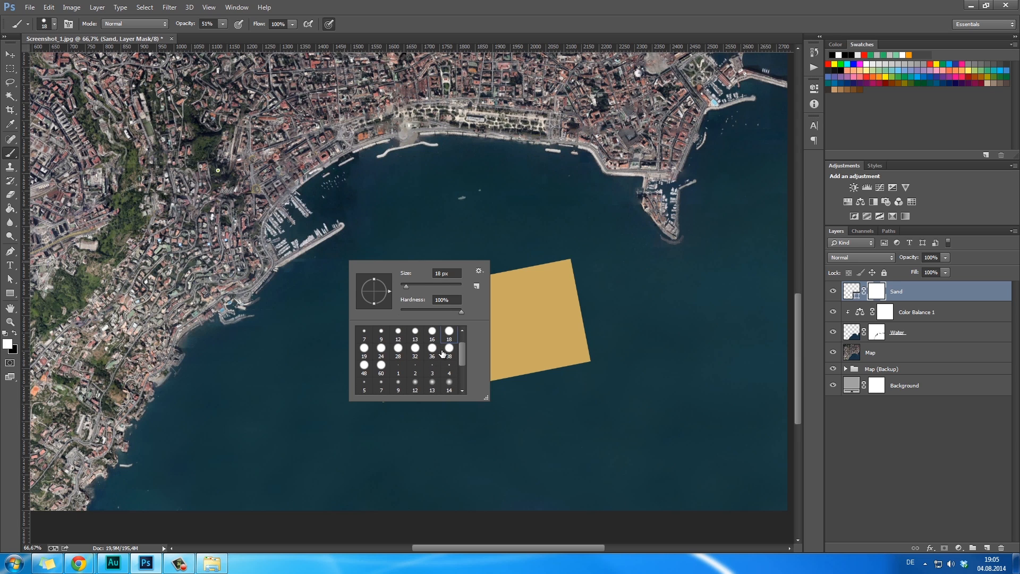
{"action": "left_click", "coordinate": [381, 365]}
{"action": "left_click", "coordinate": [551, 32]}
{"action": "left_click", "coordinate": [474, 318], "text": "ctrl"}
{"action": "left_click_drag", "start_coordinate": [506, 350], "coordinate": [471, 317]}
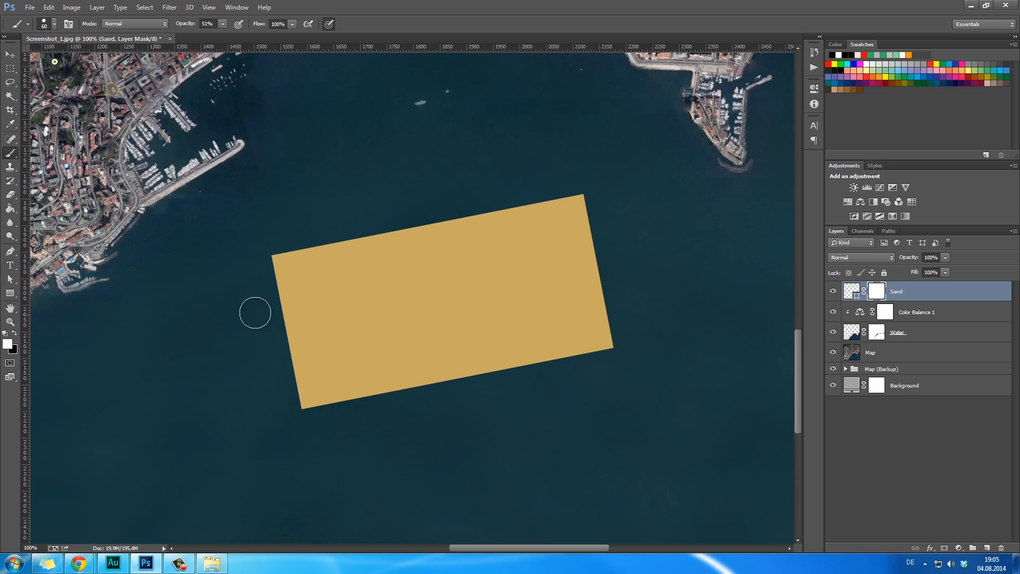
{"action": "key", "text": "x"}
Paint wavy strokes at 100% opacity on the Sand mask along all four rectangle edges to shape an irregular shoreline.
{"action": "mouse_move", "coordinate": [590, 188]}
{"action": "left_mouse_down"}
{"action": "mouse_move", "coordinate": [561, 183]}
{"action": "mouse_move", "coordinate": [456, 201]}
{"action": "mouse_move", "coordinate": [268, 246]}
{"action": "mouse_move", "coordinate": [256, 260]}
{"action": "mouse_move", "coordinate": [264, 288]}
{"action": "mouse_move", "coordinate": [258, 258]}
{"action": "left_mouse_up"}
{"action": "key", "text": "ctrl+z"}
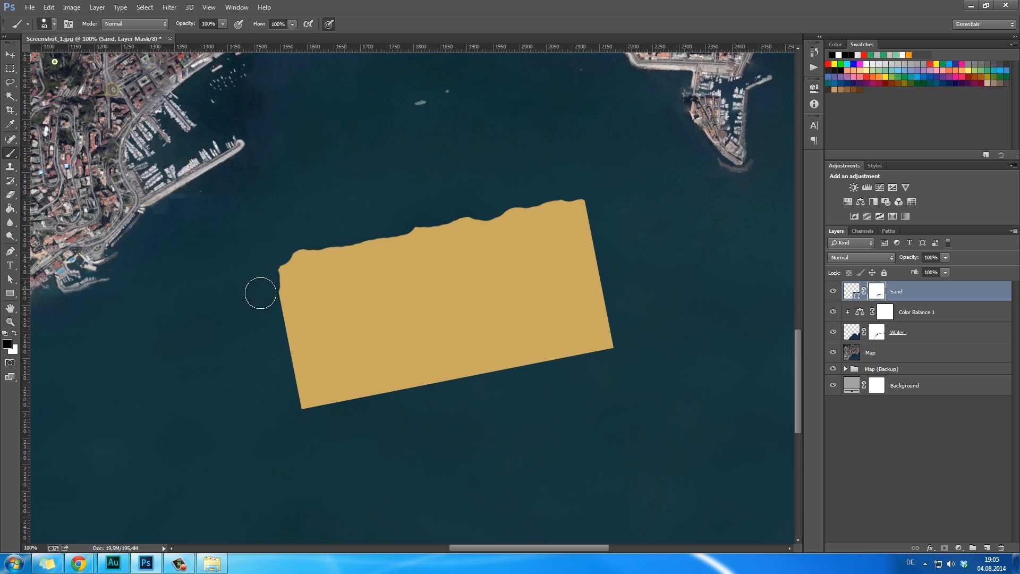
{"action": "mouse_move", "coordinate": [260, 293]}
{"action": "left_mouse_down"}
{"action": "mouse_move", "coordinate": [292, 411]}
{"action": "mouse_move", "coordinate": [332, 420]}
{"action": "mouse_move", "coordinate": [420, 398]}
{"action": "mouse_move", "coordinate": [376, 412]}
{"action": "mouse_move", "coordinate": [360, 404]}
{"action": "mouse_move", "coordinate": [349, 418]}
{"action": "mouse_move", "coordinate": [314, 413]}
{"action": "left_mouse_up"}
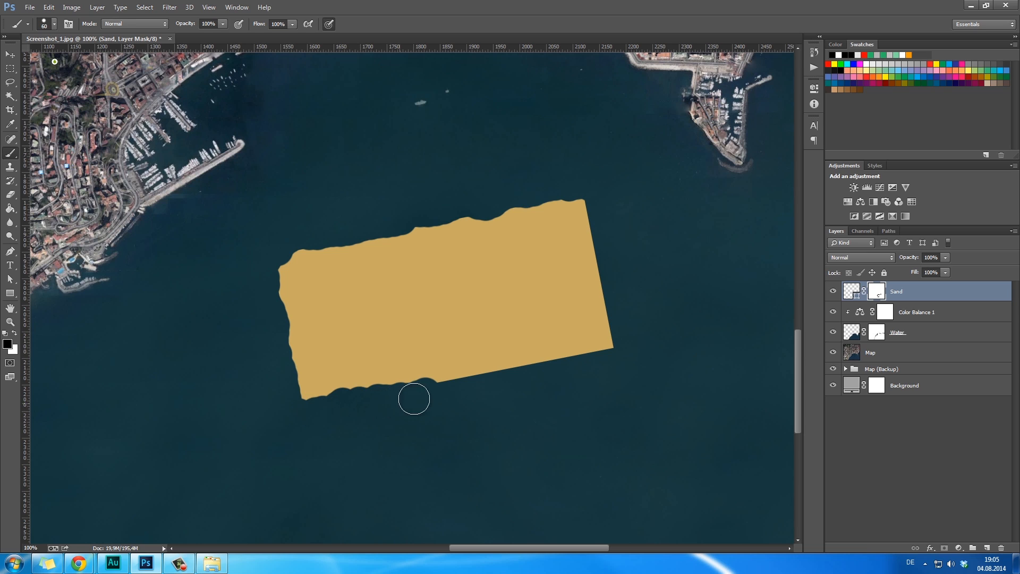
{"action": "mouse_move", "coordinate": [445, 393]}
{"action": "left_mouse_down"}
{"action": "mouse_move", "coordinate": [618, 360]}
{"action": "mouse_move", "coordinate": [628, 326]}
{"action": "mouse_move", "coordinate": [584, 203]}
{"action": "left_mouse_up"}
{"action": "key", "text": "space"}
{"action": "key", "text": "ctrl+space"}
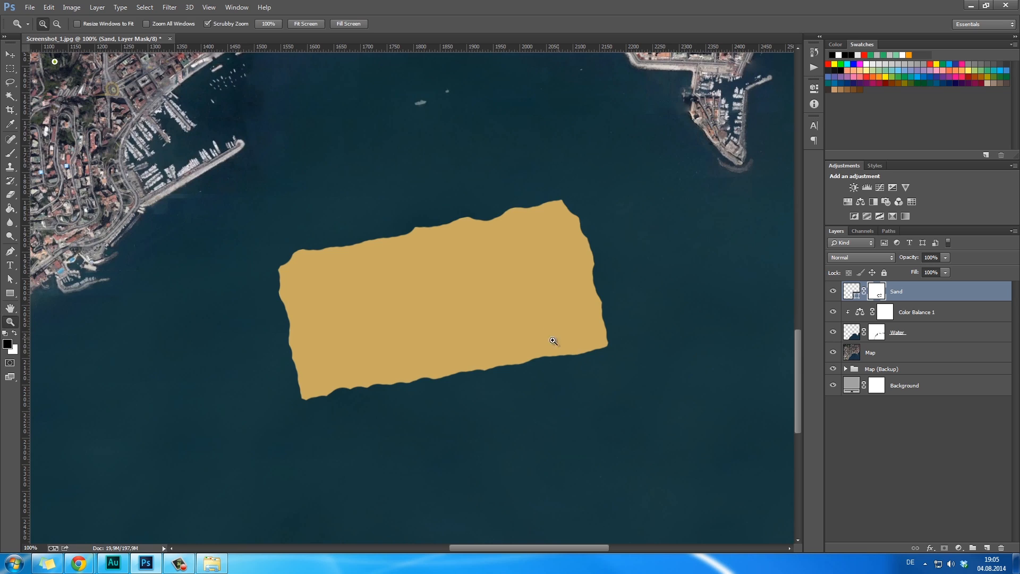
{"action": "mouse_move", "coordinate": [570, 333]}
{"action": "left_mouse_down"}
{"action": "mouse_move", "coordinate": [542, 336]}
{"action": "mouse_move", "coordinate": [557, 338]}
{"action": "left_mouse_up"}
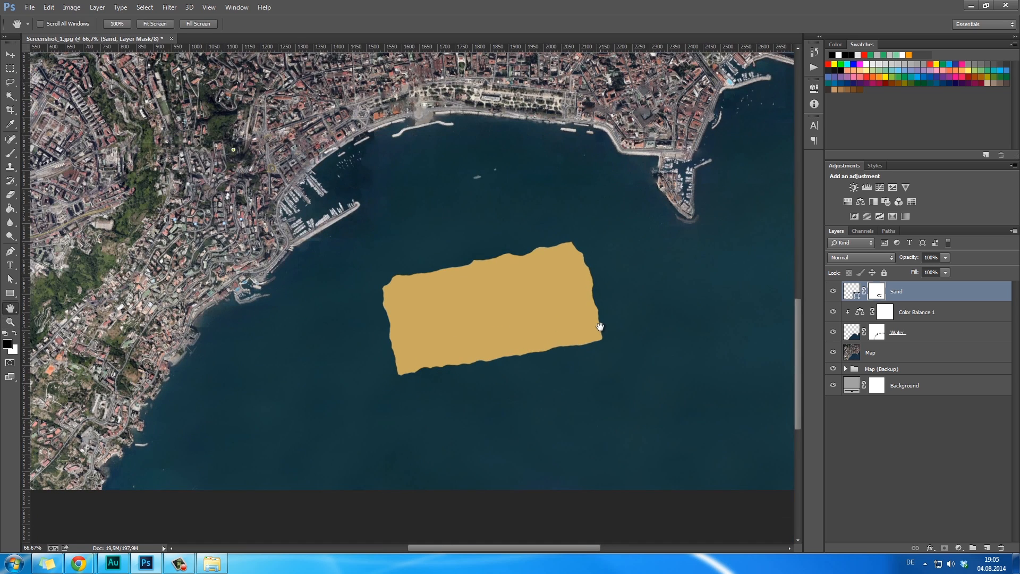
Switch to Chrome and open Google Images from google.de in a new tab.
{"action": "left_click", "coordinate": [79, 564]}
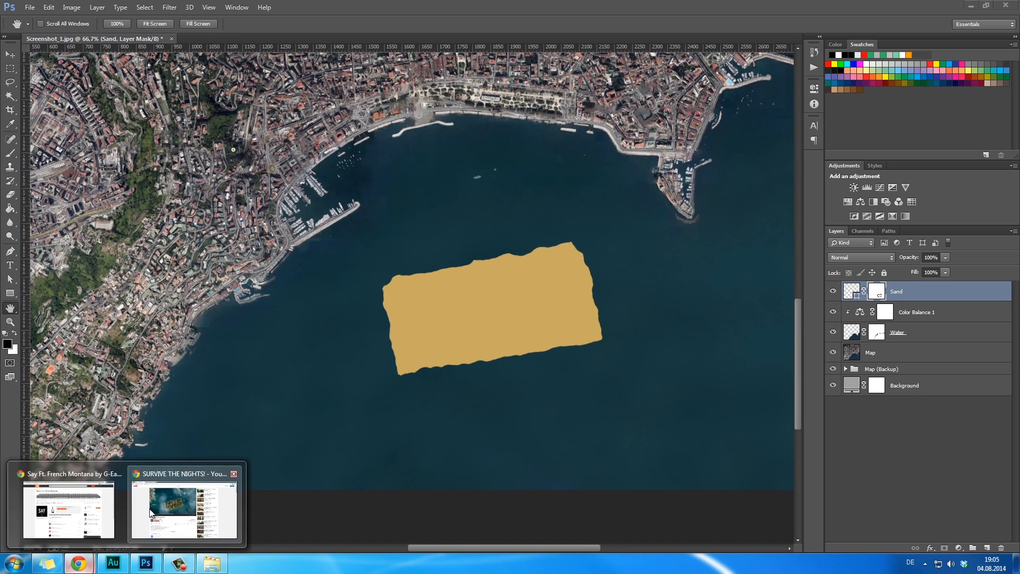
{"action": "left_click", "coordinate": [187, 511]}
{"action": "left_click", "coordinate": [245, 7]}
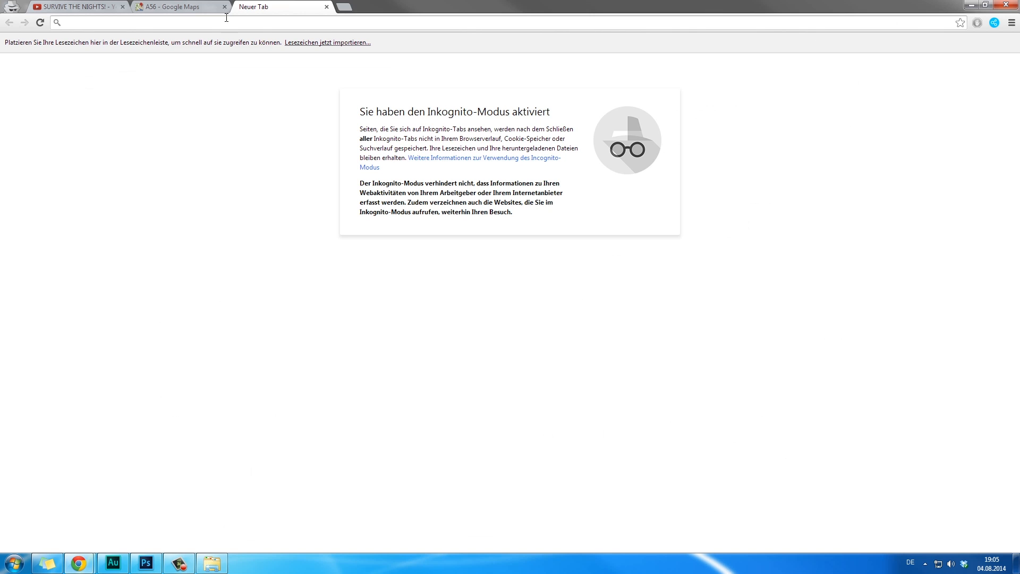
{"action": "type", "text": "google.de"}
{"action": "key", "text": "Return"}
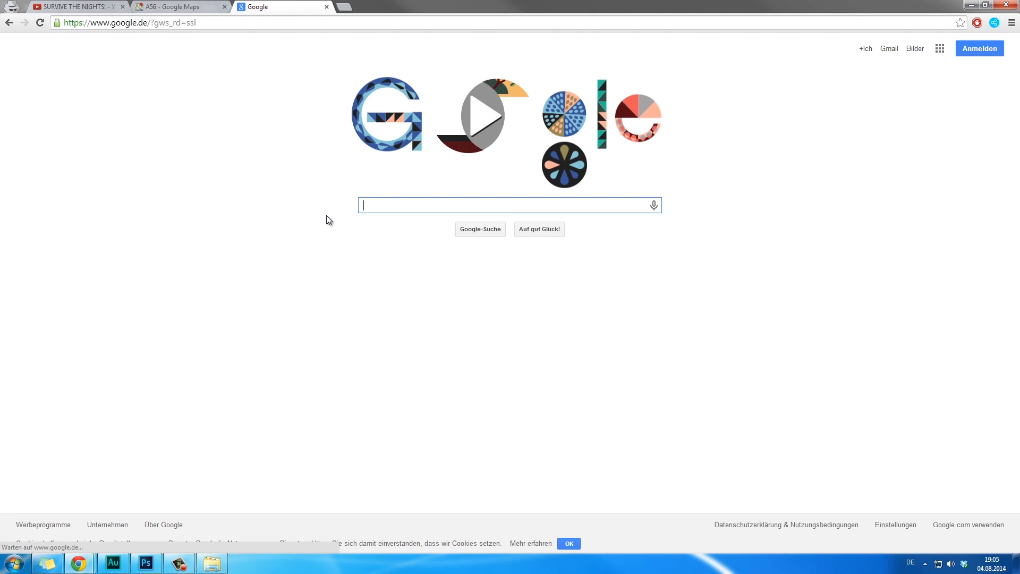
{"action": "left_click", "coordinate": [915, 49]}
Search Google Images for "sand".
{"action": "type", "text": "w"}
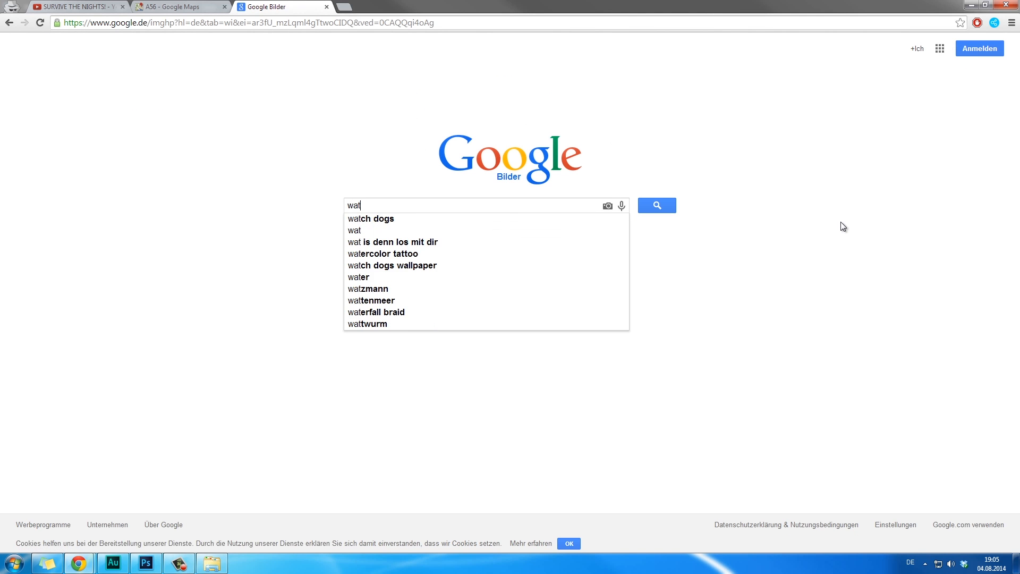
{"action": "key", "text": "BackSpace"}
{"action": "type", "text": "sand"}
{"action": "key", "text": "Return"}
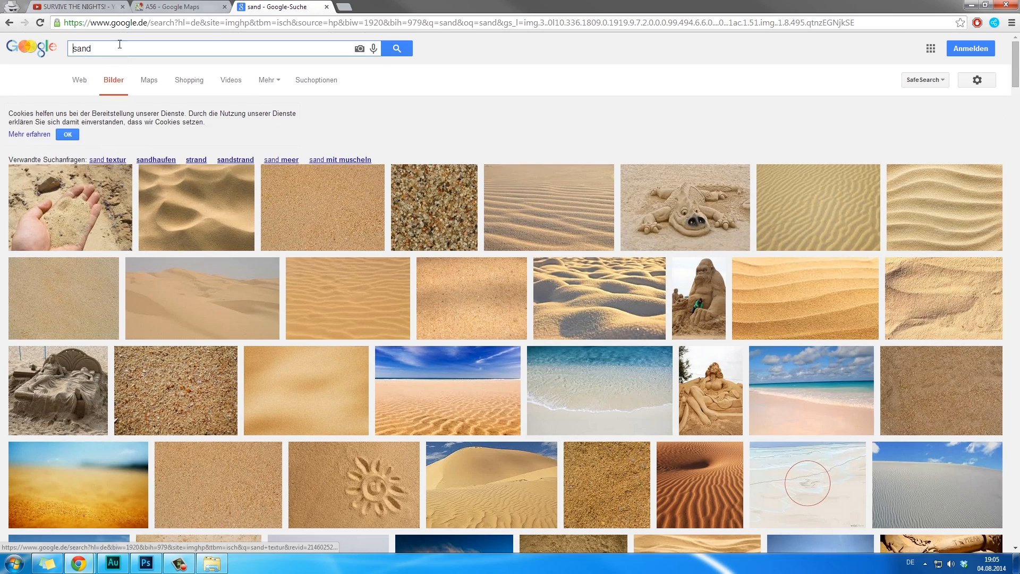
Search Google Images for "sand texture" and open the bgfons.com picture sand_texture1033.jpg at full size.
{"action": "type", "text": "texture"}
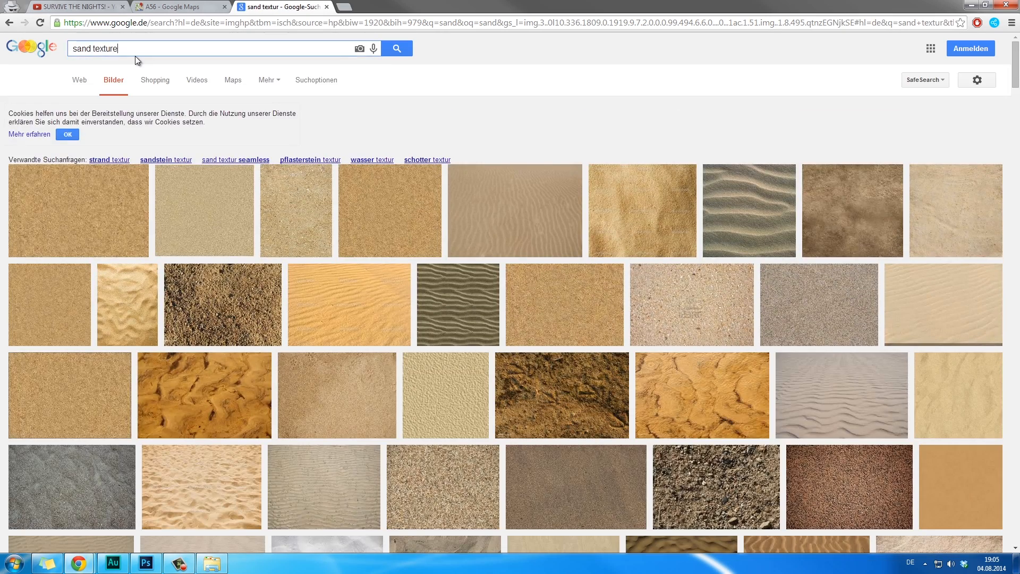
{"action": "key", "text": "Return"}
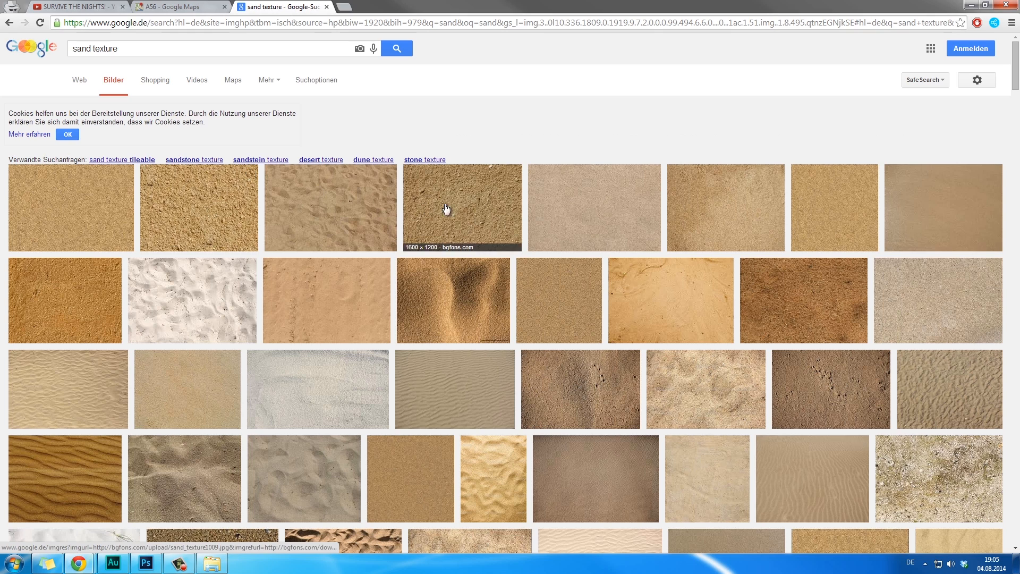
{"action": "left_click", "coordinate": [597, 203]}
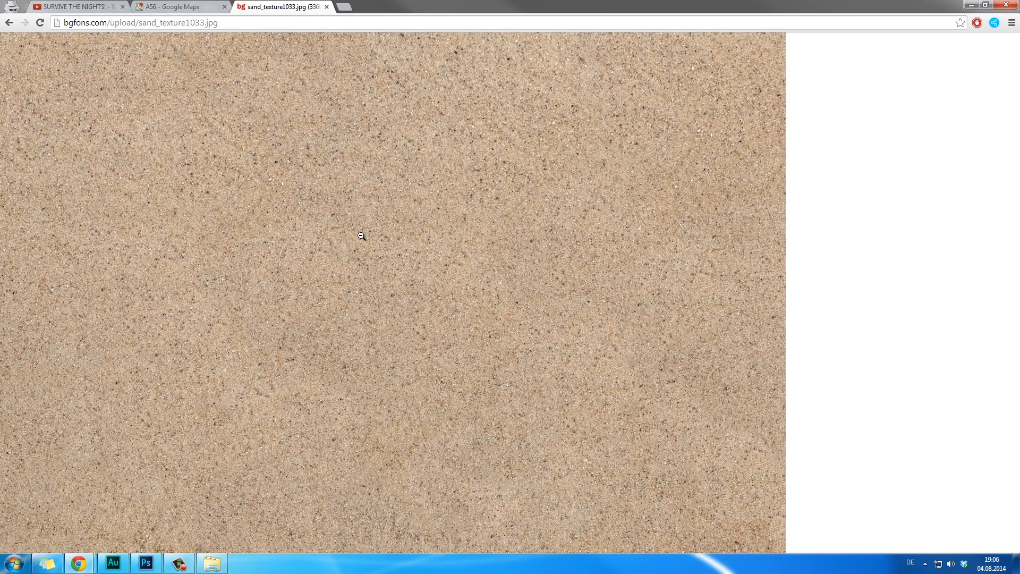
{"action": "left_click", "coordinate": [361, 236]}
{"action": "left_click", "coordinate": [366, 234]}
Save the sand picture as sandtex.jpg in the Tutorial folder on the desktop.
{"action": "right_click", "coordinate": [369, 233]}
{"action": "left_click", "coordinate": [399, 245]}
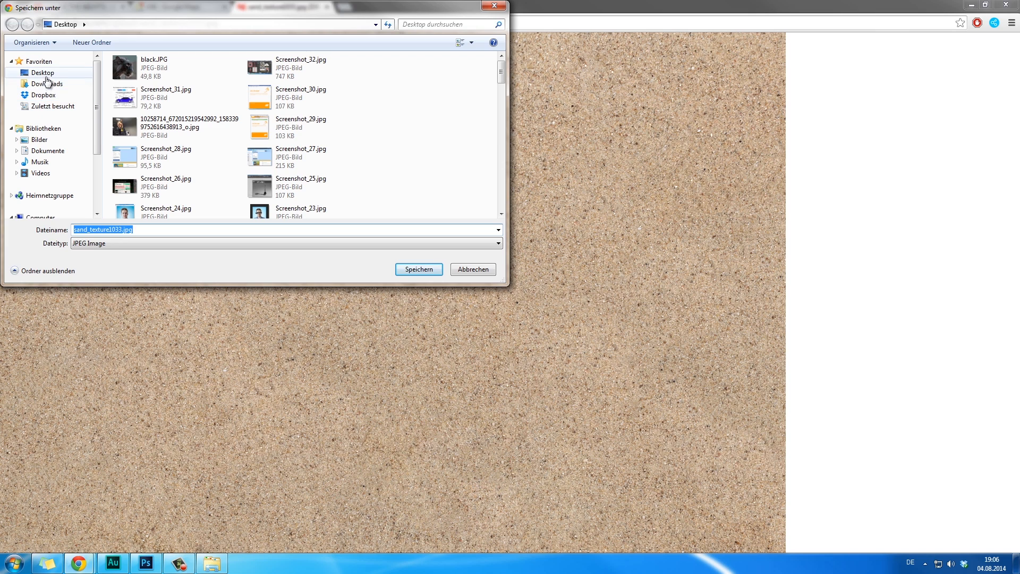
{"action": "left_click", "coordinate": [452, 162]}
{"action": "left_click", "coordinate": [317, 91]}
{"action": "key", "text": "t"}
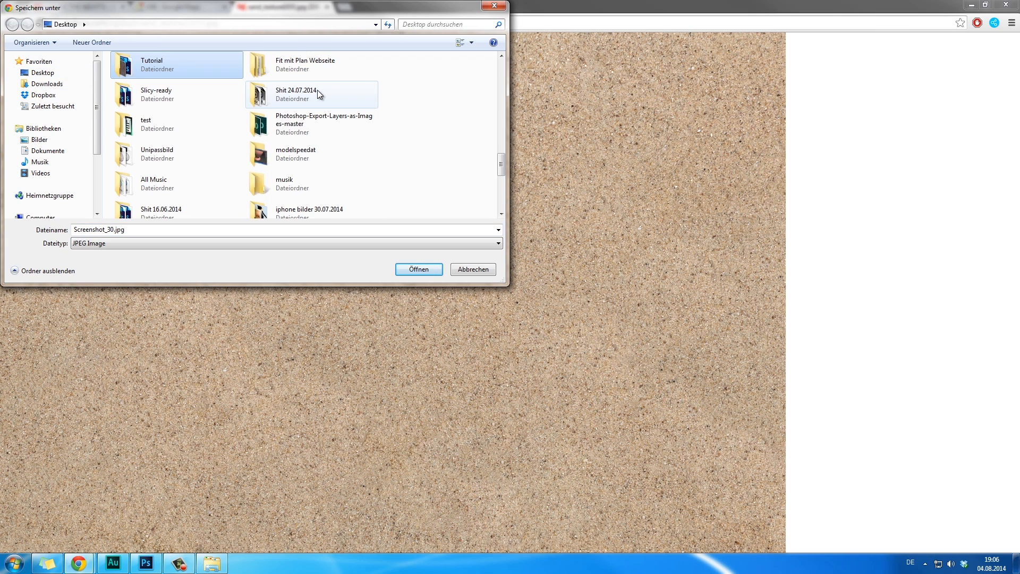
{"action": "double_click", "coordinate": [174, 62]}
{"action": "left_click", "coordinate": [111, 229]}
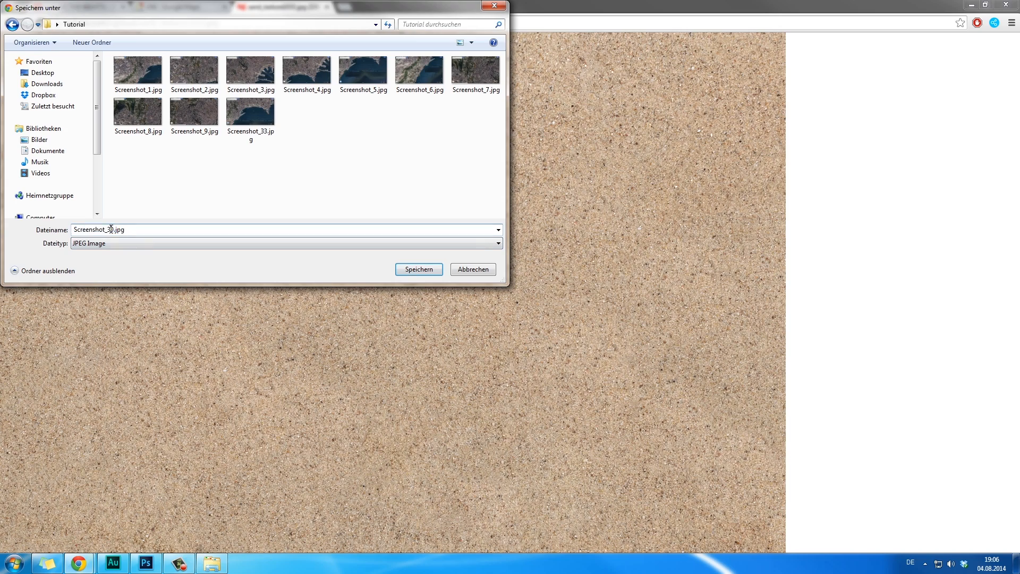
{"action": "type", "text": "asdasd"}
{"action": "key", "text": "Return"}
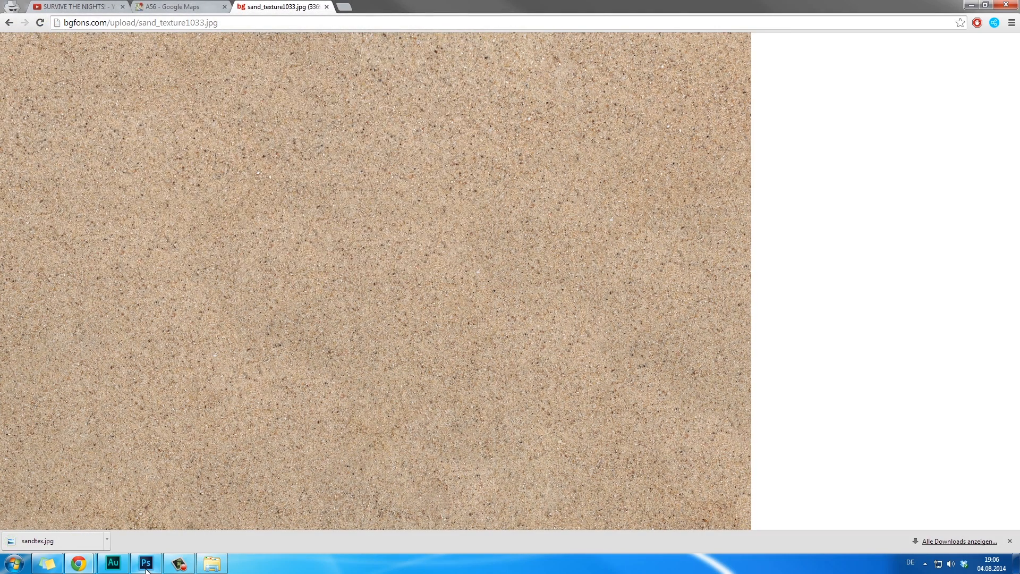
Switch to Photoshop, place sandtex.jpg as a layer above Sand, and scale it down proportionally over the bay.
{"action": "left_click", "coordinate": [146, 563]}
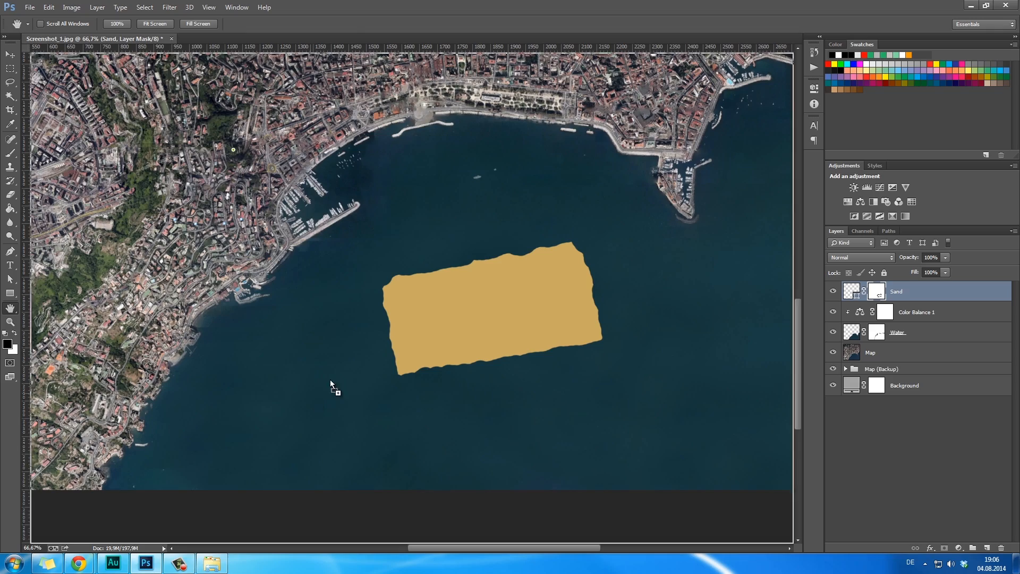
{"action": "key", "text": "Return"}
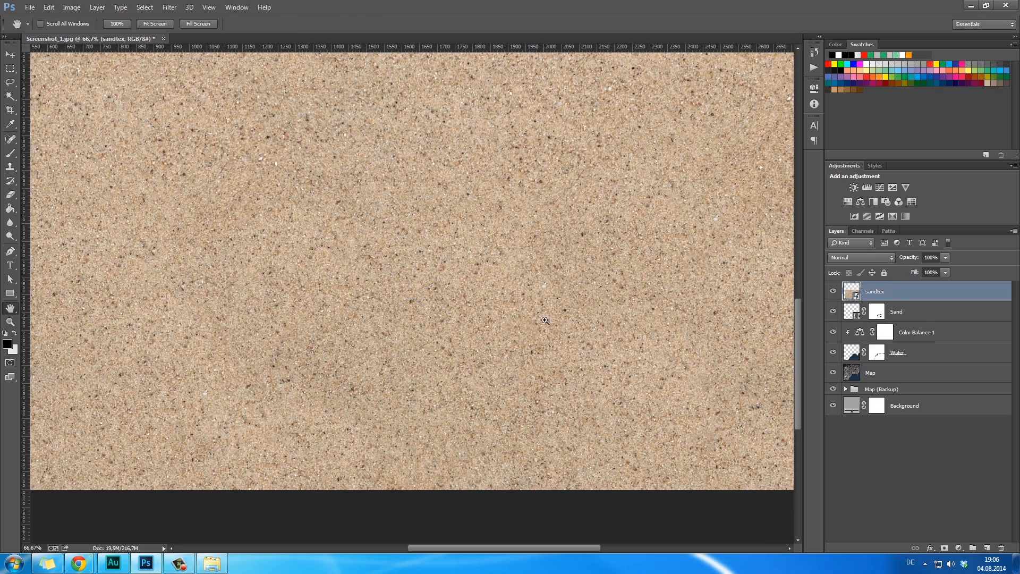
{"action": "key", "text": "ctrl+space"}
{"action": "left_click_drag", "start_coordinate": [543, 320], "coordinate": [493, 328]}
{"action": "key", "text": "ctrl+plus"}
{"action": "key", "text": "ctrl+t"}
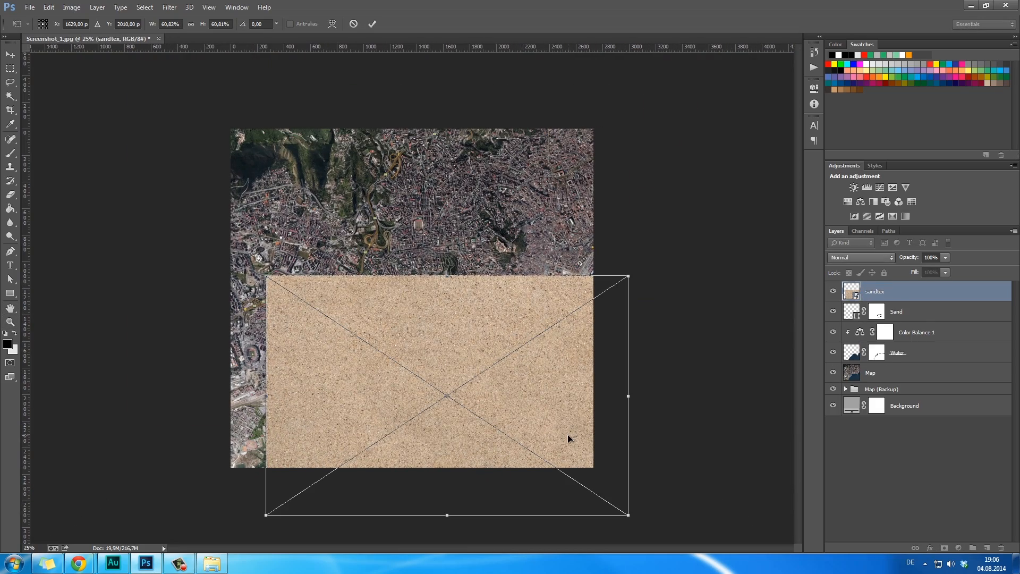
{"action": "left_click_drag", "start_coordinate": [630, 506], "coordinate": [501, 444]}
{"action": "key", "text": "Return"}
Scale the sandtex layer down to 8.17% and position it over the middle of the yellow island.
{"action": "left_click_drag", "start_coordinate": [479, 392], "coordinate": [516, 394]}
{"action": "key", "text": "ctrl+space"}
{"action": "left_click_drag", "start_coordinate": [516, 394], "coordinate": [544, 410]}
{"action": "key", "text": "space"}
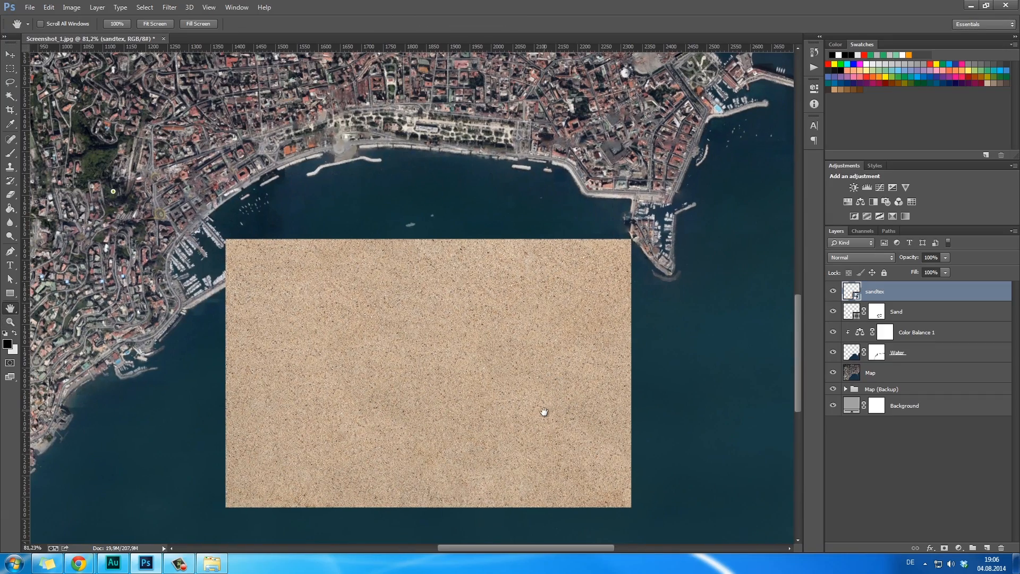
{"action": "key", "text": "ctrl+t"}
{"action": "left_click_drag", "start_coordinate": [633, 511], "coordinate": [523, 457]}
{"action": "left_click_drag", "start_coordinate": [496, 450], "coordinate": [492, 446]}
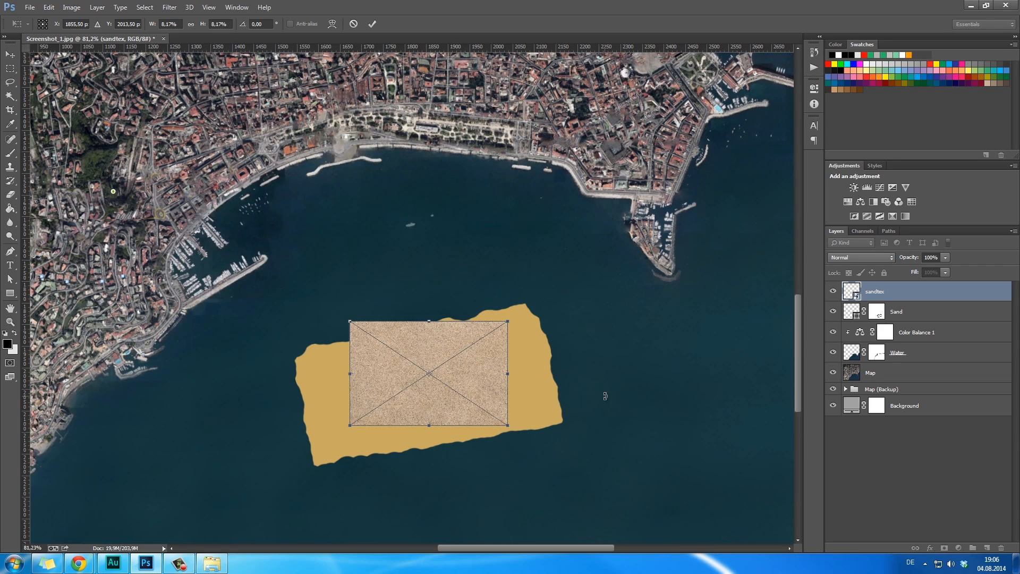
{"action": "key", "text": "Return"}
Rotate the sandtex layer 75° and lay it and two duplicates side by side across the whole island.
{"action": "key", "text": "ctrl+t"}
{"action": "left_click_drag", "start_coordinate": [576, 314], "coordinate": [543, 498]}
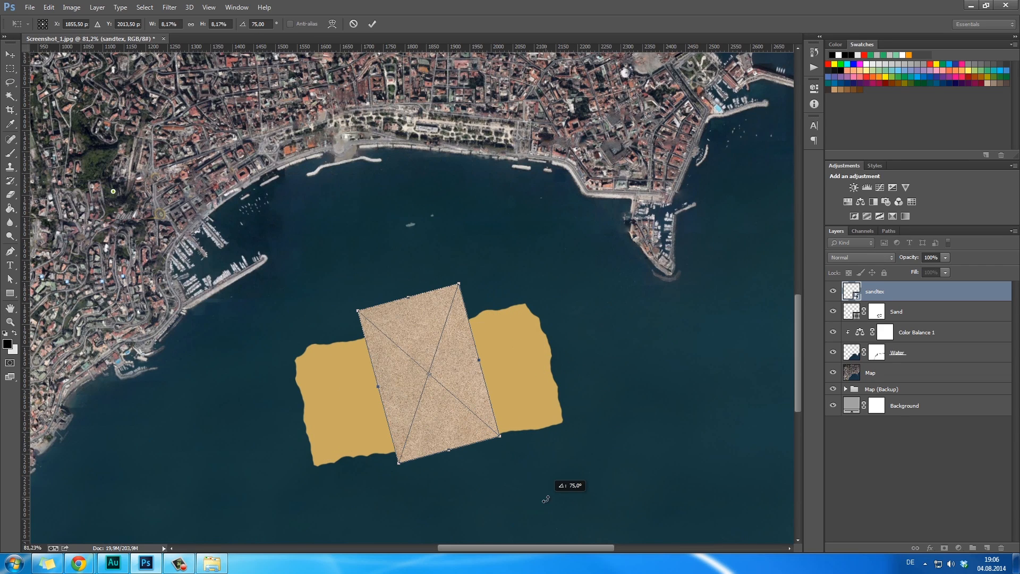
{"action": "left_click_drag", "start_coordinate": [445, 358], "coordinate": [408, 393]}
{"action": "key", "text": "Return"}
Group the three sandtex layers and name the group Sand.
{"action": "left_click", "coordinate": [950, 332], "text": "shift"}
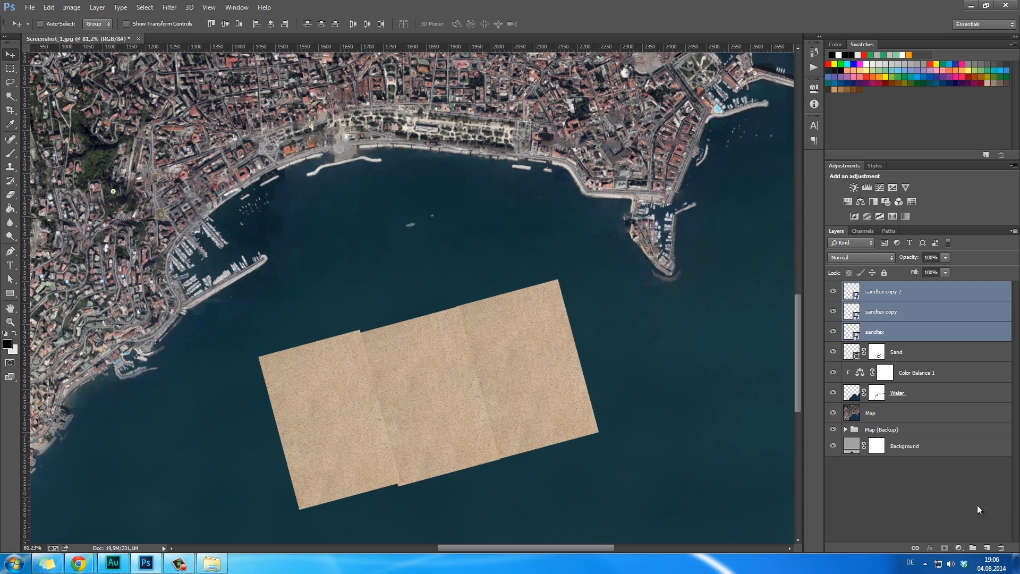
{"action": "left_click", "coordinate": [973, 547]}
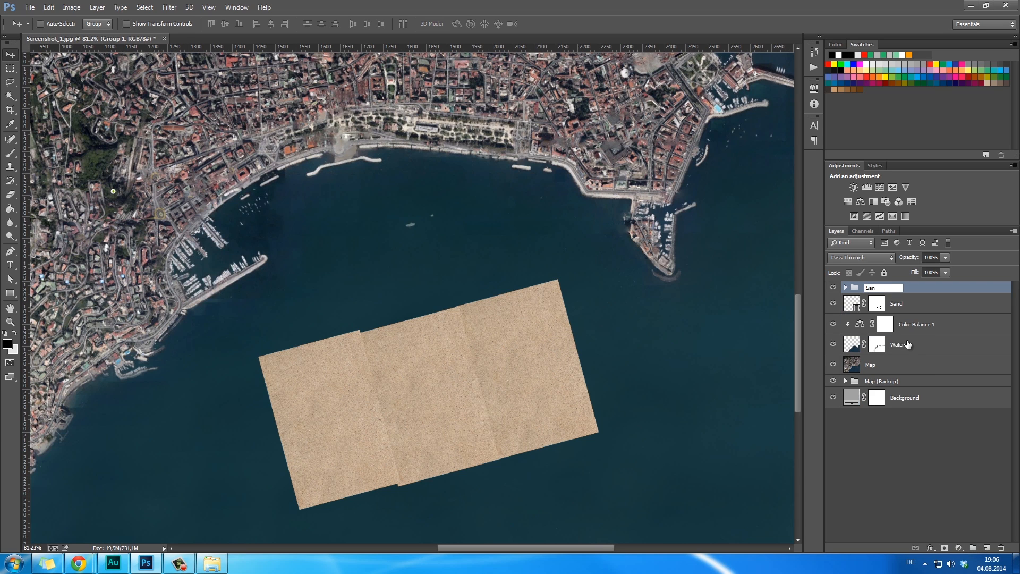
{"action": "right_click", "coordinate": [906, 288]}
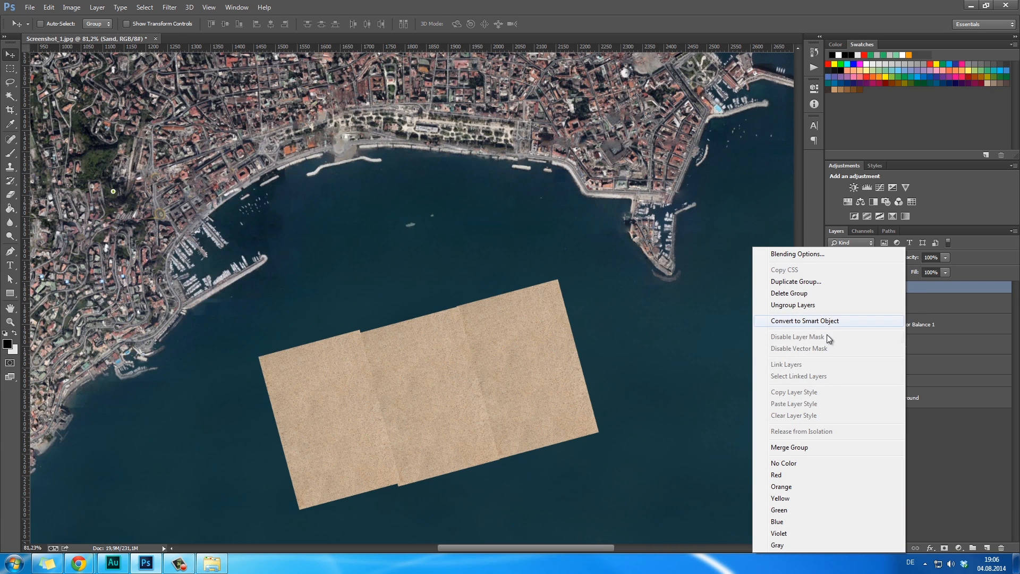
{"action": "left_click", "coordinate": [940, 457]}
{"action": "right_click", "coordinate": [906, 292]}
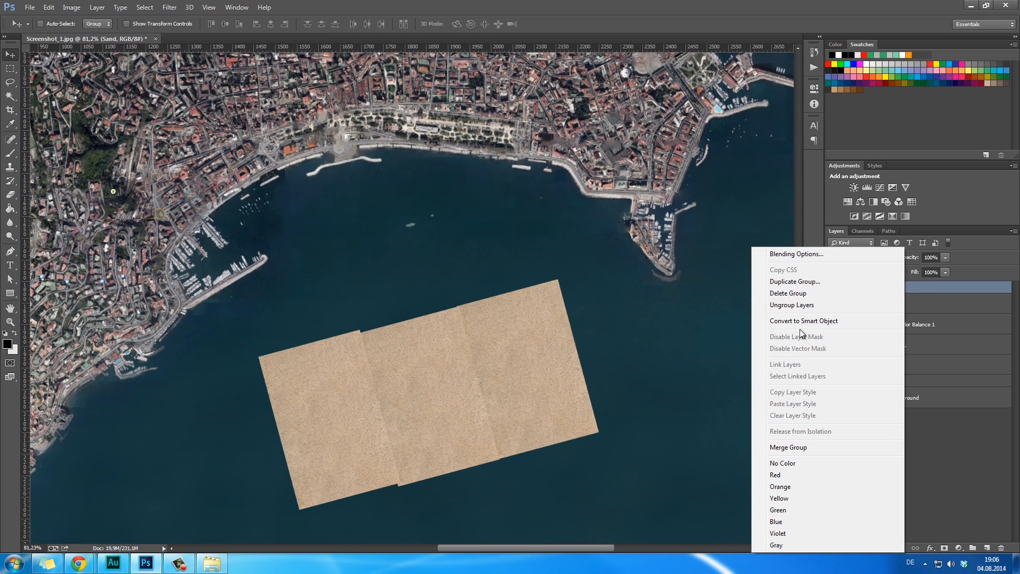
{"action": "left_click", "coordinate": [916, 286]}
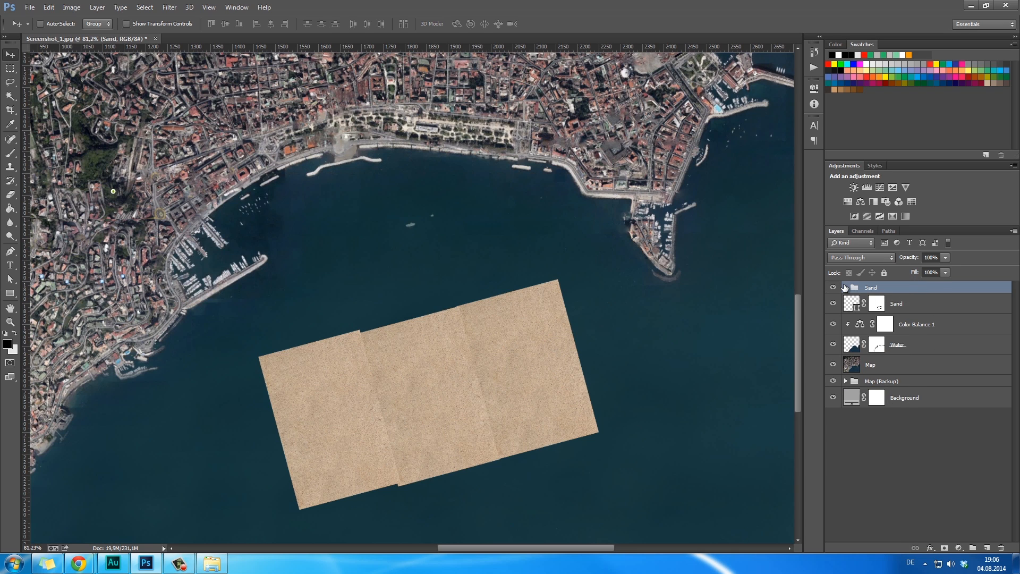
Move the sandtex copy 2 tile about 12 px right and 5 px down to overlap the middle tile.
{"action": "left_click", "coordinate": [845, 287]}
{"action": "left_click", "coordinate": [892, 303]}
{"action": "left_click_drag", "start_coordinate": [582, 354], "coordinate": [589, 356]}
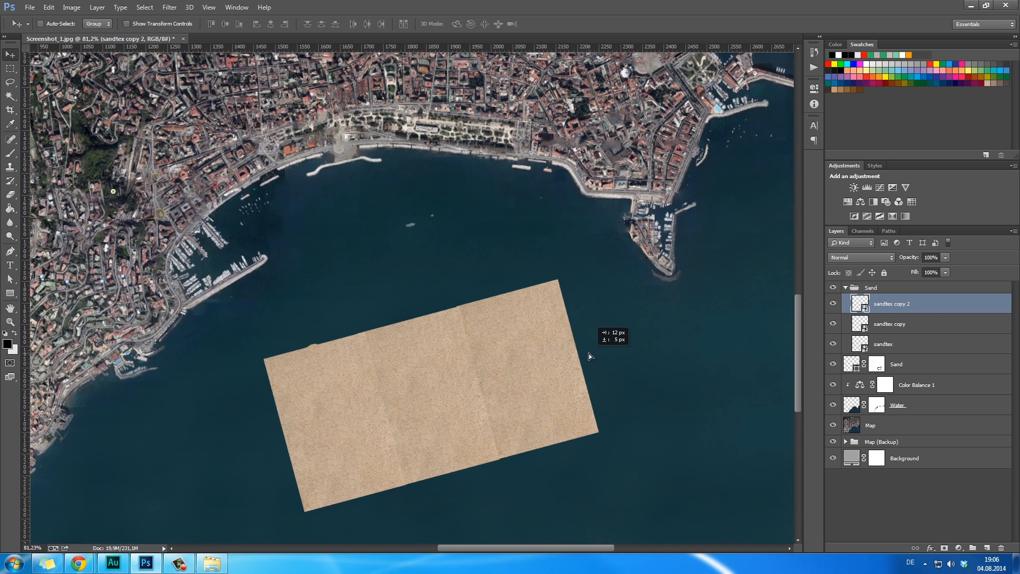
Add a layer mask to sandtex copy 2 and set a soft round 100 px brush with 0% hardness.
{"action": "left_click", "coordinate": [944, 548]}
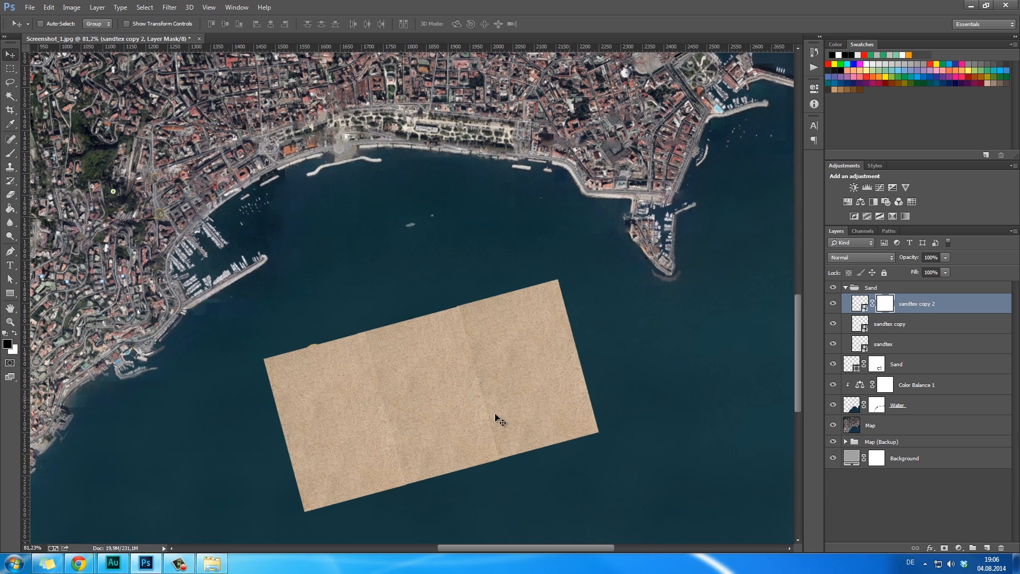
{"action": "key", "text": "b"}
{"action": "left_click_drag", "start_coordinate": [390, 482], "coordinate": [398, 453]}
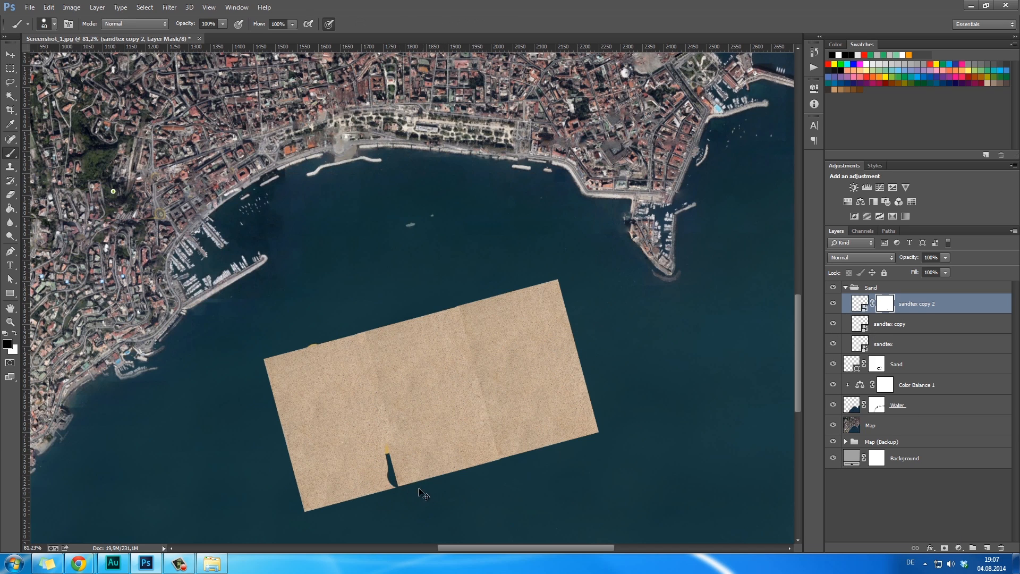
{"action": "key", "text": "ctrl+z"}
{"action": "right_click", "coordinate": [466, 420]}
{"action": "left_click", "coordinate": [563, 520]}
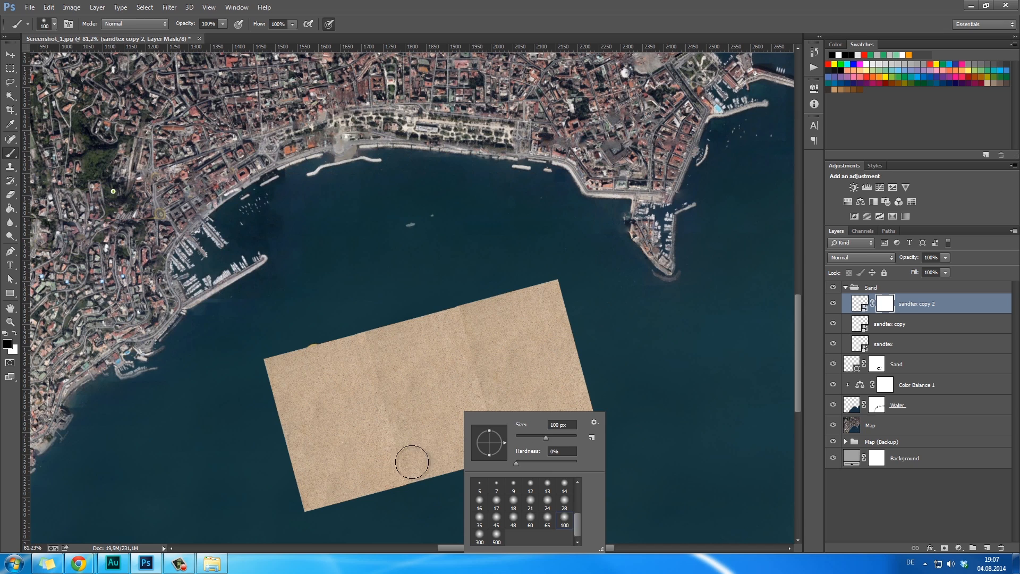
Fade the right edge of sandtex copy 2 on its mask and shift the tile right to blend the seam.
{"action": "left_click_drag", "start_coordinate": [416, 466], "coordinate": [385, 352]}
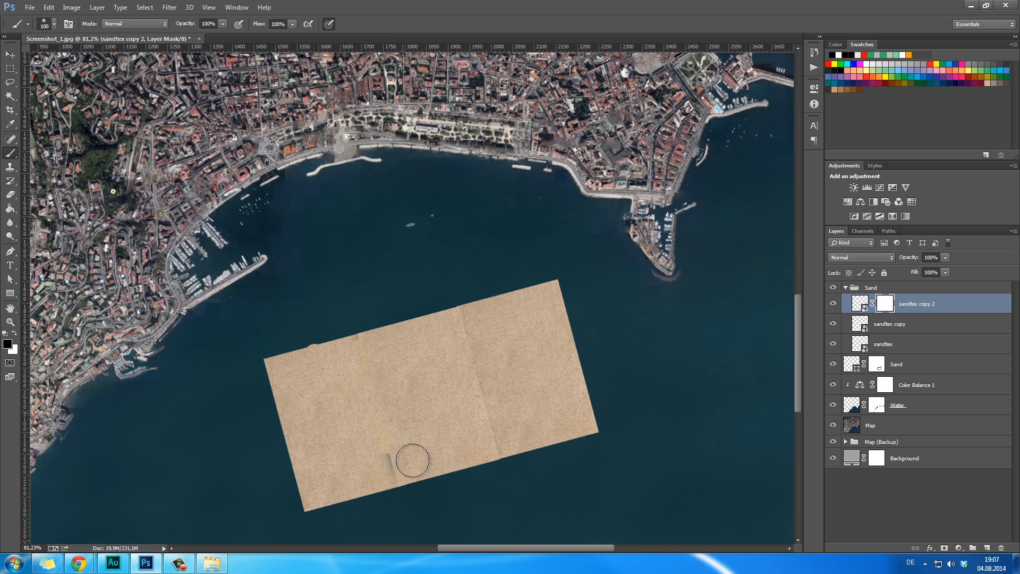
{"action": "key", "text": "v"}
{"action": "left_click_drag", "start_coordinate": [407, 407], "coordinate": [422, 405]}
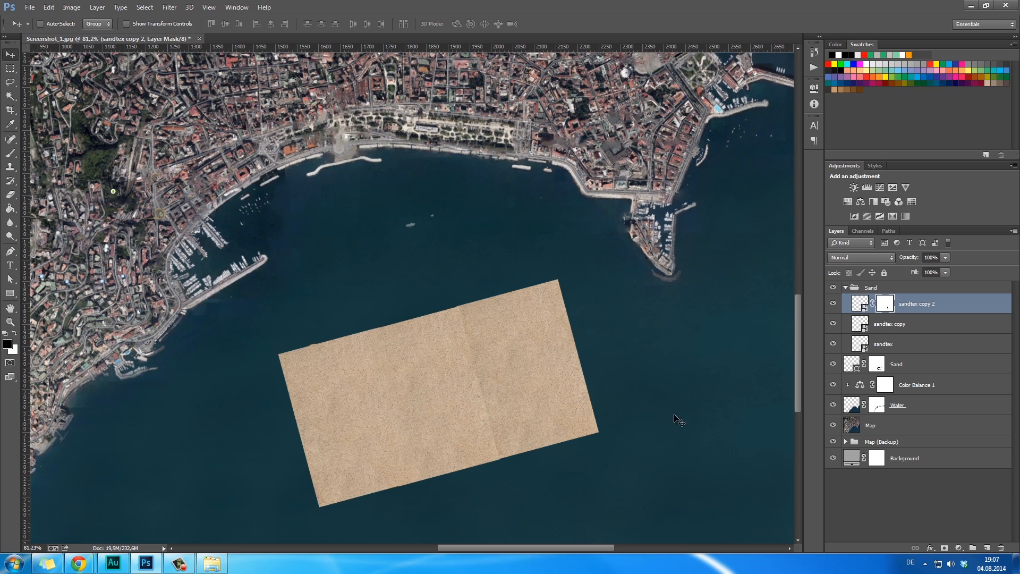
Add a layer mask to sandtex copy and fade the middle tile's right edge with the soft black brush.
{"action": "left_click", "coordinate": [865, 327]}
{"action": "left_click", "coordinate": [945, 548]}
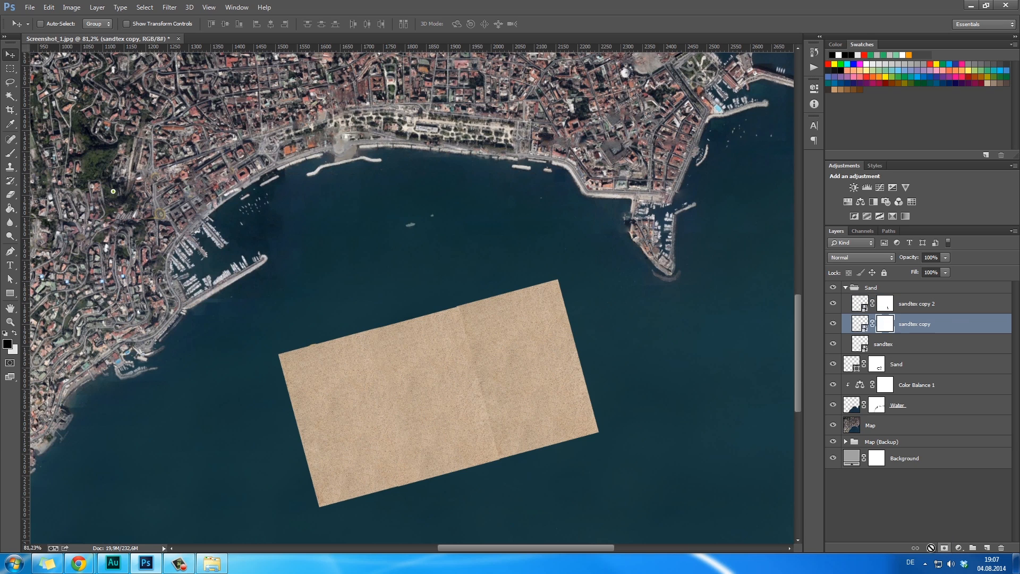
{"action": "key", "text": "b"}
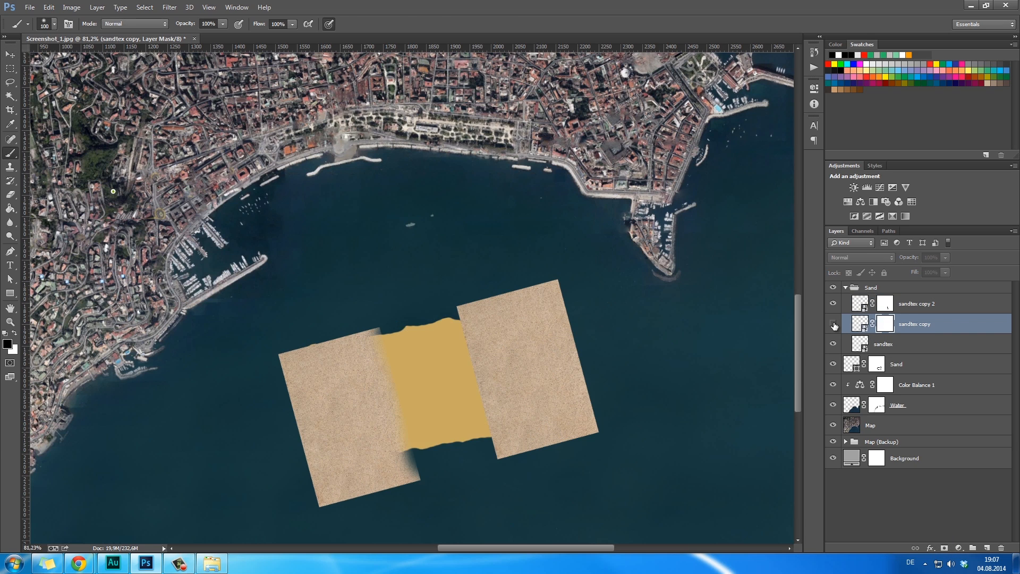
{"action": "mouse_move", "coordinate": [478, 429]}
{"action": "left_mouse_down"}
{"action": "mouse_move", "coordinate": [490, 449]}
{"action": "mouse_move", "coordinate": [488, 368]}
{"action": "mouse_move", "coordinate": [465, 307]}
{"action": "left_mouse_up"}
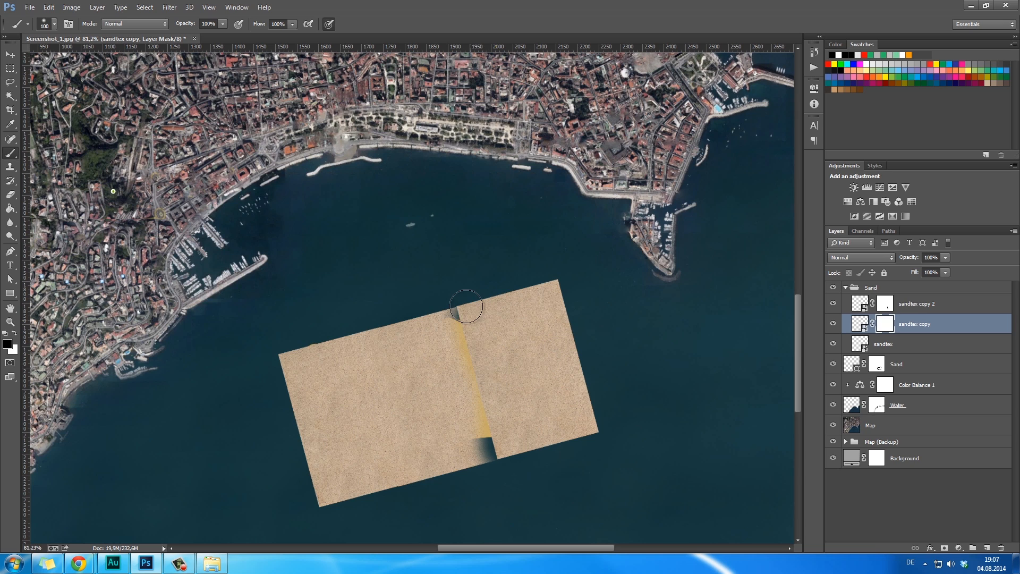
Move sandtex copy and sandtex copy 2 together to the right so they overlap the sandtex tile without a seam.
{"action": "left_click", "coordinate": [948, 308], "text": "shift"}
{"action": "key", "text": "v"}
{"action": "left_click_drag", "start_coordinate": [485, 375], "coordinate": [511, 365]}
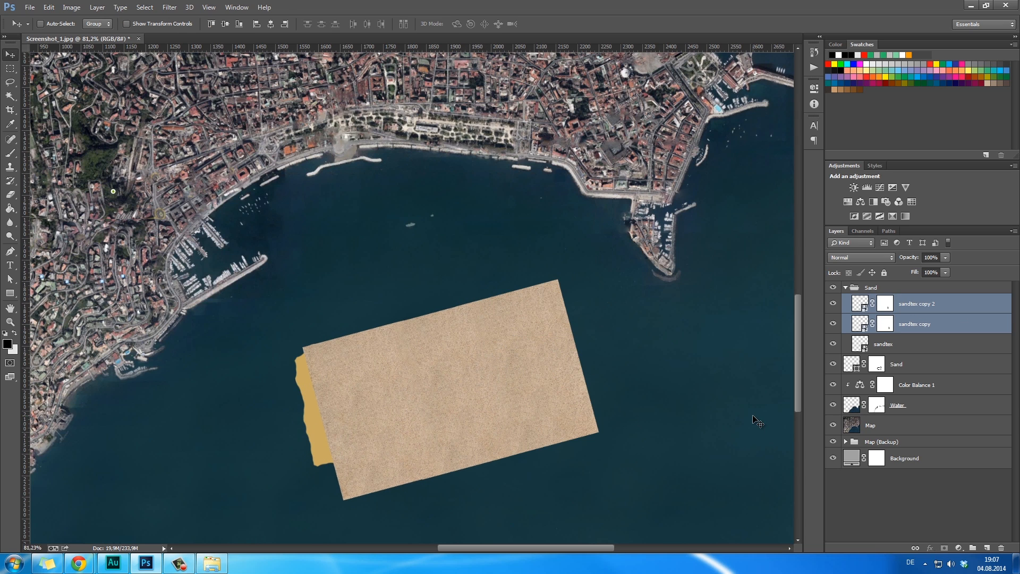
Convert the Sand group of texture tiles into a smart object.
{"action": "left_click", "coordinate": [873, 287]}
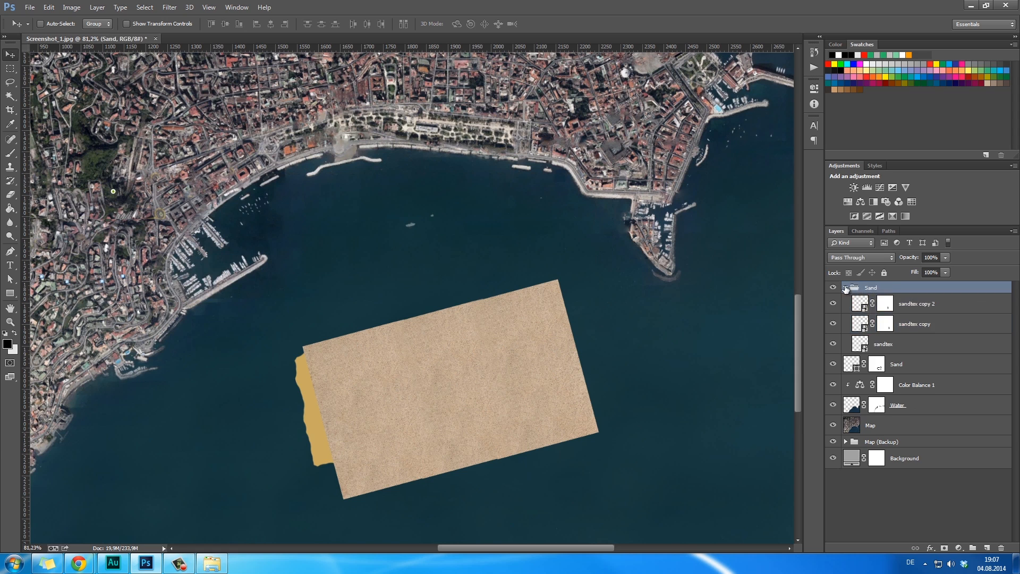
{"action": "left_click", "coordinate": [845, 287]}
{"action": "right_click", "coordinate": [860, 288]}
{"action": "left_click", "coordinate": [808, 321]}
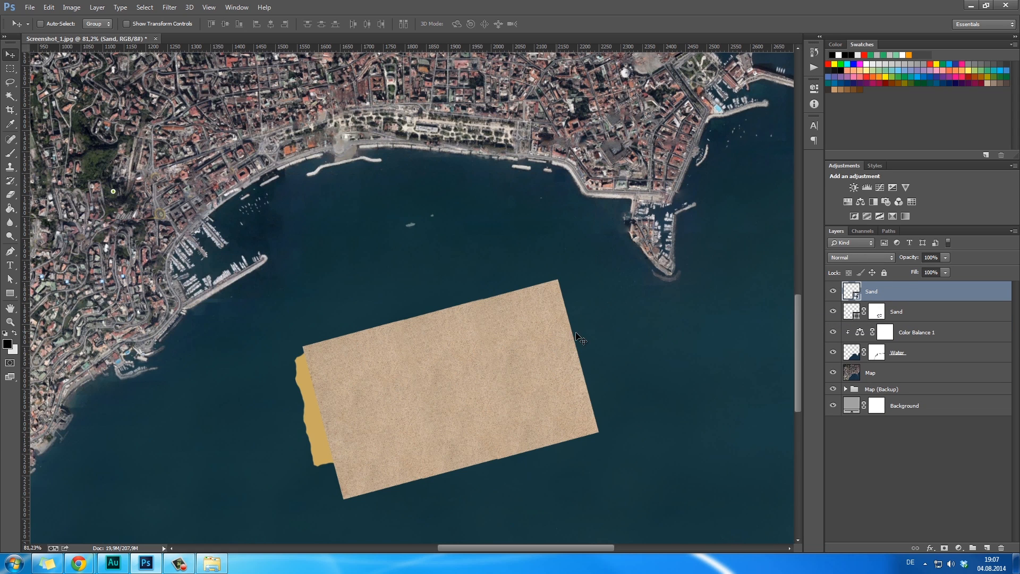
Move the Sand smart object left over the island and enlarge it slightly to cover the whole shape.
{"action": "left_click_drag", "start_coordinate": [581, 339], "coordinate": [550, 335]}
{"action": "key", "text": "ctrl+t"}
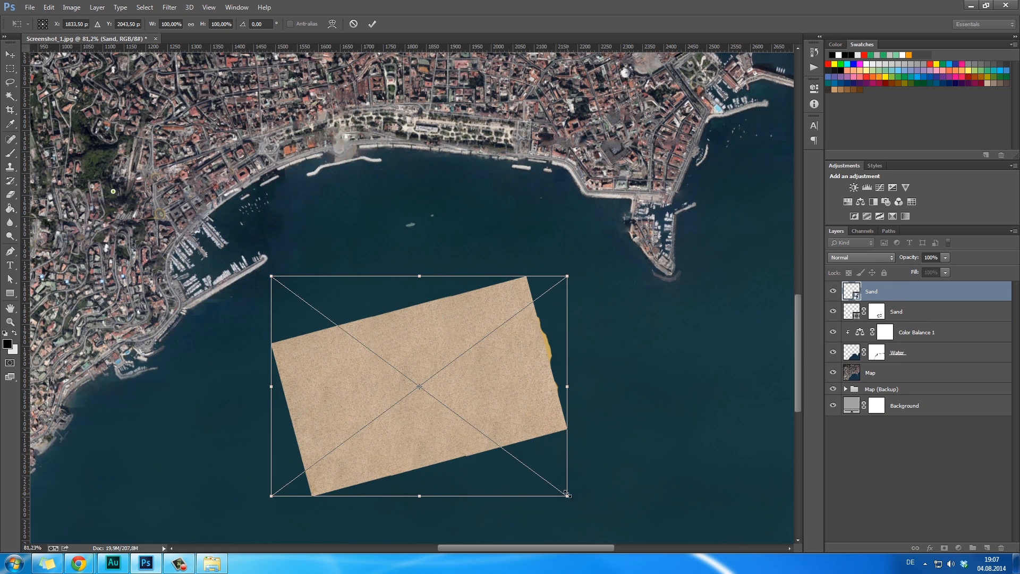
{"action": "left_click_drag", "start_coordinate": [568, 495], "coordinate": [576, 500]}
{"action": "key", "text": "Return"}
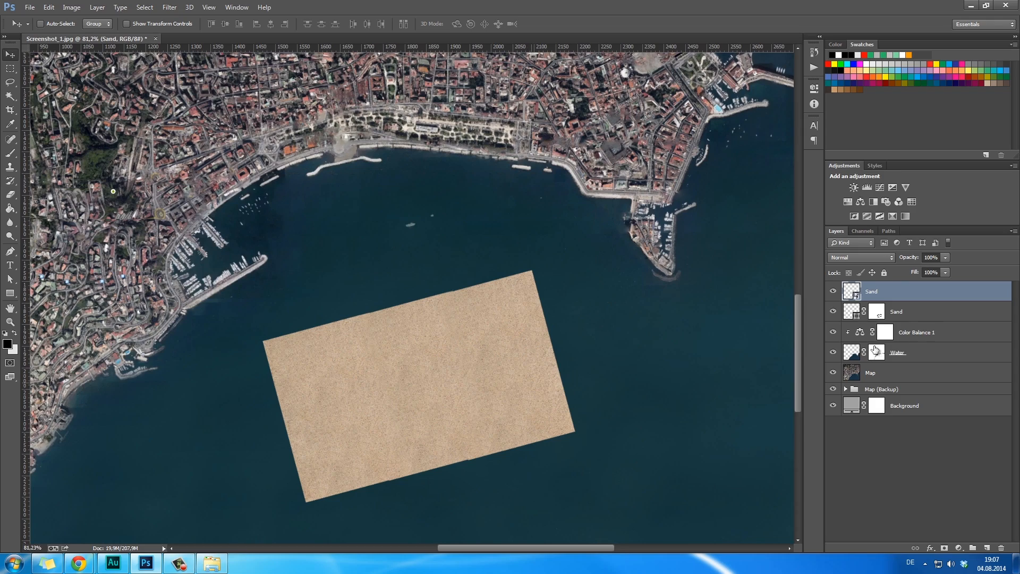
Clip the sand texture smart object to the irregular Sand shape layer and inspect the island at 100% zoom.
{"action": "right_click", "coordinate": [888, 296]}
{"action": "left_click", "coordinate": [843, 287]}
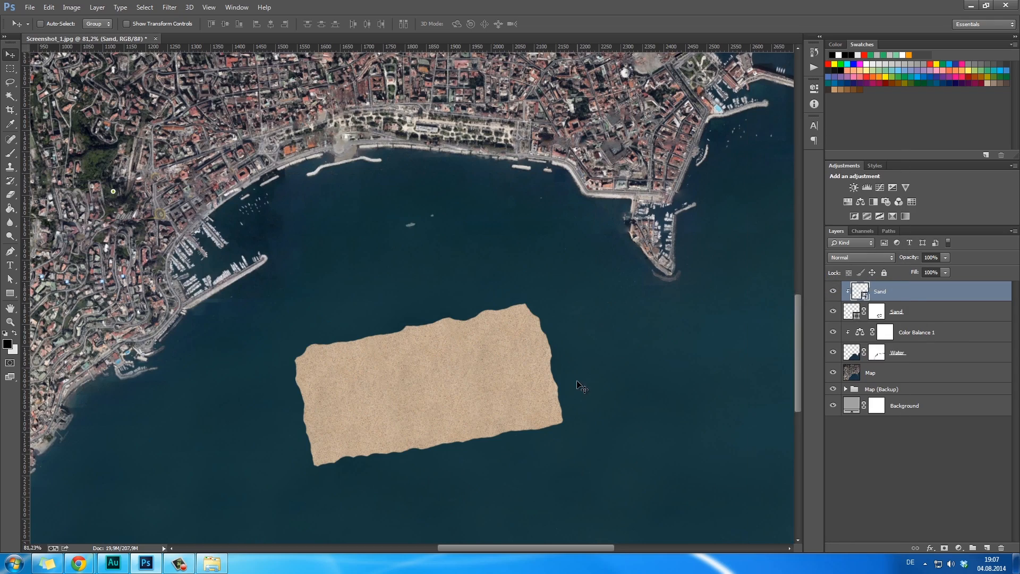
{"action": "left_click_drag", "start_coordinate": [594, 392], "coordinate": [573, 409]}
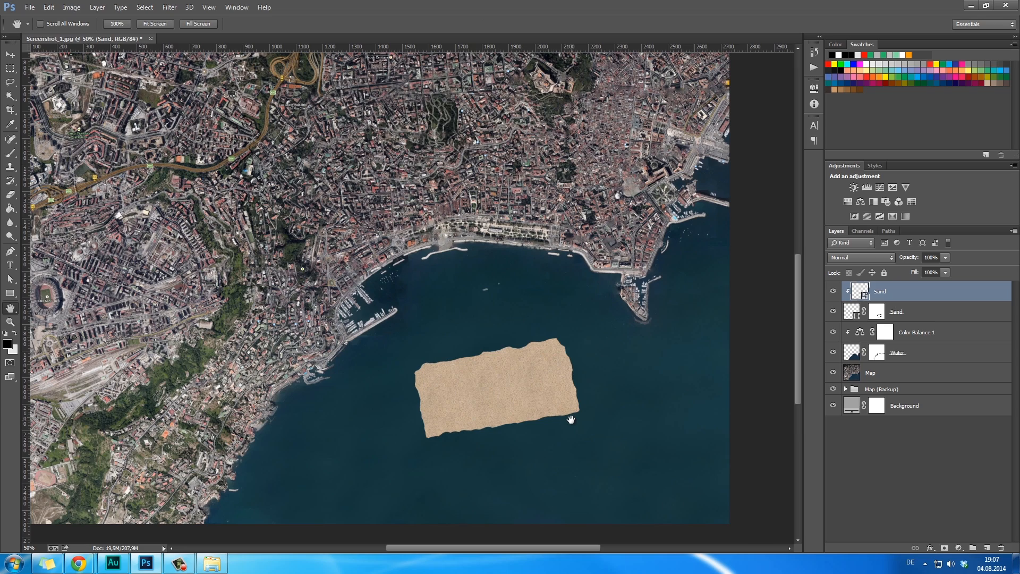
{"action": "left_click", "coordinate": [498, 392], "text": "ctrl"}
{"action": "left_click", "coordinate": [498, 392], "text": "ctrl"}
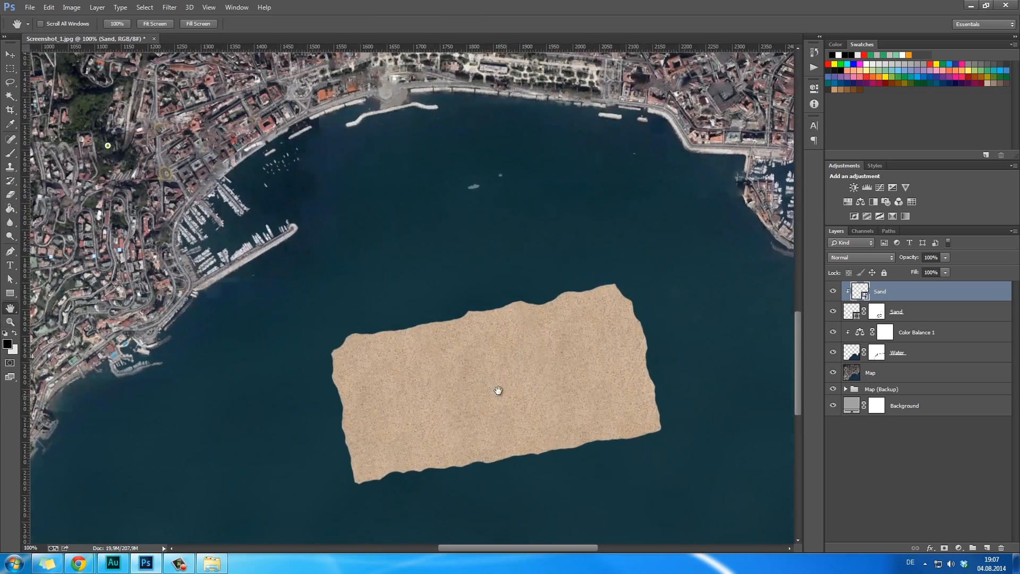
Choose the Burn tool and rasterize the clipped Sand texture layer above the island shape.
{"action": "left_click_drag", "start_coordinate": [499, 392], "coordinate": [465, 371]}
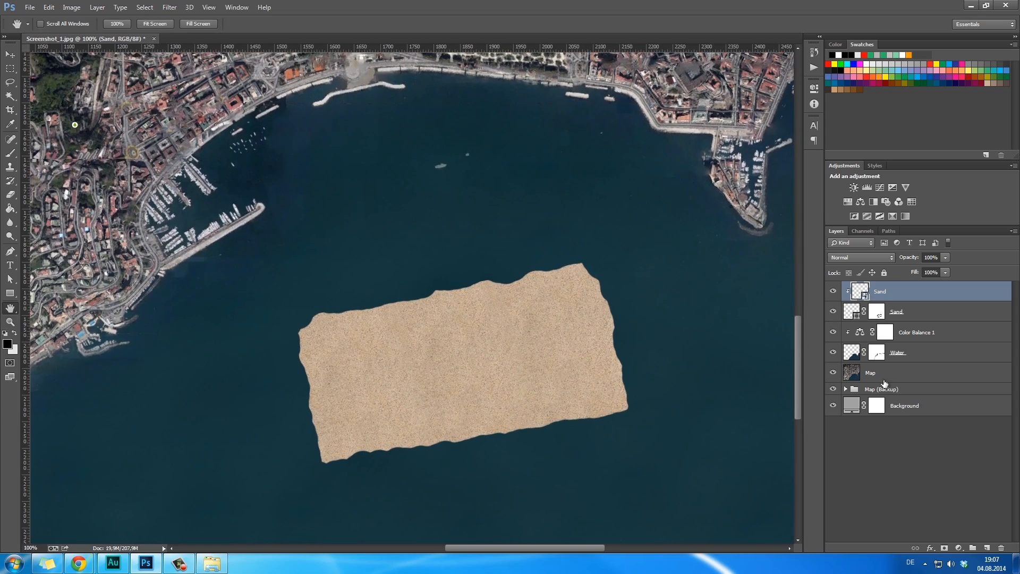
{"action": "left_click", "coordinate": [13, 243]}
{"action": "left_click", "coordinate": [48, 246]}
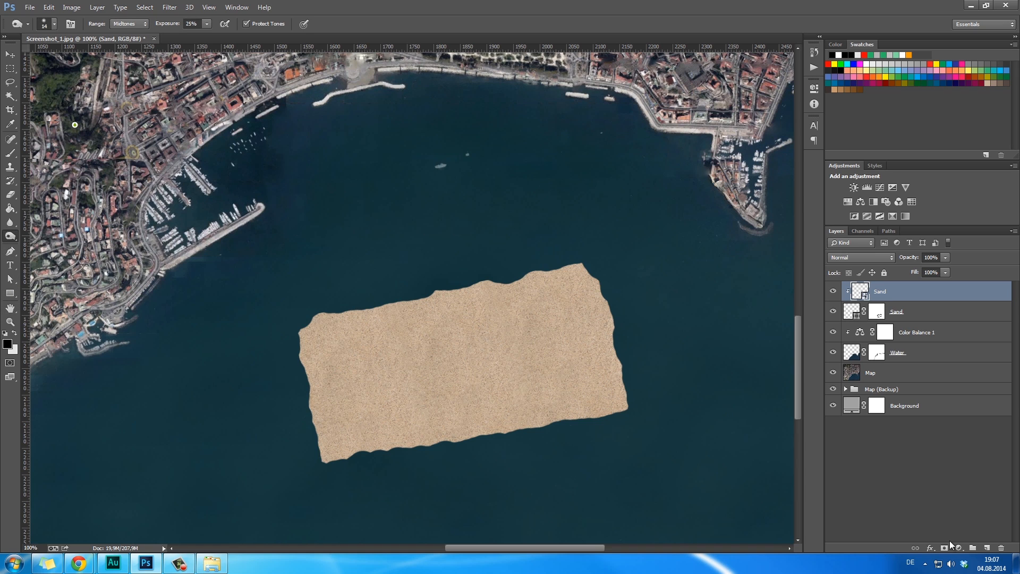
{"action": "right_click", "coordinate": [955, 299]}
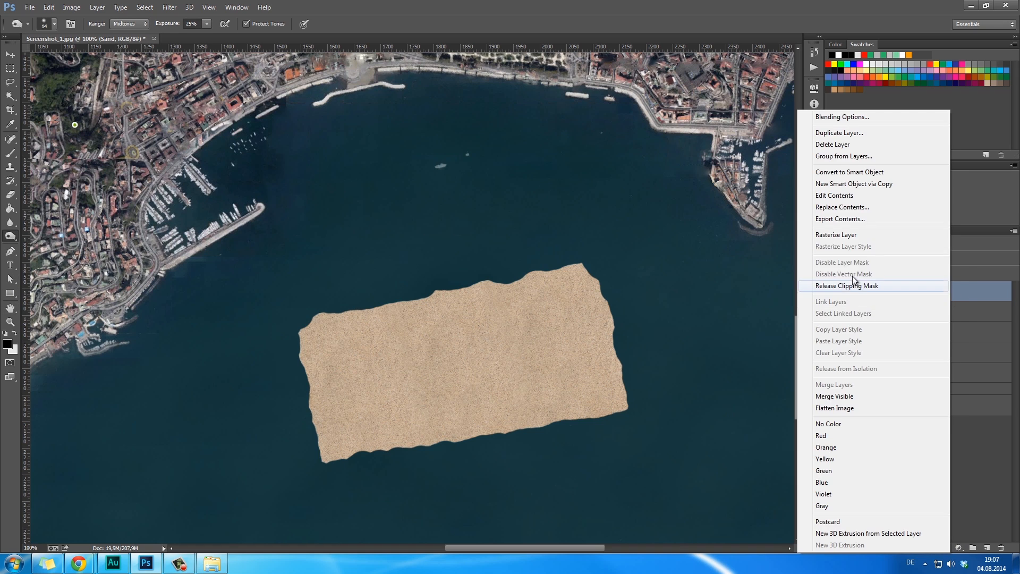
{"action": "left_click", "coordinate": [861, 232]}
Burn several darker patches into the sand texture across the island with a soft 100 px brush.
{"action": "right_click", "coordinate": [510, 357]}
{"action": "left_click", "coordinate": [611, 466]}
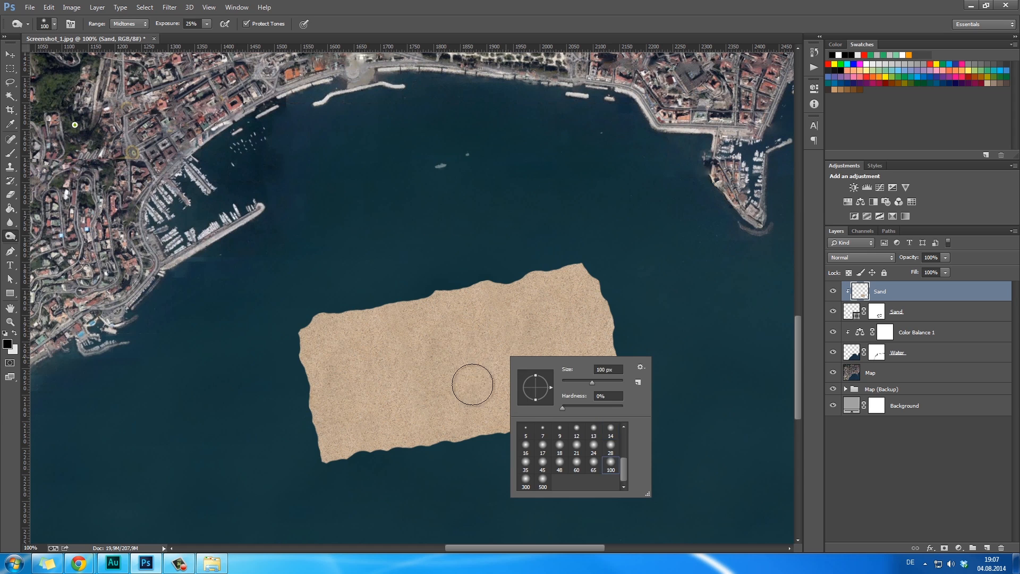
{"action": "mouse_move", "coordinate": [472, 385]}
{"action": "left_mouse_down"}
{"action": "mouse_move", "coordinate": [469, 353]}
{"action": "mouse_move", "coordinate": [502, 321]}
{"action": "left_mouse_up"}
{"action": "left_click_drag", "start_coordinate": [565, 369], "coordinate": [558, 285]}
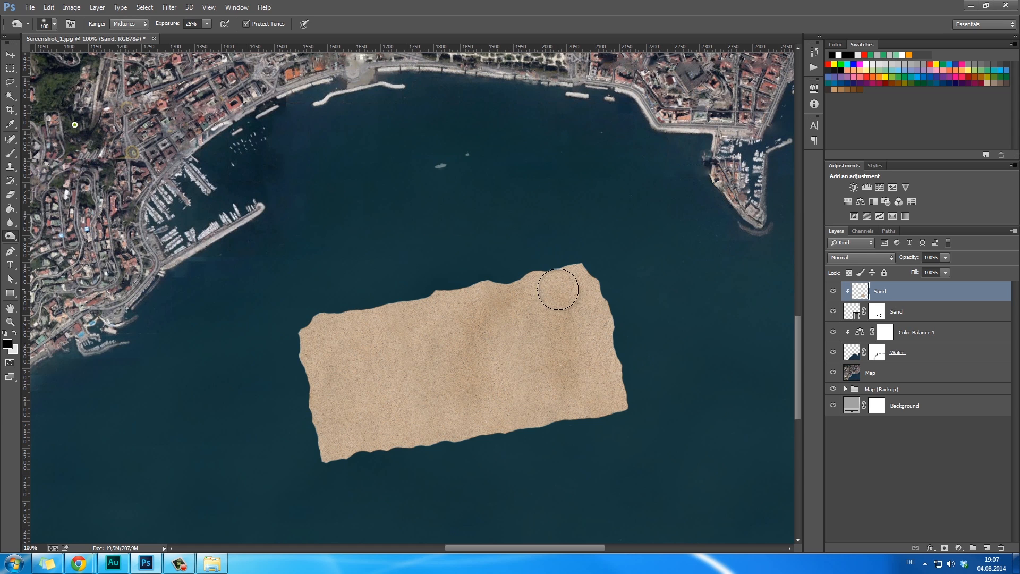
{"action": "mouse_move", "coordinate": [582, 349]}
{"action": "left_mouse_down"}
{"action": "mouse_move", "coordinate": [570, 296]}
{"action": "mouse_move", "coordinate": [547, 357]}
{"action": "mouse_move", "coordinate": [553, 301]}
{"action": "left_mouse_up"}
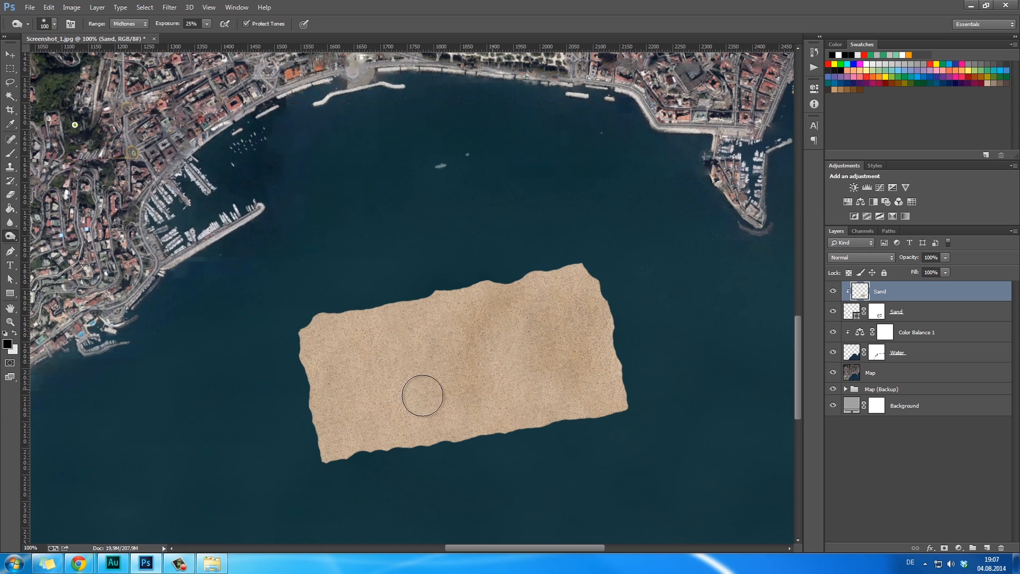
{"action": "mouse_move", "coordinate": [331, 399]}
{"action": "left_mouse_down"}
{"action": "mouse_move", "coordinate": [358, 394]}
{"action": "mouse_move", "coordinate": [399, 348]}
{"action": "mouse_move", "coordinate": [389, 349]}
{"action": "mouse_move", "coordinate": [397, 436]}
{"action": "left_mouse_up"}
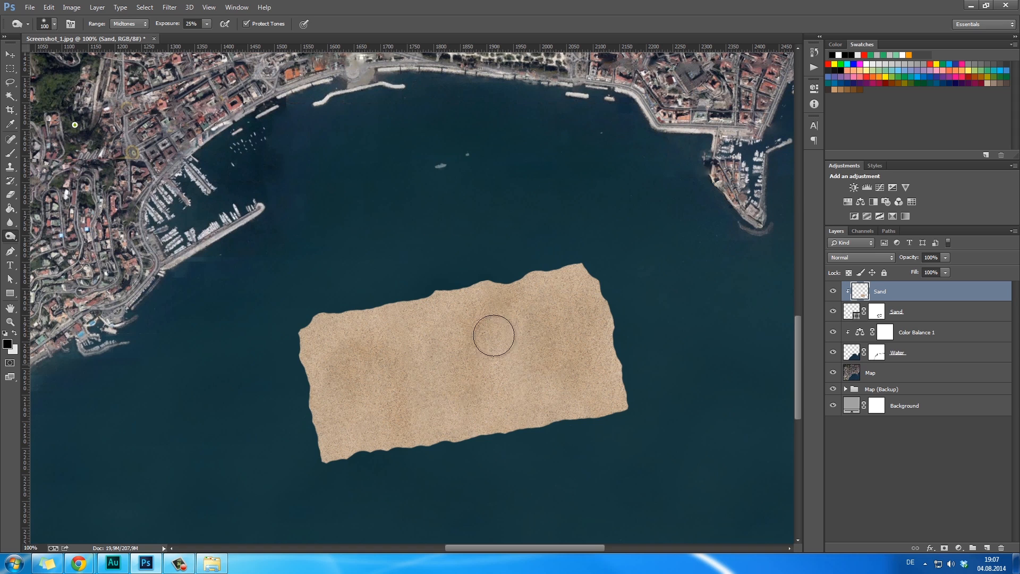
Lighten streaks of sand between the dark patches with the Dodge tool and a soft 100 px brush, and check the island.
{"action": "right_click", "coordinate": [11, 236]}
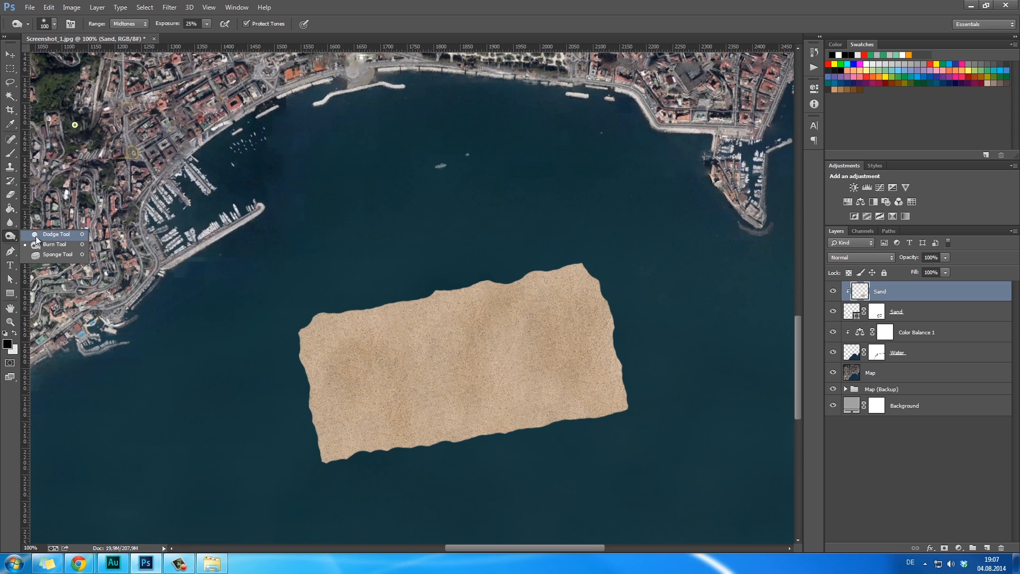
{"action": "left_click", "coordinate": [43, 235]}
{"action": "right_click", "coordinate": [435, 387]}
{"action": "left_click", "coordinate": [533, 493]}
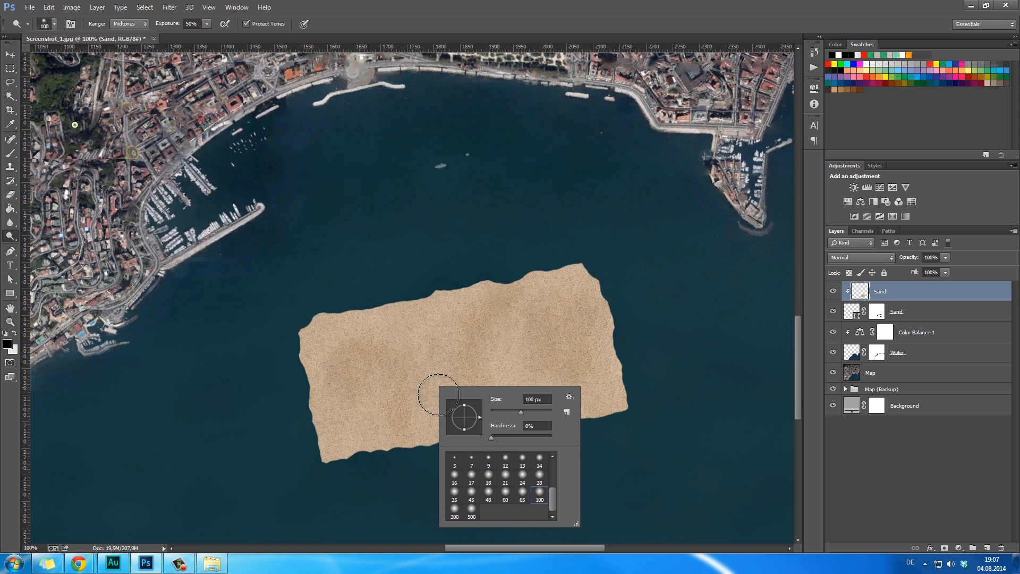
{"action": "left_click", "coordinate": [433, 391]}
{"action": "left_click_drag", "start_coordinate": [446, 303], "coordinate": [448, 394]}
{"action": "left_click_drag", "start_coordinate": [532, 376], "coordinate": [529, 319]}
{"action": "left_click_drag", "start_coordinate": [355, 397], "coordinate": [335, 355]}
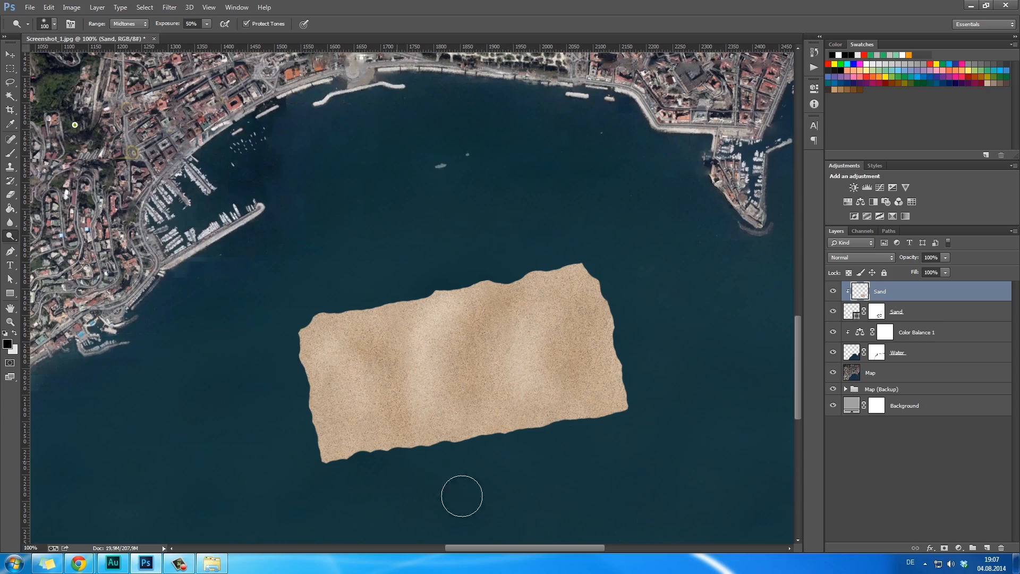
{"action": "key", "text": "space"}
{"action": "left_click", "coordinate": [591, 359], "text": "alt"}
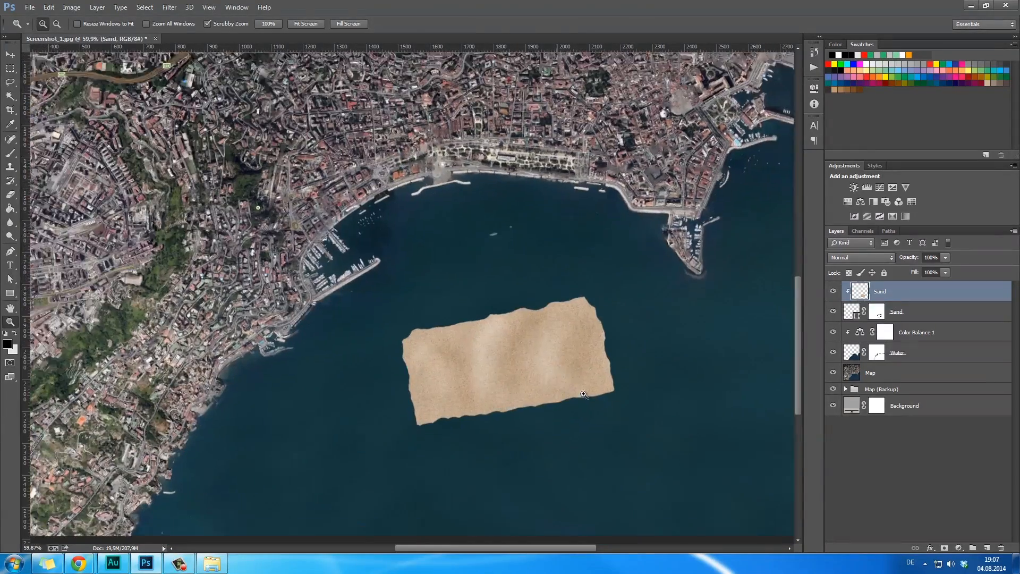
{"action": "left_click", "coordinate": [565, 336], "text": "ctrl"}
{"action": "left_click_drag", "start_coordinate": [545, 391], "coordinate": [538, 361]}
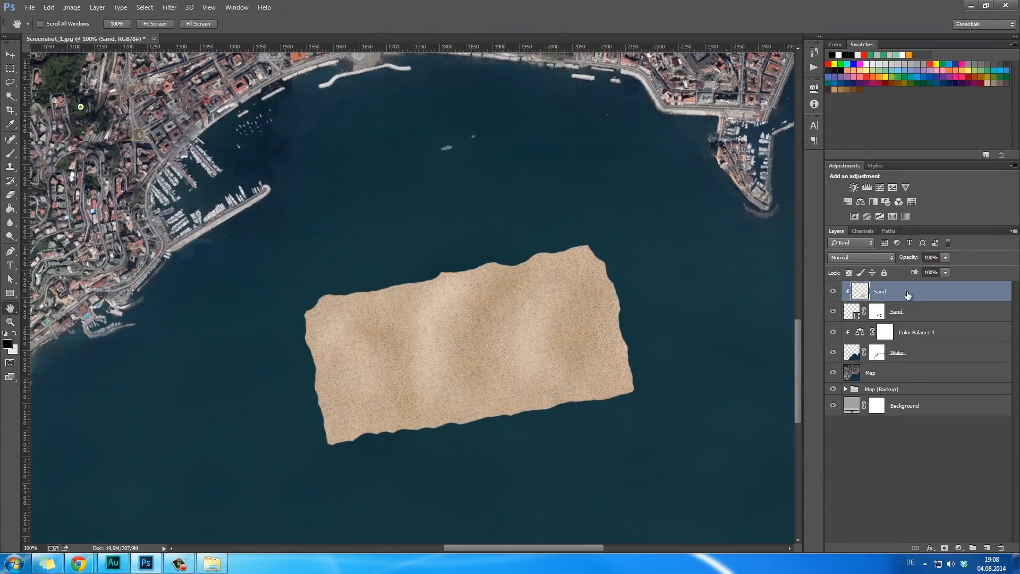
Duplicate the irregular Sand shape layer above the sand texture and scale the copy down around its centre, leaving a sand border.
{"action": "left_click", "coordinate": [949, 351]}
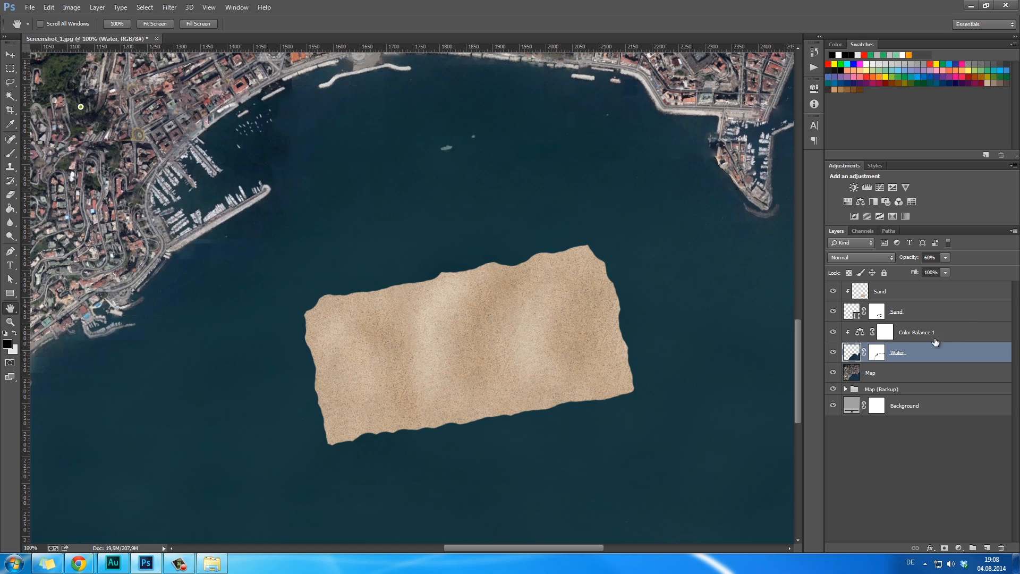
{"action": "left_click", "coordinate": [935, 314]}
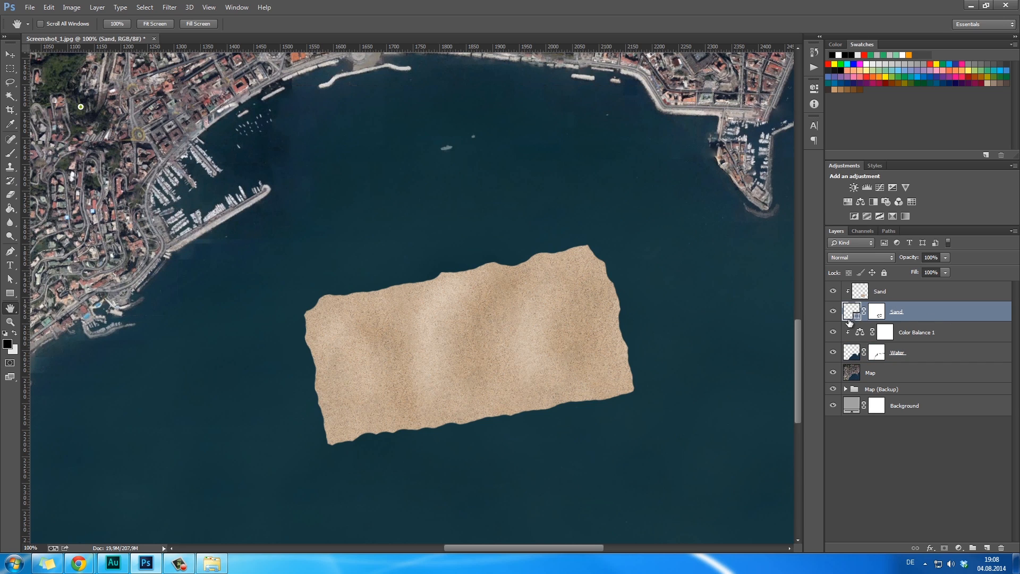
{"action": "left_click", "coordinate": [833, 311]}
{"action": "left_click", "coordinate": [833, 312]}
{"action": "left_click_drag", "start_coordinate": [938, 312], "coordinate": [941, 287]}
{"action": "key", "text": "ctrl+t"}
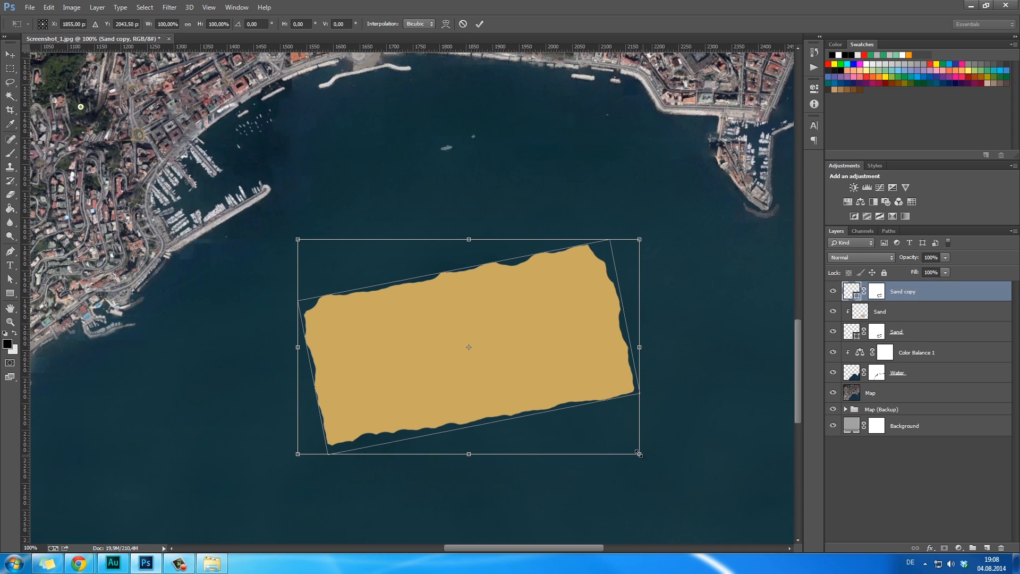
{"action": "left_click_drag", "start_coordinate": [639, 453], "coordinate": [622, 445]}
{"action": "key", "text": "Return"}
Flip the Sand copy shape horizontally and rotate it counterclockwise to line up with the island's tilt.
{"action": "key", "text": "ctrl+t"}
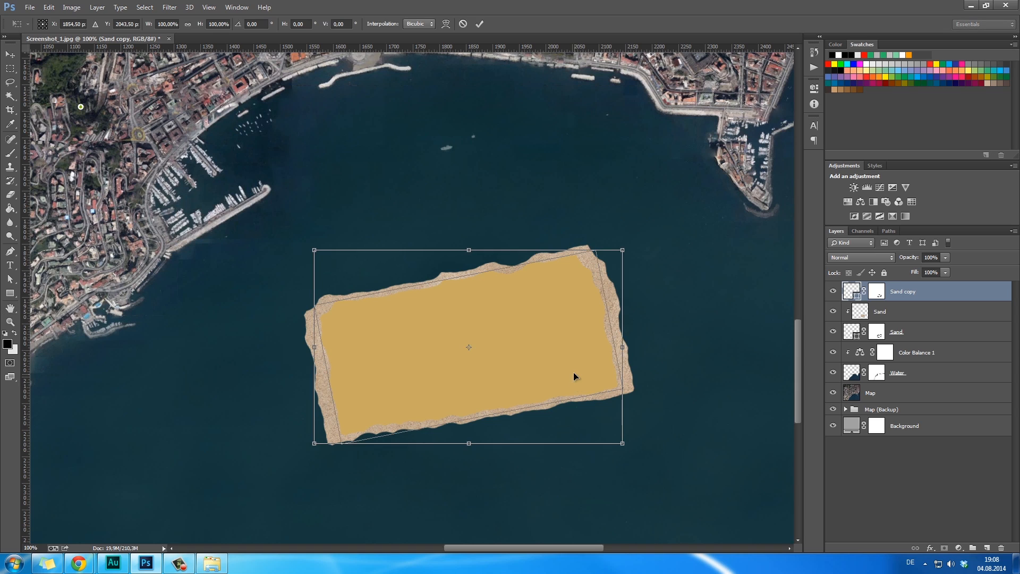
{"action": "right_click", "coordinate": [573, 372]}
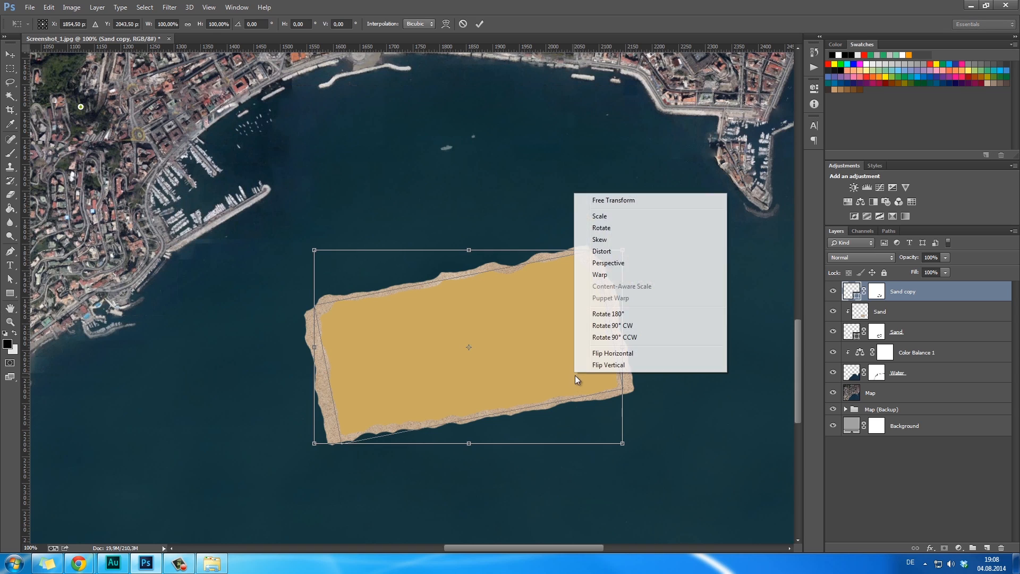
{"action": "left_click", "coordinate": [625, 355]}
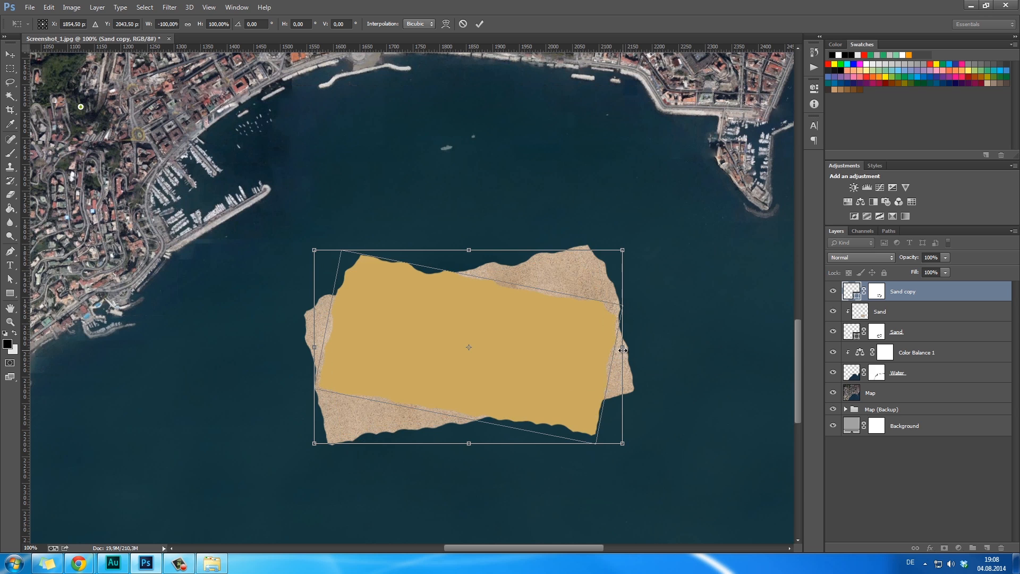
{"action": "left_click_drag", "start_coordinate": [684, 348], "coordinate": [706, 260]}
{"action": "key", "text": "Return"}
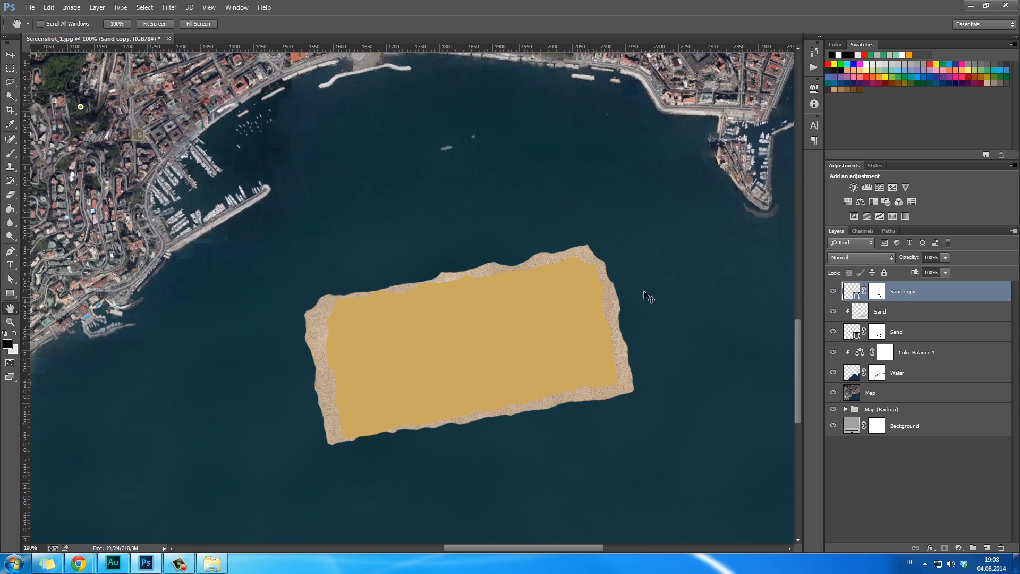
Enlarge the Sand copy shape slightly and fine-tune its rotation so it sits inside the sand border.
{"action": "key", "text": "ctrl+t"}
{"action": "left_click_drag", "start_coordinate": [622, 440], "coordinate": [627, 444]}
{"action": "left_click_drag", "start_coordinate": [717, 322], "coordinate": [715, 328]}
{"action": "key", "text": "Return"}
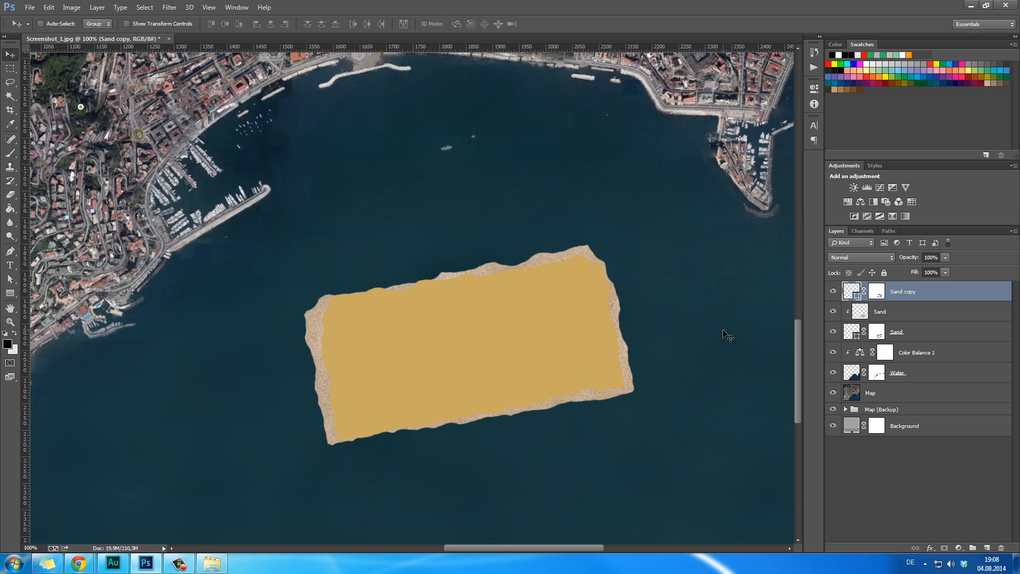
{"action": "key", "text": "space"}
Recolour the Sand copy shape dark green (#315502) and rename the layer Trees.
{"action": "double_click", "coordinate": [851, 291]}
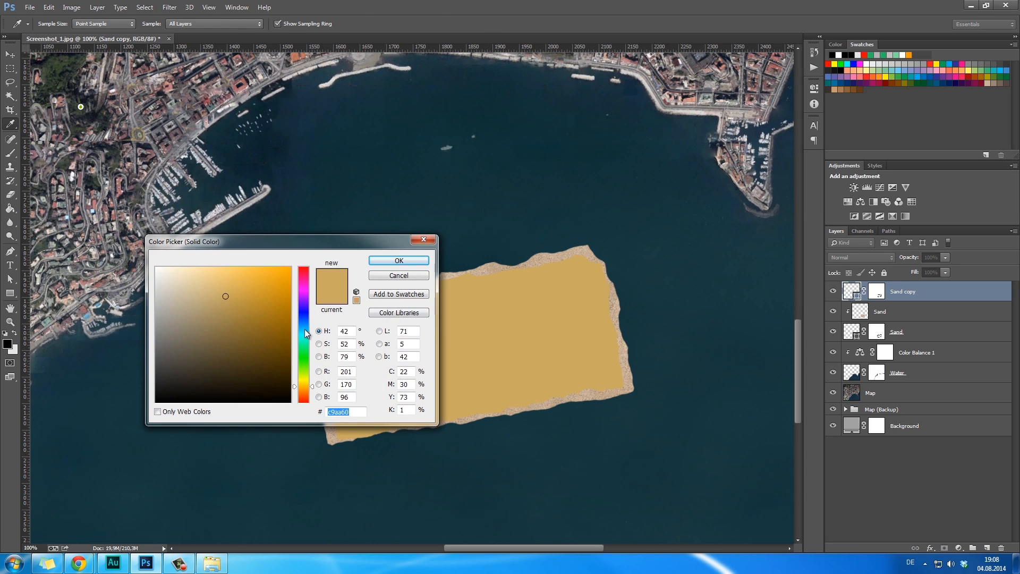
{"action": "left_click_drag", "start_coordinate": [301, 382], "coordinate": [287, 357]}
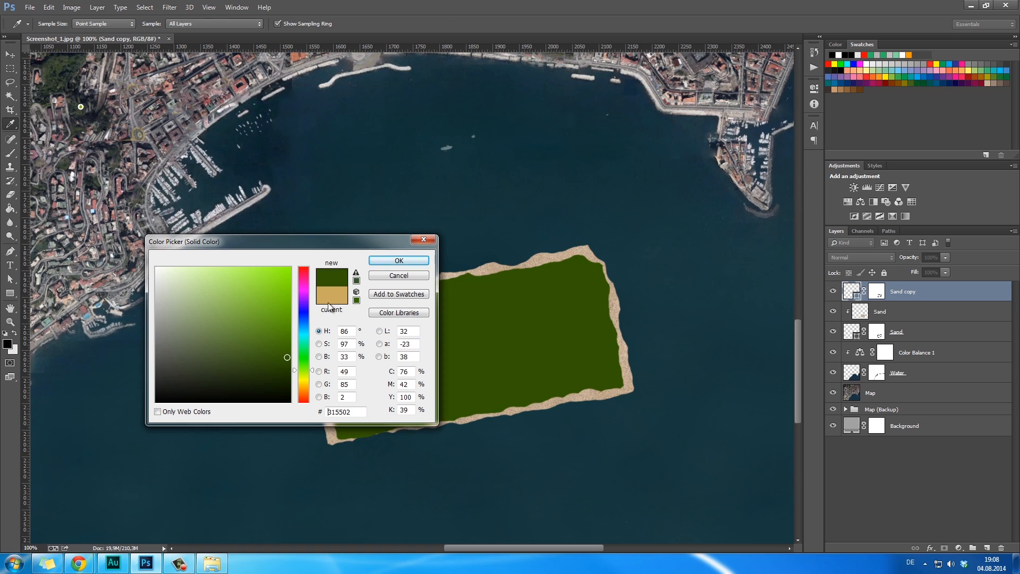
{"action": "left_click", "coordinate": [410, 263]}
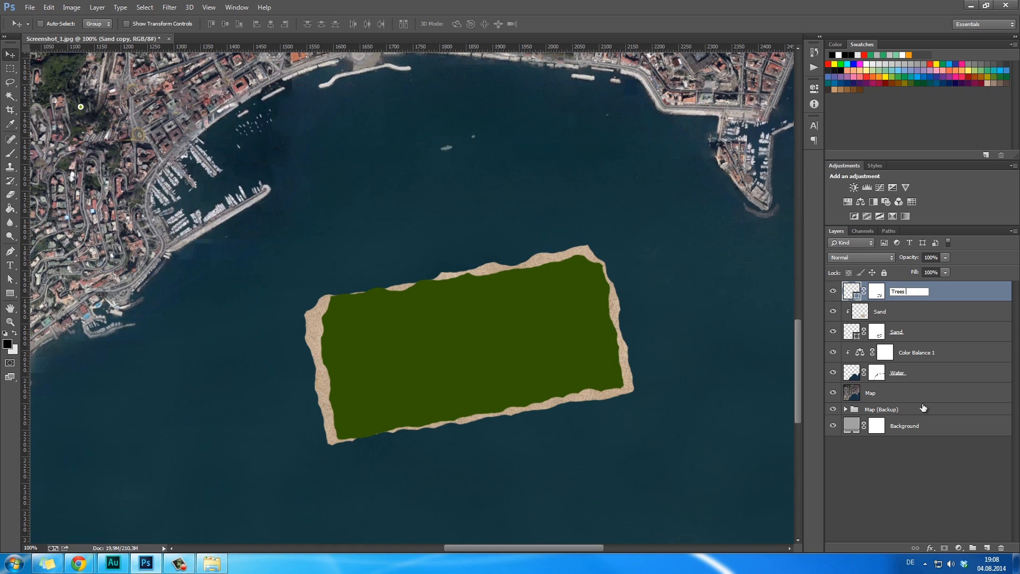
{"action": "key", "text": "Return"}
{"action": "key", "text": "h"}
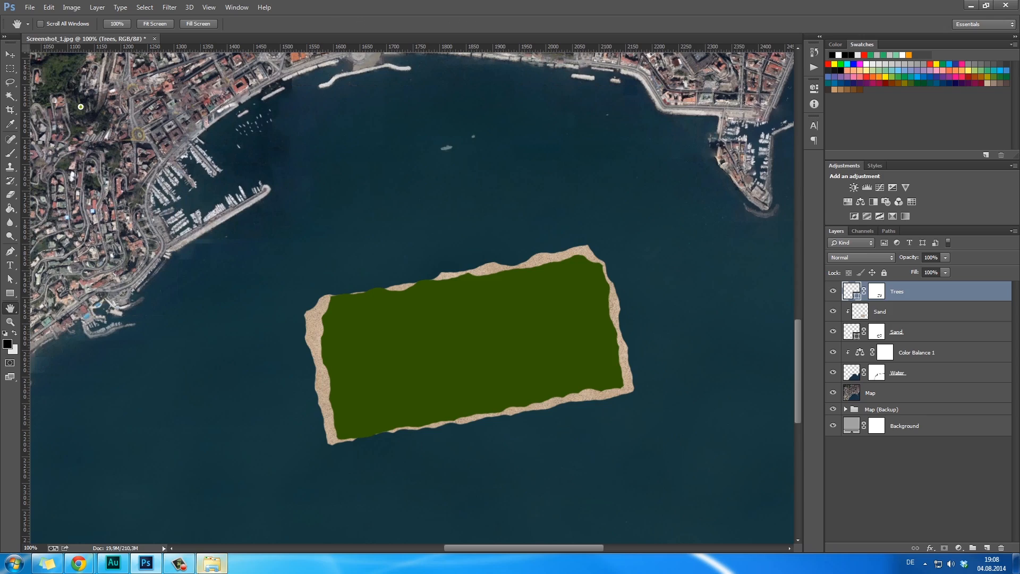
Switch to Chrome, go back from the sand texture to Google Images and search for trees.
{"action": "key", "text": "alt+Tab"}
{"action": "mouse_move", "coordinate": [80, 563]}
{"action": "left_click", "coordinate": [186, 499]}
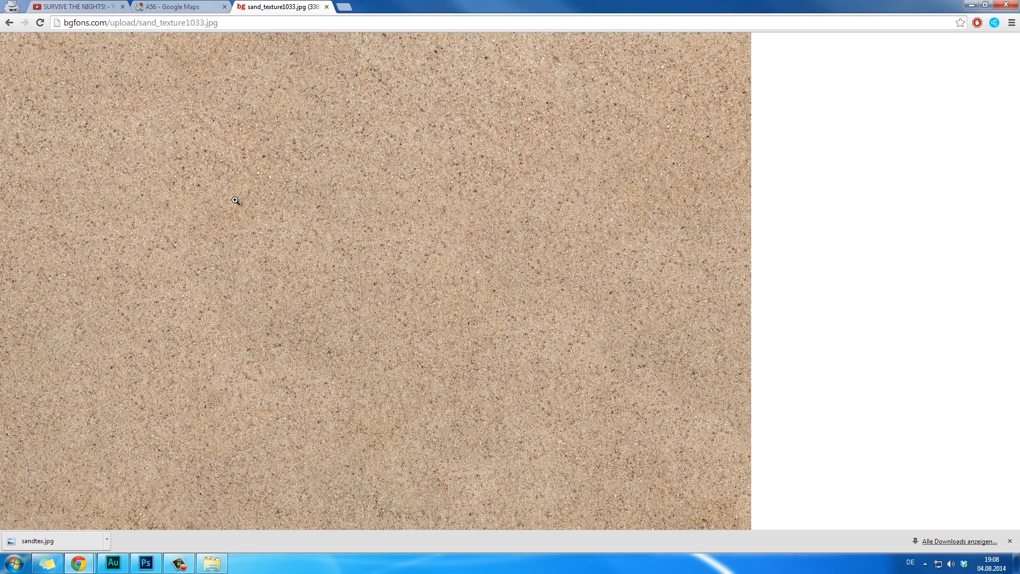
{"action": "key", "text": "alt+Left"}
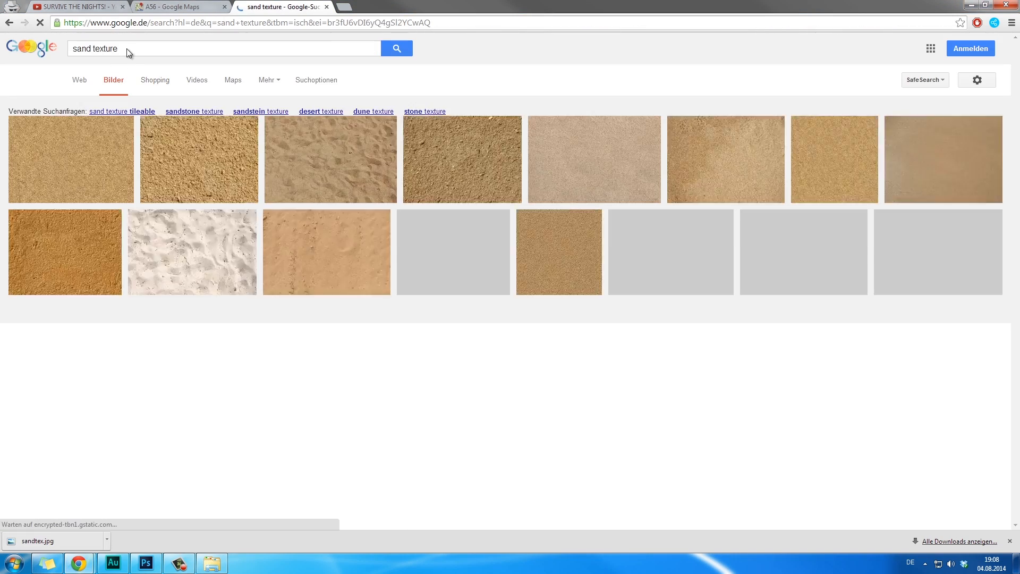
{"action": "triple_click", "coordinate": [126, 49]}
{"action": "type", "text": "trees"}
{"action": "key", "text": "Return"}
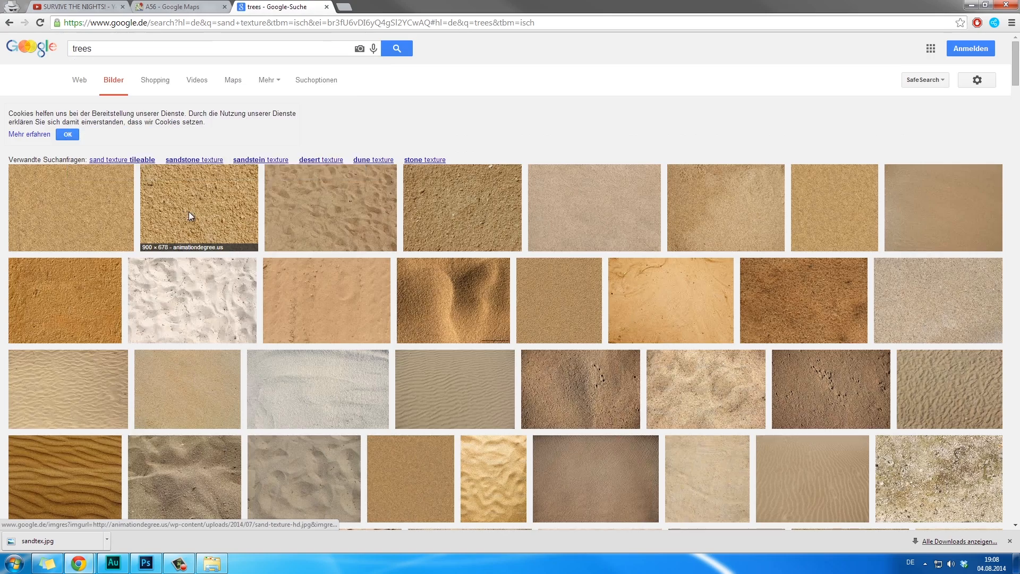
Change the image search to "trees above" and browse the results for a top-down tree texture.
{"action": "triple_click", "coordinate": [157, 49]}
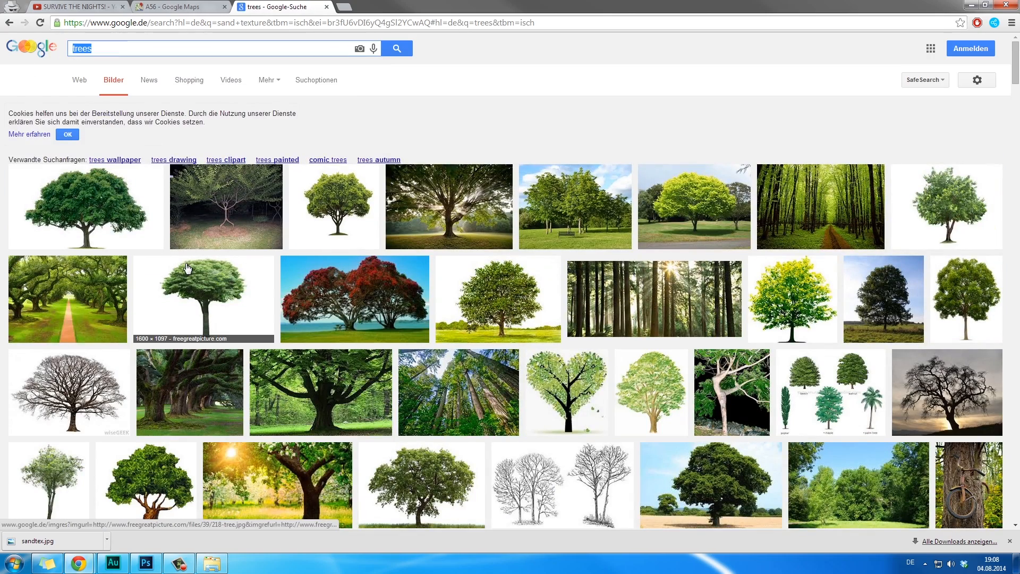
{"action": "type", "text": "above"}
{"action": "key", "text": "Return"}
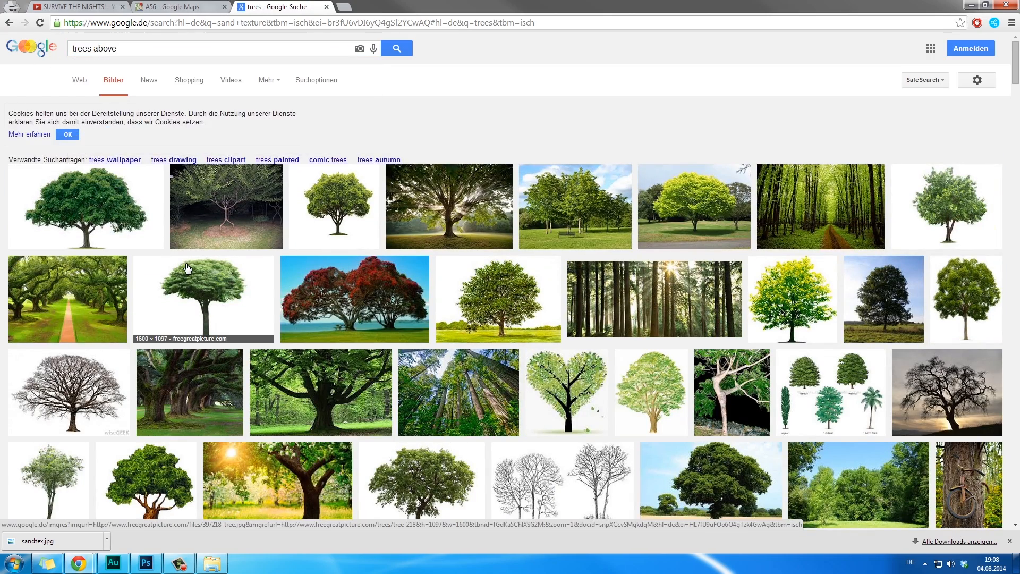
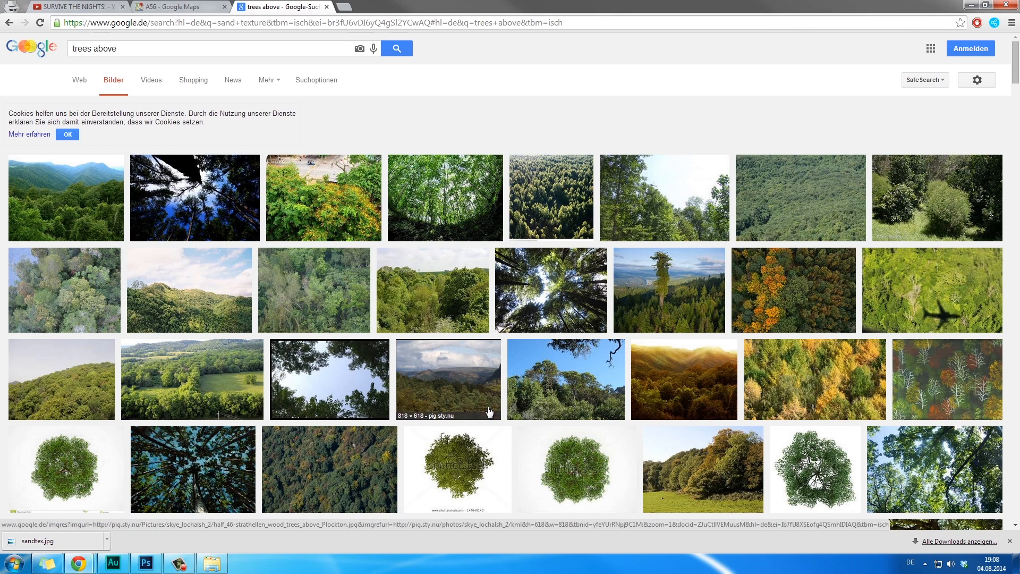
{"action": "scroll", "coordinate": [489, 411], "scroll_direction": "down", "scroll_amount": 4}
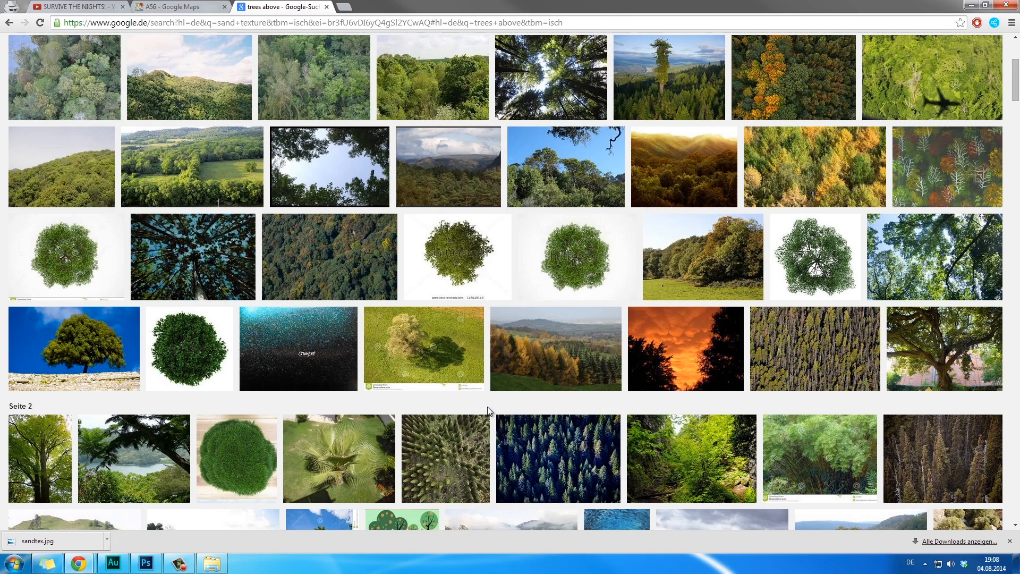
{"action": "scroll", "coordinate": [486, 407], "scroll_direction": "down", "scroll_amount": 2}
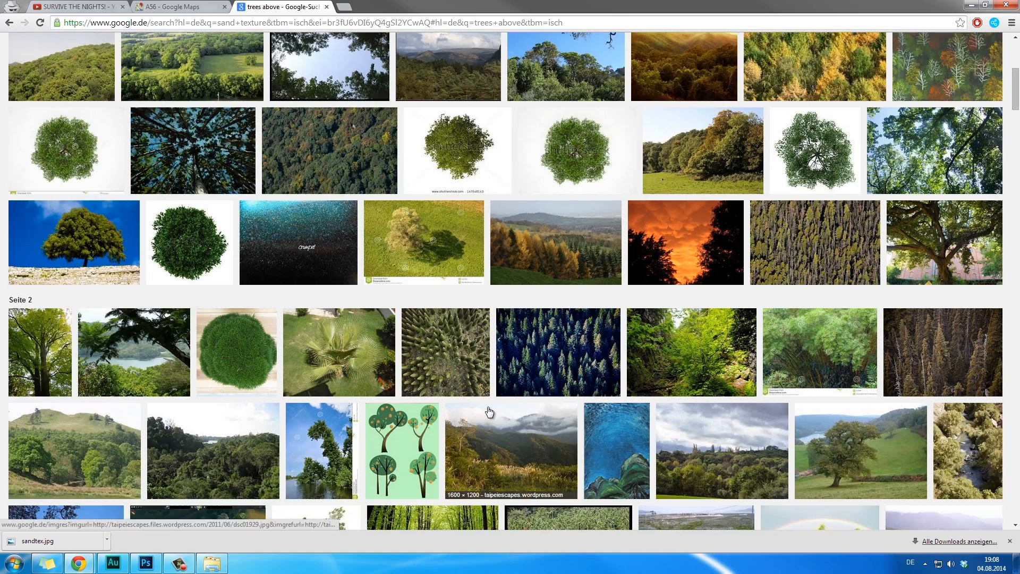
{"action": "scroll", "coordinate": [488, 411], "scroll_direction": "up", "scroll_amount": 6}
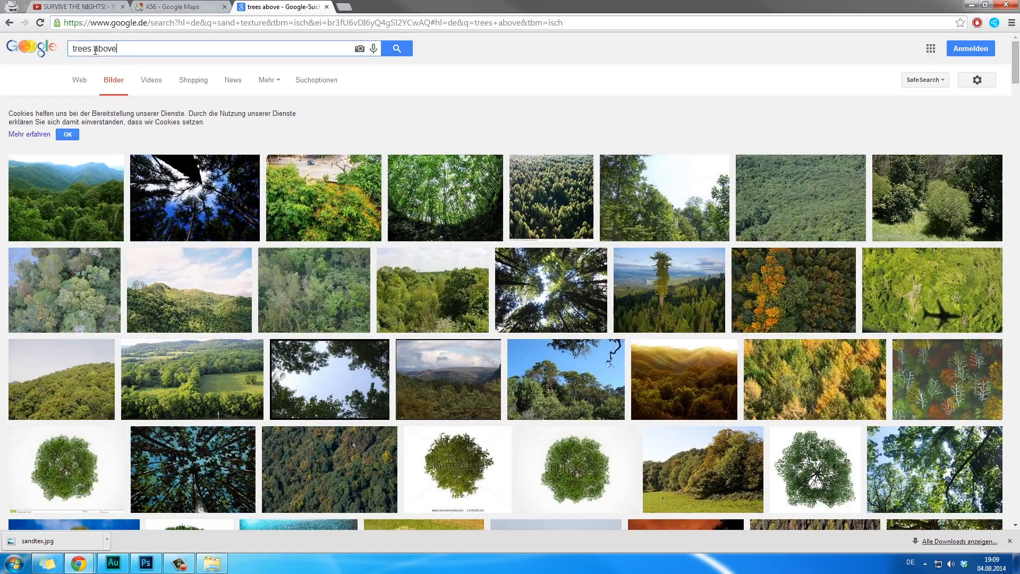
Search the images for "grass", then refine the search to "grass above" for a top-down texture.
{"action": "triple_click", "coordinate": [95, 50]}
{"action": "type", "text": "grass"}
{"action": "key", "text": "Return"}
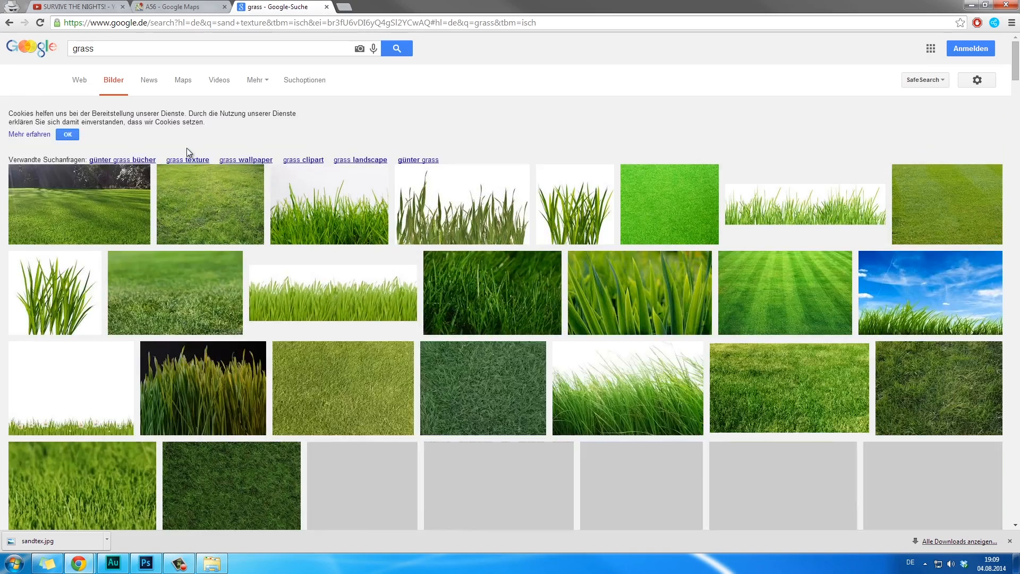
{"action": "left_click", "coordinate": [145, 48]}
{"action": "type", "text": "ab"}
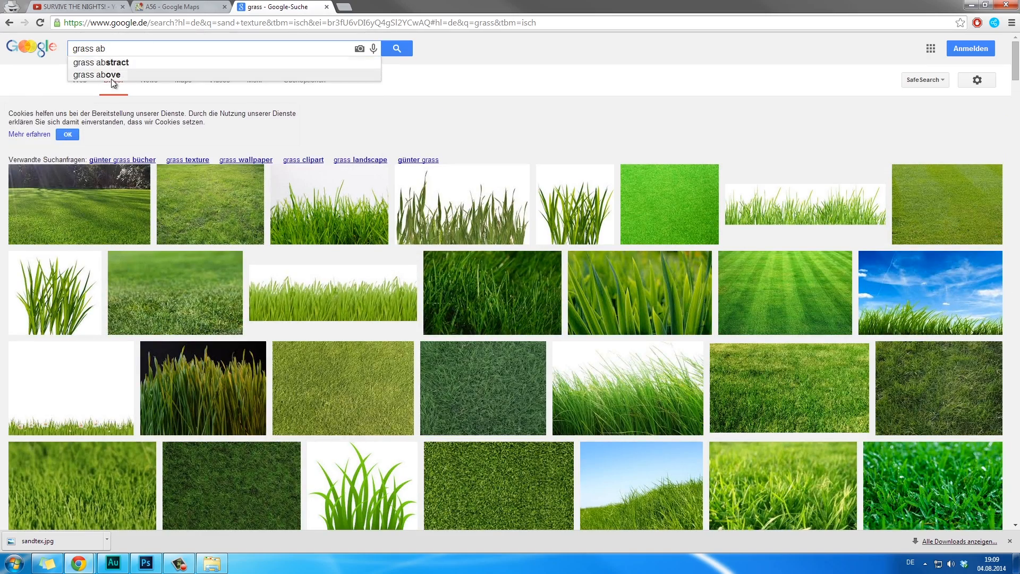
{"action": "left_click", "coordinate": [112, 78]}
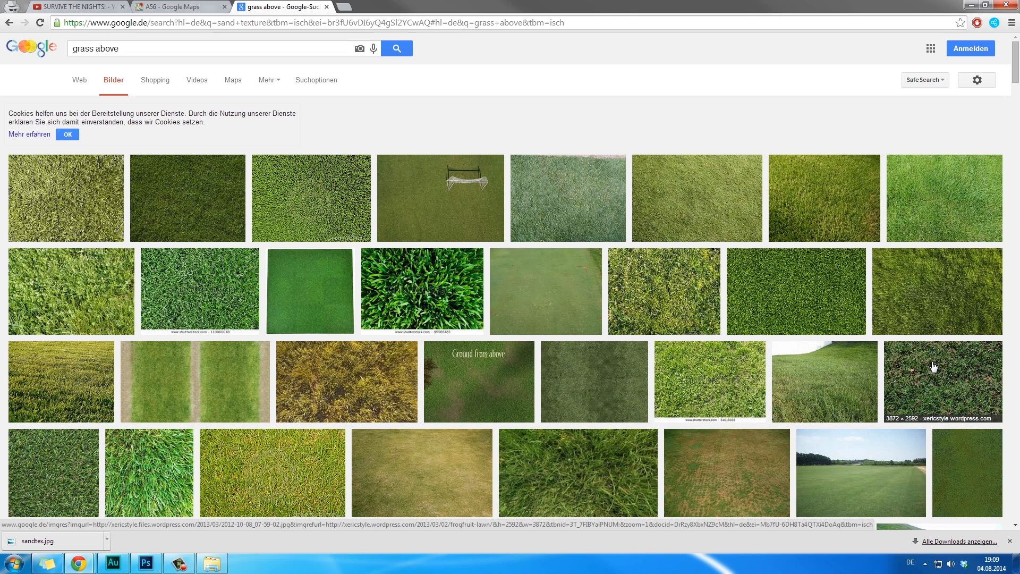
Open the xericstyle grass photo at full size and save it as 2012-10-08_07-59-02.jpg.
{"action": "left_click", "coordinate": [947, 399]}
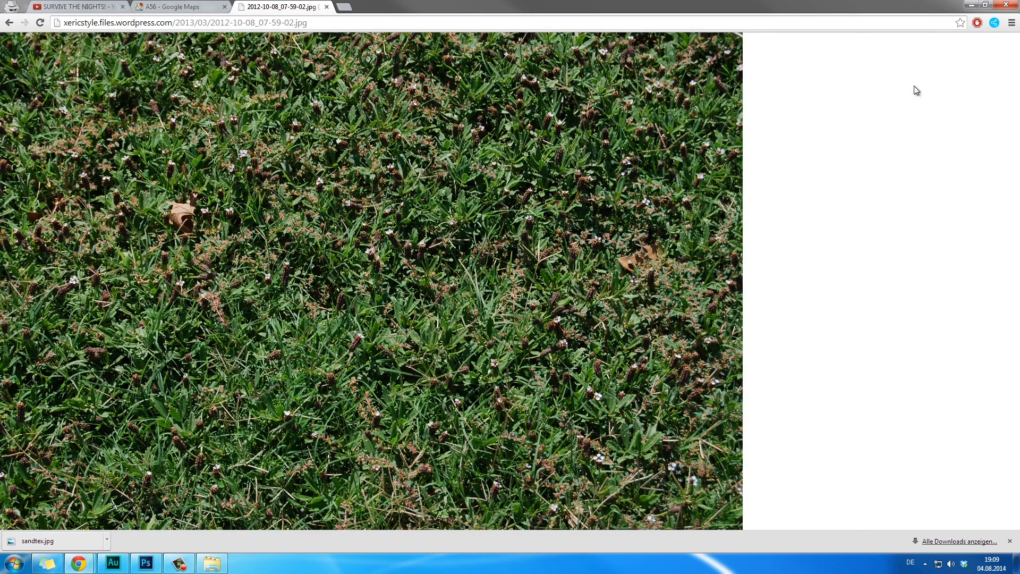
{"action": "right_click", "coordinate": [306, 245]}
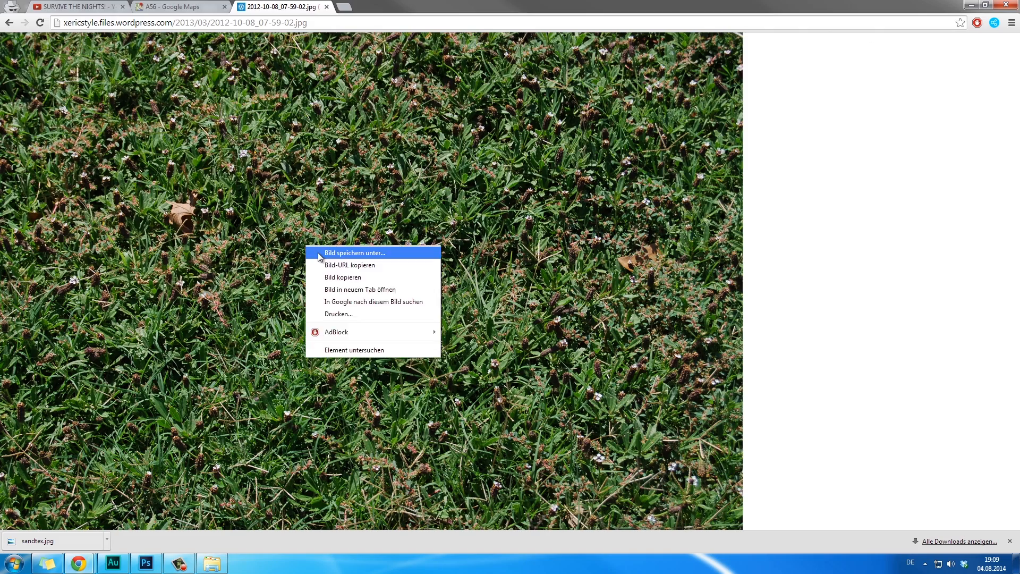
{"action": "left_click", "coordinate": [329, 251]}
{"action": "left_click", "coordinate": [434, 266]}
Place the downloaded grass image into the Photoshop map document and shrink it over the green island.
{"action": "left_click", "coordinate": [158, 569]}
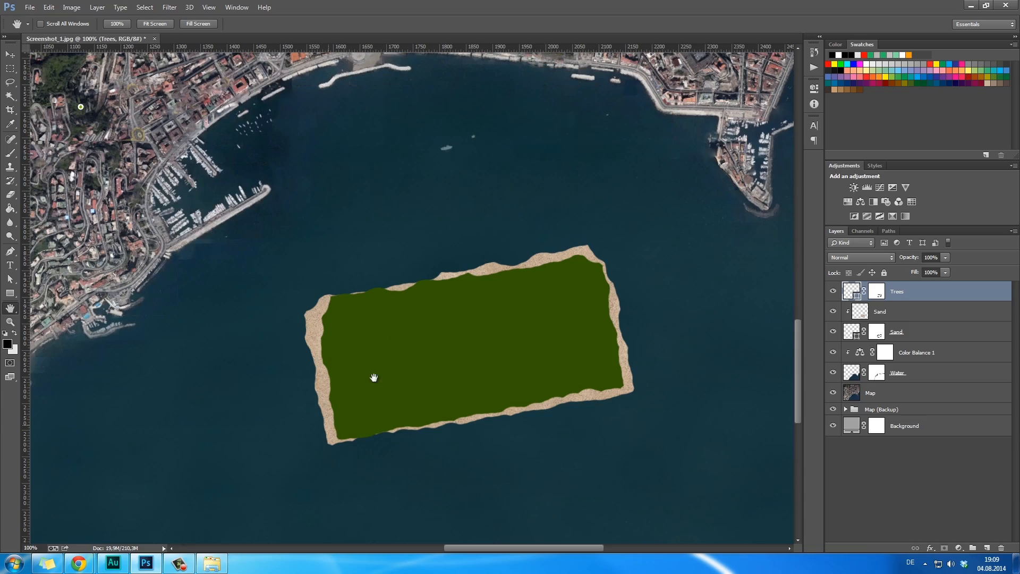
{"action": "left_click", "coordinate": [147, 568]}
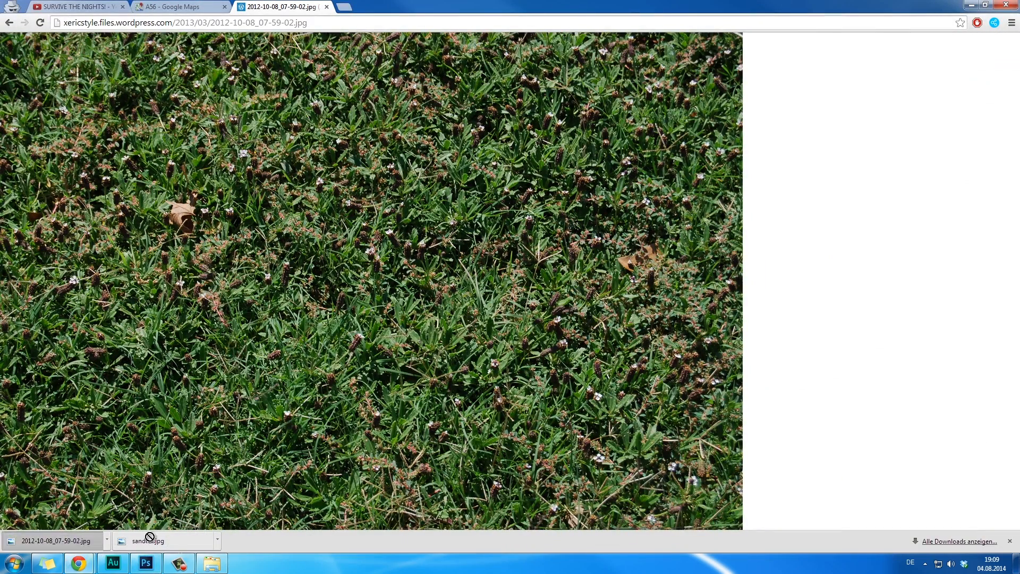
{"action": "left_click_drag", "start_coordinate": [152, 568], "coordinate": [399, 384]}
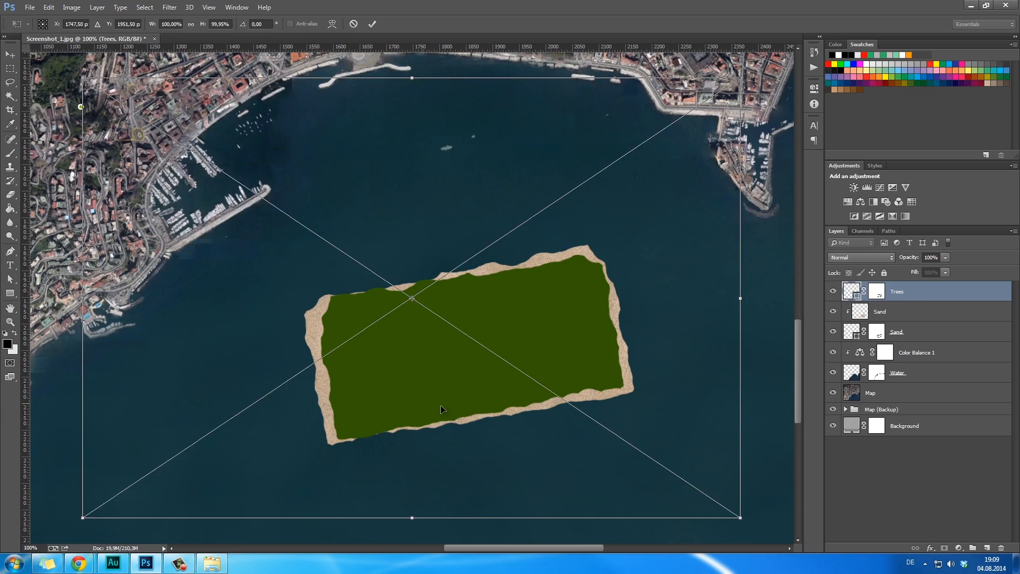
{"action": "left_click_drag", "start_coordinate": [741, 518], "coordinate": [434, 402]}
{"action": "key", "text": "Return"}
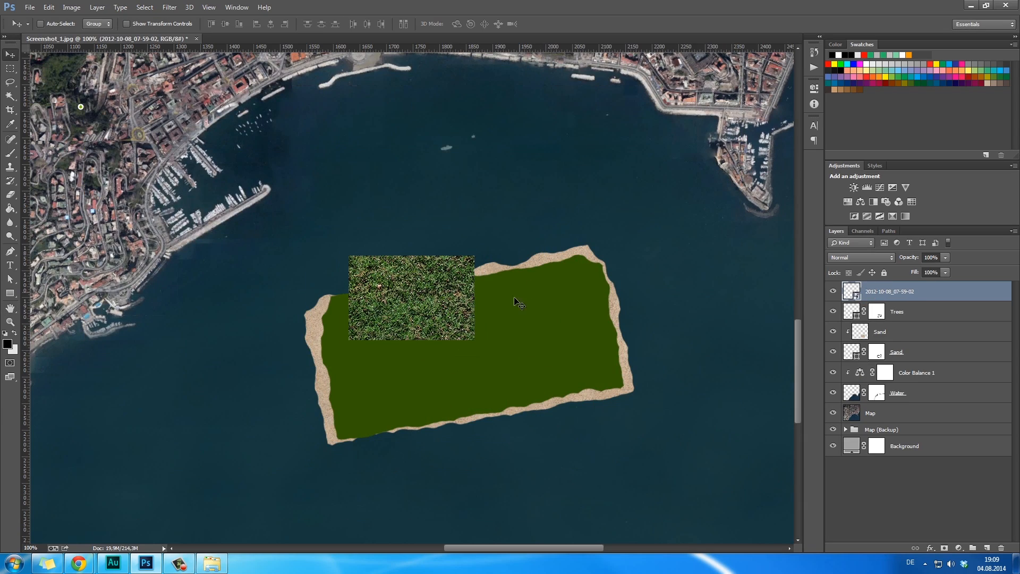
Scale the grass texture down to about 10% and rotate it to match the island's tilt.
{"action": "key", "text": "ctrl+t"}
{"action": "left_click_drag", "start_coordinate": [473, 340], "coordinate": [450, 333]}
{"action": "key", "text": "Return"}
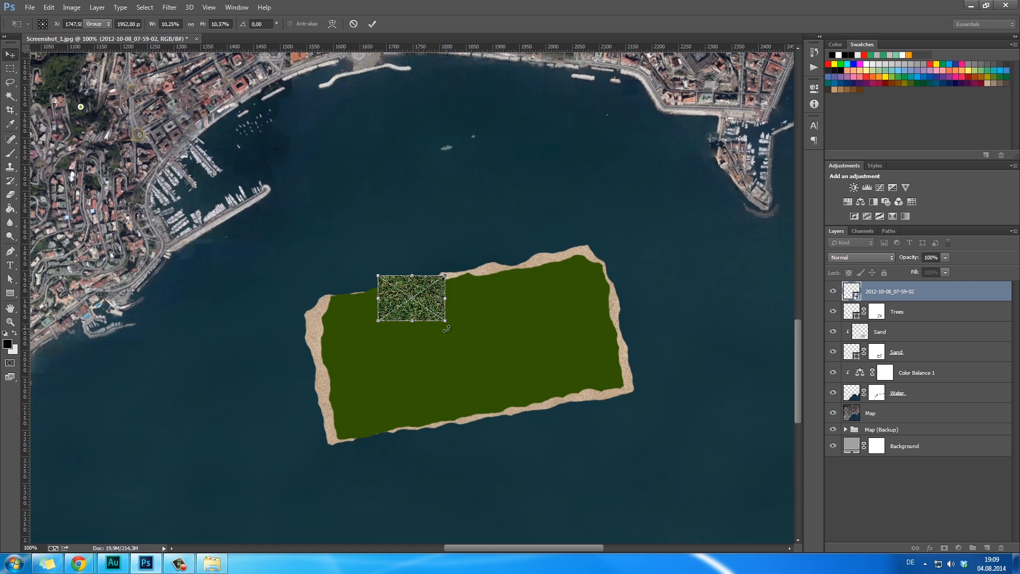
{"action": "key", "text": "ctrl+t"}
{"action": "left_click_drag", "start_coordinate": [526, 252], "coordinate": [513, 454]}
{"action": "key", "text": "Return"}
Duplicate the grass tile side by side to form a row along the island's upper edge.
{"action": "left_click_drag", "start_coordinate": [461, 275], "coordinate": [534, 294]}
{"action": "left_click", "coordinate": [935, 352], "text": "shift"}
{"action": "left_click_drag", "start_coordinate": [585, 255], "coordinate": [424, 291]}
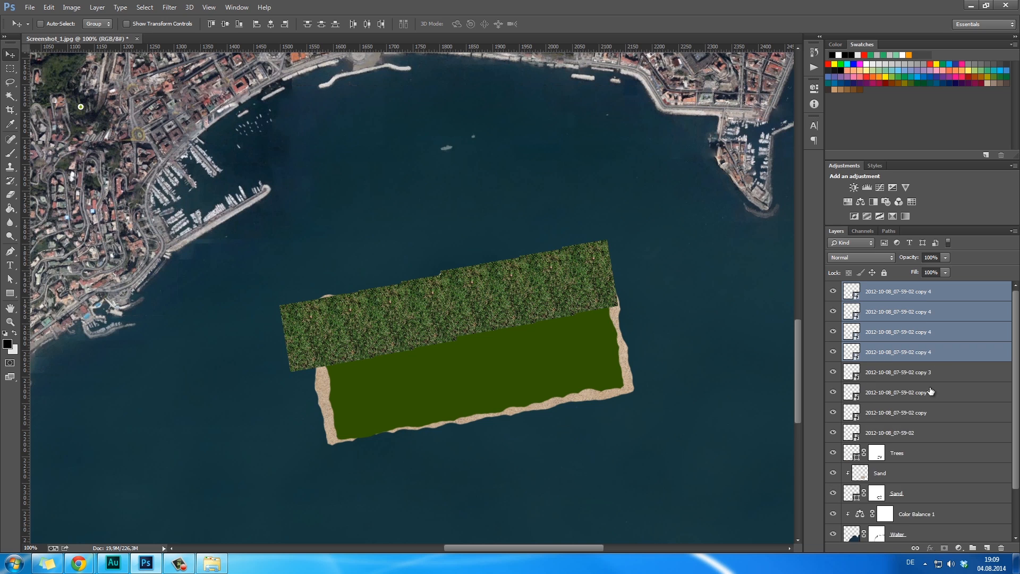
Duplicate the grass tiles in further rows downward until they cover the whole island.
{"action": "left_click", "coordinate": [919, 430], "text": "shift"}
{"action": "left_click_drag", "start_coordinate": [615, 255], "coordinate": [627, 320]}
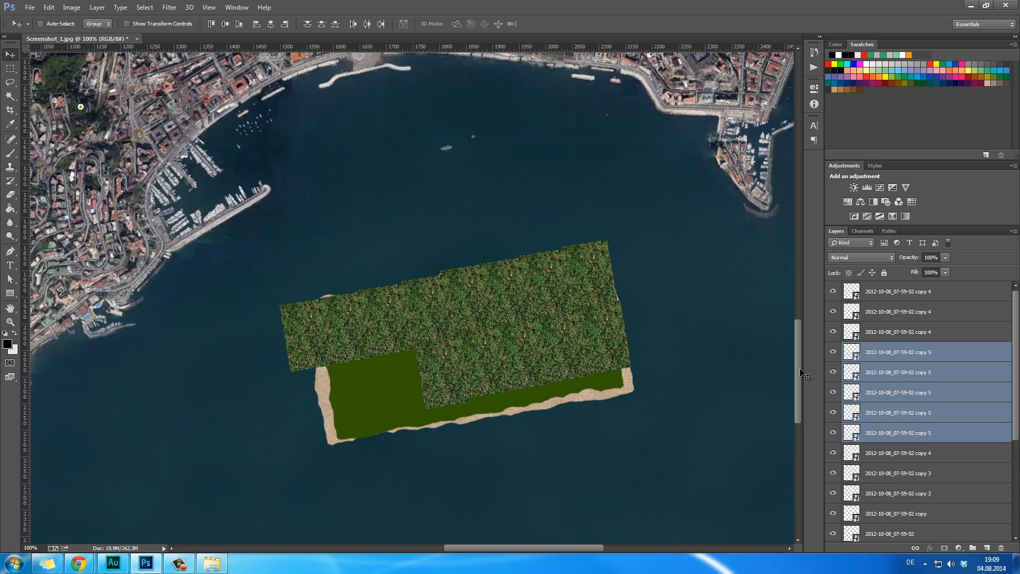
{"action": "left_click_drag", "start_coordinate": [569, 331], "coordinate": [575, 383]}
{"action": "left_click_drag", "start_coordinate": [419, 403], "coordinate": [579, 363]}
{"action": "left_click_drag", "start_coordinate": [592, 355], "coordinate": [592, 355]}
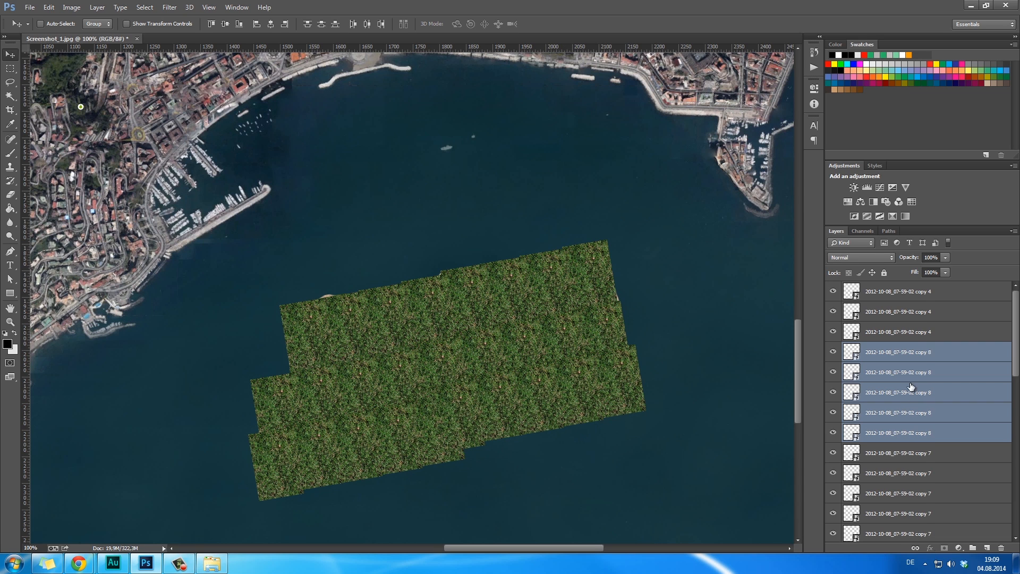
Group all the grass tile layers and convert the group to a smart object.
{"action": "left_click", "coordinate": [925, 331]}
{"action": "scroll", "coordinate": [925, 399], "scroll_direction": "down", "scroll_amount": 10}
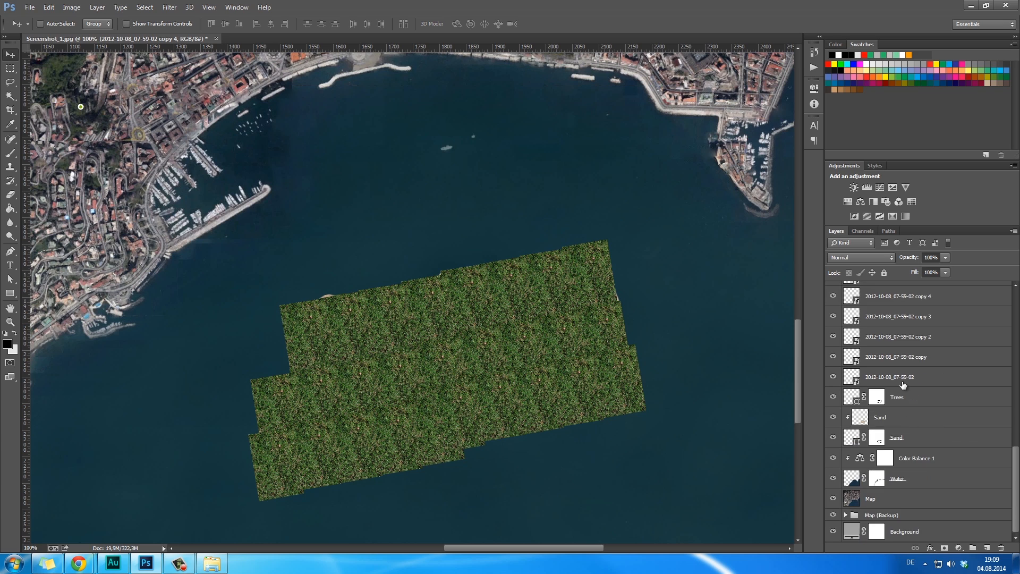
{"action": "left_click", "coordinate": [898, 377], "text": "shift"}
{"action": "left_click", "coordinate": [972, 548]}
{"action": "right_click", "coordinate": [882, 292]}
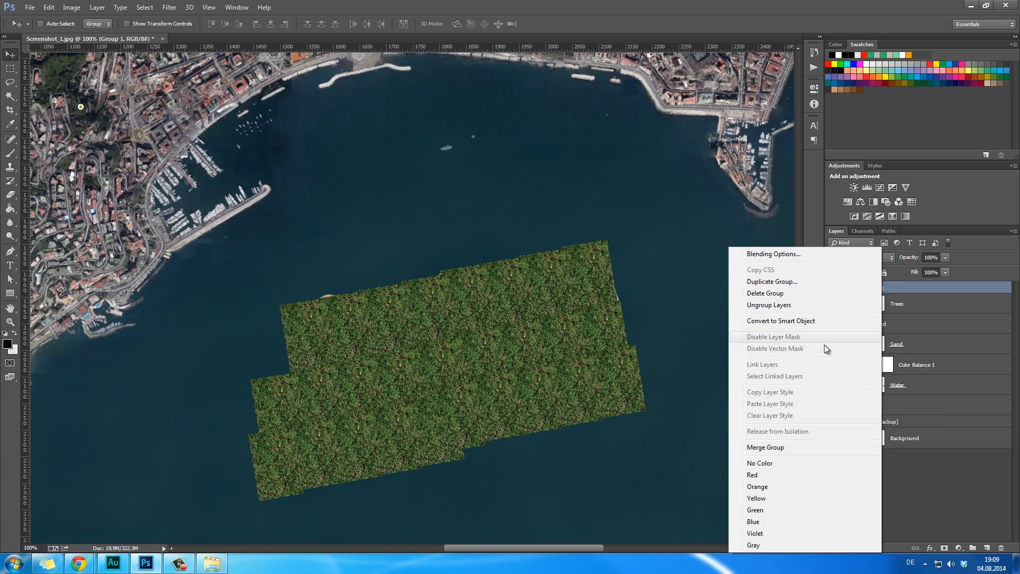
{"action": "left_click", "coordinate": [786, 321]}
Rename the grass smart object Gras and clip it to the Trees layer.
{"action": "double_click", "coordinate": [873, 292]}
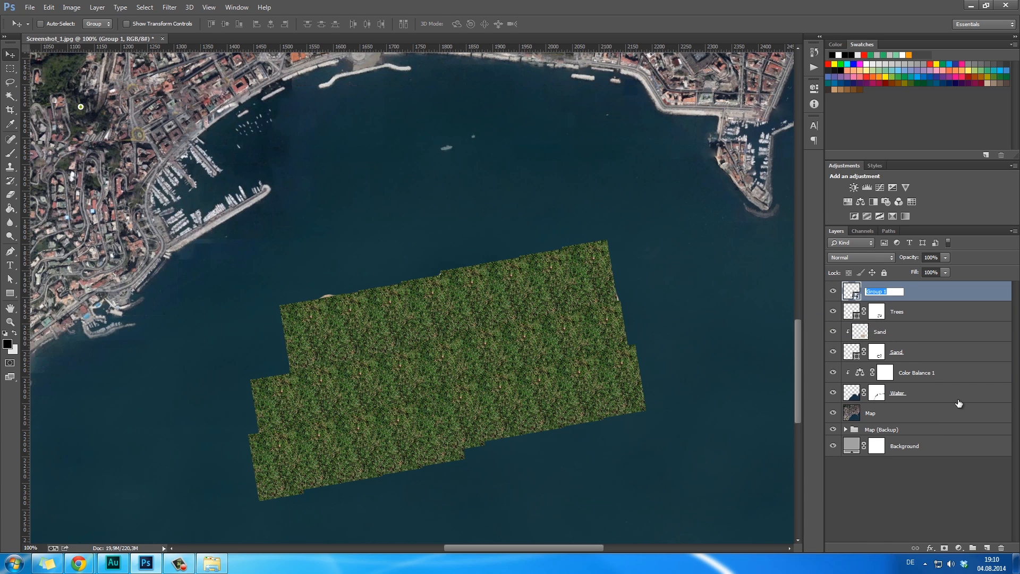
{"action": "type", "text": "Gras"}
{"action": "key", "text": "Return"}
{"action": "right_click", "coordinate": [912, 296]}
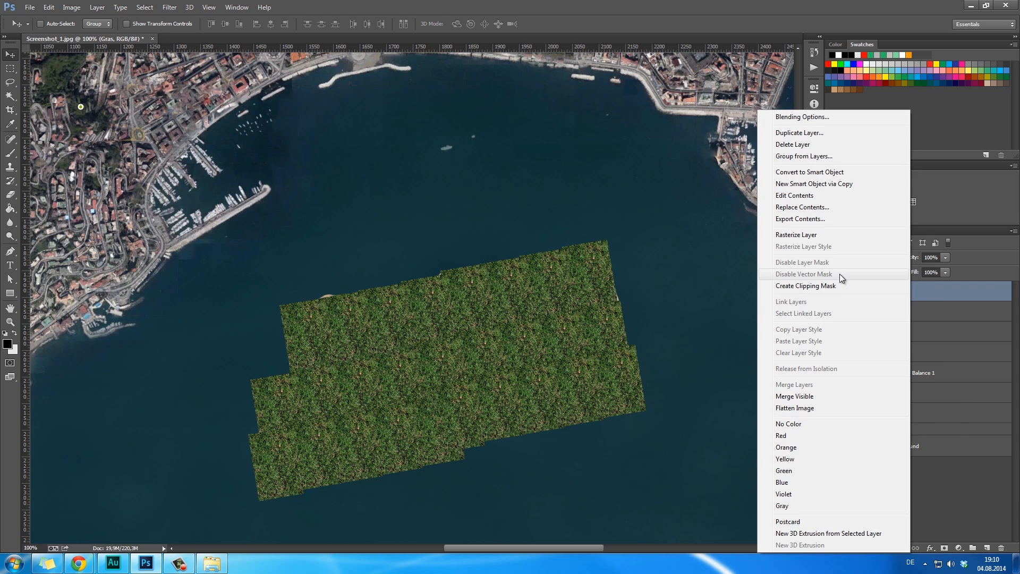
{"action": "left_click", "coordinate": [839, 273]}
{"action": "key", "text": "h"}
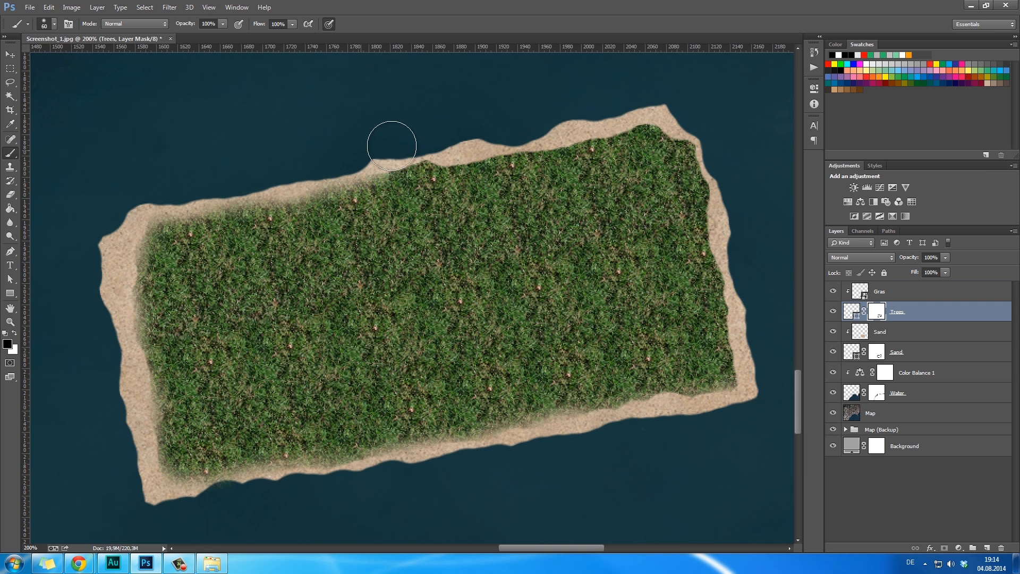
Paint black on the Trees layer mask with a soft 60 px brush to fade the grass along the island's upper and right edges.
{"action": "mouse_move", "coordinate": [387, 141]}
{"action": "left_mouse_down"}
{"action": "mouse_move", "coordinate": [440, 150]}
{"action": "mouse_move", "coordinate": [305, 169]}
{"action": "mouse_move", "coordinate": [306, 180]}
{"action": "mouse_move", "coordinate": [276, 194]}
{"action": "mouse_move", "coordinate": [218, 185]}
{"action": "mouse_move", "coordinate": [75, 248]}
{"action": "mouse_move", "coordinate": [114, 284]}
{"action": "mouse_move", "coordinate": [143, 279]}
{"action": "mouse_move", "coordinate": [118, 250]}
{"action": "mouse_move", "coordinate": [144, 224]}
{"action": "left_mouse_up"}
{"action": "mouse_move", "coordinate": [485, 125]}
{"action": "left_mouse_down"}
{"action": "mouse_move", "coordinate": [462, 141]}
{"action": "mouse_move", "coordinate": [599, 116]}
{"action": "mouse_move", "coordinate": [703, 118]}
{"action": "mouse_move", "coordinate": [704, 141]}
{"action": "mouse_move", "coordinate": [687, 154]}
{"action": "mouse_move", "coordinate": [747, 179]}
{"action": "mouse_move", "coordinate": [727, 217]}
{"action": "mouse_move", "coordinate": [740, 253]}
{"action": "mouse_move", "coordinate": [744, 241]}
{"action": "mouse_move", "coordinate": [627, 110]}
{"action": "mouse_move", "coordinate": [497, 143]}
{"action": "mouse_move", "coordinate": [644, 129]}
{"action": "mouse_move", "coordinate": [697, 154]}
{"action": "mouse_move", "coordinate": [746, 243]}
{"action": "mouse_move", "coordinate": [749, 301]}
{"action": "mouse_move", "coordinate": [731, 356]}
{"action": "mouse_move", "coordinate": [723, 273]}
{"action": "left_mouse_up"}
{"action": "key", "text": "ctrl+z"}
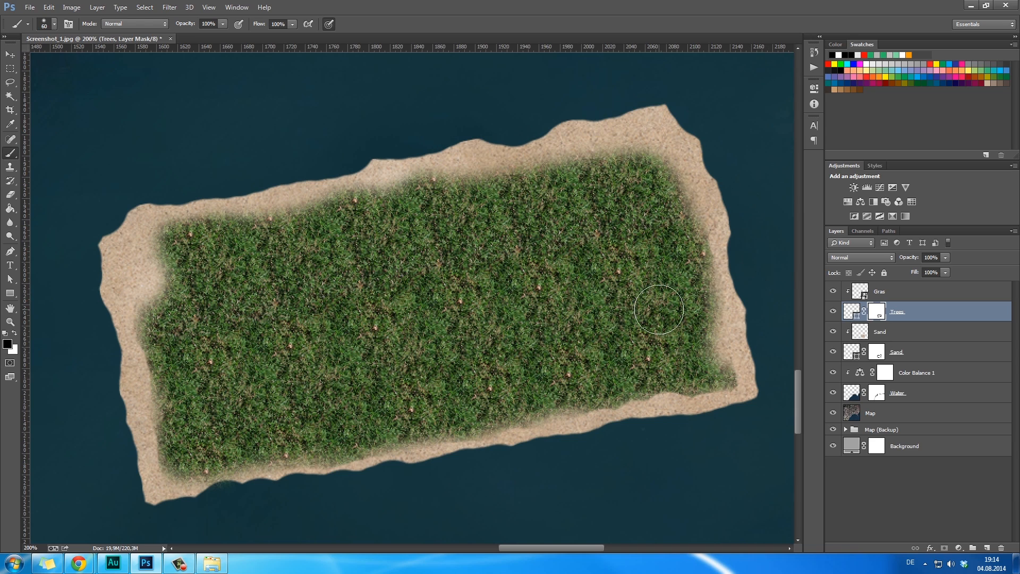
{"action": "key", "text": "space"}
{"action": "left_click_drag", "start_coordinate": [729, 335], "coordinate": [705, 241]}
{"action": "left_click", "coordinate": [727, 362], "text": "ctrl+alt"}
{"action": "left_click", "coordinate": [707, 364], "text": "ctrl"}
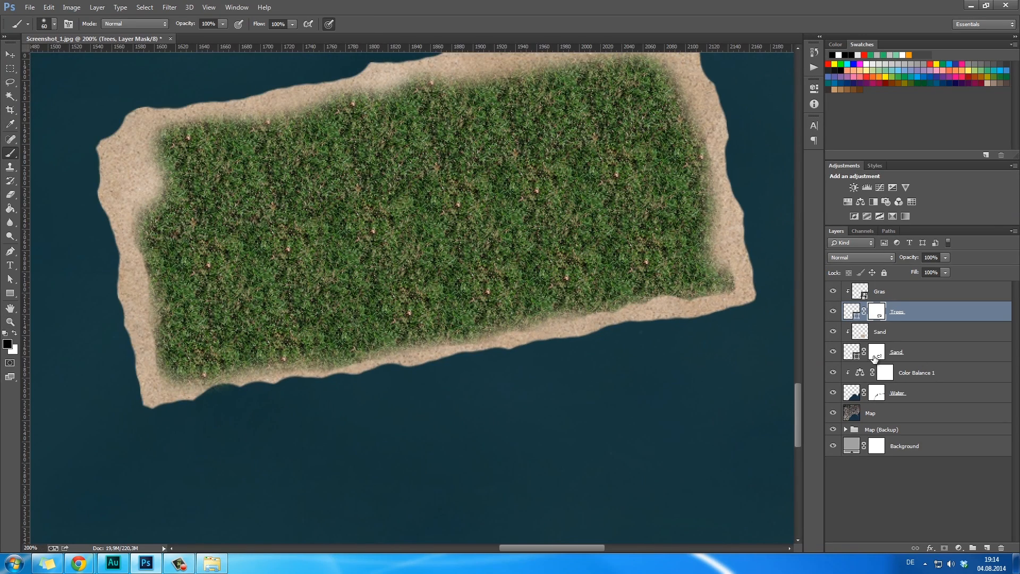
Paint black on the Sand shape's layer mask around the island to blend the sand's outer edge into the water.
{"action": "left_click", "coordinate": [876, 353]}
{"action": "left_click", "coordinate": [833, 352]}
{"action": "left_click", "coordinate": [833, 353]}
{"action": "scroll", "coordinate": [740, 381], "scroll_direction": "up", "scroll_amount": 1}
{"action": "mouse_move", "coordinate": [753, 341]}
{"action": "left_mouse_down"}
{"action": "mouse_move", "coordinate": [692, 370]}
{"action": "mouse_move", "coordinate": [727, 366]}
{"action": "mouse_move", "coordinate": [600, 374]}
{"action": "mouse_move", "coordinate": [564, 388]}
{"action": "mouse_move", "coordinate": [665, 369]}
{"action": "mouse_move", "coordinate": [584, 396]}
{"action": "mouse_move", "coordinate": [465, 407]}
{"action": "mouse_move", "coordinate": [524, 397]}
{"action": "mouse_move", "coordinate": [415, 395]}
{"action": "mouse_move", "coordinate": [409, 410]}
{"action": "mouse_move", "coordinate": [369, 425]}
{"action": "mouse_move", "coordinate": [312, 432]}
{"action": "mouse_move", "coordinate": [395, 418]}
{"action": "mouse_move", "coordinate": [304, 436]}
{"action": "mouse_move", "coordinate": [142, 443]}
{"action": "mouse_move", "coordinate": [99, 342]}
{"action": "mouse_move", "coordinate": [106, 352]}
{"action": "mouse_move", "coordinate": [92, 239]}
{"action": "mouse_move", "coordinate": [74, 241]}
{"action": "mouse_move", "coordinate": [89, 245]}
{"action": "mouse_move", "coordinate": [96, 270]}
{"action": "mouse_move", "coordinate": [85, 211]}
{"action": "mouse_move", "coordinate": [110, 146]}
{"action": "mouse_move", "coordinate": [171, 110]}
{"action": "mouse_move", "coordinate": [271, 108]}
{"action": "mouse_move", "coordinate": [348, 81]}
{"action": "left_mouse_up"}
{"action": "scroll", "coordinate": [526, 128], "scroll_direction": "up", "scroll_amount": 2}
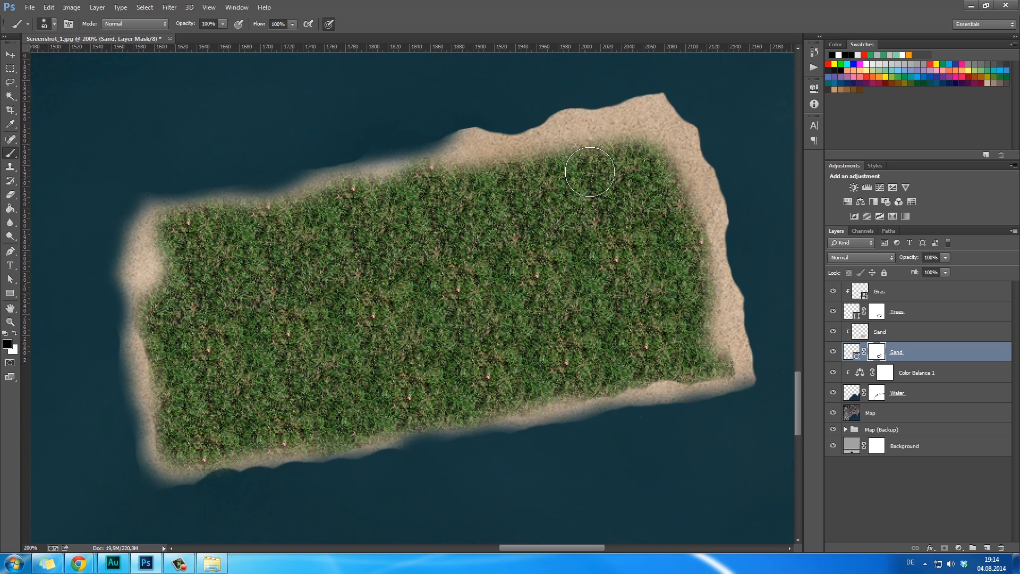
{"action": "mouse_move", "coordinate": [733, 159]}
{"action": "left_mouse_down"}
{"action": "mouse_move", "coordinate": [740, 255]}
{"action": "mouse_move", "coordinate": [774, 342]}
{"action": "mouse_move", "coordinate": [733, 167]}
{"action": "mouse_move", "coordinate": [687, 82]}
{"action": "mouse_move", "coordinate": [555, 85]}
{"action": "mouse_move", "coordinate": [499, 107]}
{"action": "mouse_move", "coordinate": [629, 91]}
{"action": "mouse_move", "coordinate": [699, 113]}
{"action": "mouse_move", "coordinate": [640, 120]}
{"action": "left_mouse_up"}
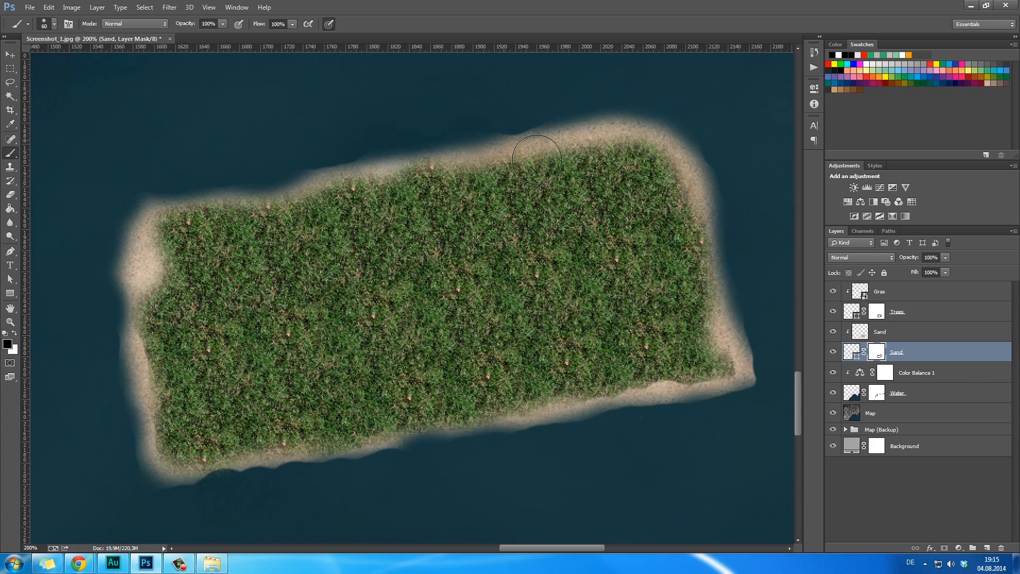
Examine the softened sand edge up close, then the whole island against the surrounding bay.
{"action": "key", "text": "z"}
{"action": "mouse_move", "coordinate": [550, 195]}
{"action": "left_mouse_down"}
{"action": "mouse_move", "coordinate": [518, 196]}
{"action": "mouse_move", "coordinate": [562, 187]}
{"action": "left_mouse_up"}
{"action": "key", "text": "b"}
{"action": "scroll", "coordinate": [567, 138], "scroll_direction": "up", "scroll_amount": 3}
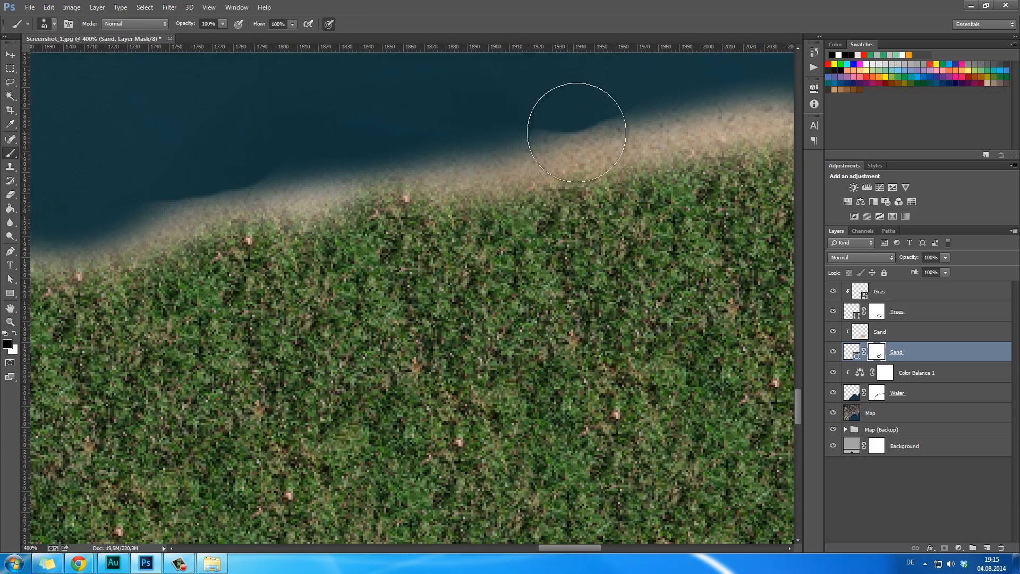
{"action": "key", "text": "z"}
{"action": "left_click_drag", "start_coordinate": [590, 287], "coordinate": [630, 325]}
{"action": "key", "text": "space"}
{"action": "key", "text": "space"}
{"action": "left_click_drag", "start_coordinate": [629, 327], "coordinate": [573, 340]}
{"action": "key", "text": "ctrl+minus"}
{"action": "key", "text": "space"}
{"action": "key", "text": "ctrl+r"}
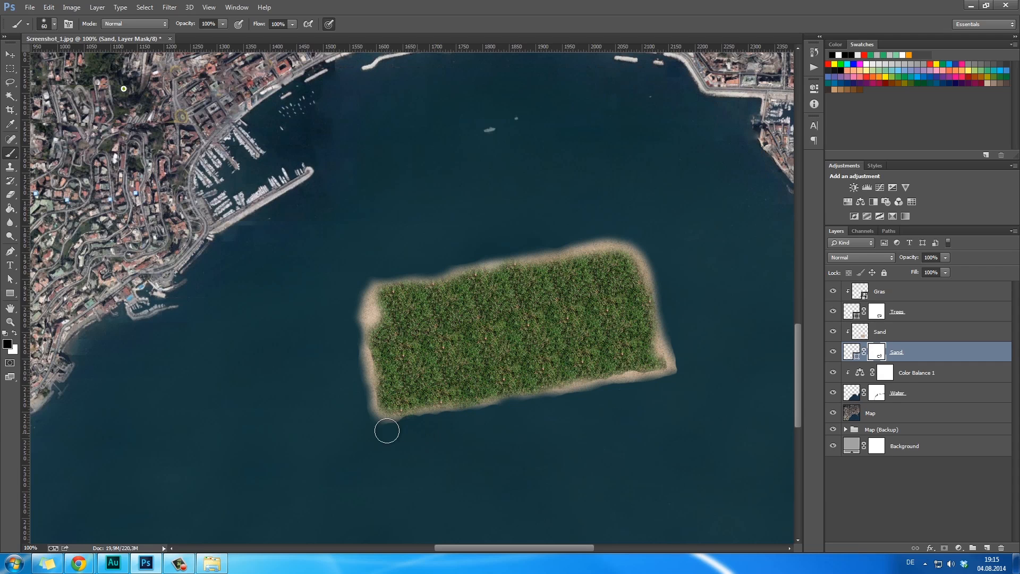
{"action": "key", "text": "space"}
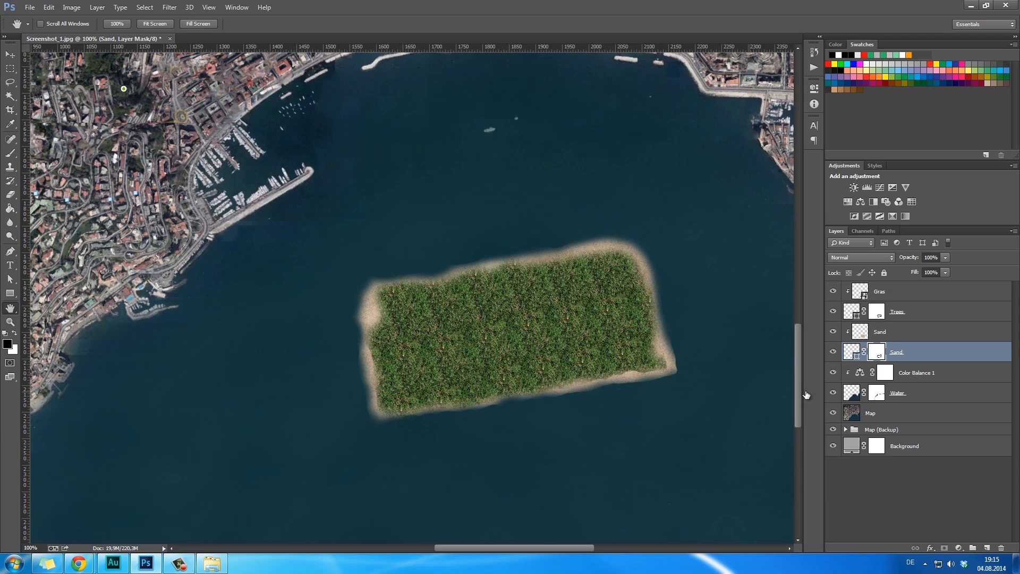
Enlarge the Sand shape with its mask to about 103.7% to widen the beach.
{"action": "key", "text": "ctrl+t"}
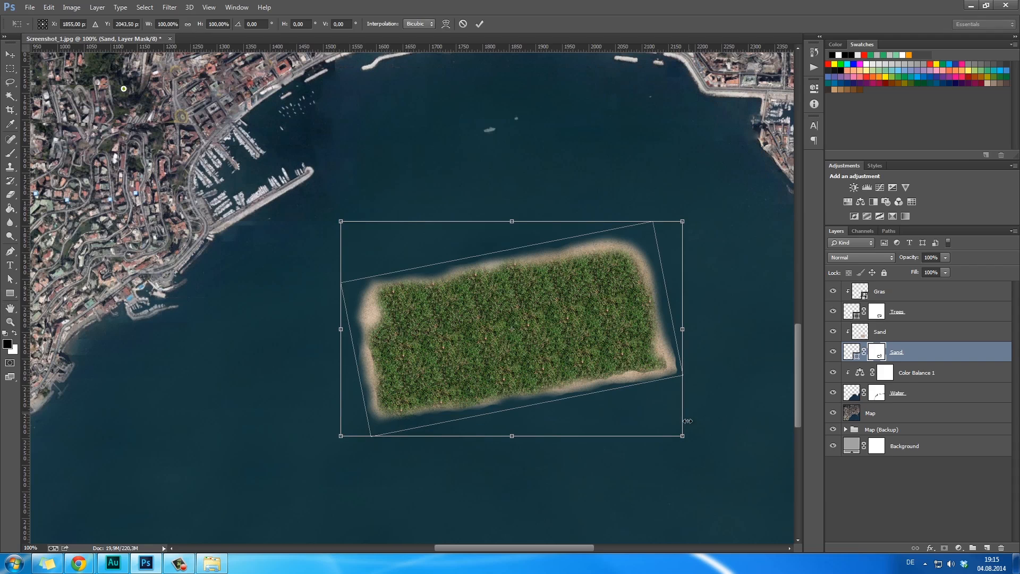
{"action": "left_click_drag", "start_coordinate": [683, 436], "coordinate": [690, 441]}
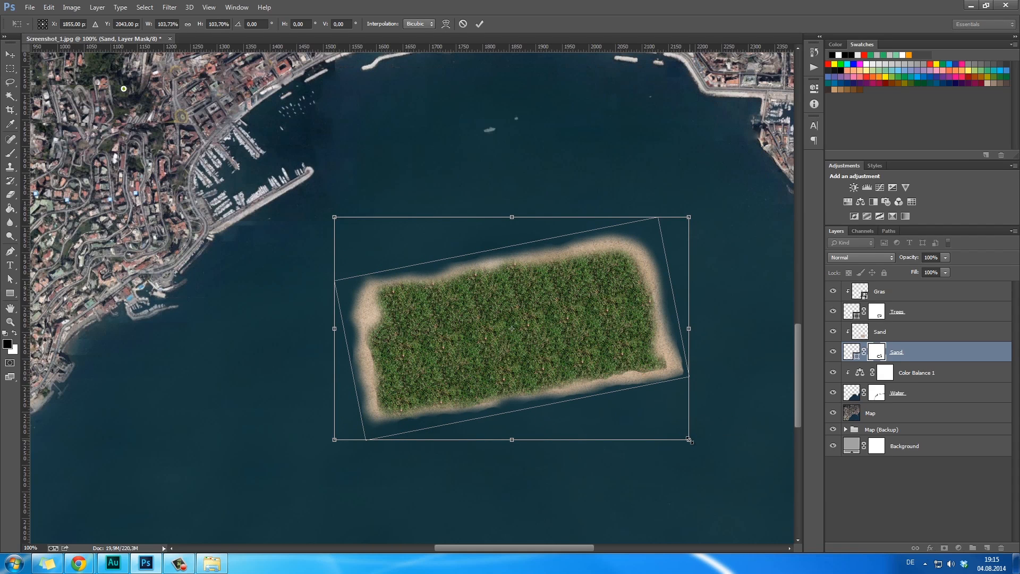
{"action": "key", "text": "Return"}
Brush black over the Sand mask along the island's lower and right edges to trim the enlarged beach.
{"action": "key", "text": "b"}
{"action": "mouse_move", "coordinate": [694, 369]}
{"action": "left_mouse_down"}
{"action": "mouse_move", "coordinate": [688, 339]}
{"action": "mouse_move", "coordinate": [693, 374]}
{"action": "mouse_move", "coordinate": [669, 391]}
{"action": "mouse_move", "coordinate": [370, 438]}
{"action": "mouse_move", "coordinate": [341, 402]}
{"action": "mouse_move", "coordinate": [347, 327]}
{"action": "mouse_move", "coordinate": [331, 389]}
{"action": "mouse_move", "coordinate": [352, 365]}
{"action": "mouse_move", "coordinate": [352, 423]}
{"action": "left_mouse_up"}
{"action": "key", "text": "space"}
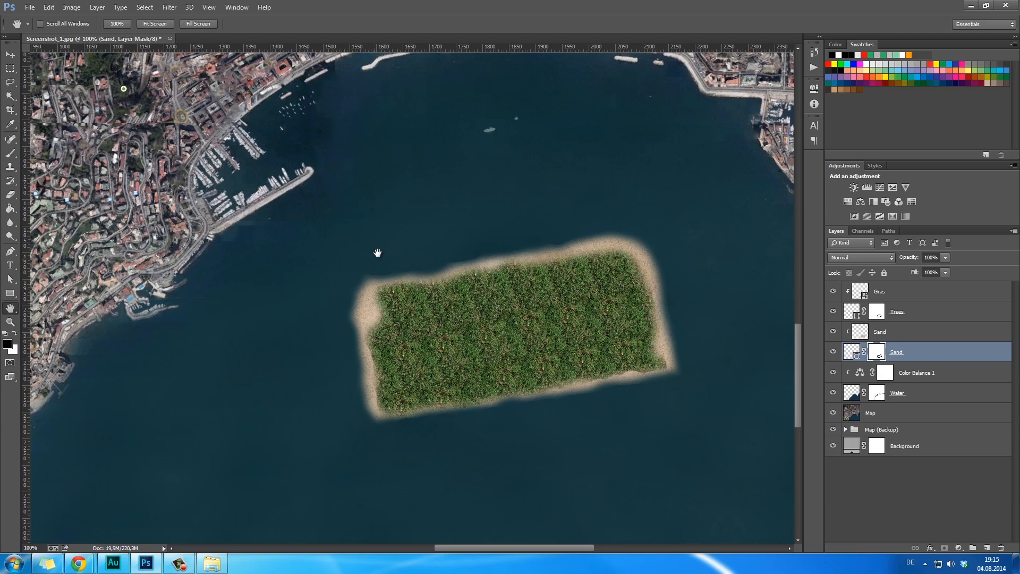
{"action": "key", "text": "space"}
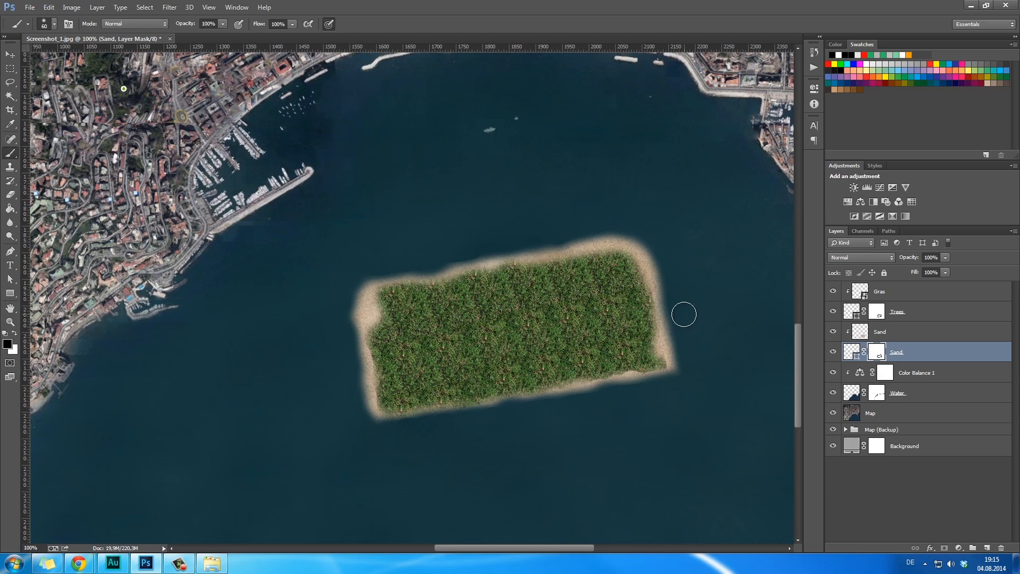
{"action": "mouse_move", "coordinate": [683, 312]}
{"action": "left_mouse_down"}
{"action": "mouse_move", "coordinate": [659, 250]}
{"action": "mouse_move", "coordinate": [633, 226]}
{"action": "left_mouse_up"}
{"action": "key", "text": "space"}
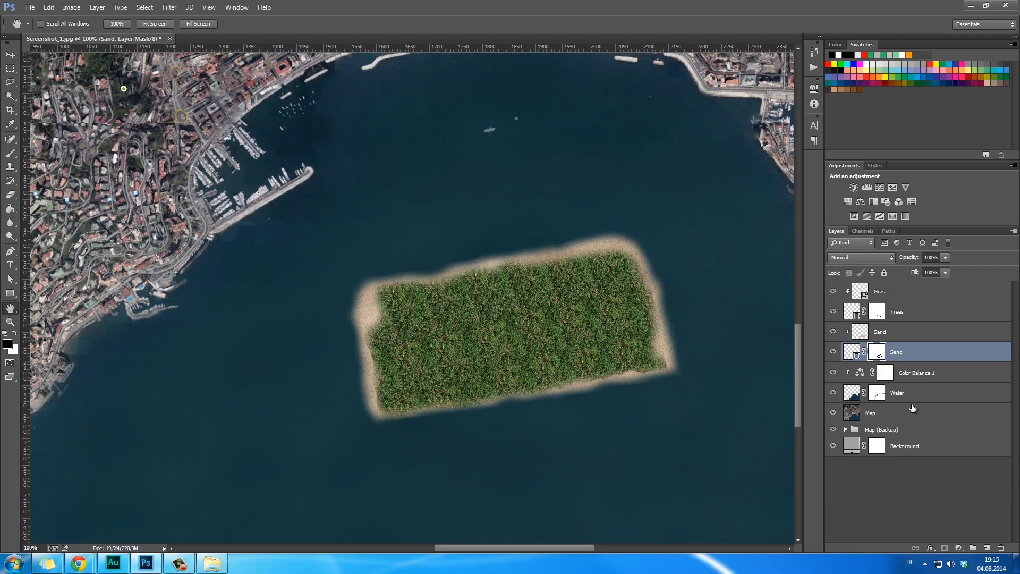
Add a drop shadow to the Sand shape without global light, at angle 120°, distance 0 px, spread 12% and size 70 px.
{"action": "double_click", "coordinate": [938, 351]}
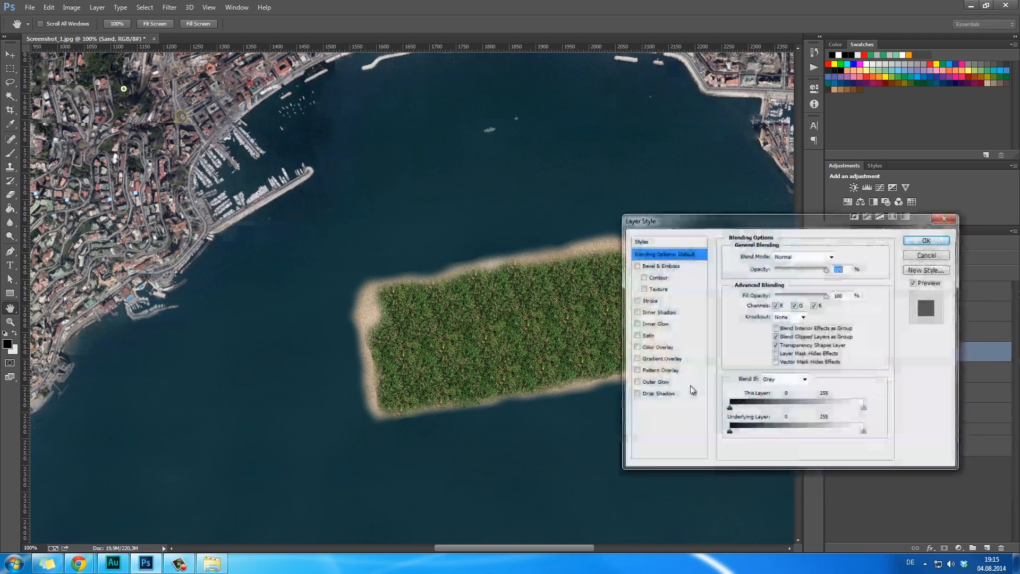
{"action": "left_click_drag", "start_coordinate": [725, 208], "coordinate": [762, 46]}
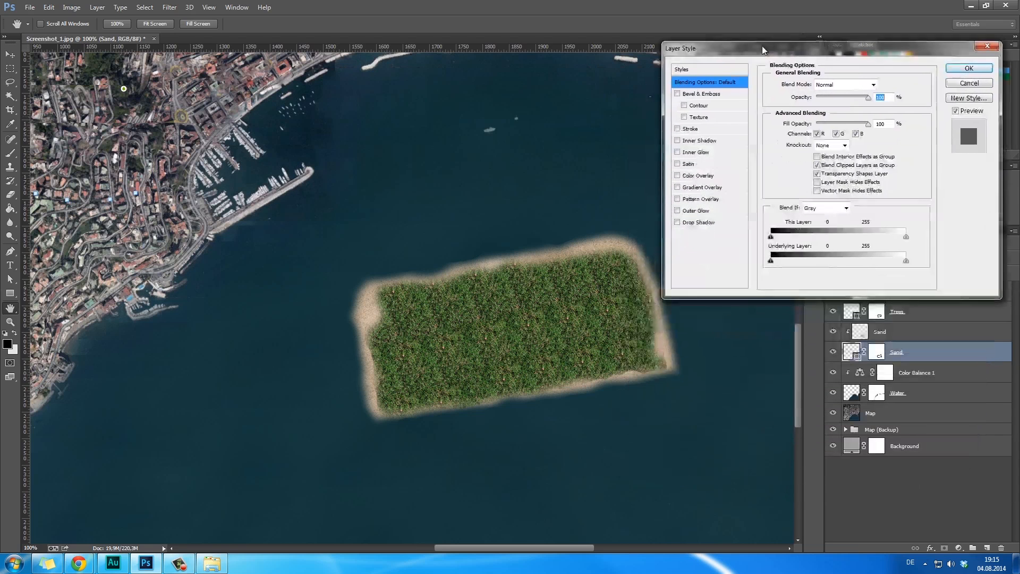
{"action": "left_click", "coordinate": [677, 222]}
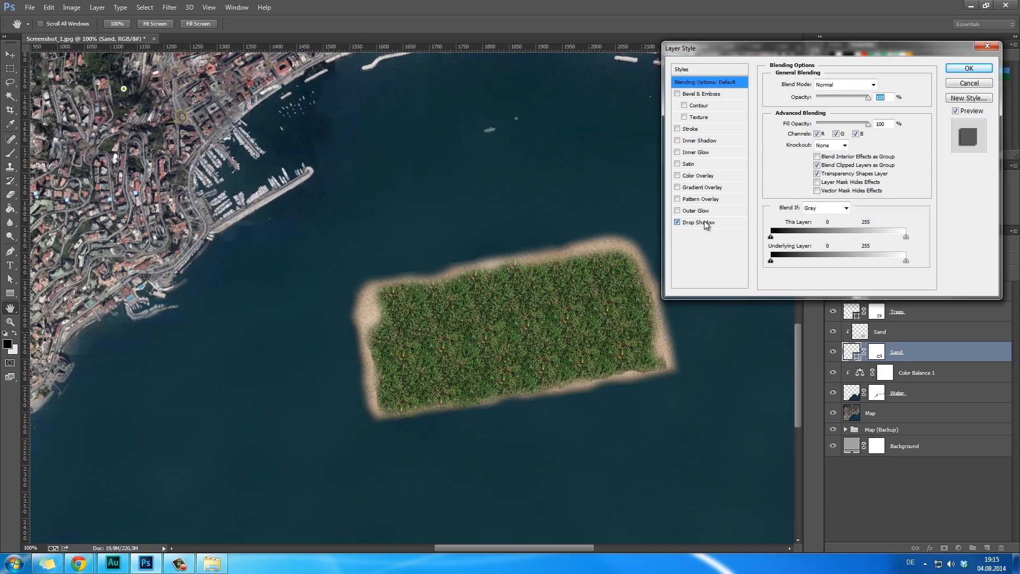
{"action": "left_click", "coordinate": [699, 222]}
{"action": "left_click_drag", "start_coordinate": [815, 133], "coordinate": [817, 133]}
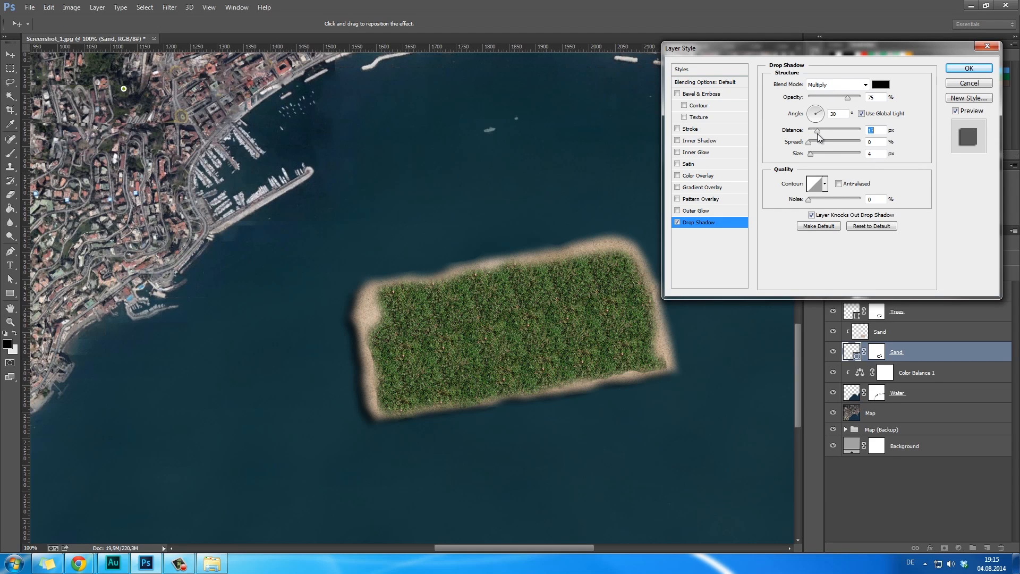
{"action": "left_click", "coordinate": [862, 114]}
{"action": "left_click_drag", "start_coordinate": [820, 132], "coordinate": [824, 153]}
Recolour the Sand drop shadow to white, set its blend mode to Normal and lower its opacity substantially.
{"action": "left_click", "coordinate": [880, 84]}
{"action": "left_click", "coordinate": [224, 324]}
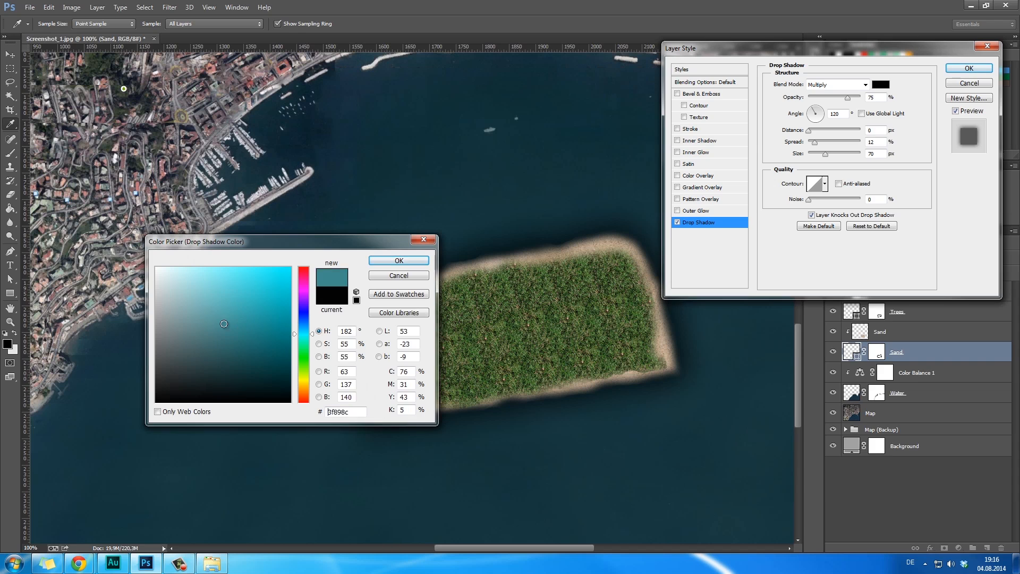
{"action": "left_click", "coordinate": [156, 268]}
{"action": "left_click", "coordinate": [398, 260]}
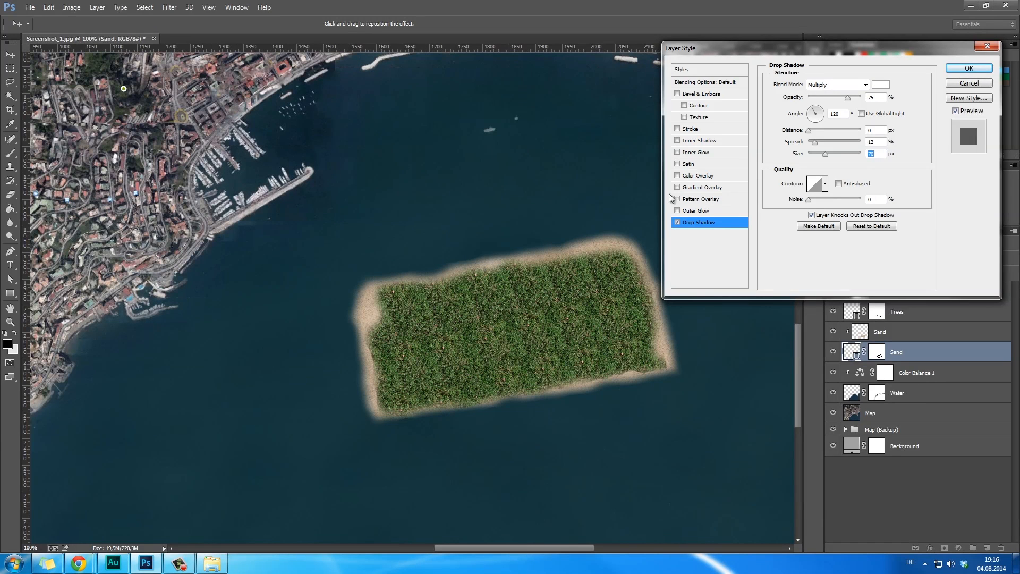
{"action": "left_click_drag", "start_coordinate": [808, 57], "coordinate": [804, 73]}
{"action": "left_click", "coordinate": [829, 100]}
{"action": "left_click", "coordinate": [821, 99]}
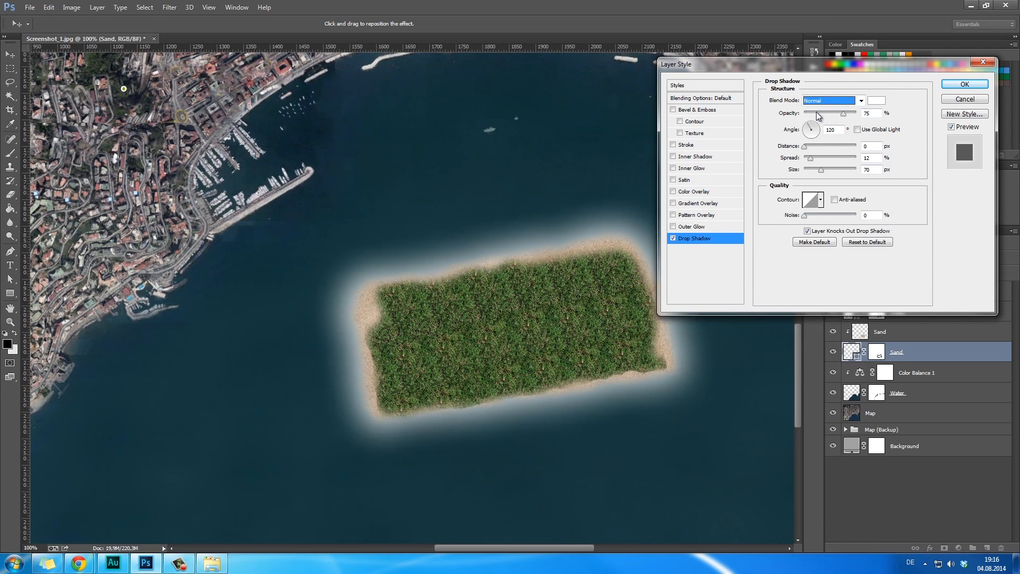
{"action": "left_click_drag", "start_coordinate": [845, 116], "coordinate": [817, 117]}
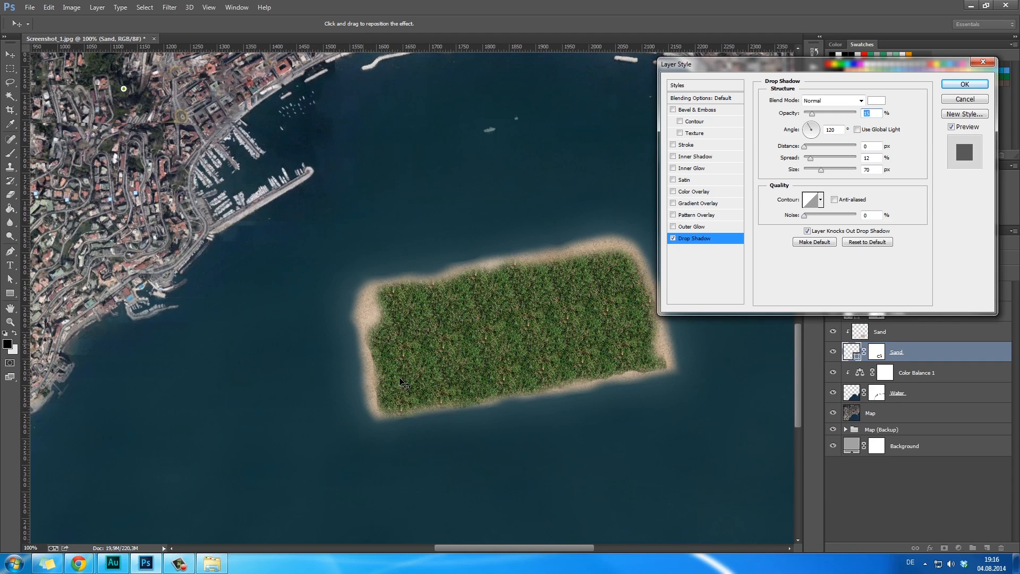
Try the Overlay blend mode on the white drop shadow at 31% opacity.
{"action": "left_click", "coordinate": [836, 100]}
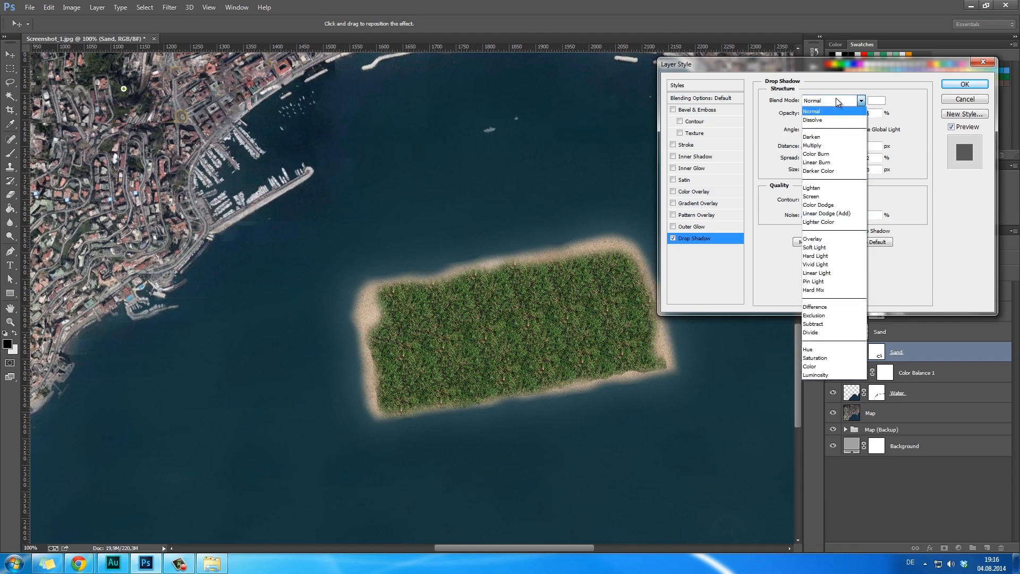
{"action": "left_click", "coordinate": [834, 240]}
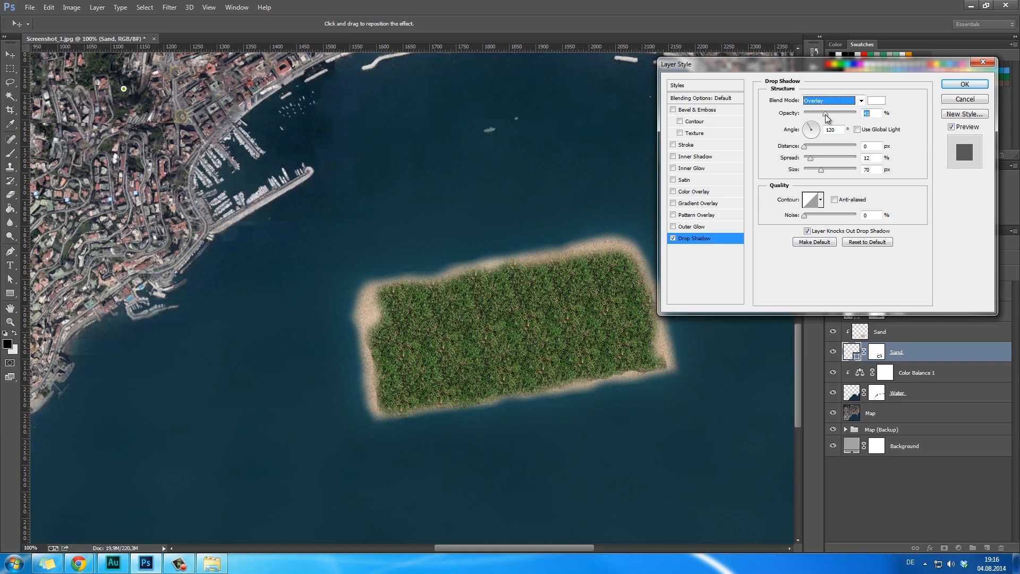
{"action": "left_click_drag", "start_coordinate": [825, 113], "coordinate": [820, 114]}
Set the drop shadow's blend mode to Normal with about 16% opacity and apply the effect.
{"action": "left_click", "coordinate": [837, 101]}
{"action": "left_click", "coordinate": [827, 109]}
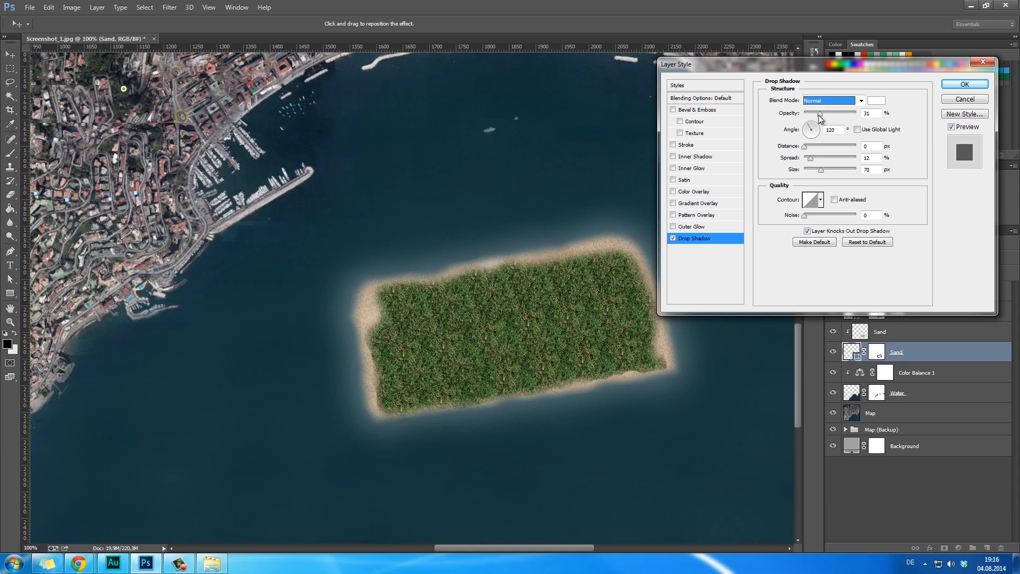
{"action": "left_click_drag", "start_coordinate": [820, 113], "coordinate": [813, 114]}
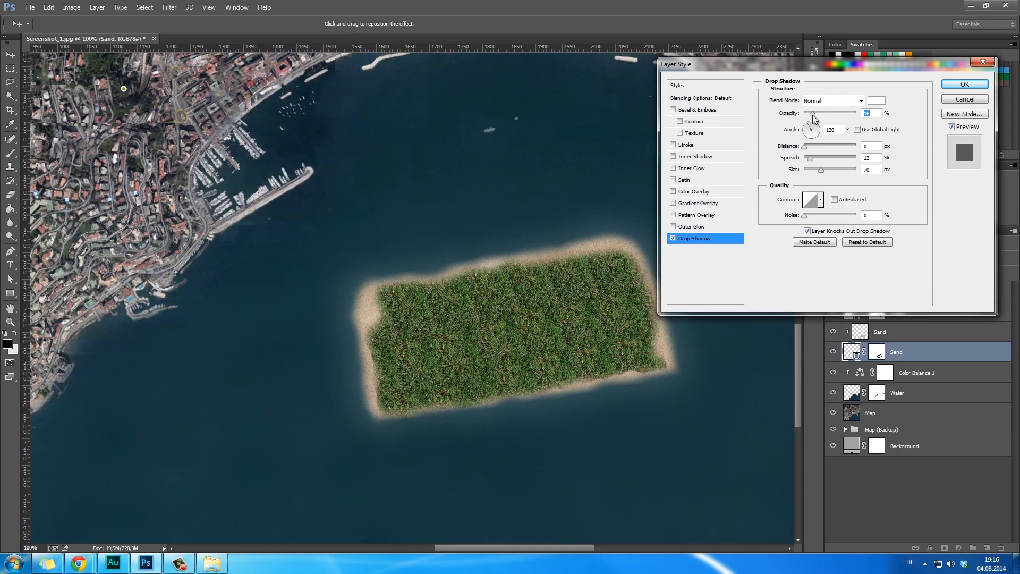
{"action": "left_click", "coordinate": [970, 85]}
Examine the pale halo around the beach and the vegetation covering the island.
{"action": "key", "text": "z"}
{"action": "left_click_drag", "start_coordinate": [533, 342], "coordinate": [598, 395]}
{"action": "key", "text": "space"}
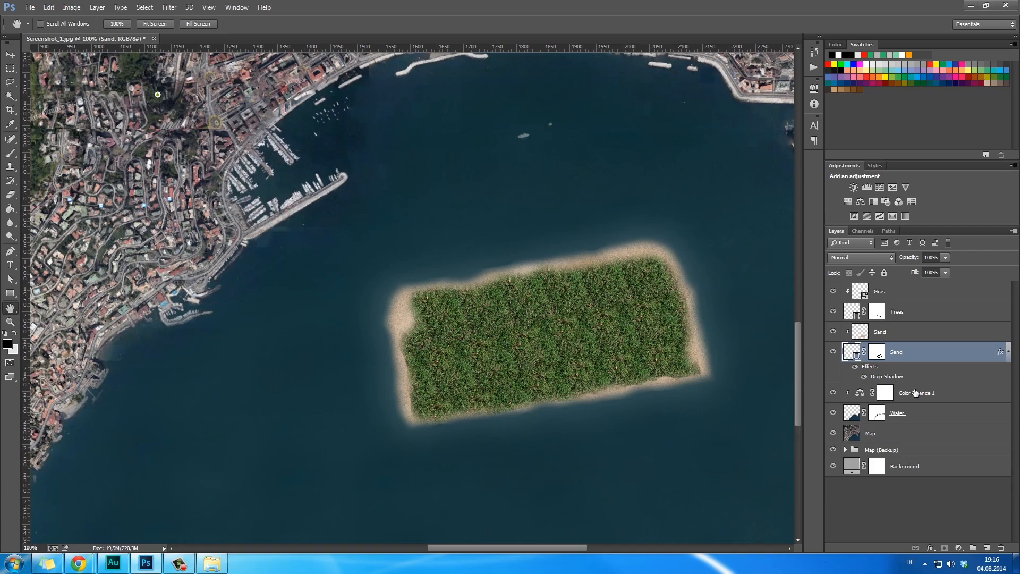
{"action": "left_click", "coordinate": [834, 311]}
{"action": "left_click", "coordinate": [933, 313]}
{"action": "key", "text": "z"}
{"action": "left_click_drag", "start_coordinate": [541, 343], "coordinate": [597, 343]}
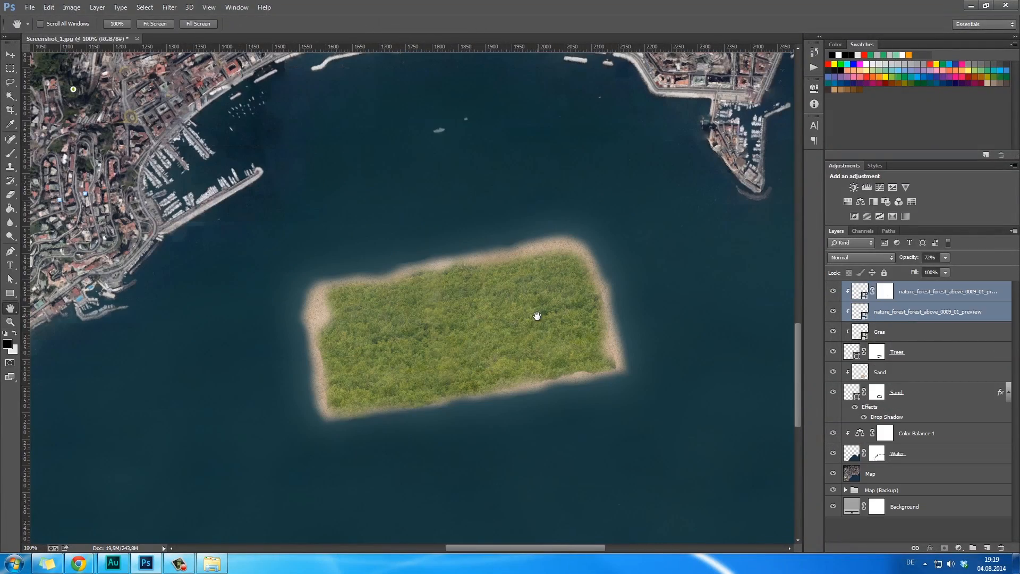
{"action": "left_click_drag", "start_coordinate": [536, 315], "coordinate": [593, 323]}
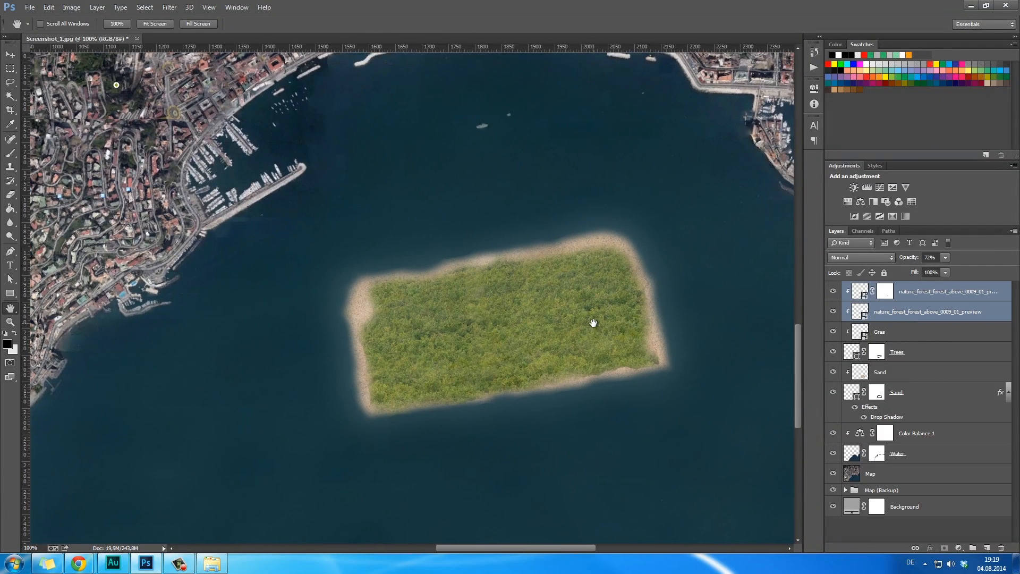
Group all layers from the top forest texture down to the Sand shape and name the group Island.
{"action": "left_click", "coordinate": [920, 297]}
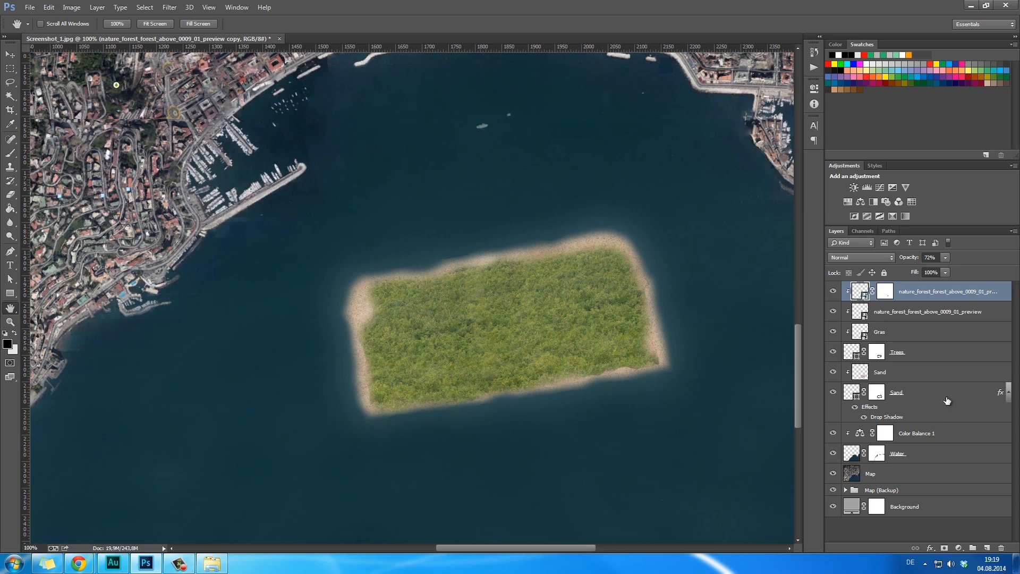
{"action": "left_click", "coordinate": [947, 401], "text": "shift"}
{"action": "left_click", "coordinate": [971, 548]}
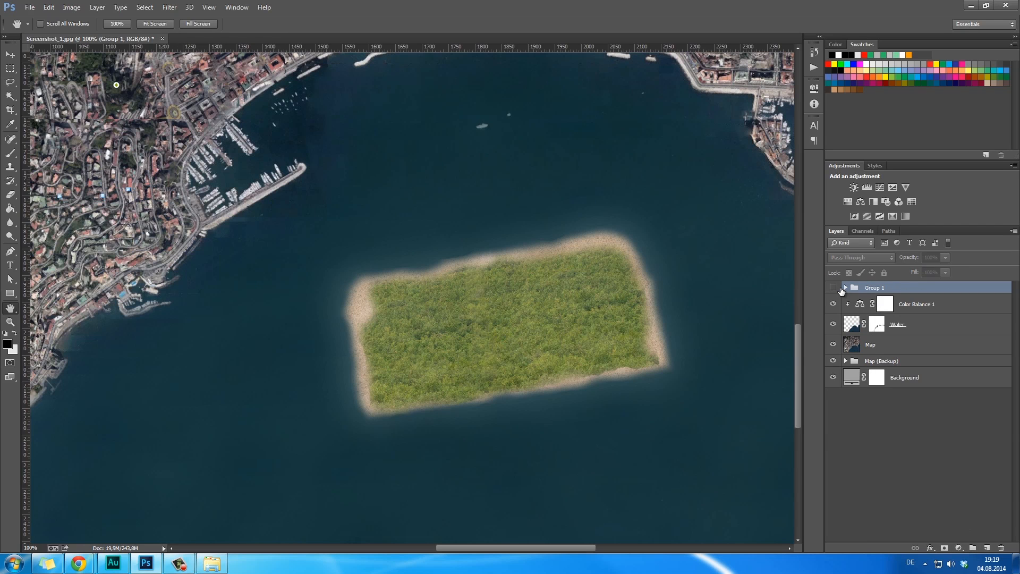
{"action": "type", "text": "Island"}
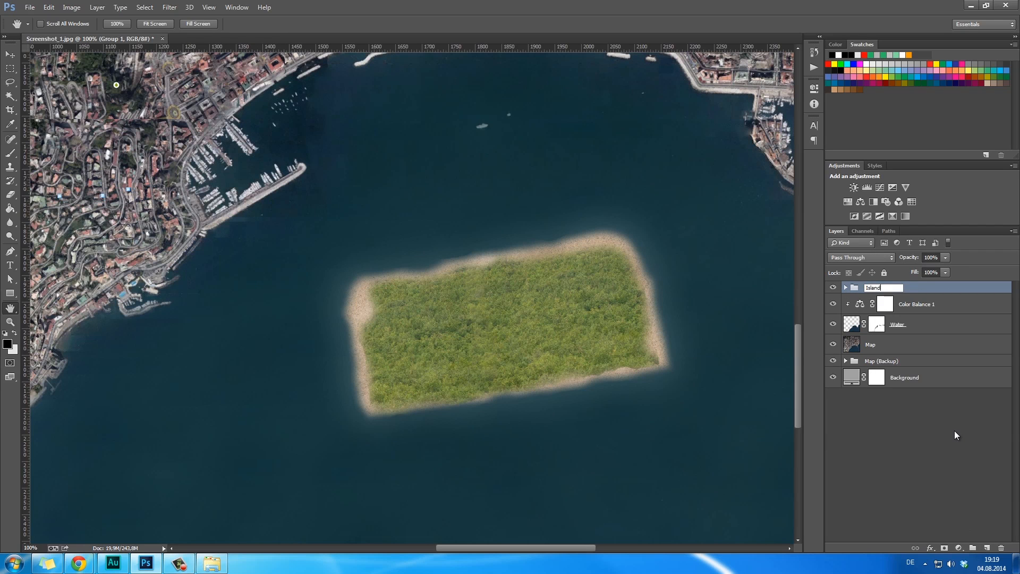
{"action": "key", "text": "Return"}
Rotate the Island group slightly counterclockwise so it slopes more steeply across the bay.
{"action": "key", "text": "ctrl+t"}
{"action": "left_click_drag", "start_coordinate": [749, 248], "coordinate": [731, 224]}
{"action": "key", "text": "Return"}
{"action": "left_click_drag", "start_coordinate": [694, 291], "coordinate": [726, 274]}
Add a white (ffffff) Freshman text layer containing the person's first name in capitals as the title.
{"action": "key", "text": "t"}
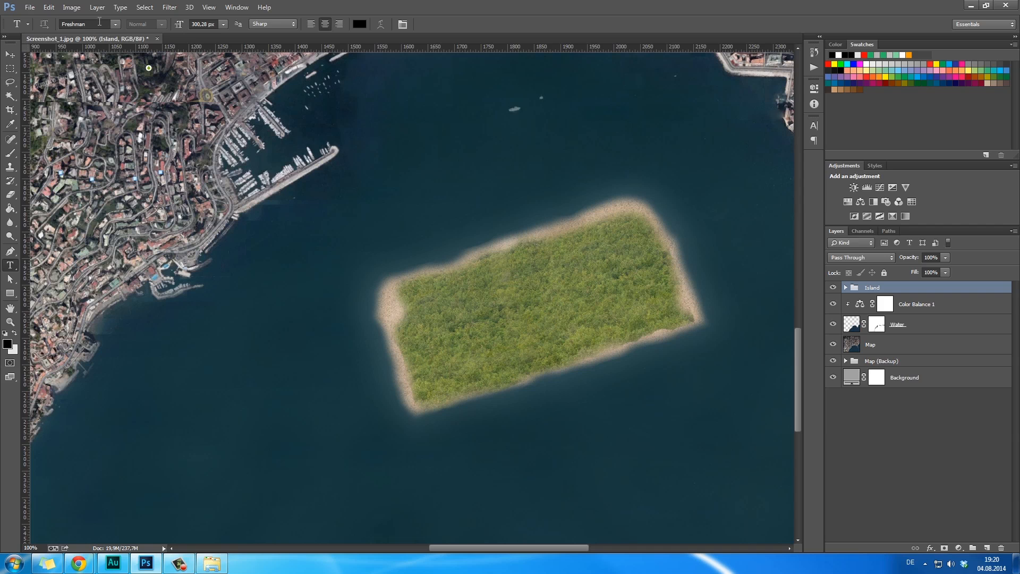
{"action": "left_click", "coordinate": [359, 24]}
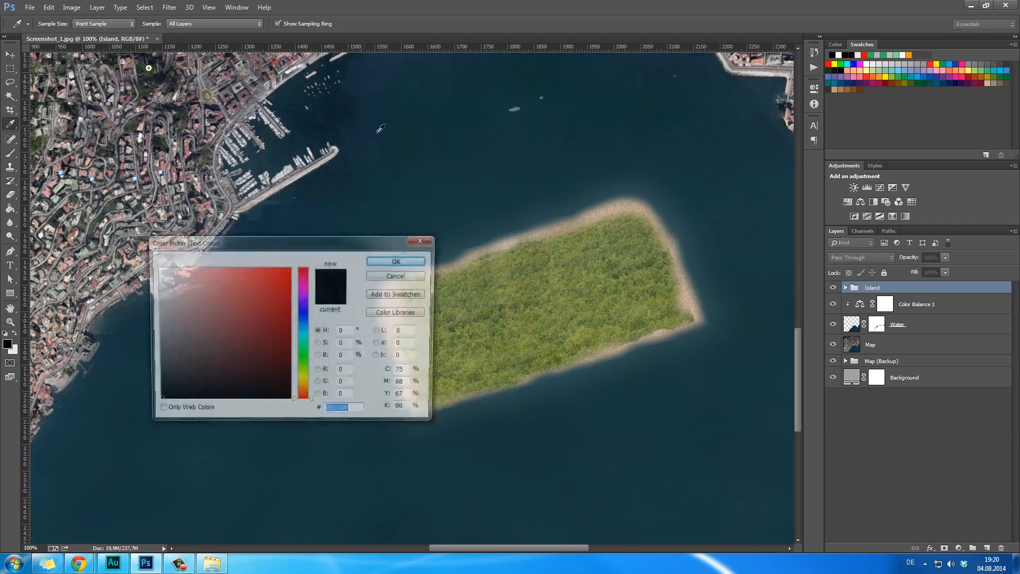
{"action": "type", "text": "ffffff"}
{"action": "left_click", "coordinate": [401, 261]}
{"action": "left_click", "coordinate": [359, 314]}
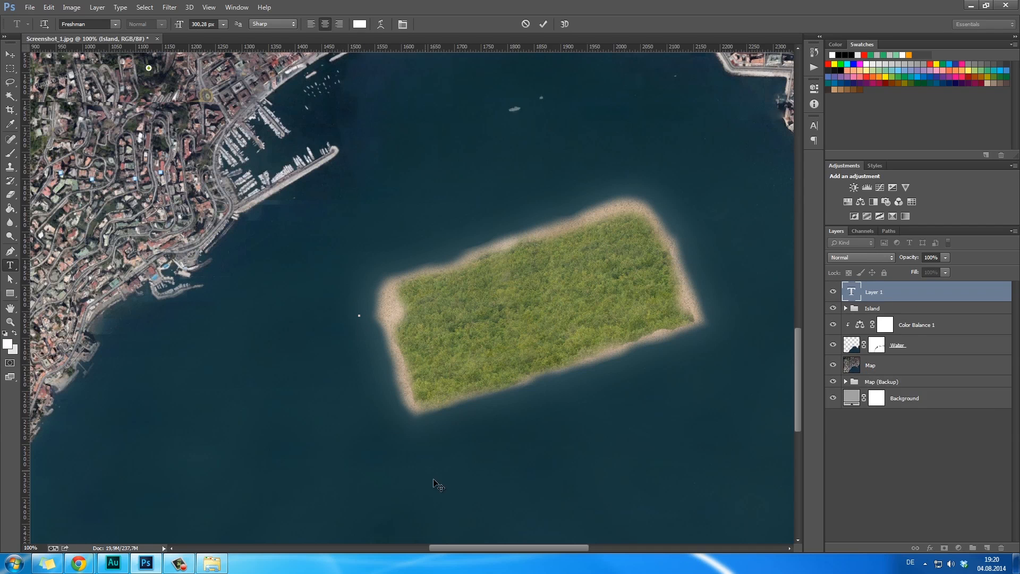
{"action": "type", "text": "FERDI"}
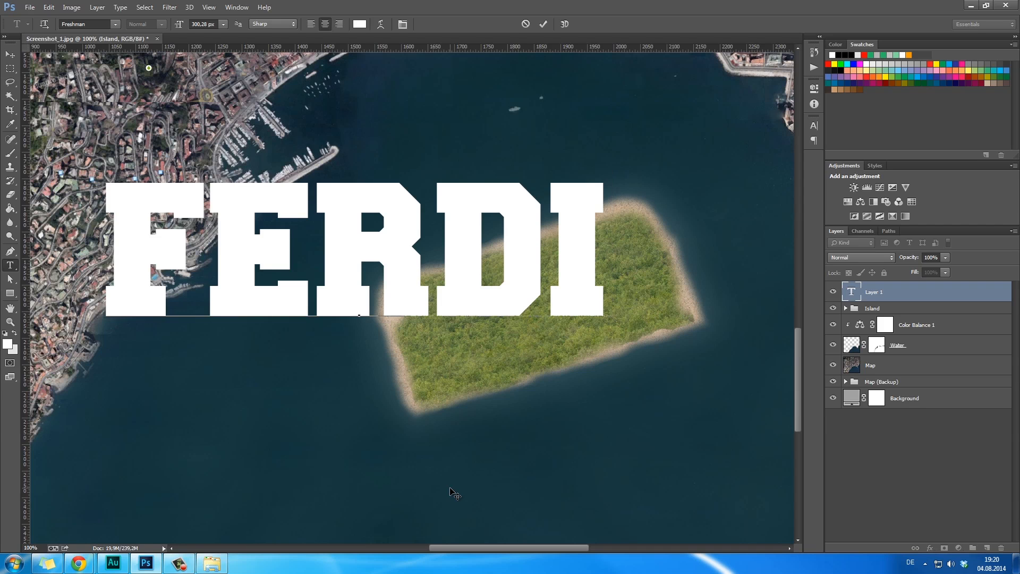
Scale the title text down to about 130 px and place it on the island's grass.
{"action": "left_click", "coordinate": [10, 53]}
{"action": "key", "text": "ctrl+t"}
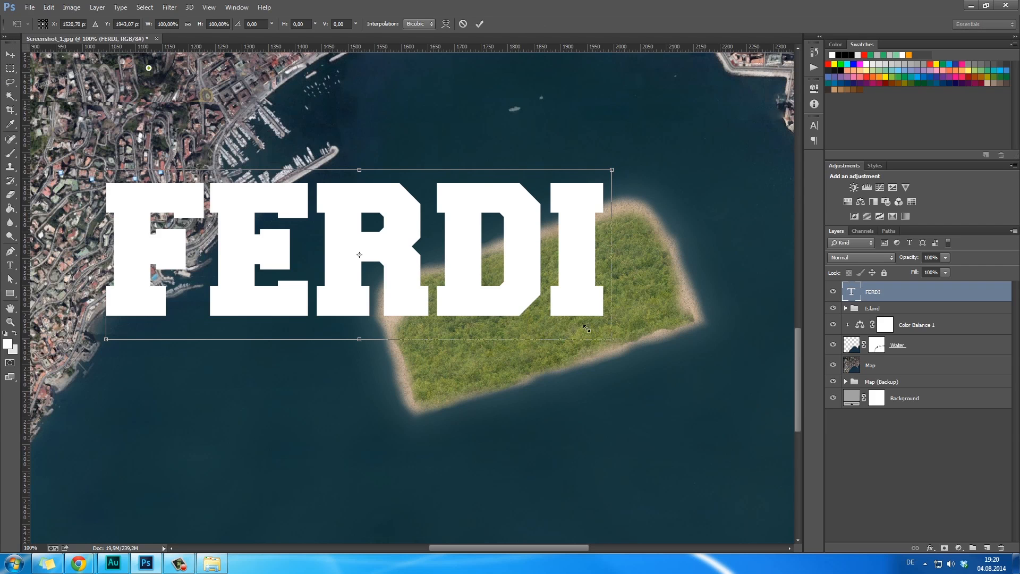
{"action": "mouse_move", "coordinate": [586, 329]}
{"action": "left_mouse_down"}
{"action": "mouse_move", "coordinate": [467, 285]}
{"action": "mouse_move", "coordinate": [599, 313]}
{"action": "mouse_move", "coordinate": [583, 311]}
{"action": "left_mouse_up"}
{"action": "key", "text": "Return"}
Duplicate the title text directly below the original and open the copy for editing.
{"action": "key", "text": "t"}
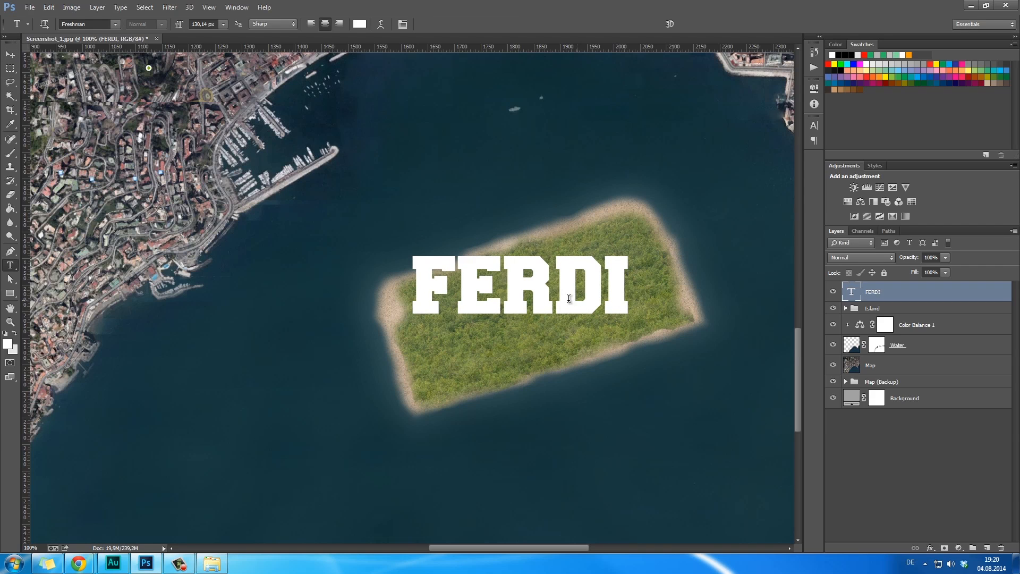
{"action": "left_click", "coordinate": [10, 53]}
{"action": "left_click_drag", "start_coordinate": [545, 268], "coordinate": [548, 345]}
{"action": "key", "text": "t"}
{"action": "left_click", "coordinate": [552, 372]}
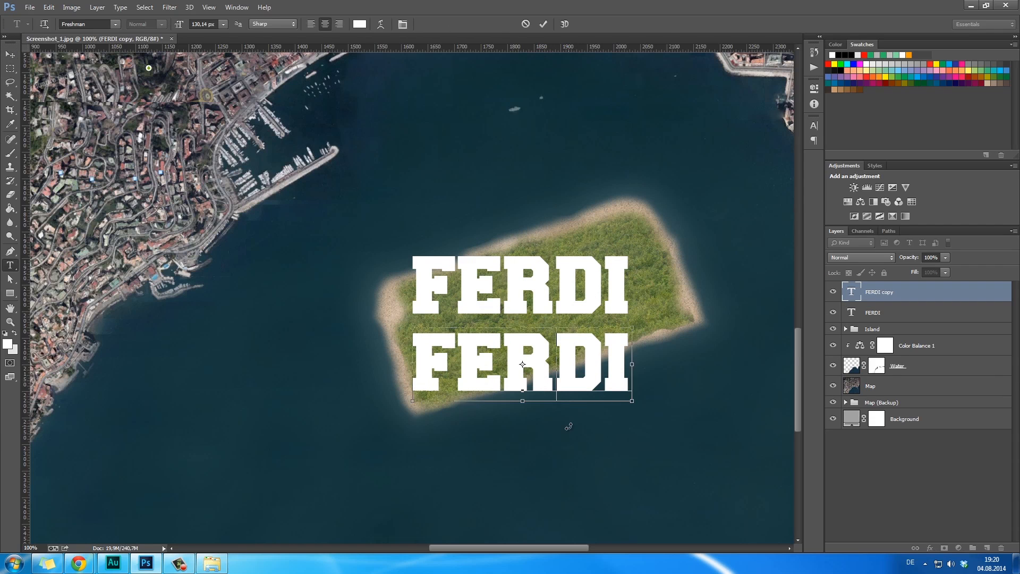
Replace the duplicated line's text with "onPCin1080P".
{"action": "key", "text": "ctrl+a"}
{"action": "type", "text": "ONP"}
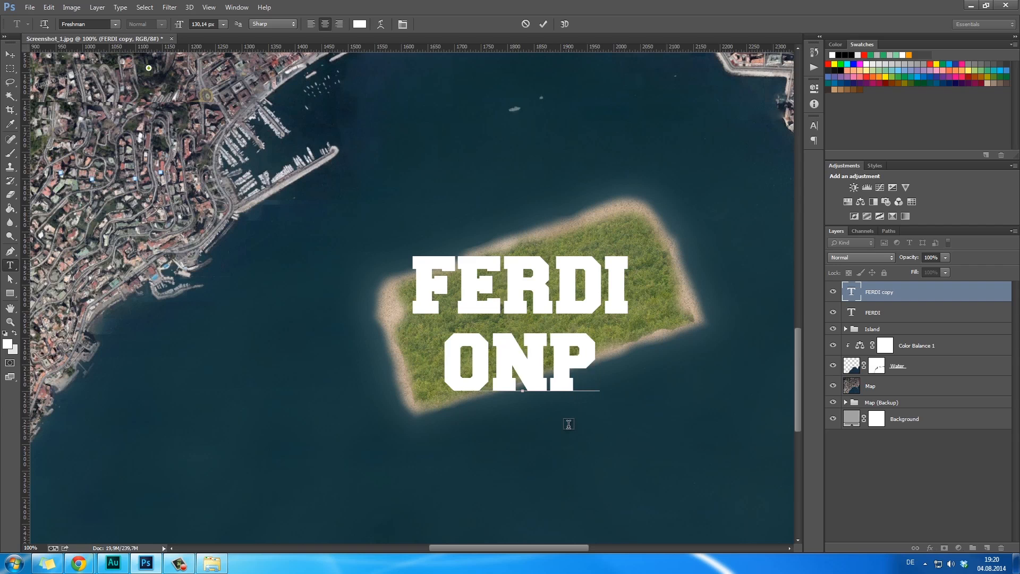
{"action": "type", "text": "Cin"}
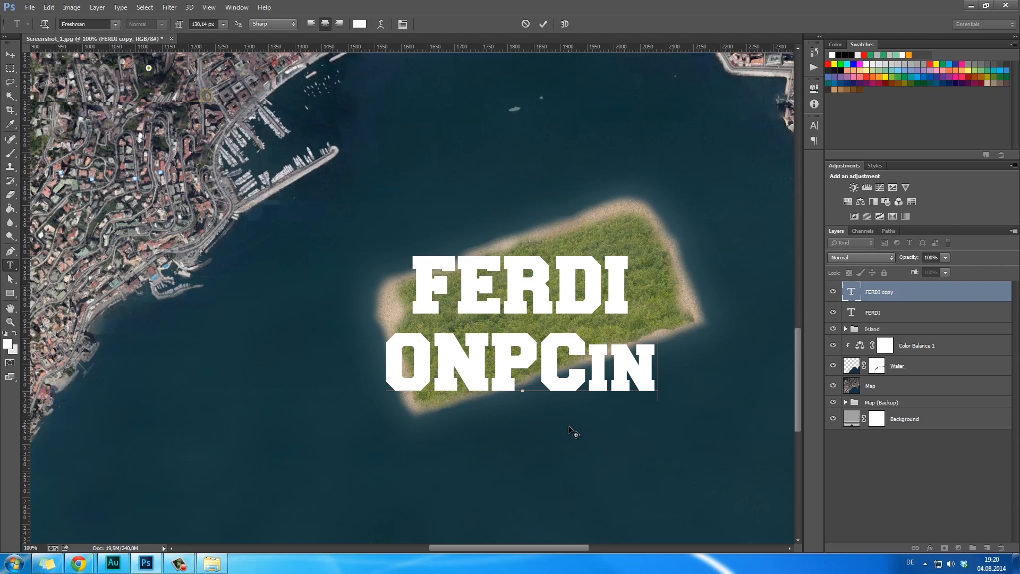
{"action": "type", "text": "1080P"}
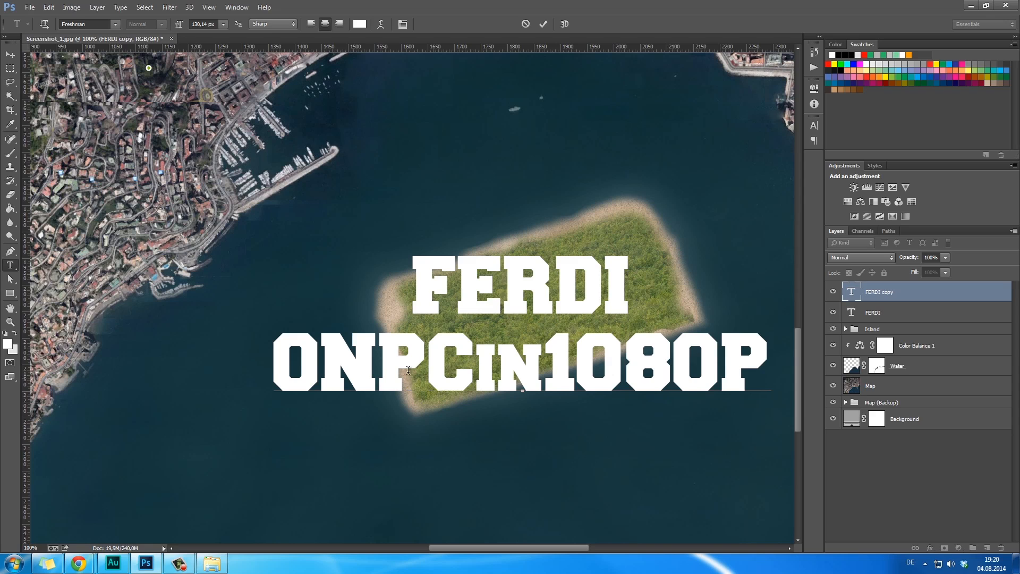
{"action": "left_click_drag", "start_coordinate": [340, 362], "coordinate": [274, 361]}
{"action": "type", "text": "on"}
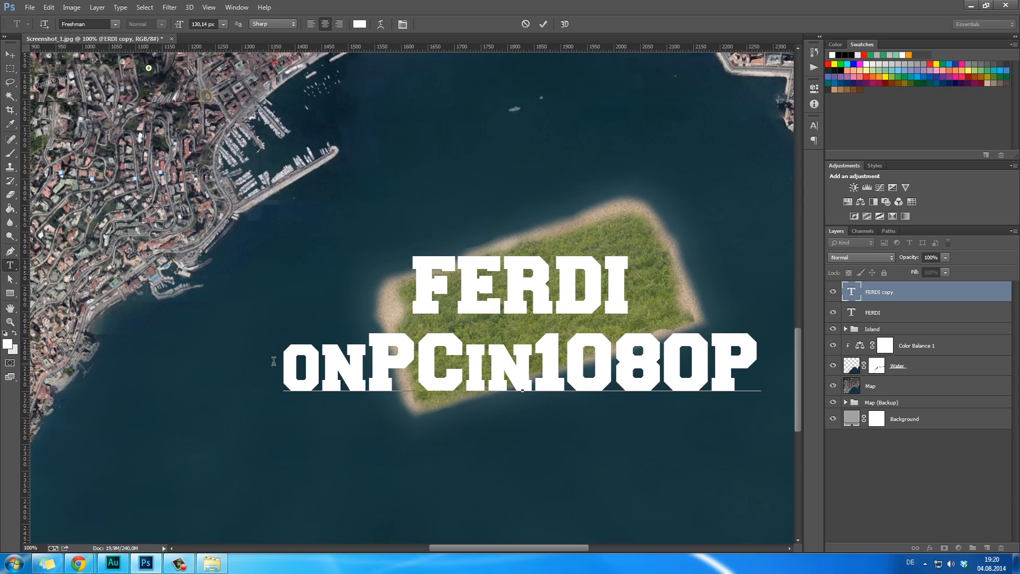
Align the onPCin1080P line with the title's left edge, scale it to the title's width and place it just underneath.
{"action": "left_click", "coordinate": [9, 55]}
{"action": "left_click_drag", "start_coordinate": [513, 354], "coordinate": [611, 334]}
{"action": "left_click_drag", "start_coordinate": [479, 324], "coordinate": [509, 305]}
{"action": "key", "text": "space"}
{"action": "left_click_drag", "start_coordinate": [555, 376], "coordinate": [459, 368]}
{"action": "key", "text": "ctrl+t"}
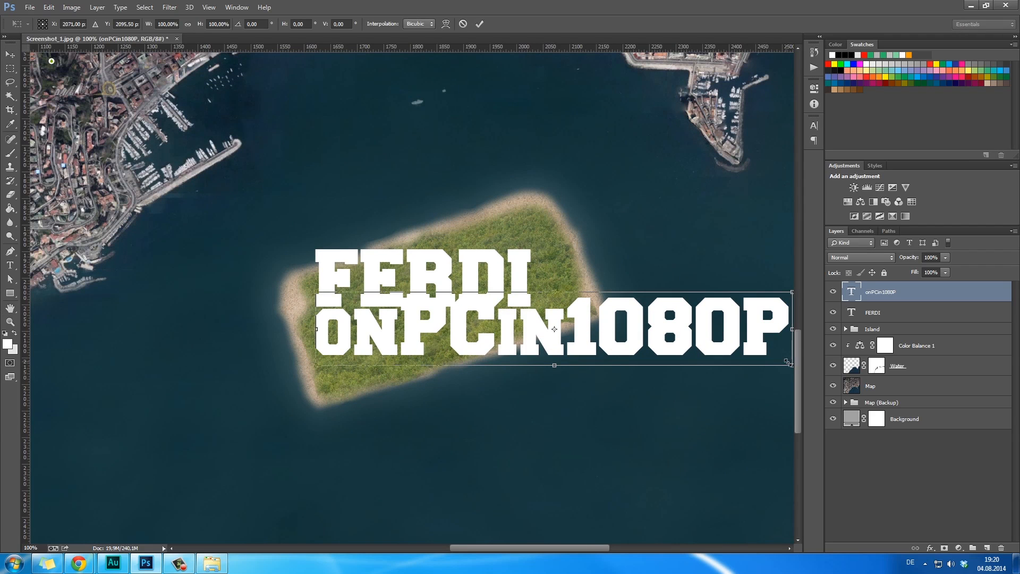
{"action": "left_click_drag", "start_coordinate": [790, 363], "coordinate": [534, 348]}
{"action": "key", "text": "Return"}
{"action": "key", "text": "v"}
{"action": "left_click_drag", "start_coordinate": [470, 298], "coordinate": [467, 304]}
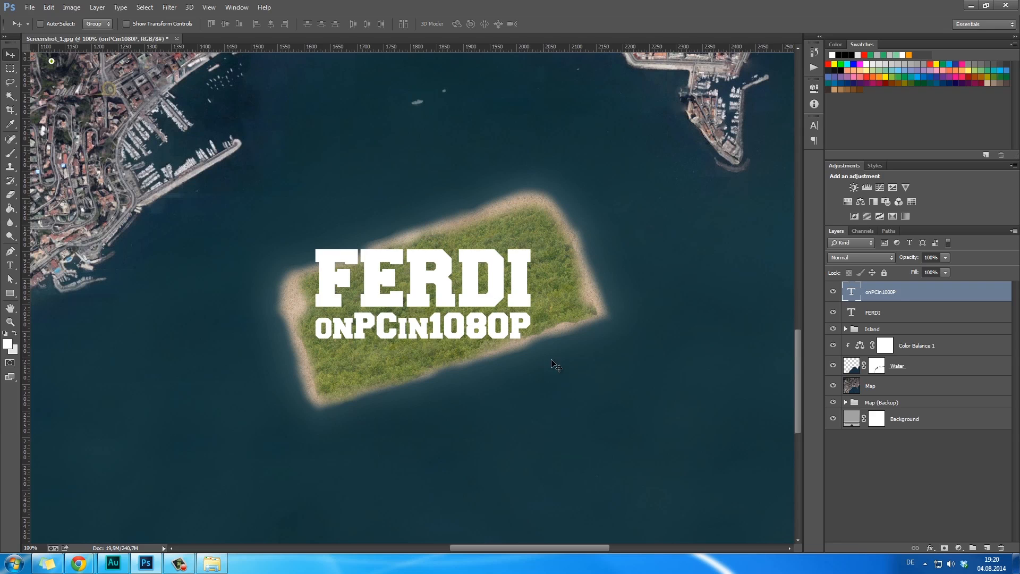
Group both text lines as Text and rotate the group about -18° to match the island's tilt.
{"action": "left_click", "coordinate": [906, 312], "text": "shift"}
{"action": "key", "text": "ctrl+g"}
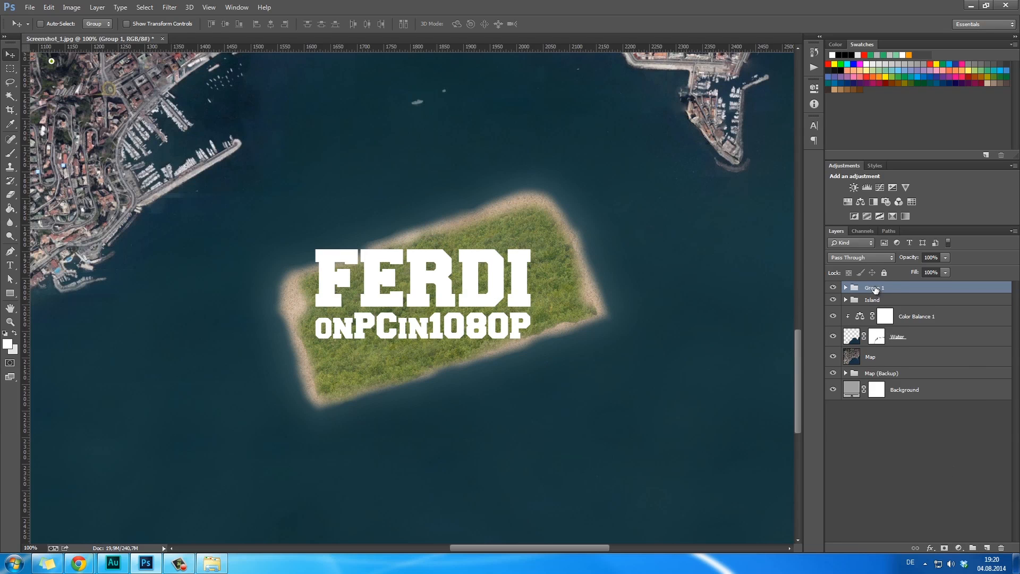
{"action": "key", "text": "ctrl+t"}
{"action": "left_click_drag", "start_coordinate": [669, 254], "coordinate": [665, 226]}
{"action": "left_click_drag", "start_coordinate": [510, 278], "coordinate": [525, 288]}
{"action": "left_click_drag", "start_coordinate": [690, 267], "coordinate": [689, 263]}
{"action": "left_click_drag", "start_coordinate": [498, 289], "coordinate": [499, 285]}
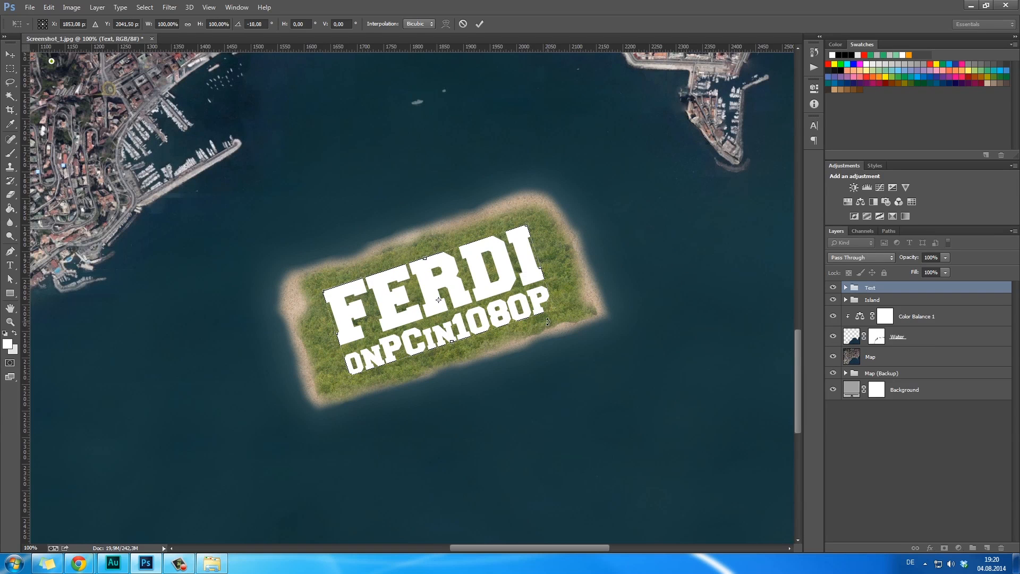
Enlarge the rotated Text group until the lettering nearly fills the grass area, and centre it in view.
{"action": "left_click_drag", "start_coordinate": [548, 321], "coordinate": [598, 327]}
{"action": "key", "text": "Return"}
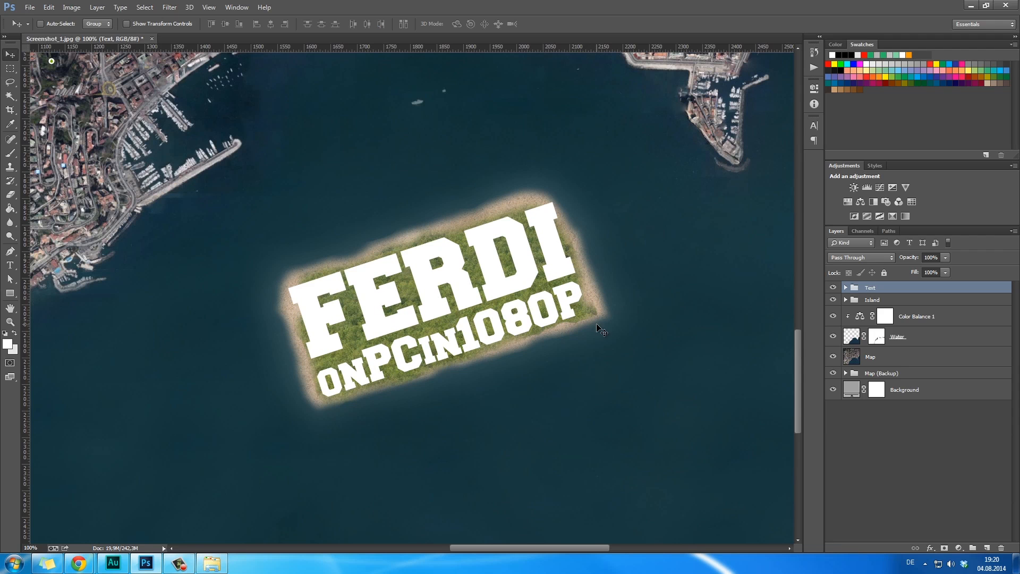
{"action": "key", "text": "h"}
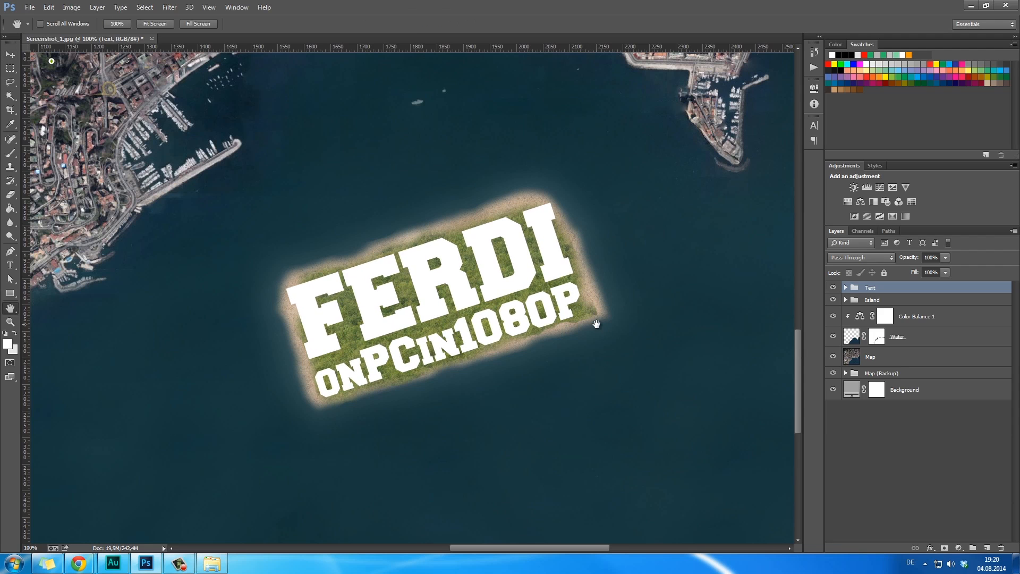
{"action": "left_click_drag", "start_coordinate": [509, 348], "coordinate": [575, 352]}
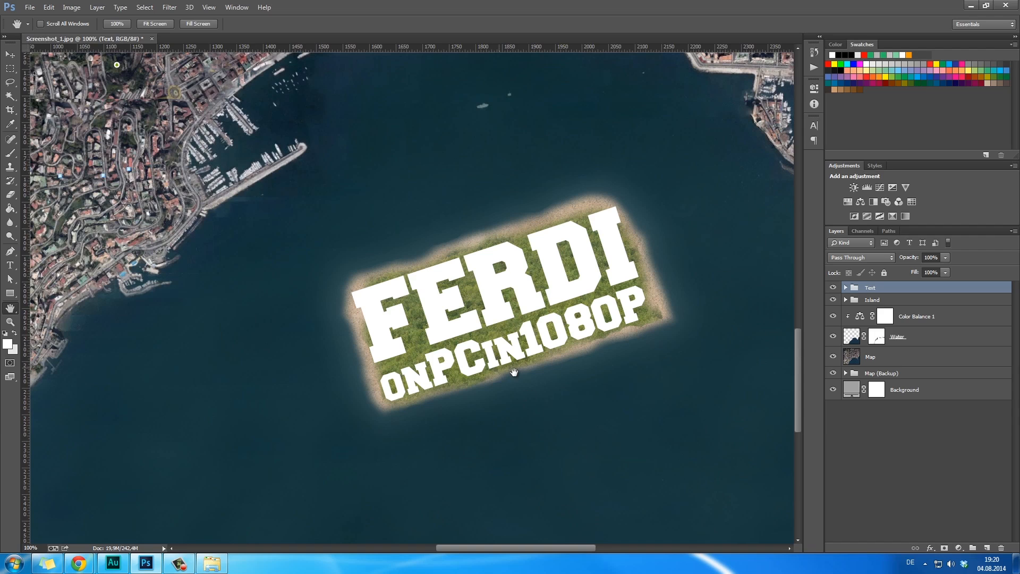
Switch to Chrome, close the forest texture result and search Google Images for "grunge texture".
{"action": "mouse_move", "coordinate": [91, 565]}
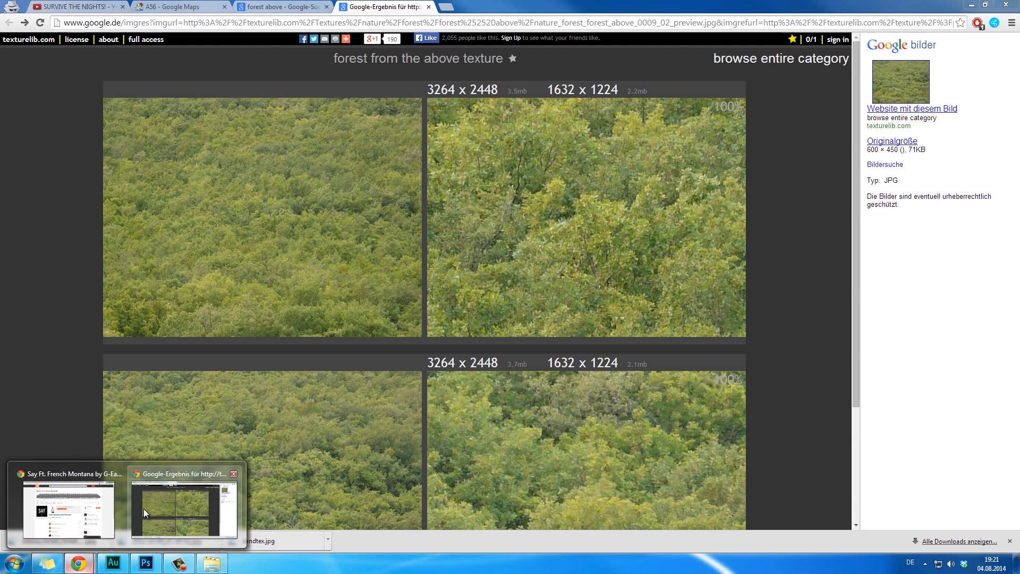
{"action": "left_click", "coordinate": [144, 509]}
{"action": "left_click", "coordinate": [427, 6]}
{"action": "scroll", "coordinate": [250, 212], "scroll_direction": "up", "scroll_amount": 3}
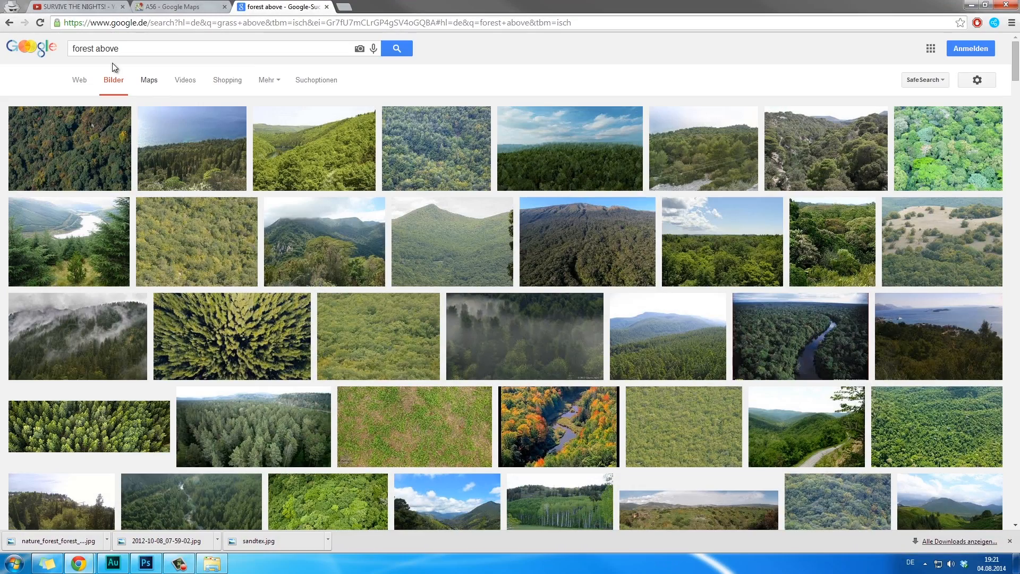
{"action": "left_click_drag", "start_coordinate": [121, 50], "coordinate": [9, 59]}
{"action": "type", "text": "grunge texture"}
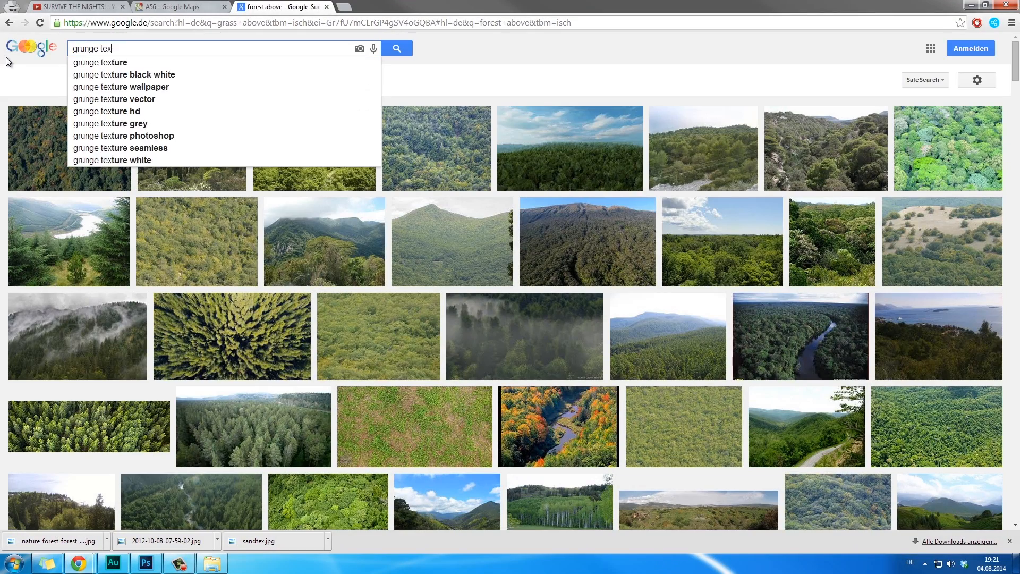
{"action": "key", "text": "Return"}
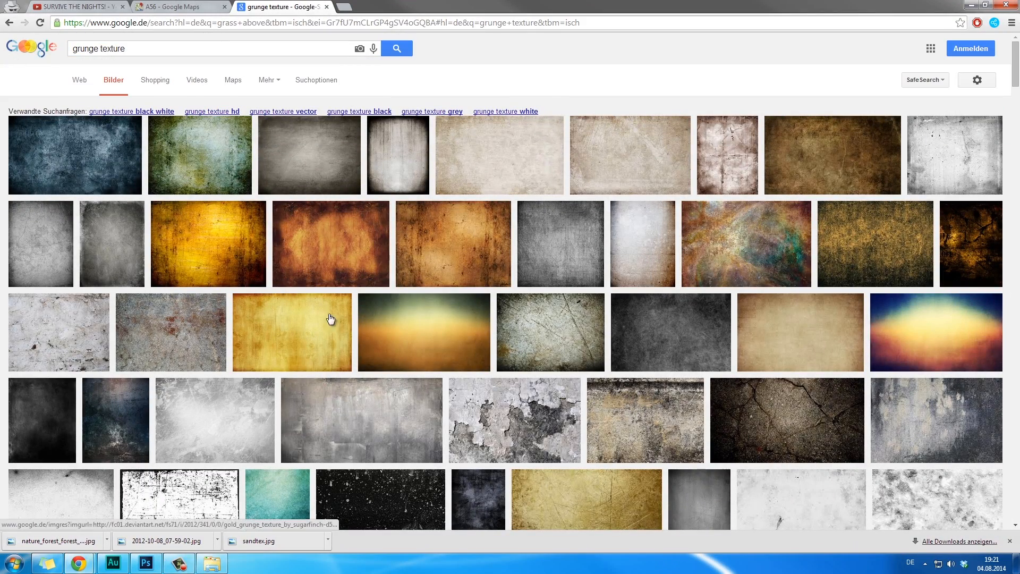
Browse the grunge texture results and try to open the dark brown wallpoper.com wallpaper at full size.
{"action": "scroll", "coordinate": [334, 346], "scroll_direction": "down", "scroll_amount": 2}
{"action": "scroll", "coordinate": [336, 346], "scroll_direction": "down", "scroll_amount": 2}
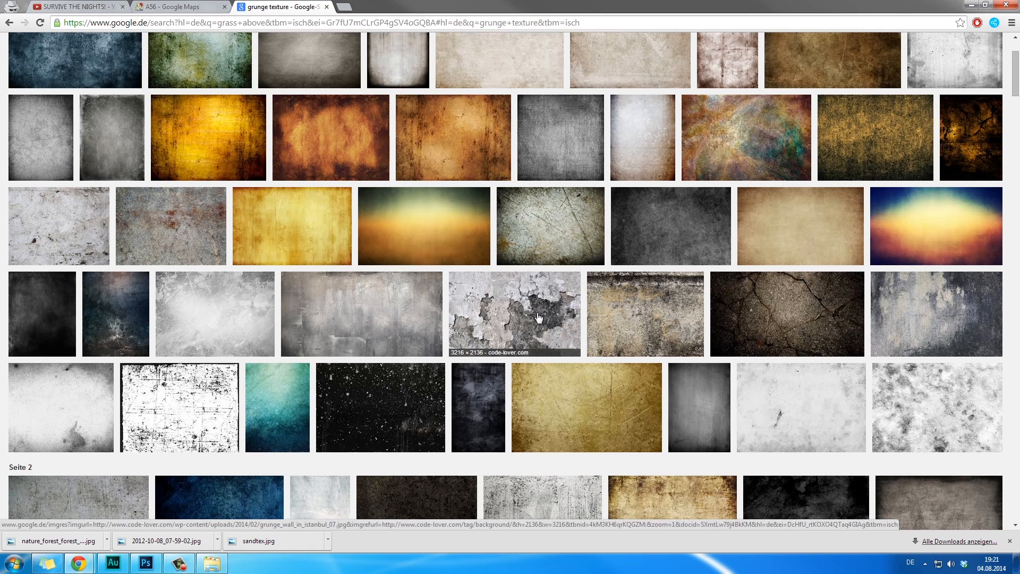
{"action": "scroll", "coordinate": [539, 317], "scroll_direction": "down", "scroll_amount": 4}
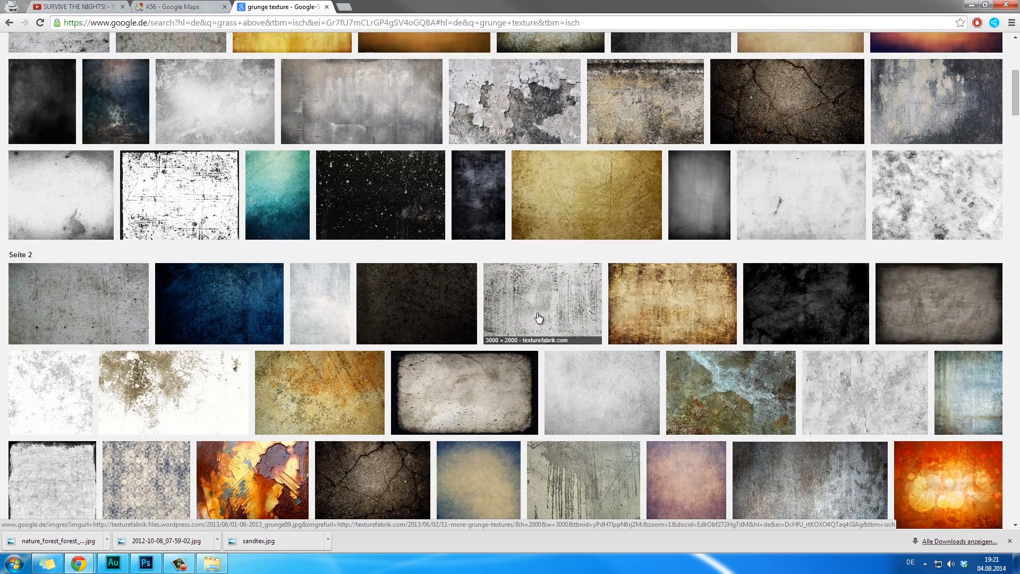
{"action": "scroll", "coordinate": [674, 299], "scroll_direction": "down", "scroll_amount": 4}
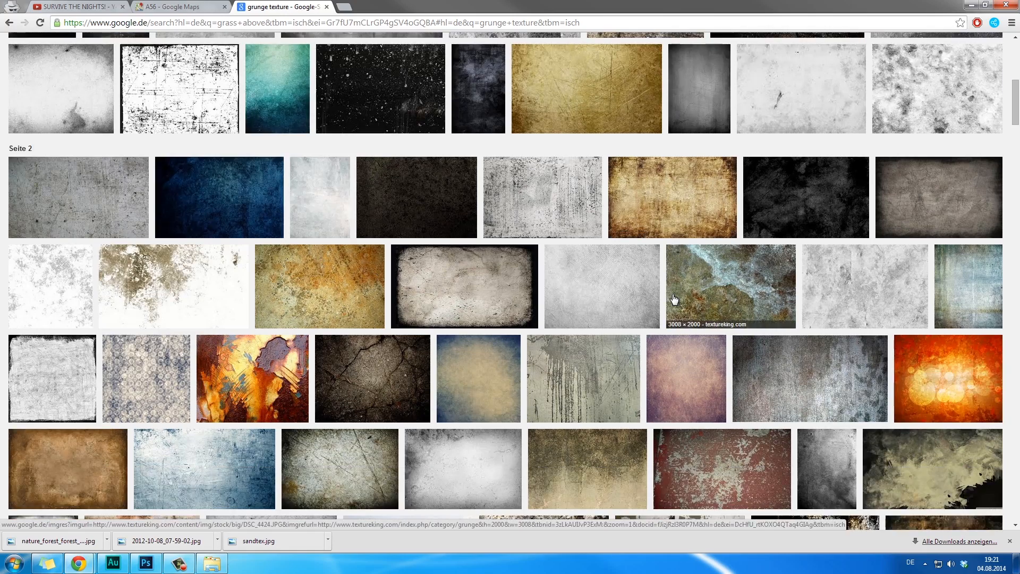
{"action": "scroll", "coordinate": [674, 299], "scroll_direction": "down", "scroll_amount": 1}
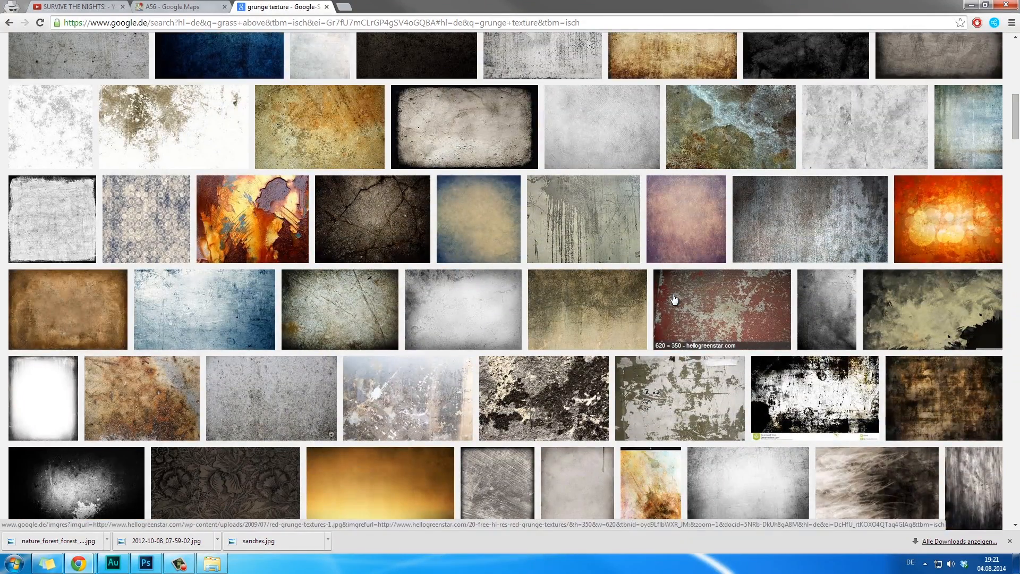
{"action": "left_click", "coordinate": [941, 396]}
{"action": "left_click", "coordinate": [911, 94]}
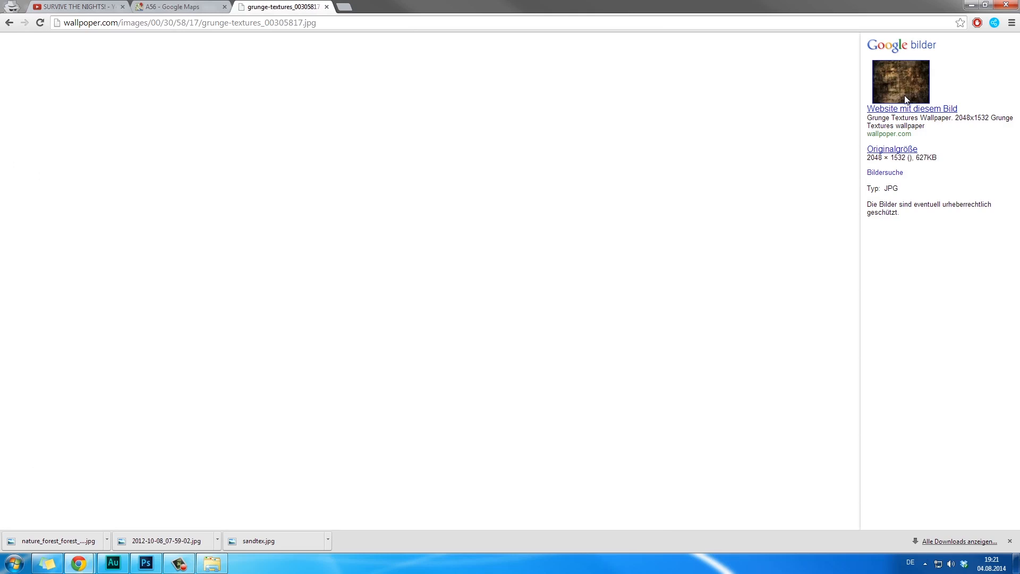
{"action": "key", "text": "alt+Left"}
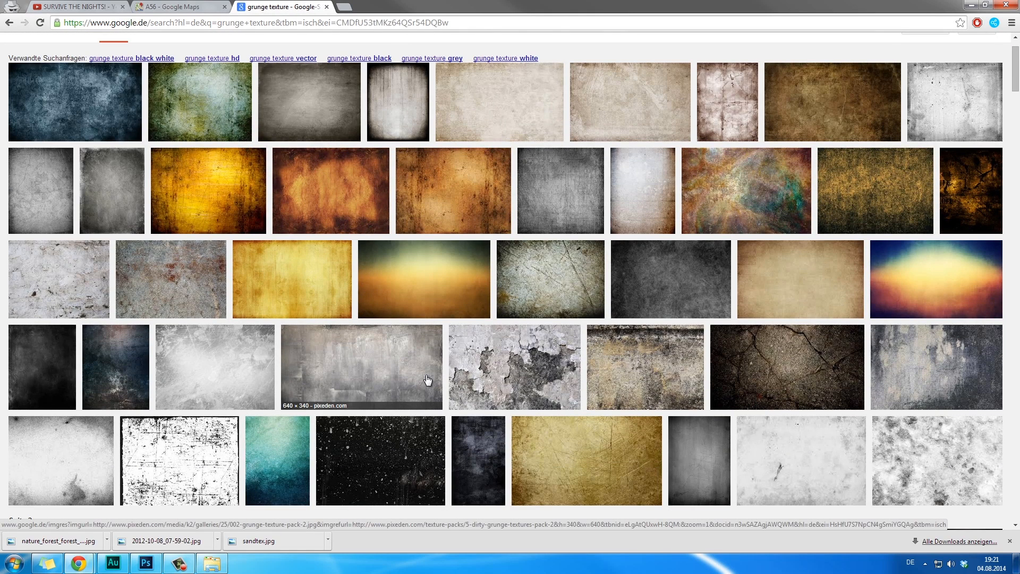
Open the brown webtexture.net texture and the black-and-gold deviantART texture at full size in separate tabs.
{"action": "left_click", "coordinate": [872, 112]}
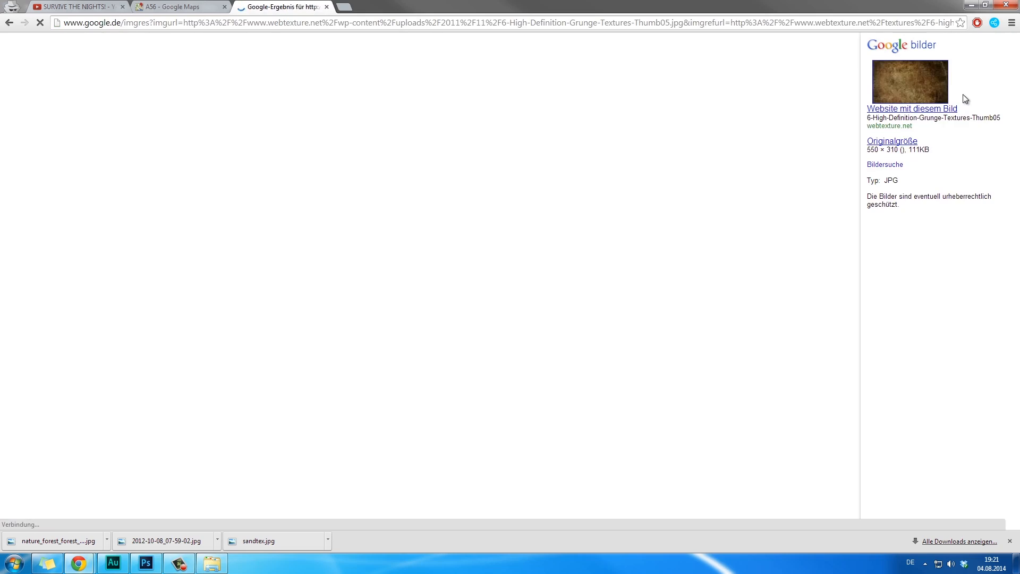
{"action": "key", "text": "alt+Left"}
{"action": "middle_click", "coordinate": [850, 114]}
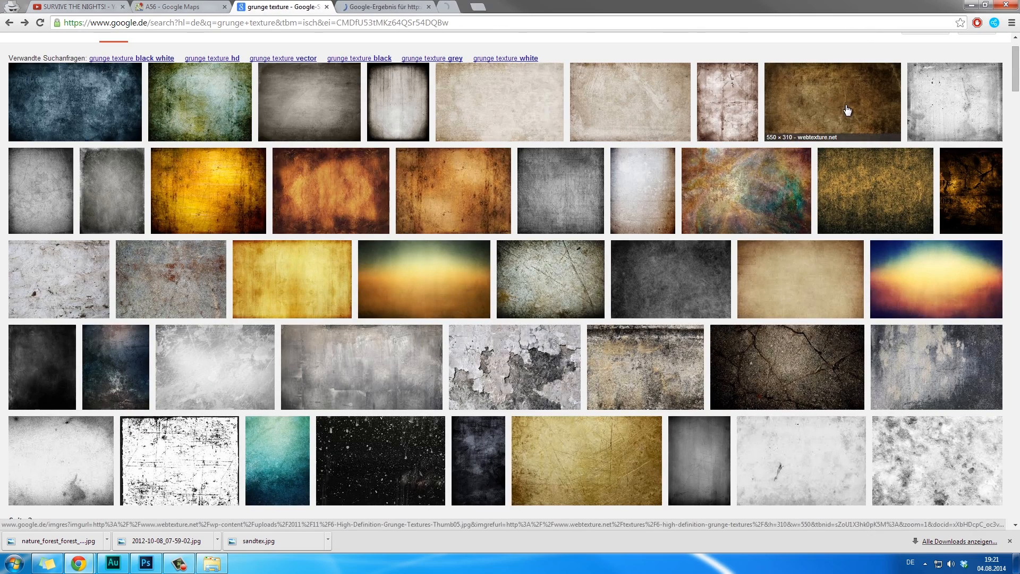
{"action": "middle_click", "coordinate": [730, 106]}
{"action": "left_click", "coordinate": [409, 6]}
{"action": "left_click", "coordinate": [895, 86]}
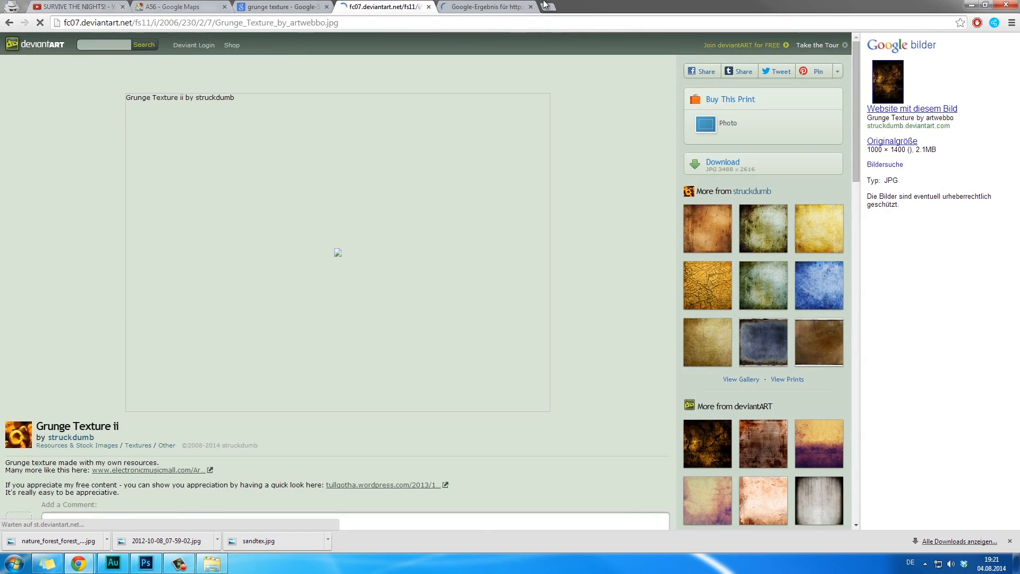
{"action": "left_click", "coordinate": [494, 6]}
{"action": "left_click", "coordinate": [912, 81]}
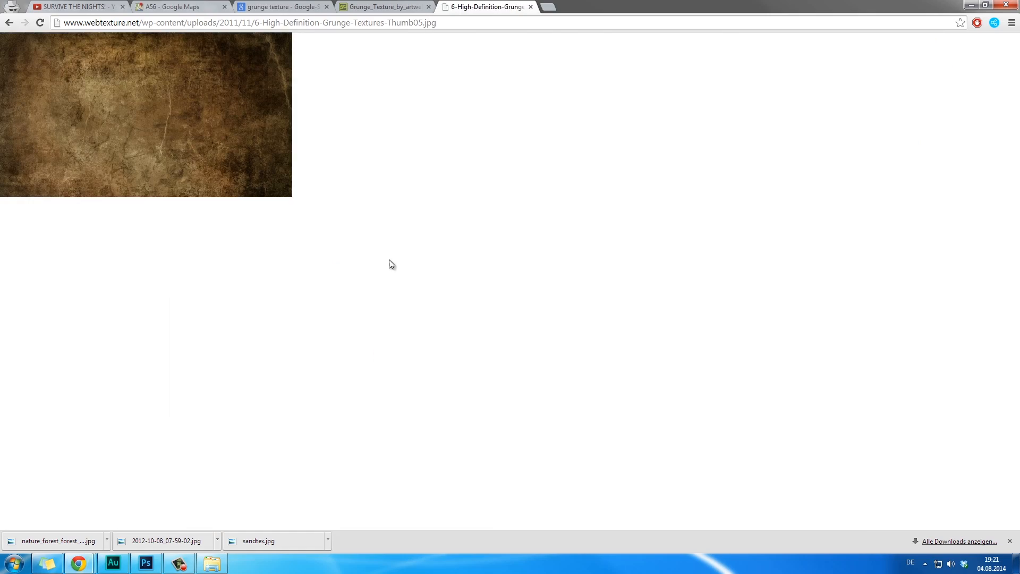
Save the brown webtexture.net grunge image among the other project images.
{"action": "right_click", "coordinate": [123, 89]}
{"action": "left_click", "coordinate": [166, 104]}
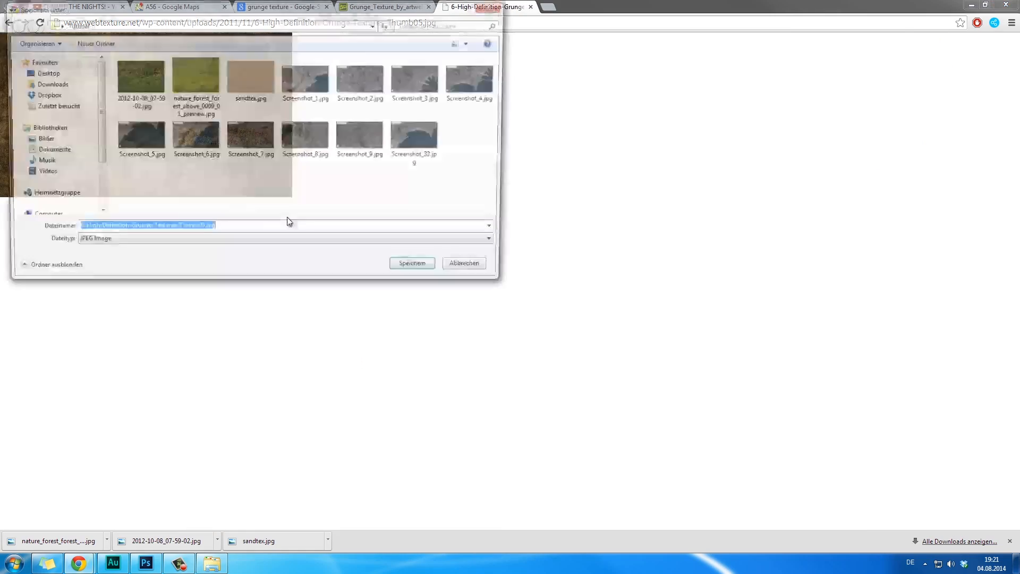
{"action": "left_click", "coordinate": [413, 274]}
Save the black-and-gold deviantART grunge image from its own tab.
{"action": "left_click", "coordinate": [394, 6]}
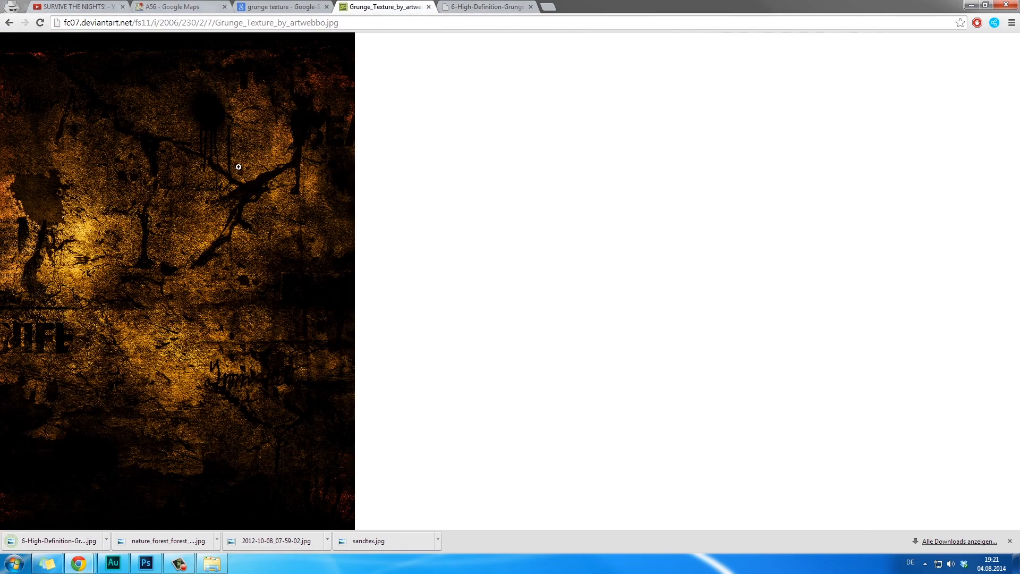
{"action": "left_click", "coordinate": [161, 218]}
{"action": "right_click", "coordinate": [161, 218]}
{"action": "left_click", "coordinate": [204, 231]}
{"action": "left_click", "coordinate": [417, 269]}
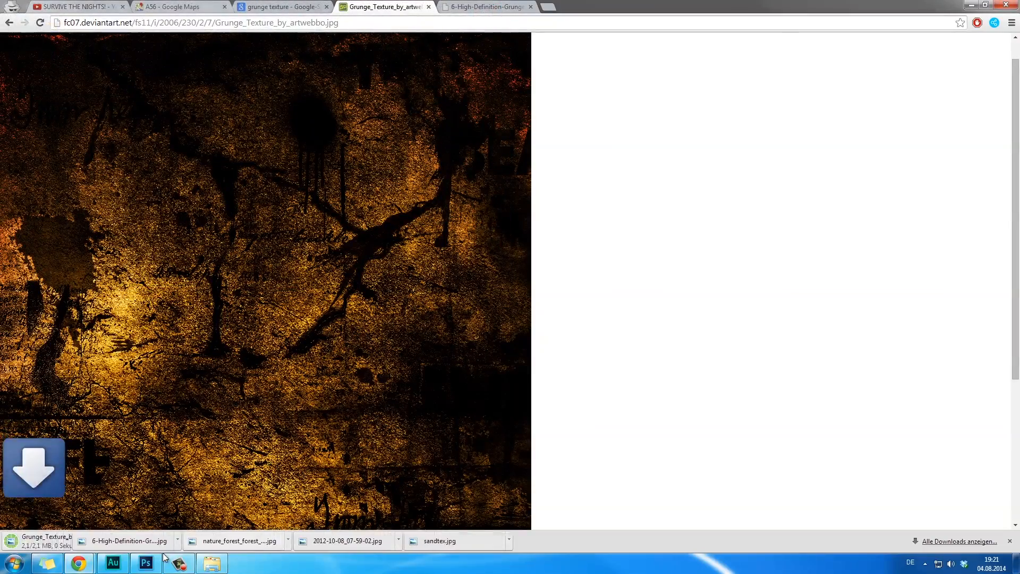
Place both downloaded grunge textures into the Photoshop map document as layers above the Text group.
{"action": "left_click", "coordinate": [145, 562]}
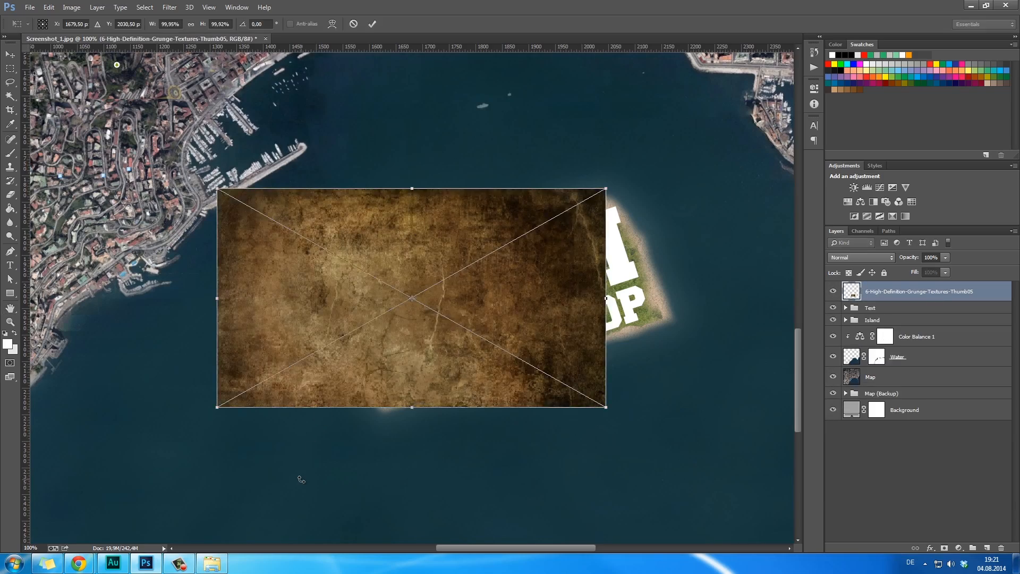
{"action": "key", "text": "Return"}
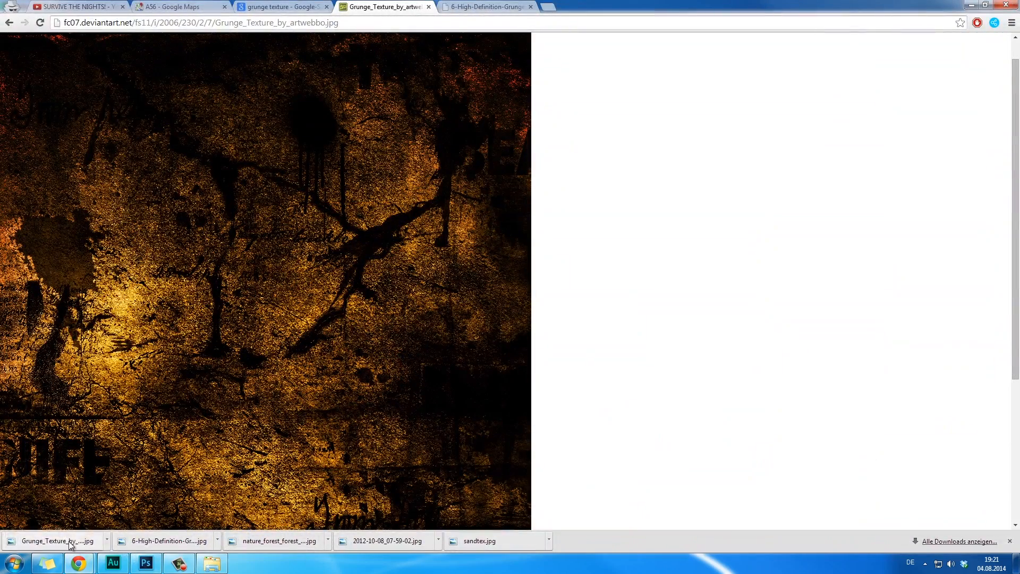
{"action": "left_click_drag", "start_coordinate": [53, 541], "coordinate": [151, 557]}
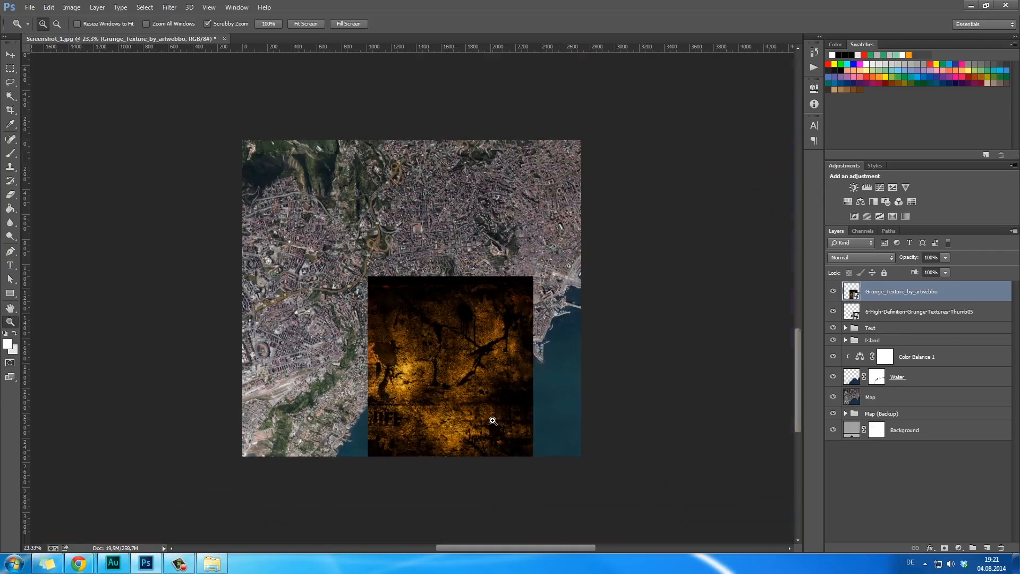
Hide the Grunge_Texture_by_artwebbo layer and clip the 6-High-Definition-Grunge-Textures-Thumb05 layer to the Text group.
{"action": "key", "text": "ctrl+plus"}
{"action": "key", "text": "ctrl+plus"}
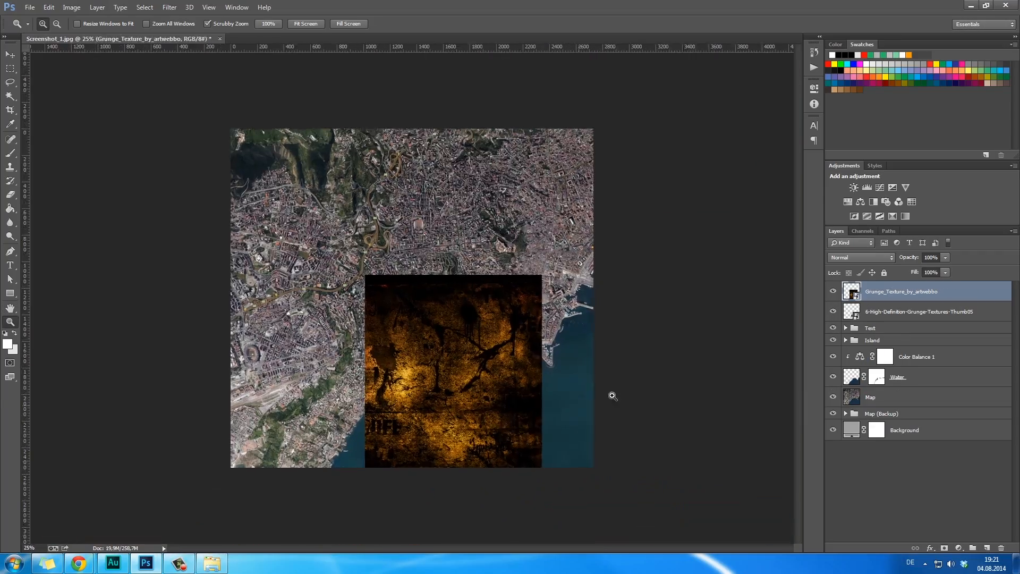
{"action": "left_click", "coordinate": [832, 292]}
{"action": "left_click", "coordinate": [888, 320]}
{"action": "left_click", "coordinate": [495, 473]}
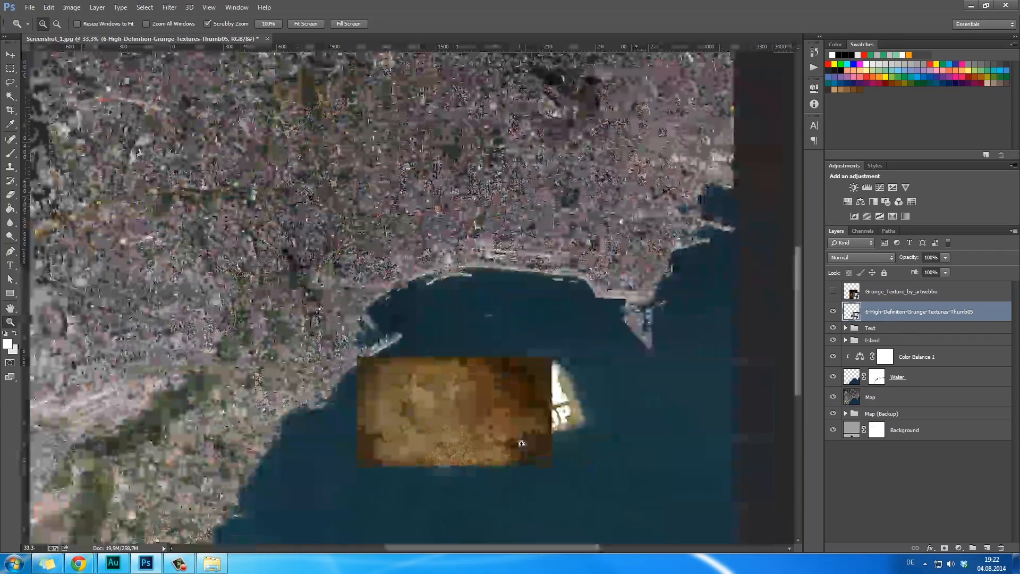
{"action": "left_click", "coordinate": [520, 442]}
{"action": "key", "text": "h"}
{"action": "left_click_drag", "start_coordinate": [528, 416], "coordinate": [469, 425]}
{"action": "right_click", "coordinate": [898, 317]}
{"action": "left_click", "coordinate": [802, 285]}
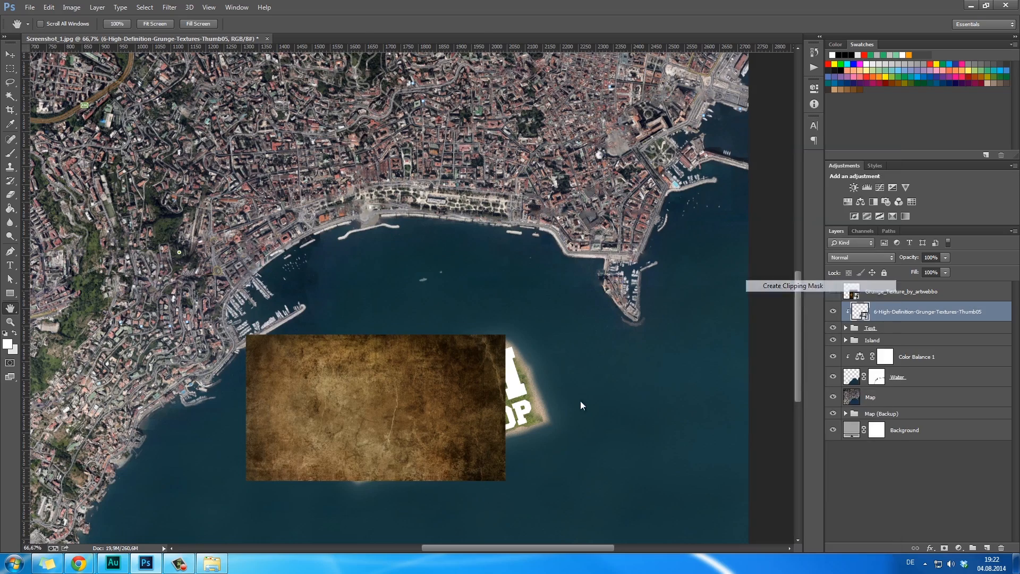
Rotate the clipped brown texture about -22° to follow the lettering and move it so it covers the text.
{"action": "key", "text": "z"}
{"action": "left_click", "coordinate": [491, 392]}
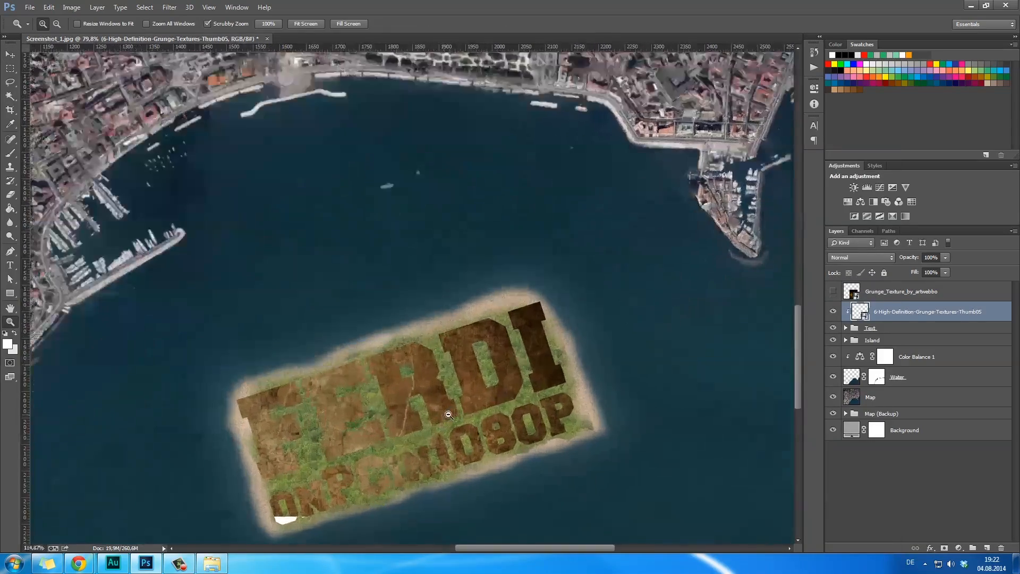
{"action": "key", "text": "h"}
{"action": "left_click_drag", "start_coordinate": [467, 392], "coordinate": [495, 324]}
{"action": "key", "text": "ctrl+t"}
{"action": "left_click_drag", "start_coordinate": [710, 231], "coordinate": [704, 201]}
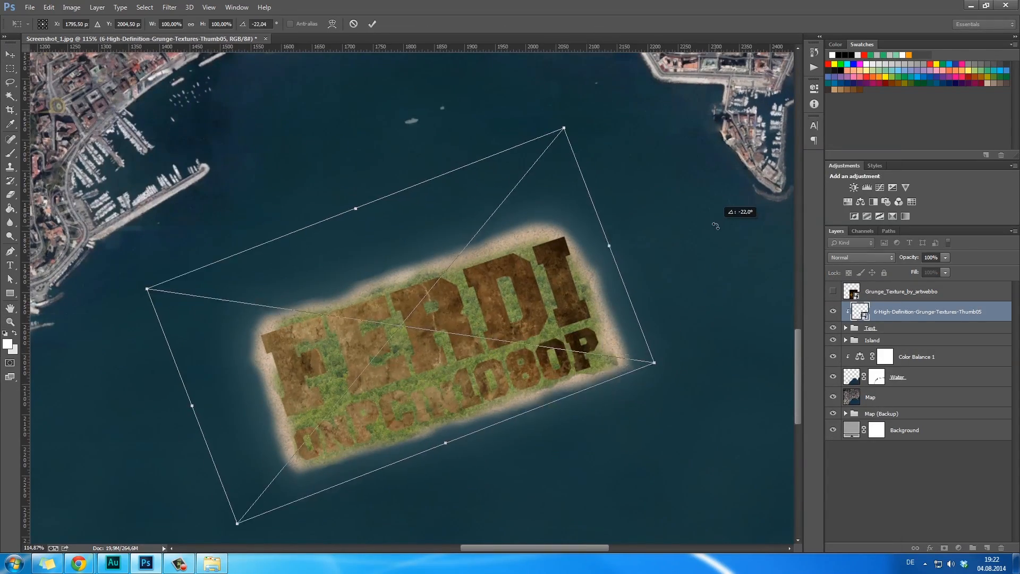
{"action": "left_click_drag", "start_coordinate": [545, 297], "coordinate": [623, 233]}
{"action": "key", "text": "Return"}
{"action": "key", "text": "h"}
Show the Grunge_Texture_by_artwebbo layer again and rotate it 75°.
{"action": "left_click", "coordinate": [898, 292]}
{"action": "left_click", "coordinate": [833, 291]}
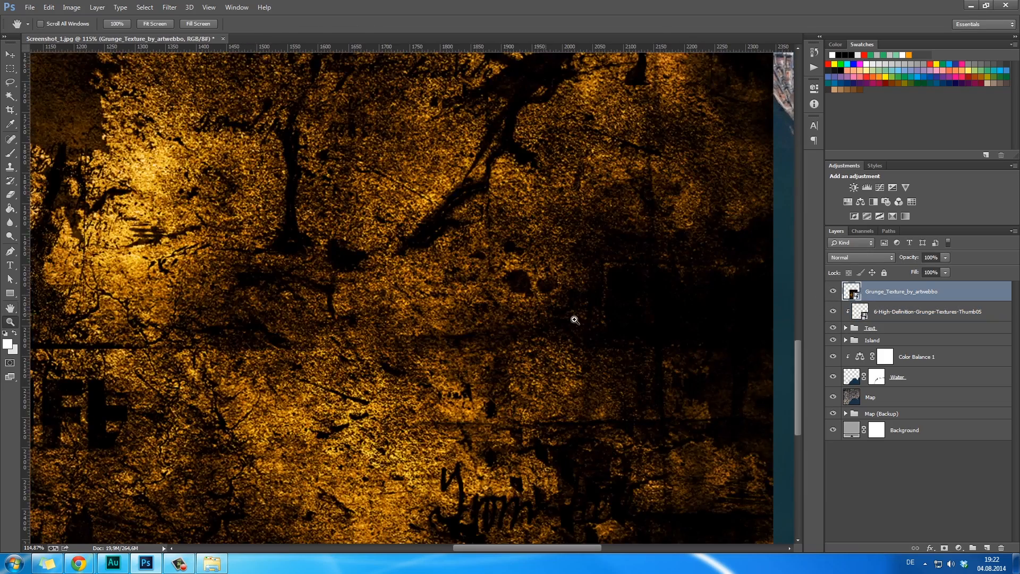
{"action": "key", "text": "z"}
{"action": "left_click_drag", "start_coordinate": [573, 318], "coordinate": [510, 319]}
{"action": "key", "text": "ctrl+t"}
{"action": "left_click_drag", "start_coordinate": [636, 351], "coordinate": [540, 510]}
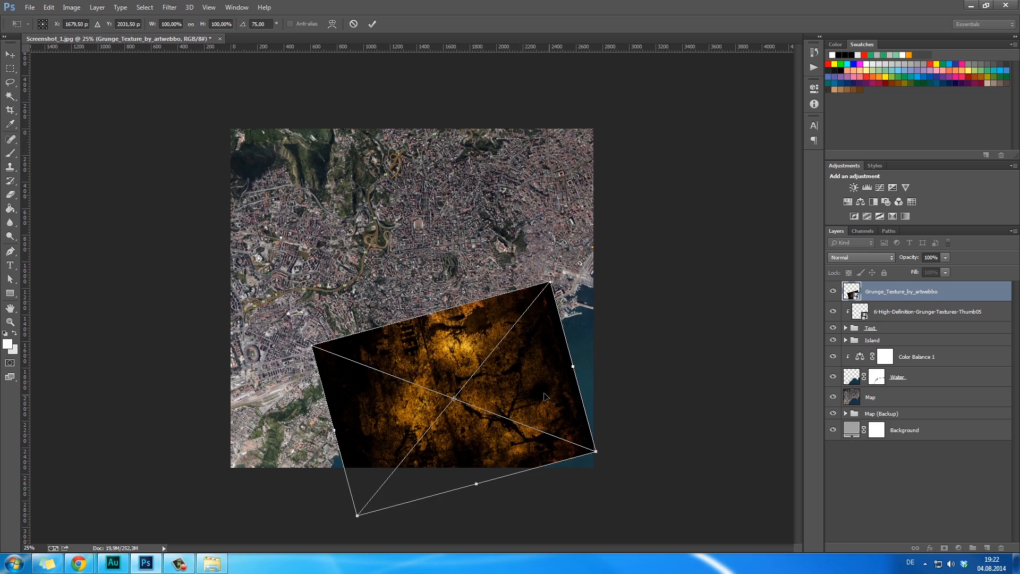
{"action": "key", "text": "Return"}
Set the Grunge_Texture_by_artwebbo layer to Screen blending and clip it to the Text group.
{"action": "key", "text": "z"}
{"action": "left_click_drag", "start_coordinate": [524, 391], "coordinate": [553, 431]}
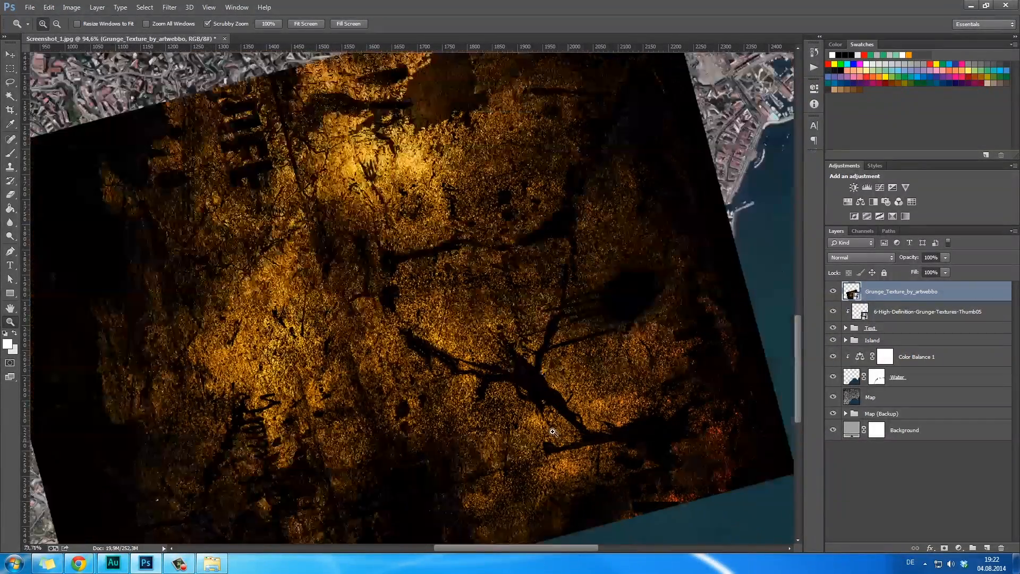
{"action": "left_click", "coordinate": [860, 257]}
{"action": "left_click", "coordinate": [850, 284]}
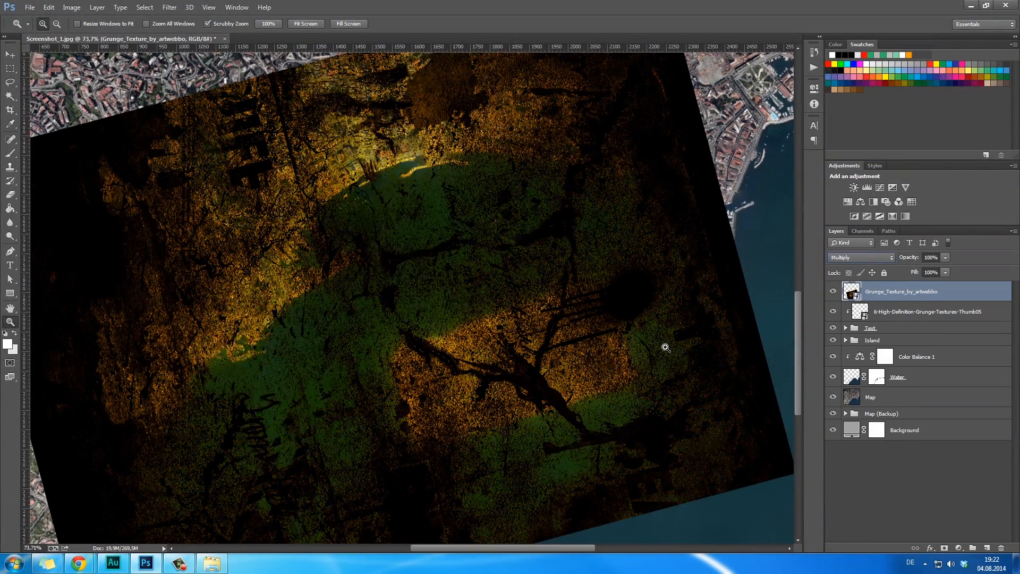
{"action": "key", "text": "Down"}
{"action": "key", "text": "Down"}
{"action": "key", "text": "Down"}
{"action": "key", "text": "Down"}
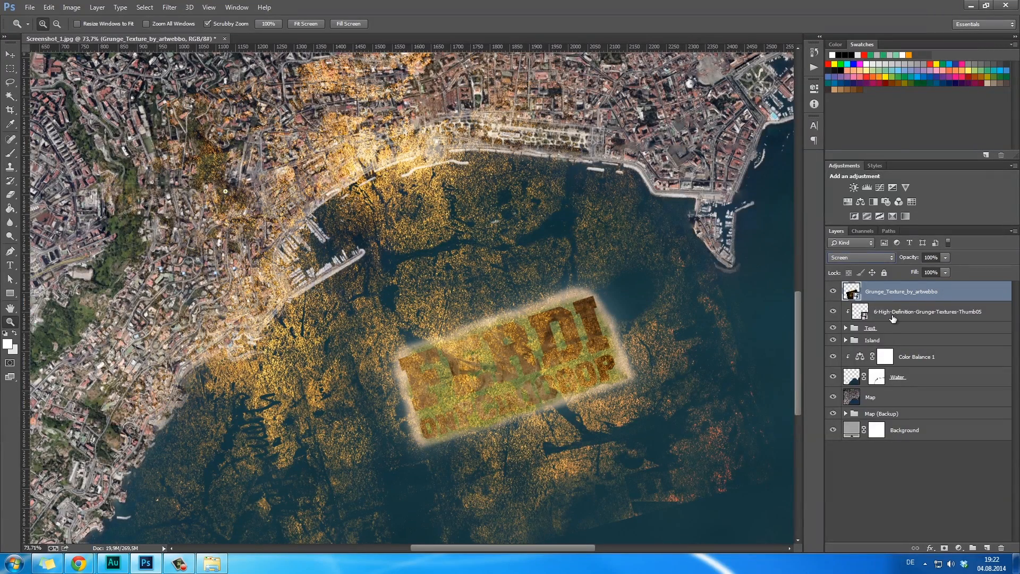
{"action": "right_click", "coordinate": [898, 294]}
{"action": "left_click", "coordinate": [860, 286]}
Try the blend modes following Screen, through Soft Light to Luminosity, on the clipped black-and-gold texture.
{"action": "left_click", "coordinate": [869, 260]}
{"action": "left_click", "coordinate": [868, 260]}
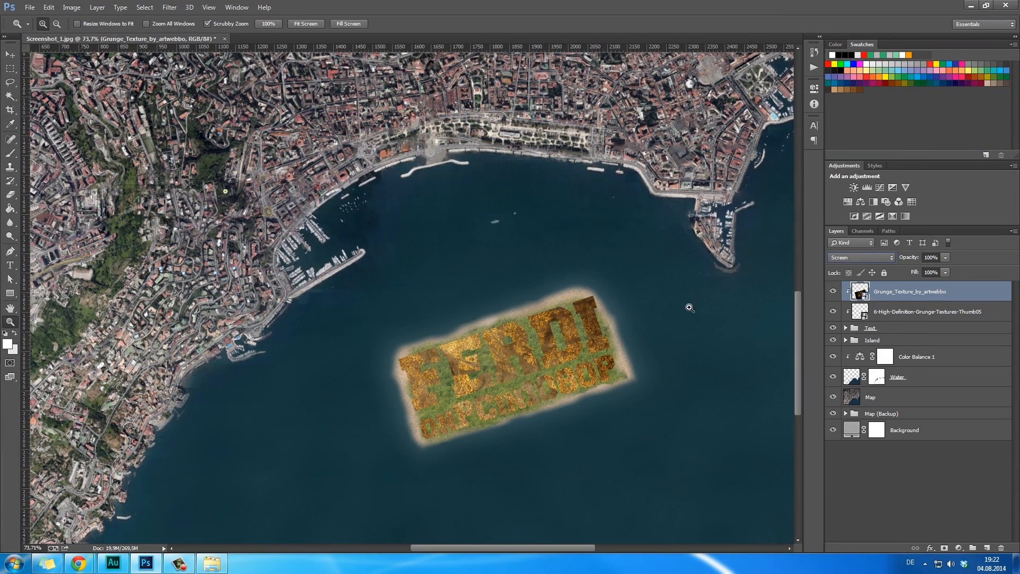
{"action": "key", "text": "Down"}
{"action": "key", "text": "Down"}
{"action": "key", "text": "Down"}
{"action": "key", "text": "Down"}
{"action": "key", "text": "Down"}
{"action": "key", "text": "Down"}
{"action": "key", "text": "Down"}
{"action": "key", "text": "Down"}
{"action": "key", "text": "Down"}
{"action": "key", "text": "Down"}
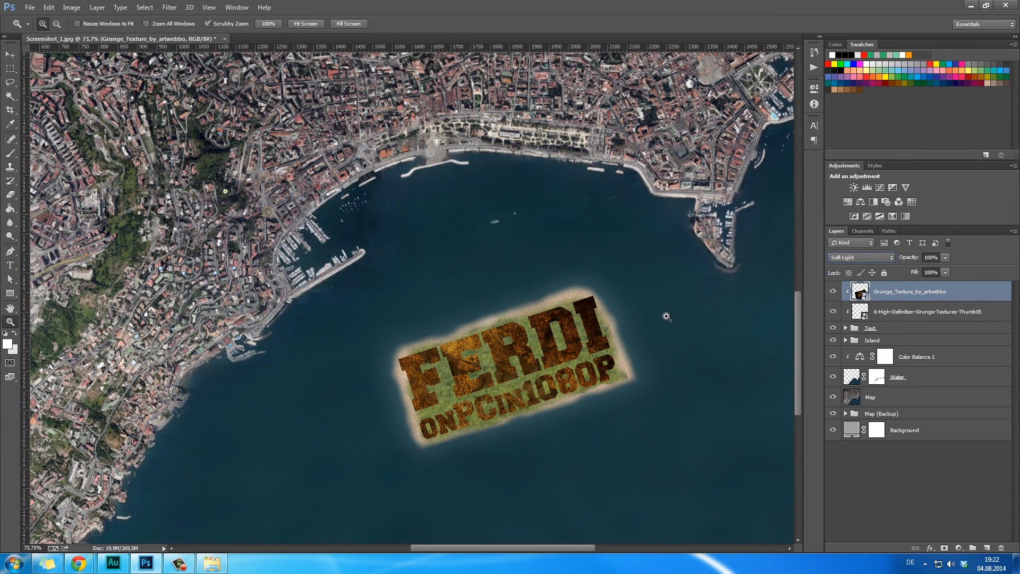
{"action": "key", "text": "Down"}
{"action": "key", "text": "Down"}
{"action": "key", "text": "Down"}
{"action": "key", "text": "Down"}
{"action": "key", "text": "Down"}
{"action": "key", "text": "Down"}
{"action": "key", "text": "Down"}
{"action": "key", "text": "Down"}
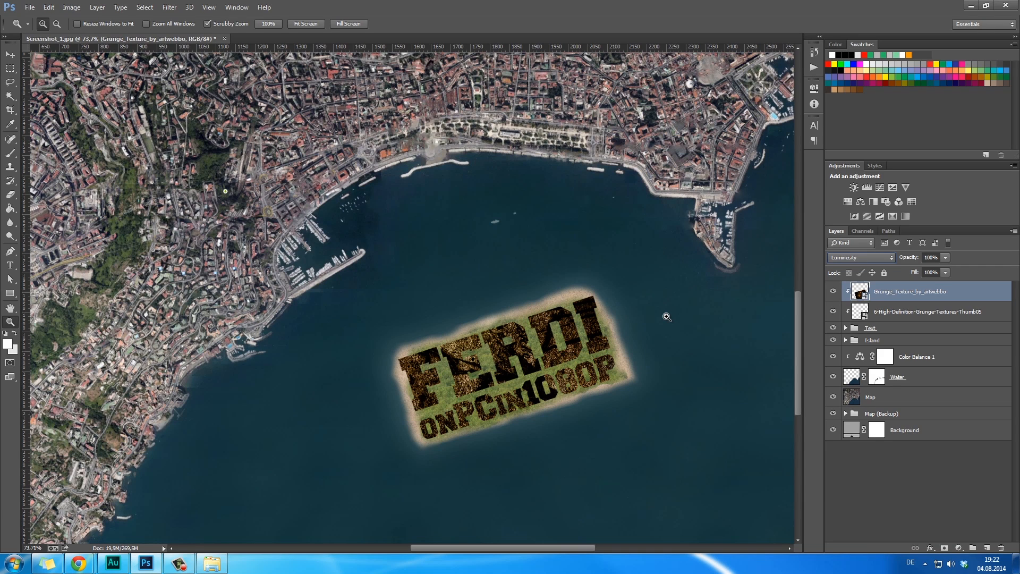
Set the black-and-gold texture layer to Dissolve blending at 31% opacity.
{"action": "left_click", "coordinate": [856, 259]}
{"action": "left_click", "coordinate": [856, 261]}
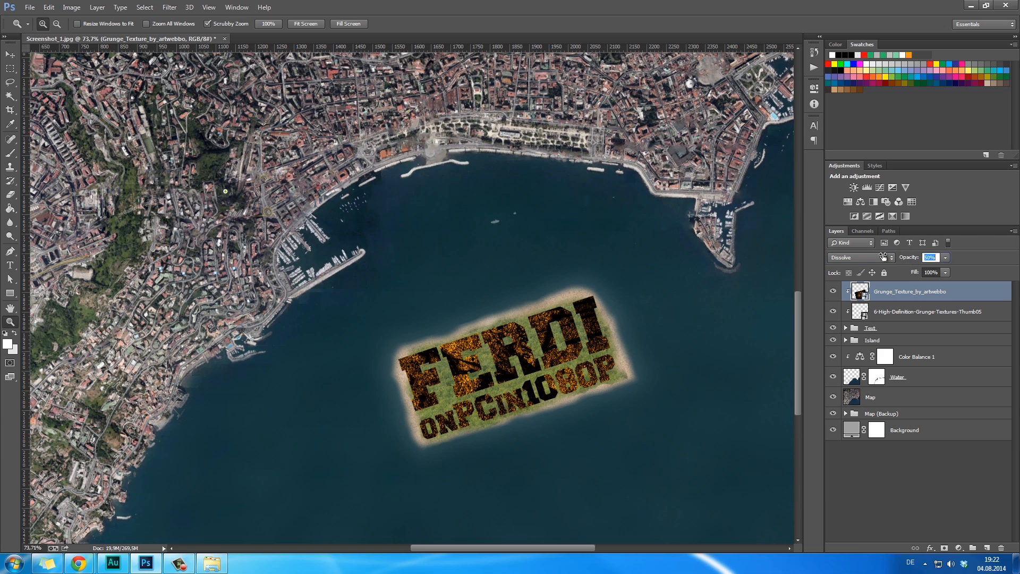
{"action": "mouse_move", "coordinate": [883, 257]}
{"action": "left_mouse_down"}
{"action": "mouse_move", "coordinate": [863, 256]}
{"action": "mouse_move", "coordinate": [873, 257]}
{"action": "left_mouse_up"}
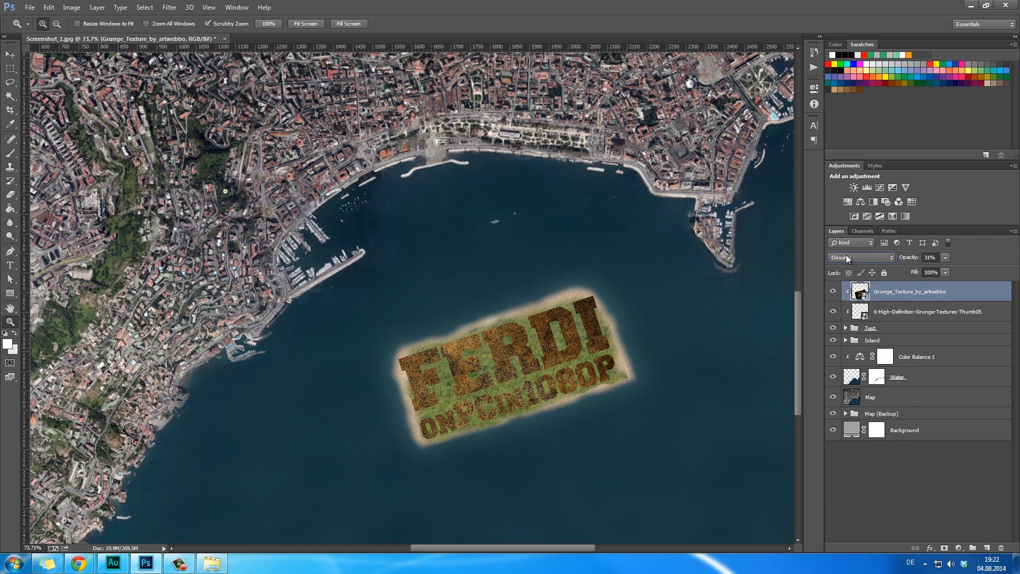
Set the Grunge_Texture_by_artwebbo layer to Darker Color blending at 30% opacity.
{"action": "left_click", "coordinate": [846, 256]}
{"action": "left_click", "coordinate": [850, 298]}
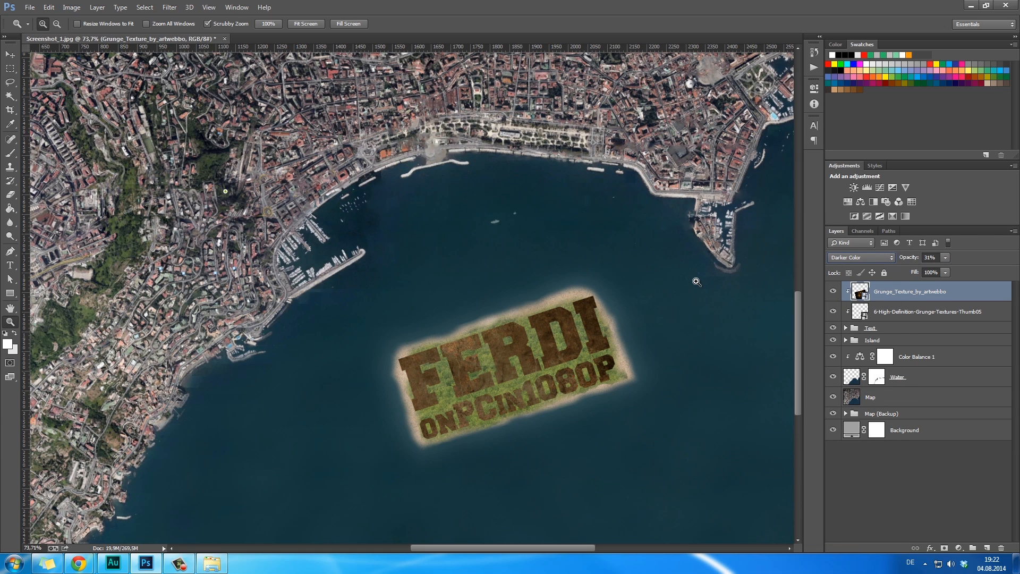
{"action": "left_click", "coordinate": [553, 388]}
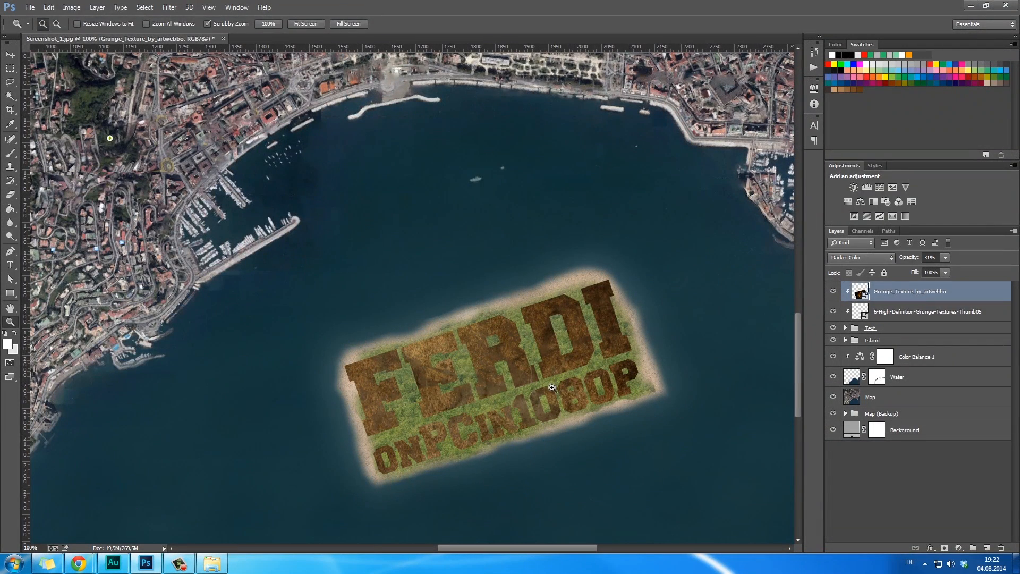
{"action": "key", "text": "v"}
{"action": "left_click_drag", "start_coordinate": [553, 388], "coordinate": [733, 327]}
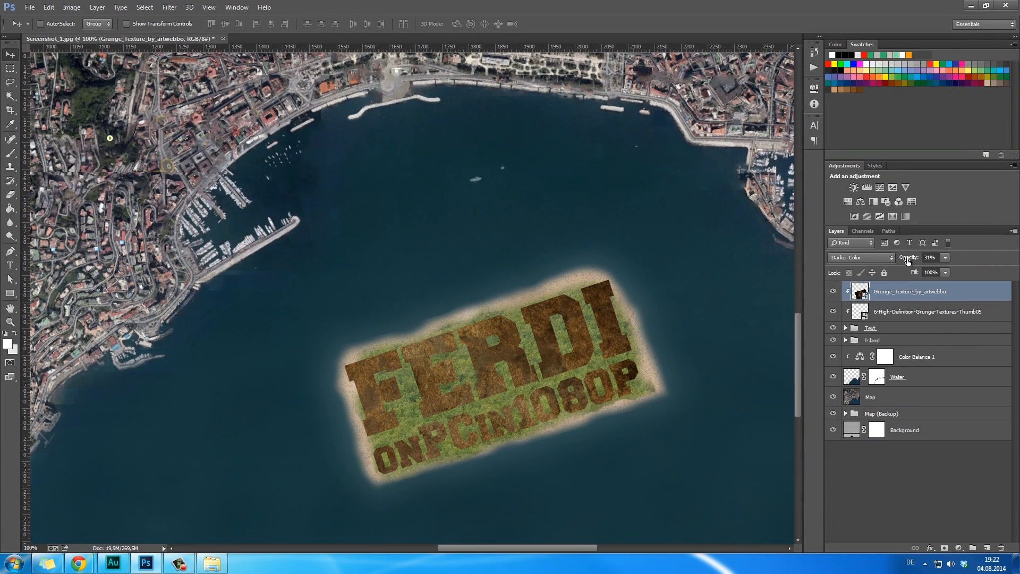
{"action": "mouse_move", "coordinate": [908, 260]}
{"action": "left_mouse_down"}
{"action": "mouse_move", "coordinate": [924, 261]}
{"action": "mouse_move", "coordinate": [910, 266]}
{"action": "left_mouse_up"}
{"action": "left_click_drag", "start_coordinate": [644, 352], "coordinate": [585, 427]}
Scale the clipped Grunge_Texture_by_artwebbo texture down toward the lettering with Free Transform.
{"action": "key", "text": "ctrl+t"}
{"action": "key", "text": "ctrl+minus"}
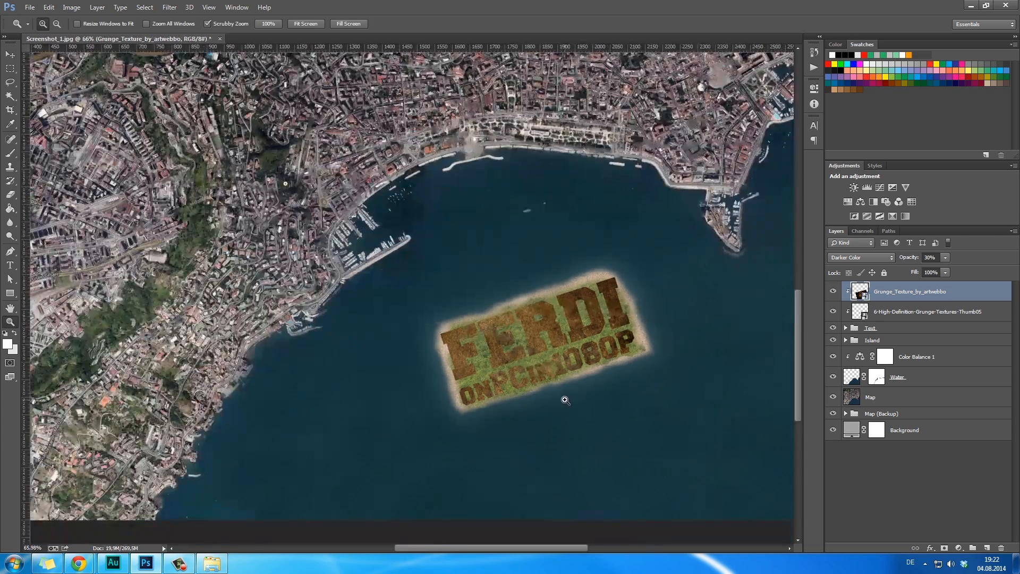
{"action": "key", "text": "ctrl+minus"}
{"action": "key", "text": "ctrl+minus"}
{"action": "key", "text": "ctrl+minus"}
{"action": "key", "text": "ctrl+minus"}
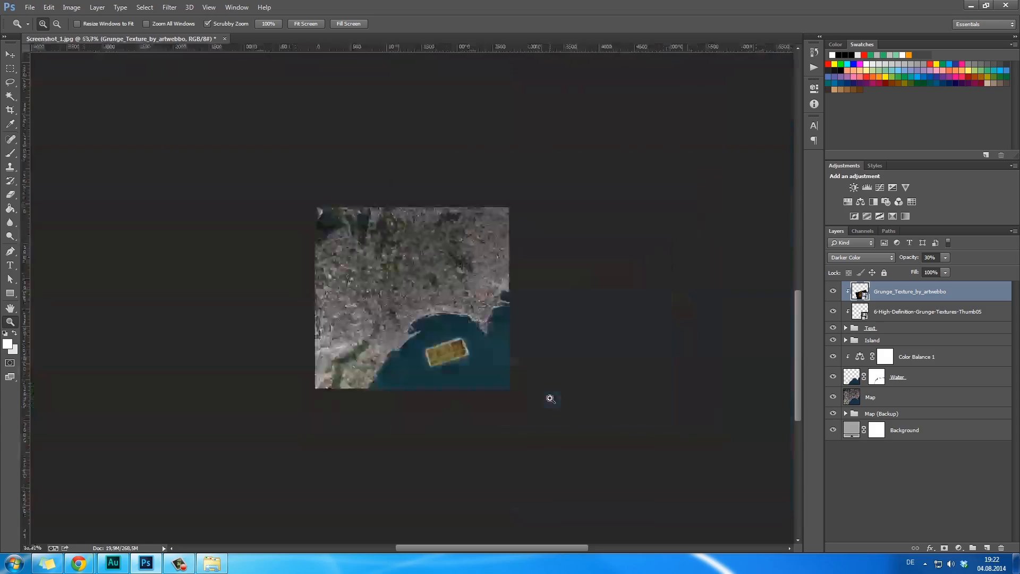
{"action": "left_click_drag", "start_coordinate": [535, 392], "coordinate": [489, 380]}
{"action": "key", "text": "Return"}
{"action": "key", "text": "z"}
{"action": "left_click", "coordinate": [476, 405]}
{"action": "left_click", "coordinate": [476, 405]}
{"action": "left_click", "coordinate": [476, 405]}
{"action": "left_click", "coordinate": [476, 405]}
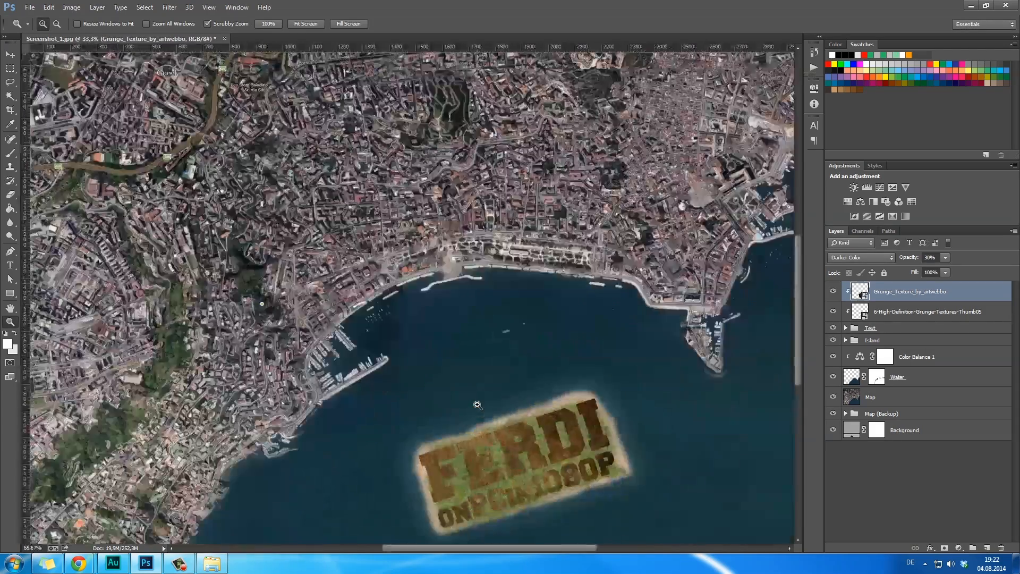
{"action": "left_click", "coordinate": [476, 406]}
Reposition the Grunge_Texture_by_artwebbo texture over the lettering and set its opacity to 36%.
{"action": "key", "text": "h"}
{"action": "key", "text": "v"}
{"action": "left_click_drag", "start_coordinate": [526, 487], "coordinate": [487, 396]}
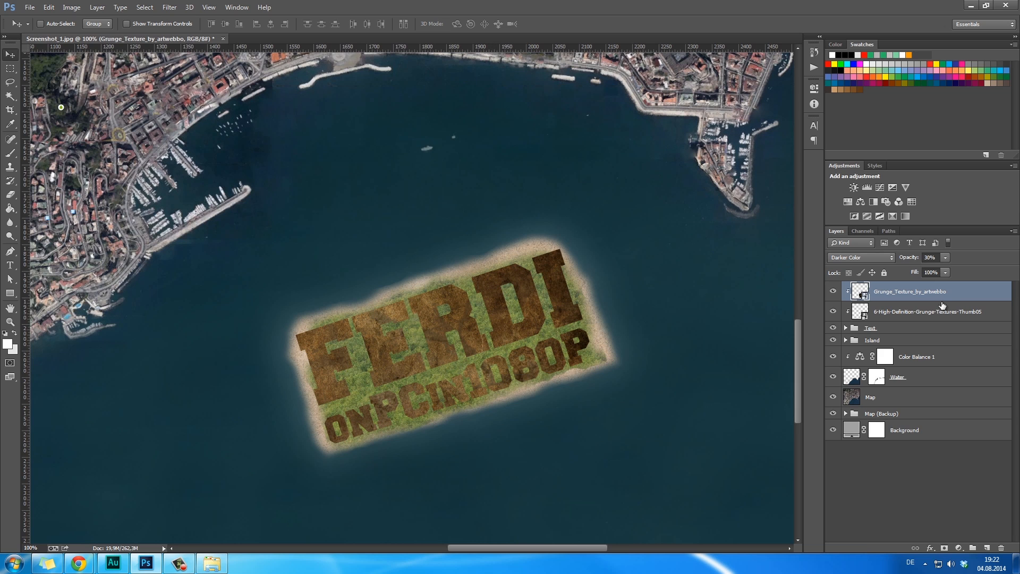
{"action": "left_click_drag", "start_coordinate": [496, 343], "coordinate": [553, 354]}
Add a Brightness/Contrast adjustment clipped to the lettering, with brightness 4 and contrast 63.
{"action": "left_click", "coordinate": [959, 548]}
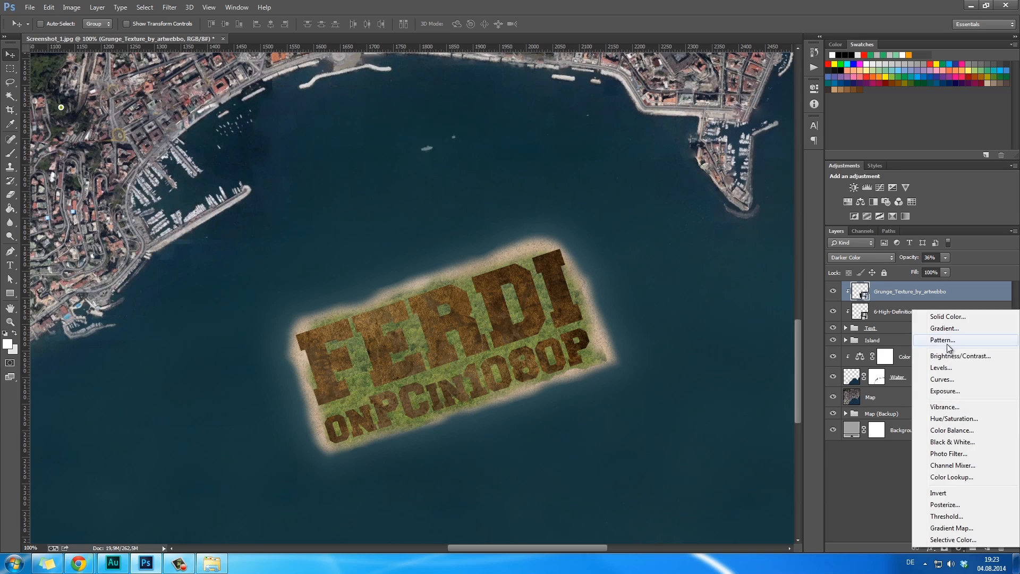
{"action": "left_click", "coordinate": [930, 353]}
{"action": "right_click", "coordinate": [927, 294]}
{"action": "left_click", "coordinate": [924, 260]}
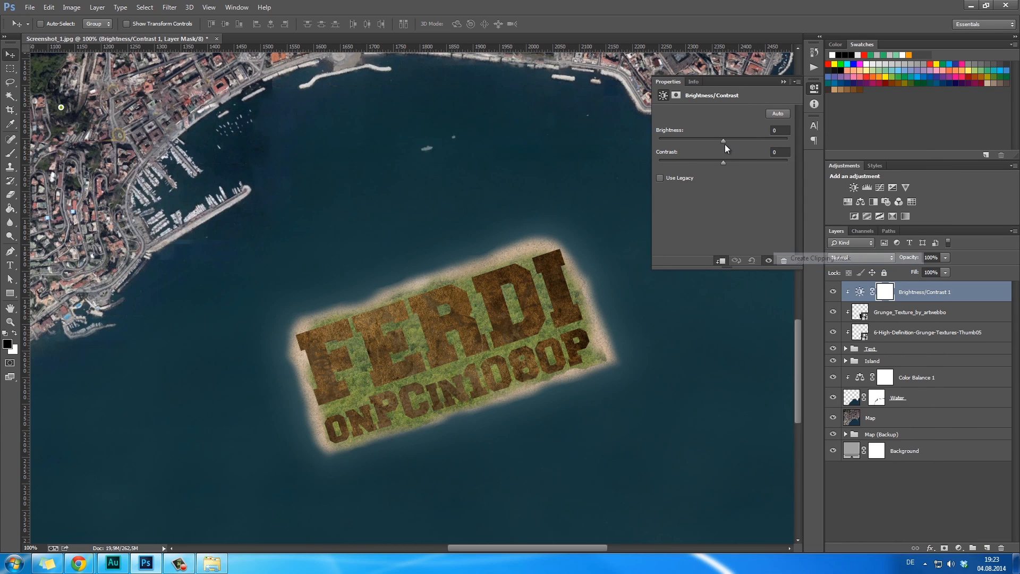
{"action": "mouse_move", "coordinate": [724, 141]}
{"action": "left_mouse_down"}
{"action": "mouse_move", "coordinate": [744, 142]}
{"action": "mouse_move", "coordinate": [715, 139]}
{"action": "mouse_move", "coordinate": [725, 158]}
{"action": "left_mouse_up"}
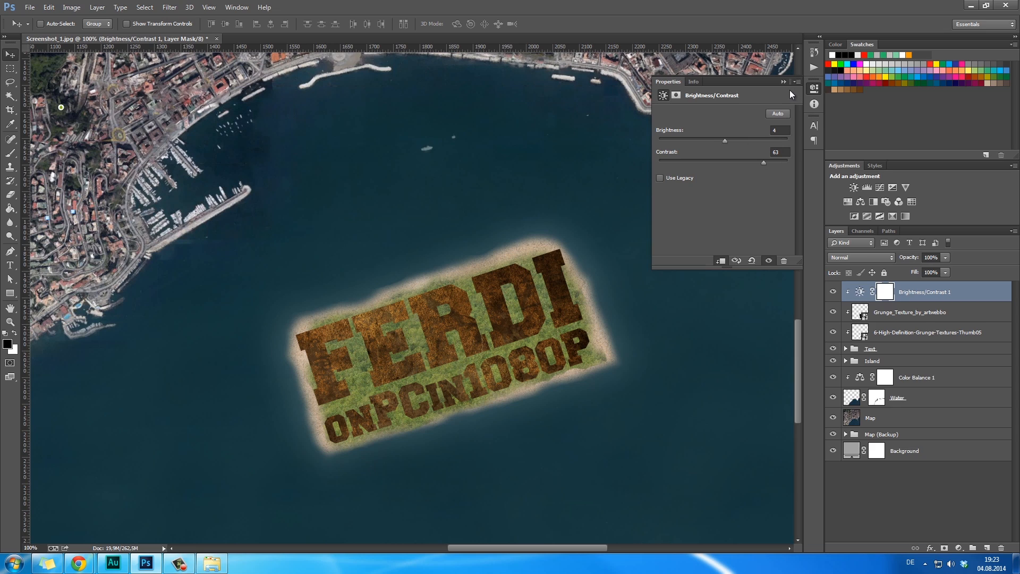
{"action": "left_click", "coordinate": [814, 87]}
Set the Brightness/Contrast adjustment layer's opacity to 46%.
{"action": "key", "text": "z"}
{"action": "left_click", "coordinate": [627, 340], "text": "alt"}
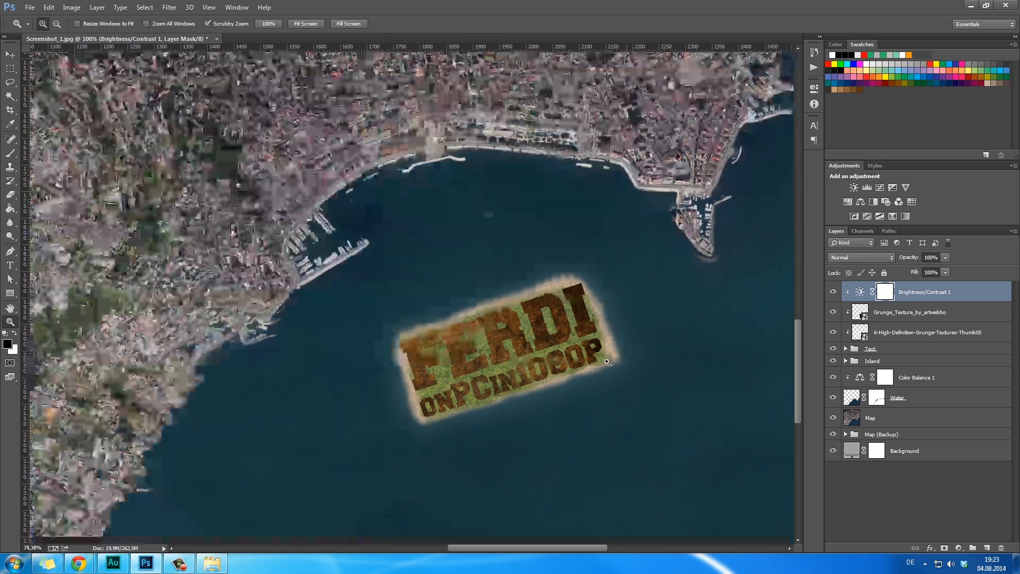
{"action": "left_click", "coordinate": [607, 342]}
{"action": "key", "text": "h"}
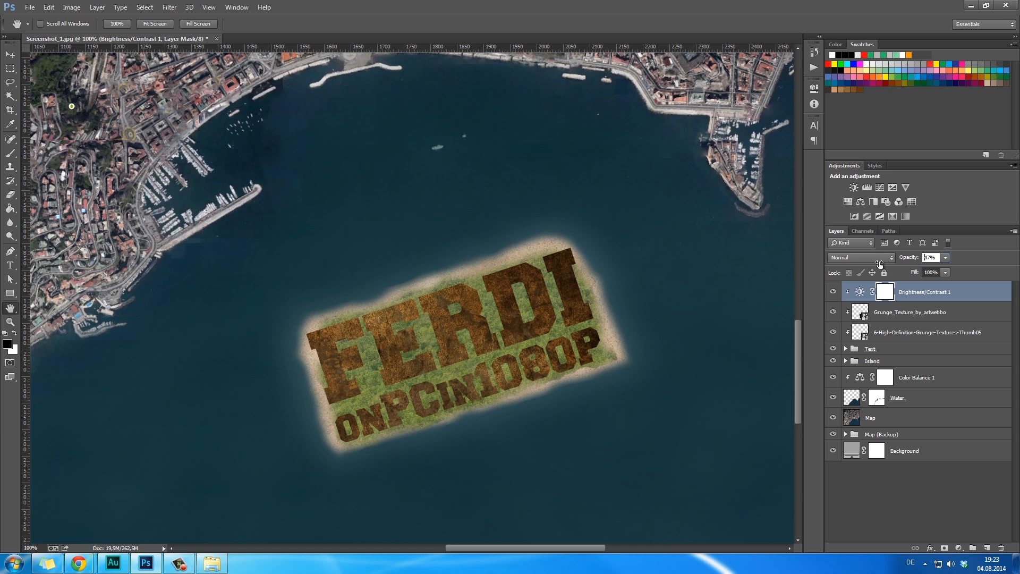
{"action": "left_click_drag", "start_coordinate": [557, 423], "coordinate": [578, 347]}
{"action": "left_click_drag", "start_coordinate": [719, 350], "coordinate": [663, 390]}
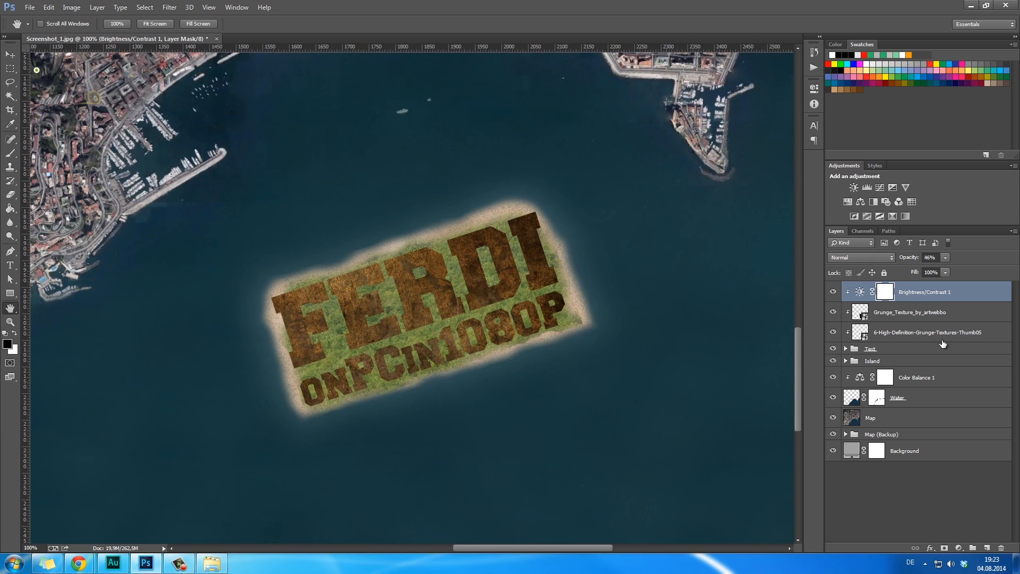
Group the Brightness/Contrast adjustment, both grunge textures and the lettering group into a new group named Text.
{"action": "left_click", "coordinate": [940, 347], "text": "shift"}
{"action": "key", "text": "ctrl+g"}
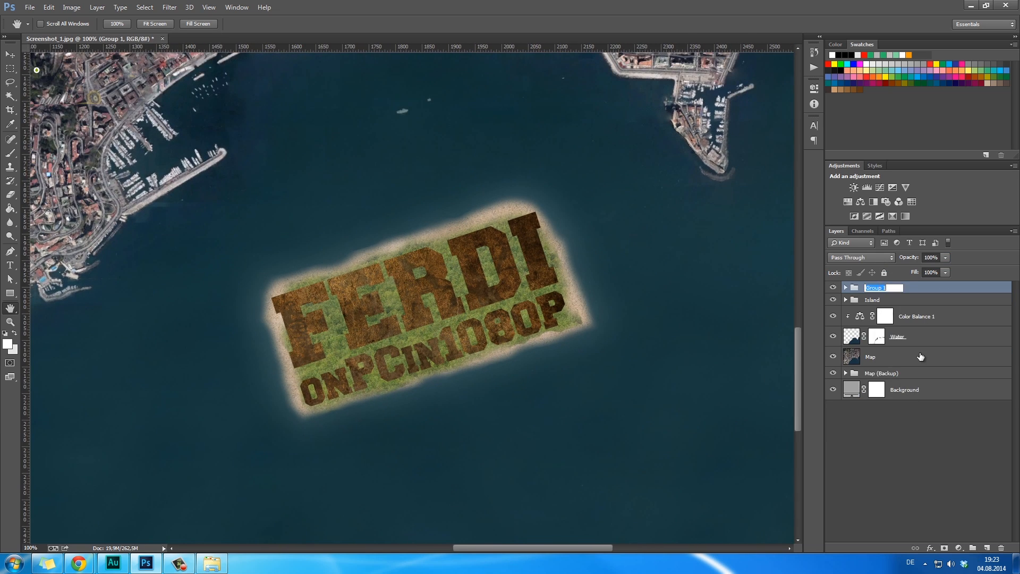
Add a black drop shadow to the new Text group with Normal blending, 0 px distance and 8% spread, and enlarge its size.
{"action": "double_click", "coordinate": [934, 296]}
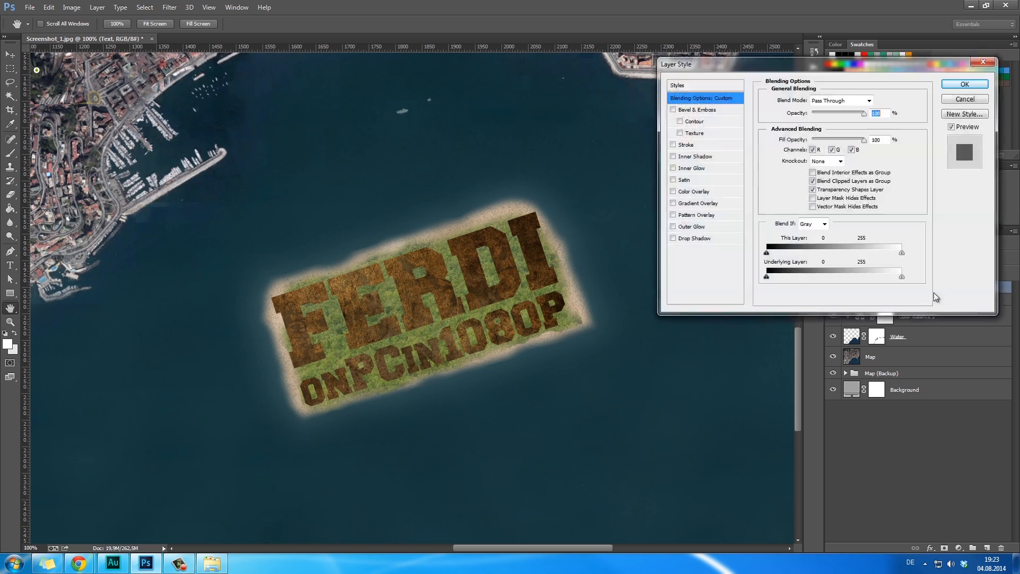
{"action": "left_click_drag", "start_coordinate": [806, 69], "coordinate": [751, 207]}
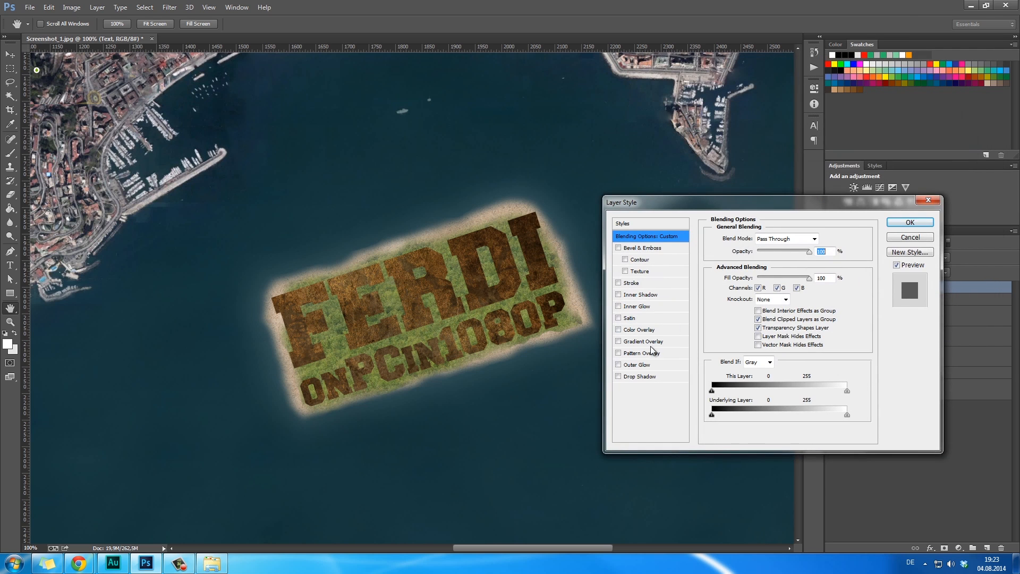
{"action": "left_click", "coordinate": [627, 376]}
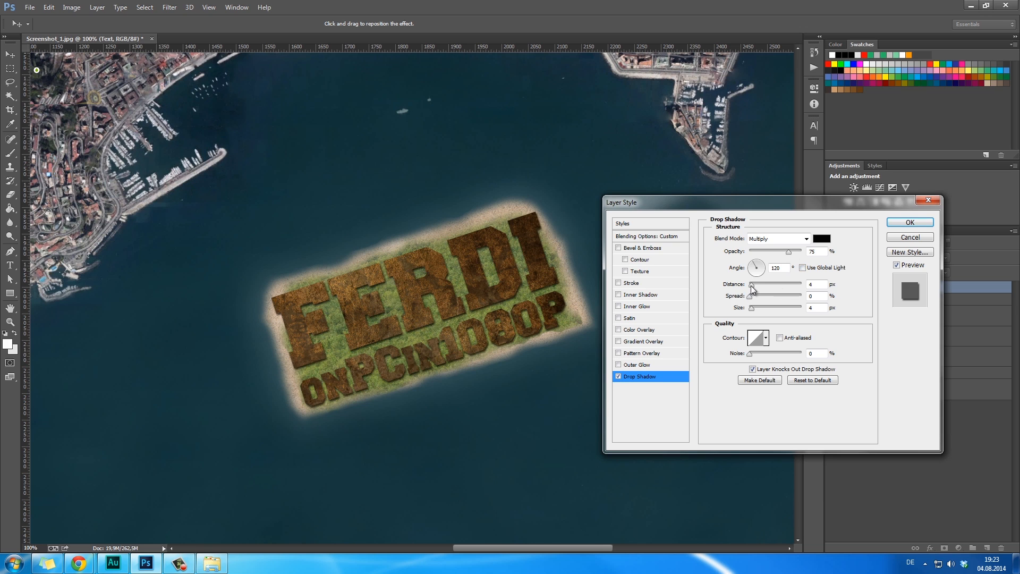
{"action": "left_click_drag", "start_coordinate": [752, 284], "coordinate": [753, 309]}
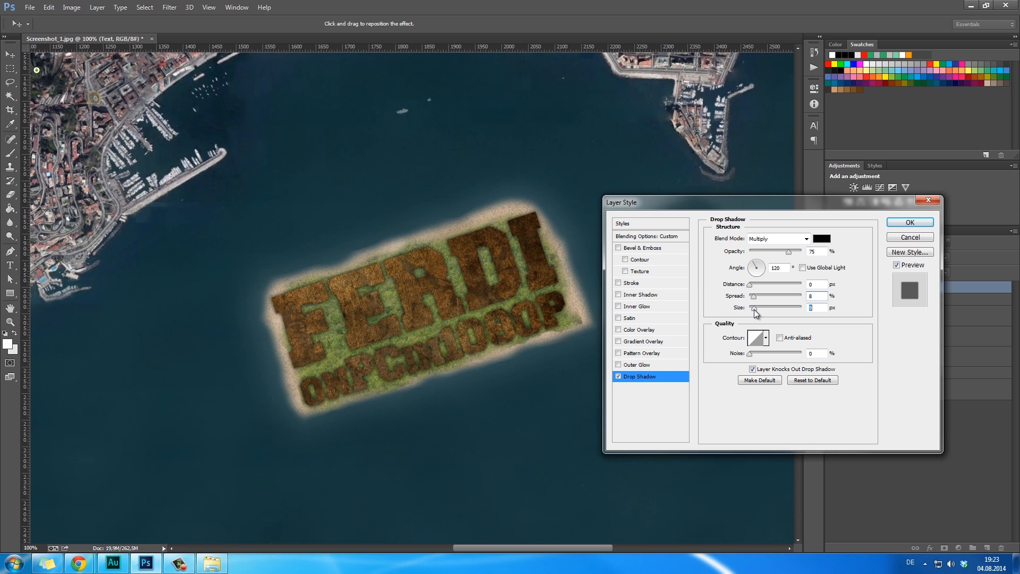
{"action": "left_click", "coordinate": [781, 243]}
{"action": "left_click", "coordinate": [778, 247]}
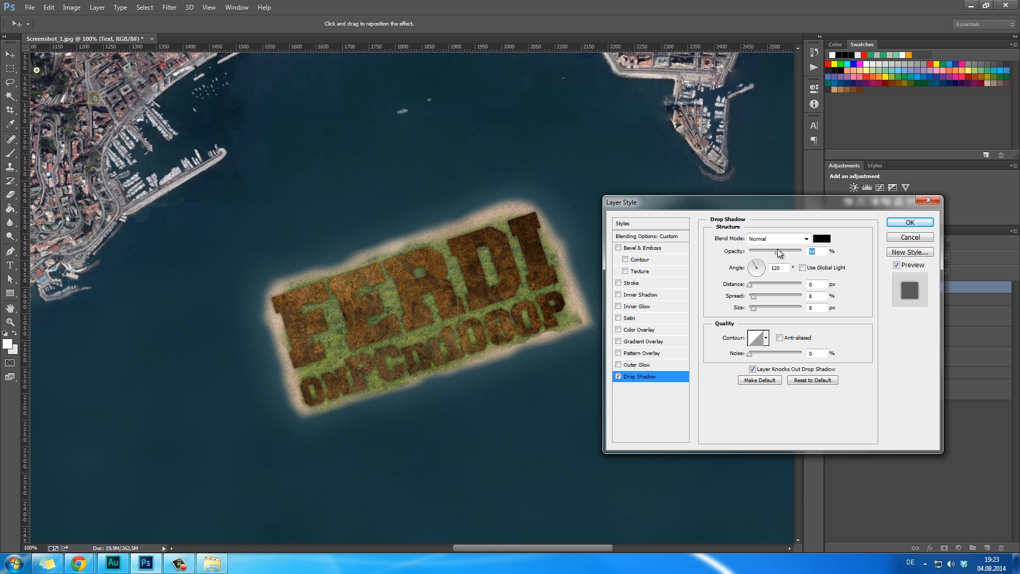
{"action": "left_click_drag", "start_coordinate": [755, 307], "coordinate": [760, 307]}
{"action": "left_click", "coordinate": [896, 224]}
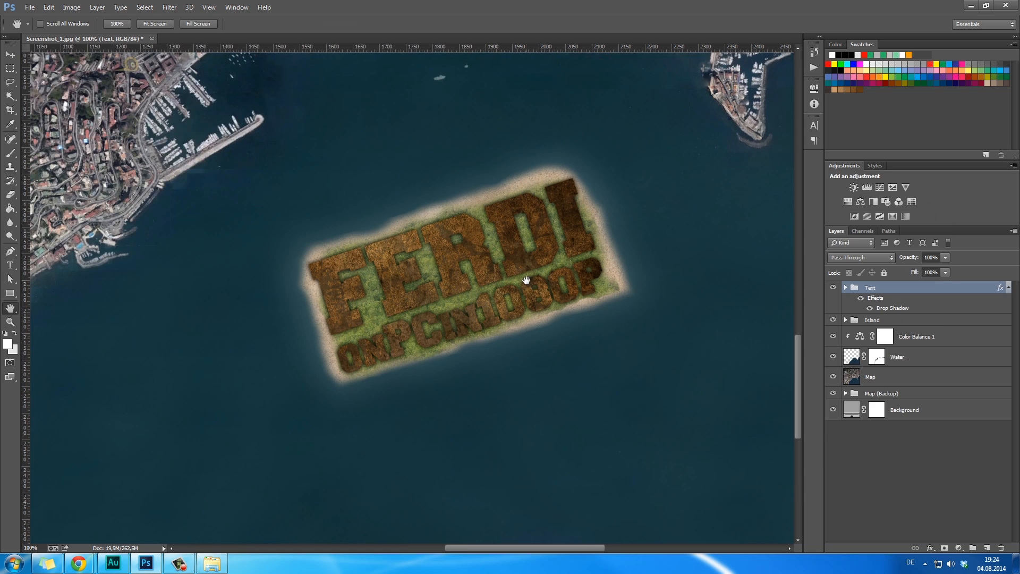
{"action": "scroll", "coordinate": [526, 280], "scroll_direction": "up", "scroll_amount": 2}
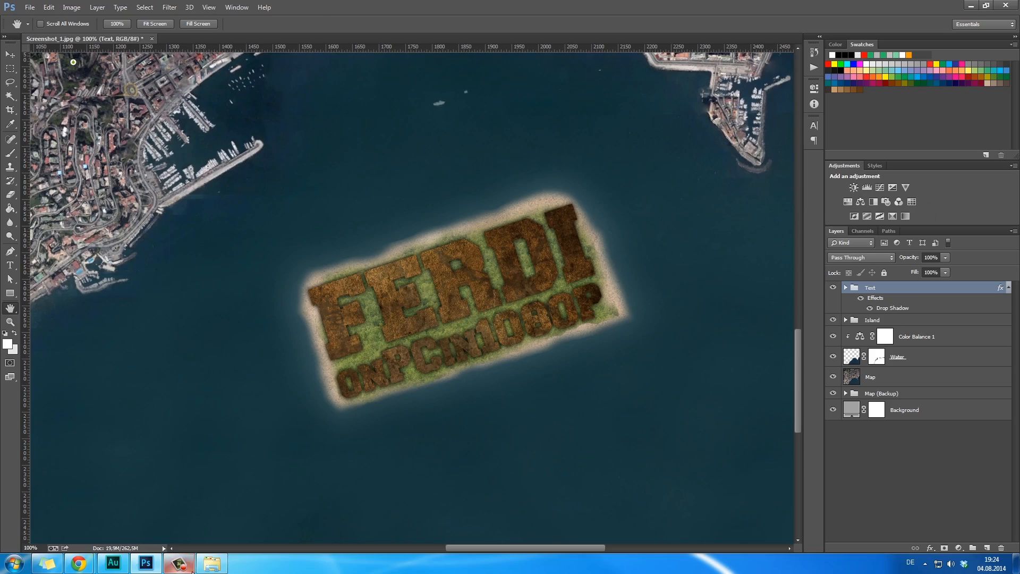
Place the Color Grunge Textures (15) image, rotate it -15° and clip it to the Text group.
{"action": "left_click", "coordinate": [211, 563]}
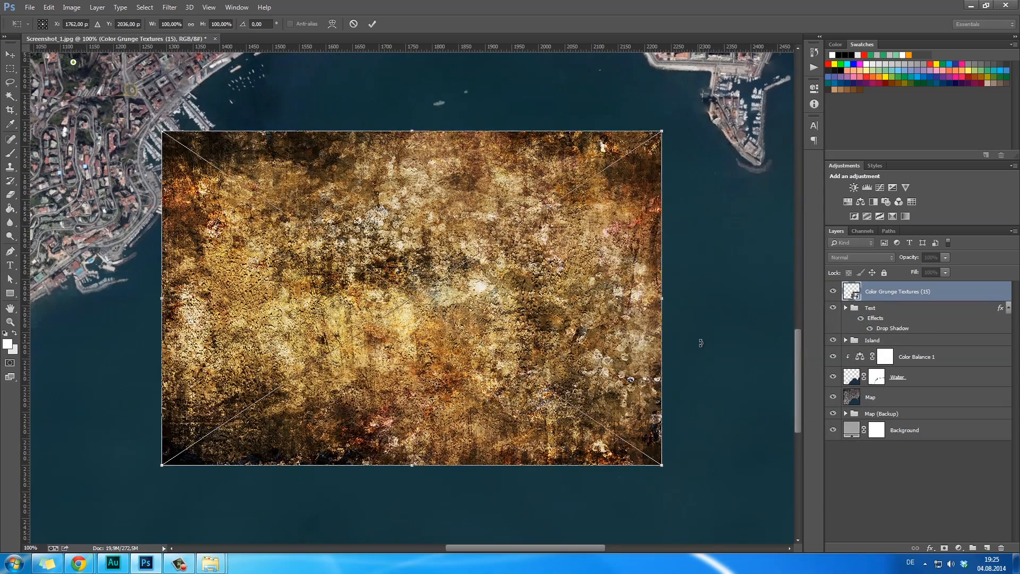
{"action": "left_click_drag", "start_coordinate": [701, 343], "coordinate": [703, 253]}
{"action": "key", "text": "Return"}
{"action": "right_click", "coordinate": [893, 292]}
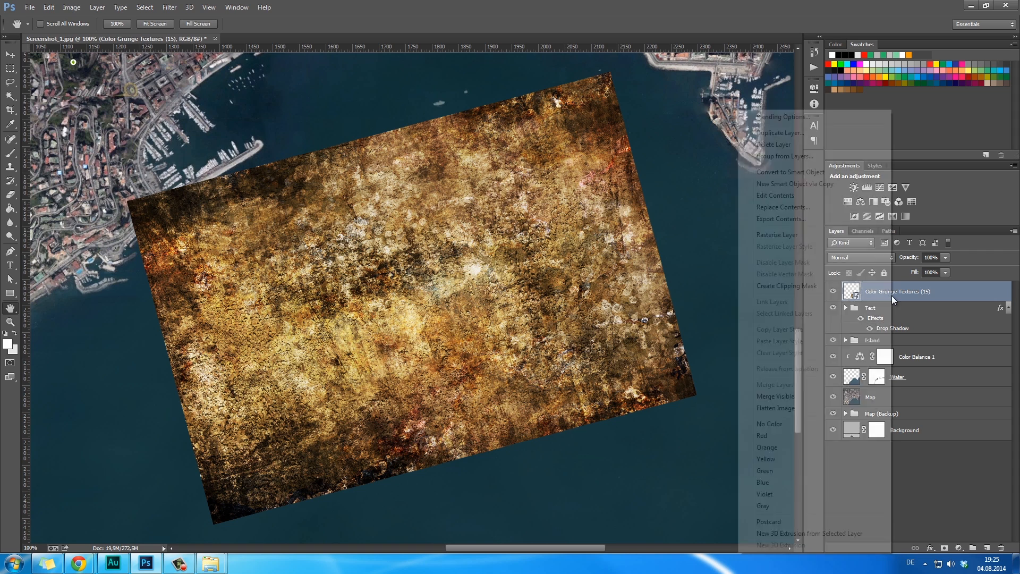
{"action": "left_click", "coordinate": [829, 285]}
Center the Color Grunge Textures (15) layer on the lettering and scale it down to fit.
{"action": "key", "text": "v"}
{"action": "left_click_drag", "start_coordinate": [535, 333], "coordinate": [535, 328]}
{"action": "key", "text": "ctrl+t"}
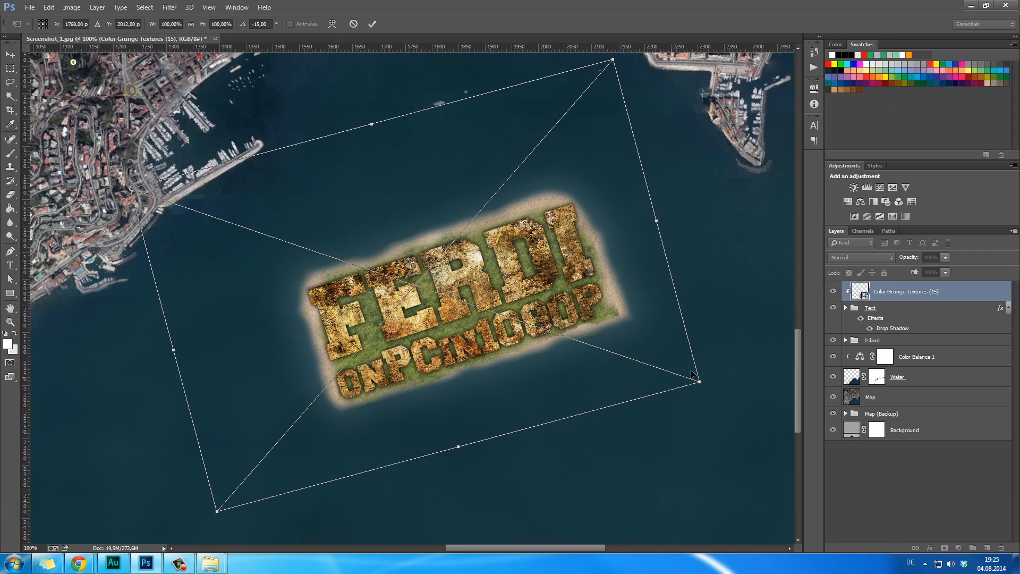
{"action": "left_click_drag", "start_coordinate": [696, 376], "coordinate": [654, 366]}
{"action": "key", "text": "Return"}
Scale the Color Grunge Textures (15) layer and the Text group down slightly together within the grass island.
{"action": "key", "text": "h"}
{"action": "left_click_drag", "start_coordinate": [611, 410], "coordinate": [650, 427]}
{"action": "left_click", "coordinate": [923, 309], "text": "shift"}
{"action": "key", "text": "ctrl+t"}
{"action": "left_click_drag", "start_coordinate": [757, 509], "coordinate": [731, 490]}
{"action": "key", "text": "z"}
{"action": "scroll", "coordinate": [453, 403], "scroll_direction": "down", "scroll_amount": 4}
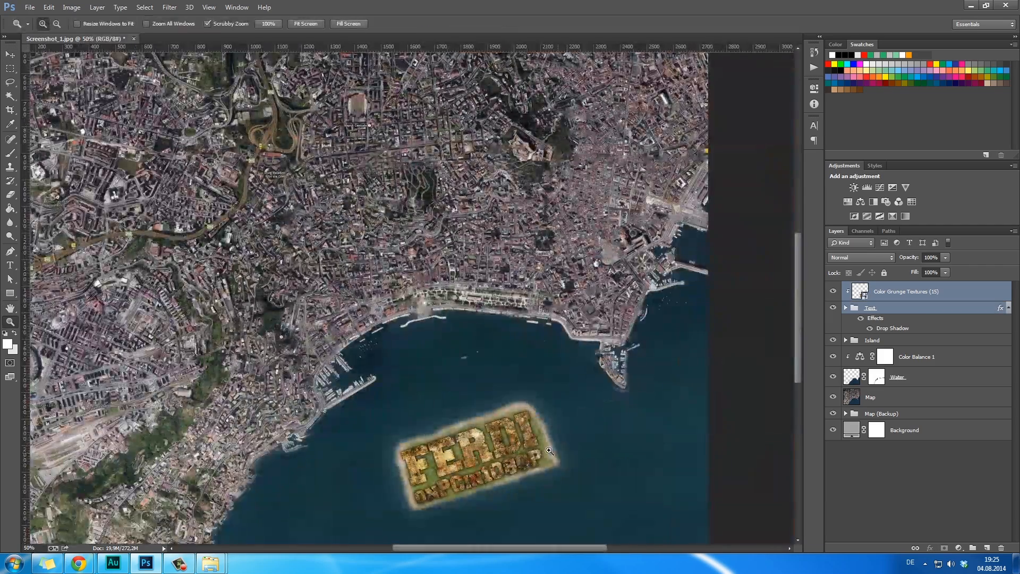
Group the color grunge texture, the Text group and the Island group into one group named Island.
{"action": "key", "text": "h"}
{"action": "left_click", "coordinate": [930, 291]}
{"action": "left_click", "coordinate": [930, 340], "text": "shift"}
{"action": "key", "text": "ctrl+g"}
{"action": "double_click", "coordinate": [877, 288]}
{"action": "type", "text": "Island"}
{"action": "key", "text": "Return"}
Add a Color Balance adjustment clipped to the Island group, with midtones at red +2, green -7 and blue +14.
{"action": "left_click", "coordinate": [959, 548]}
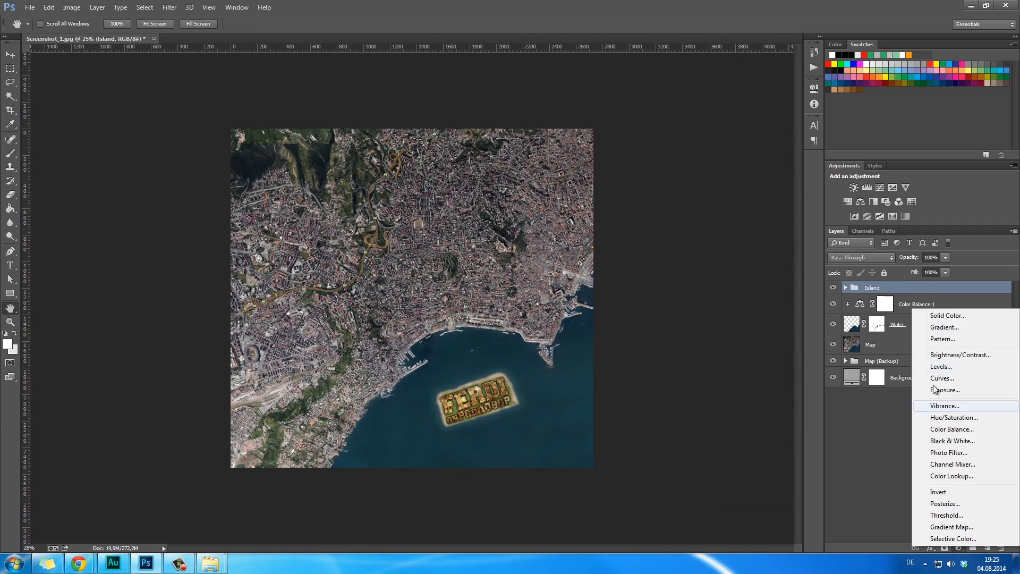
{"action": "left_click", "coordinate": [904, 436]}
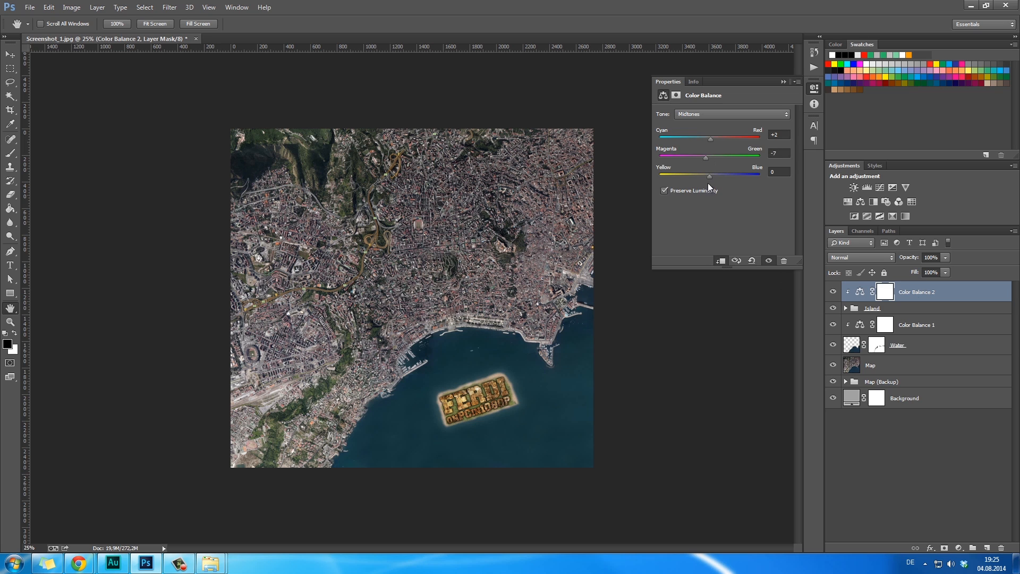
Add a Levels adjustment clipped to the Island group, with midtones at 0.85 and output black at 23.
{"action": "left_click", "coordinate": [959, 548]}
{"action": "left_click", "coordinate": [958, 371]}
{"action": "right_click", "coordinate": [922, 291]}
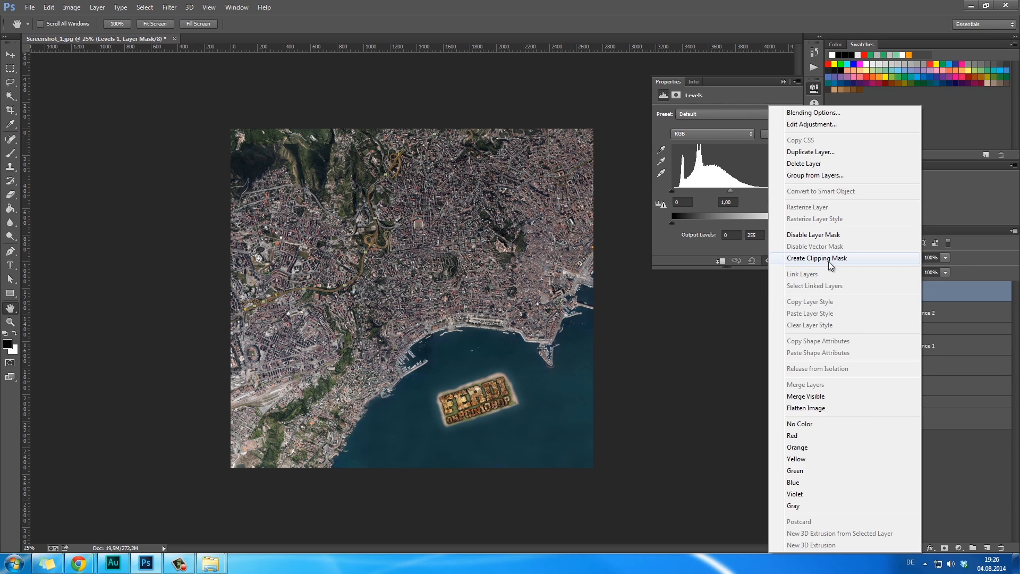
{"action": "left_click", "coordinate": [830, 261]}
{"action": "left_click_drag", "start_coordinate": [730, 190], "coordinate": [789, 192]}
{"action": "left_click_drag", "start_coordinate": [674, 192], "coordinate": [682, 222]}
Lower the opacity of the Color Balance 2 adjustment and fine-tune the output black level of Levels 1.
{"action": "key", "text": "z"}
{"action": "left_click_drag", "start_coordinate": [481, 401], "coordinate": [529, 414]}
{"action": "left_click", "coordinate": [924, 317]}
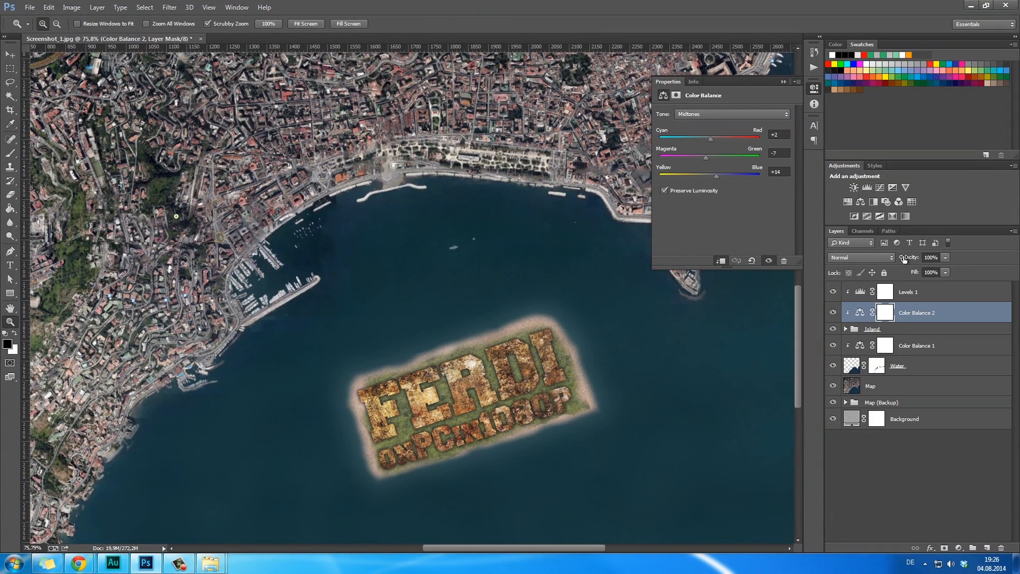
{"action": "left_click_drag", "start_coordinate": [909, 257], "coordinate": [886, 257]}
{"action": "left_click", "coordinate": [907, 293]}
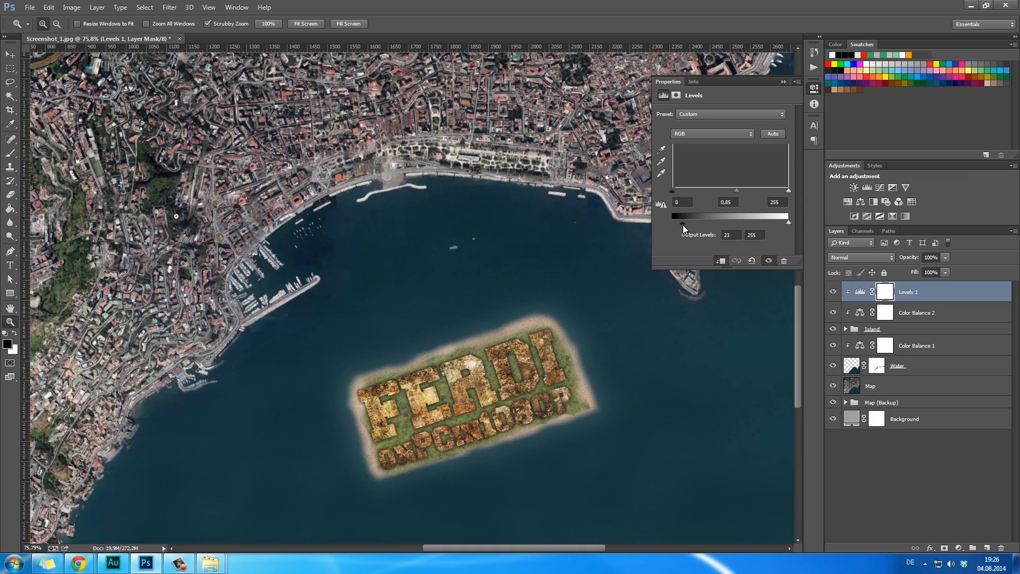
{"action": "mouse_move", "coordinate": [683, 225]}
{"action": "left_mouse_down"}
{"action": "mouse_move", "coordinate": [709, 224]}
{"action": "mouse_move", "coordinate": [683, 219]}
{"action": "left_mouse_up"}
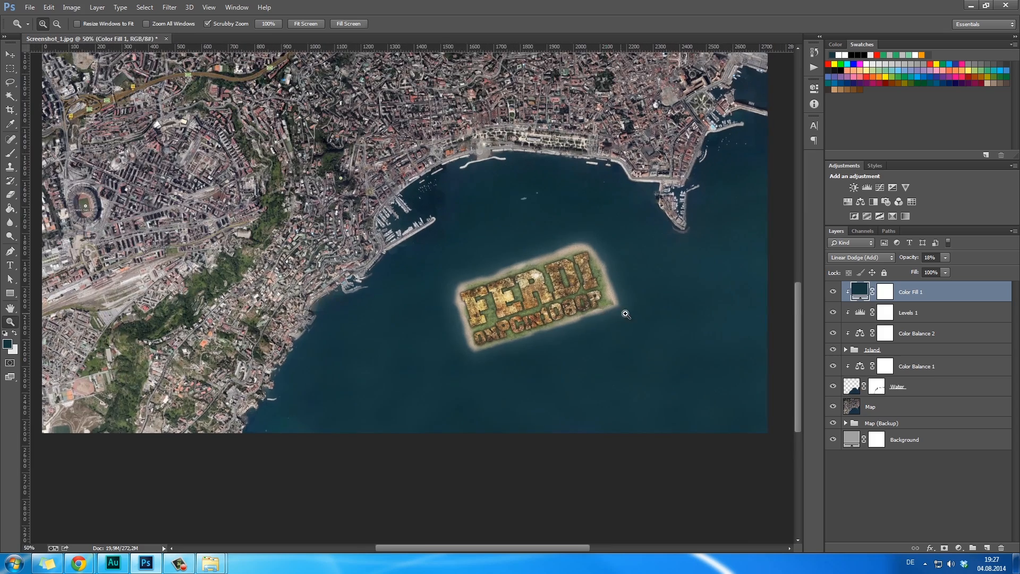
{"action": "left_click_drag", "start_coordinate": [609, 261], "coordinate": [636, 356]}
{"action": "left_click", "coordinate": [644, 361], "text": "alt"}
{"action": "left_click", "coordinate": [611, 370]}
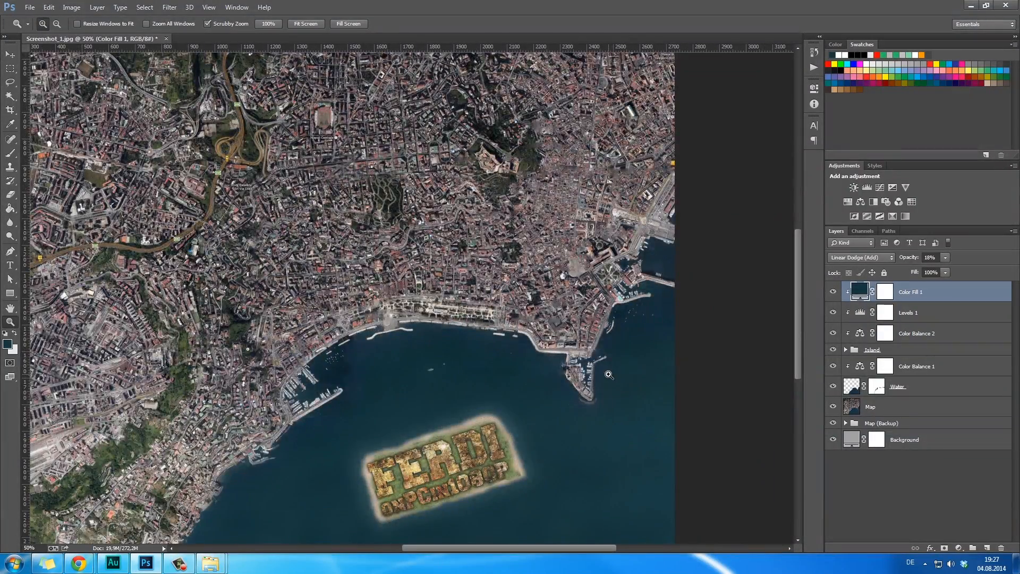
{"action": "left_click", "coordinate": [609, 374], "text": "alt"}
{"action": "left_click", "coordinate": [574, 371]}
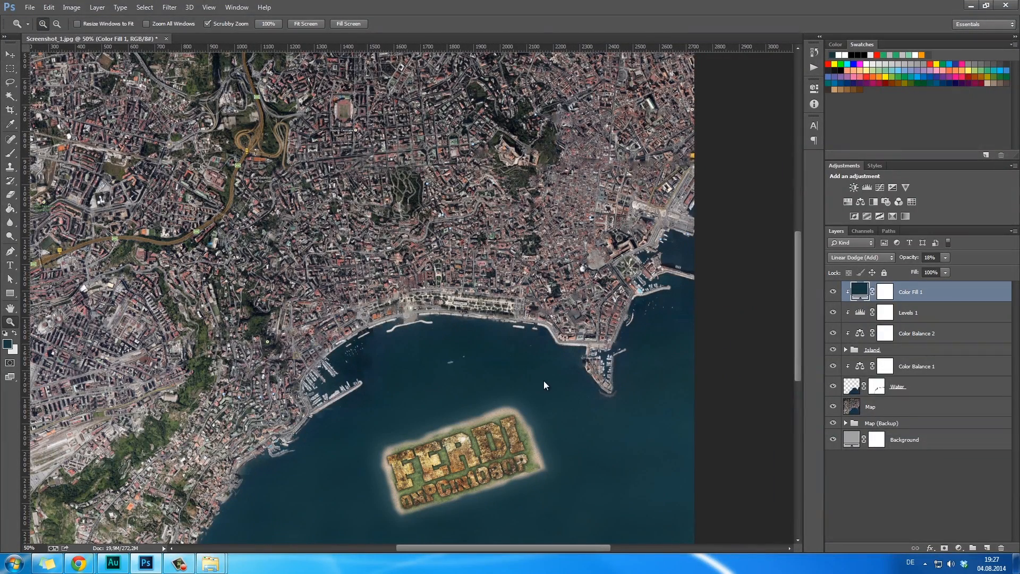
Save the layered map document as a Photoshop file named Map.psd in the Tutorial folder.
{"action": "key", "text": "ctrl+shift+s"}
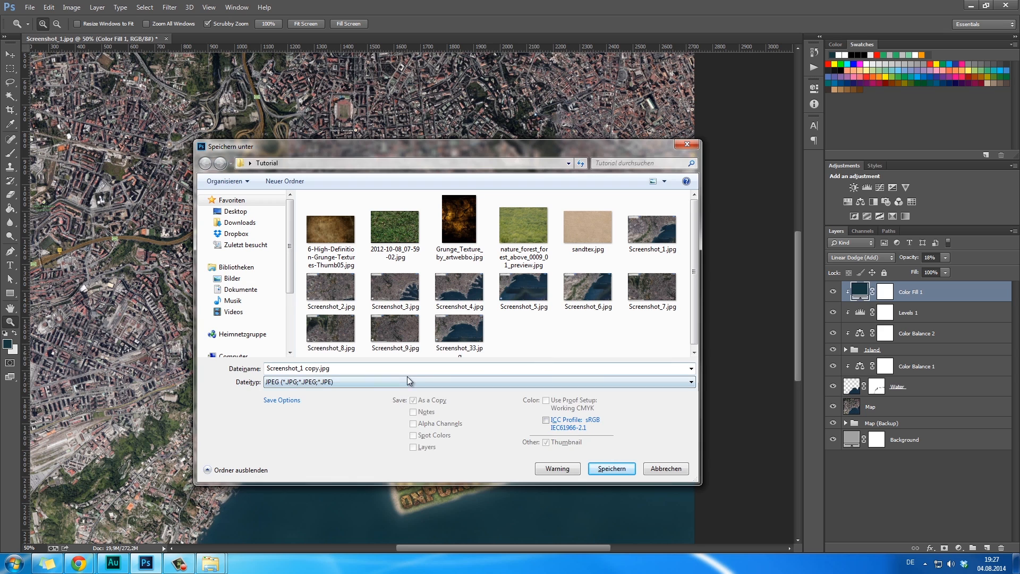
{"action": "left_click", "coordinate": [407, 382]}
{"action": "left_click", "coordinate": [390, 394]}
{"action": "left_click", "coordinate": [331, 223]}
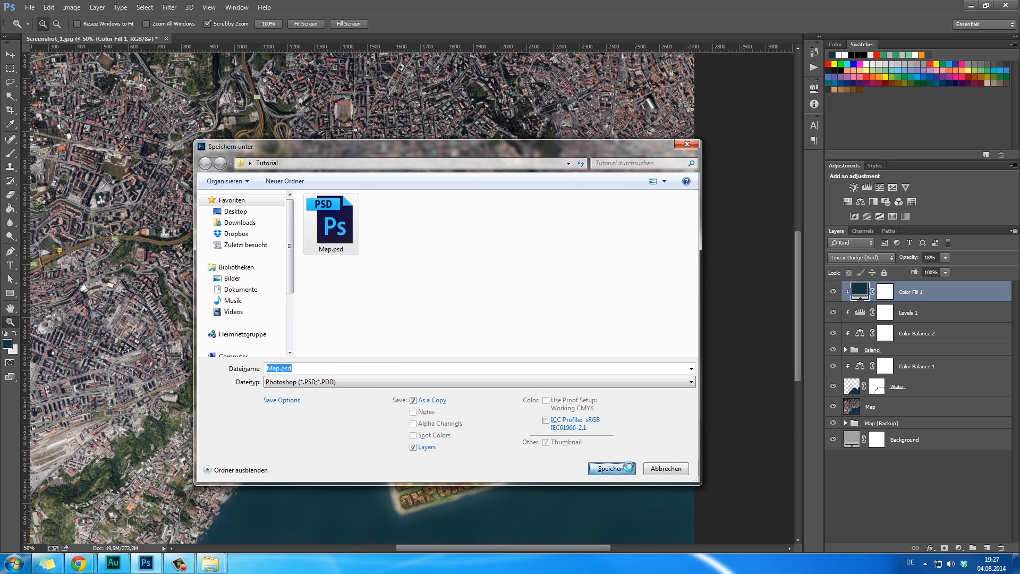
{"action": "left_click", "coordinate": [612, 467]}
{"action": "left_click", "coordinate": [541, 285]}
{"action": "left_click", "coordinate": [627, 174]}
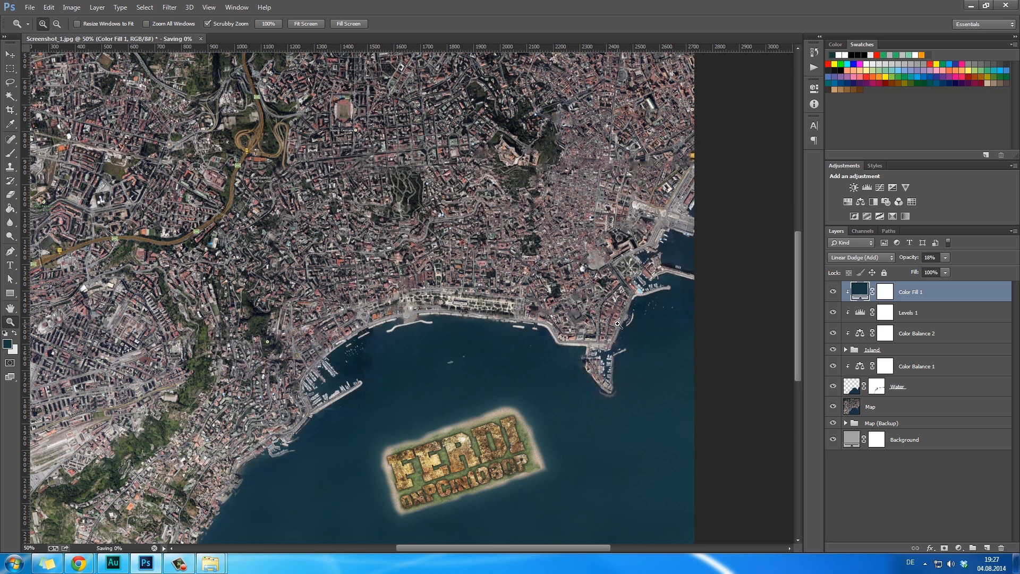
{"action": "key", "text": "h"}
{"action": "left_click_drag", "start_coordinate": [449, 408], "coordinate": [477, 340]}
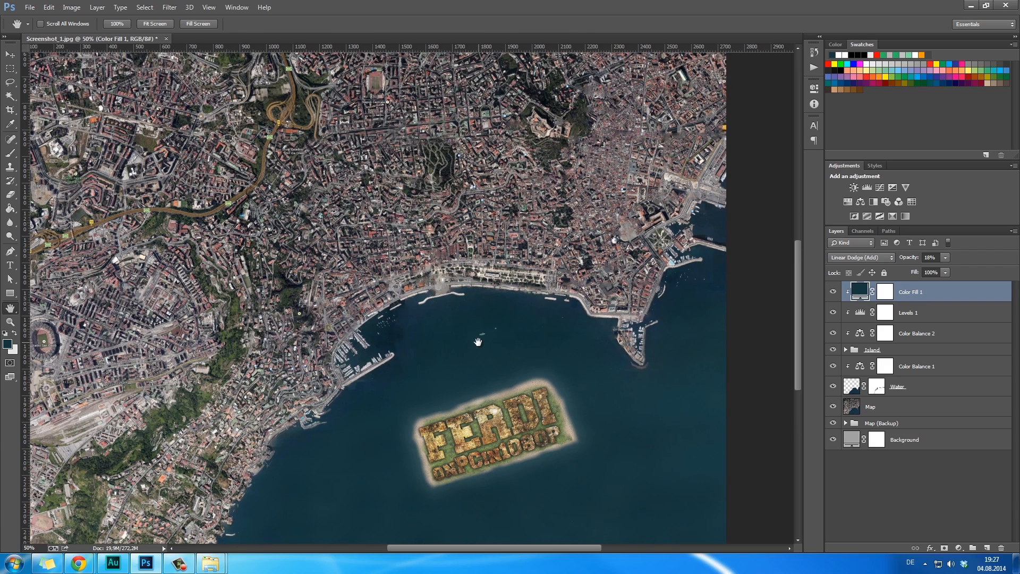
Launch Adobe After Effects and dismiss the ray-traced renderer warning and the welcome screen.
{"action": "left_click", "coordinate": [14, 562]}
{"action": "left_click", "coordinate": [55, 424]}
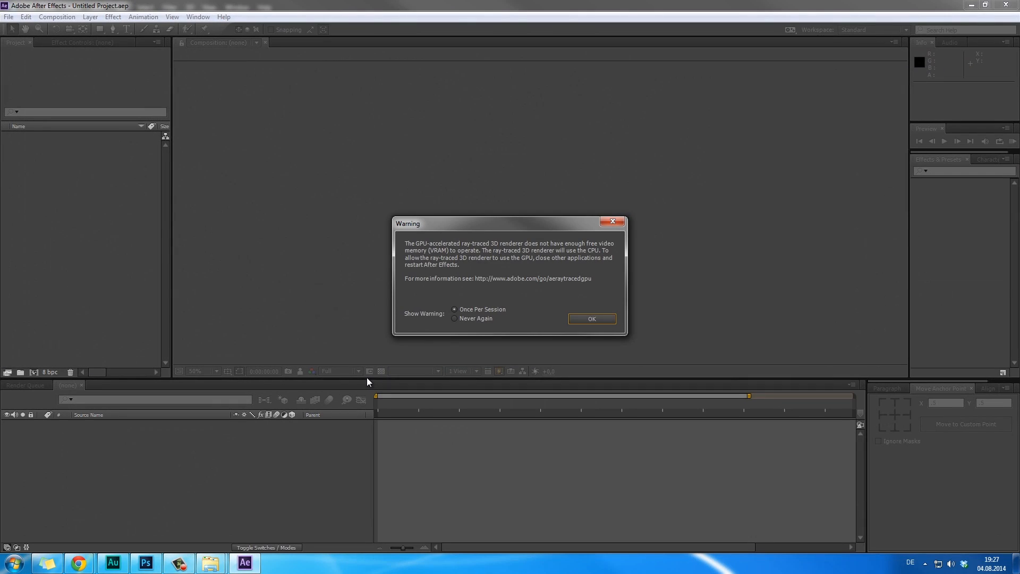
{"action": "left_click", "coordinate": [601, 322]}
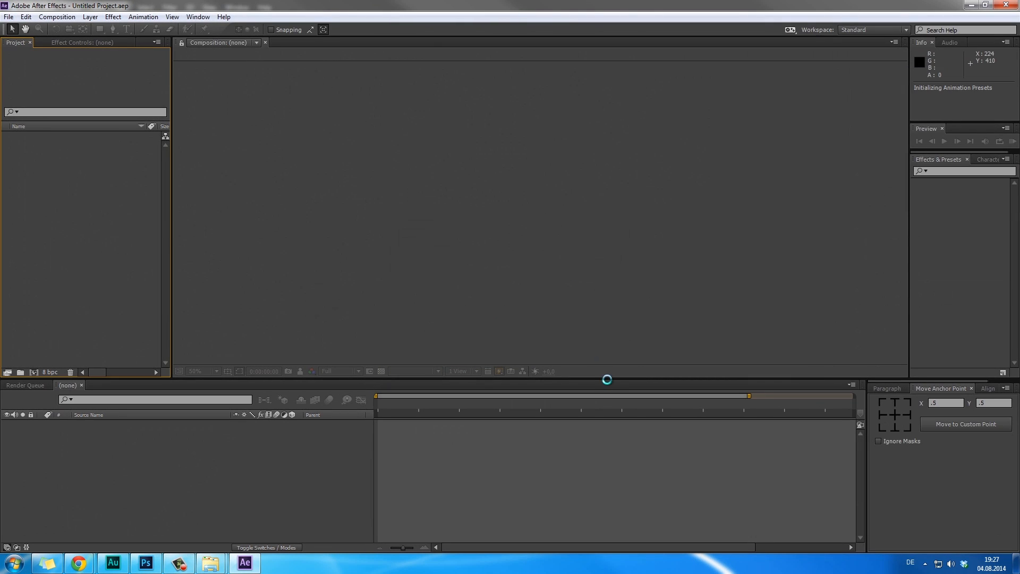
{"action": "left_click", "coordinate": [599, 321]}
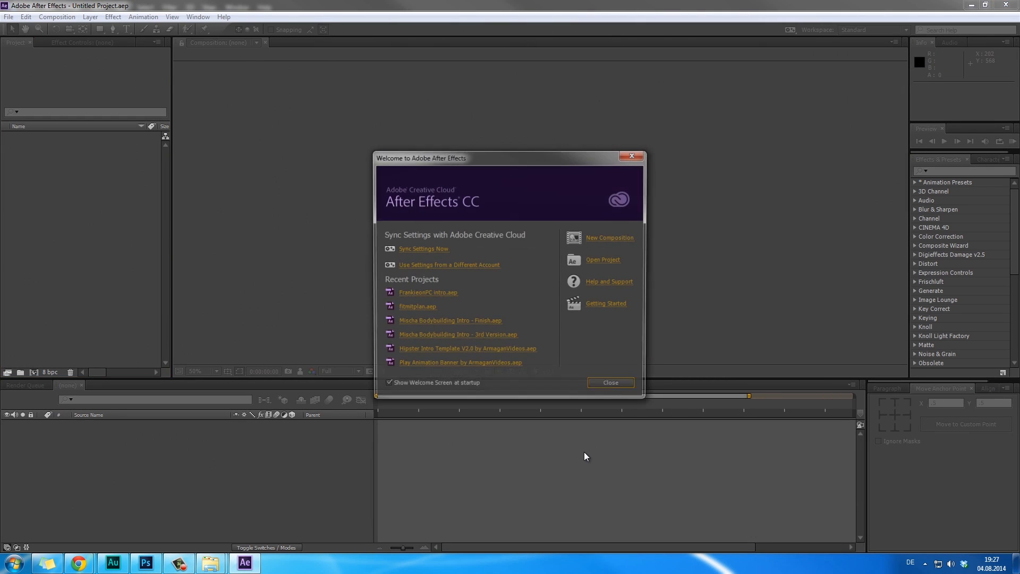
{"action": "left_click", "coordinate": [611, 386]}
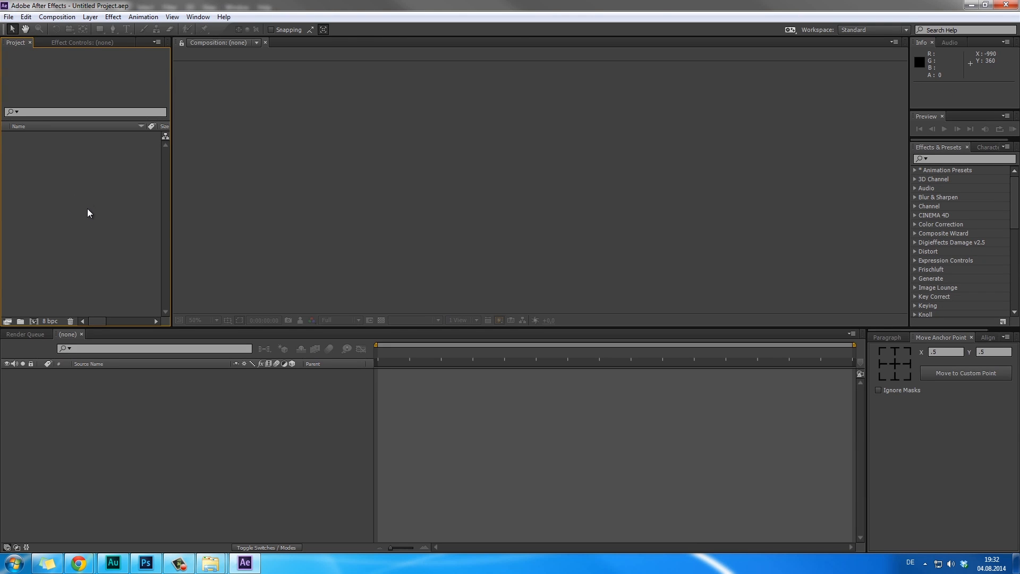
Create a new 1920 x 1080 composition named Comp 1 at 30 fps with a 15-second duration, and enlarge the composition viewer.
{"action": "left_click", "coordinate": [35, 321]}
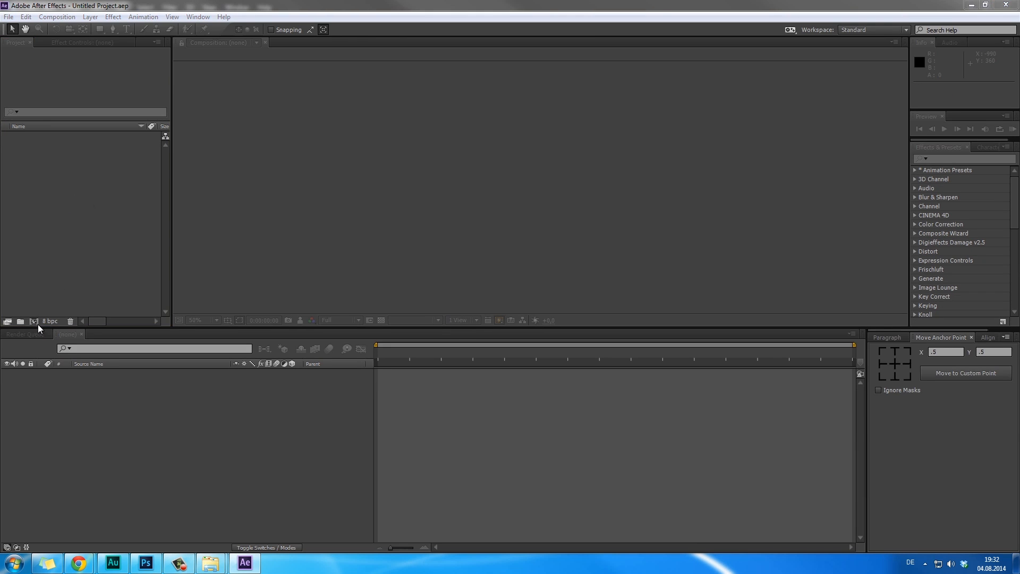
{"action": "left_click", "coordinate": [263, 190]}
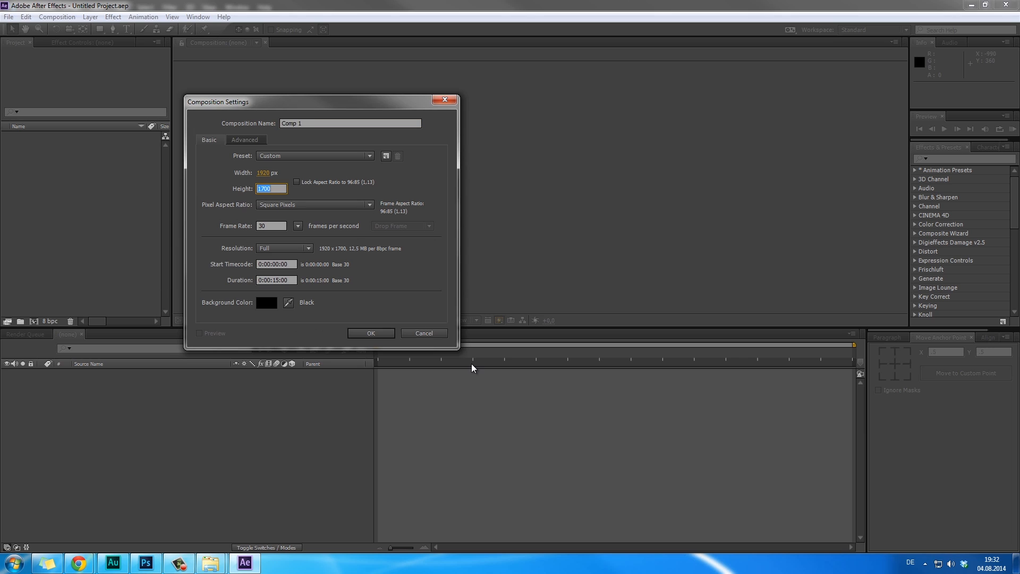
{"action": "type", "text": "9"}
{"action": "type", "text": "1"}
{"action": "key", "text": "BackSpace"}
{"action": "type", "text": "080"}
{"action": "key", "text": "Return"}
{"action": "key", "text": "period"}
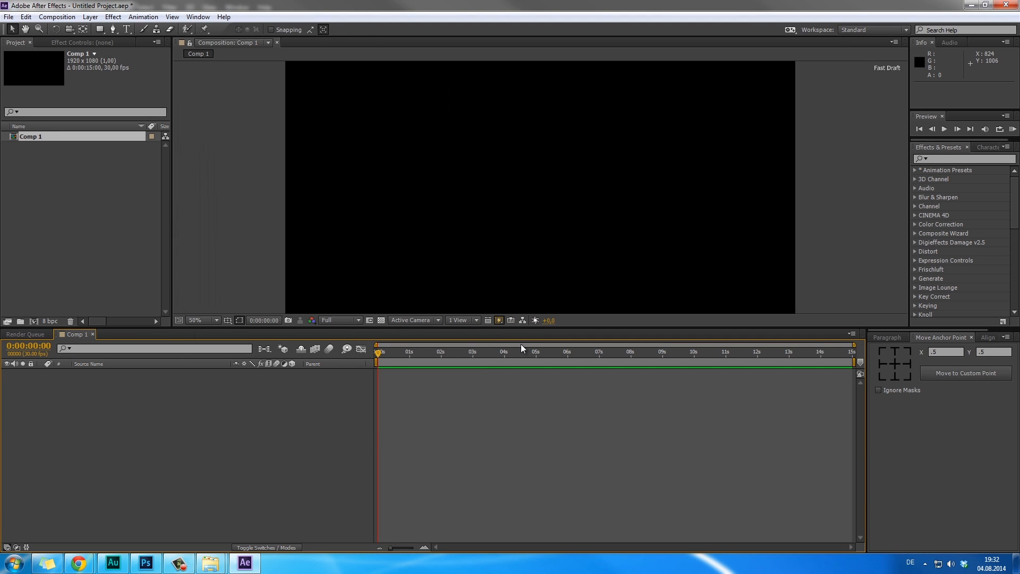
{"action": "left_click_drag", "start_coordinate": [525, 327], "coordinate": [523, 369]}
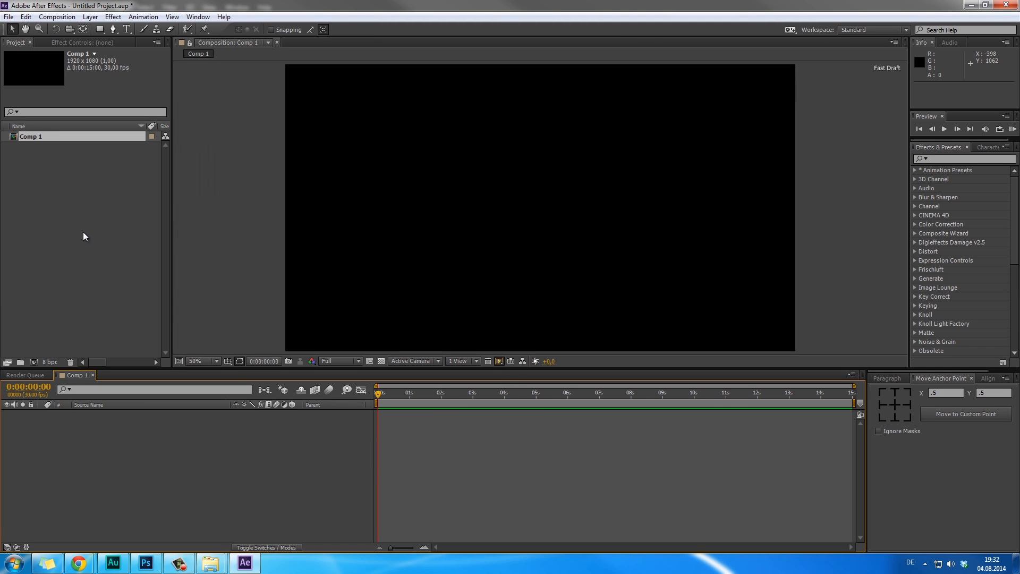
Import Map.psd as footage with merged layers and place it in Comp 1.
{"action": "double_click", "coordinate": [84, 234]}
{"action": "left_click", "coordinate": [314, 118]}
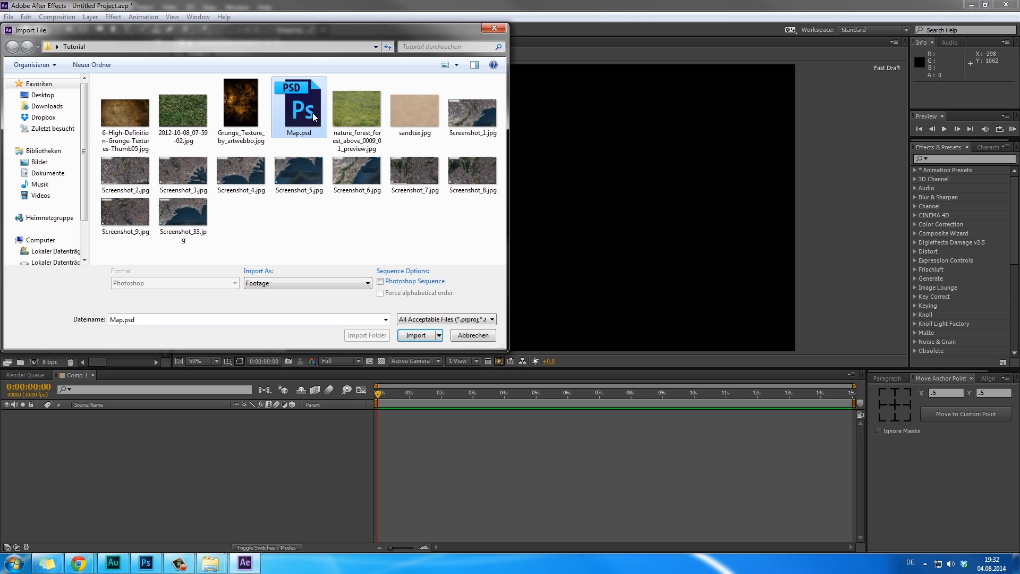
{"action": "left_click", "coordinate": [416, 335]}
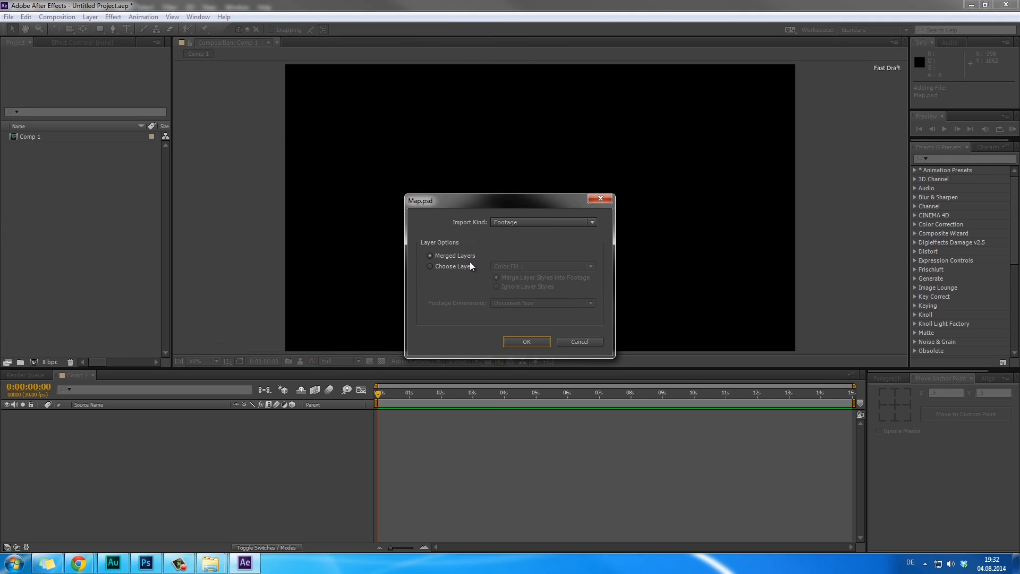
{"action": "left_click", "coordinate": [527, 342]}
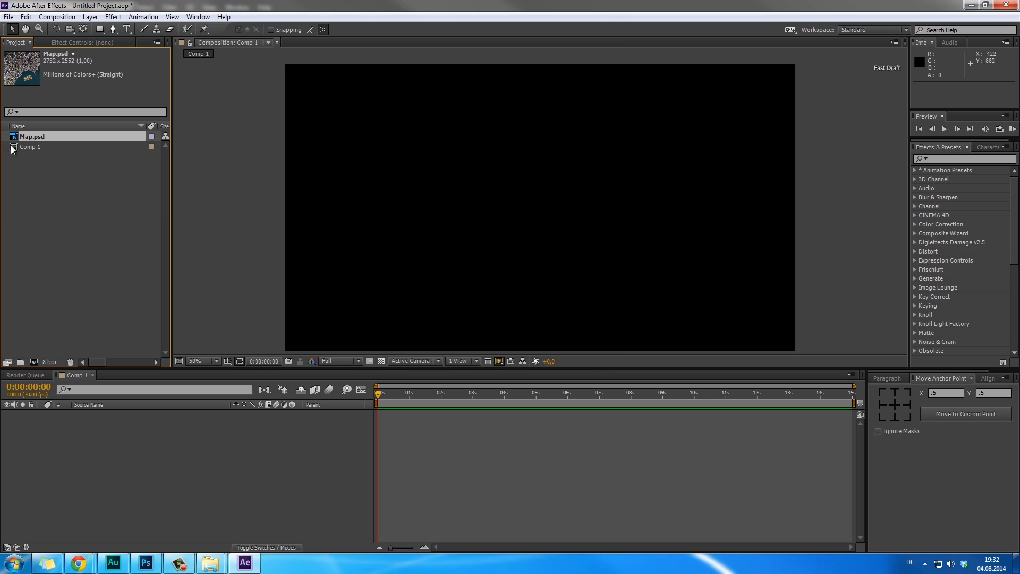
{"action": "left_click_drag", "start_coordinate": [32, 137], "coordinate": [142, 453]}
Scale the Map.psd layer down to 74%.
{"action": "scroll", "coordinate": [441, 284], "scroll_direction": "down", "scroll_amount": 1}
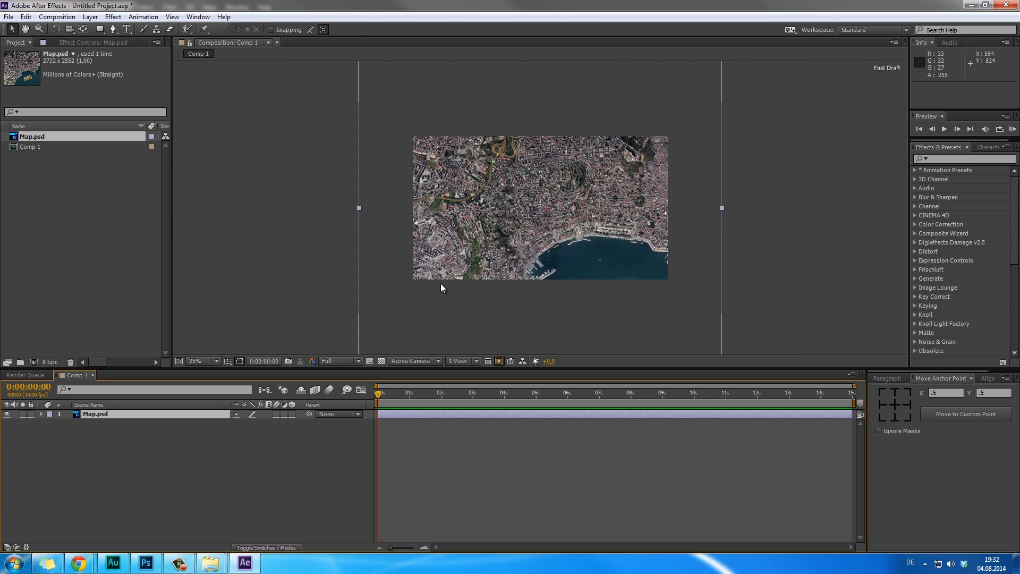
{"action": "scroll", "coordinate": [441, 284], "scroll_direction": "up", "scroll_amount": 1}
{"action": "scroll", "coordinate": [441, 284], "scroll_direction": "down", "scroll_amount": 2}
{"action": "key", "text": "s"}
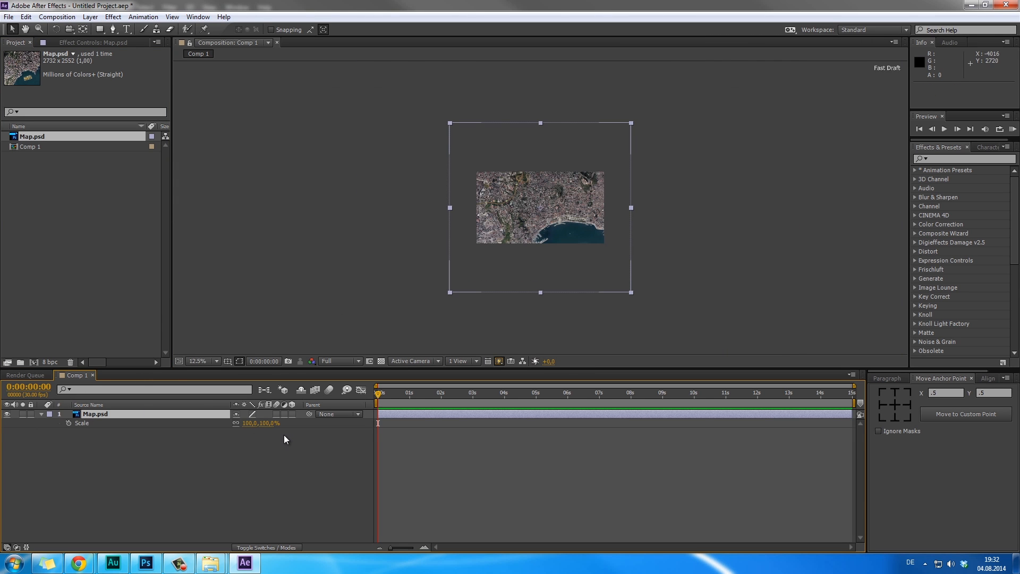
{"action": "left_click_drag", "start_coordinate": [265, 424], "coordinate": [252, 423]}
{"action": "key", "text": "period"}
Add a new camera layer named Camera to the composition.
{"action": "right_click", "coordinate": [217, 459]}
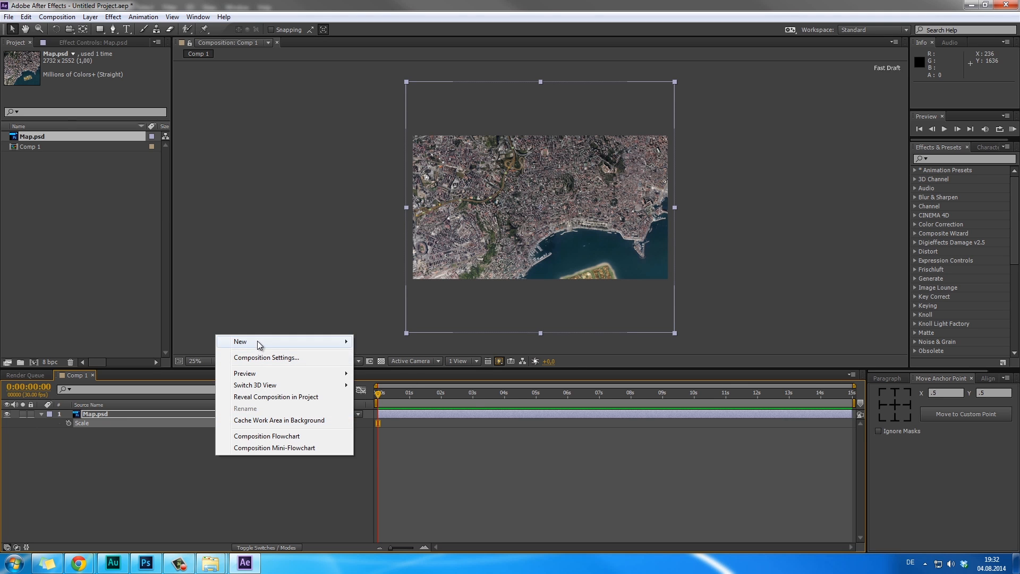
{"action": "mouse_move", "coordinate": [262, 341]}
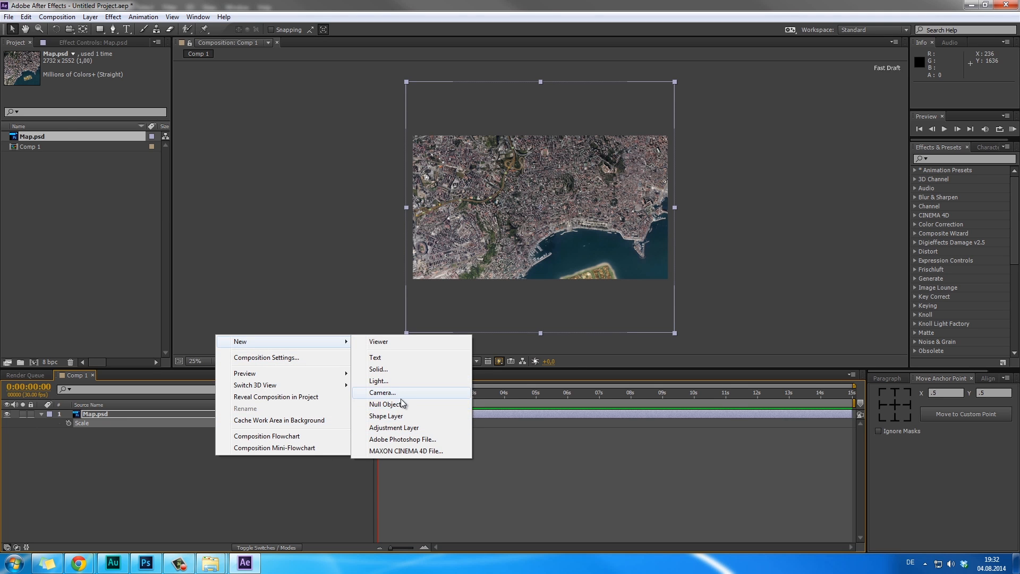
{"action": "left_click", "coordinate": [385, 392]}
{"action": "left_click", "coordinate": [646, 483]}
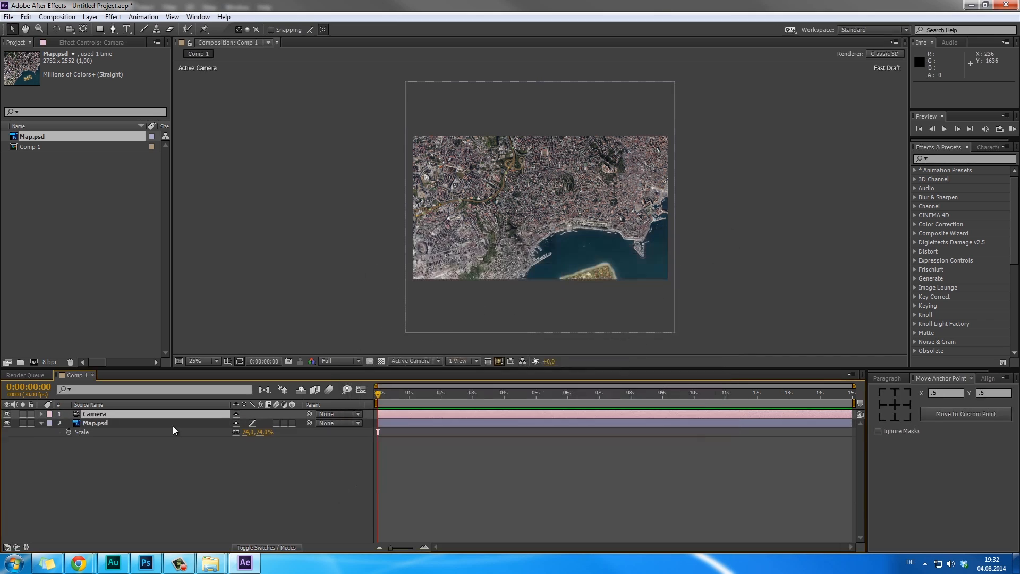
Turn Map.psd into a 3D layer and arrange it below the Camera layer.
{"action": "left_click_drag", "start_coordinate": [126, 417], "coordinate": [111, 504]}
{"action": "left_click", "coordinate": [100, 415]}
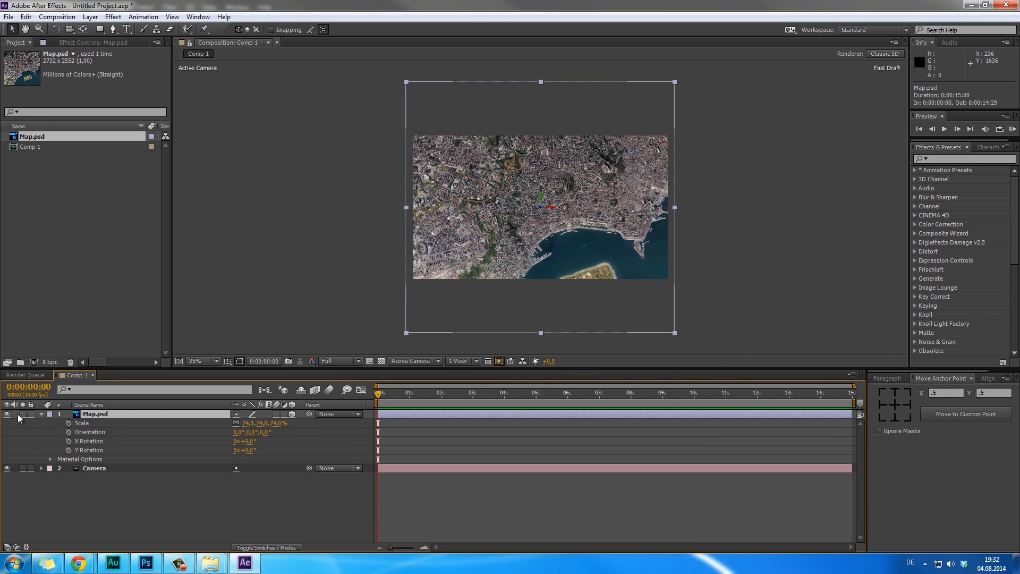
{"action": "left_click", "coordinate": [41, 414]}
{"action": "left_click_drag", "start_coordinate": [96, 414], "coordinate": [133, 432]}
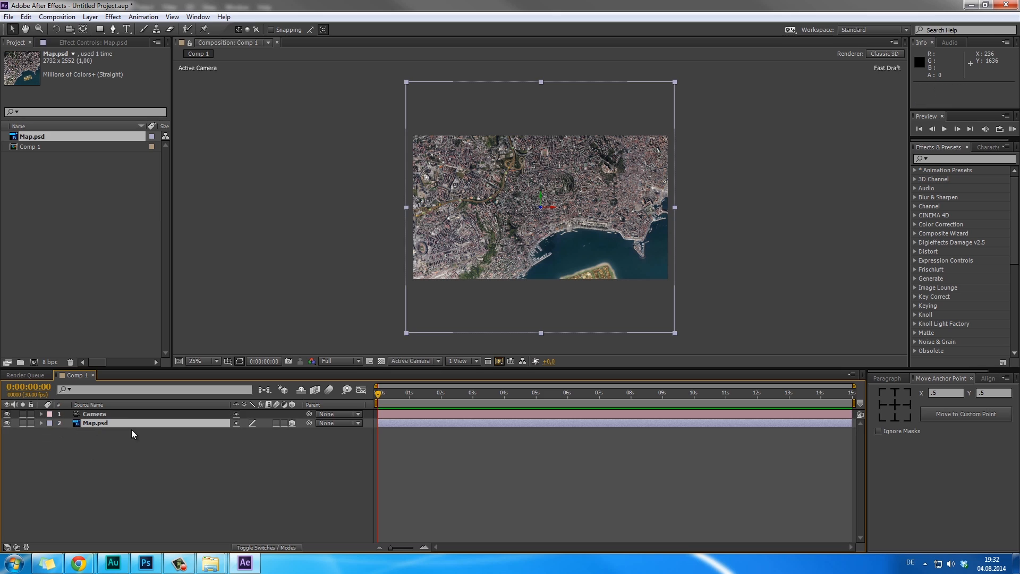
Set keyframes at 0:00:00:00 for the camera's Point of Interest and Position.
{"action": "left_click", "coordinate": [125, 414]}
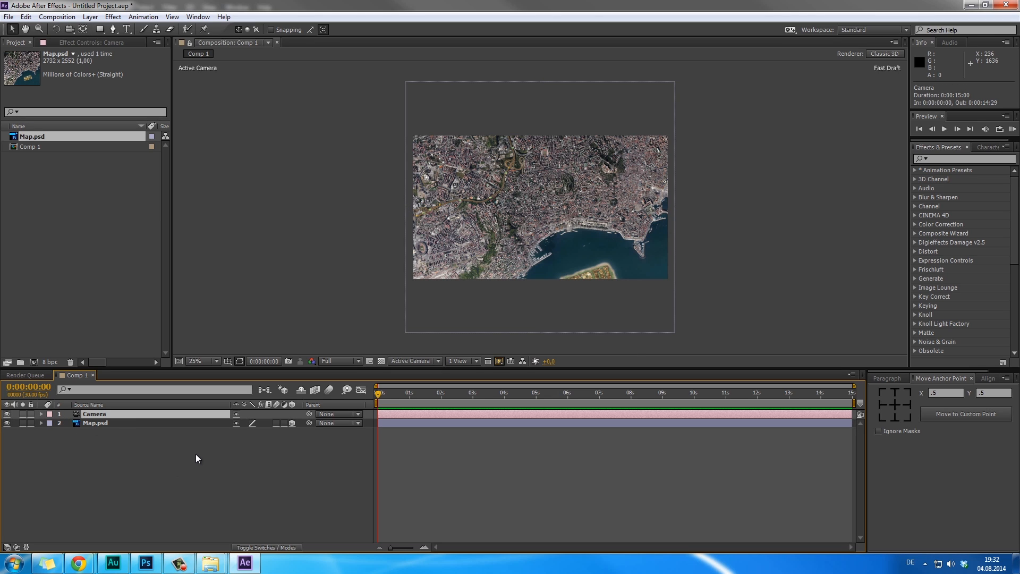
{"action": "left_click", "coordinate": [44, 416]}
{"action": "left_click", "coordinate": [42, 414]}
{"action": "left_click", "coordinate": [51, 423]}
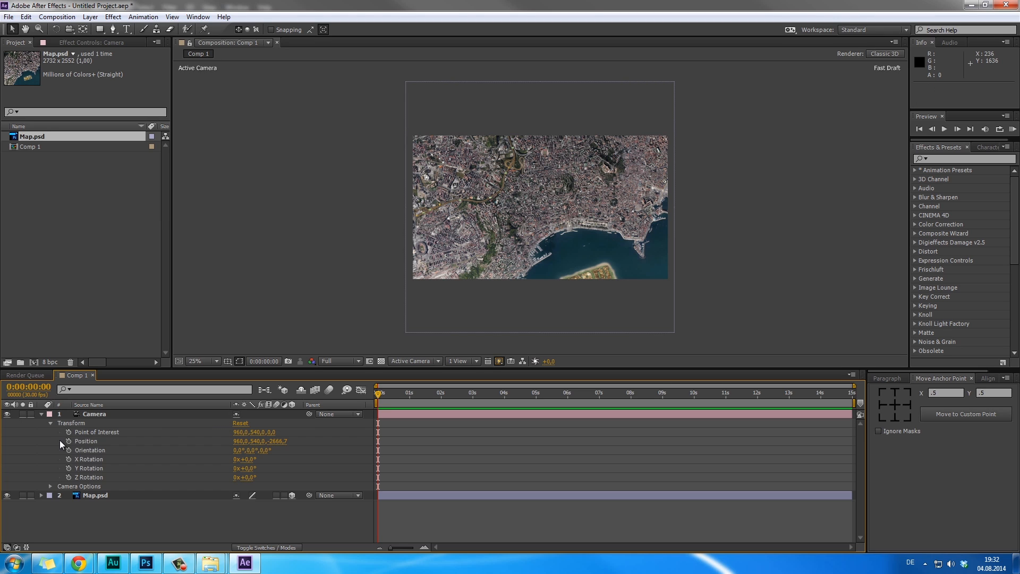
{"action": "left_click", "coordinate": [96, 432]}
{"action": "left_click", "coordinate": [69, 441]}
{"action": "left_click", "coordinate": [68, 432]}
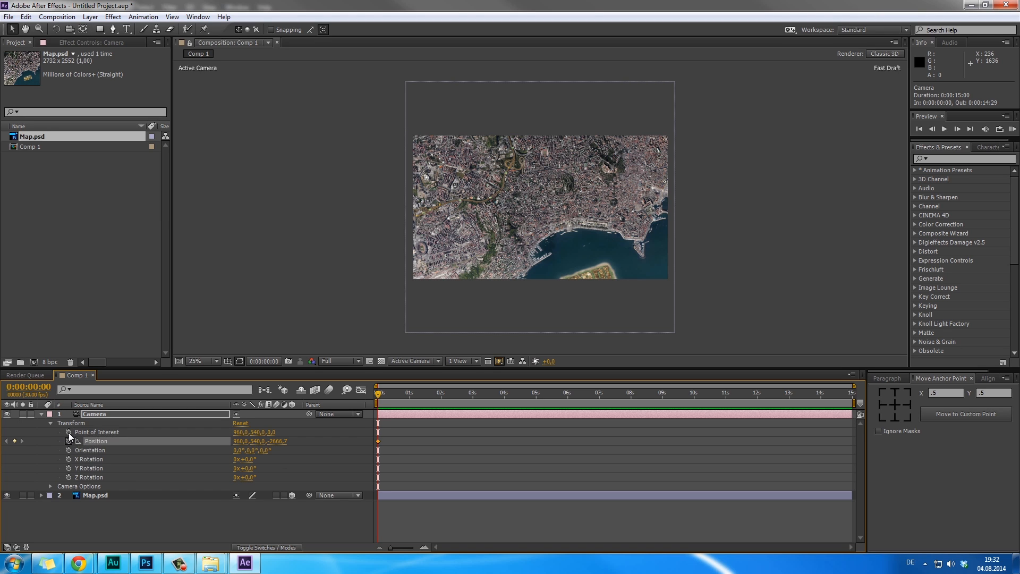
Try shifting the camera's Point of Interest, then undo the change.
{"action": "left_click_drag", "start_coordinate": [234, 435], "coordinate": [283, 479]}
{"action": "key", "text": "ctrl+z"}
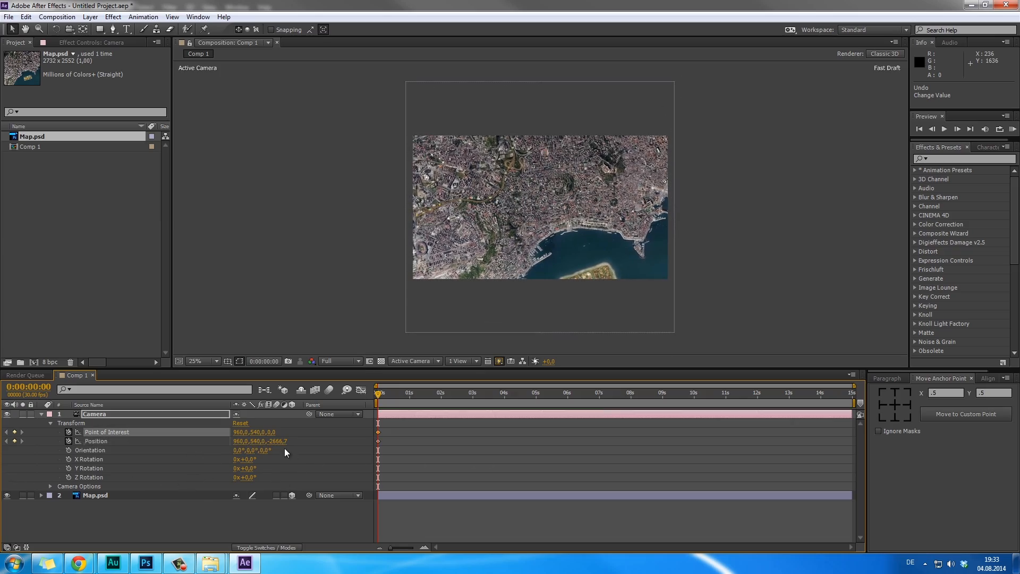
Set the camera's Position Z value to -1651.7 and switch off Fast Previews for the composition viewer.
{"action": "left_click_drag", "start_coordinate": [282, 443], "coordinate": [1009, 418]}
{"action": "scroll", "coordinate": [626, 266], "scroll_direction": "up", "scroll_amount": 3}
{"action": "scroll", "coordinate": [627, 266], "scroll_direction": "down", "scroll_amount": 2}
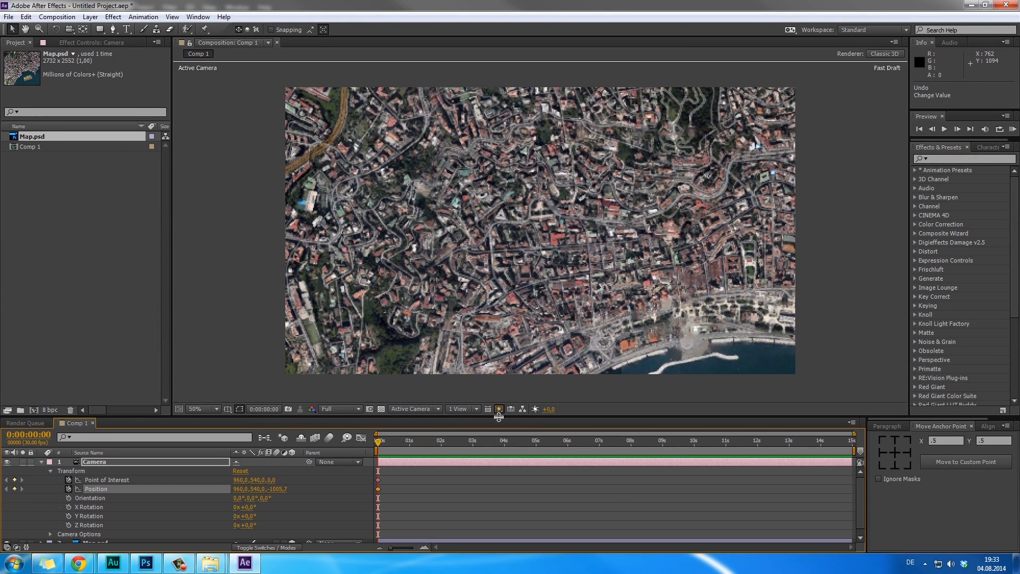
{"action": "left_click", "coordinate": [499, 408]}
{"action": "left_click", "coordinate": [520, 425]}
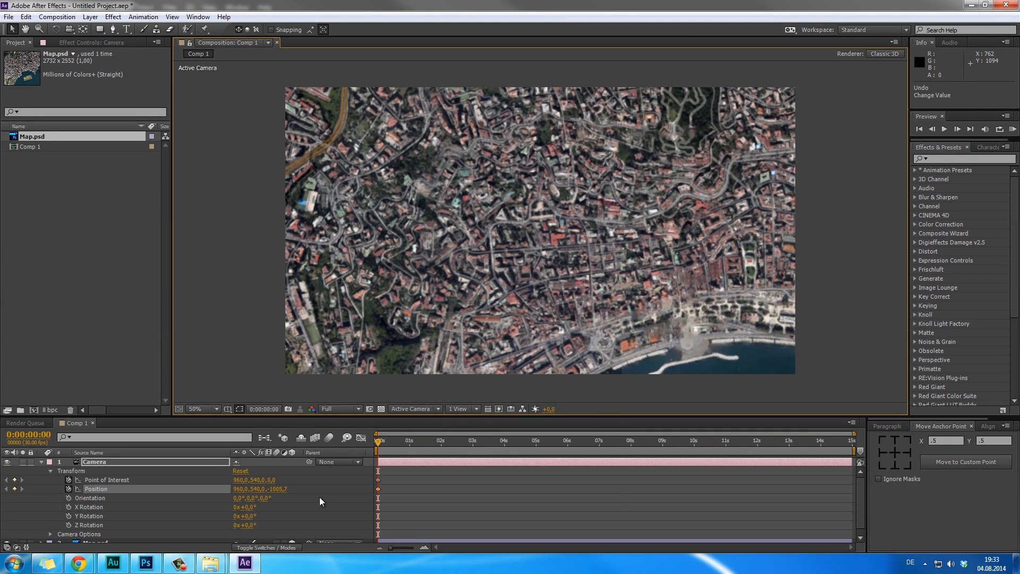
{"action": "left_click_drag", "start_coordinate": [259, 487], "coordinate": [2, 506]}
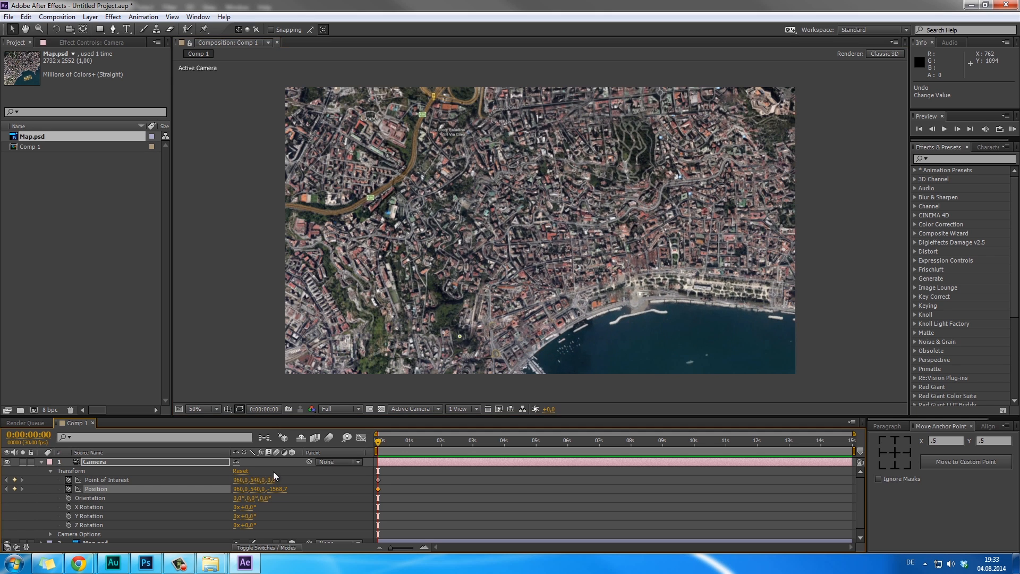
{"action": "left_click_drag", "start_coordinate": [280, 488], "coordinate": [236, 492]}
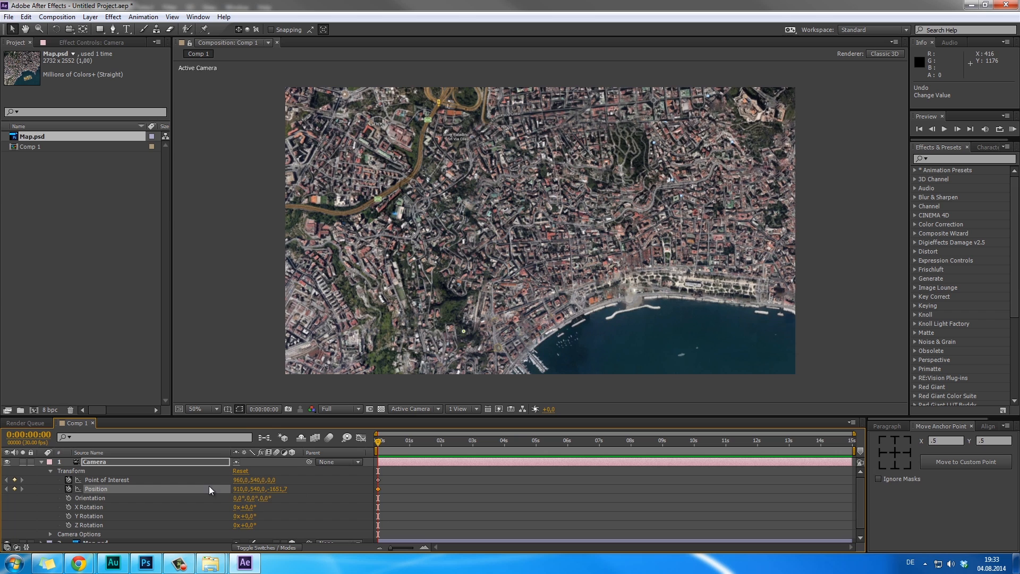
Try changing the camera's horizontal and vertical Position values and undo both changes.
{"action": "left_click", "coordinate": [311, 497]}
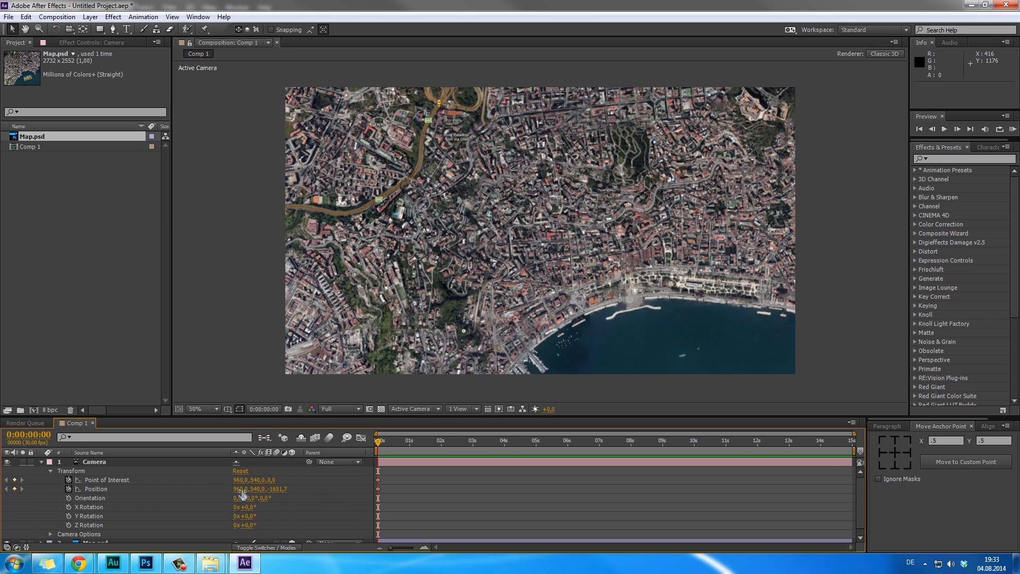
{"action": "left_click_drag", "start_coordinate": [241, 490], "coordinate": [150, 487]}
{"action": "key", "text": "ctrl+z"}
{"action": "left_click_drag", "start_coordinate": [257, 489], "coordinate": [482, 488]}
{"action": "key", "text": "ctrl+z"}
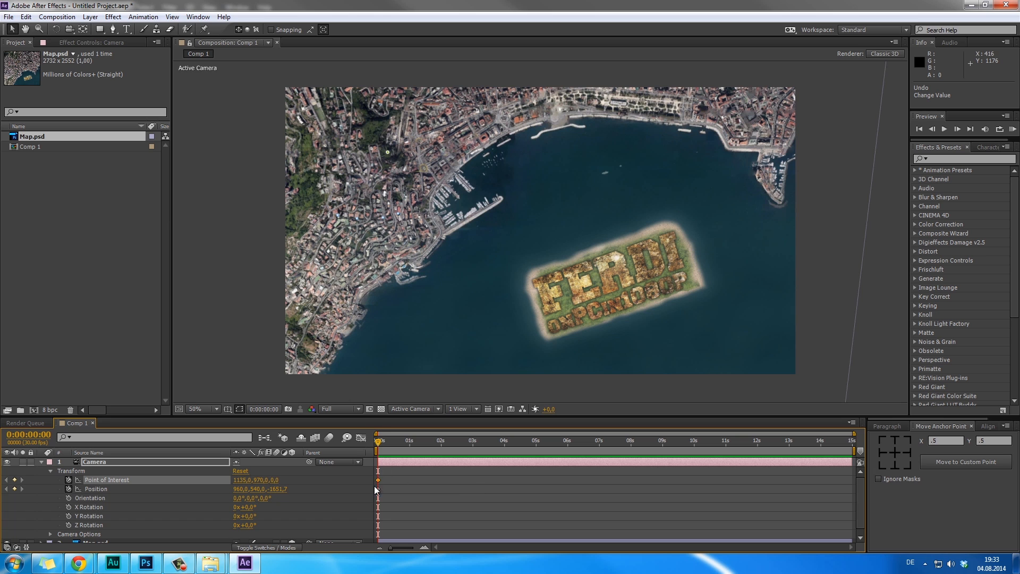
Set the camera's Point of Interest to 1238, 981 and move its Point of Interest and Position keyframes to 0:00:04:14.
{"action": "left_click_drag", "start_coordinate": [255, 484], "coordinate": [318, 511]}
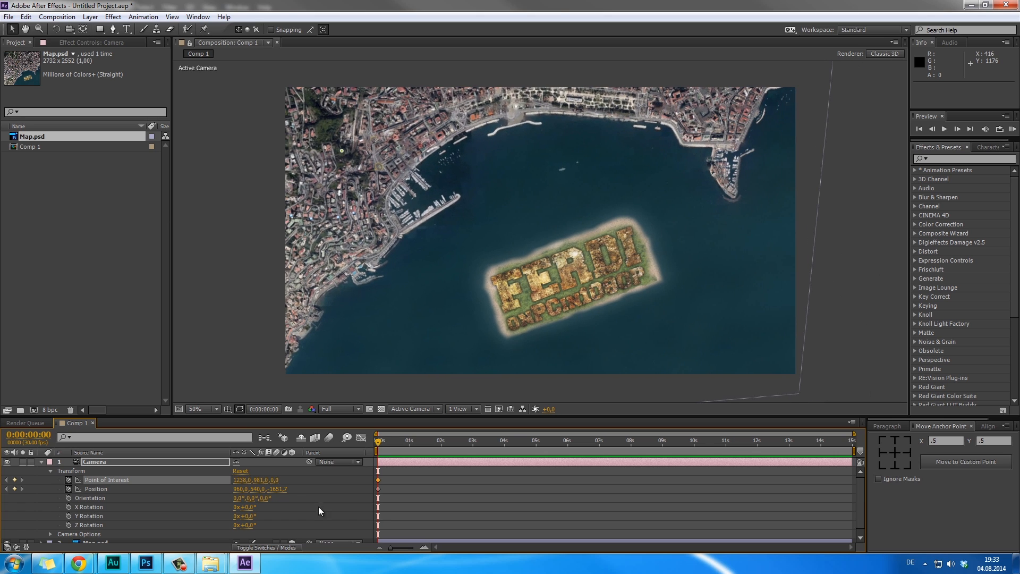
{"action": "left_click_drag", "start_coordinate": [380, 498], "coordinate": [473, 491]}
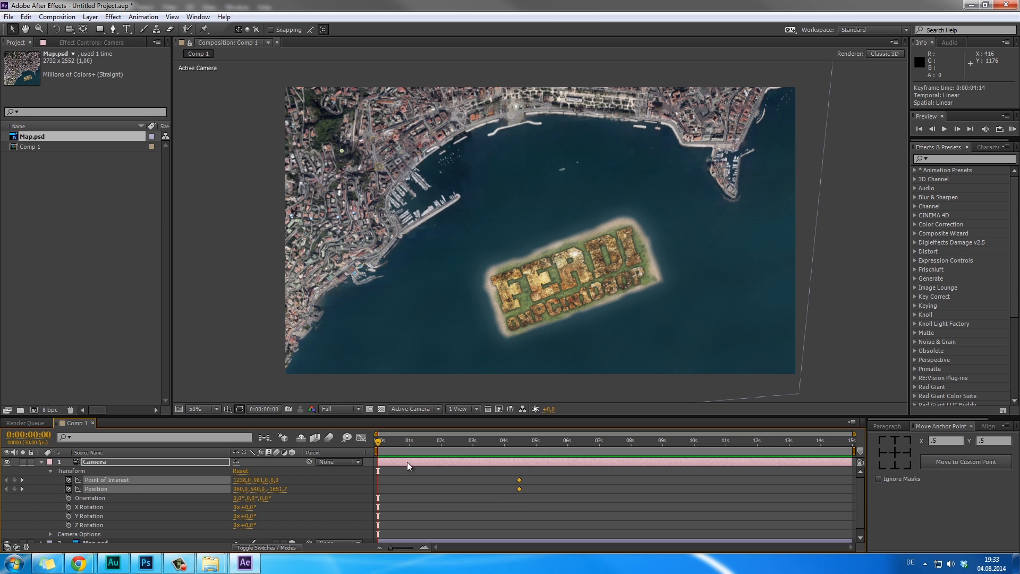
{"action": "left_click", "coordinate": [408, 497]}
At 0:00:00:00, keyframe the camera's Position Z at -2345.7 and its Point of Interest at 1054, 442.
{"action": "left_click_drag", "start_coordinate": [279, 489], "coordinate": [1, 494]}
{"action": "mouse_move", "coordinate": [277, 490]}
{"action": "left_mouse_down"}
{"action": "mouse_move", "coordinate": [194, 496]}
{"action": "mouse_move", "coordinate": [243, 480]}
{"action": "mouse_move", "coordinate": [204, 483]}
{"action": "mouse_move", "coordinate": [282, 484]}
{"action": "mouse_move", "coordinate": [217, 498]}
{"action": "mouse_move", "coordinate": [255, 481]}
{"action": "mouse_move", "coordinate": [236, 489]}
{"action": "mouse_move", "coordinate": [261, 493]}
{"action": "left_mouse_up"}
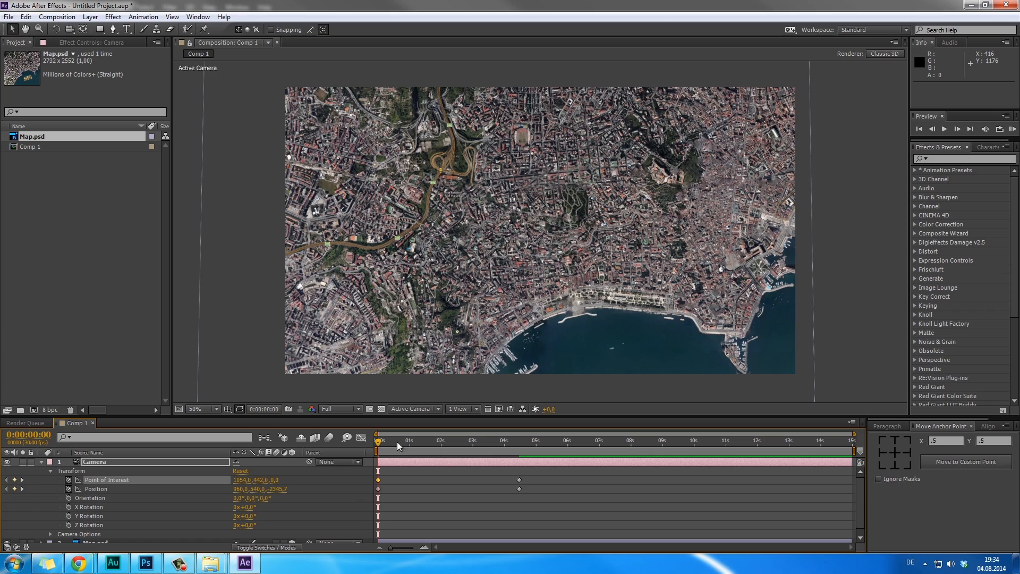
At 0:00:02:00, keyframe the camera's Point of Interest at 1097.4, 833.3.
{"action": "left_click_drag", "start_coordinate": [379, 445], "coordinate": [321, 467]}
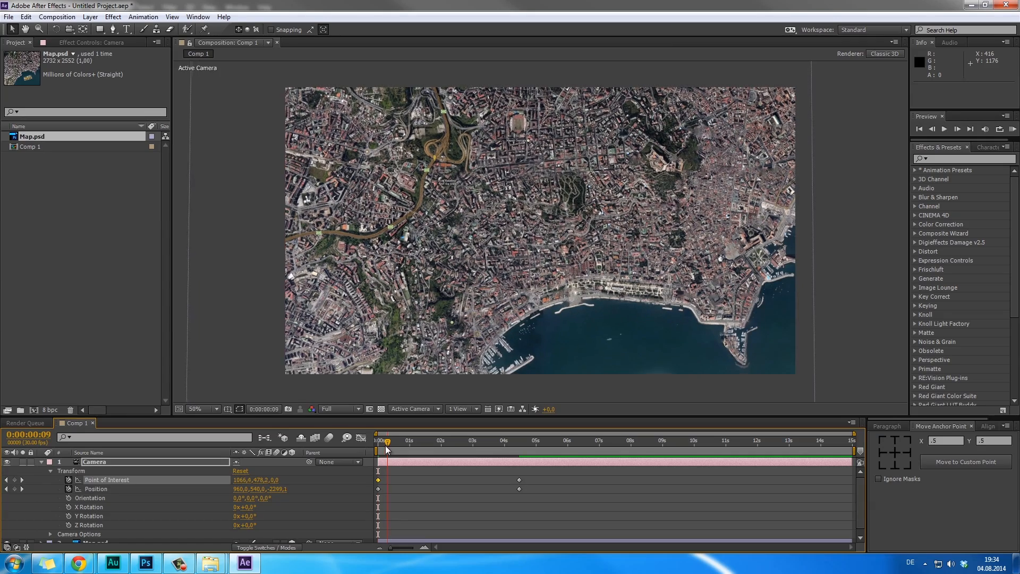
{"action": "left_click_drag", "start_coordinate": [379, 444], "coordinate": [443, 466]}
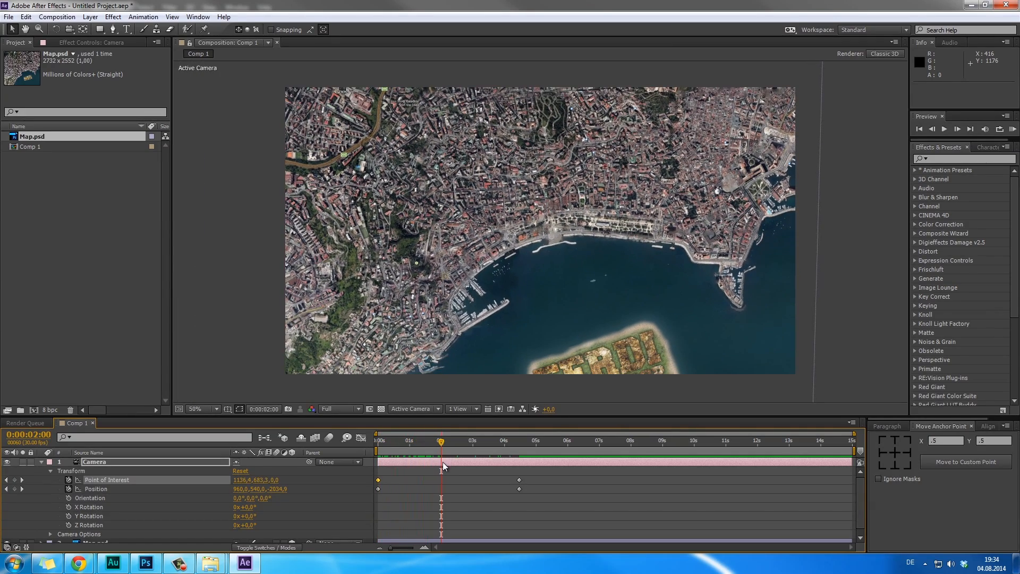
{"action": "left_click_drag", "start_coordinate": [242, 489], "coordinate": [311, 493]}
{"action": "key", "text": "ctrl+z"}
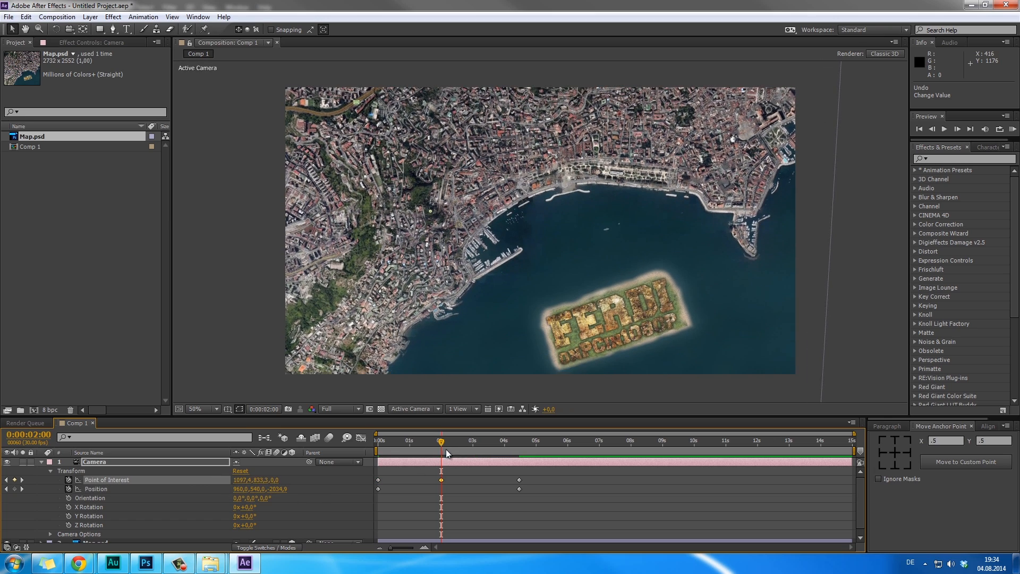
End the composition's work area at 0:00:04:18 and play a RAM preview of the camera move.
{"action": "left_click_drag", "start_coordinate": [409, 445], "coordinate": [456, 480]}
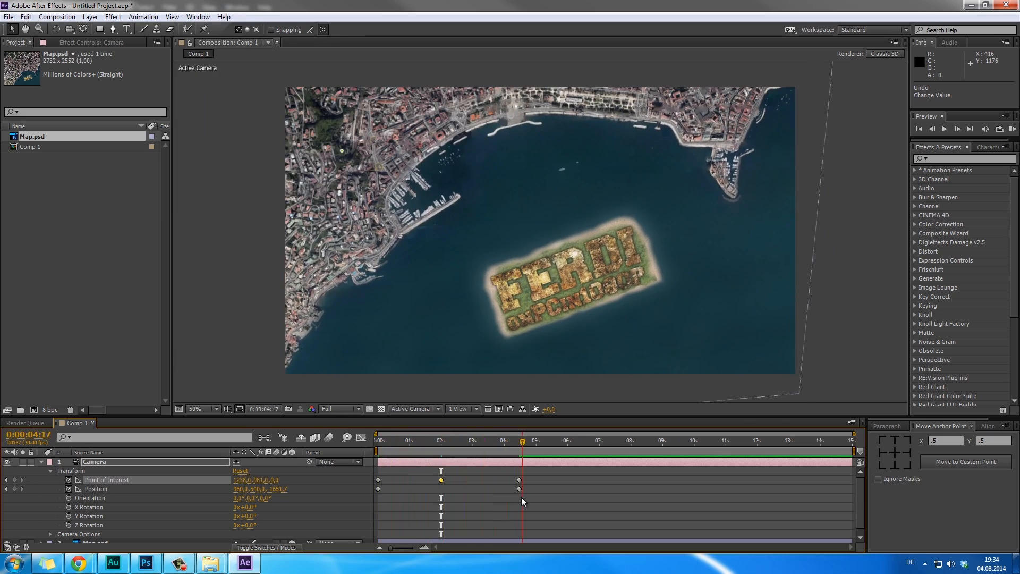
{"action": "left_click_drag", "start_coordinate": [521, 496], "coordinate": [369, 493]}
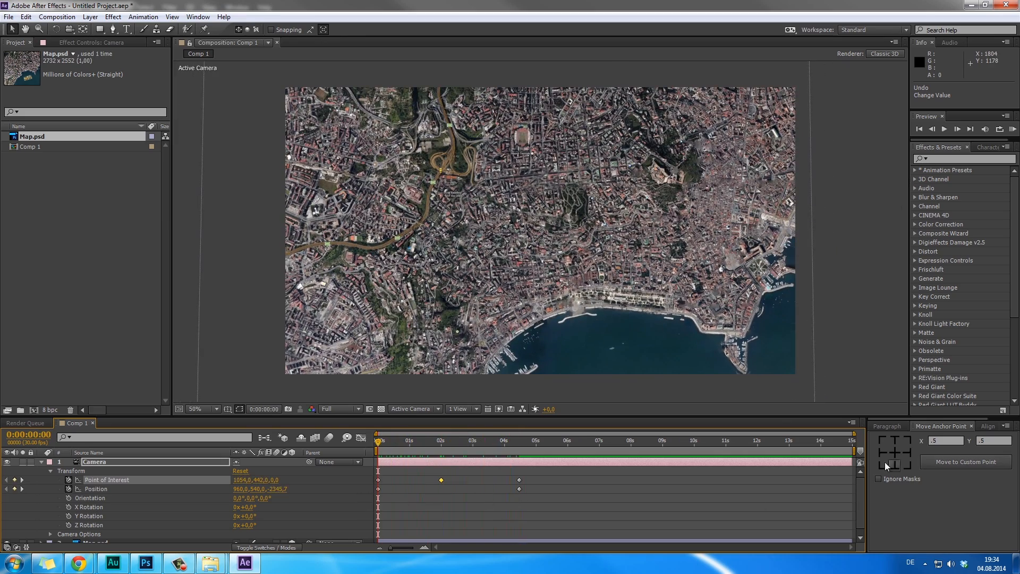
{"action": "left_click_drag", "start_coordinate": [656, 442], "coordinate": [569, 456]}
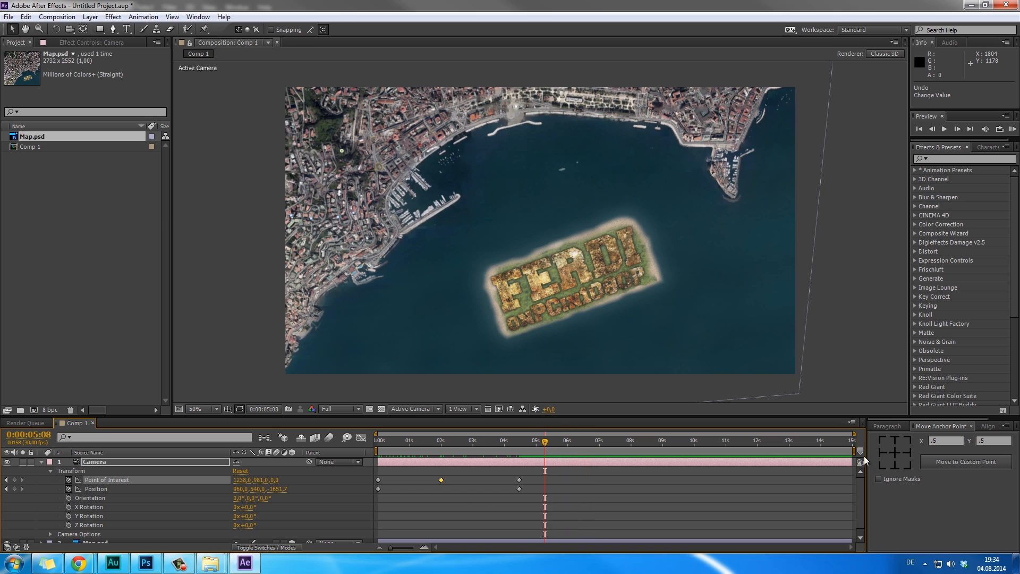
{"action": "left_click_drag", "start_coordinate": [857, 450], "coordinate": [526, 451]}
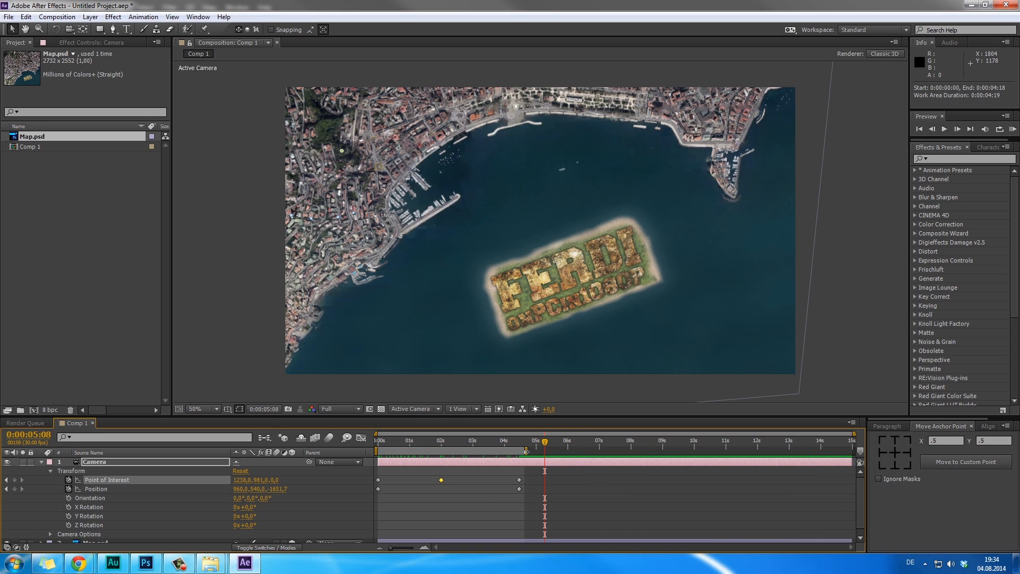
{"action": "left_click", "coordinate": [987, 130]}
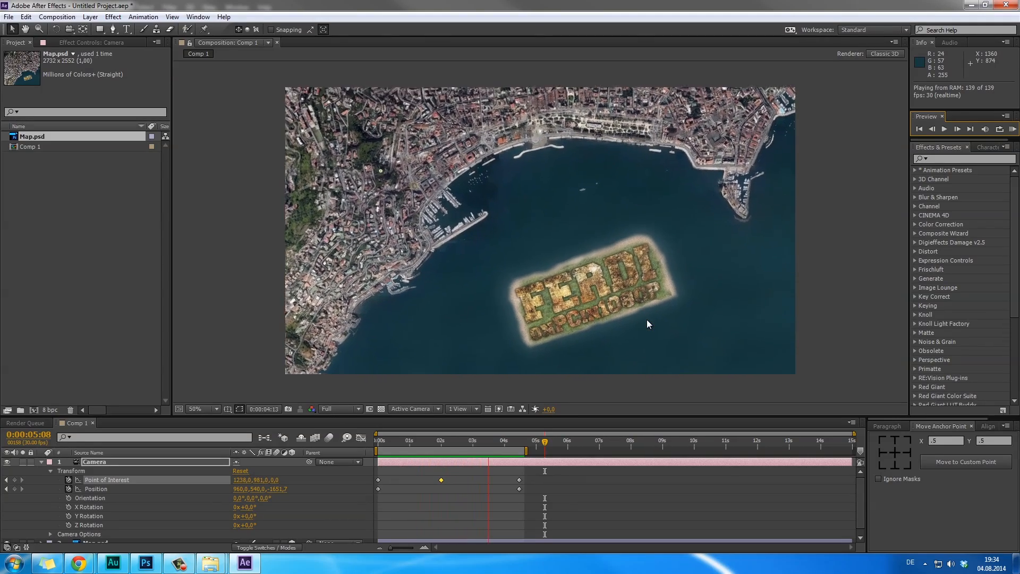
Move the camera's final Point of Interest and Position keyframes to about 0:00:03:04 and set the starting Point of Interest to 1002, 172.
{"action": "left_click_drag", "start_coordinate": [536, 507], "coordinate": [507, 471]}
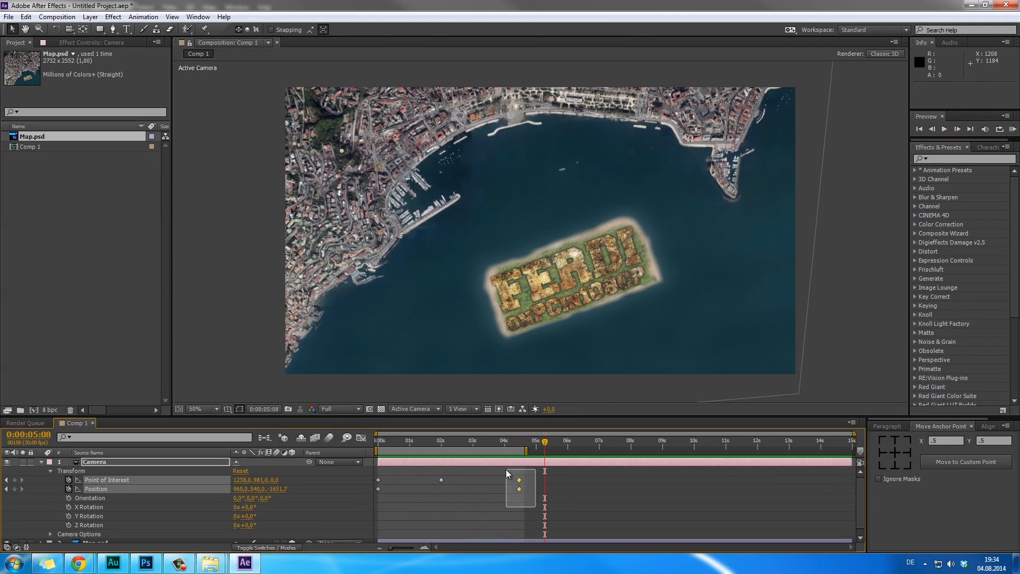
{"action": "left_click", "coordinate": [387, 484]}
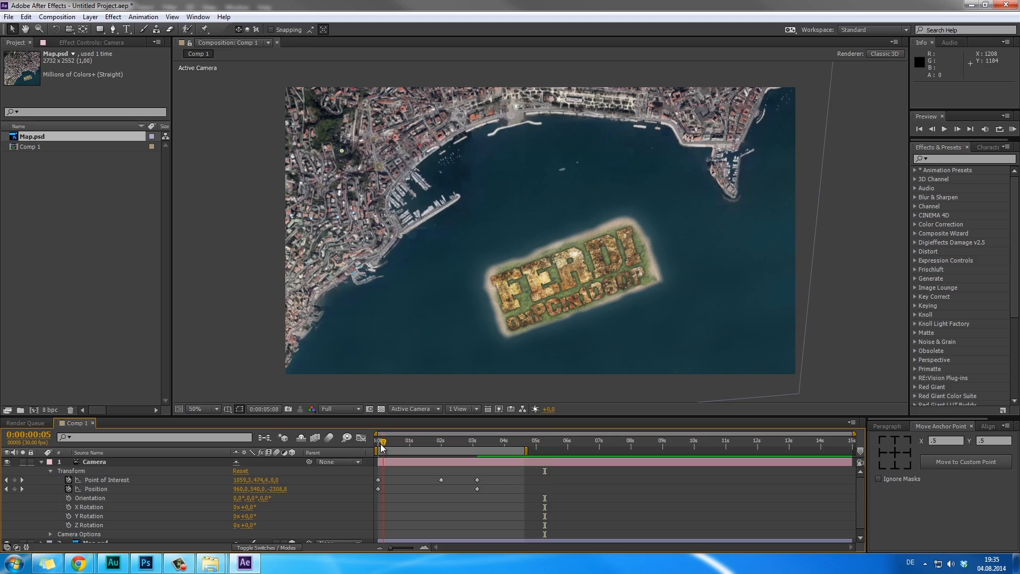
{"action": "left_click_drag", "start_coordinate": [382, 446], "coordinate": [347, 450]}
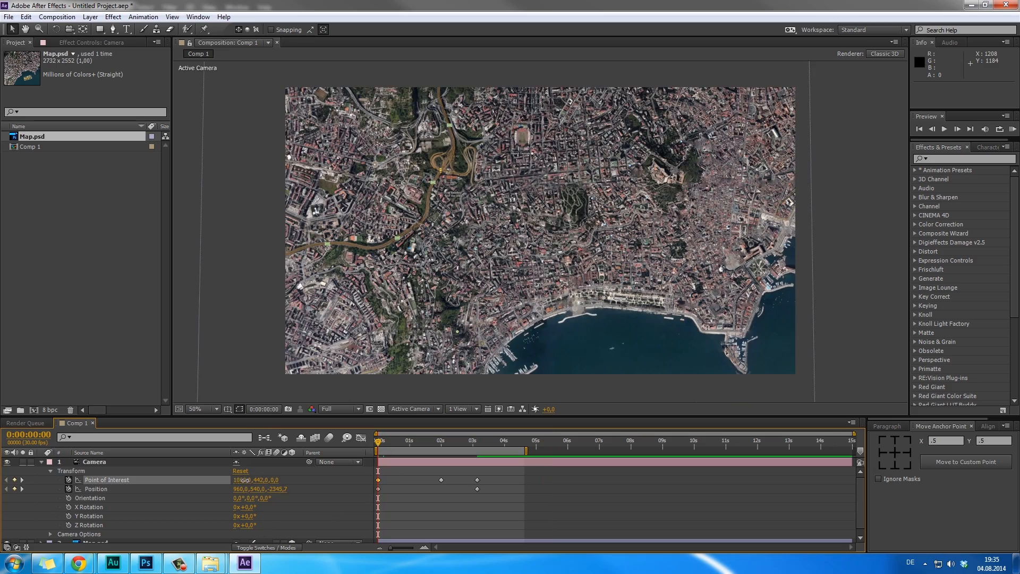
{"action": "left_click_drag", "start_coordinate": [245, 480], "coordinate": [85, 535]}
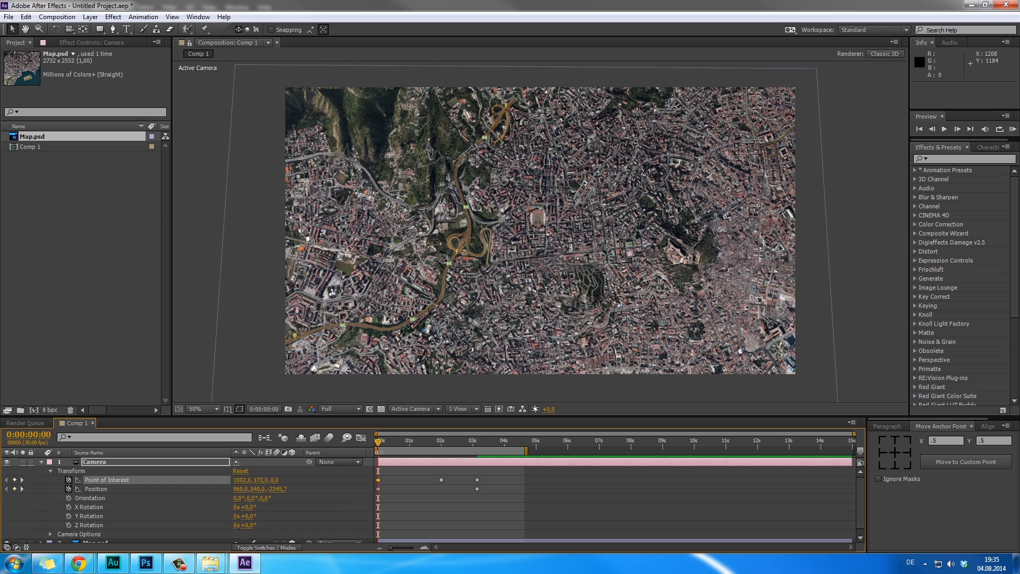
At 0:00:02:01, keyframe the camera's Point of Interest at 1043.5, 839.2.
{"action": "left_click_drag", "start_coordinate": [377, 444], "coordinate": [441, 496]}
{"action": "key", "text": "j"}
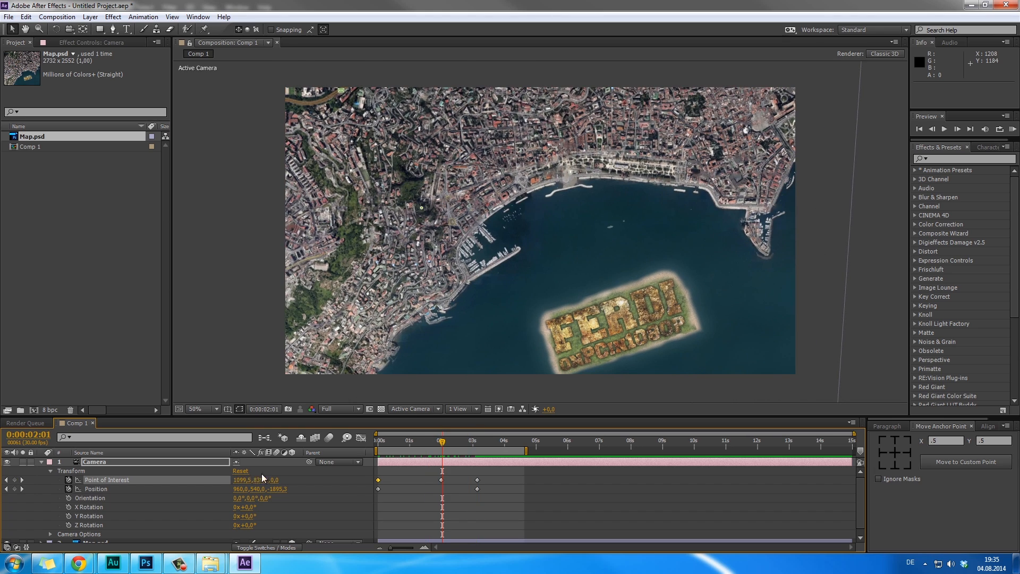
{"action": "left_click_drag", "start_coordinate": [238, 480], "coordinate": [214, 484]}
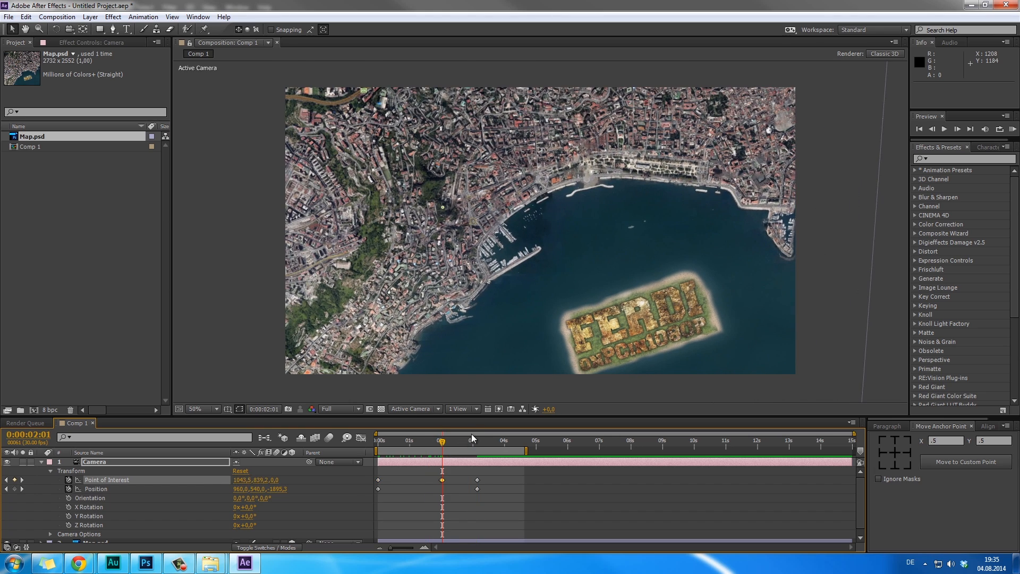
Move the camera's middle Point of Interest keyframe to 0:00:01:11.
{"action": "left_click_drag", "start_coordinate": [409, 457], "coordinate": [445, 503]}
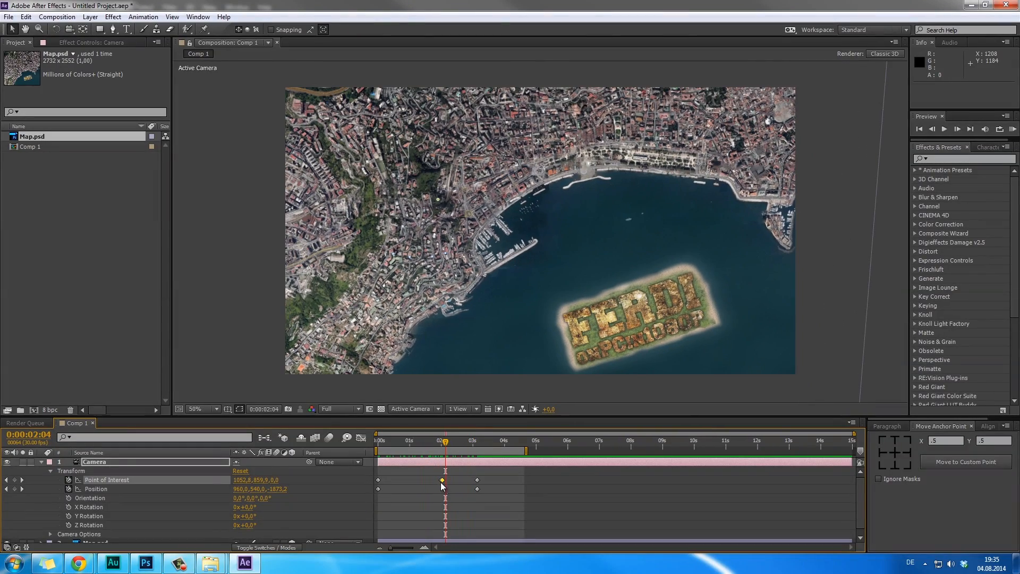
{"action": "left_click", "coordinate": [440, 486]}
{"action": "left_click_drag", "start_coordinate": [445, 450], "coordinate": [431, 480]}
{"action": "left_click_drag", "start_coordinate": [412, 441], "coordinate": [426, 487]}
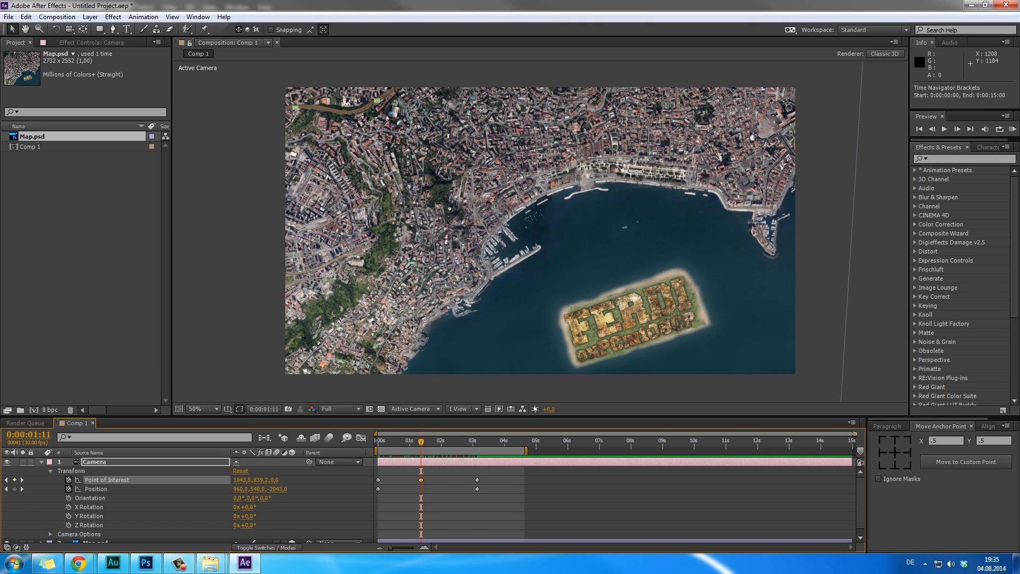
{"action": "left_click_drag", "start_coordinate": [854, 434], "coordinate": [519, 433]}
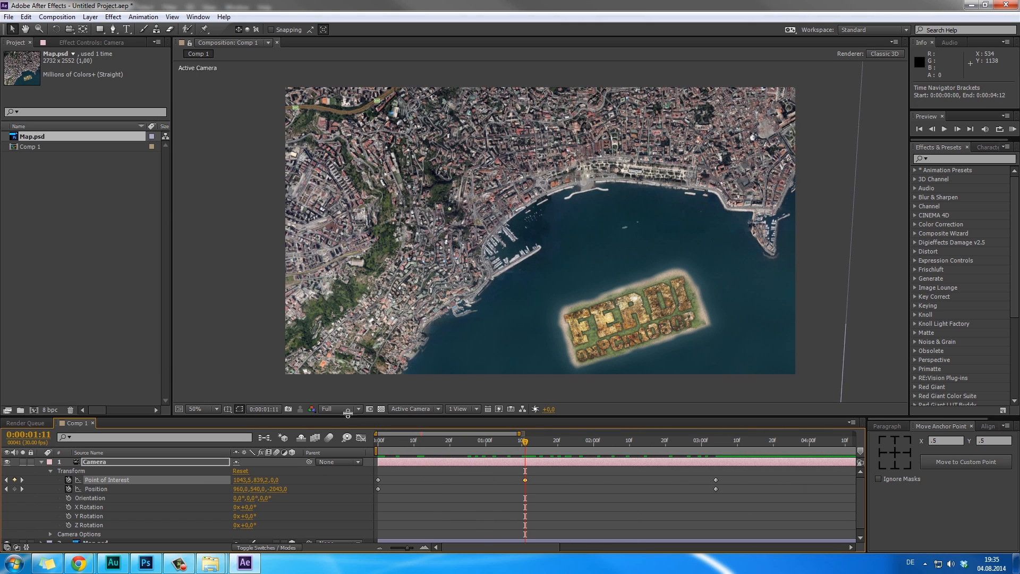
Set the camera's Point of Interest X to 991.5 at 0:00:01:11 and scrub through the camera move.
{"action": "left_click_drag", "start_coordinate": [238, 482], "coordinate": [204, 474]}
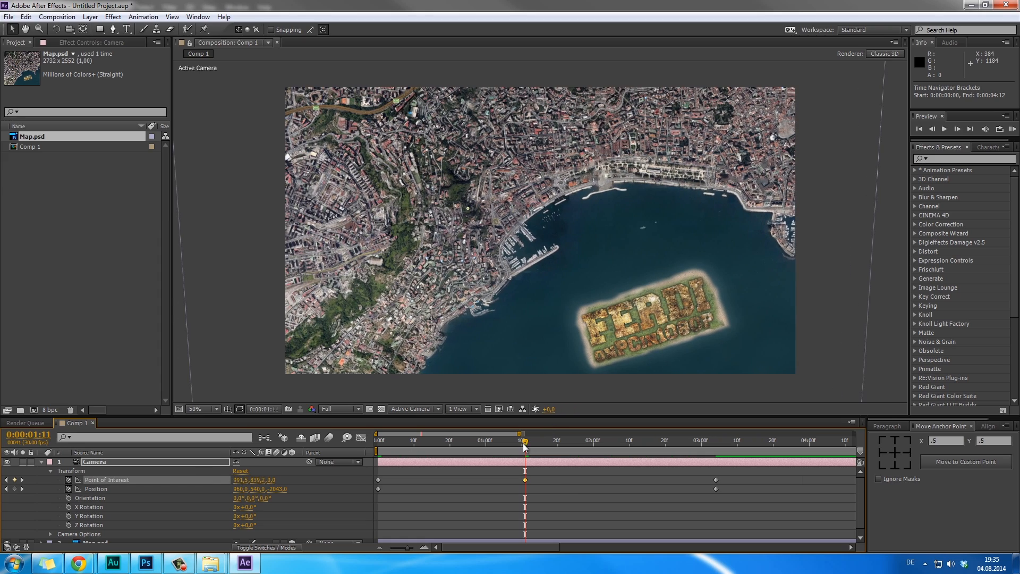
{"action": "left_click_drag", "start_coordinate": [524, 446], "coordinate": [703, 478]}
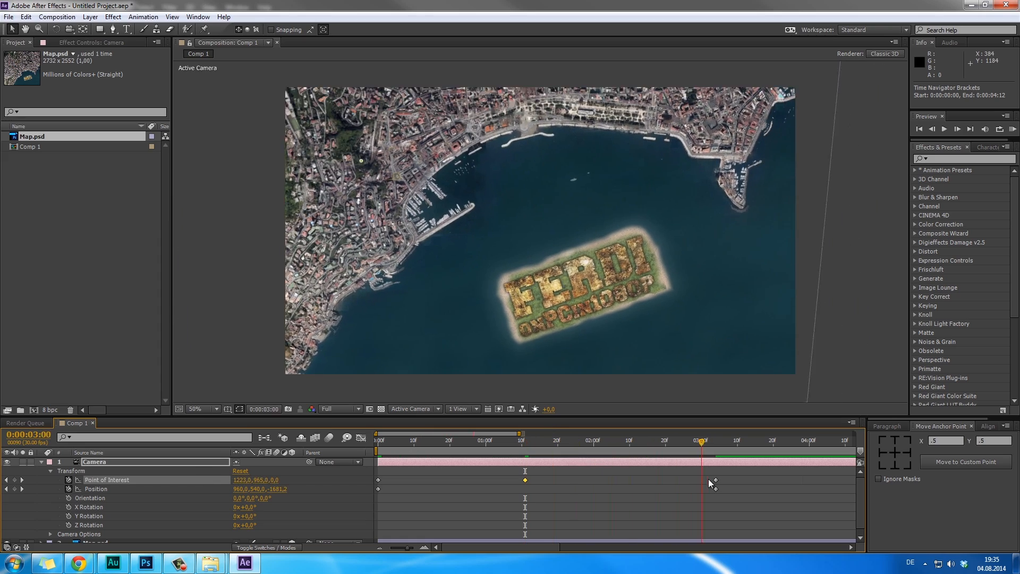
{"action": "key", "text": "Home"}
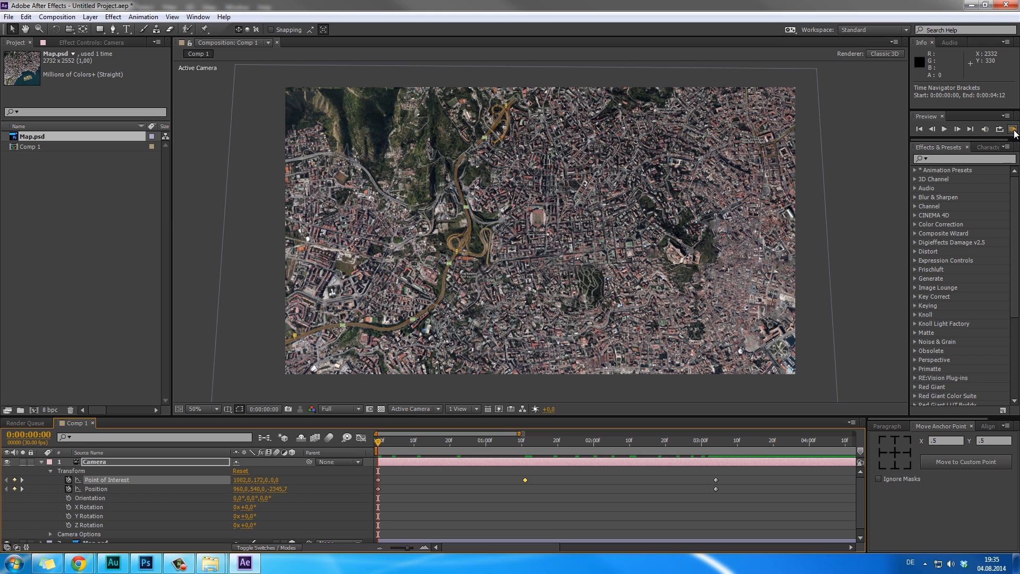
End the work area just past the last camera keyframes and RAM-preview the camera move.
{"action": "left_click_drag", "start_coordinate": [520, 433], "coordinate": [553, 452]}
{"action": "left_click", "coordinate": [1013, 131]}
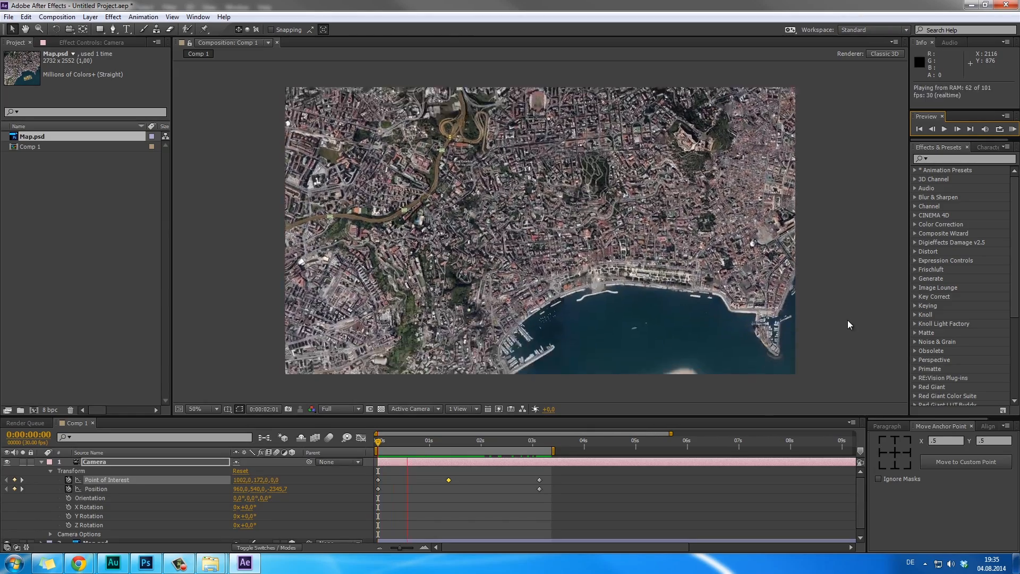
{"action": "left_click_drag", "start_coordinate": [432, 442], "coordinate": [449, 442]}
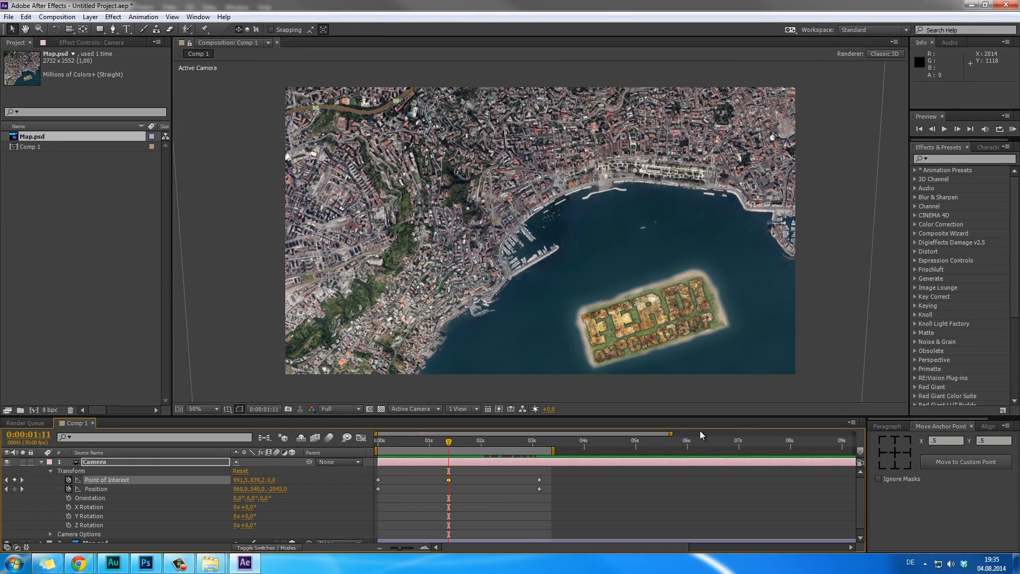
{"action": "left_click_drag", "start_coordinate": [671, 433], "coordinate": [482, 433]}
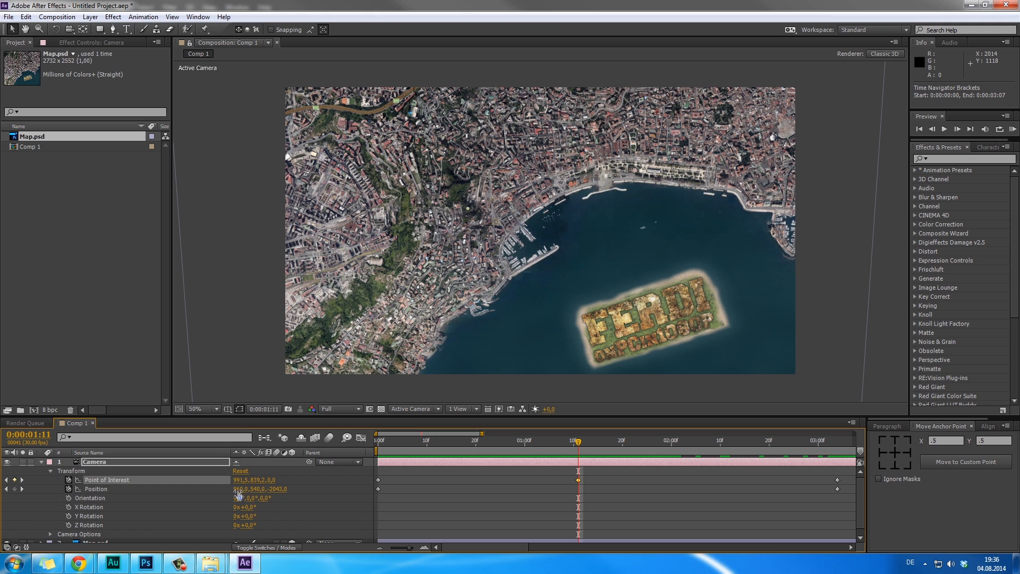
{"action": "left_click_drag", "start_coordinate": [184, 487], "coordinate": [215, 495]}
{"action": "key", "text": "ctrl+z"}
{"action": "key", "text": "ctrl+z"}
{"action": "key", "text": "ctrl+z"}
{"action": "key", "text": "ctrl+z"}
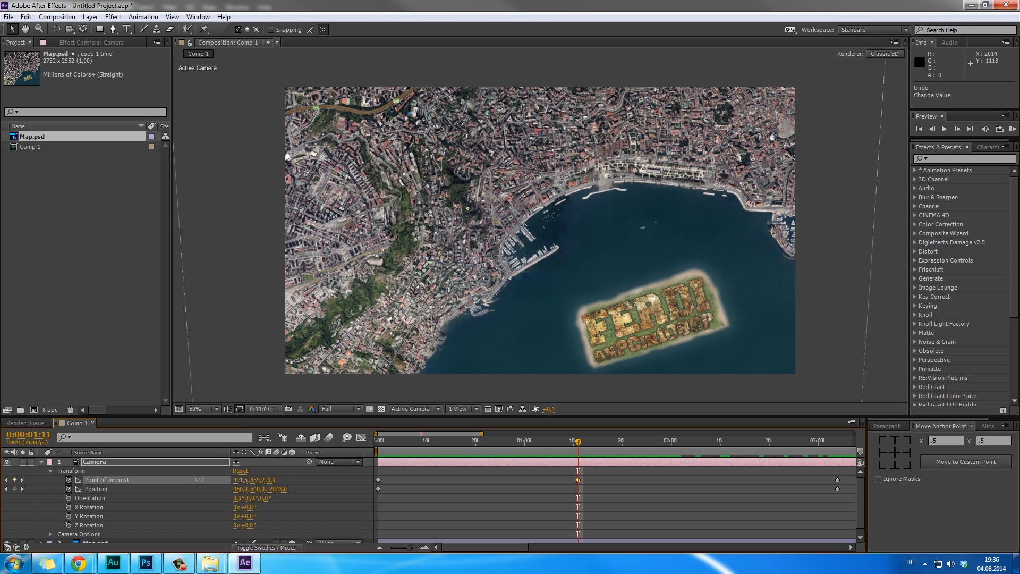
Set the camera's Point of Interest to 1166.5, 873.2 on the middle keyframe at 0:00:01:11.
{"action": "left_click_drag", "start_coordinate": [266, 480], "coordinate": [285, 480]}
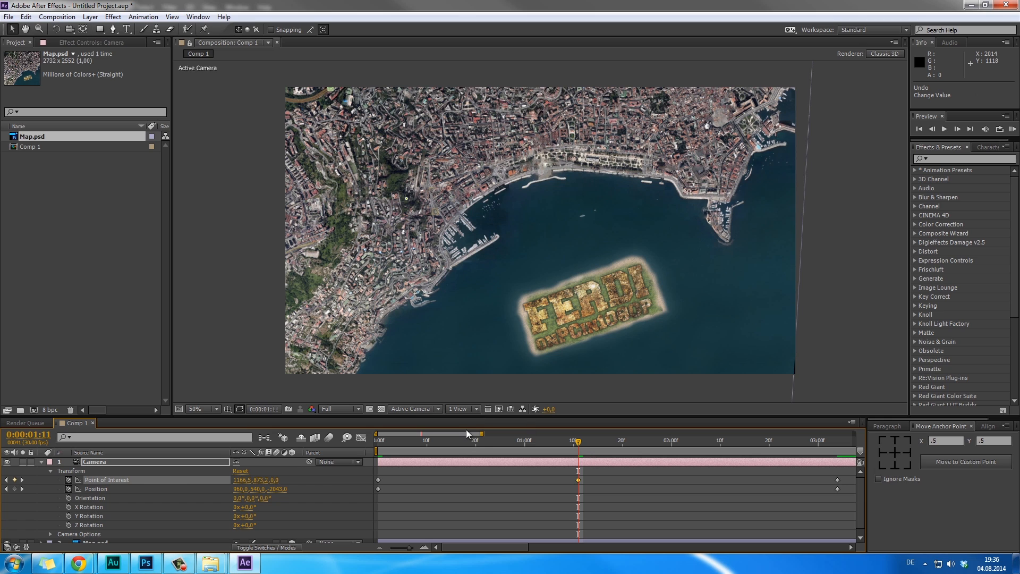
{"action": "key", "text": "minus"}
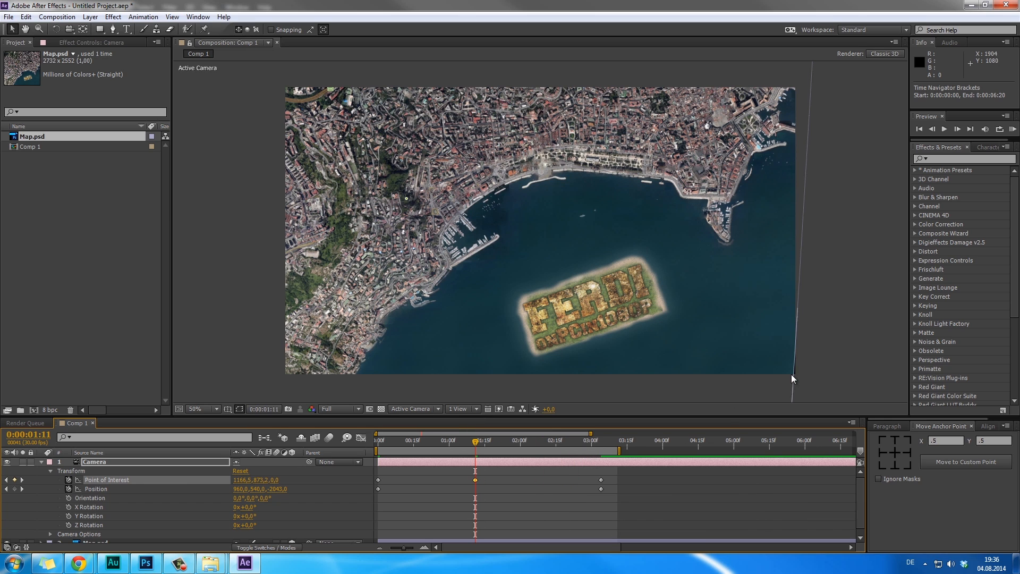
{"action": "left_click", "coordinate": [835, 373]}
Apply Easy Ease to all of the camera's Point of Interest and Position keyframes.
{"action": "left_click_drag", "start_coordinate": [467, 442], "coordinate": [371, 479]}
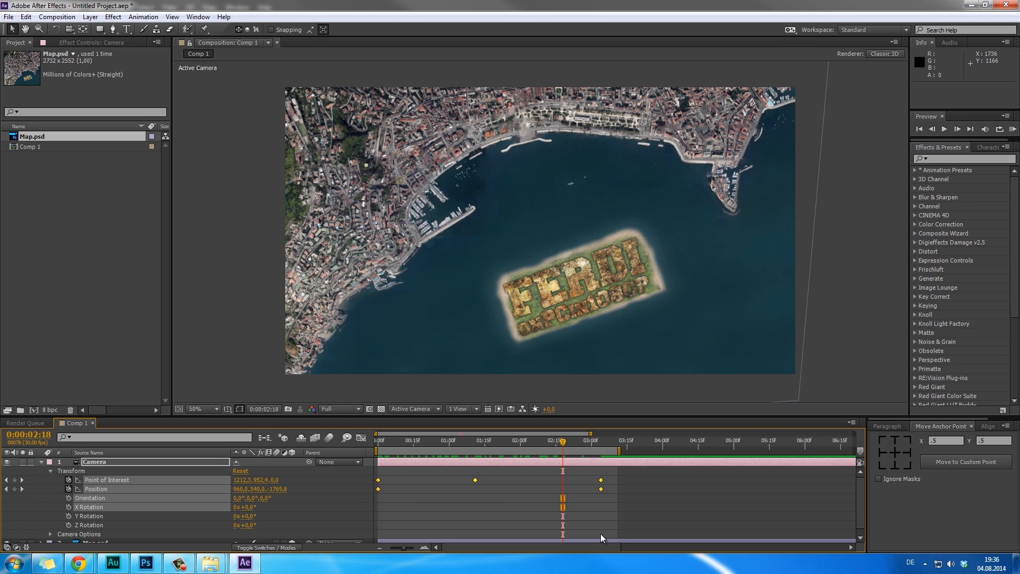
{"action": "left_click", "coordinate": [601, 480]}
{"action": "right_click", "coordinate": [602, 482]}
{"action": "mouse_move", "coordinate": [623, 476]}
{"action": "left_click", "coordinate": [795, 499]}
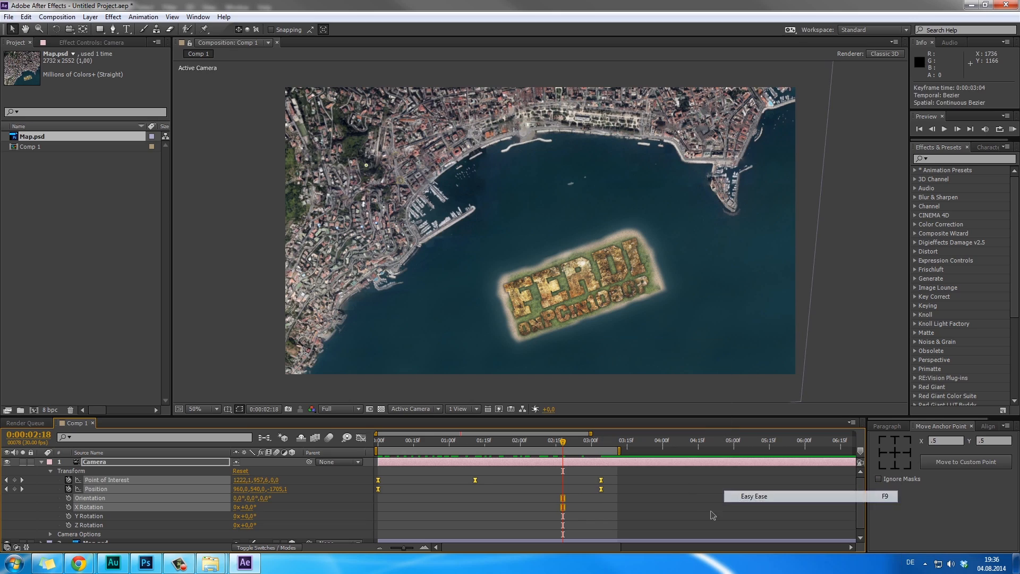
{"action": "left_click", "coordinate": [594, 495]}
Set the middle Point of Interest keyframe's X to 1150.5, move it to 0:00:00:15 and the final keyframes to 0:00:01:10, and preview.
{"action": "left_click_drag", "start_coordinate": [560, 443], "coordinate": [475, 460]}
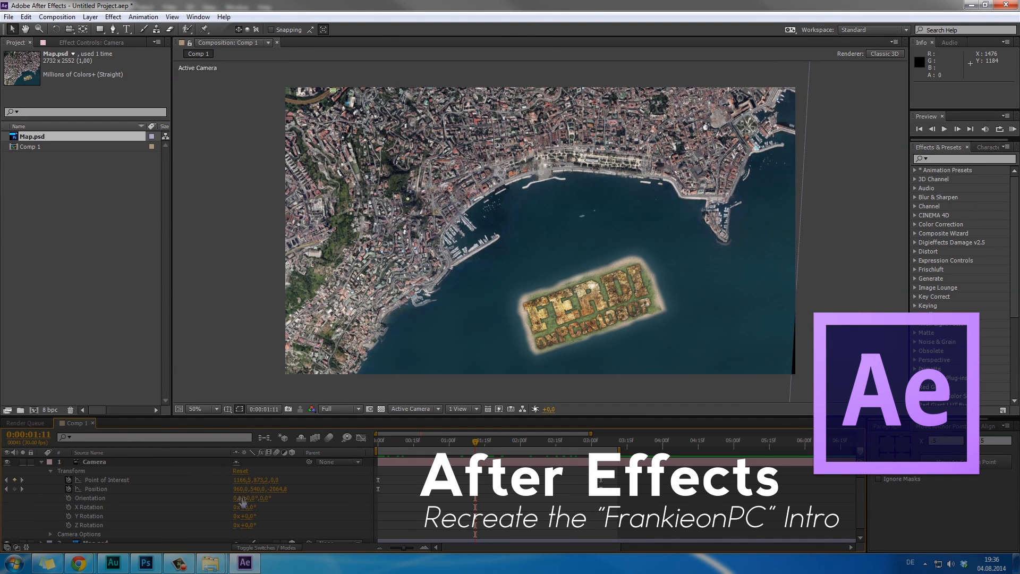
{"action": "left_click_drag", "start_coordinate": [239, 481], "coordinate": [230, 480]}
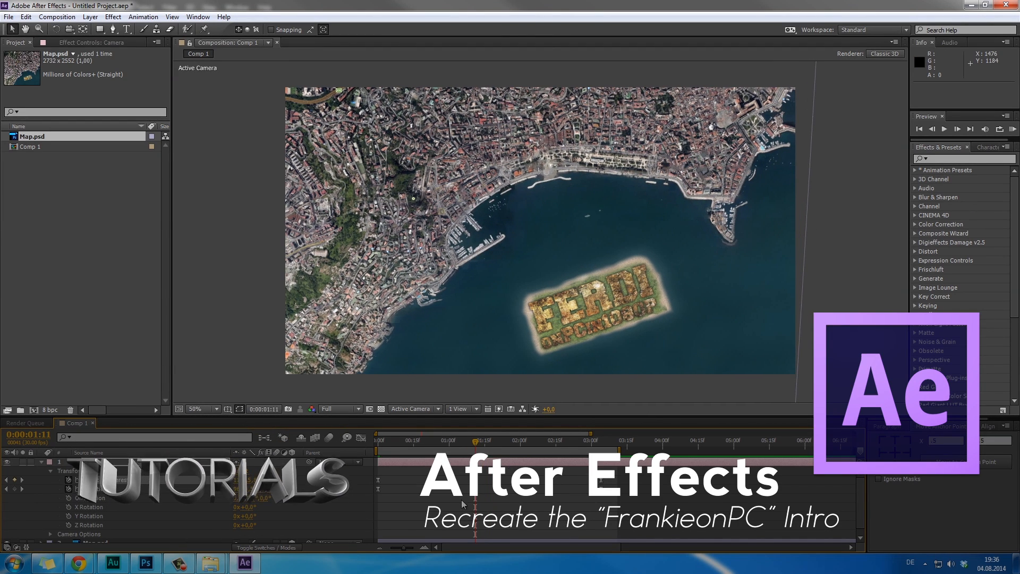
{"action": "left_click_drag", "start_coordinate": [616, 472], "coordinate": [413, 486]}
{"action": "left_click_drag", "start_coordinate": [523, 499], "coordinate": [475, 482]}
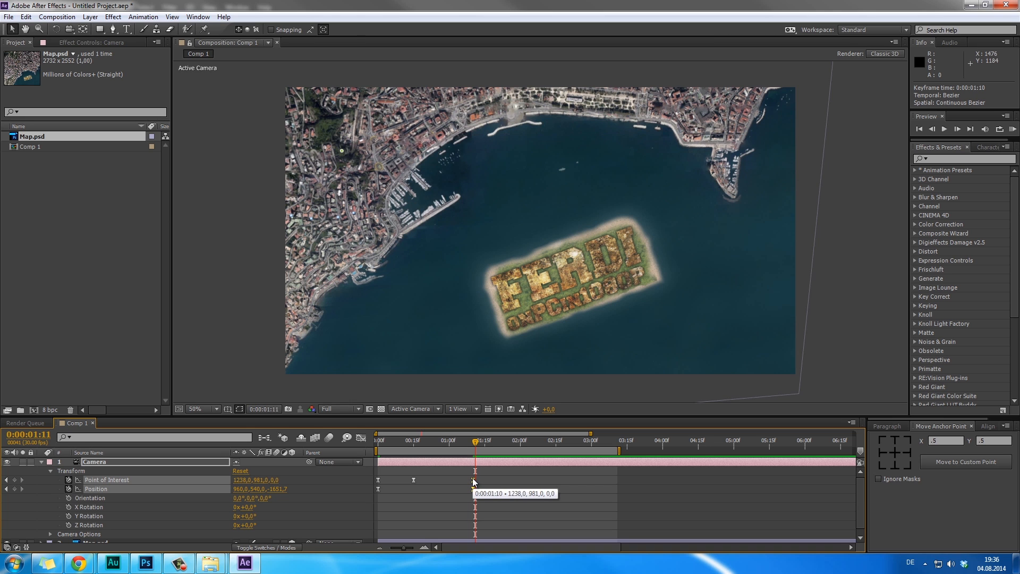
{"action": "left_click", "coordinate": [1012, 128]}
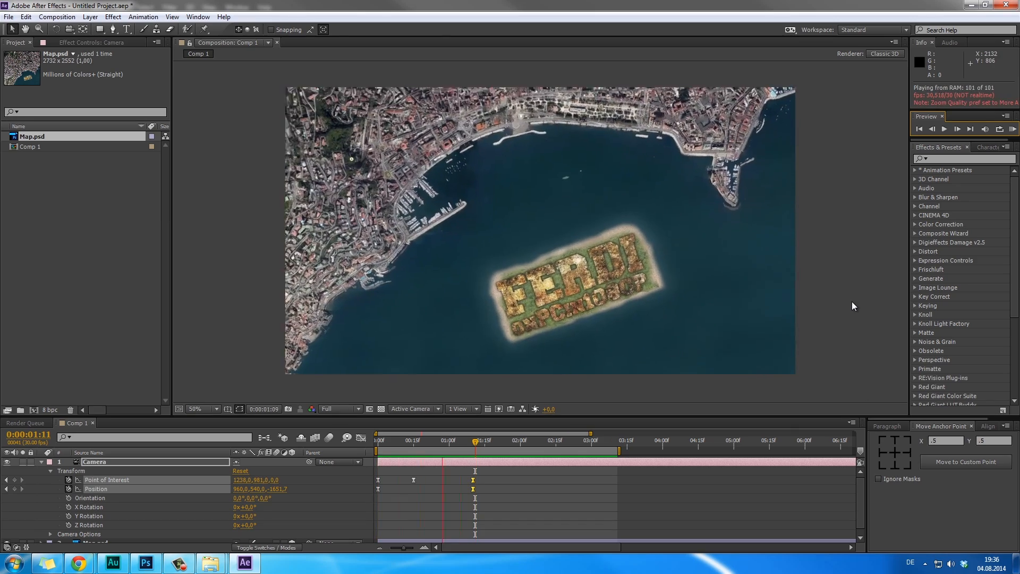
{"action": "key", "text": "space"}
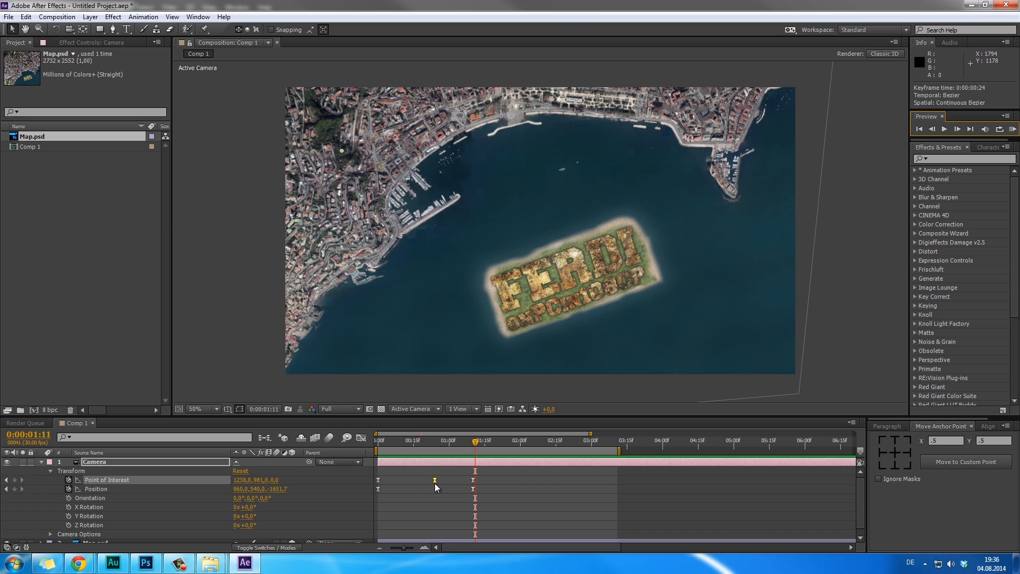
Retime the middle Point of Interest keyframe to 0:00:00:24 and the final camera keyframes to 0:00:01:20, and RAM-preview the move.
{"action": "left_click_drag", "start_coordinate": [490, 499], "coordinate": [476, 477]}
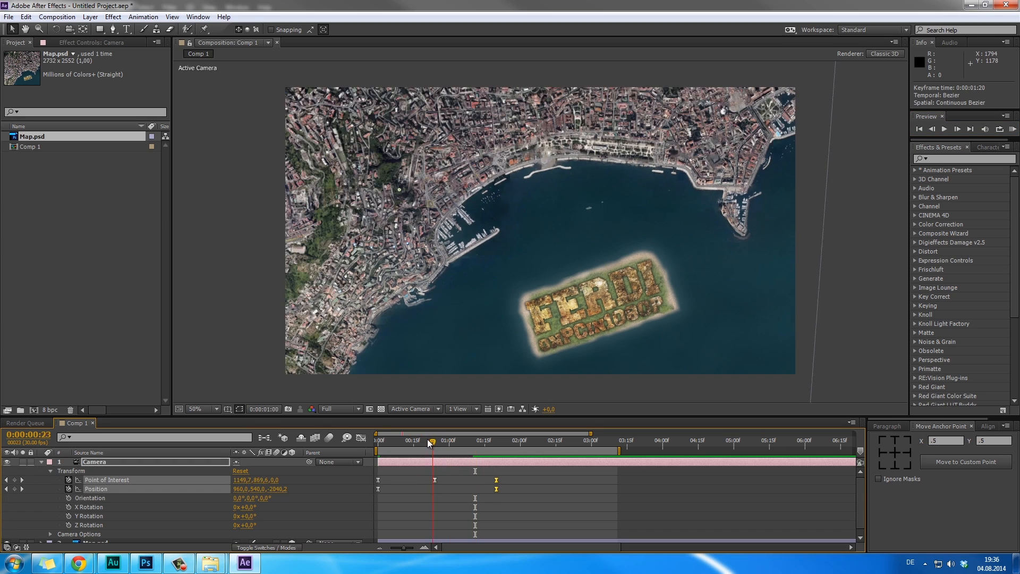
{"action": "mouse_move", "coordinate": [430, 443]}
{"action": "left_mouse_down"}
{"action": "mouse_move", "coordinate": [396, 440]}
{"action": "mouse_move", "coordinate": [499, 465]}
{"action": "mouse_move", "coordinate": [415, 455]}
{"action": "mouse_move", "coordinate": [434, 459]}
{"action": "left_mouse_up"}
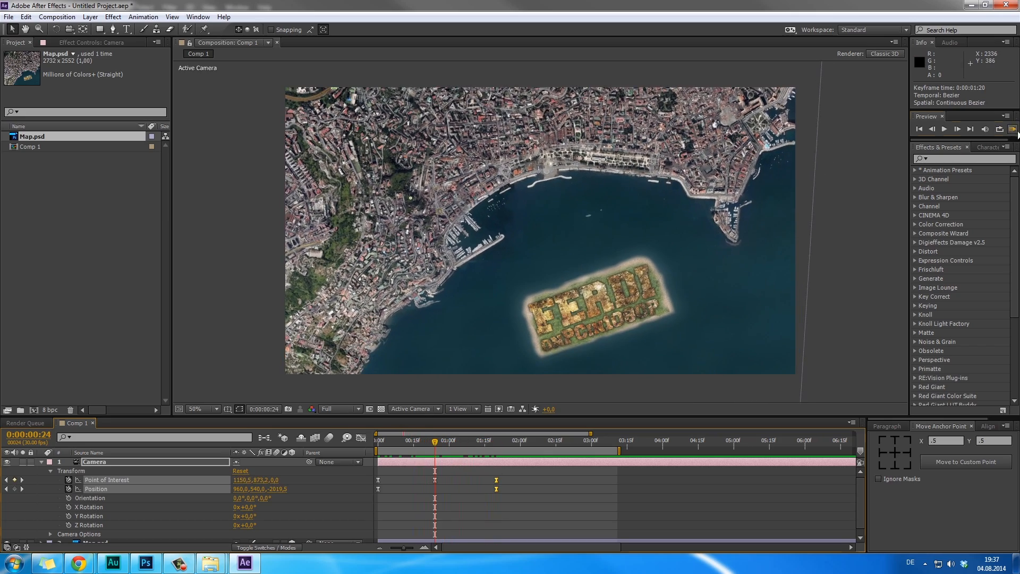
{"action": "left_click", "coordinate": [1013, 129]}
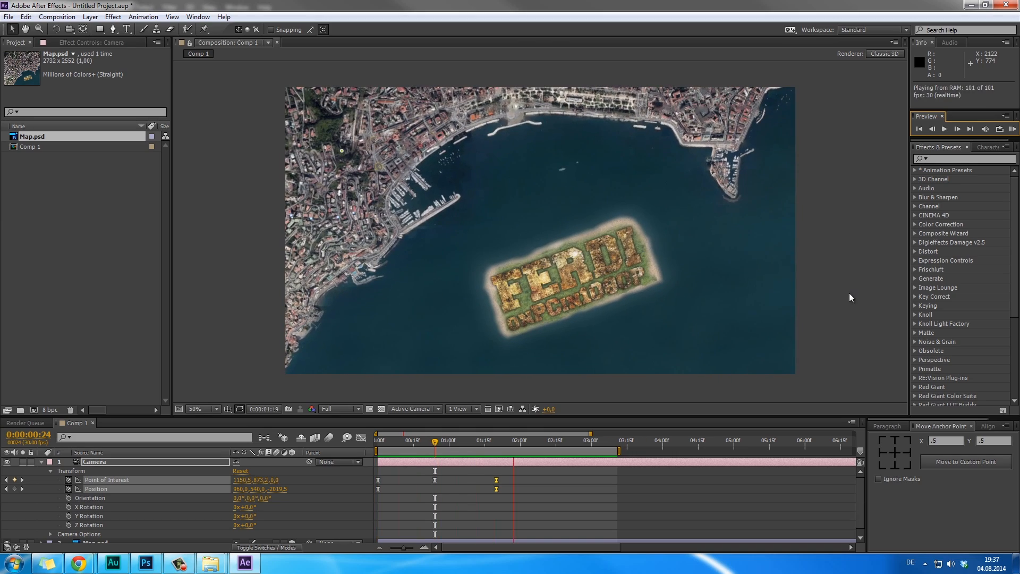
{"action": "key", "text": "space"}
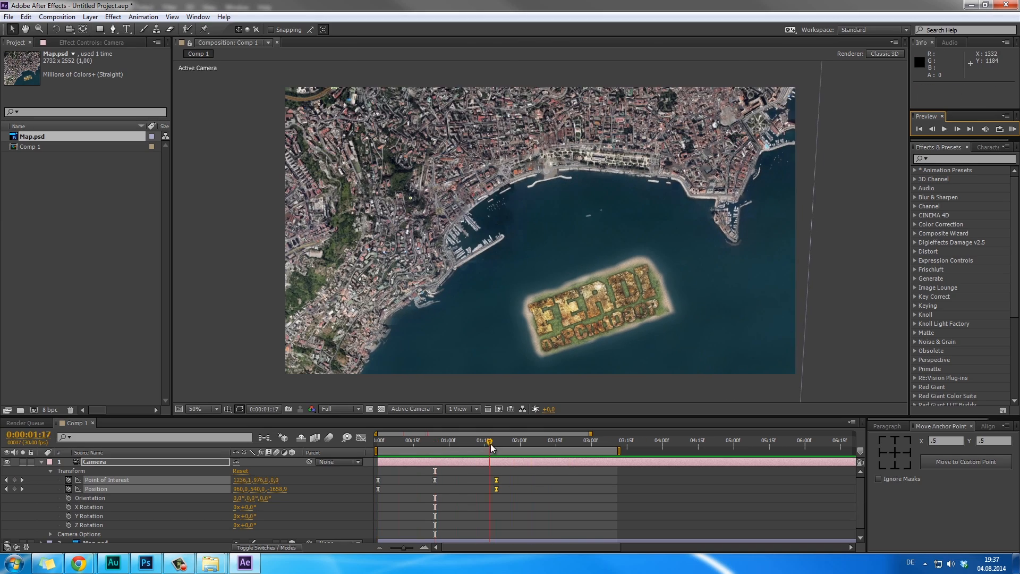
Add a camera Position keyframe with Z at about -1507, place it at about 0:00:04:13, and preview the slow push-in.
{"action": "left_click_drag", "start_coordinate": [491, 448], "coordinate": [601, 471]}
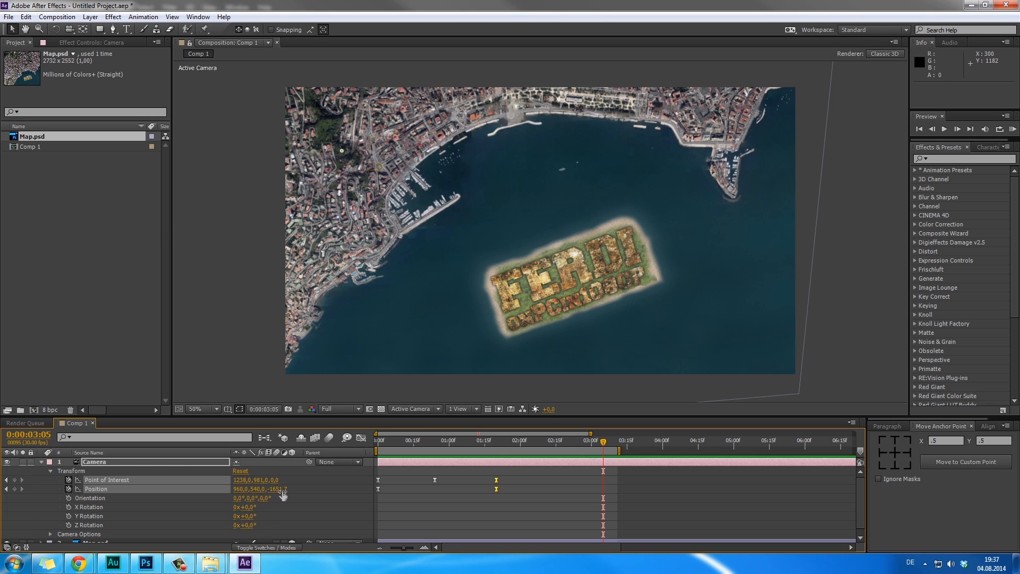
{"action": "left_click_drag", "start_coordinate": [282, 489], "coordinate": [410, 523]}
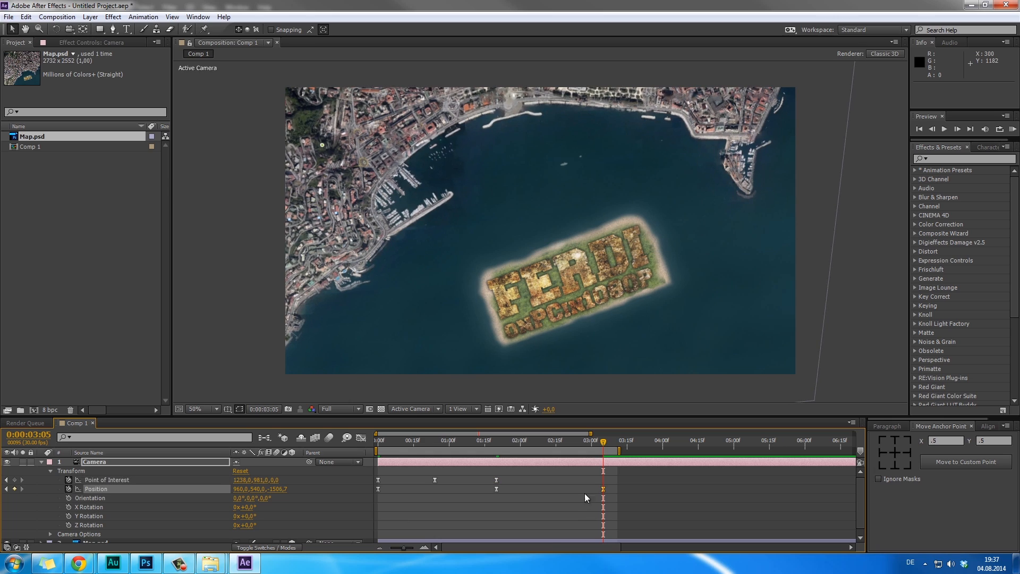
{"action": "left_click_drag", "start_coordinate": [646, 489], "coordinate": [695, 489]}
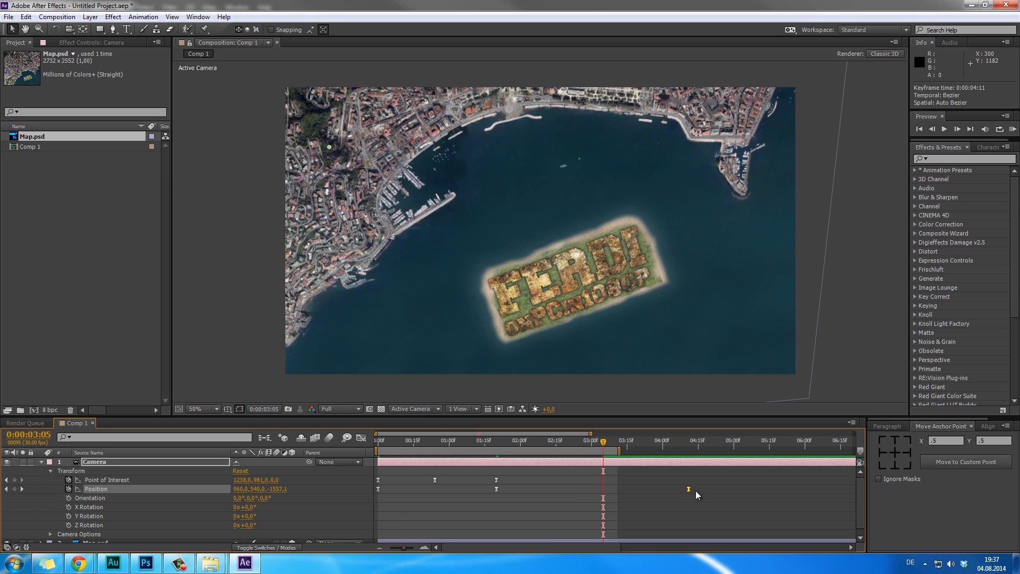
{"action": "left_click", "coordinate": [1012, 129]}
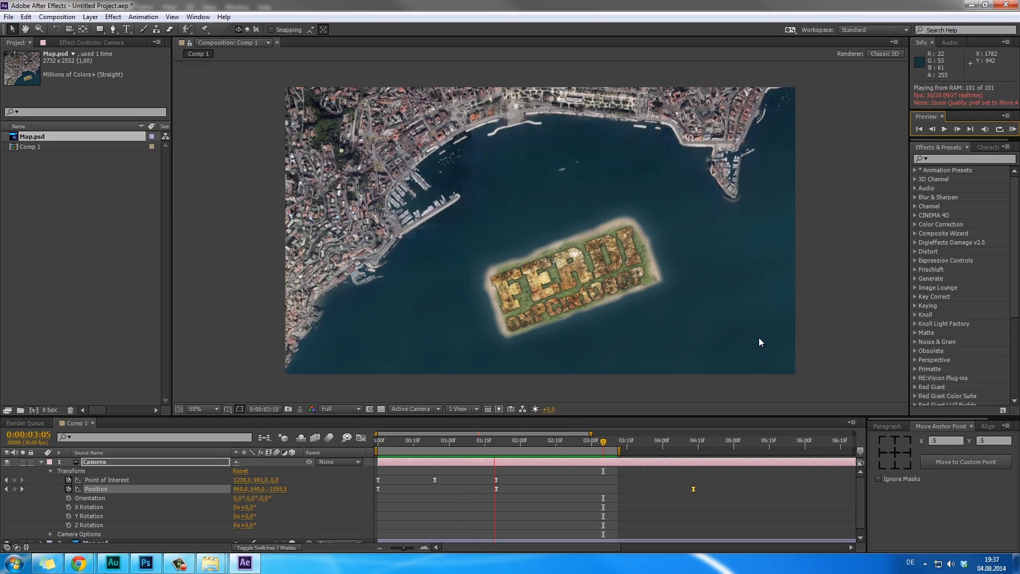
Set the camera's Point of Interest Y to 899.2 at 0:00:00:24 and collapse the Camera layer's properties.
{"action": "left_click", "coordinate": [425, 445]}
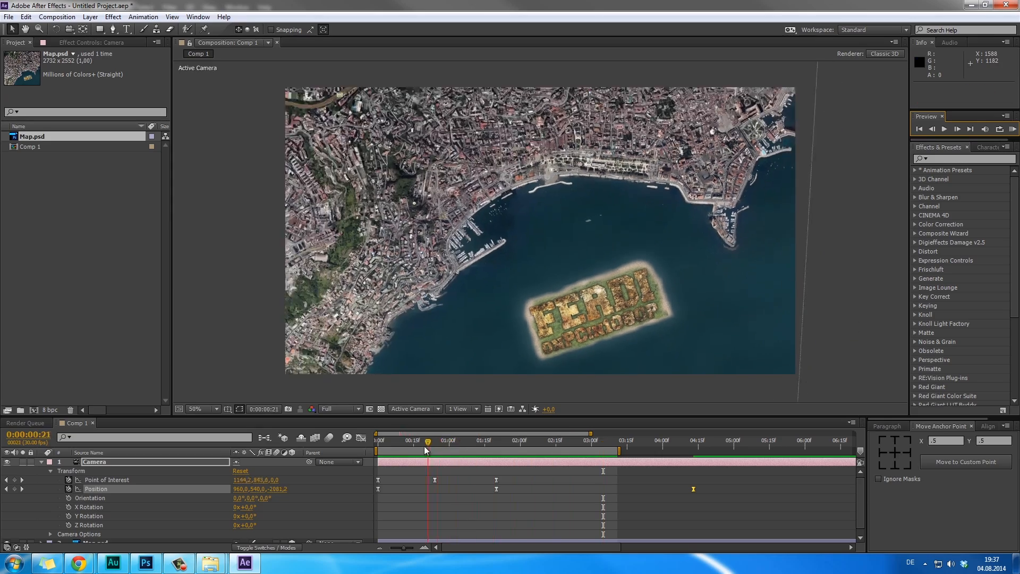
{"action": "left_click_drag", "start_coordinate": [429, 447], "coordinate": [434, 513]}
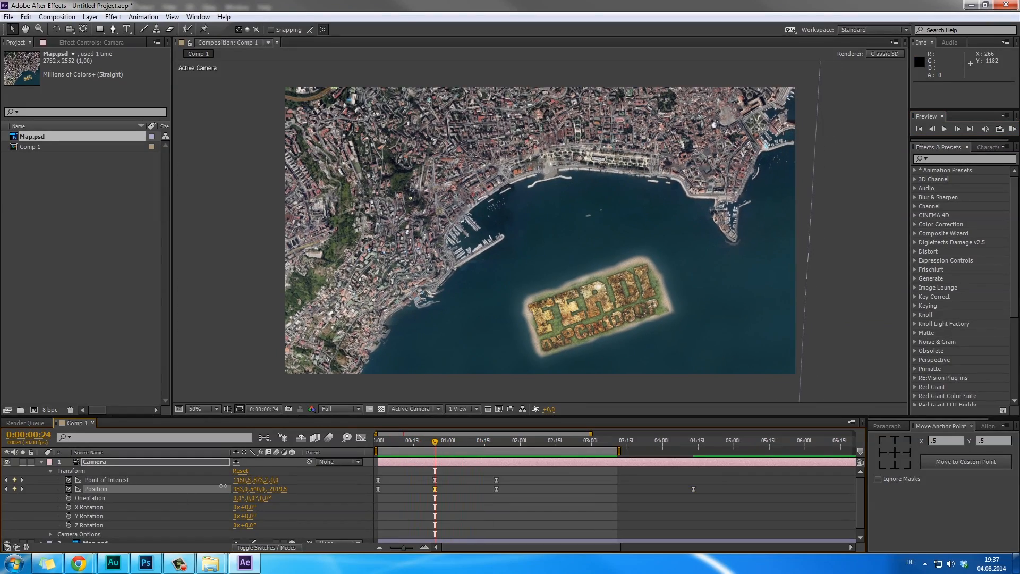
{"action": "left_click_drag", "start_coordinate": [238, 480], "coordinate": [270, 480]}
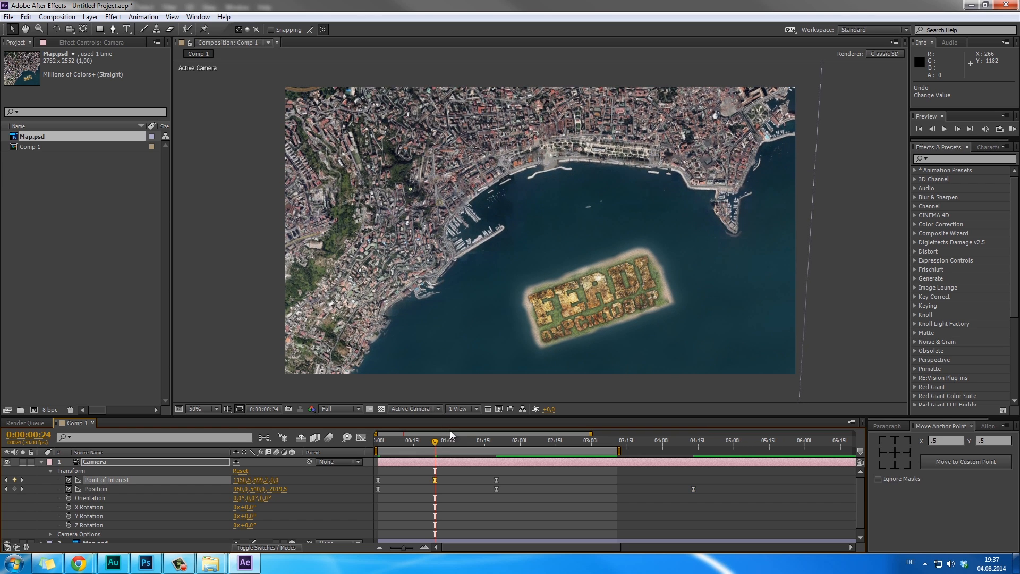
{"action": "left_click_drag", "start_coordinate": [434, 446], "coordinate": [517, 390]}
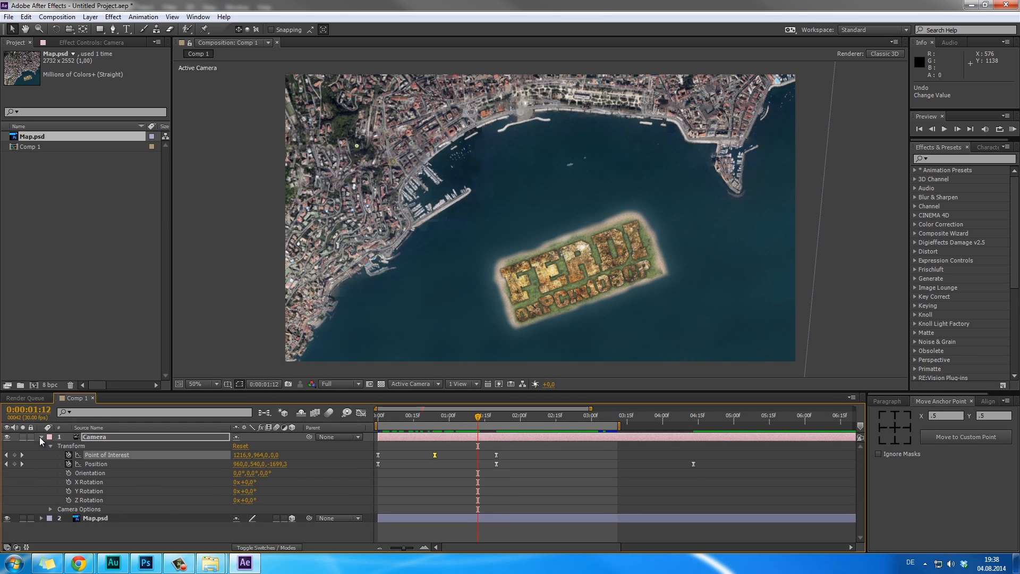
{"action": "left_click", "coordinate": [41, 437]}
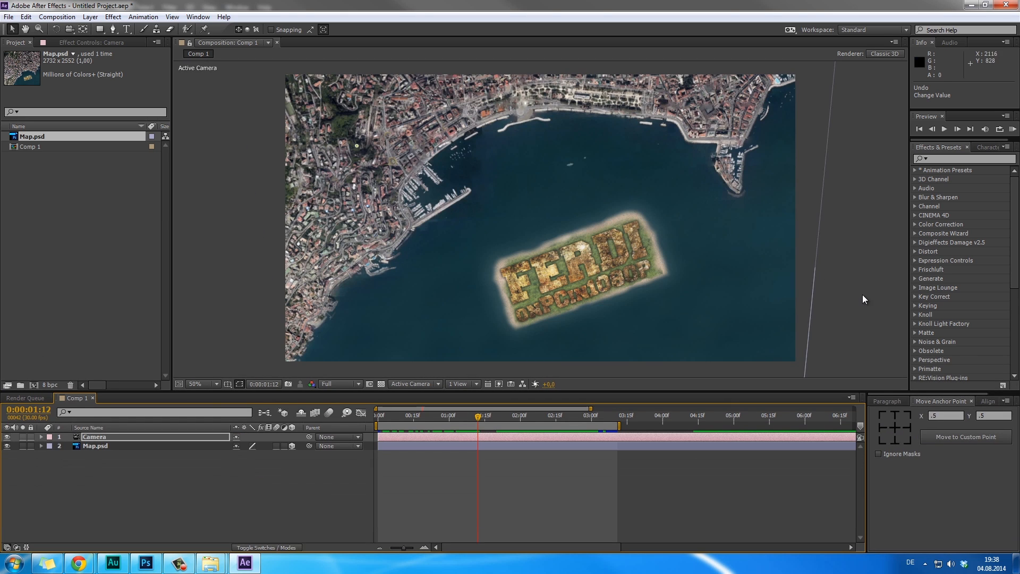
{"action": "left_click", "coordinate": [863, 299]}
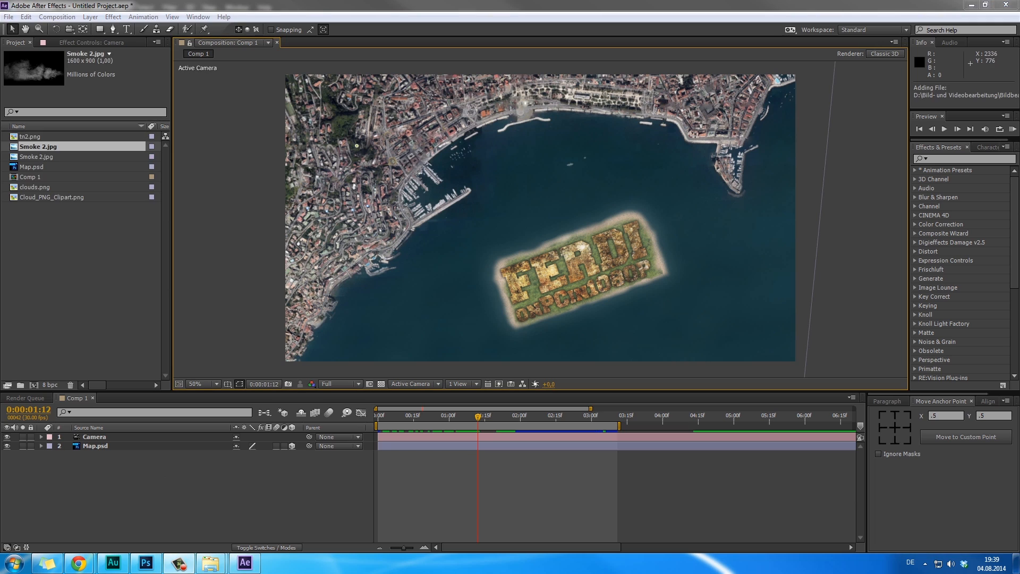
{"action": "left_click", "coordinate": [41, 237]}
{"action": "left_click", "coordinate": [52, 148]}
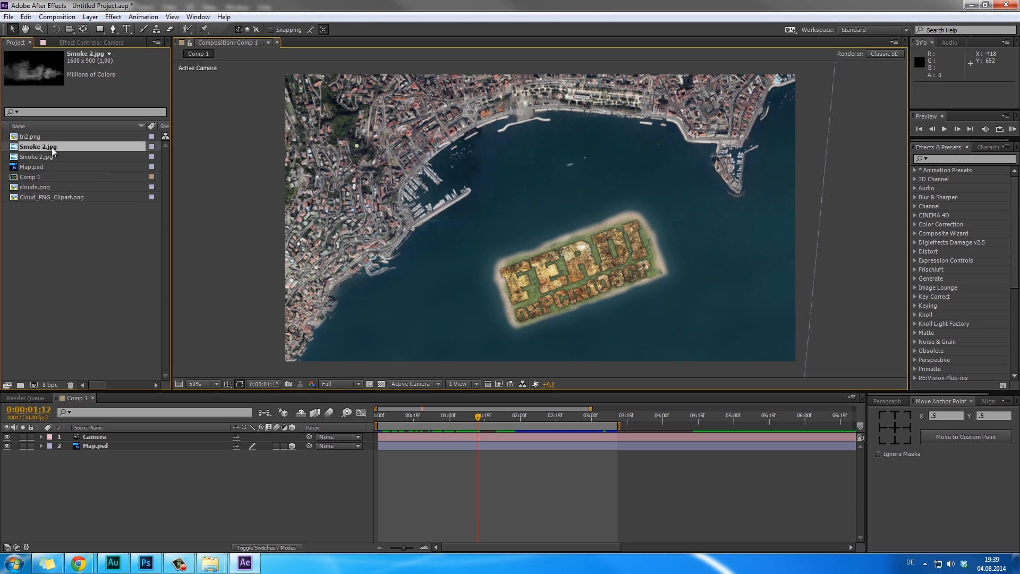
{"action": "left_click", "coordinate": [53, 156]}
{"action": "left_click", "coordinate": [53, 147]}
{"action": "key", "text": "Delete"}
{"action": "key", "text": "ctrl+z"}
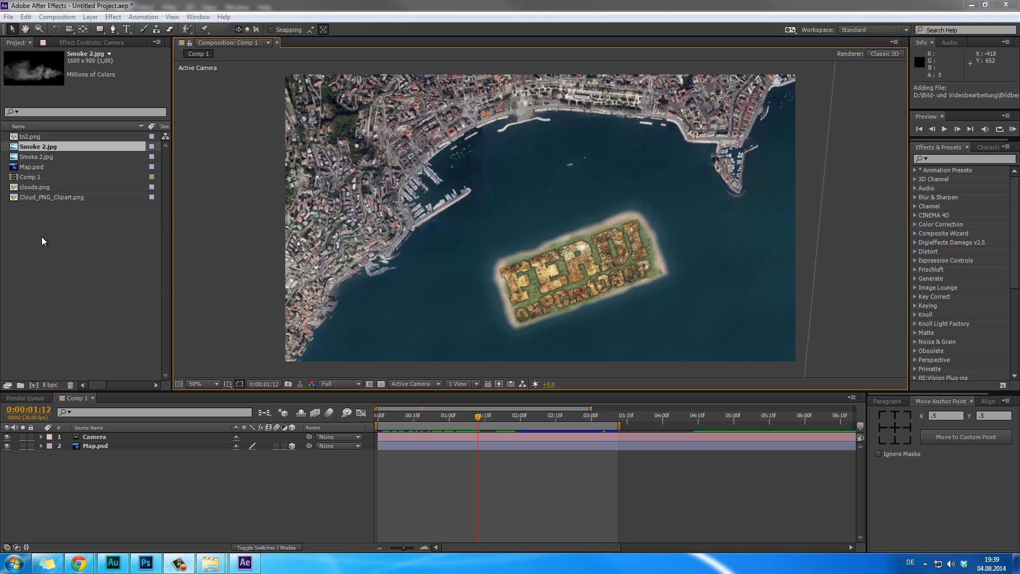
Delete the duplicate Smoke 2.jpg footage item from the project.
{"action": "left_click", "coordinate": [41, 237]}
{"action": "left_click", "coordinate": [52, 148]}
{"action": "left_click", "coordinate": [54, 155]}
{"action": "left_click", "coordinate": [52, 146]}
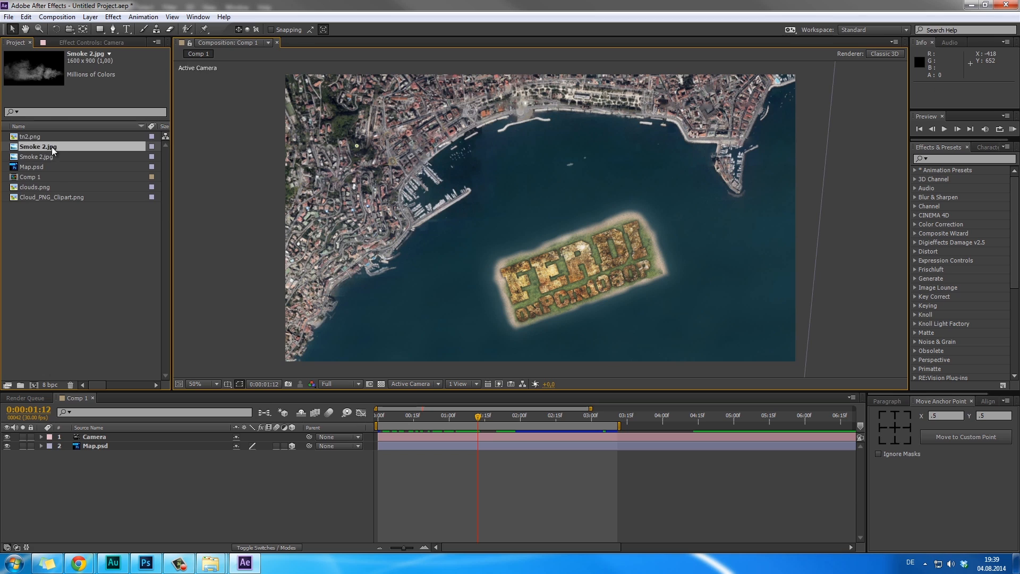
{"action": "key", "text": "Delete"}
Check the thumbnails of the imported Smoke 2.jpg and Cloud_PNG_Clipart.png footage.
{"action": "left_click", "coordinate": [51, 147]}
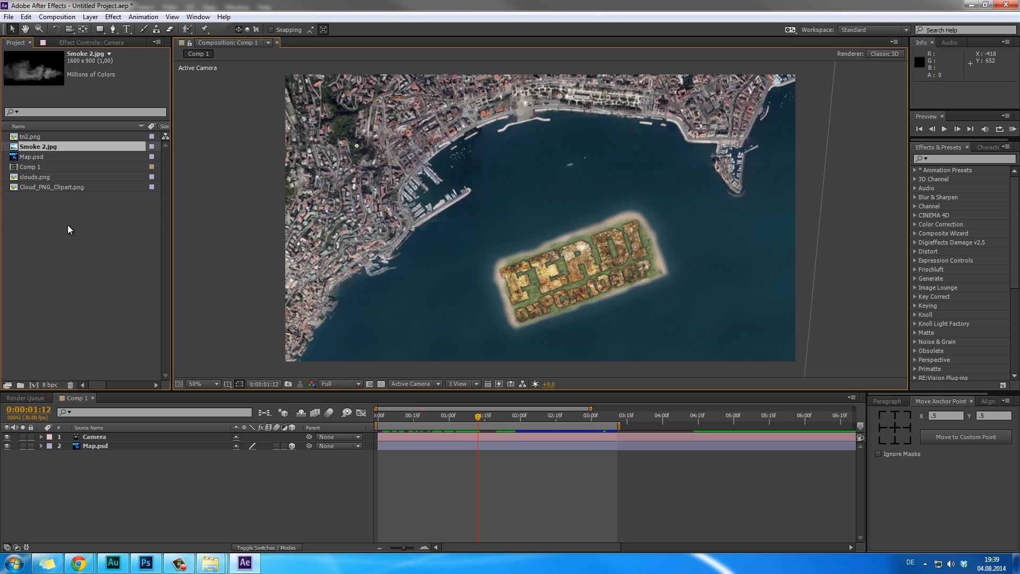
{"action": "left_click", "coordinate": [59, 194]}
{"action": "left_click", "coordinate": [58, 188]}
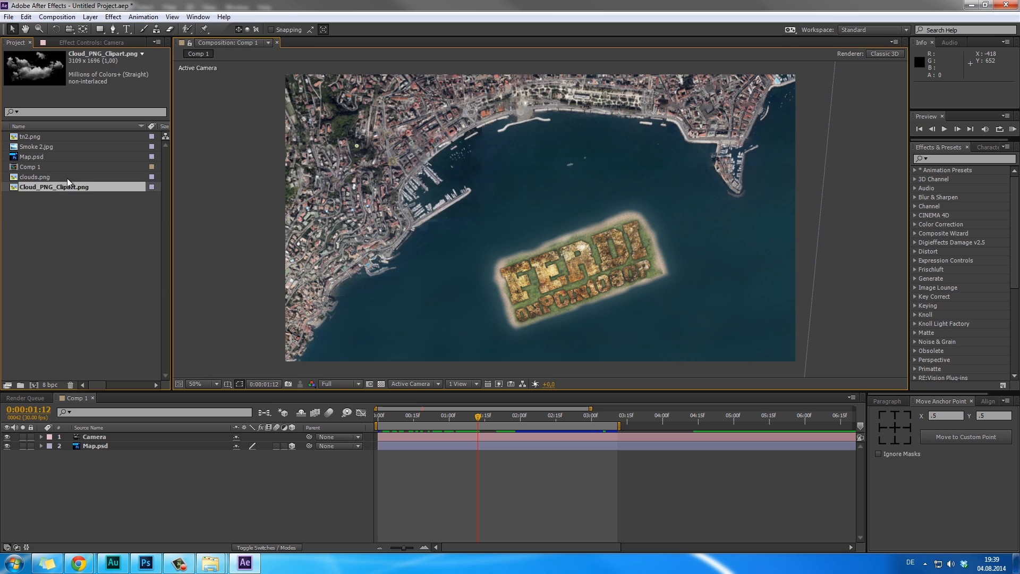
Compare the cloud and smoke footage thumbnails and add Cloud_PNG_Clipart.png to the composition between the Camera and Map.psd layers.
{"action": "left_click", "coordinate": [66, 177]}
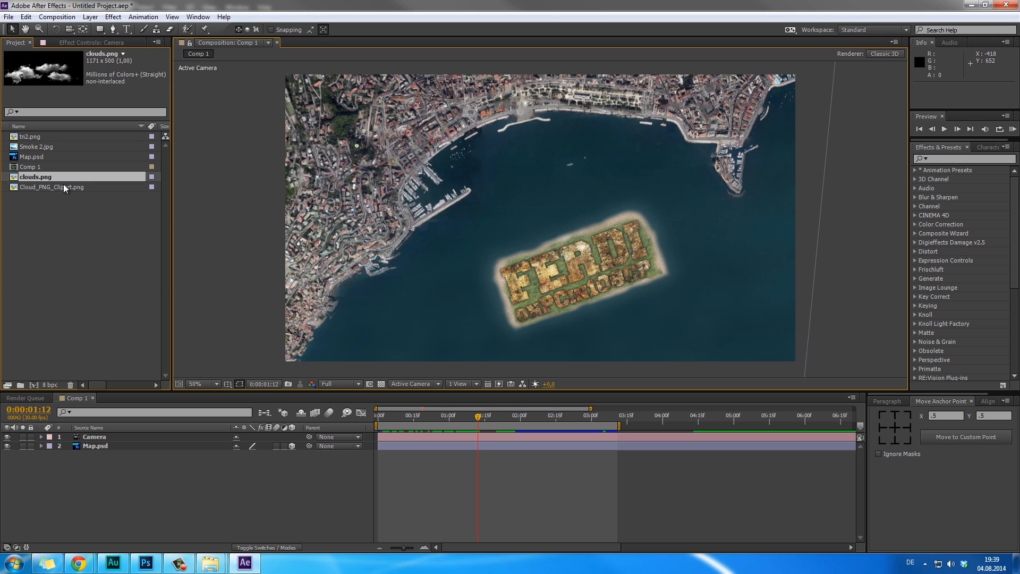
{"action": "left_click", "coordinate": [62, 185]}
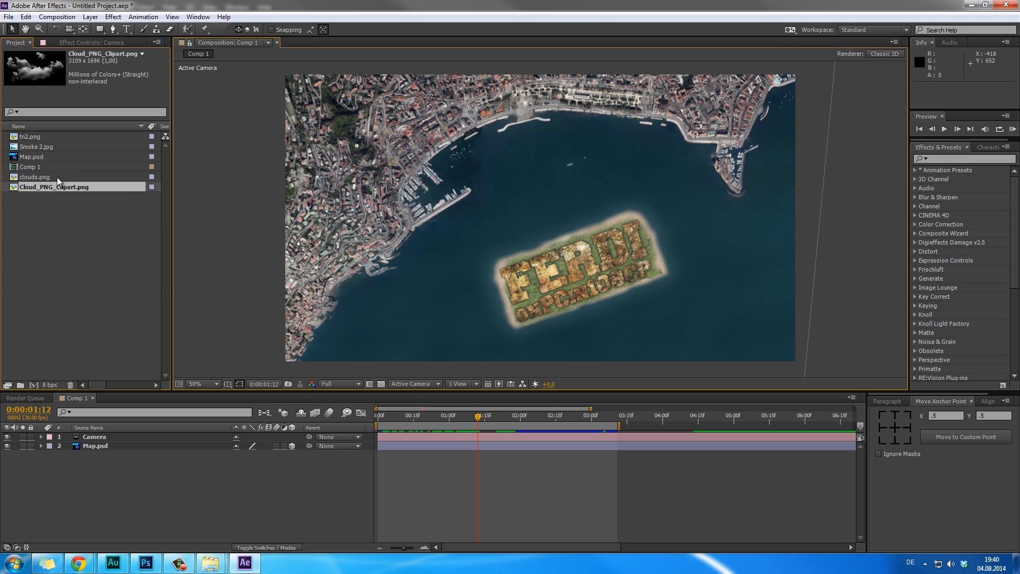
{"action": "left_click", "coordinate": [46, 146]}
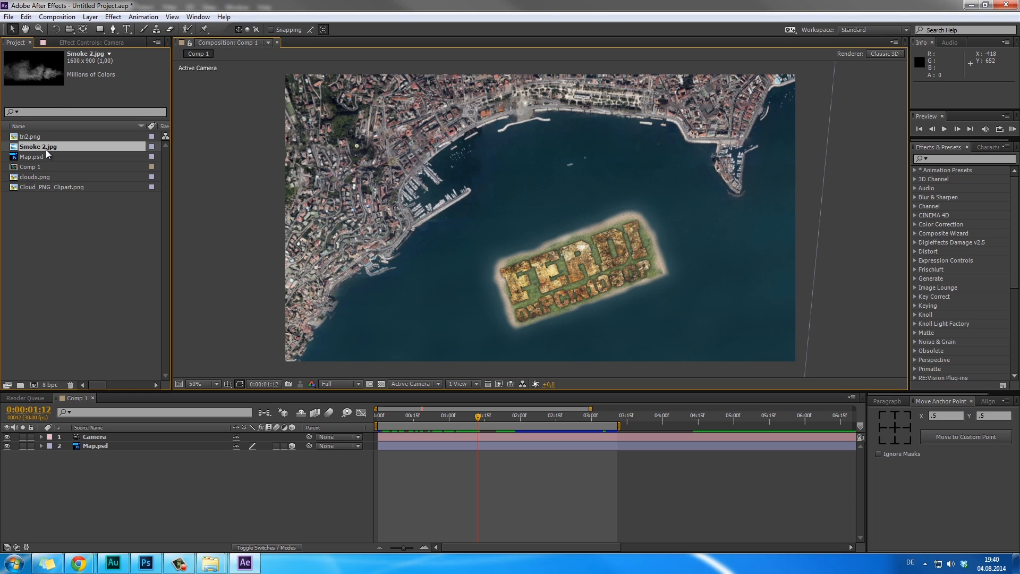
{"action": "left_click", "coordinate": [56, 176]}
{"action": "left_click", "coordinate": [48, 188]}
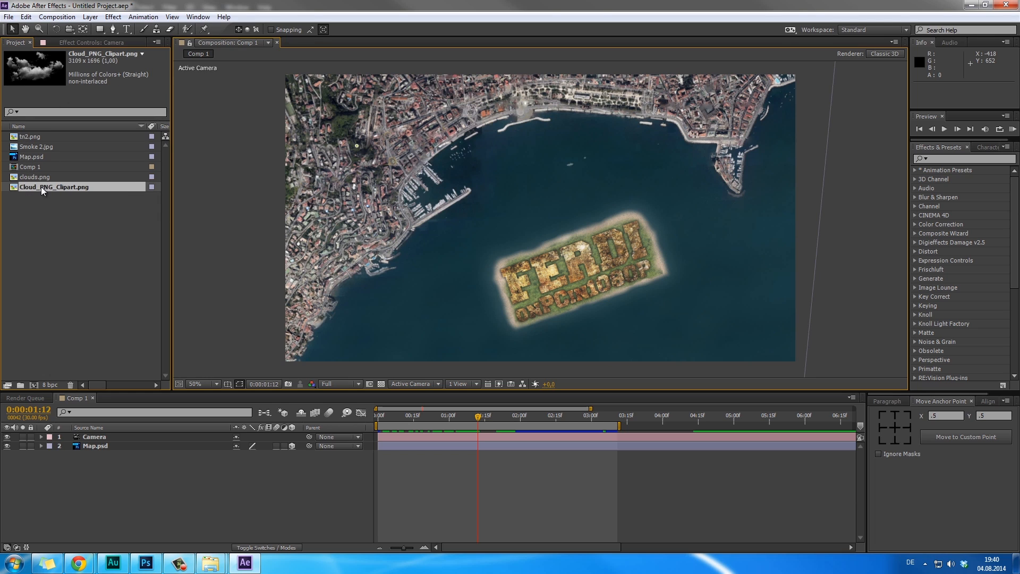
{"action": "left_click_drag", "start_coordinate": [49, 189], "coordinate": [113, 443]}
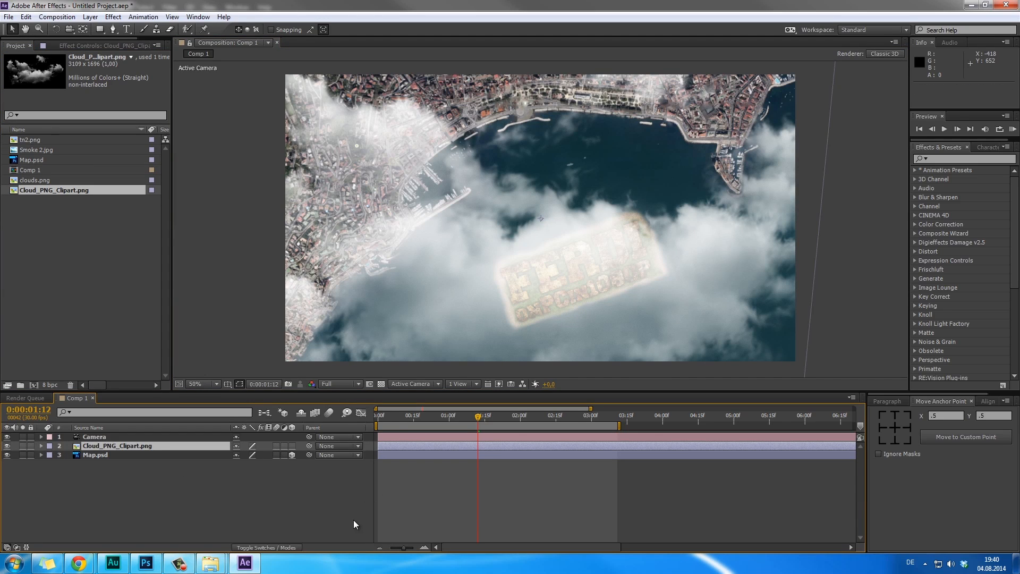
Scale the Cloud_PNG_Clipart.png layer to 81% and make it a 3D layer.
{"action": "key", "text": "s"}
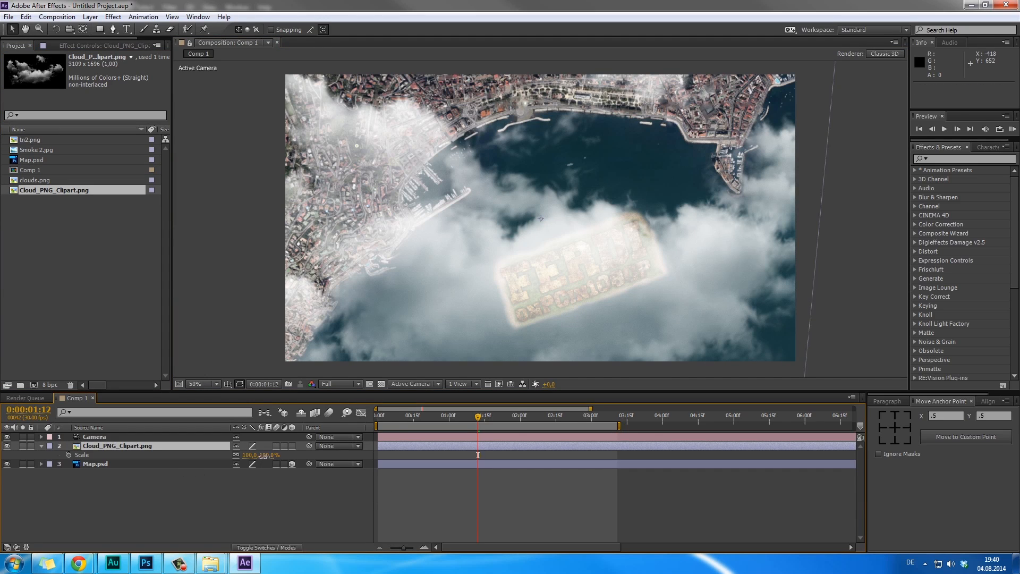
{"action": "left_click_drag", "start_coordinate": [264, 456], "coordinate": [280, 484]}
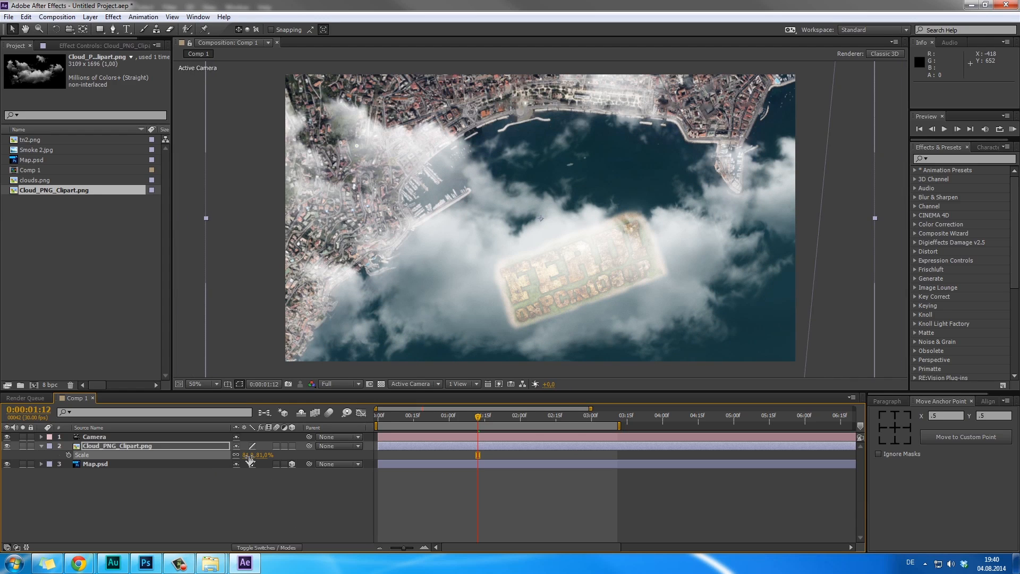
{"action": "left_click", "coordinate": [292, 446]}
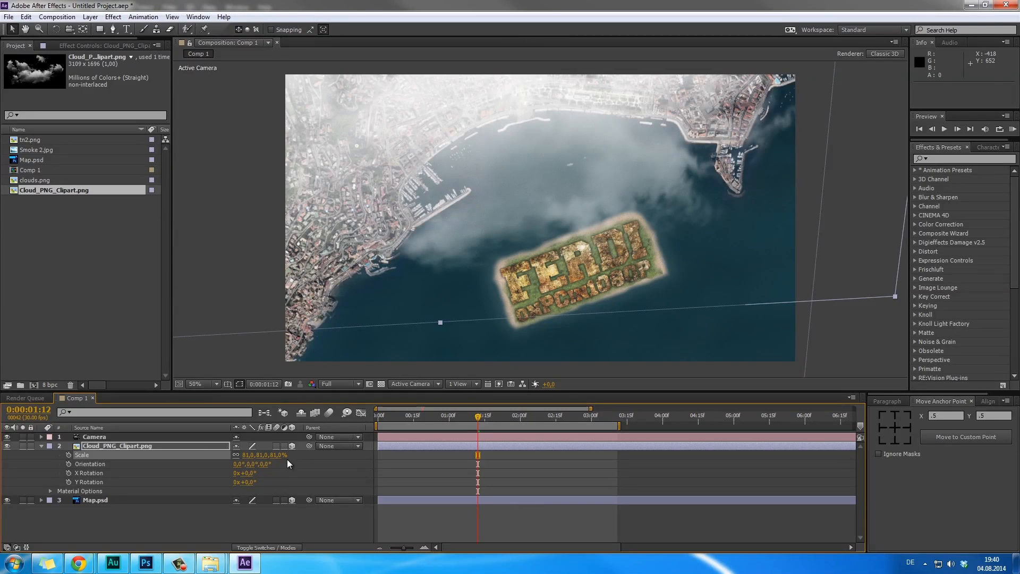
Expand the cloud layer's transform properties and set its Position to X 815 and Y 1374 so the clouds surround the island.
{"action": "left_click", "coordinate": [99, 467]}
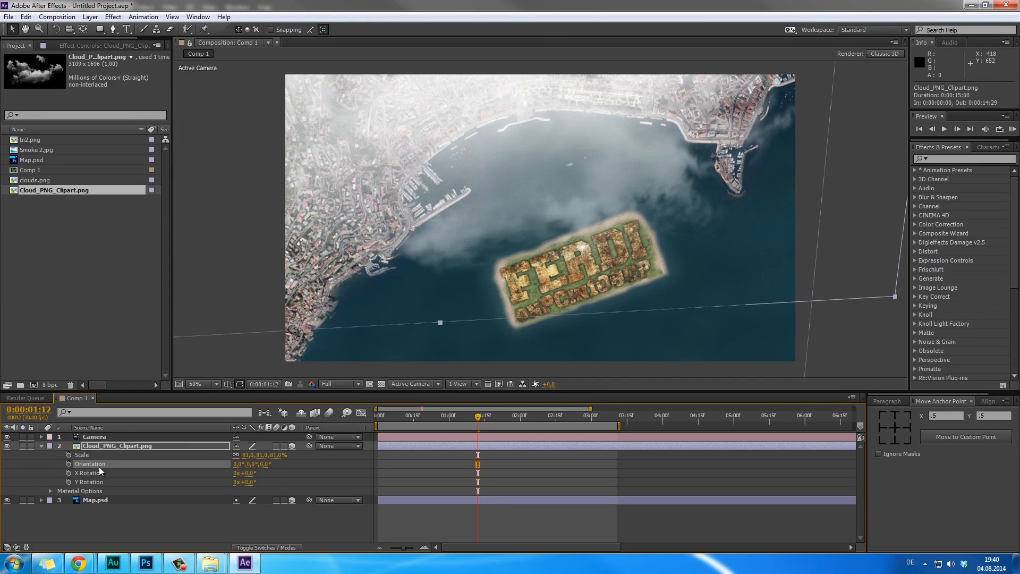
{"action": "left_click", "coordinate": [47, 448]}
{"action": "left_click", "coordinate": [43, 446]}
{"action": "left_click", "coordinate": [42, 445]}
{"action": "left_click", "coordinate": [40, 446]}
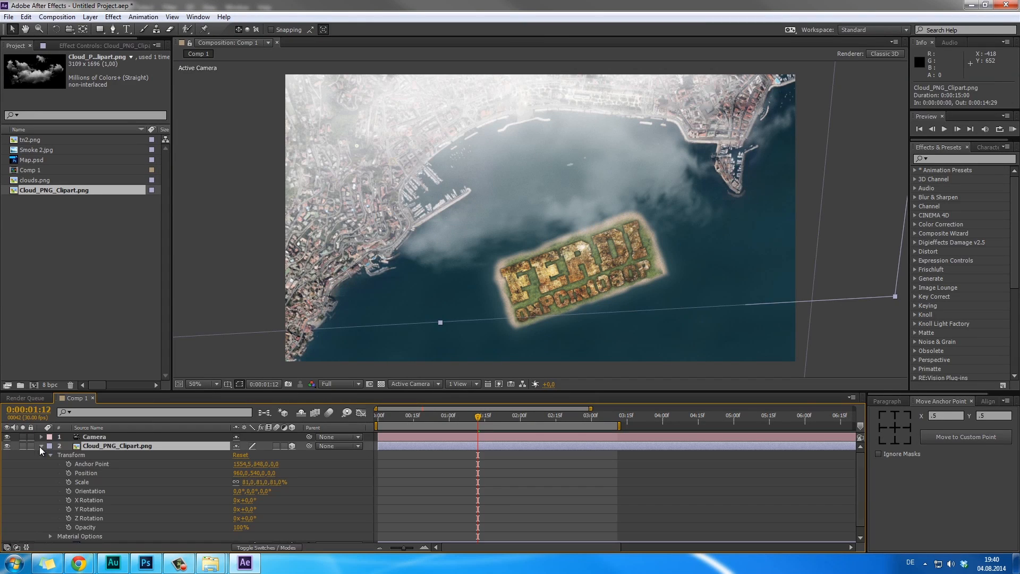
{"action": "left_click", "coordinate": [86, 473]}
{"action": "left_click_drag", "start_coordinate": [239, 473], "coordinate": [552, 478]}
{"action": "left_click_drag", "start_coordinate": [621, 492], "coordinate": [621, 491]}
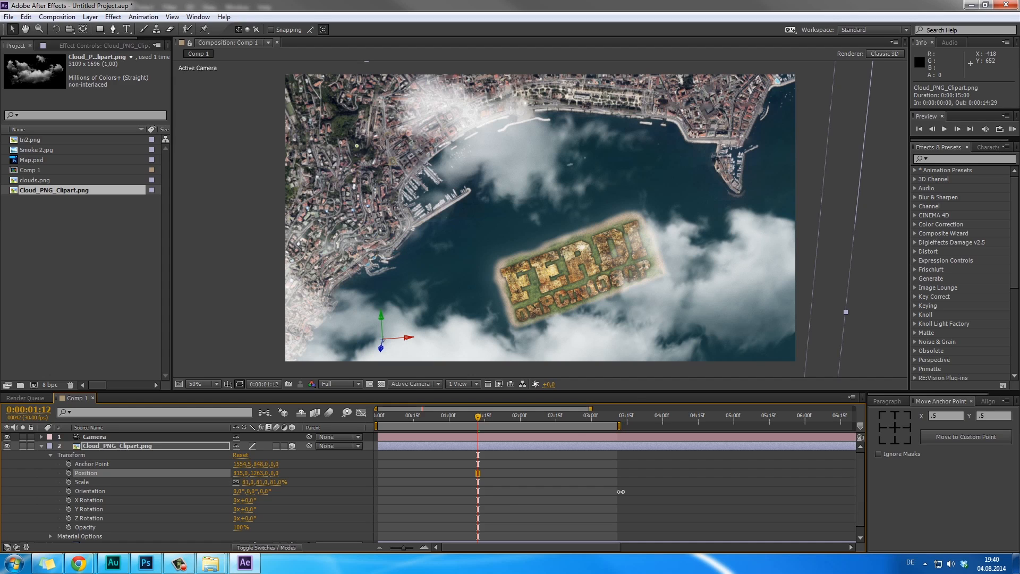
{"action": "left_click_drag", "start_coordinate": [621, 492], "coordinate": [648, 499]}
{"action": "left_click_drag", "start_coordinate": [255, 473], "coordinate": [276, 482]}
Set the cloud layer's Opacity to 75%.
{"action": "key", "text": "t"}
{"action": "left_click", "coordinate": [239, 455]}
{"action": "type", "text": "64"}
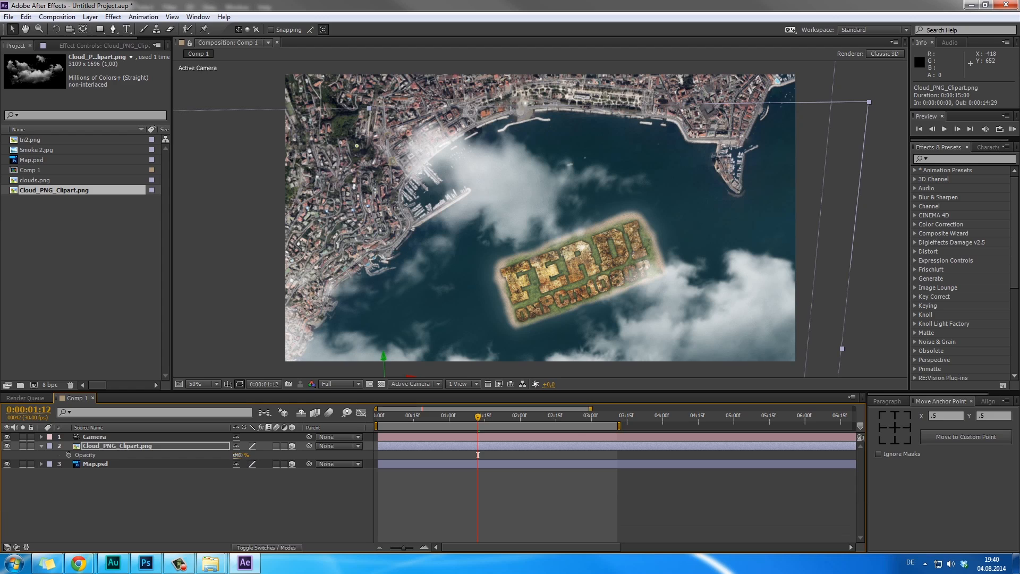
{"action": "key", "text": "Return"}
{"action": "left_click_drag", "start_coordinate": [204, 452], "coordinate": [225, 455]}
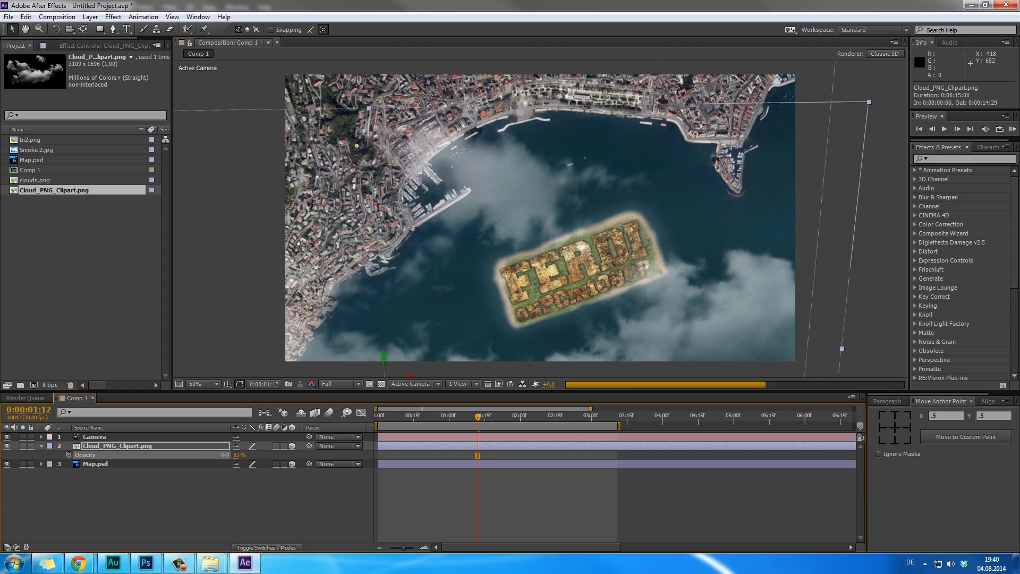
Deselect the cloud layer and run a RAM preview of the camera move with the clouds.
{"action": "left_click", "coordinate": [872, 293]}
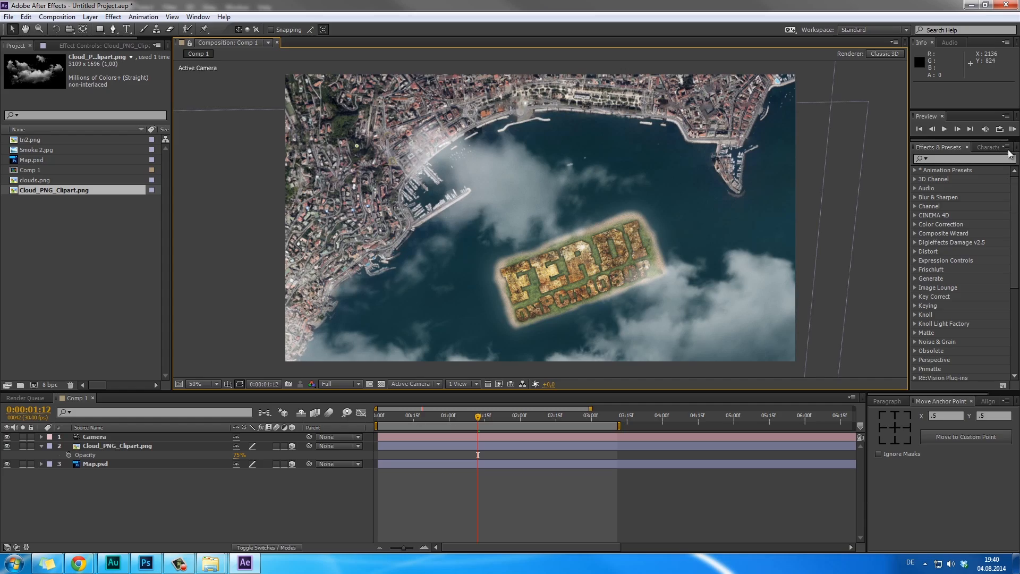
{"action": "left_click", "coordinate": [1012, 129]}
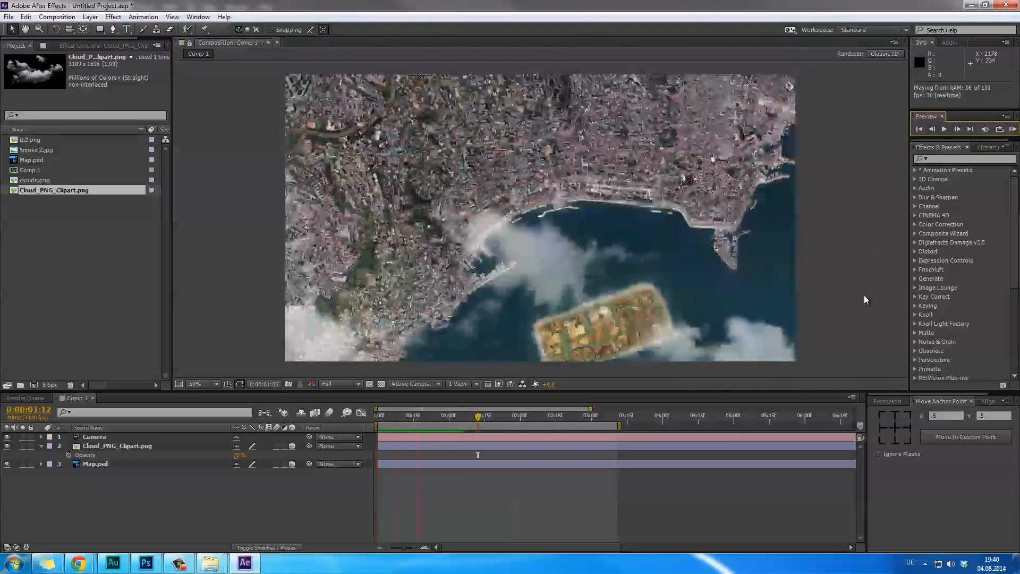
{"action": "left_click", "coordinate": [465, 449]}
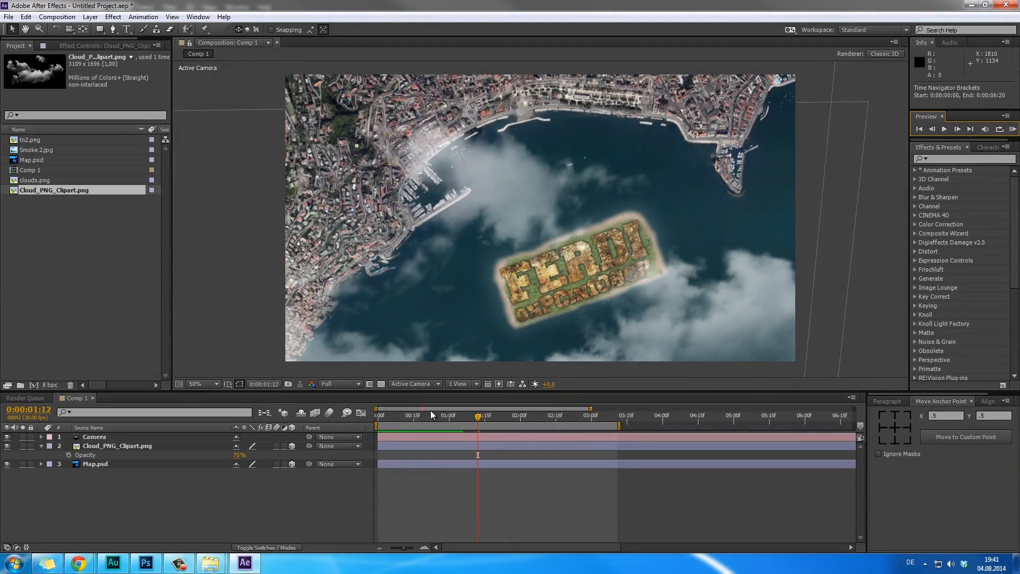
Add a Position keyframe to the cloud layer, move it to 0:00:00:00, and undo the accidental change made in the viewer.
{"action": "left_click_drag", "start_coordinate": [412, 415], "coordinate": [518, 454]}
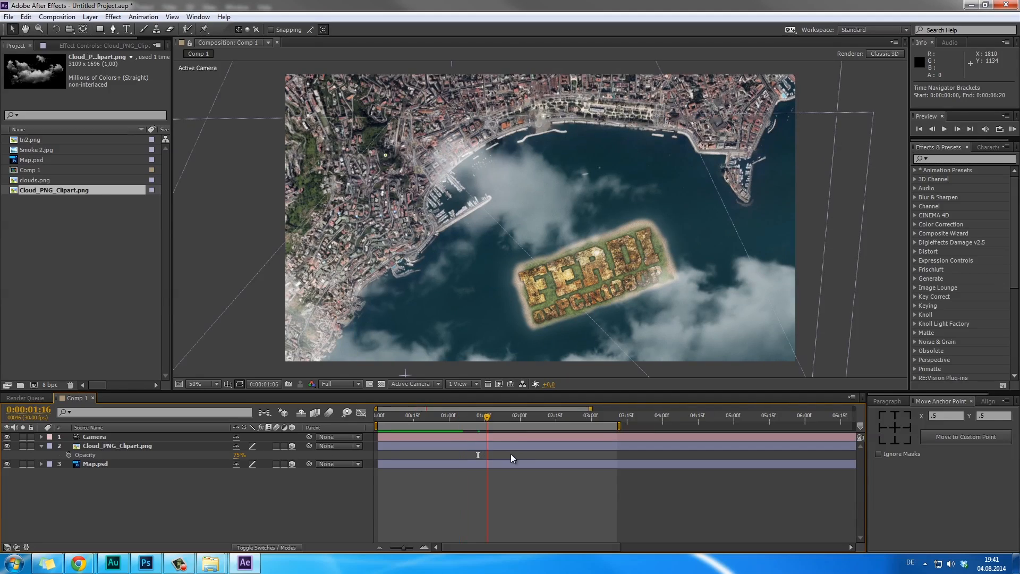
{"action": "left_click", "coordinate": [136, 448]}
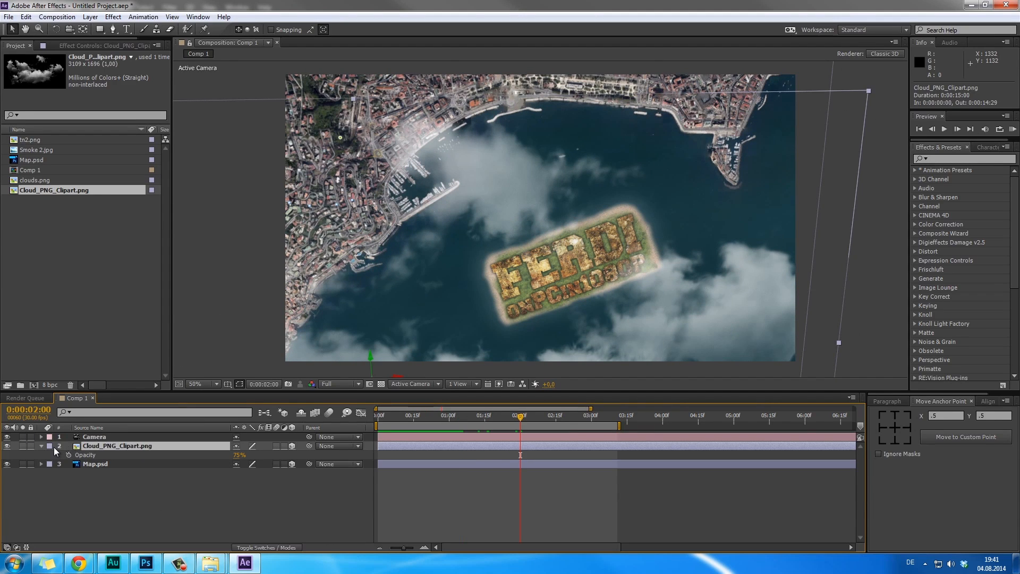
{"action": "key", "text": "p"}
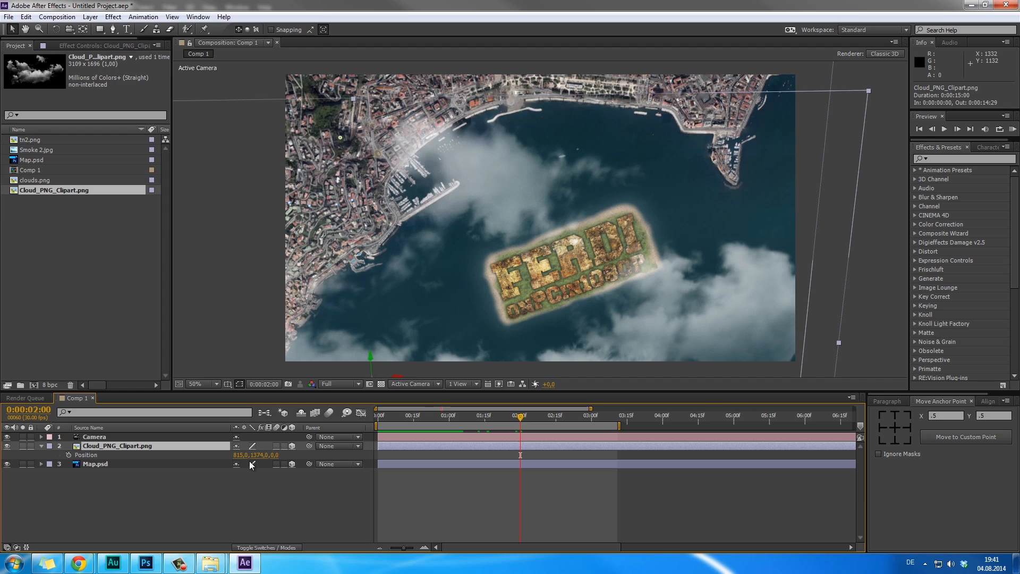
{"action": "left_click", "coordinate": [69, 455]}
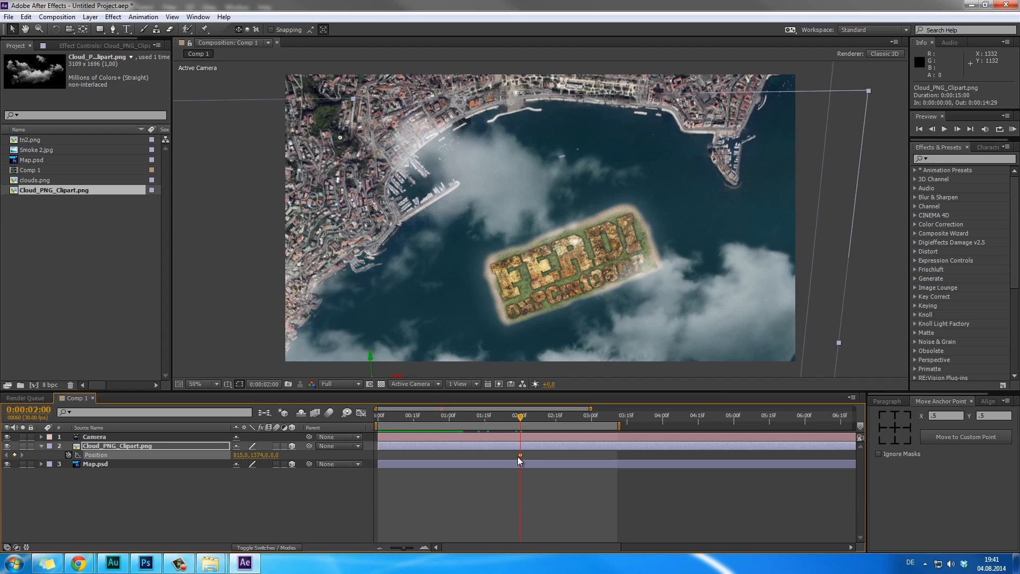
{"action": "left_click_drag", "start_coordinate": [521, 455], "coordinate": [497, 458]}
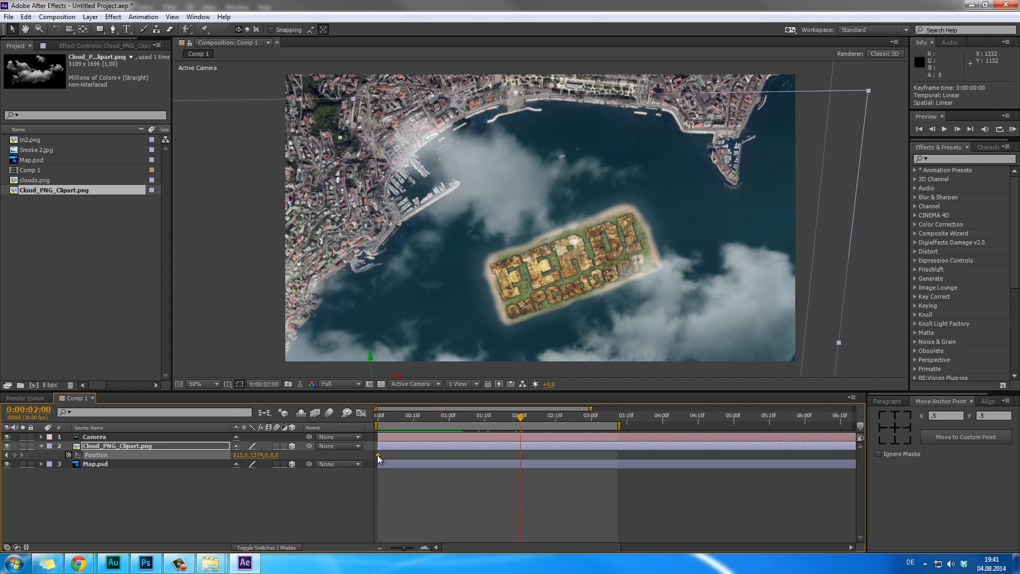
{"action": "left_click_drag", "start_coordinate": [499, 343], "coordinate": [506, 327]}
{"action": "key", "text": "ctrl+z"}
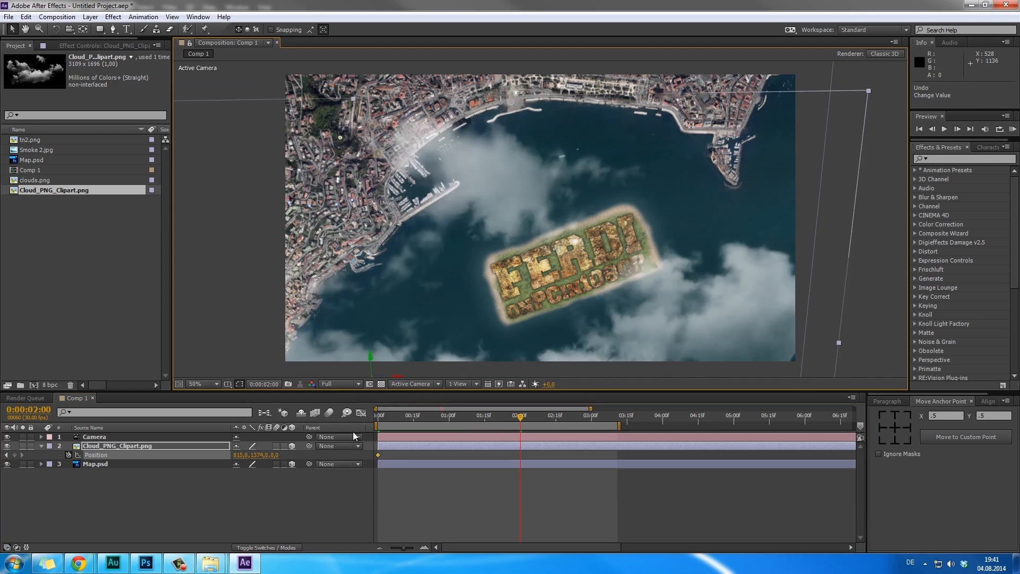
Add a second cloud Position keyframe with X at 881 and place it at 0:00:03:26.
{"action": "left_click_drag", "start_coordinate": [256, 453], "coordinate": [262, 452]}
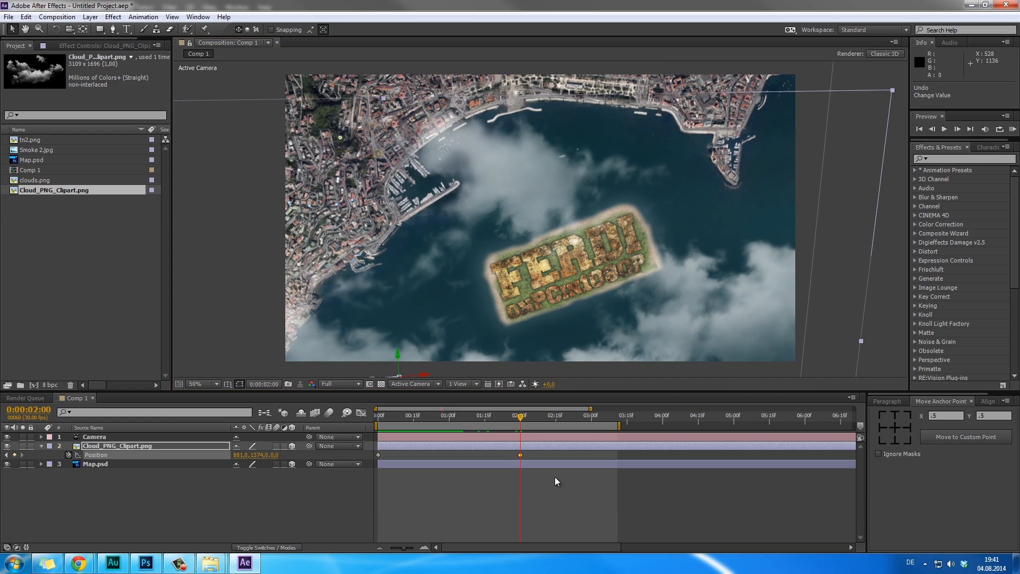
{"action": "left_click_drag", "start_coordinate": [520, 455], "coordinate": [531, 455]}
{"action": "left_click_drag", "start_coordinate": [620, 462], "coordinate": [652, 457]}
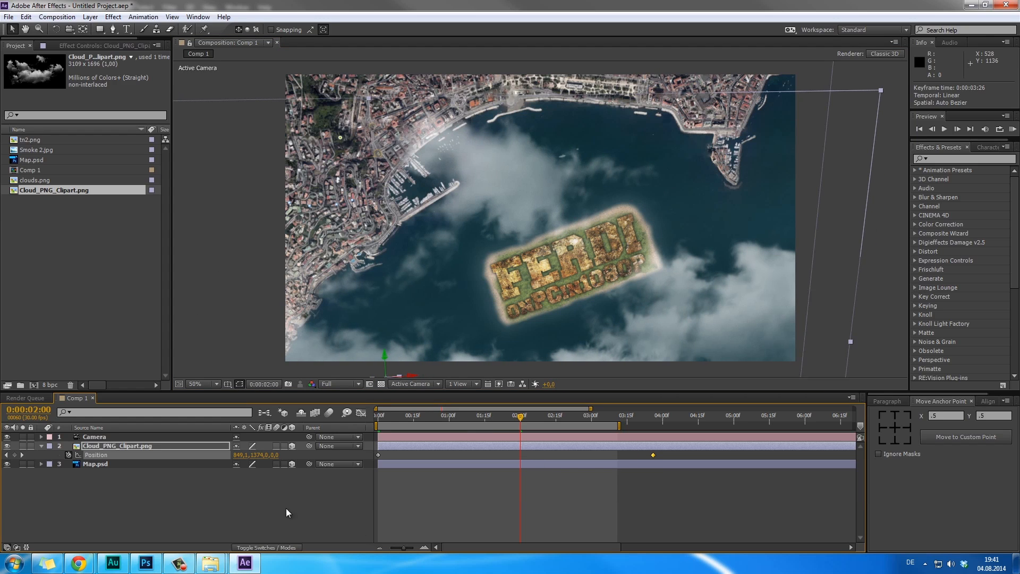
Return to 0:00:00:00 and show all transform properties of the cloud layer.
{"action": "left_click", "coordinate": [379, 406]}
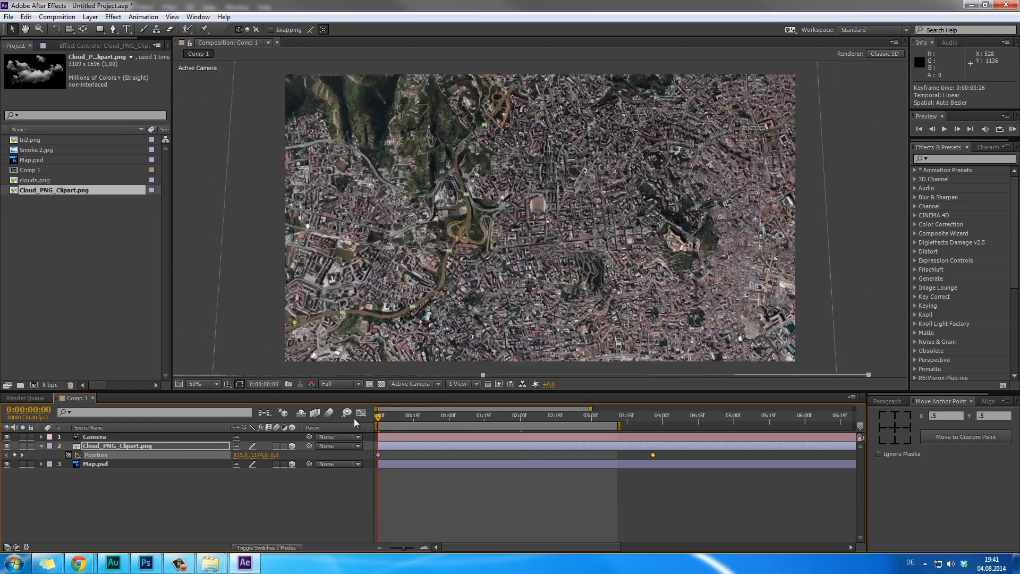
{"action": "left_click", "coordinate": [42, 445]}
{"action": "left_click", "coordinate": [43, 446]}
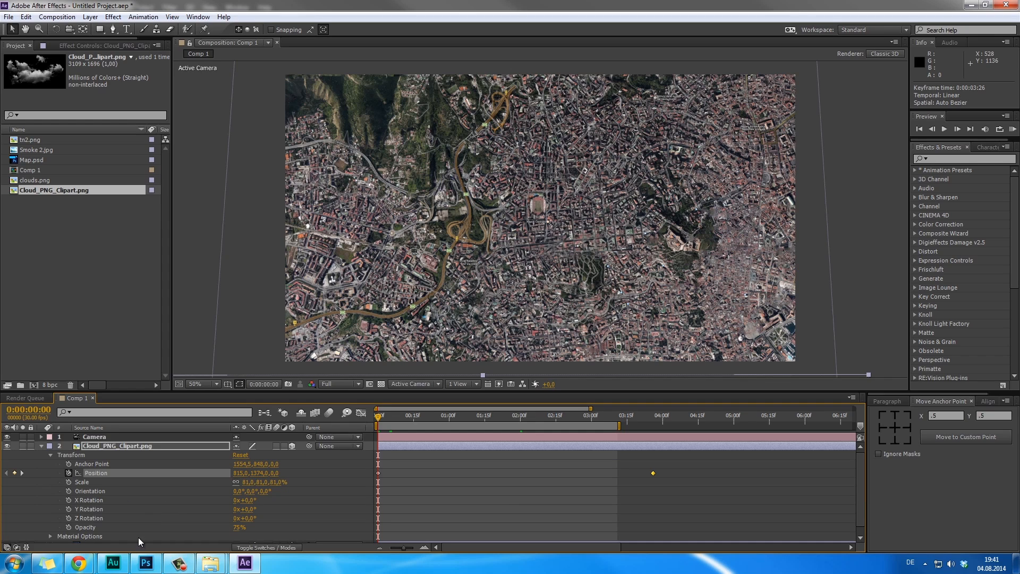
{"action": "scroll", "coordinate": [178, 500], "scroll_direction": "down", "scroll_amount": 1}
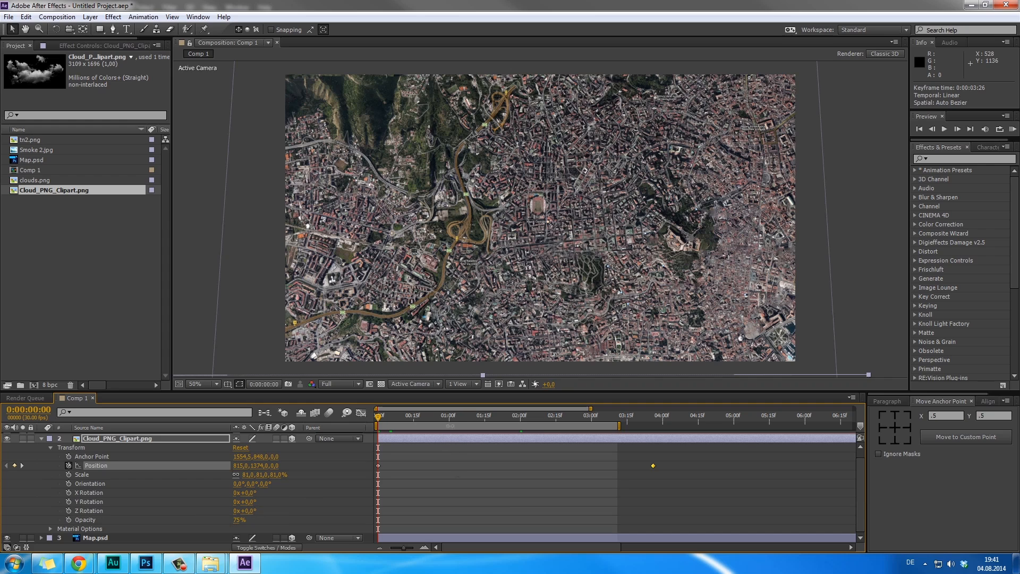
Try changing the cloud layer's rotation at 0:00:01:13 and undo the changes.
{"action": "left_click_drag", "start_coordinate": [379, 417], "coordinate": [479, 431]}
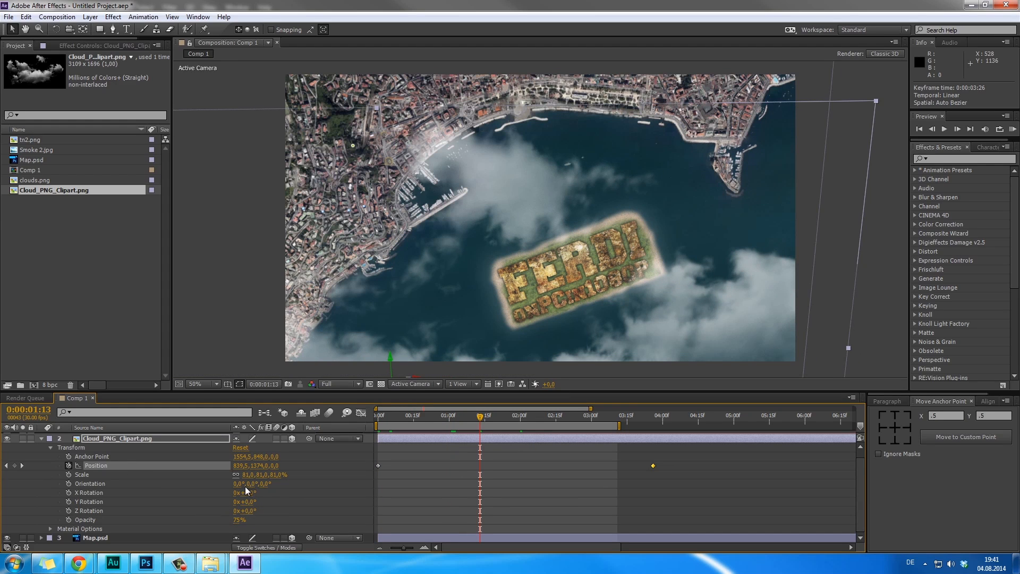
{"action": "left_click_drag", "start_coordinate": [250, 492], "coordinate": [262, 511]}
{"action": "key", "text": "ctrl+z"}
{"action": "key", "text": "ctrl+z"}
{"action": "key", "text": "ctrl+z"}
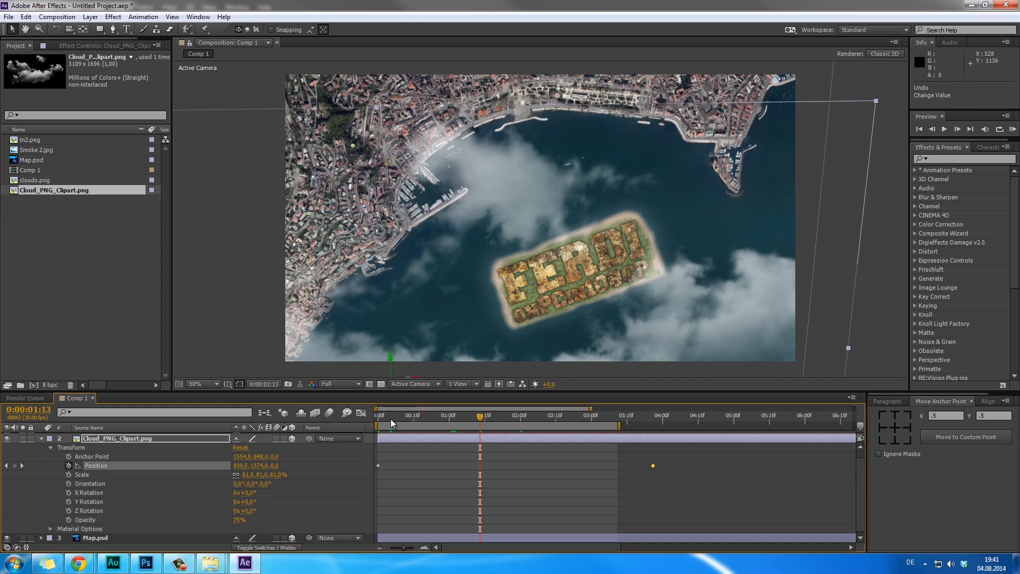
Animate the cloud layer's Z Rotation from 0° at 0:00:00:00 to -5° at 0:00:03:20.
{"action": "left_click_drag", "start_coordinate": [390, 418], "coordinate": [368, 422]}
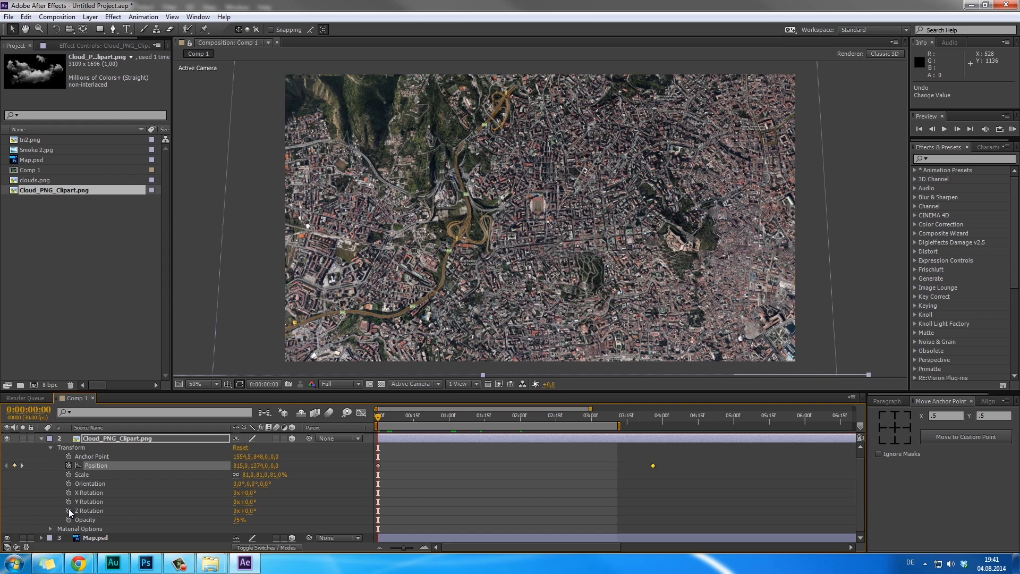
{"action": "left_click", "coordinate": [68, 510]}
{"action": "left_click_drag", "start_coordinate": [542, 418], "coordinate": [638, 433]}
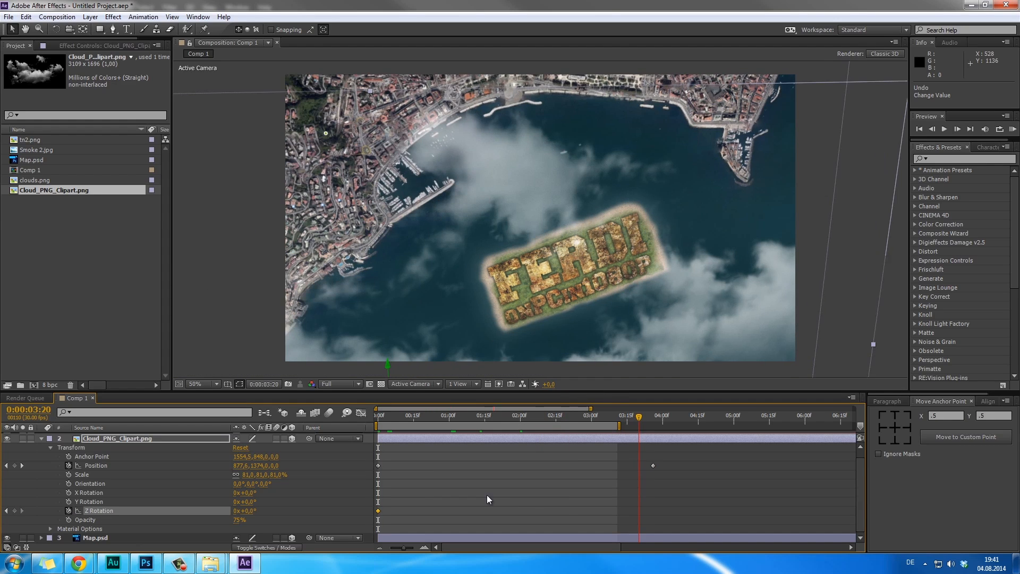
{"action": "mouse_move", "coordinate": [249, 510]}
{"action": "left_mouse_down"}
{"action": "mouse_move", "coordinate": [261, 510]}
{"action": "mouse_move", "coordinate": [242, 510]}
{"action": "left_mouse_up"}
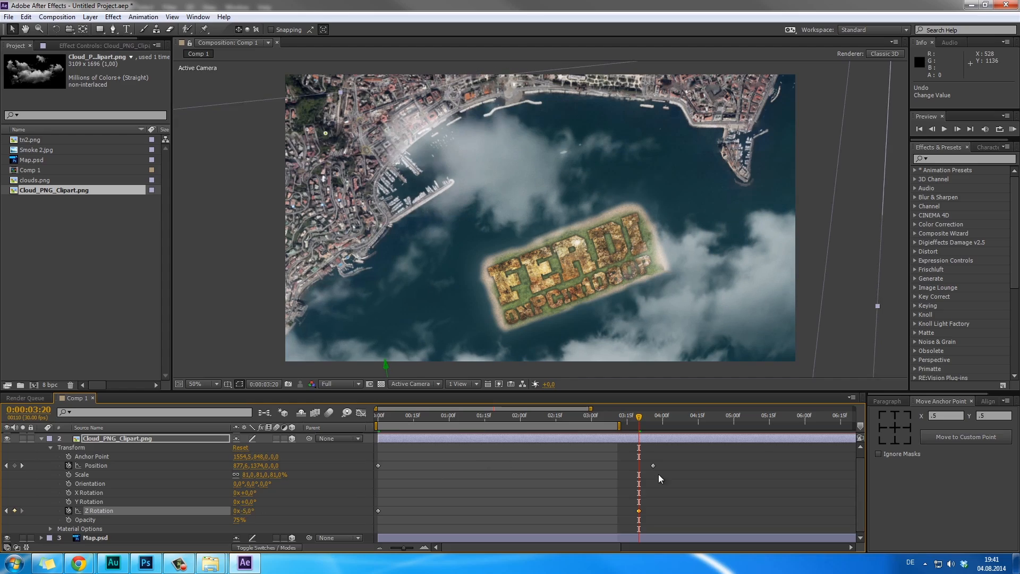
Run a RAM preview of the drifting and rotating clouds.
{"action": "left_click", "coordinate": [691, 506]}
{"action": "left_click", "coordinate": [1012, 129]}
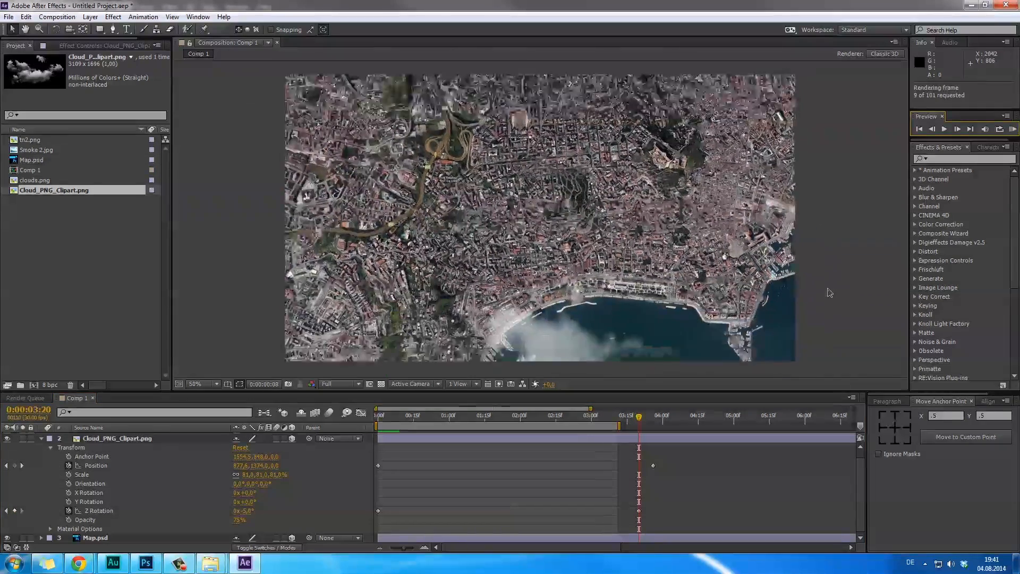
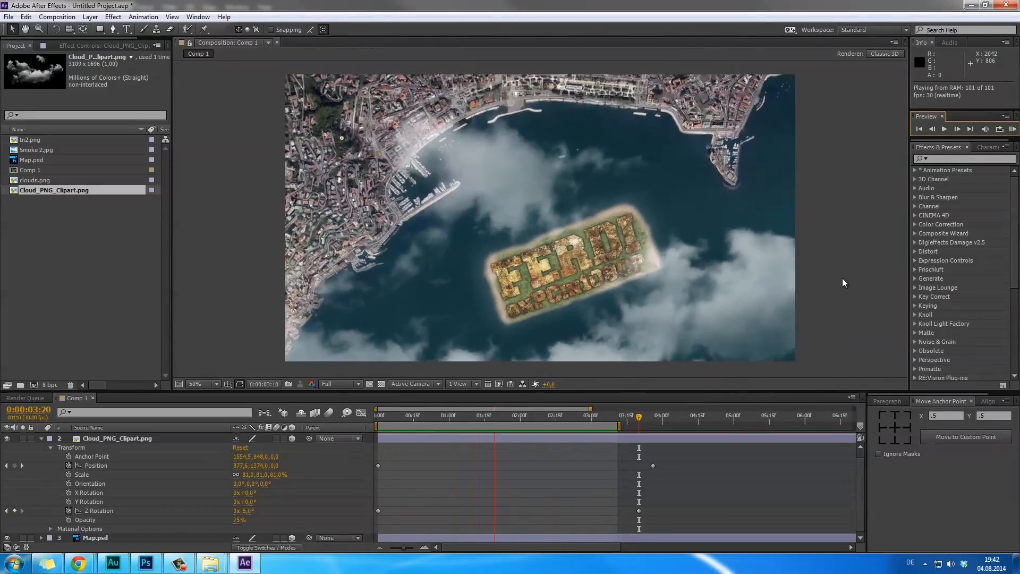
{"action": "key", "text": "space"}
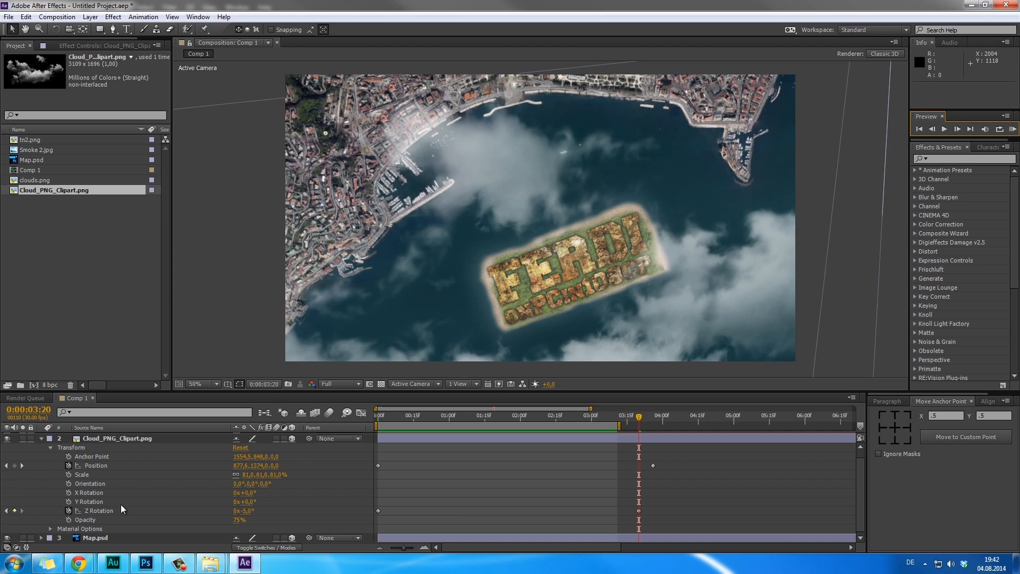
Move the cloud layer's end keyframes later, with Position at 0:00:06:05 and Z Rotation shifted equally, and check the slower motion.
{"action": "left_click", "coordinate": [141, 442]}
{"action": "left_click_drag", "start_coordinate": [631, 451], "coordinate": [817, 467]}
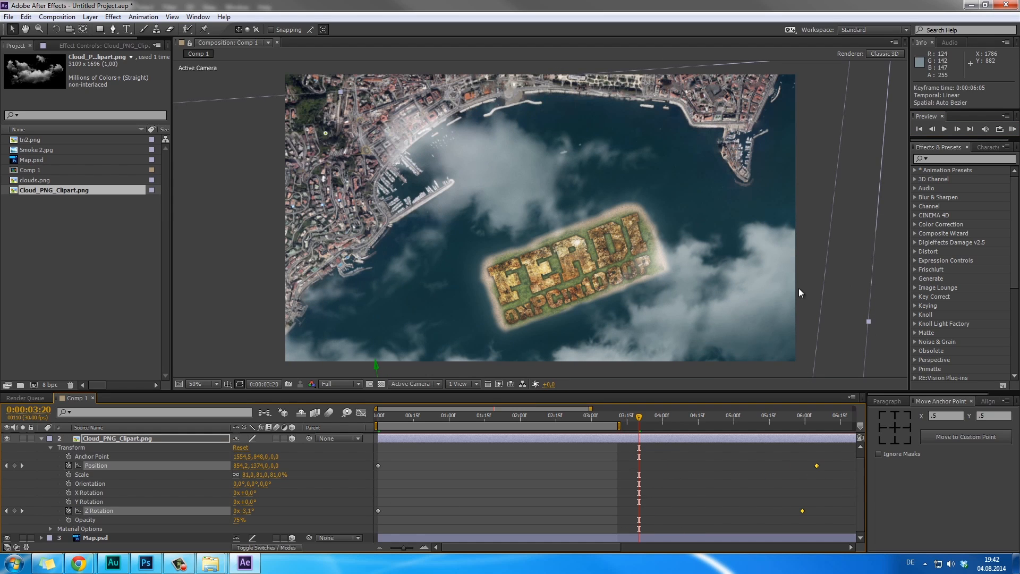
{"action": "left_click", "coordinate": [882, 255]}
{"action": "scroll", "coordinate": [506, 337], "scroll_direction": "down", "scroll_amount": 2}
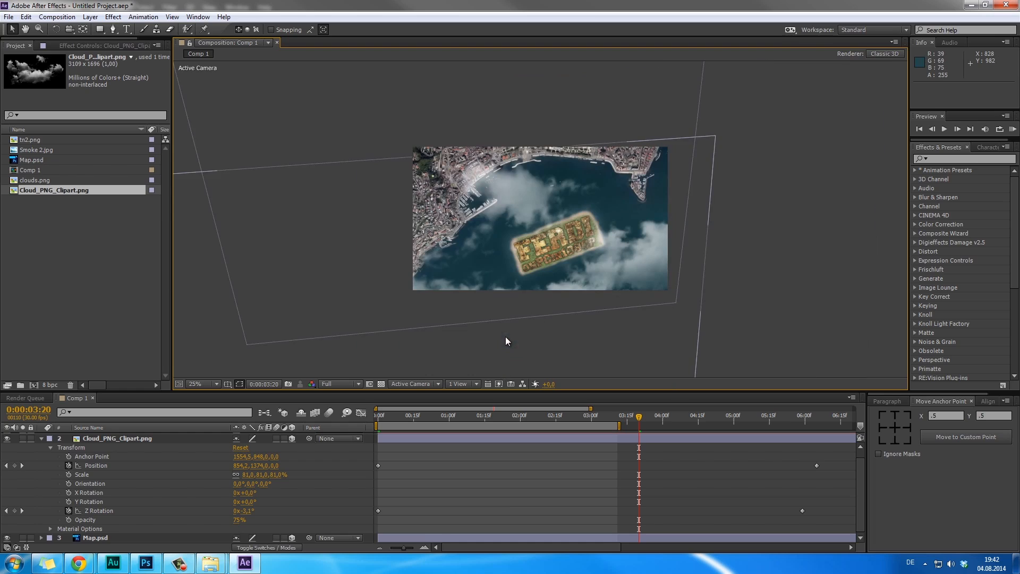
{"action": "mouse_move", "coordinate": [413, 420]}
{"action": "left_mouse_down"}
{"action": "mouse_move", "coordinate": [388, 425]}
{"action": "mouse_move", "coordinate": [403, 424]}
{"action": "left_mouse_up"}
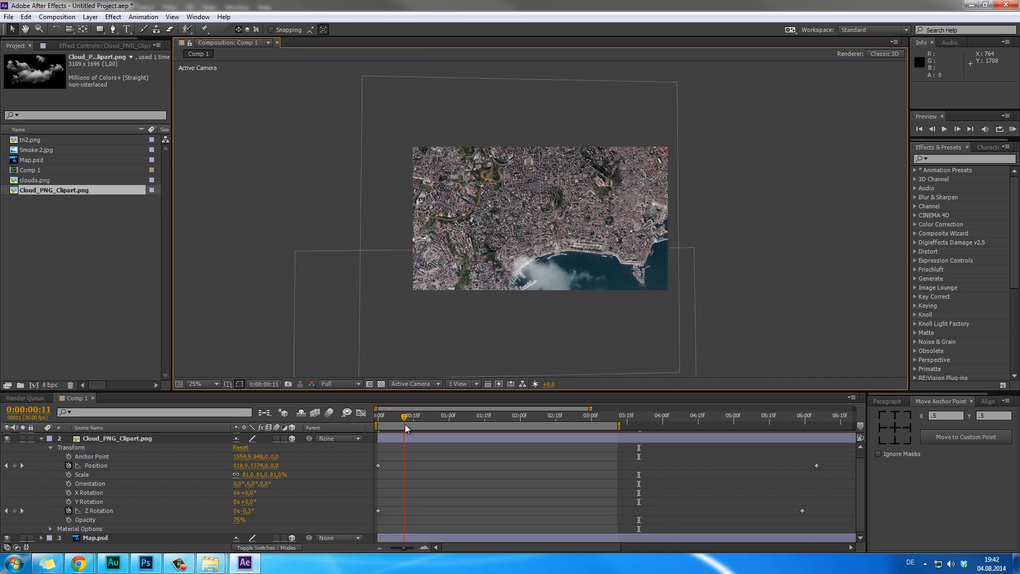
Try adding clouds.png to the composition as a layer between the camera and the existing cloud layer.
{"action": "left_click", "coordinate": [42, 438]}
{"action": "left_click_drag", "start_coordinate": [38, 180], "coordinate": [109, 443]}
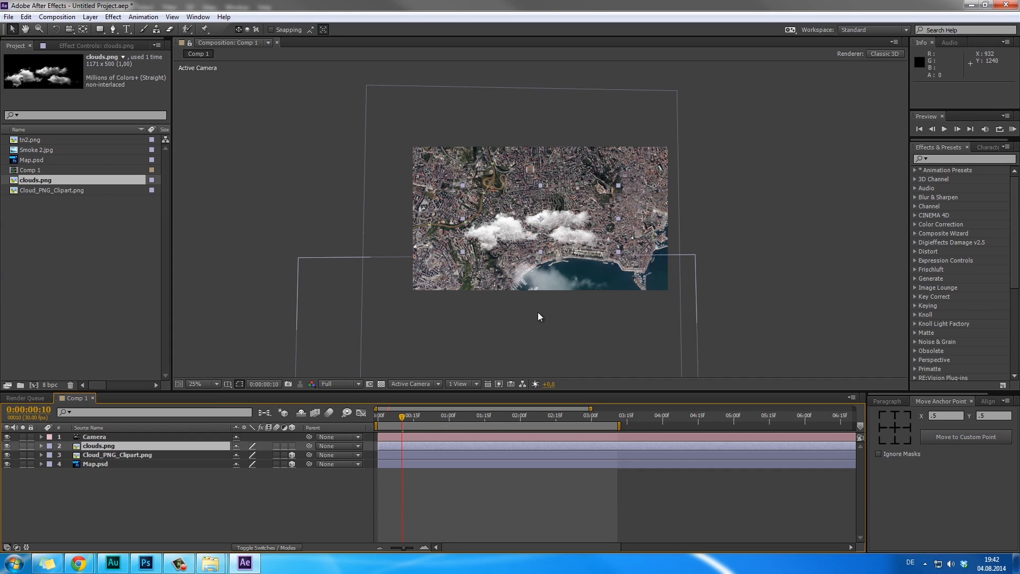
{"action": "scroll", "coordinate": [540, 238], "scroll_direction": "up", "scroll_amount": 2}
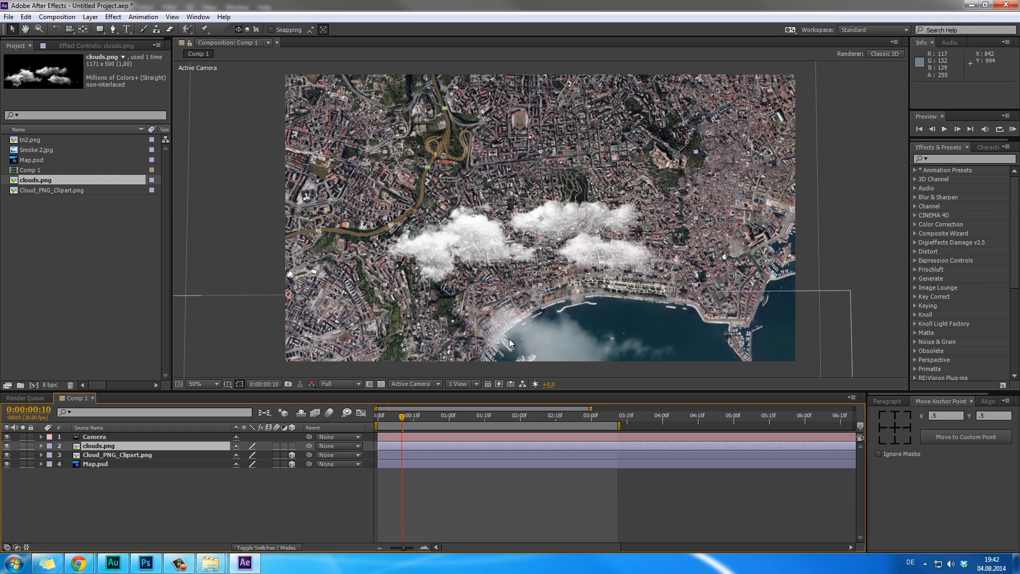
Delete the clouds.png footage from the project together with its layer.
{"action": "left_click", "coordinate": [43, 181]}
{"action": "key", "text": "Delete"}
{"action": "left_click", "coordinate": [563, 294]}
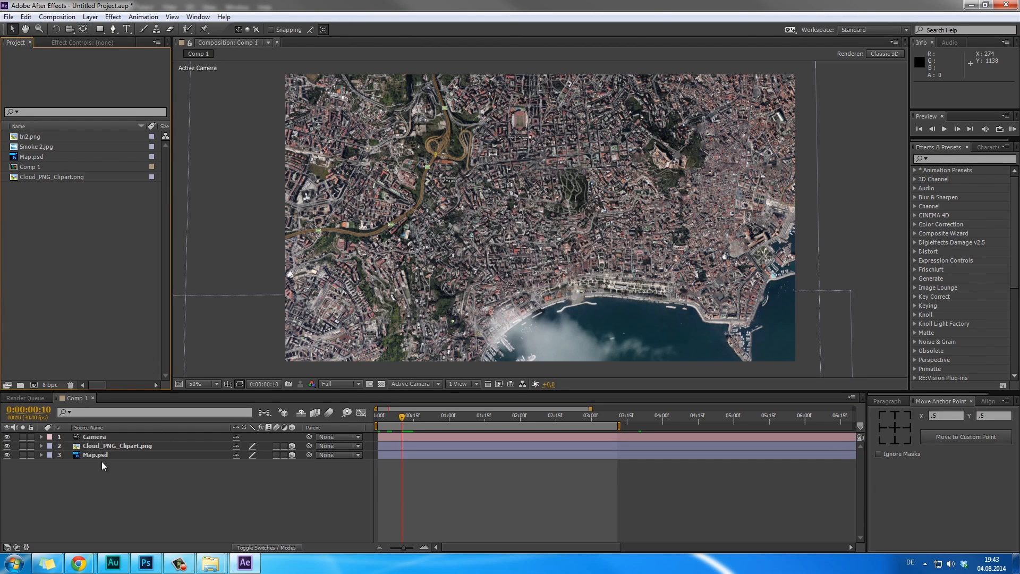
Duplicate the Cloud_PNG_Clipart.png layer and show the copy's transform properties.
{"action": "left_click", "coordinate": [103, 449]}
{"action": "key", "text": "ctrl+c"}
{"action": "key", "text": "ctrl+v"}
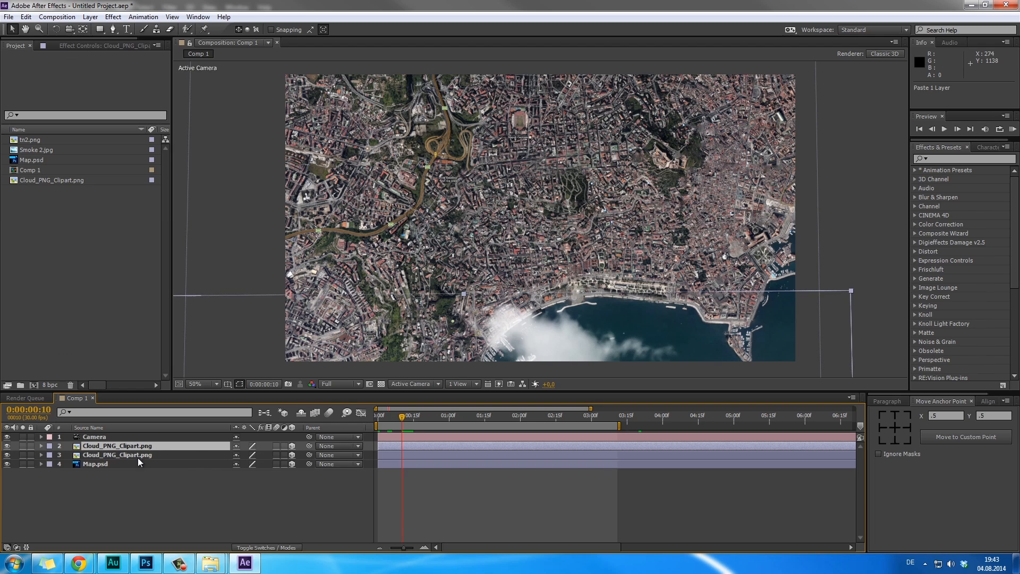
{"action": "left_click", "coordinate": [41, 447]}
{"action": "left_click", "coordinate": [51, 455]}
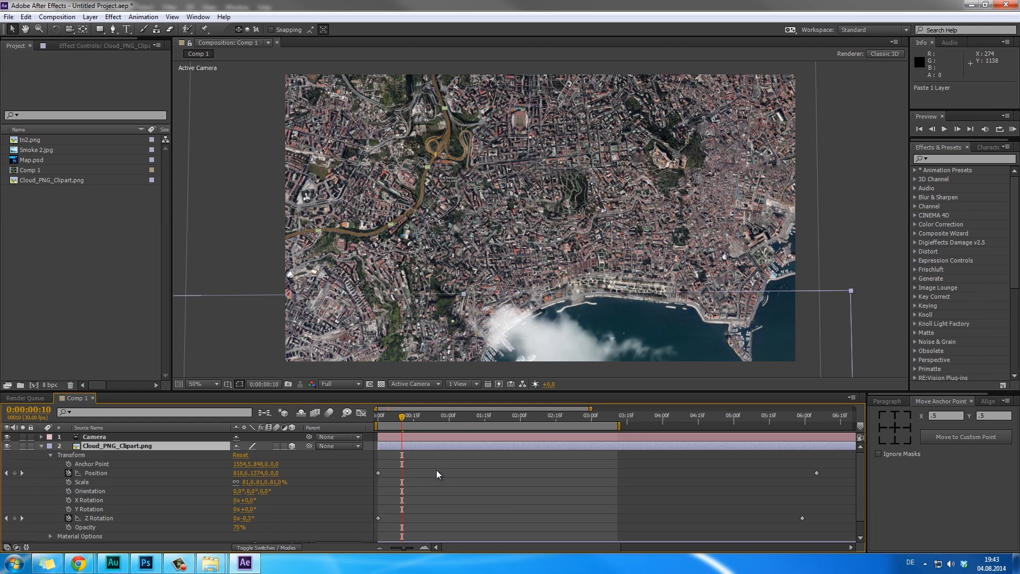
At 0:00:00:00, set the copied cloud layer's Position to X 690 and Y -203, over the upper part of the city.
{"action": "left_click_drag", "start_coordinate": [380, 418], "coordinate": [374, 418]}
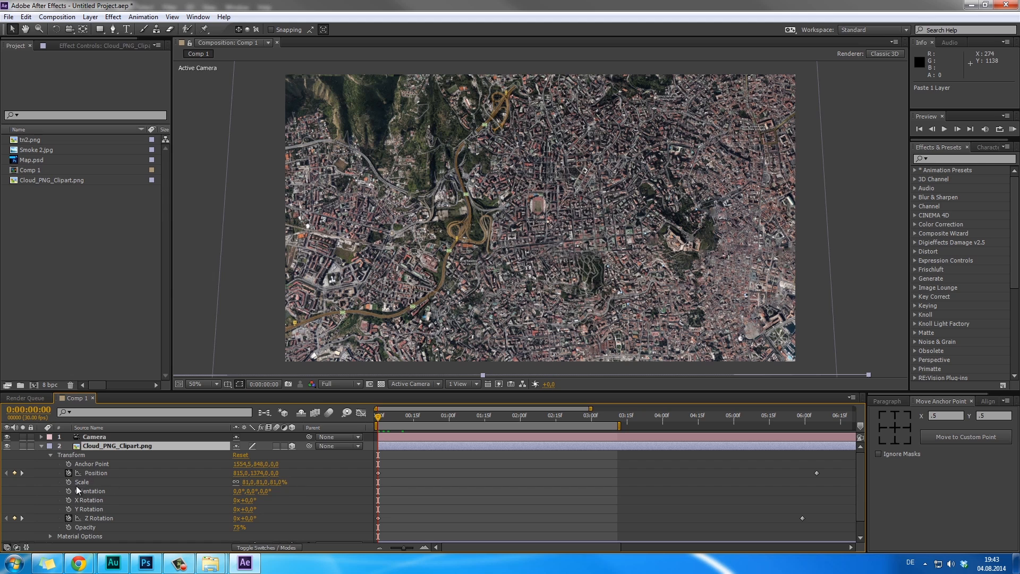
{"action": "left_click_drag", "start_coordinate": [242, 478], "coordinate": [329, 480]}
{"action": "left_click_drag", "start_coordinate": [181, 482], "coordinate": [176, 481]}
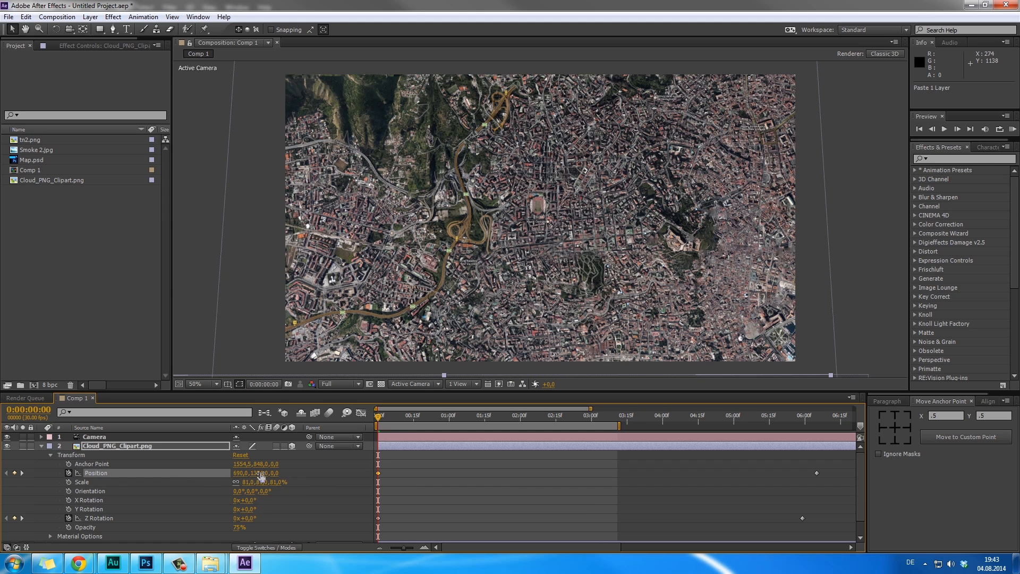
{"action": "left_click_drag", "start_coordinate": [260, 474], "coordinate": [46, 477]}
{"action": "left_click_drag", "start_coordinate": [254, 484], "coordinate": [133, 486]}
{"action": "left_click_drag", "start_coordinate": [257, 484], "coordinate": [181, 509]}
{"action": "left_click_drag", "start_coordinate": [259, 478], "coordinate": [2, 509]}
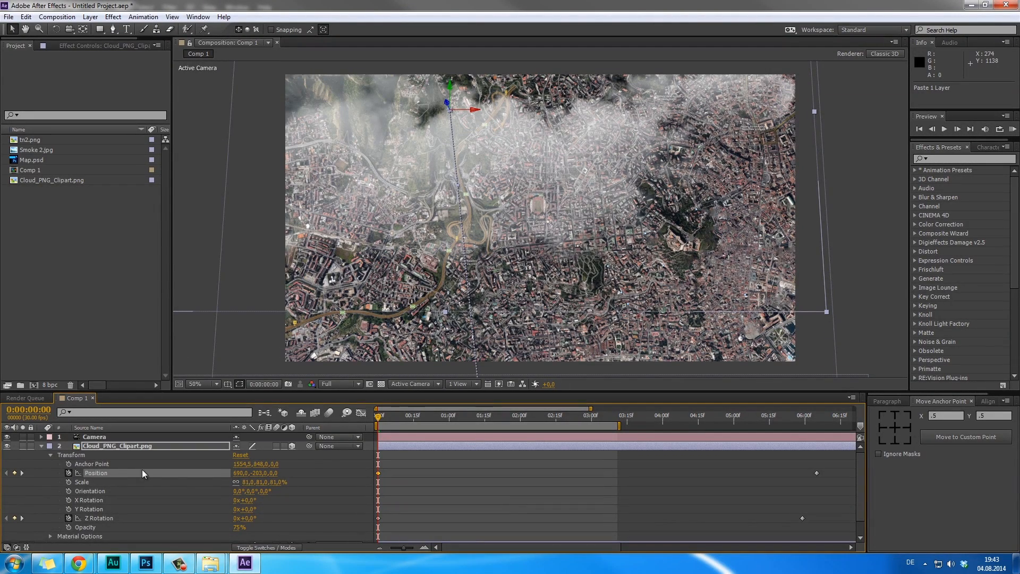
Raise the copied cloud layer's opacity and set its scale to 74%.
{"action": "key", "text": "t"}
{"action": "left_click_drag", "start_coordinate": [239, 456], "coordinate": [282, 461]}
{"action": "key", "text": "s"}
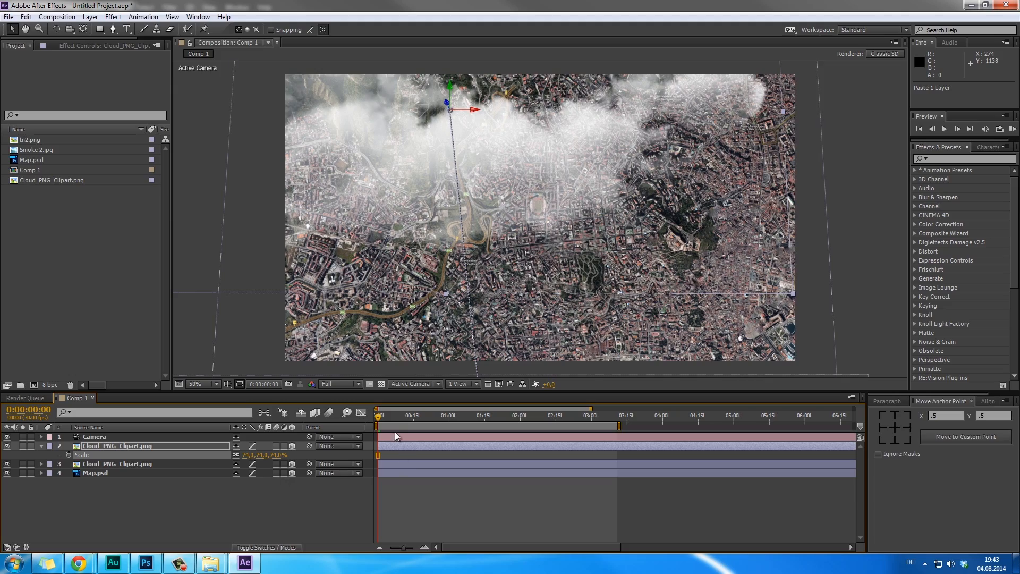
{"action": "mouse_move", "coordinate": [395, 431]}
{"action": "left_mouse_down"}
{"action": "mouse_move", "coordinate": [435, 428]}
{"action": "mouse_move", "coordinate": [385, 432]}
{"action": "mouse_move", "coordinate": [363, 422]}
{"action": "mouse_move", "coordinate": [447, 432]}
{"action": "mouse_move", "coordinate": [377, 422]}
{"action": "left_mouse_up"}
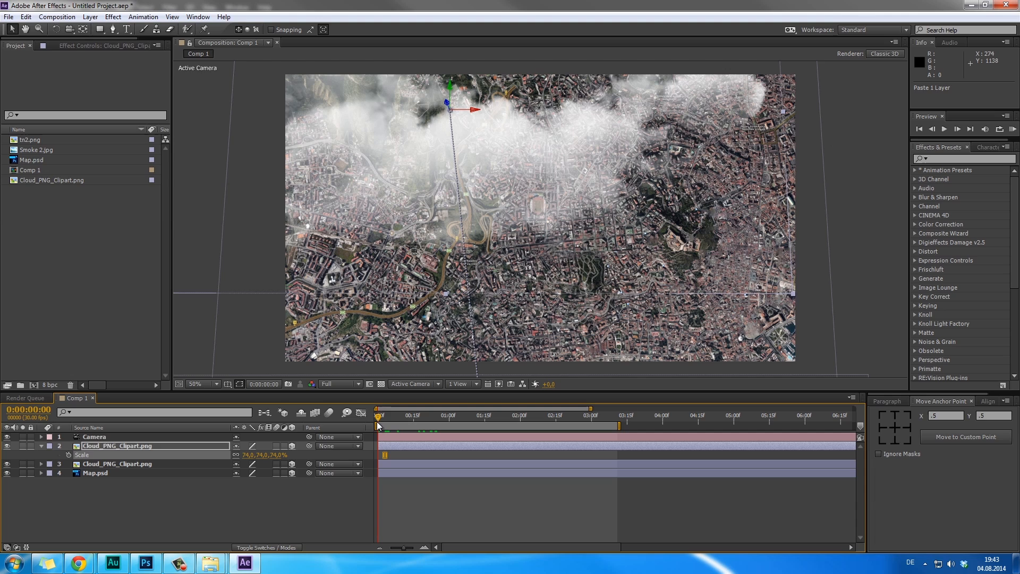
Show the copied cloud layer's keyframes, delete its Position keyframe at 0:00:06:05, and return to 0:00:00:00.
{"action": "left_click", "coordinate": [120, 445]}
{"action": "key", "text": "u"}
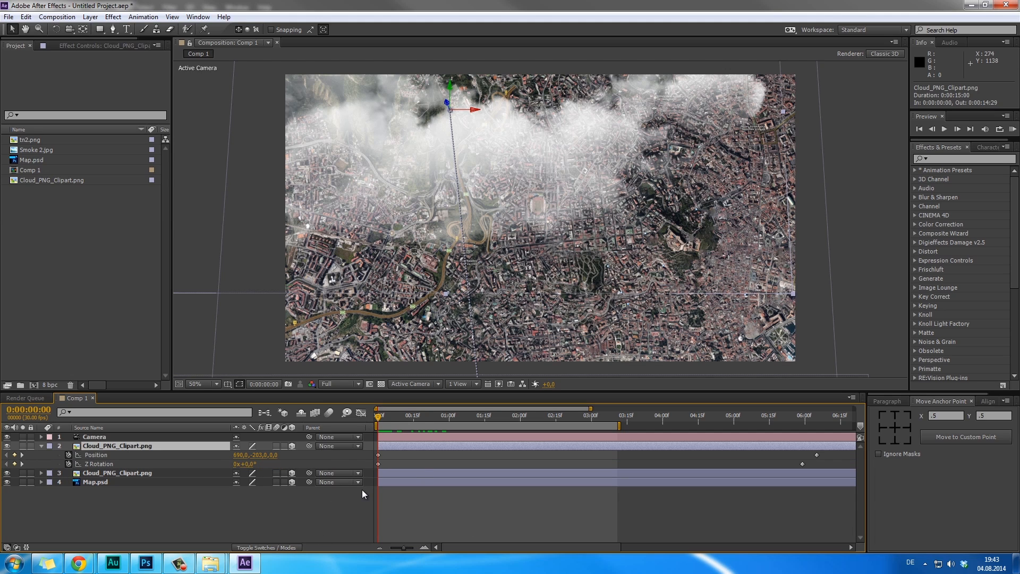
{"action": "left_click", "coordinate": [818, 455]}
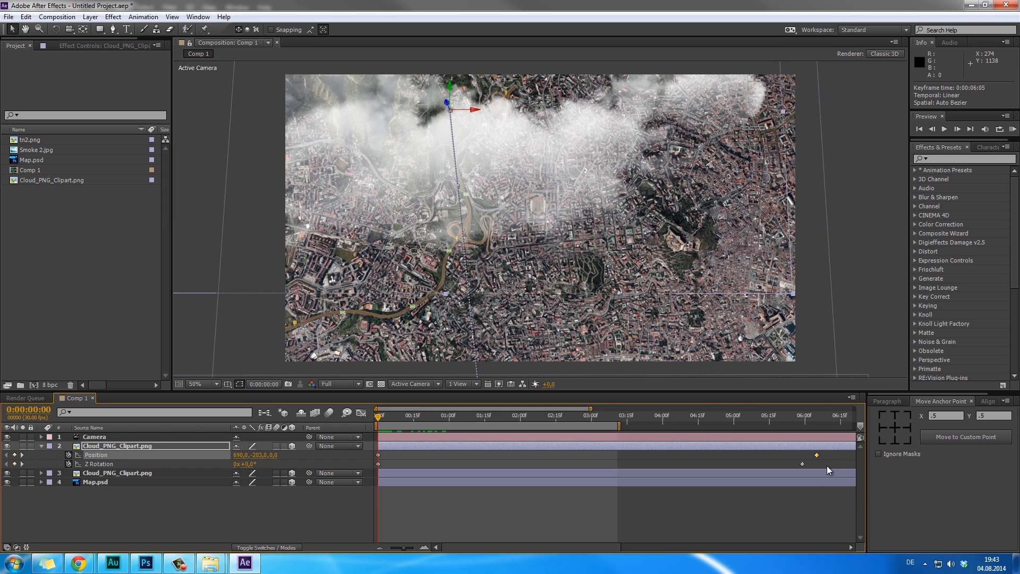
{"action": "key", "text": "Delete"}
{"action": "left_click", "coordinate": [413, 418]}
{"action": "left_click_drag", "start_coordinate": [428, 422], "coordinate": [314, 437]}
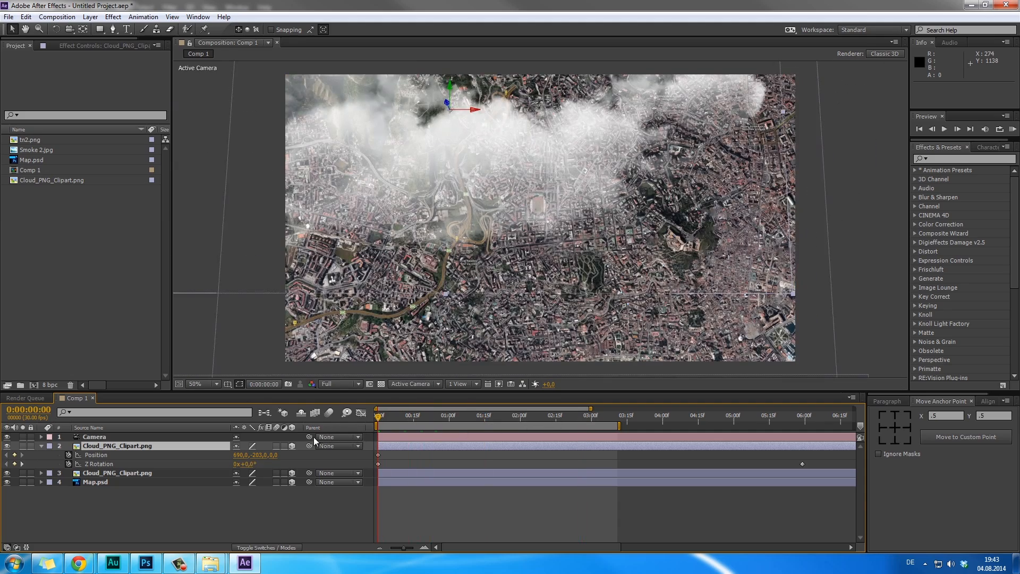
Set the copied cloud layer's Z Rotation to 162° at 0:00:00:00 and delete its end Z Rotation keyframe.
{"action": "left_click", "coordinate": [212, 466]}
{"action": "left_click_drag", "start_coordinate": [250, 469], "coordinate": [362, 493]}
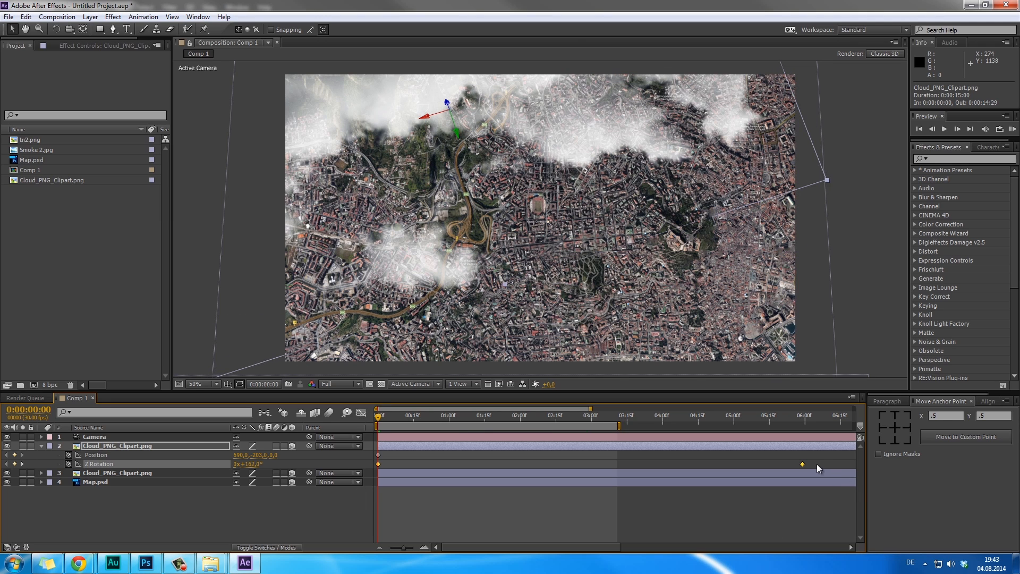
{"action": "left_click_drag", "start_coordinate": [818, 464], "coordinate": [779, 462]}
{"action": "key", "text": "Delete"}
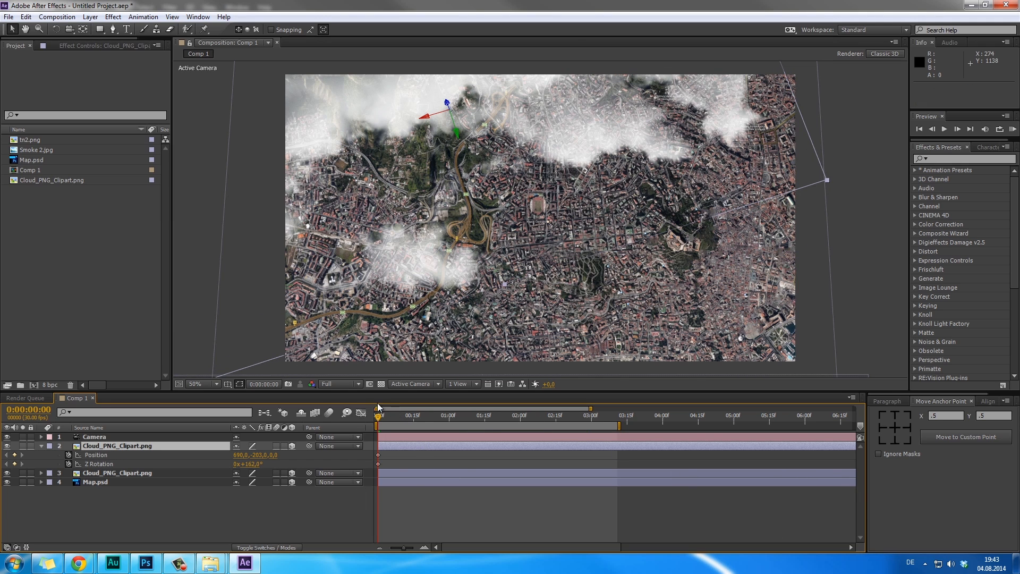
{"action": "left_click_drag", "start_coordinate": [389, 420], "coordinate": [567, 444]}
Show the camera's keyframes, delete its Point of Interest keyframe at 0:00:00:24, and scrub through the changed camera move.
{"action": "left_click", "coordinate": [127, 473]}
{"action": "left_click", "coordinate": [120, 436]}
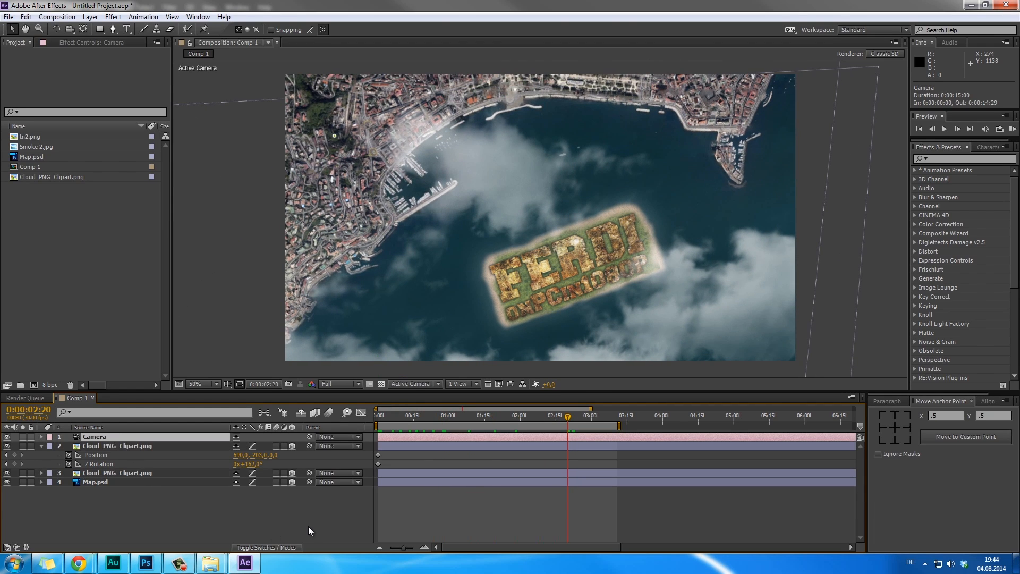
{"action": "key", "text": "u"}
{"action": "left_click_drag", "start_coordinate": [461, 420], "coordinate": [434, 422]}
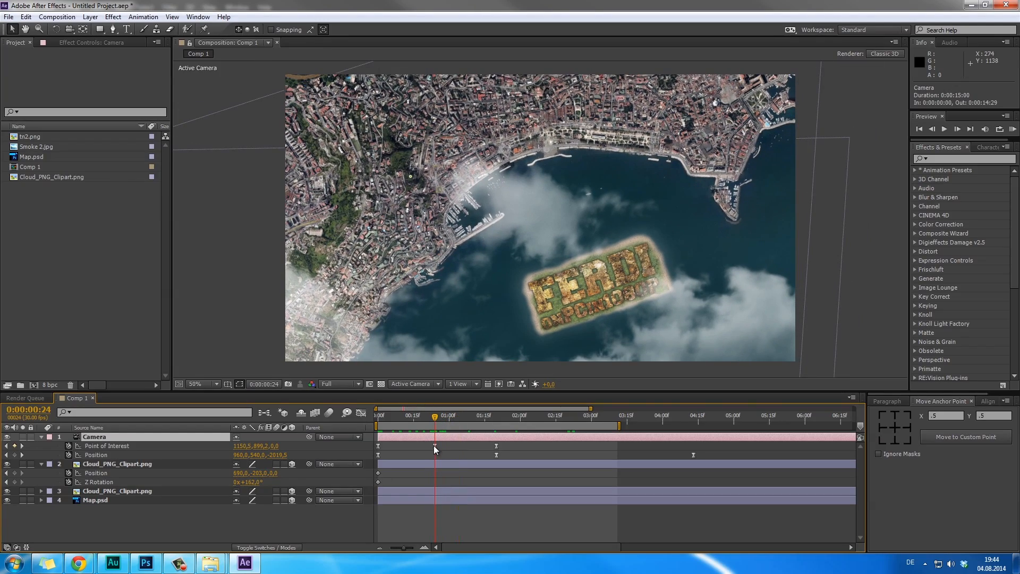
{"action": "left_click", "coordinate": [435, 446]}
{"action": "key", "text": "Delete"}
{"action": "left_click", "coordinate": [380, 420]}
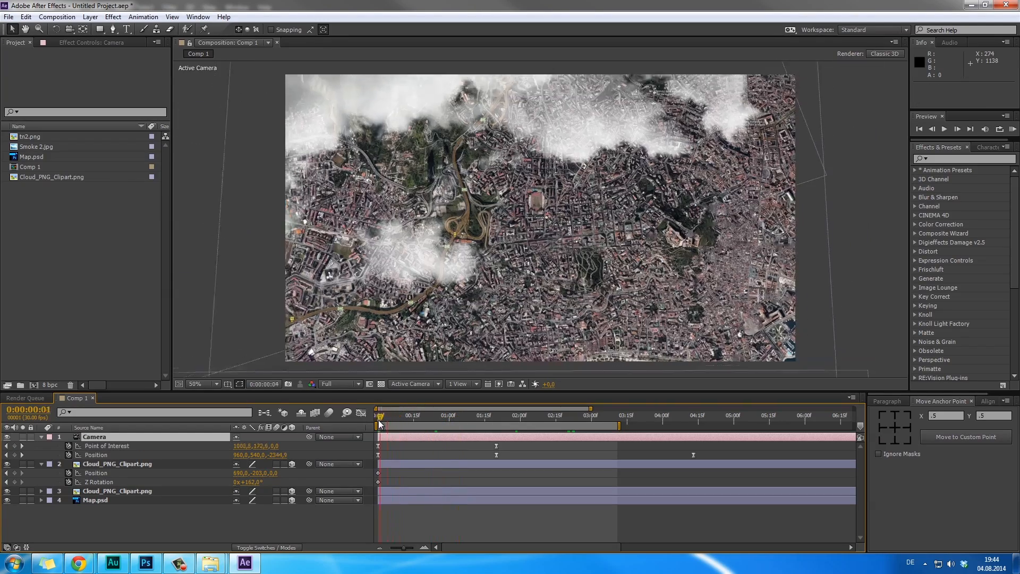
{"action": "left_click_drag", "start_coordinate": [378, 420], "coordinate": [498, 446]}
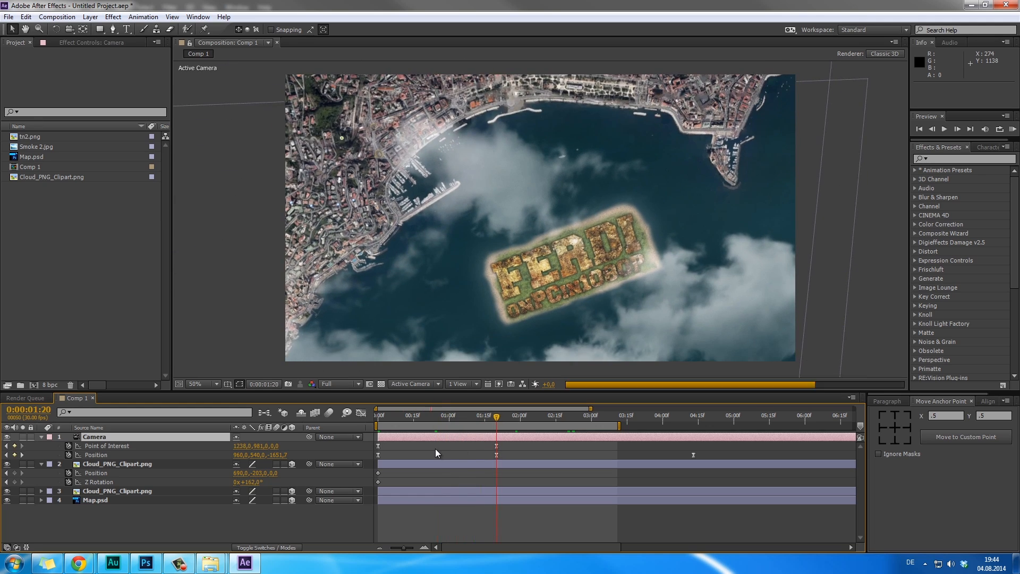
Add a Point of Interest keyframe to the camera at 0:00:00:25 and check the movement around it.
{"action": "left_click_drag", "start_coordinate": [435, 449], "coordinate": [435, 448]}
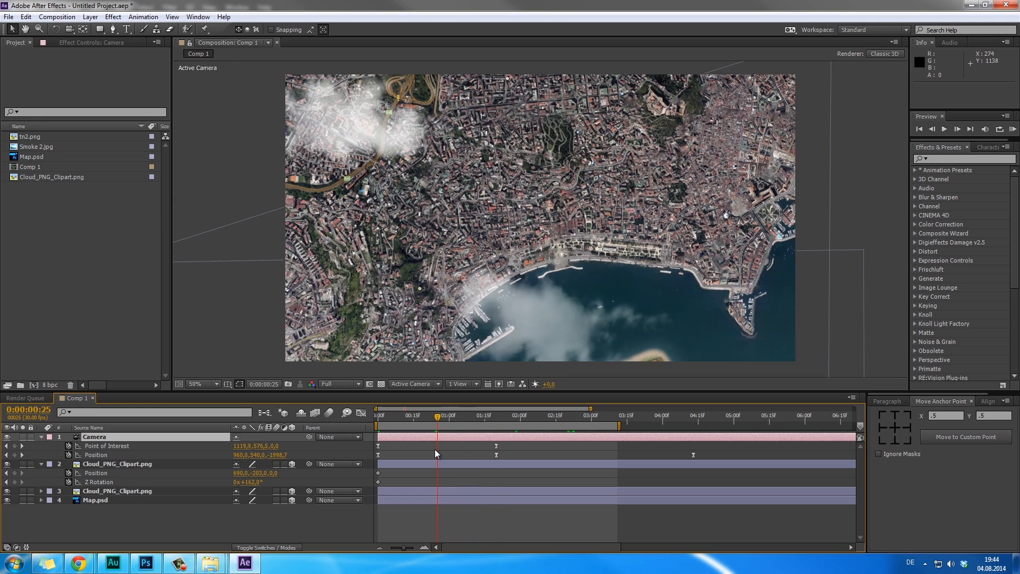
{"action": "left_click", "coordinate": [14, 446]}
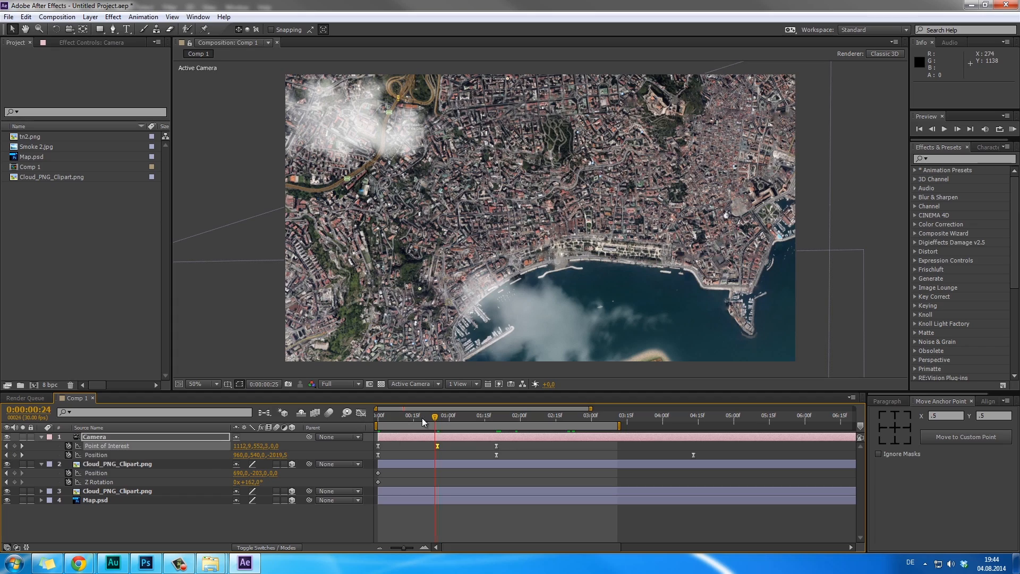
{"action": "left_click_drag", "start_coordinate": [423, 422], "coordinate": [468, 448]}
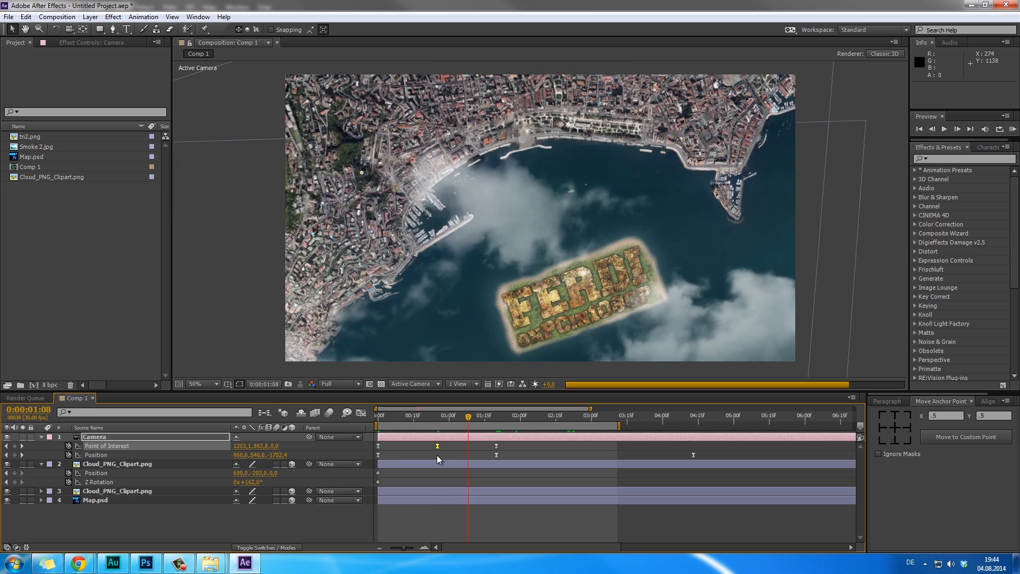
{"action": "key", "text": "j"}
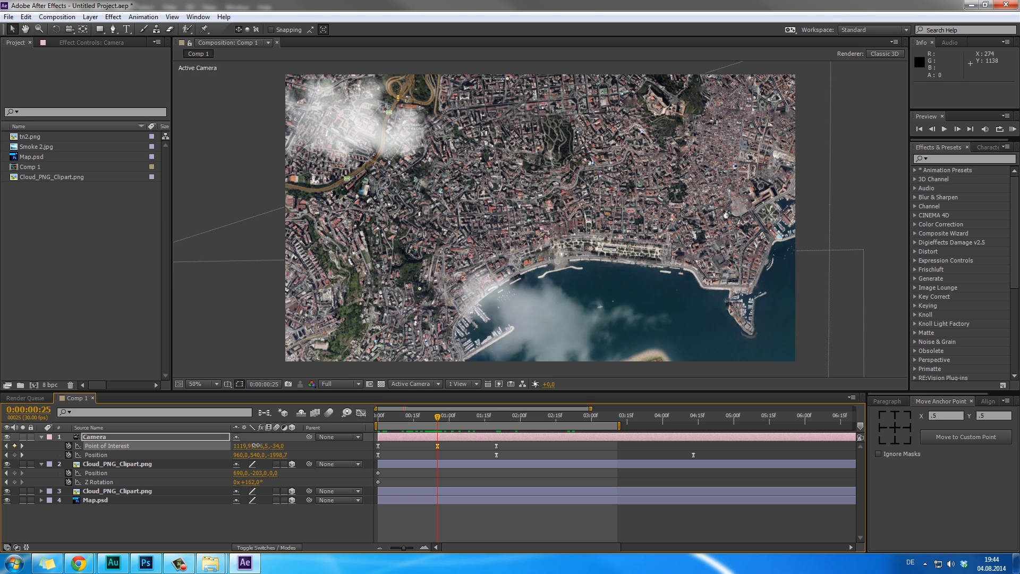
Set the camera's Position Z to -2050.7 at 0:00:00:25 and to -1596.7 at 0:00:01:20, undoing the trial Point of Interest change.
{"action": "mouse_move", "coordinate": [255, 445]}
{"action": "left_mouse_down"}
{"action": "mouse_move", "coordinate": [262, 454]}
{"action": "mouse_move", "coordinate": [251, 450]}
{"action": "left_mouse_up"}
{"action": "key", "text": "ctrl+z"}
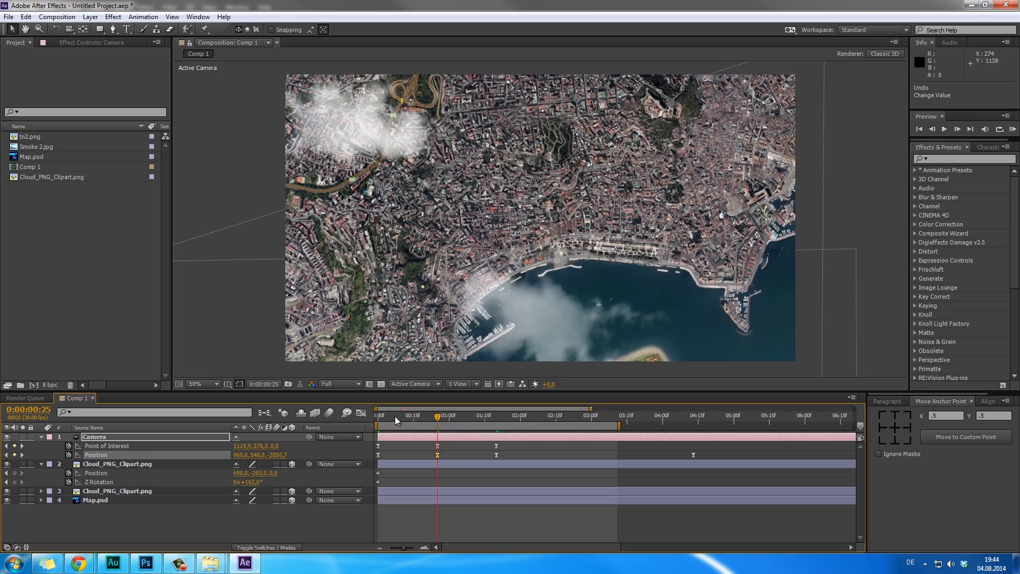
{"action": "left_click_drag", "start_coordinate": [395, 416], "coordinate": [496, 457]}
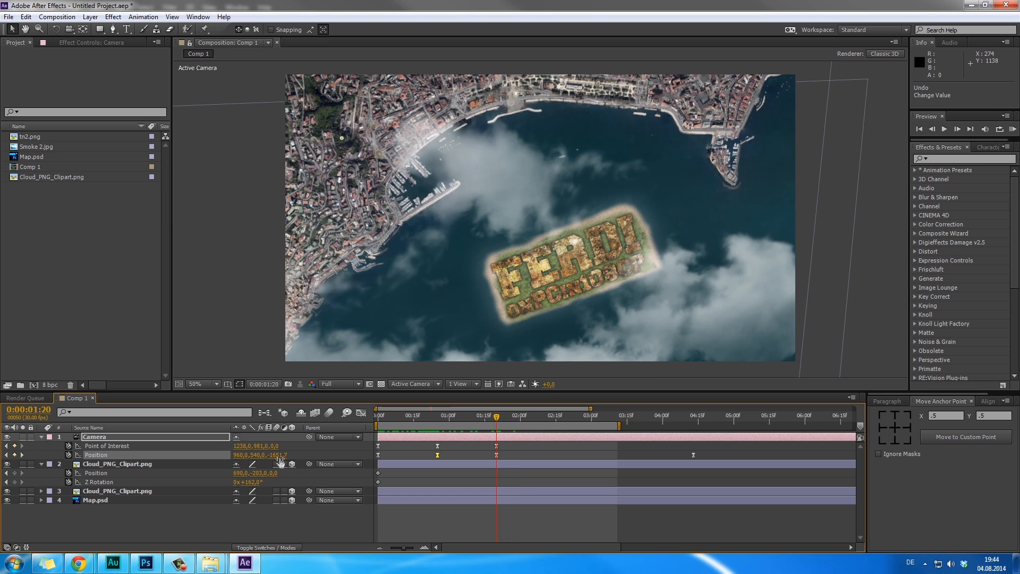
{"action": "left_click_drag", "start_coordinate": [280, 458], "coordinate": [310, 463]}
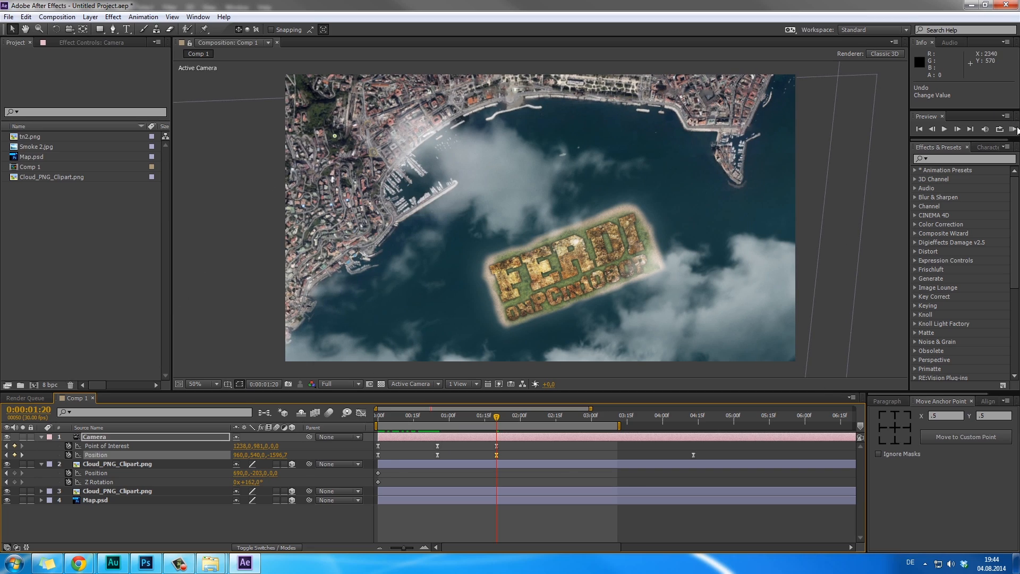
Run a RAM preview of the revised camera move and return to 0:00:00:00.
{"action": "left_click", "coordinate": [1012, 129]}
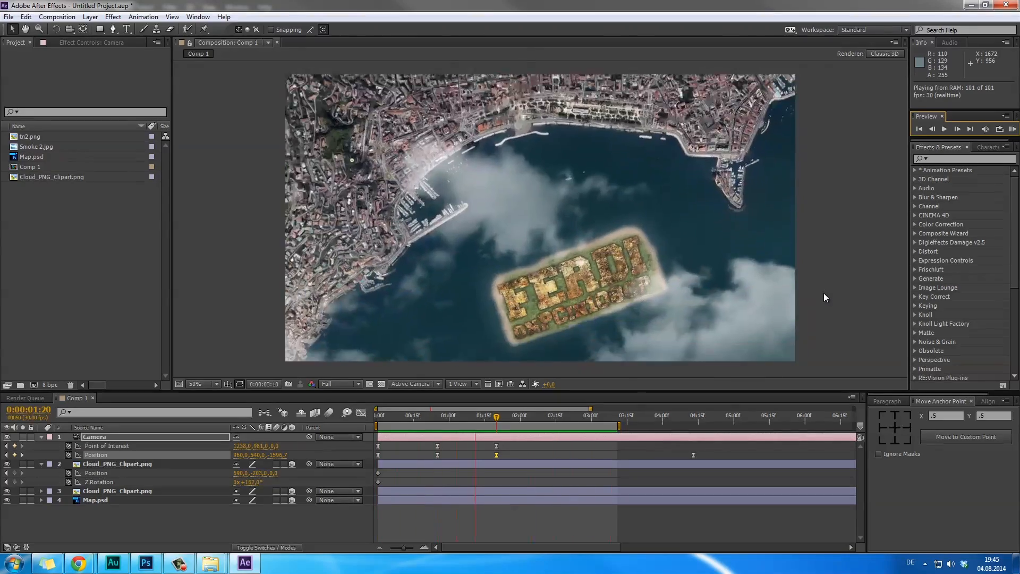
{"action": "key", "text": "space"}
{"action": "left_click_drag", "start_coordinate": [406, 416], "coordinate": [349, 454]}
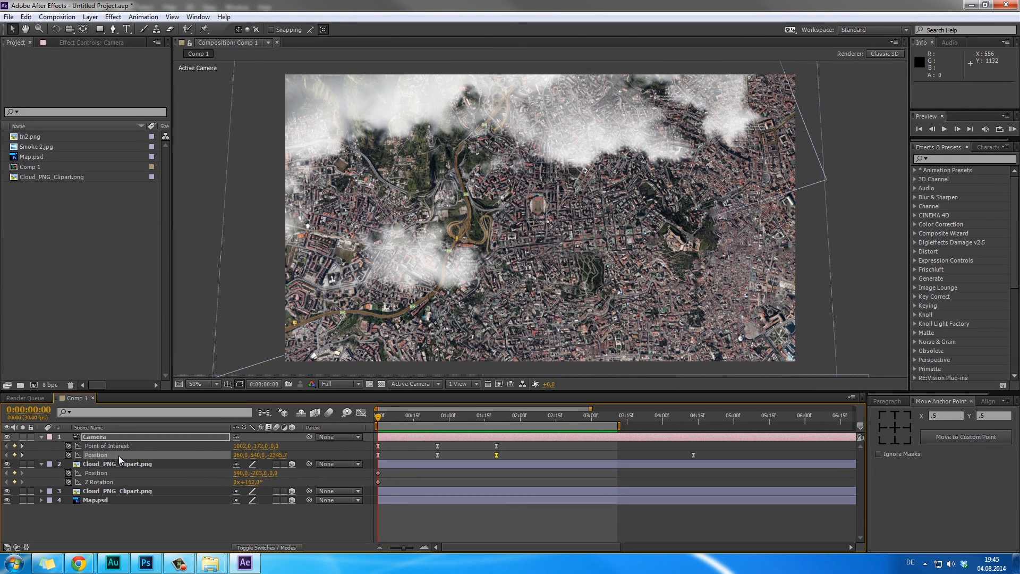
Scale the upper of the two cloud layers down to 31%.
{"action": "left_click", "coordinate": [106, 465]}
{"action": "left_click", "coordinate": [106, 492]}
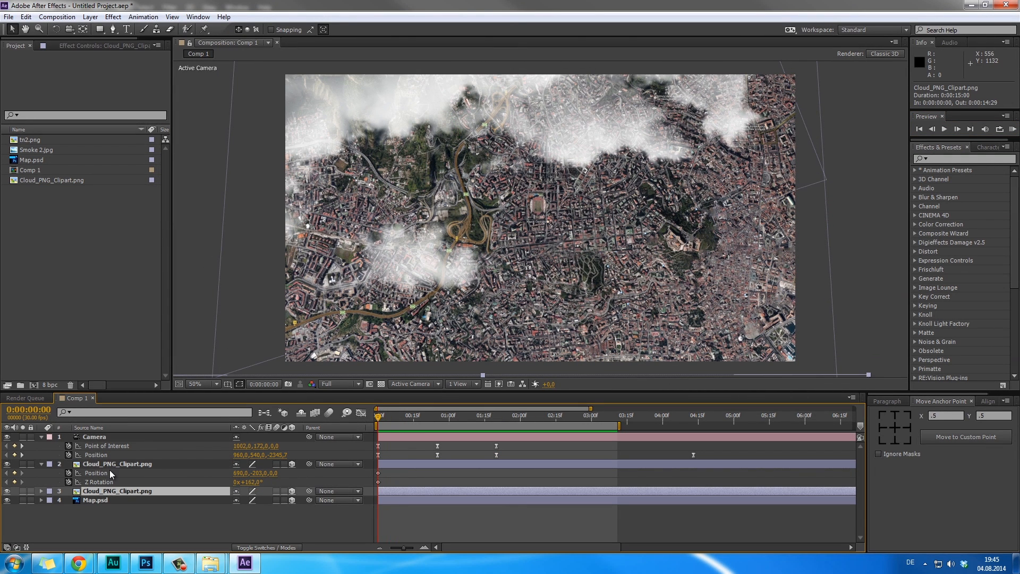
{"action": "left_click", "coordinate": [114, 466]}
{"action": "key", "text": "s"}
{"action": "left_click_drag", "start_coordinate": [268, 475], "coordinate": [253, 475]}
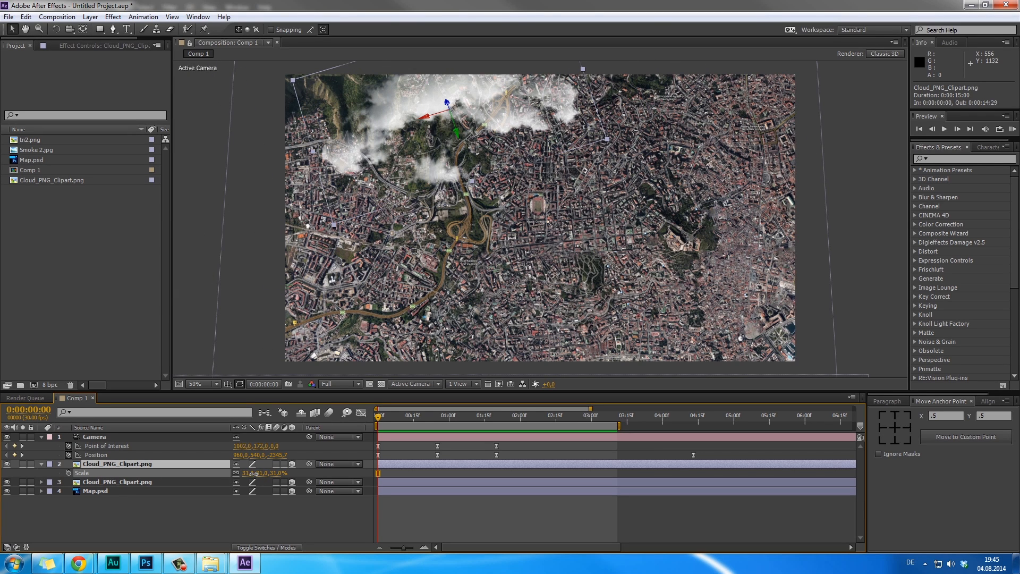
Paste another copy of the small cloud layer and set its Position X to 1840.
{"action": "key", "text": "ctrl+v"}
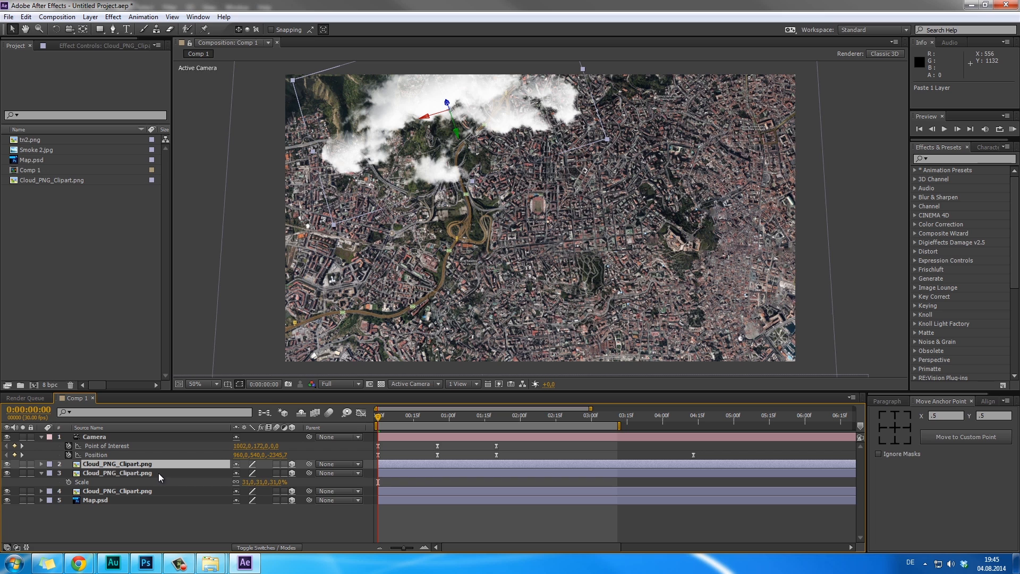
{"action": "key", "text": "p"}
{"action": "left_click_drag", "start_coordinate": [239, 473], "coordinate": [906, 506]}
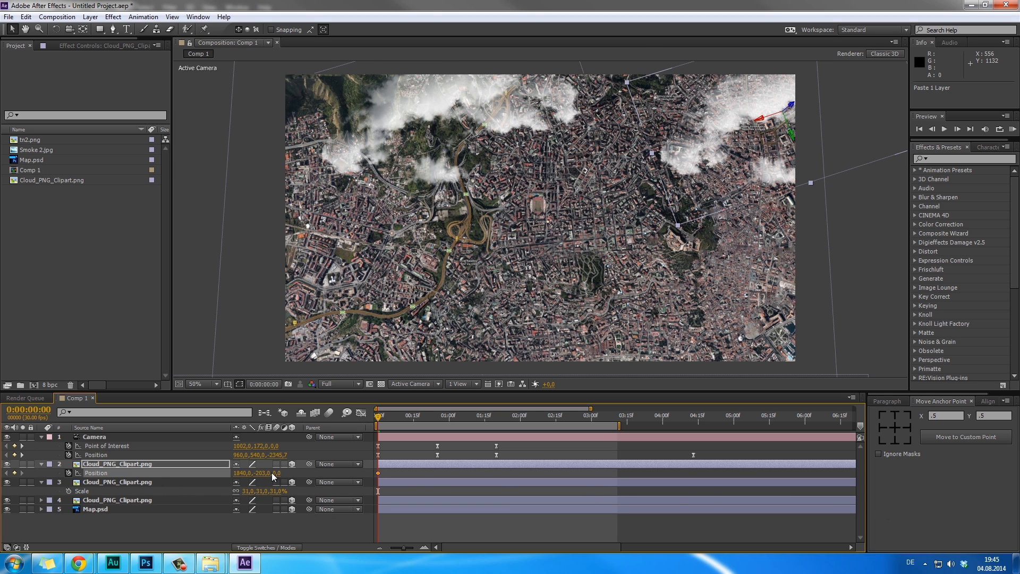
Set the newest cloud copy's Z Rotation to 300°.
{"action": "key", "text": "r"}
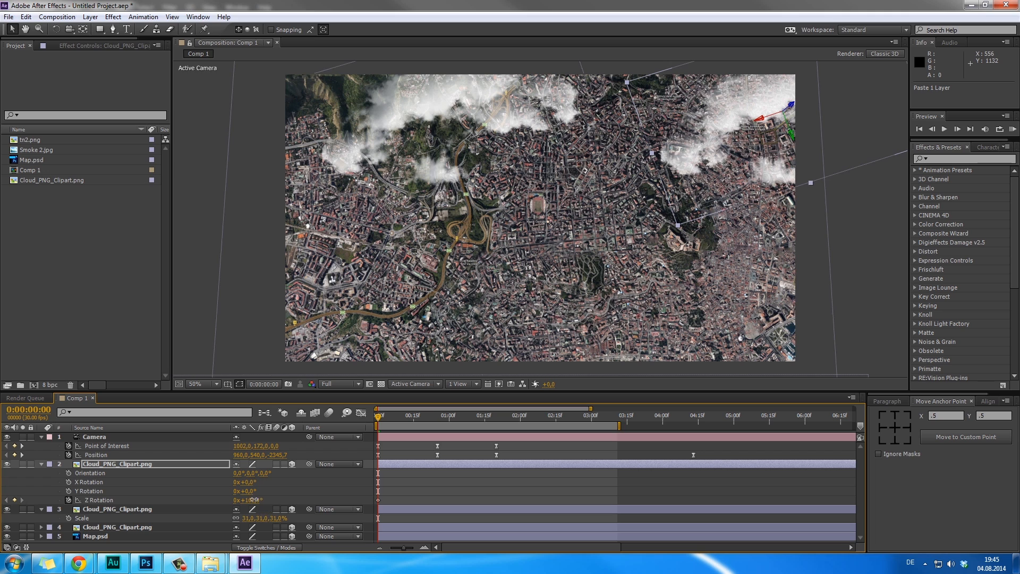
{"action": "mouse_move", "coordinate": [254, 500]}
{"action": "left_mouse_down"}
{"action": "mouse_move", "coordinate": [331, 513]}
{"action": "mouse_move", "coordinate": [300, 515]}
{"action": "mouse_move", "coordinate": [313, 512]}
{"action": "mouse_move", "coordinate": [267, 501]}
{"action": "left_mouse_up"}
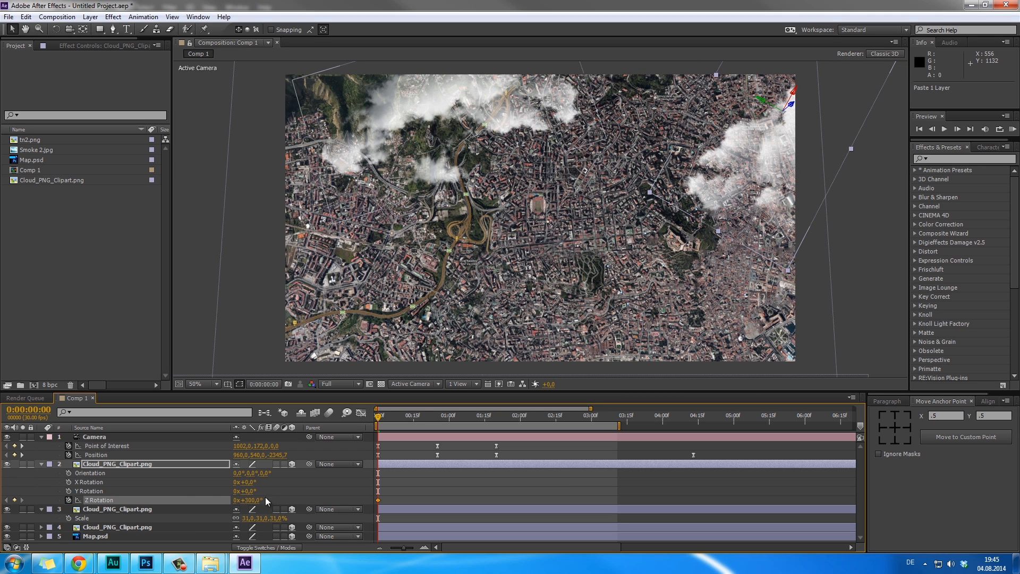
{"action": "left_click", "coordinate": [149, 464]}
{"action": "key", "text": "ctrl+d"}
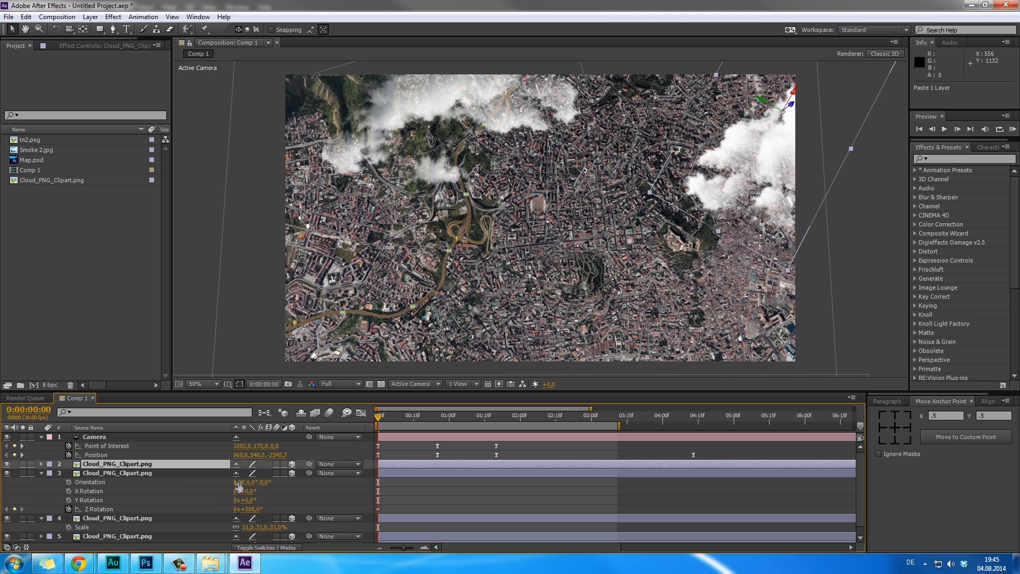
{"action": "key", "text": "End"}
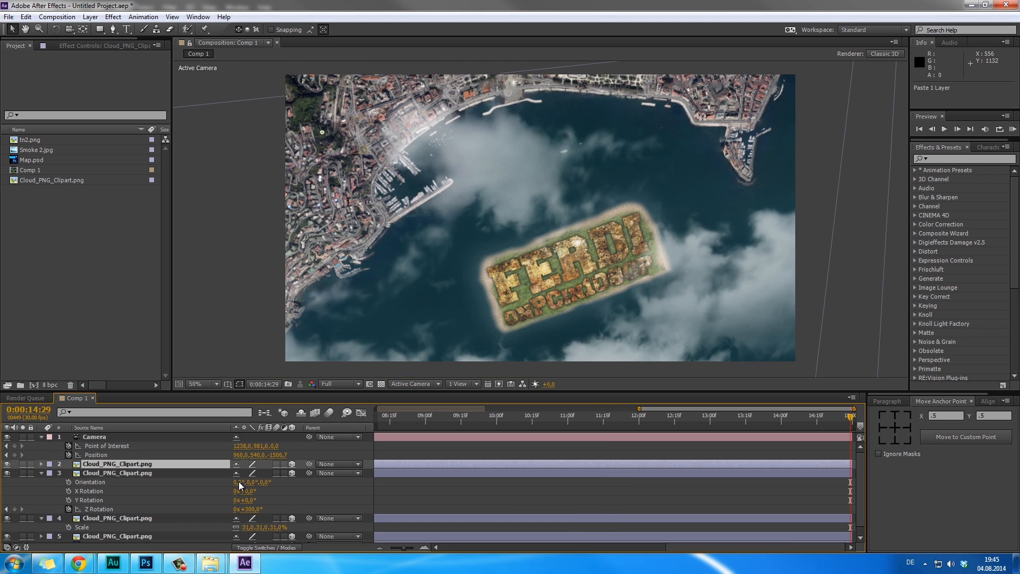
{"action": "key", "text": "p"}
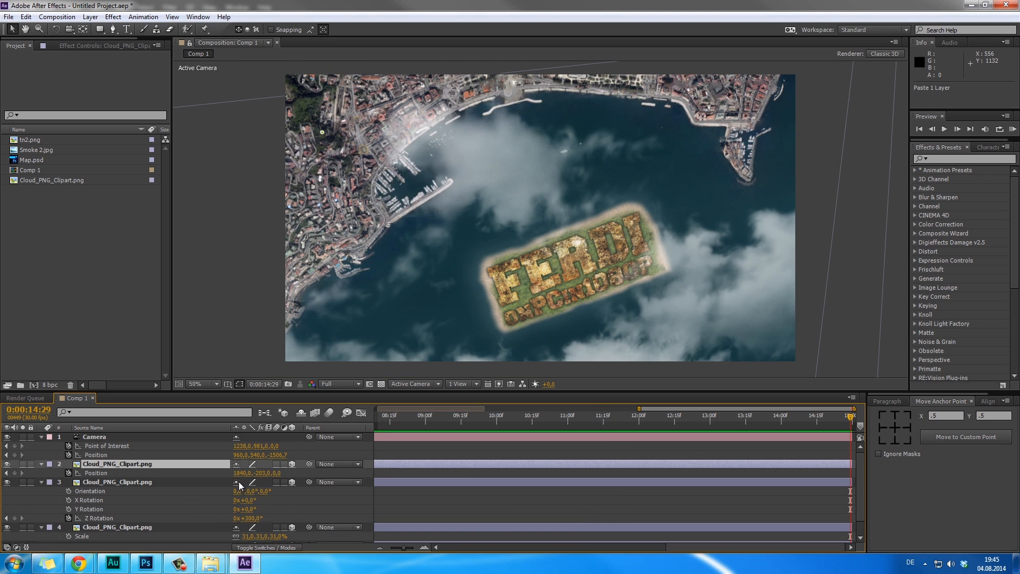
{"action": "key", "text": "ctrl+z"}
{"action": "key", "text": "Home"}
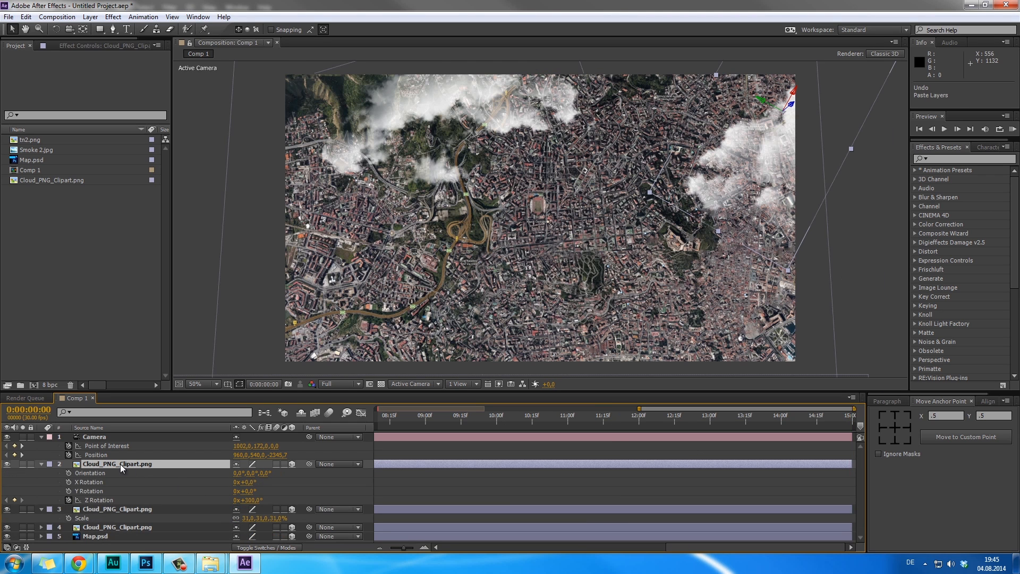
Paste another copy of the rotated cloud layer and set its Position Y to 260.
{"action": "left_click", "coordinate": [202, 466]}
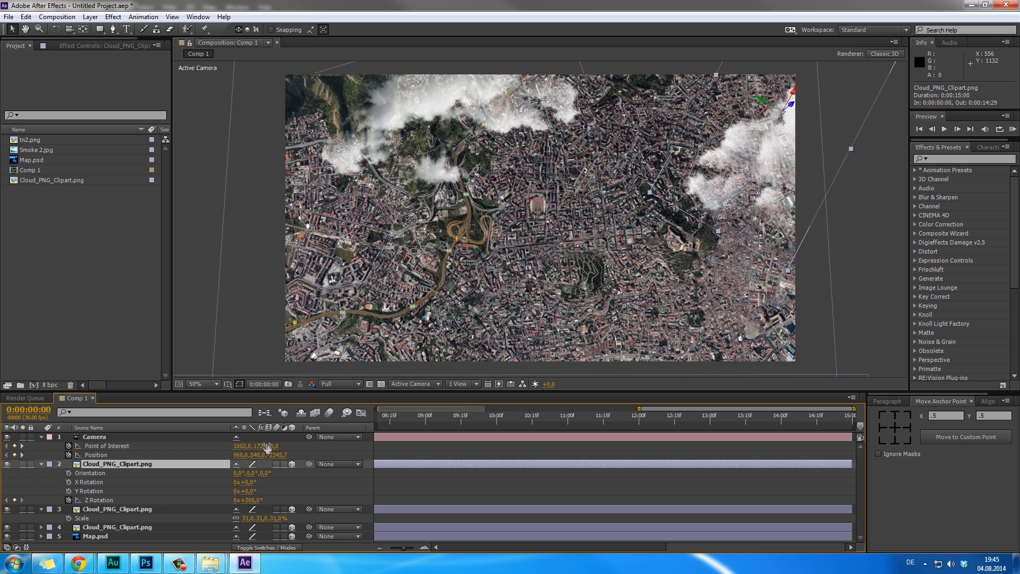
{"action": "key", "text": "p"}
{"action": "left_click_drag", "start_coordinate": [239, 473], "coordinate": [514, 469]}
{"action": "key", "text": "ctrl+c"}
{"action": "key", "text": "ctrl+v"}
{"action": "key", "text": "p"}
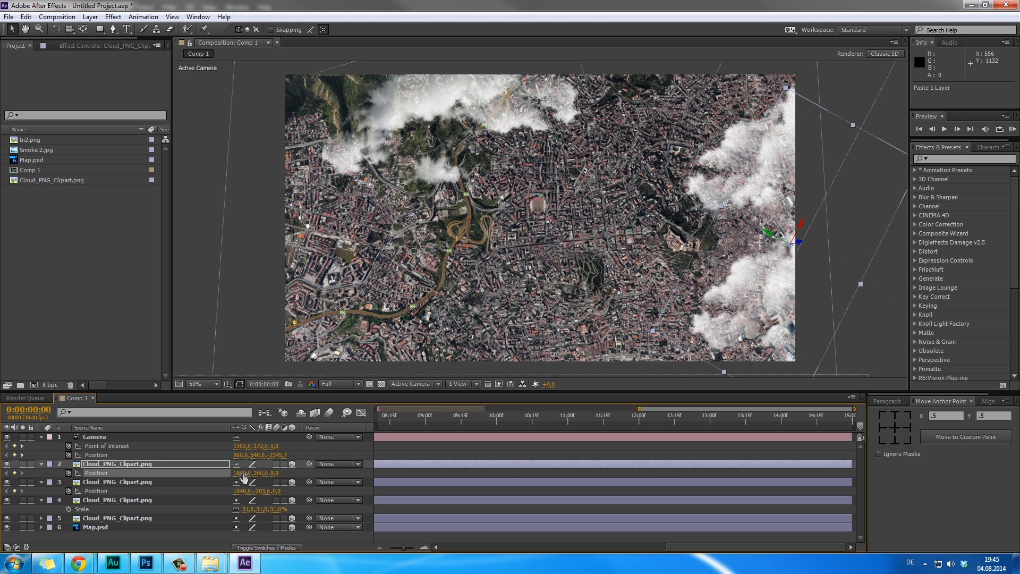
Shift the new cloud copy along X to the middle of the map and set its Z Rotation to 19°.
{"action": "left_click_drag", "start_coordinate": [243, 476], "coordinate": [35, 492]}
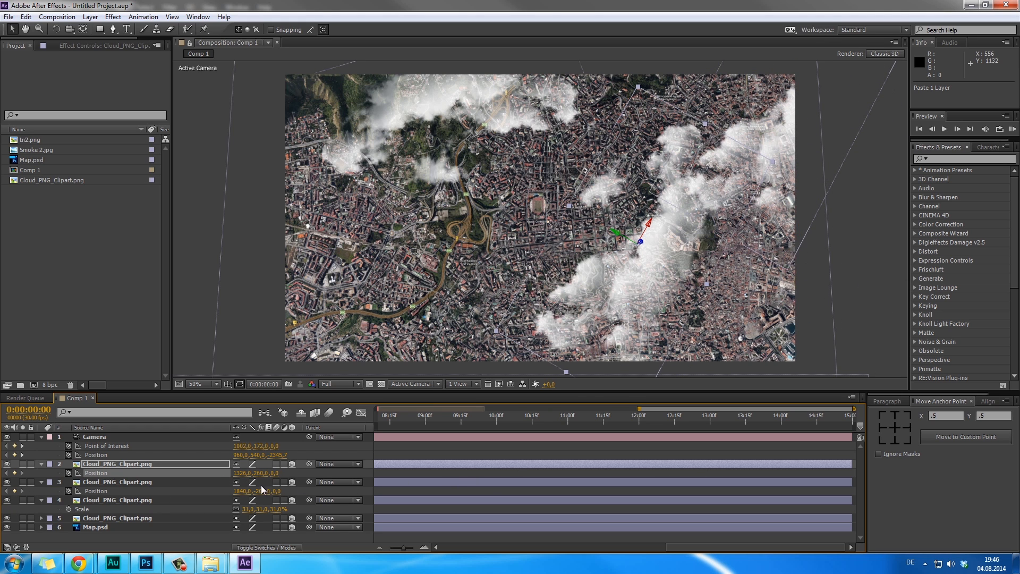
{"action": "left_click_drag", "start_coordinate": [223, 476], "coordinate": [133, 526]}
{"action": "key", "text": "r"}
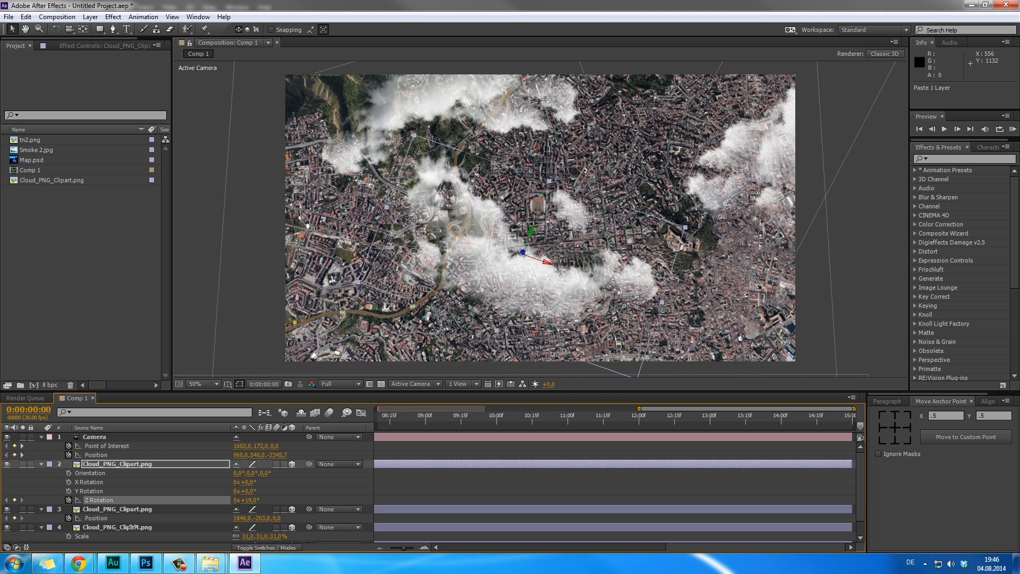
{"action": "left_click", "coordinate": [566, 458]}
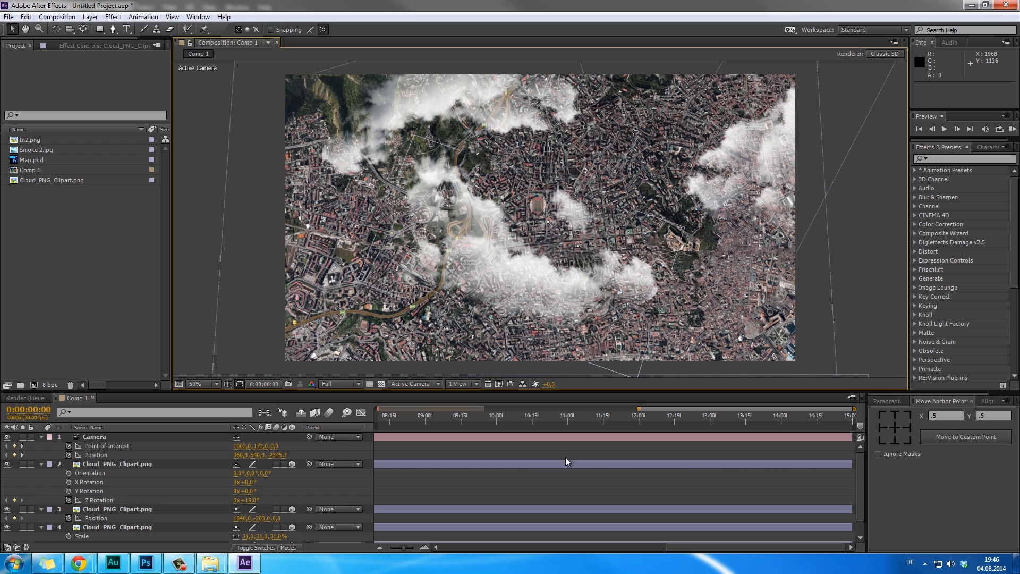
Extend the end of the work area to 0:00:05:03 and return to 0:00:00:00.
{"action": "left_click_drag", "start_coordinate": [440, 419], "coordinate": [335, 427]}
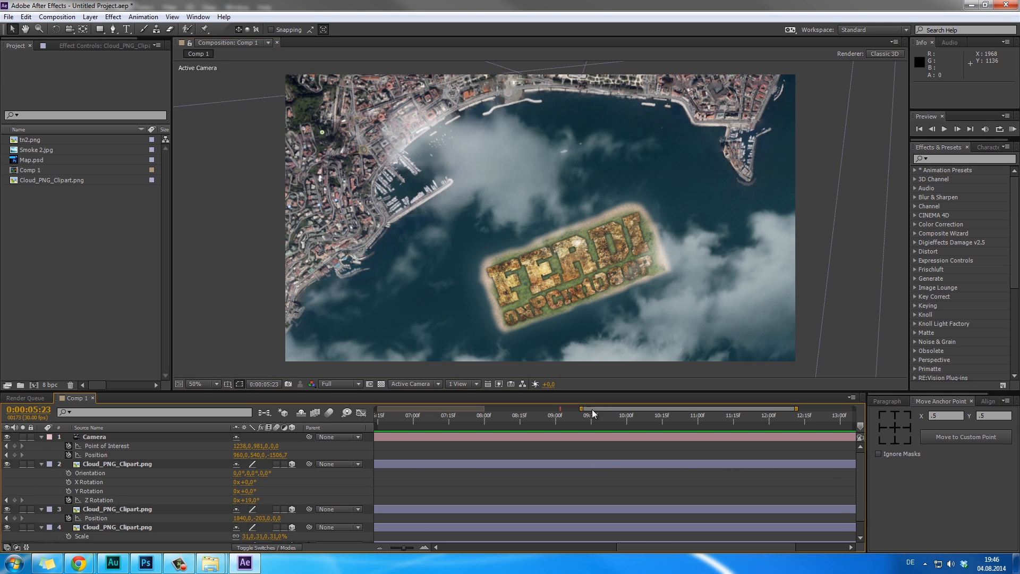
{"action": "left_click_drag", "start_coordinate": [582, 408], "coordinate": [254, 416]}
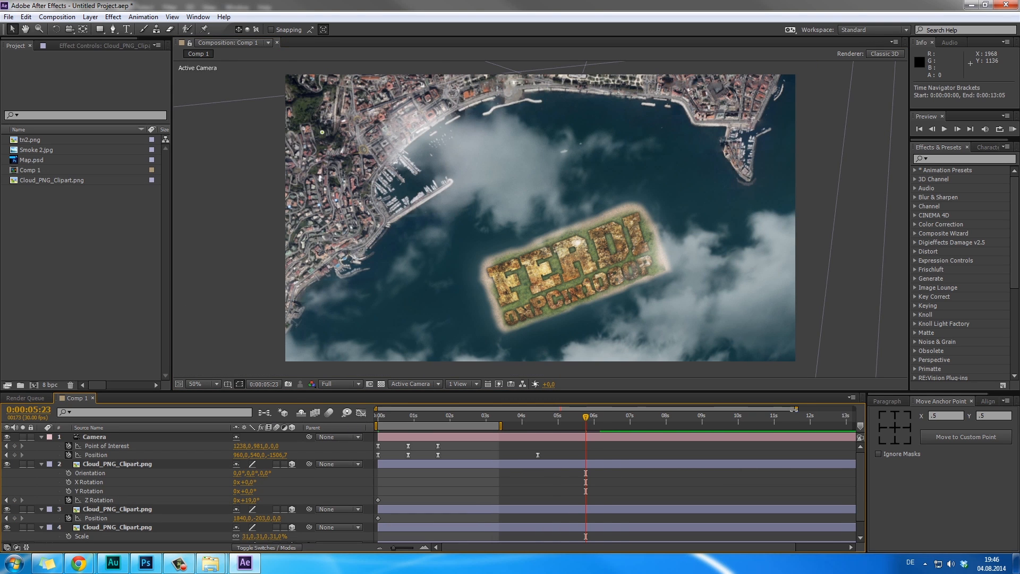
{"action": "left_click_drag", "start_coordinate": [794, 409], "coordinate": [853, 408]}
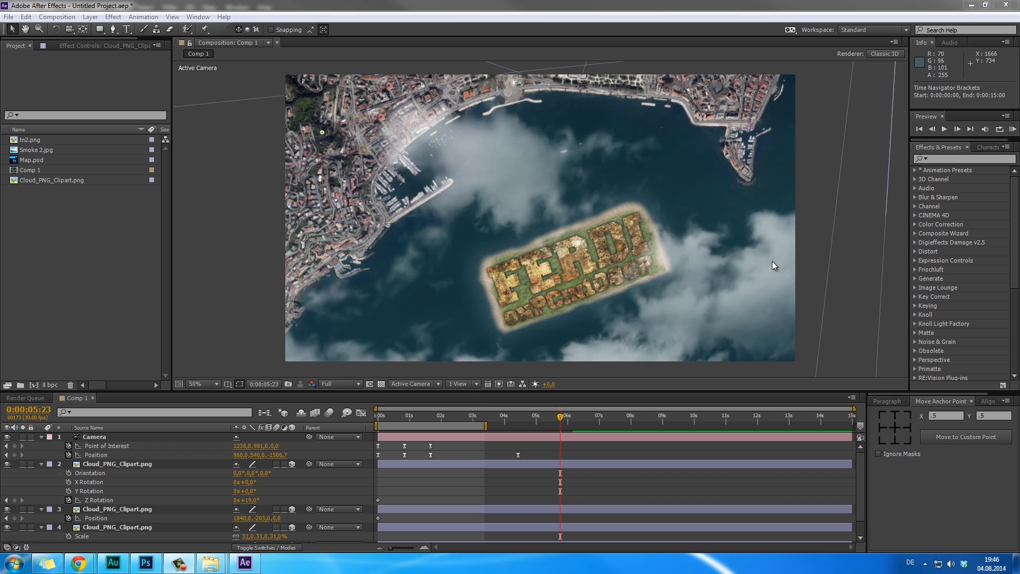
{"action": "left_click", "coordinate": [863, 273]}
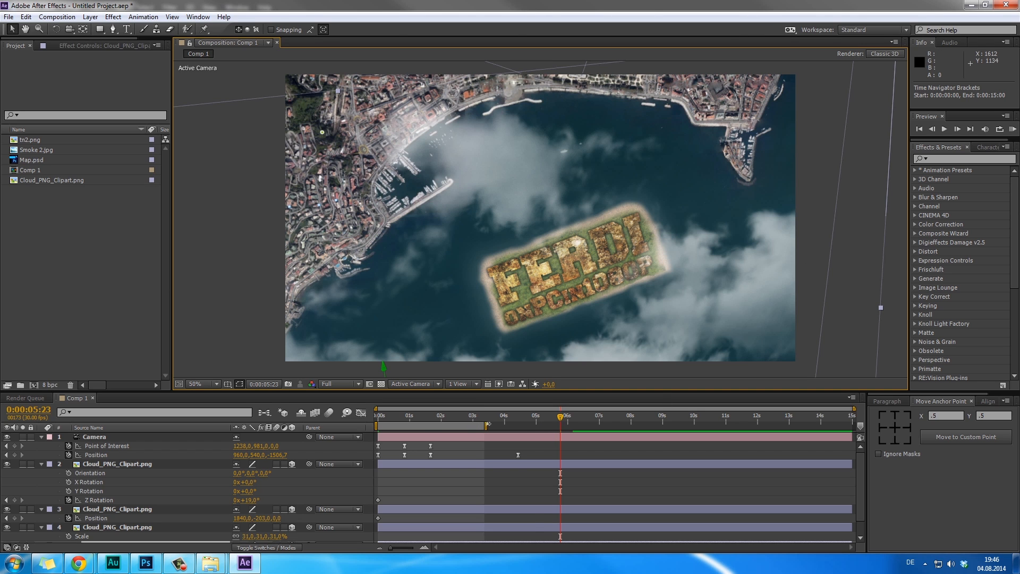
{"action": "left_click_drag", "start_coordinate": [488, 424], "coordinate": [364, 423]}
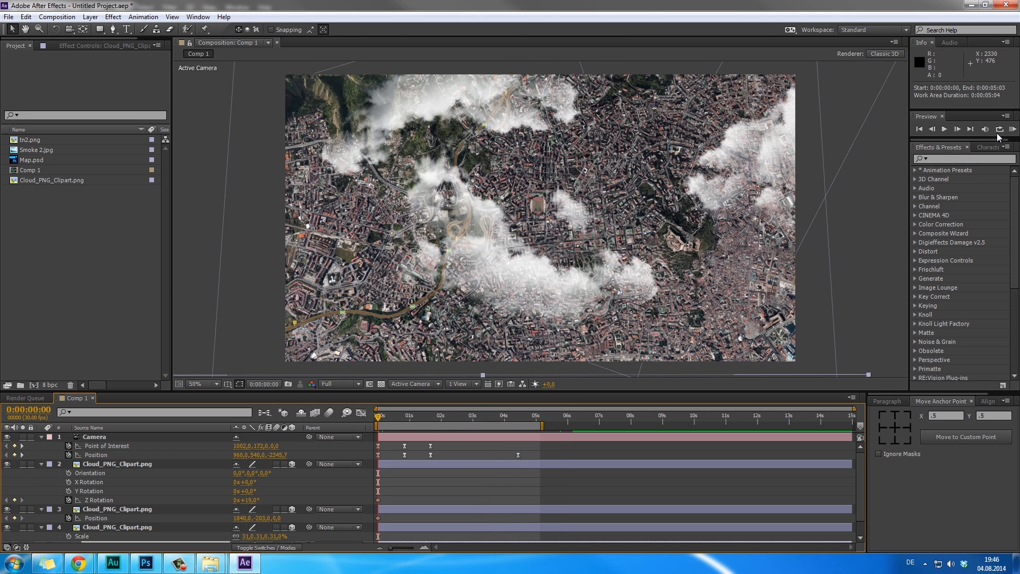
Run a RAM preview of the flight with the added clouds and return to the first frame.
{"action": "left_click", "coordinate": [1013, 129]}
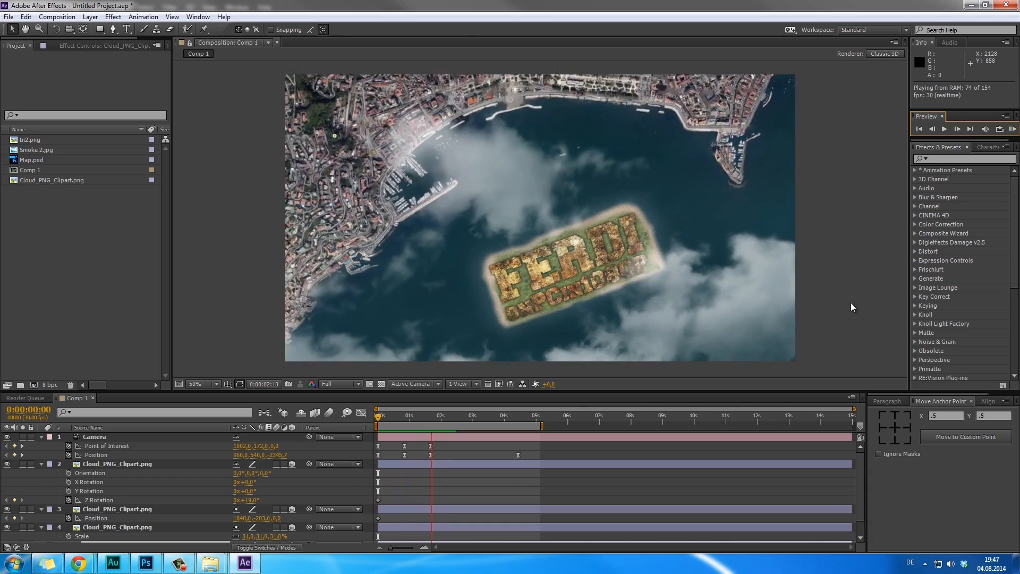
{"action": "key", "text": "space"}
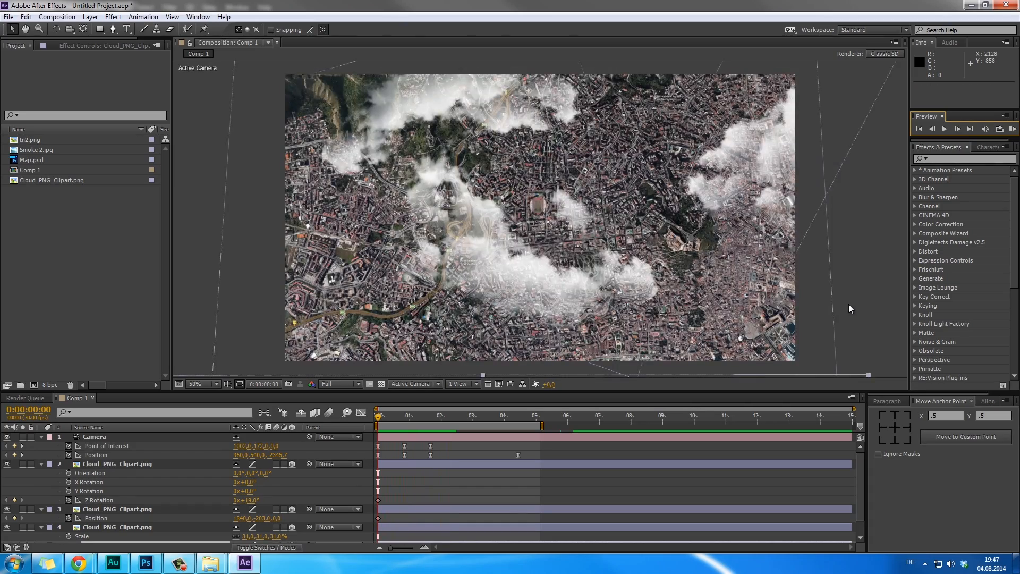
{"action": "left_click_drag", "start_coordinate": [412, 418], "coordinate": [376, 417]}
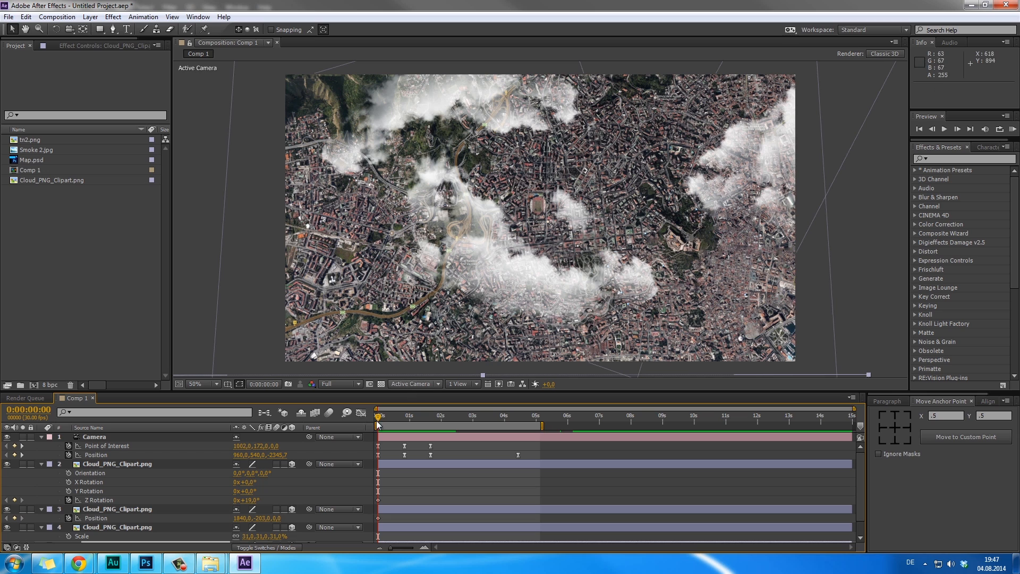
Lower the Opacity of the three upper cloud layers to 78%.
{"action": "left_click", "coordinate": [87, 464]}
{"action": "left_click", "coordinate": [117, 509], "text": "ctrl"}
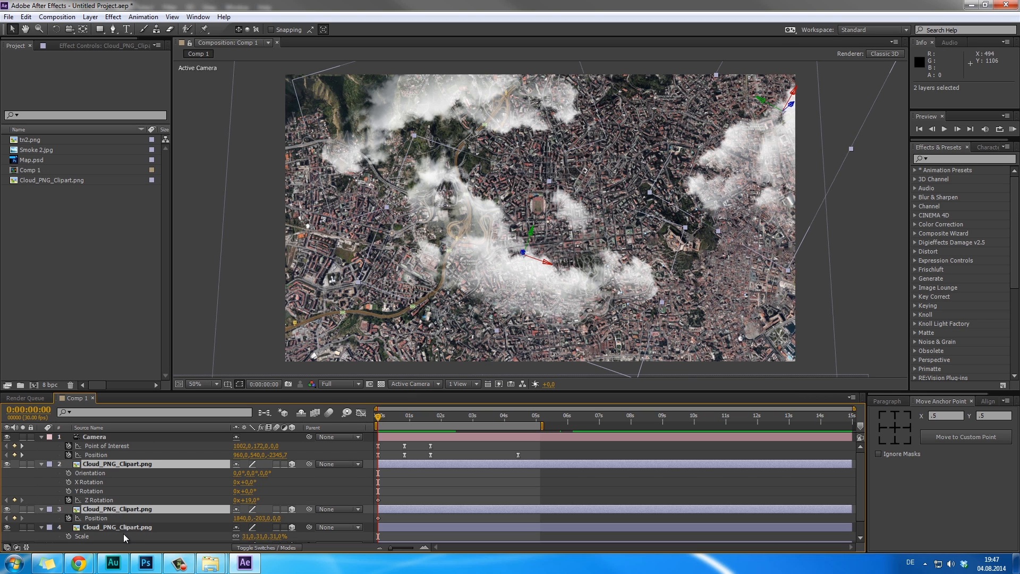
{"action": "left_click", "coordinate": [130, 527], "text": "ctrl"}
{"action": "key", "text": "t"}
{"action": "left_click_drag", "start_coordinate": [242, 511], "coordinate": [232, 509]}
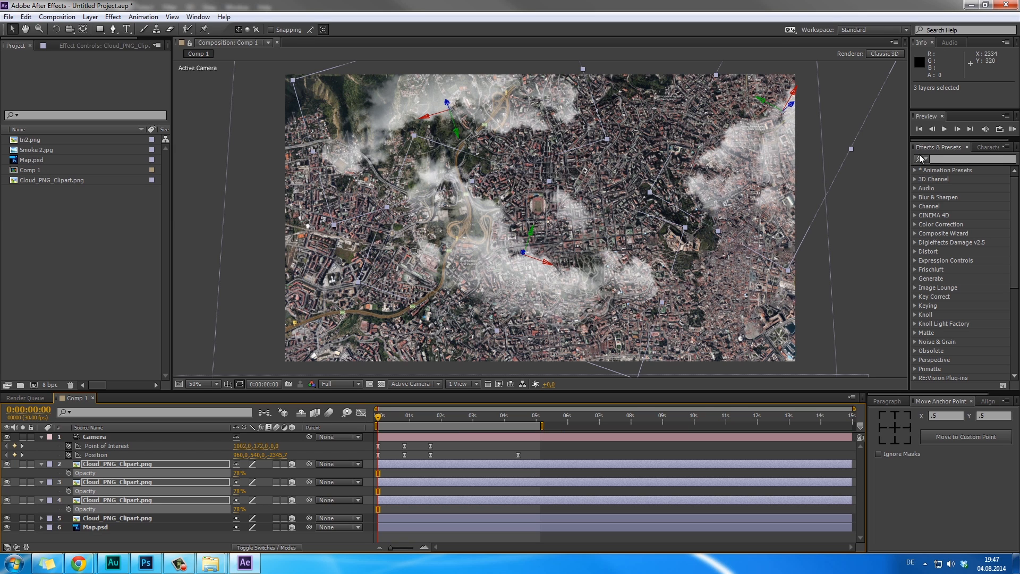
Apply the Tint effect to the topmost cloud layer and map white to the pale blue E5EDFF.
{"action": "left_click", "coordinate": [945, 159]}
{"action": "type", "text": "tint"}
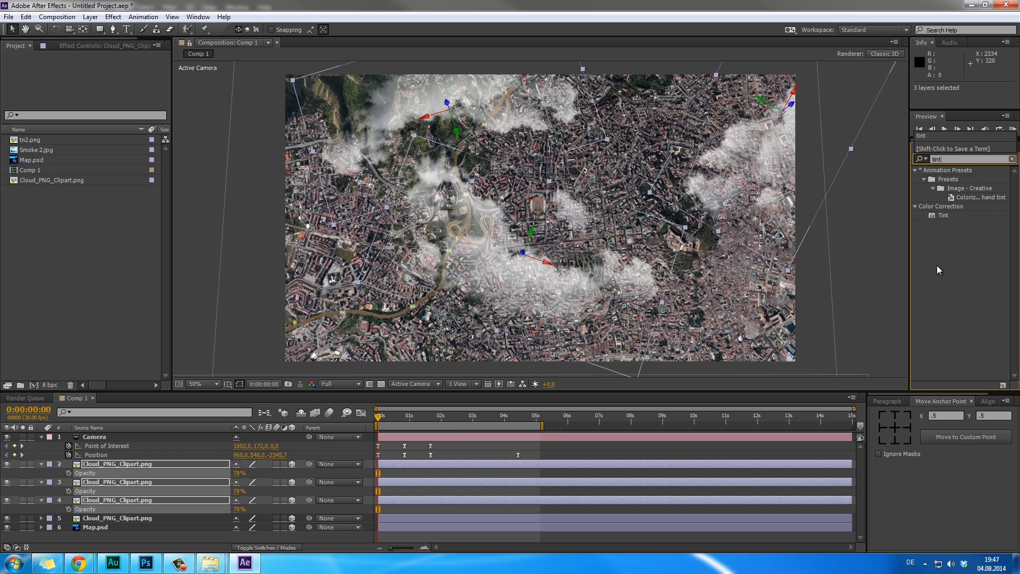
{"action": "left_click_drag", "start_coordinate": [944, 218], "coordinate": [136, 466]}
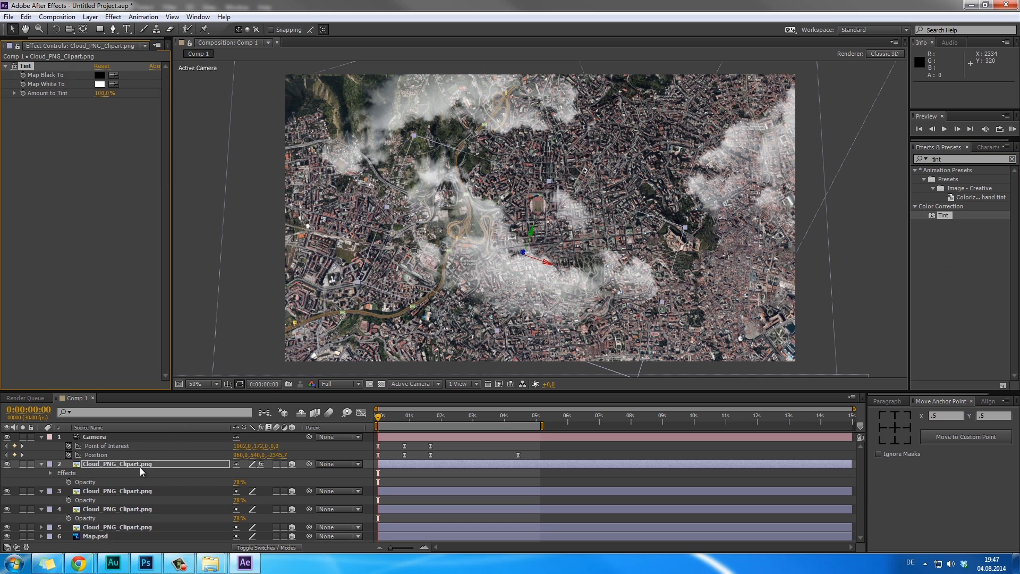
{"action": "left_click", "coordinate": [100, 84]}
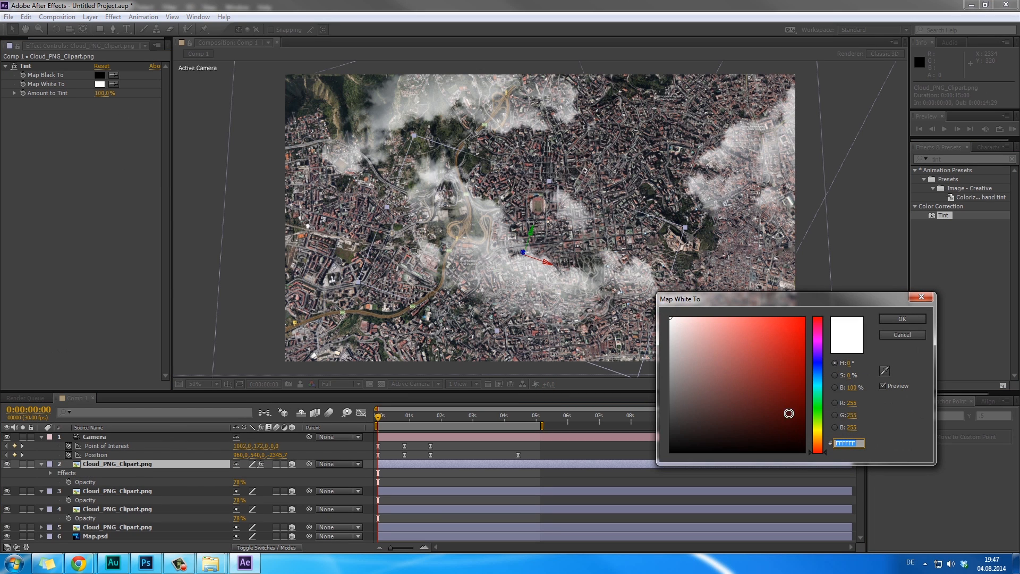
{"action": "left_click_drag", "start_coordinate": [813, 396], "coordinate": [685, 298]}
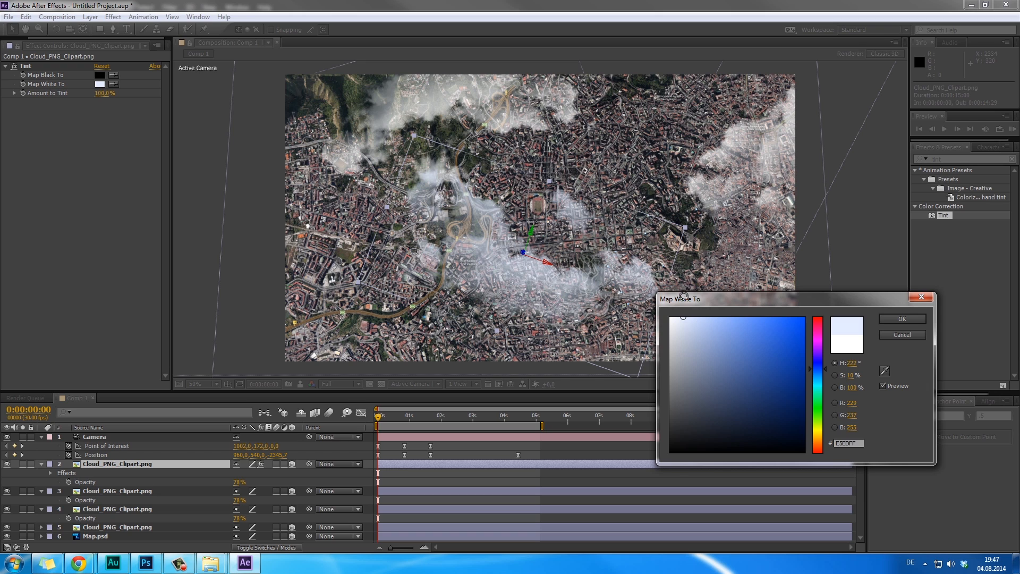
{"action": "left_click", "coordinate": [902, 319]}
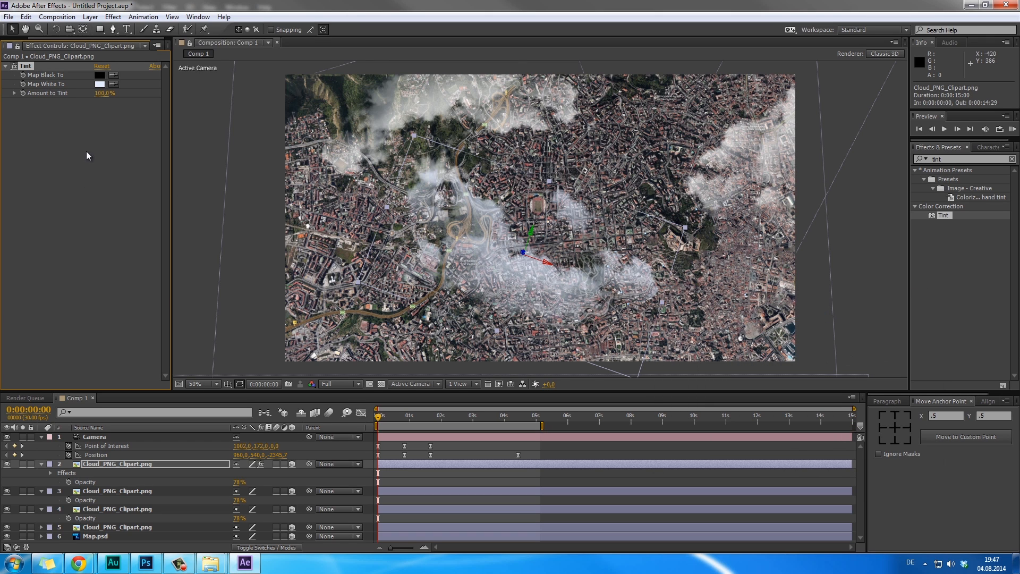
Paste the pale blue Tint effect onto the second and third cloud layers.
{"action": "left_click", "coordinate": [116, 490]}
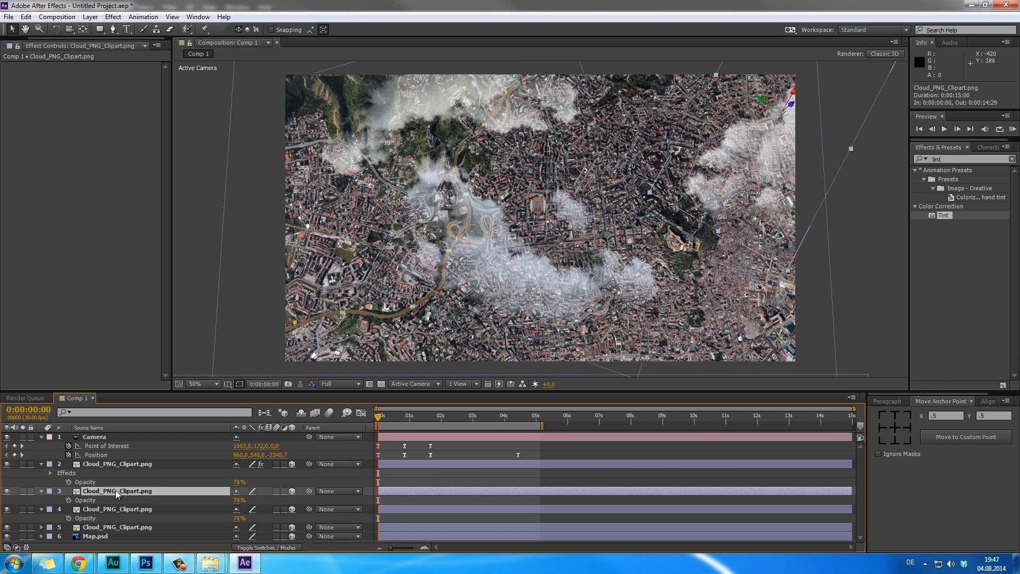
{"action": "key", "text": "ctrl+v"}
{"action": "left_click", "coordinate": [123, 519]}
{"action": "key", "text": "ctrl+v"}
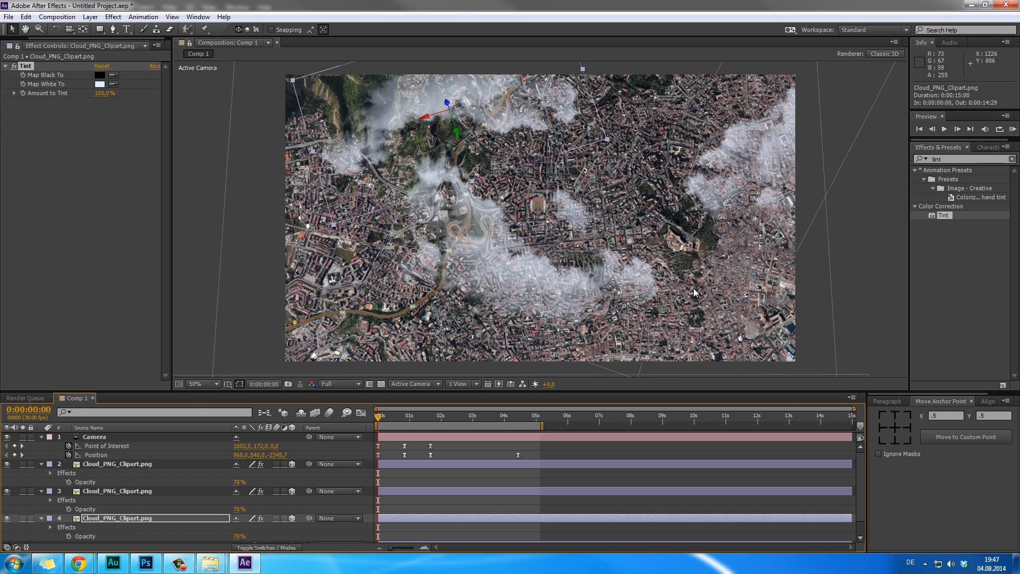
{"action": "left_click", "coordinate": [843, 278]}
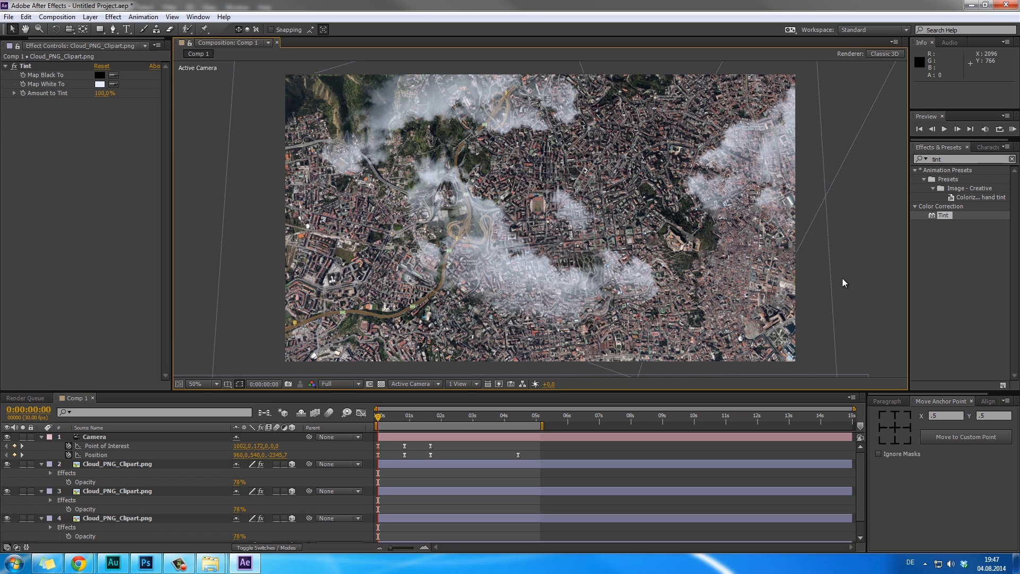
Collapse the open properties of all layers and move the current time to 0:00:00:13.
{"action": "left_click", "coordinate": [117, 465]}
{"action": "key", "text": "ctrl+a"}
{"action": "key", "text": "u"}
{"action": "left_click", "coordinate": [150, 504]}
{"action": "mouse_move", "coordinate": [403, 414]}
{"action": "left_mouse_down"}
{"action": "mouse_move", "coordinate": [496, 423]}
{"action": "mouse_move", "coordinate": [371, 425]}
{"action": "mouse_move", "coordinate": [391, 427]}
{"action": "left_mouse_up"}
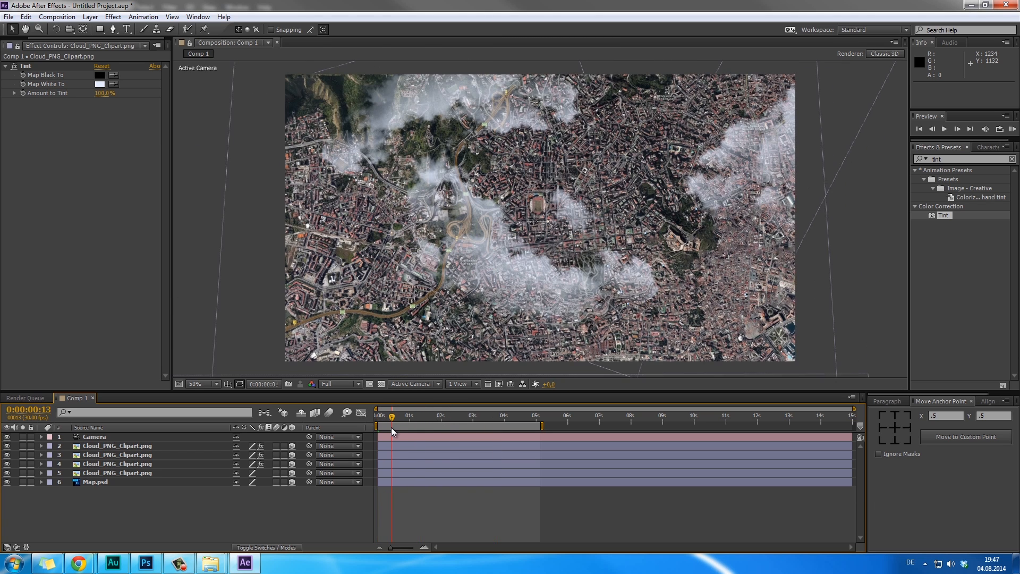
Delete the Tint effect from each of the three upper cloud layers.
{"action": "left_click", "coordinate": [136, 465]}
{"action": "left_click", "coordinate": [138, 447], "text": "shift"}
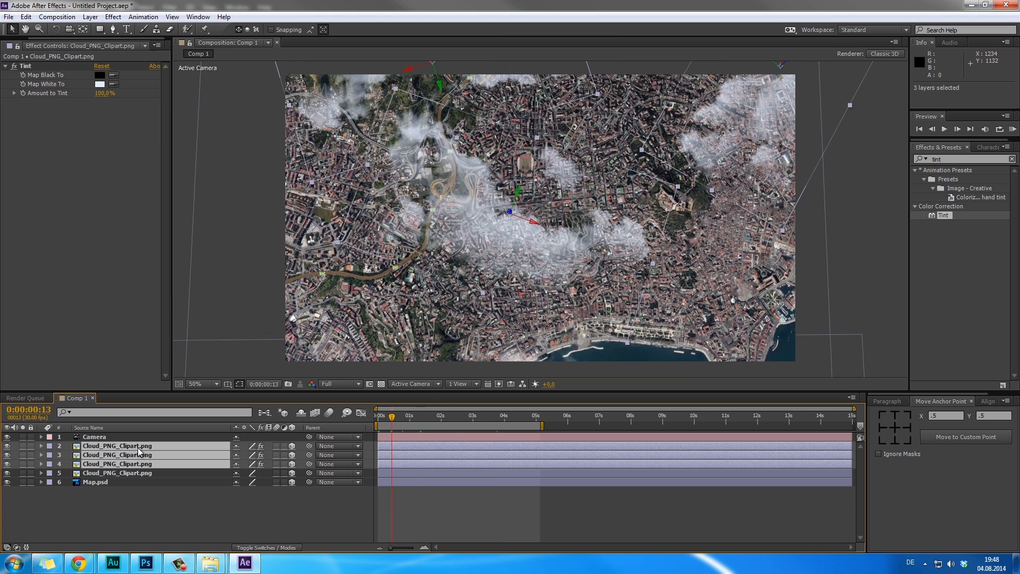
{"action": "left_click", "coordinate": [40, 72]}
{"action": "key", "text": "Delete"}
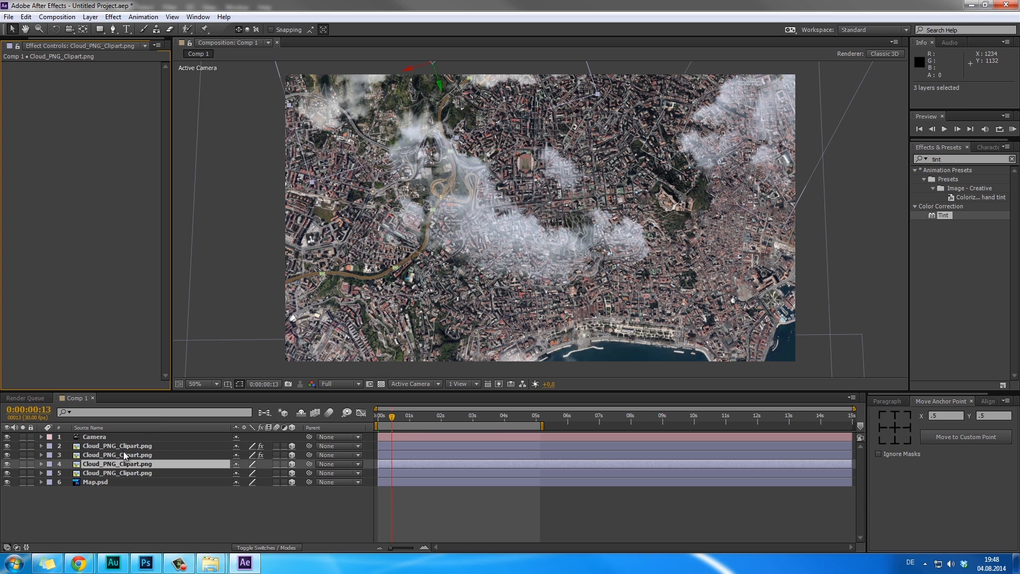
{"action": "left_click", "coordinate": [123, 451]}
{"action": "left_click", "coordinate": [32, 66]}
{"action": "key", "text": "Delete"}
{"action": "left_click", "coordinate": [145, 448]}
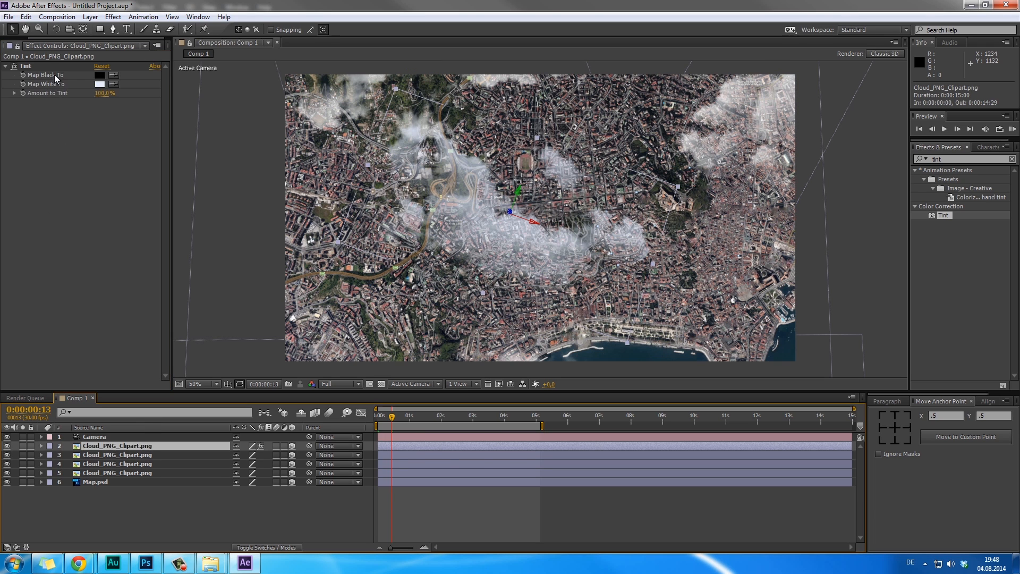
{"action": "left_click", "coordinate": [42, 66]}
{"action": "key", "text": "Delete"}
{"action": "left_click", "coordinate": [322, 375]}
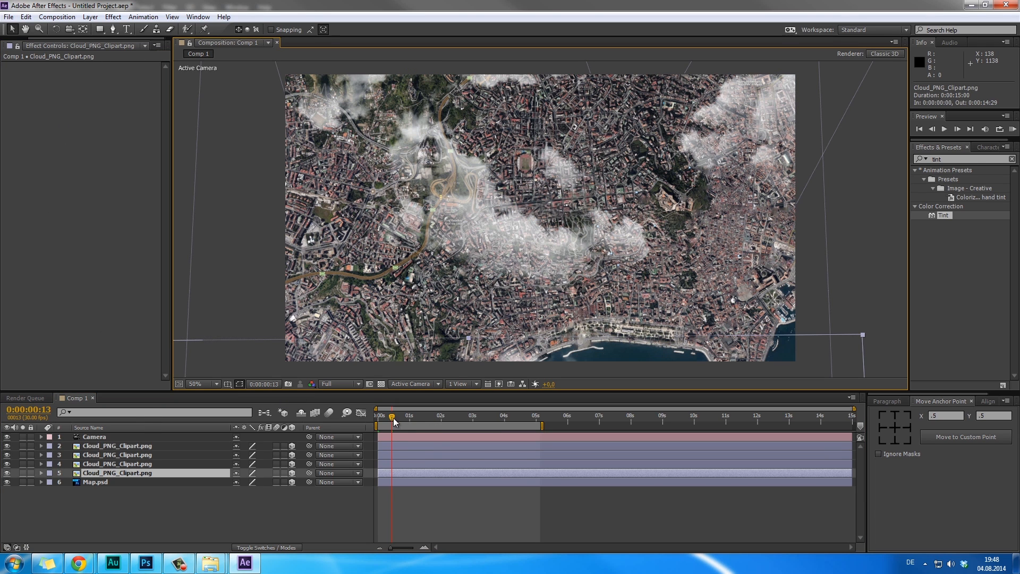
Move the current time to 0:00:03:17 over the island title and clear the layer selection.
{"action": "left_click_drag", "start_coordinate": [394, 421], "coordinate": [488, 435]}
{"action": "left_click", "coordinate": [142, 500]}
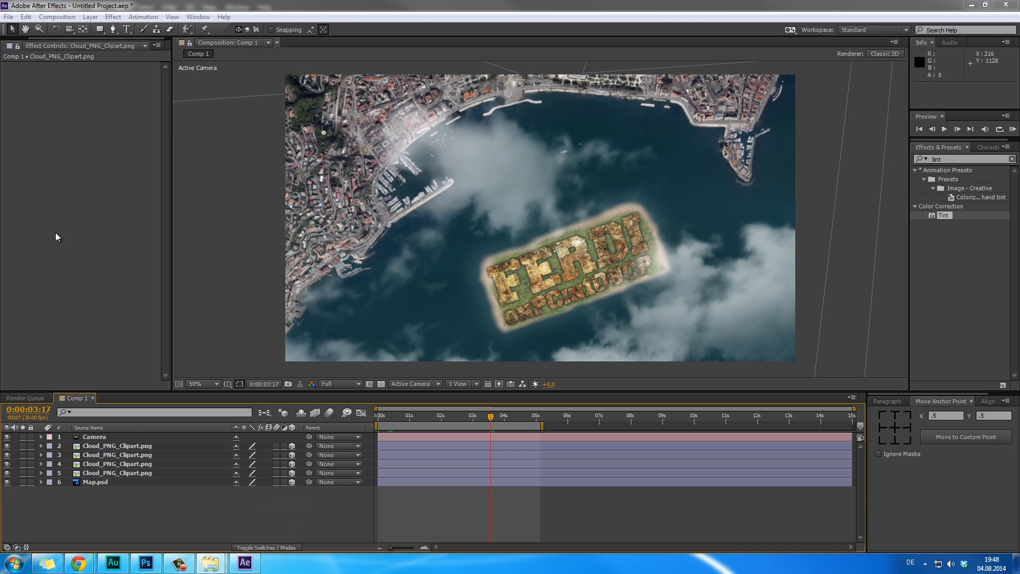
Widen the project area and add Smoke 2.jpg to the composition directly below the Camera layer.
{"action": "left_click_drag", "start_coordinate": [170, 113], "coordinate": [192, 112]}
{"action": "left_click", "coordinate": [15, 46]}
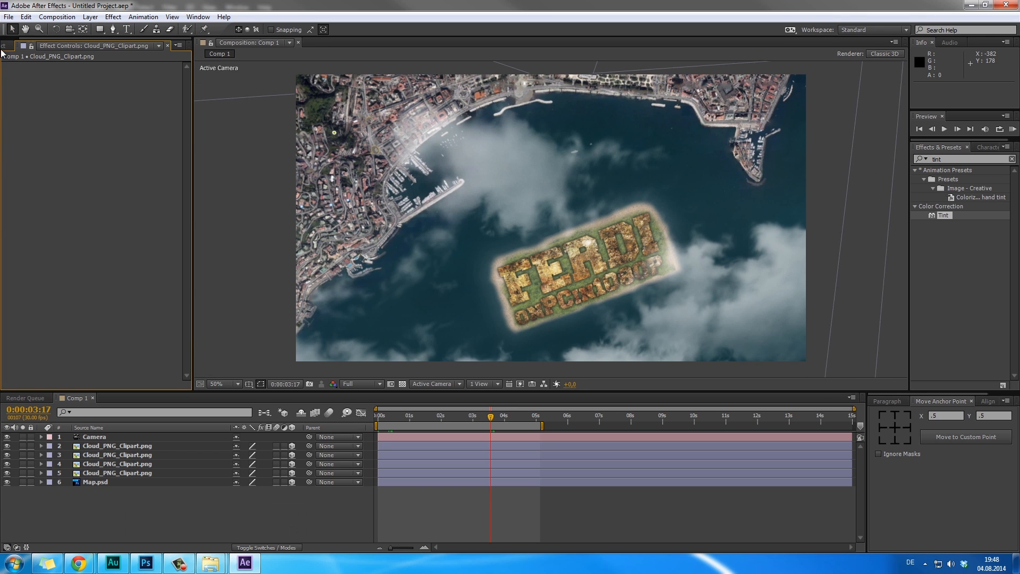
{"action": "left_click_drag", "start_coordinate": [45, 152], "coordinate": [117, 443]}
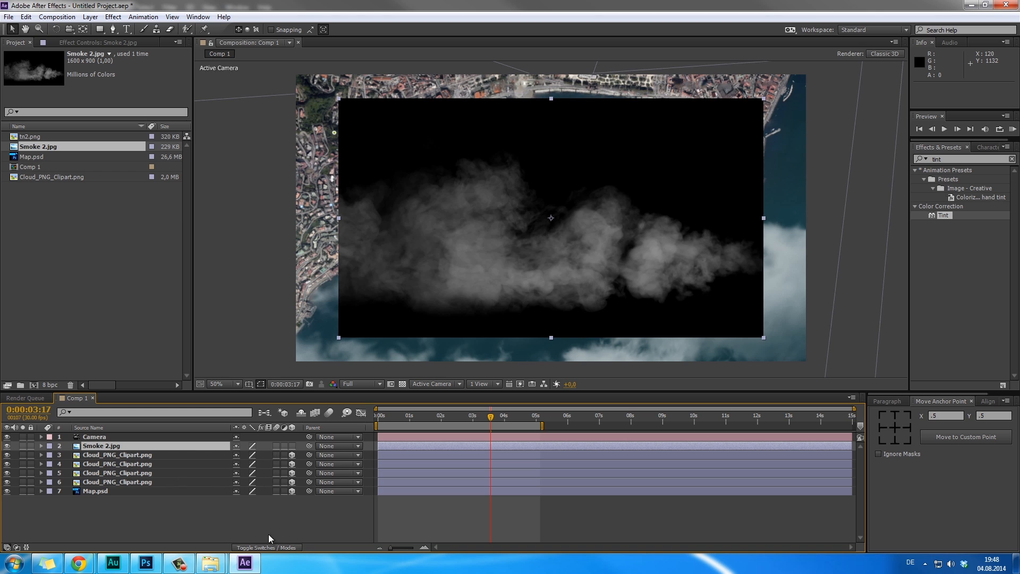
Try Add and Lighten as the Smoke 2.jpg layer's blending mode, and settle on Screen.
{"action": "left_click", "coordinate": [264, 548]}
{"action": "left_click", "coordinate": [250, 445]}
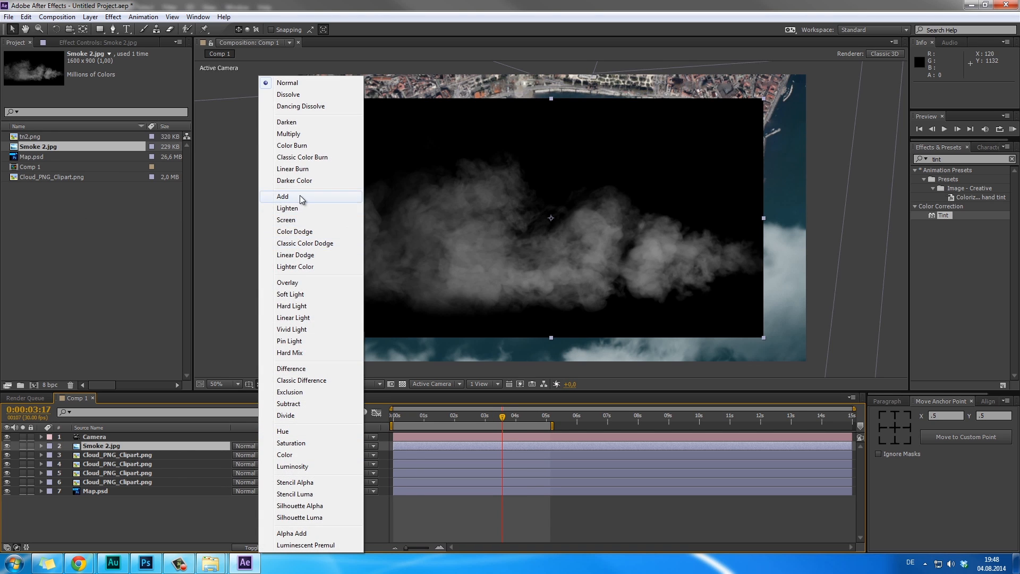
{"action": "left_click", "coordinate": [365, 199]}
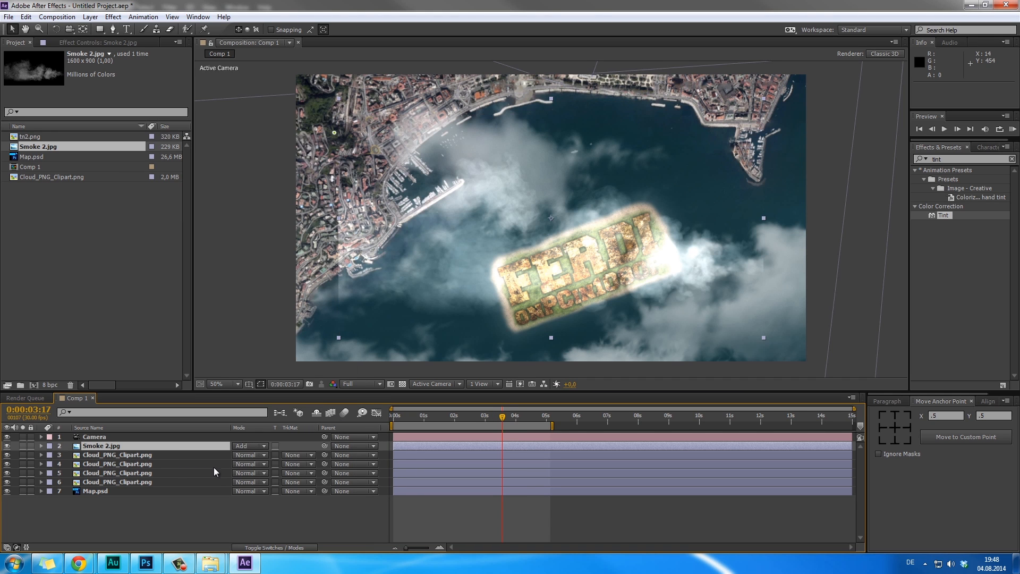
{"action": "left_click", "coordinate": [250, 446]}
{"action": "left_click", "coordinate": [287, 210]}
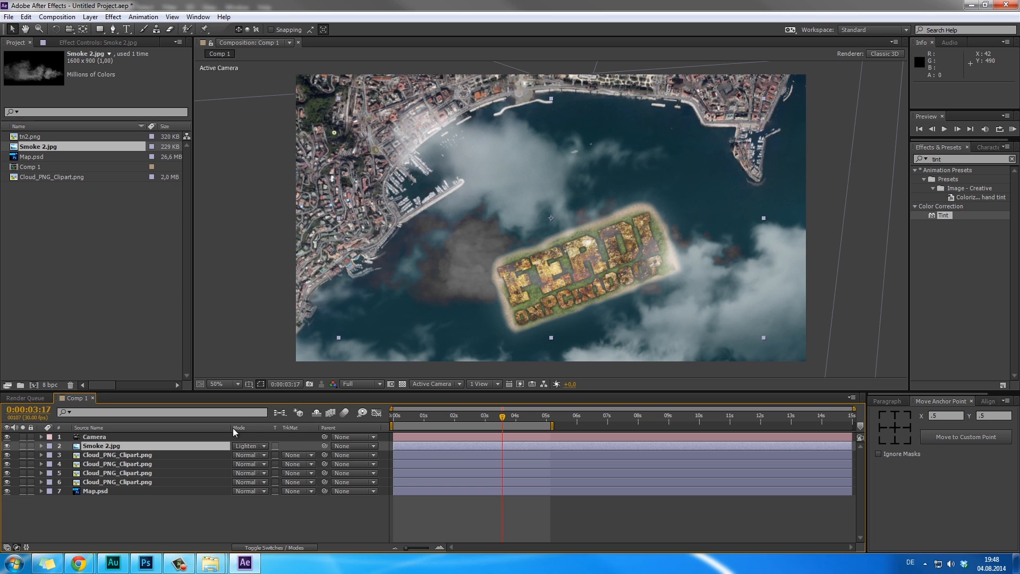
{"action": "left_click", "coordinate": [243, 449]}
{"action": "left_click", "coordinate": [287, 220]}
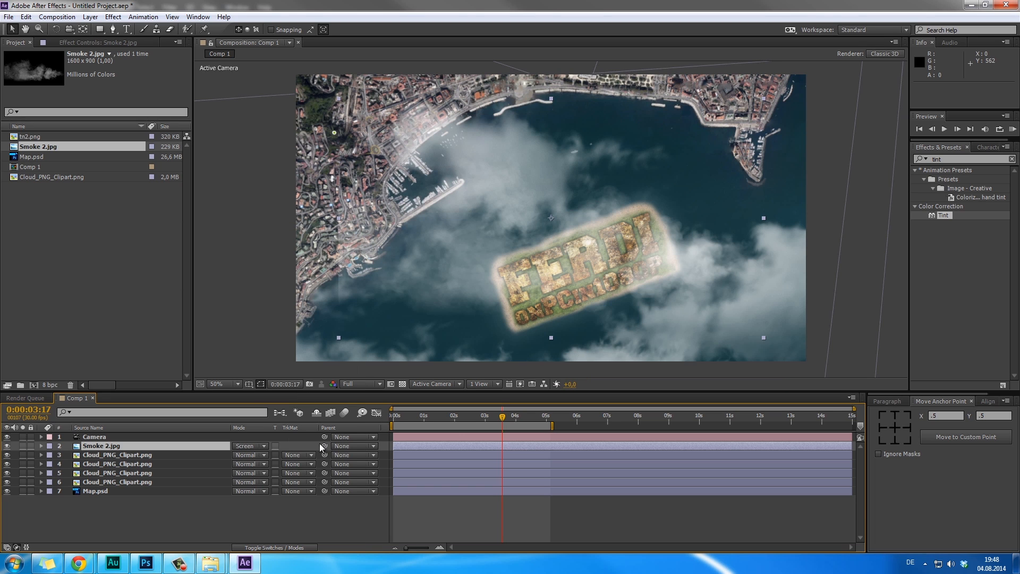
Scale the Smoke 2.jpg layer to 137%.
{"action": "key", "text": "s"}
{"action": "left_click_drag", "start_coordinate": [264, 456], "coordinate": [294, 460]}
{"action": "key", "text": "comma"}
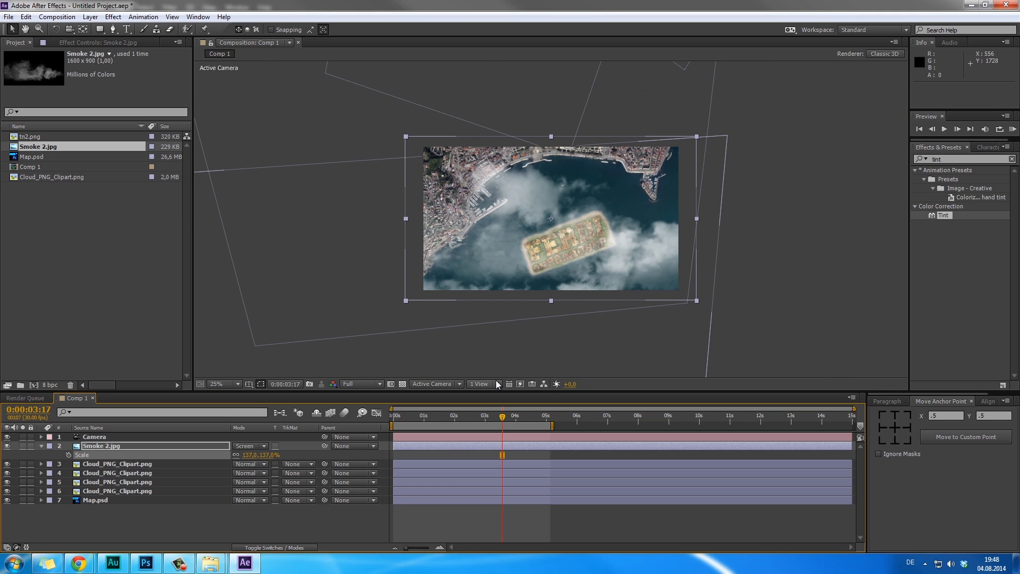
Move the current time to 0:00:00:06 over the city and make the Smoke 2.jpg layer a 3D layer.
{"action": "left_click_drag", "start_coordinate": [415, 417], "coordinate": [399, 417]}
{"action": "scroll", "coordinate": [468, 327], "scroll_direction": "up", "scroll_amount": 1}
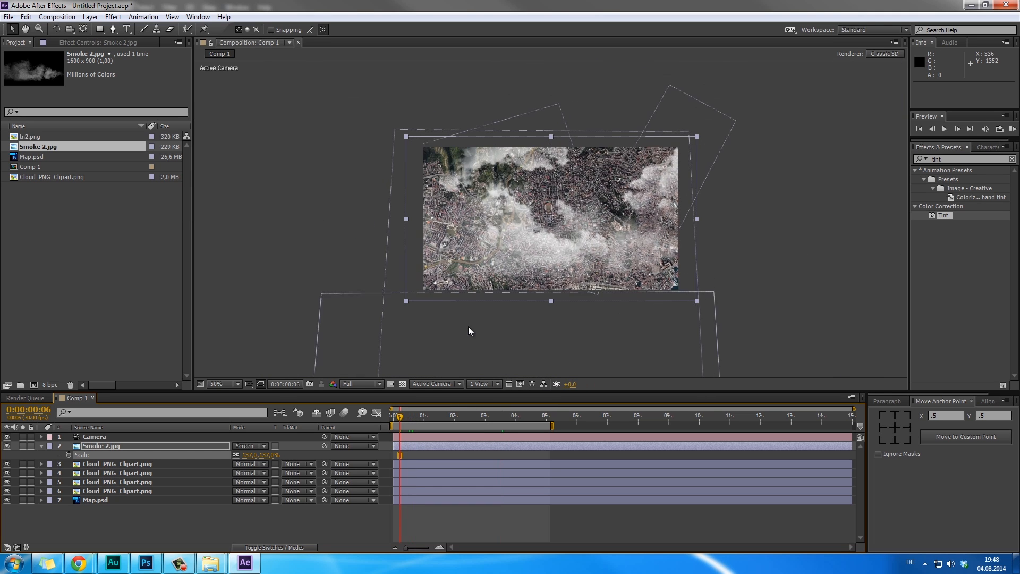
{"action": "left_click", "coordinate": [125, 446]}
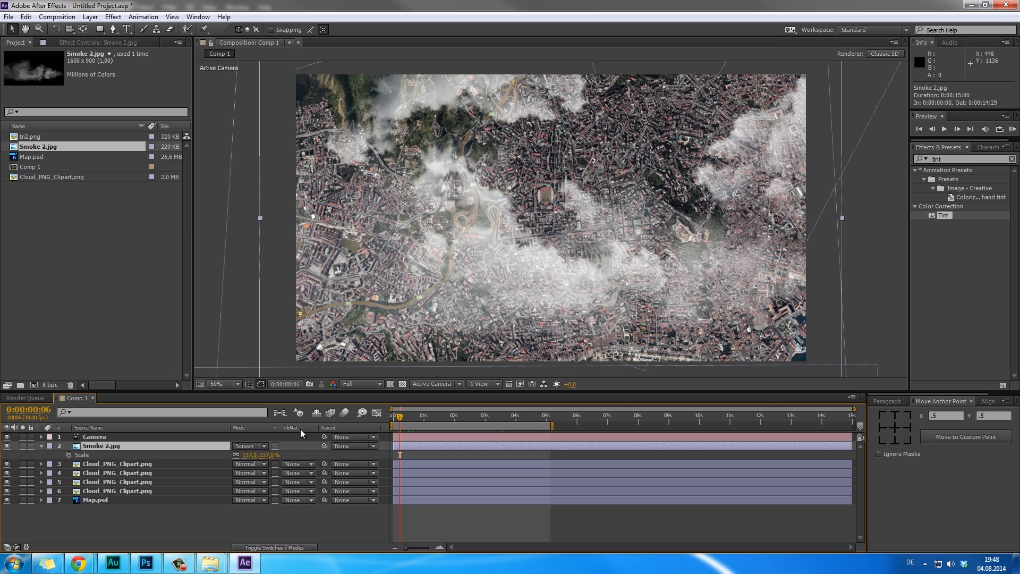
{"action": "left_click", "coordinate": [295, 547]}
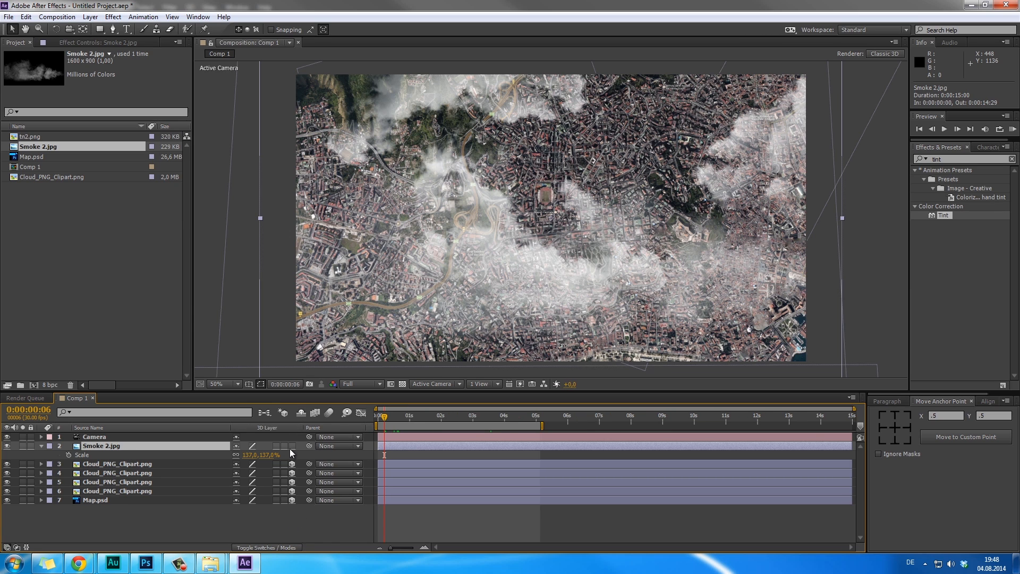
{"action": "left_click", "coordinate": [290, 449]}
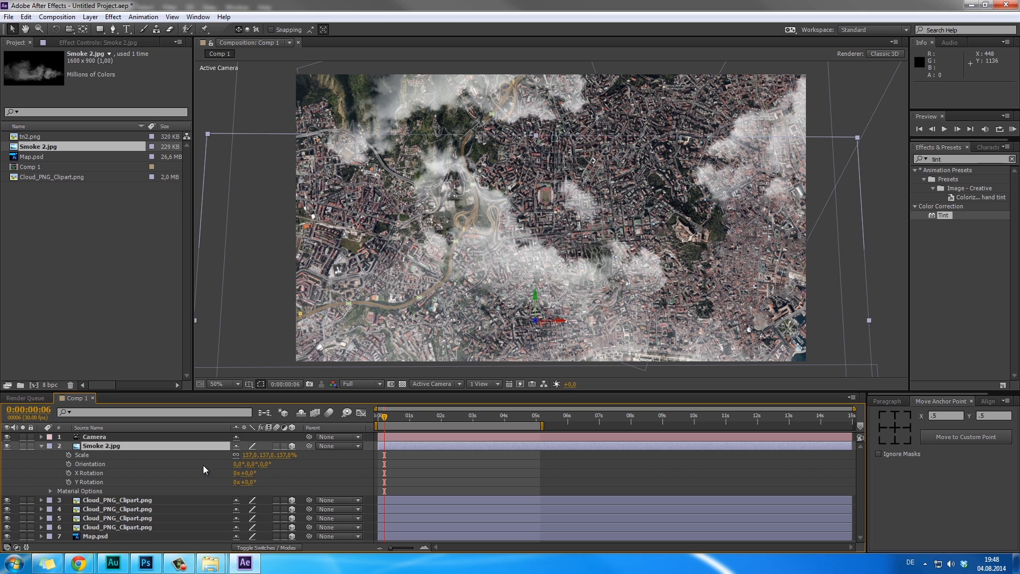
Reposition the smoke layer over the upper part of the city view and set its Z Rotation to -23°.
{"action": "key", "text": "p"}
{"action": "left_click_drag", "start_coordinate": [310, 456], "coordinate": [1, 420]}
{"action": "left_click_drag", "start_coordinate": [264, 457], "coordinate": [138, 466]}
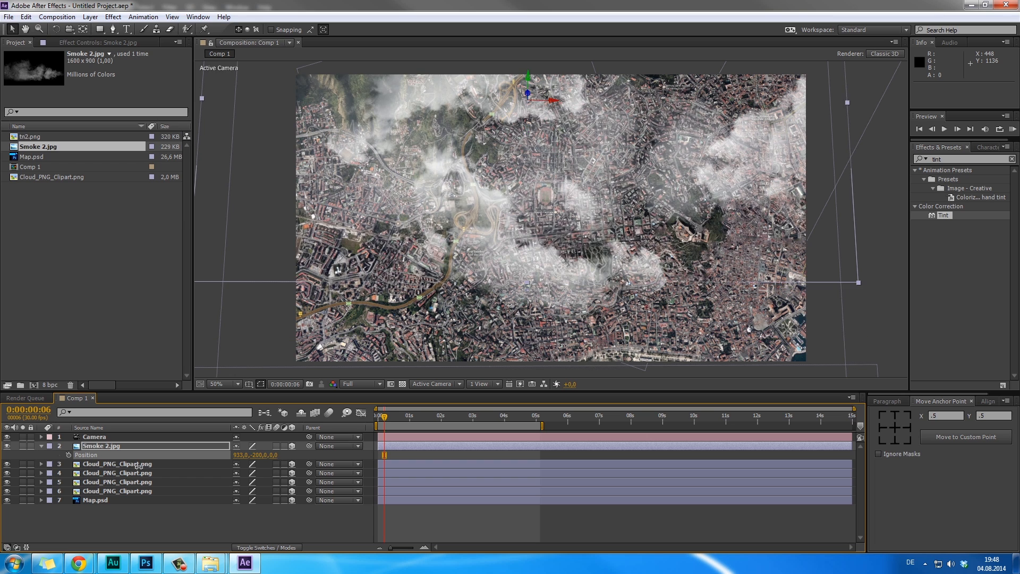
{"action": "key", "text": "r"}
{"action": "mouse_move", "coordinate": [247, 481]}
{"action": "left_mouse_down"}
{"action": "mouse_move", "coordinate": [231, 484]}
{"action": "mouse_move", "coordinate": [247, 486]}
{"action": "left_mouse_up"}
Duplicate the smoke layer and set the copy's position to 1118, 466, 0 over the lower part of the city.
{"action": "left_click", "coordinate": [126, 448]}
{"action": "key", "text": "ctrl+c"}
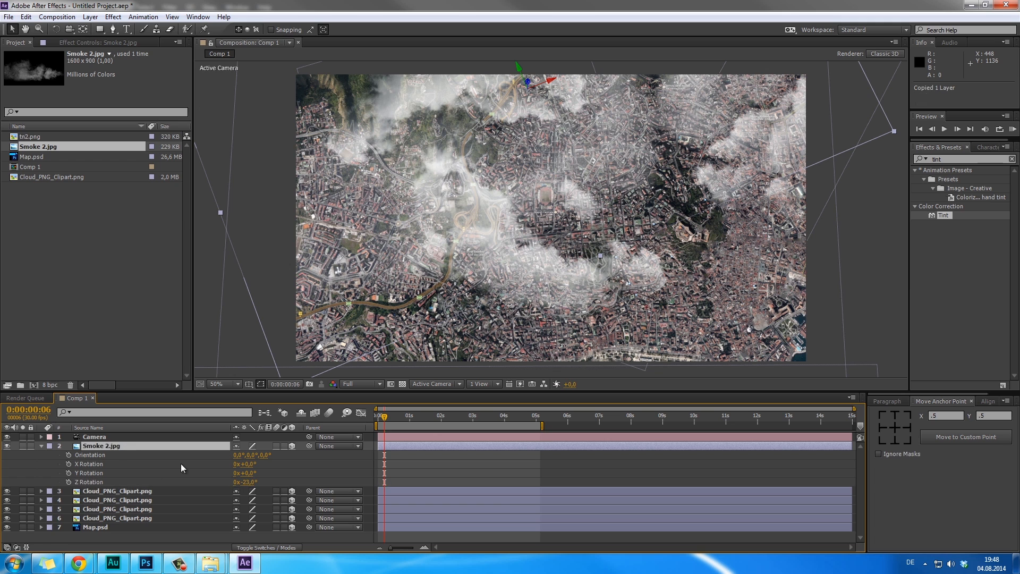
{"action": "key", "text": "ctrl+v"}
{"action": "key", "text": "p"}
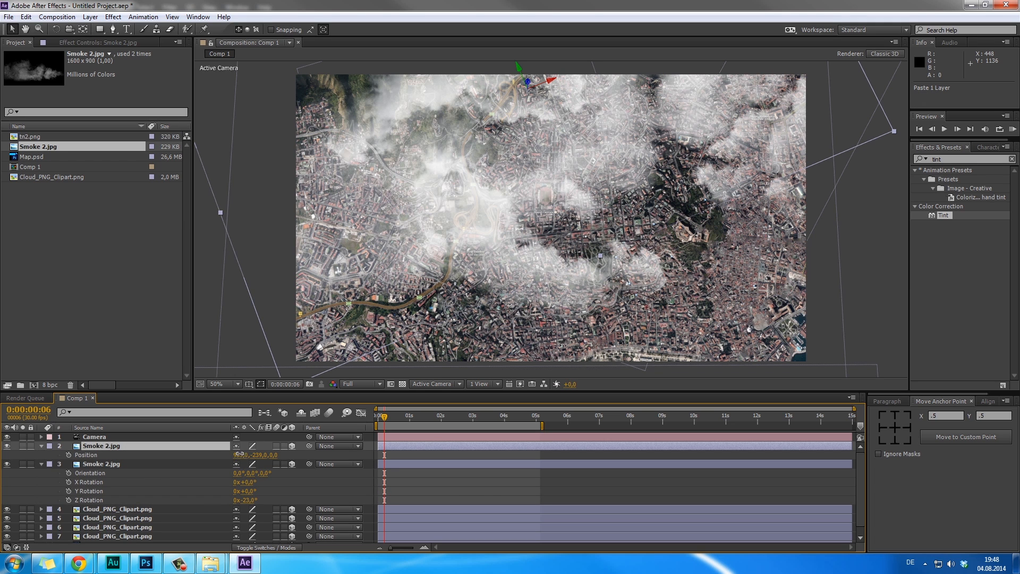
{"action": "left_click_drag", "start_coordinate": [237, 454], "coordinate": [624, 463]}
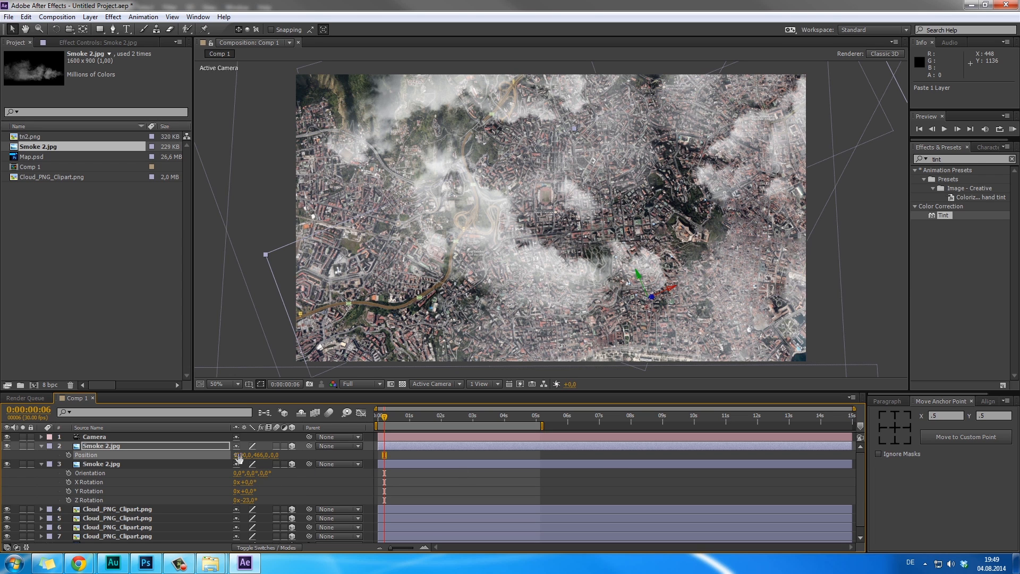
{"action": "left_click_drag", "start_coordinate": [186, 453], "coordinate": [129, 457]}
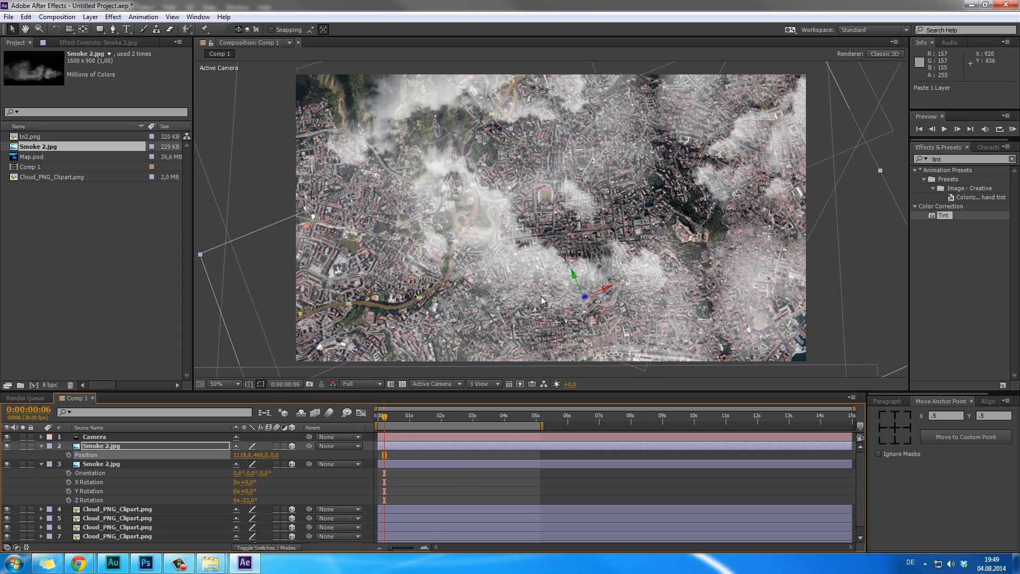
{"action": "scroll", "coordinate": [541, 295], "scroll_direction": "down", "scroll_amount": 1}
{"action": "key", "text": "period"}
Move the current time to 0:00:03:15, collapse both smoke layers' properties and duplicate the lower smoke layer.
{"action": "left_click_drag", "start_coordinate": [383, 415], "coordinate": [487, 422]}
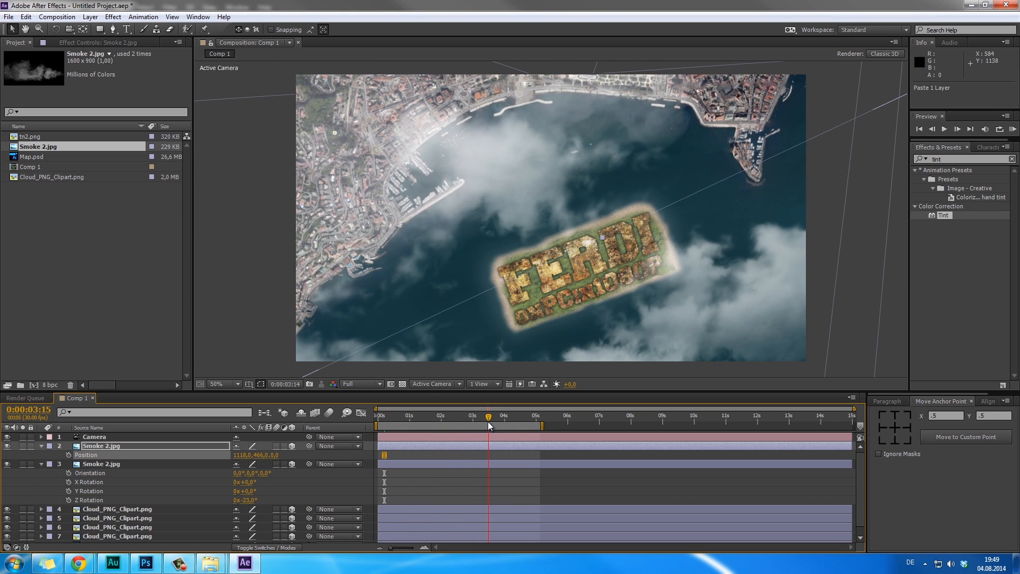
{"action": "left_click", "coordinate": [41, 464]}
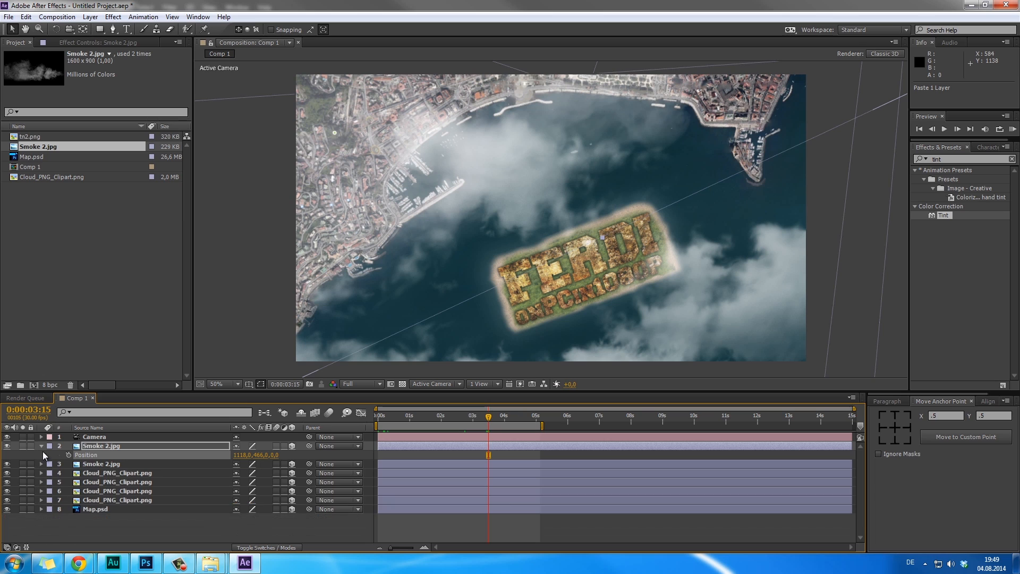
{"action": "left_click", "coordinate": [42, 448]}
{"action": "left_click", "coordinate": [120, 455]}
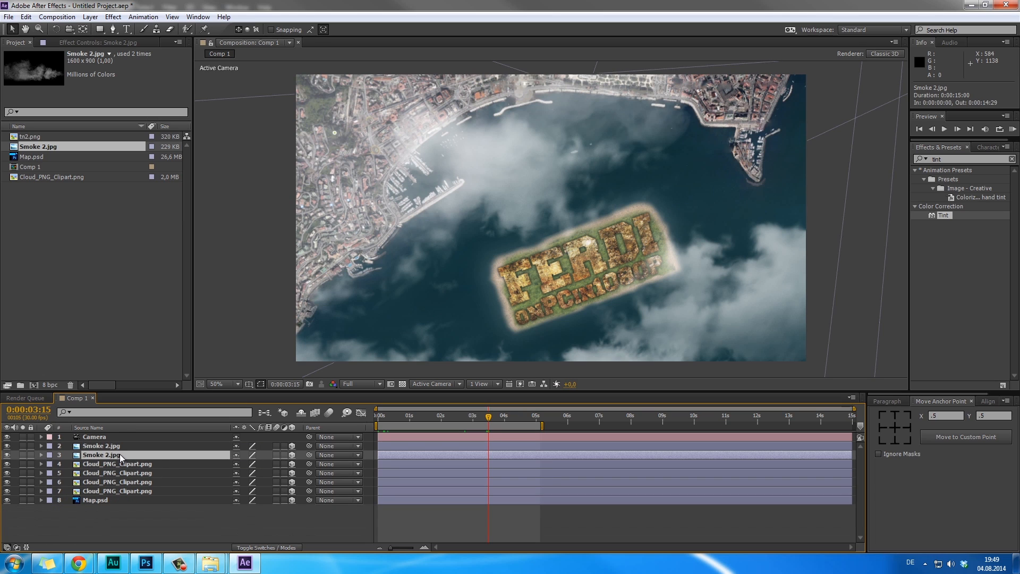
{"action": "key", "text": "ctrl+c"}
{"action": "key", "text": "ctrl+v"}
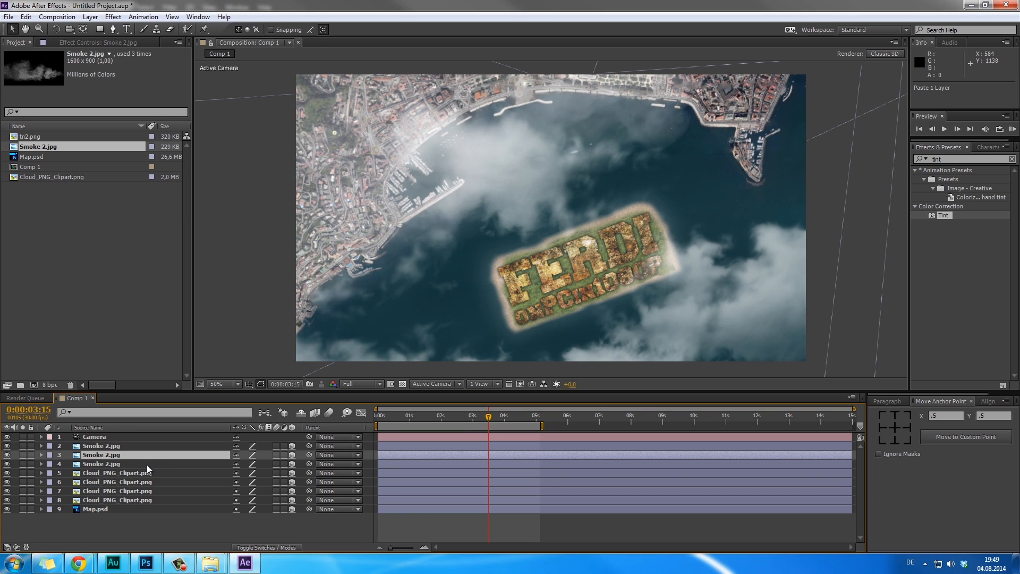
Position the new smoke copy at 1485, 743, 0 over the bay and lower its opacity to about 30%.
{"action": "key", "text": "p"}
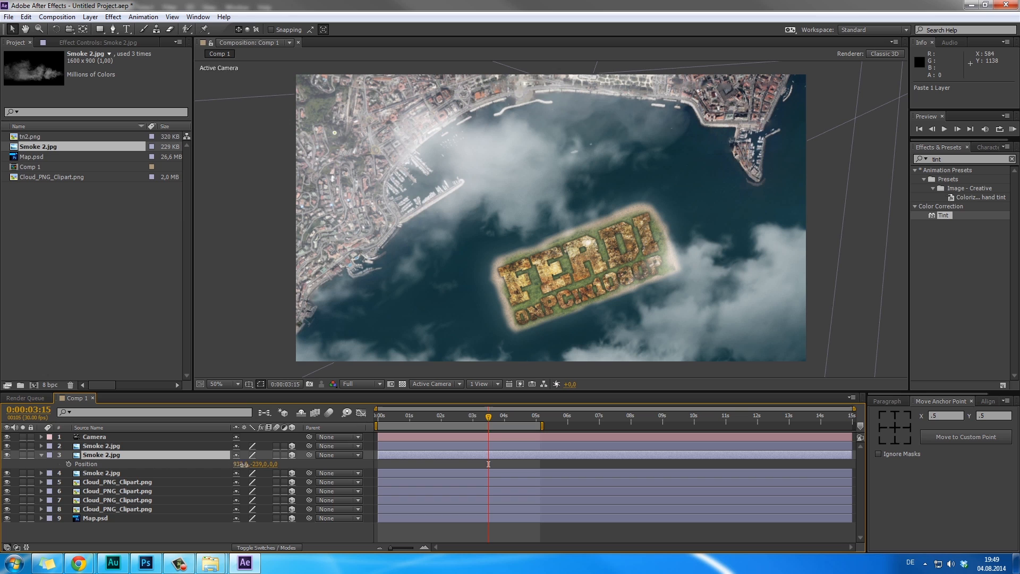
{"action": "left_click_drag", "start_coordinate": [243, 464], "coordinate": [355, 445]}
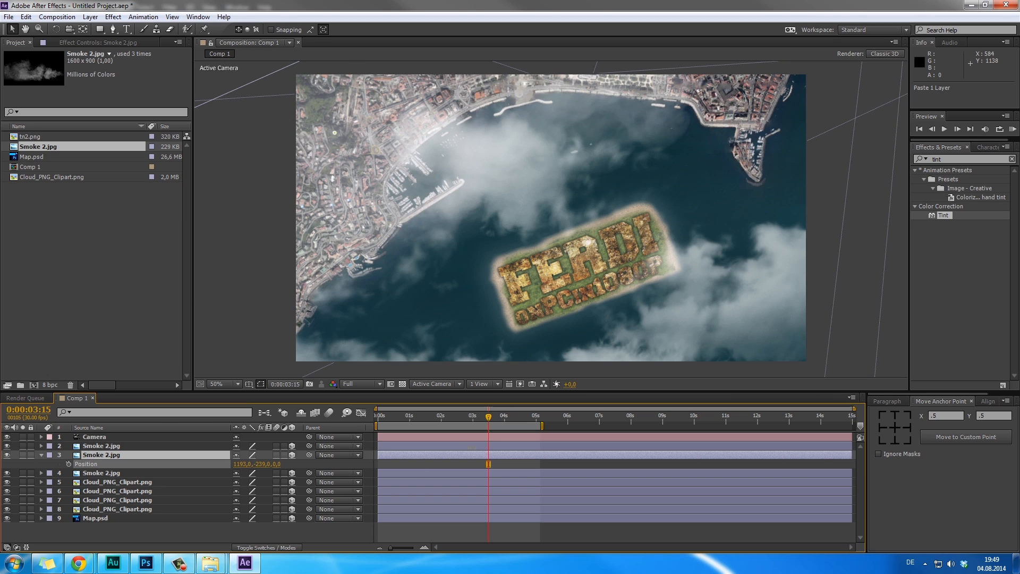
{"action": "left_click_drag", "start_coordinate": [471, 448], "coordinate": [489, 449]}
{"action": "left_click_drag", "start_coordinate": [263, 464], "coordinate": [748, 499]}
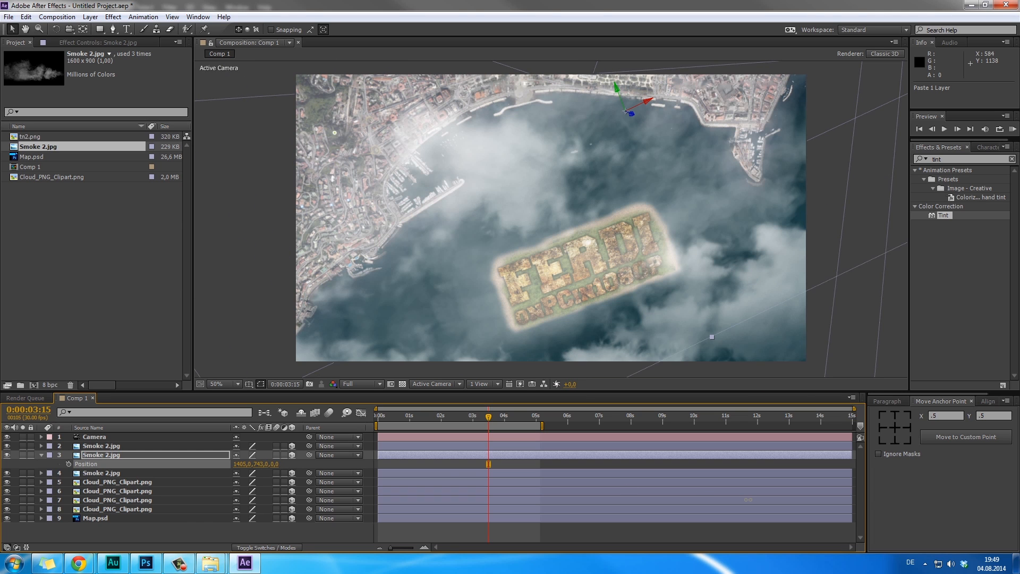
{"action": "key", "text": "t"}
{"action": "left_click_drag", "start_coordinate": [240, 464], "coordinate": [201, 467]}
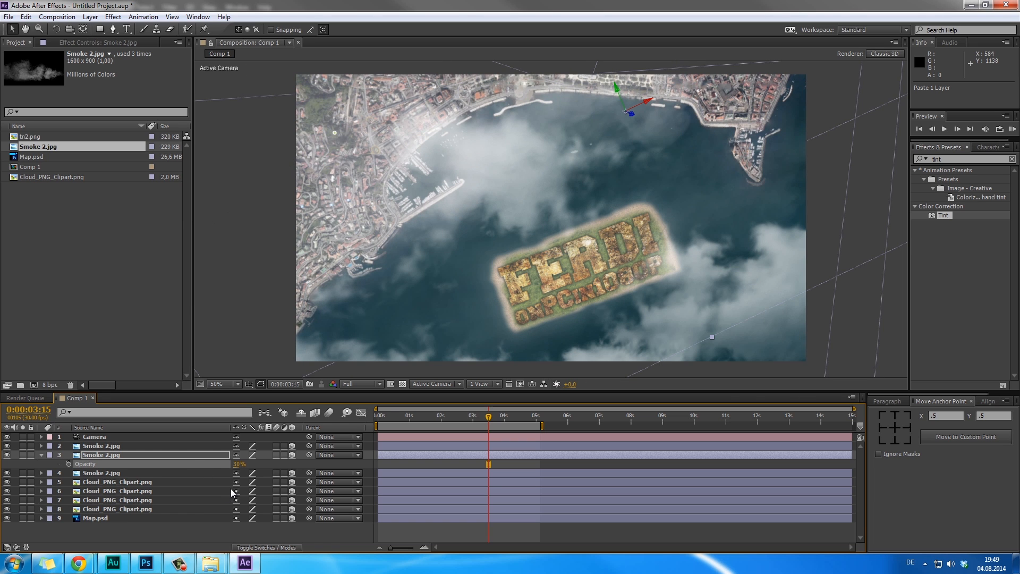
Animate the middle smoke layer's Z Rotation from -23° at 0:00:00:01 to 15° at 0:00:09:14.
{"action": "key", "text": "r"}
{"action": "left_click_drag", "start_coordinate": [387, 416], "coordinate": [550, 422]}
{"action": "left_click", "coordinate": [69, 491]}
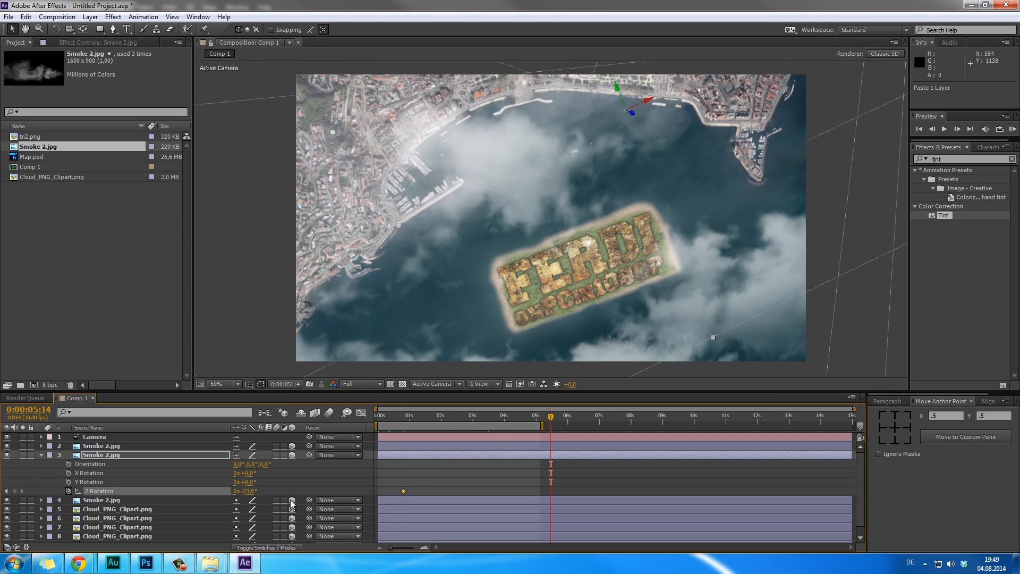
{"action": "left_click_drag", "start_coordinate": [249, 491], "coordinate": [273, 493]}
{"action": "left_click", "coordinate": [559, 490]}
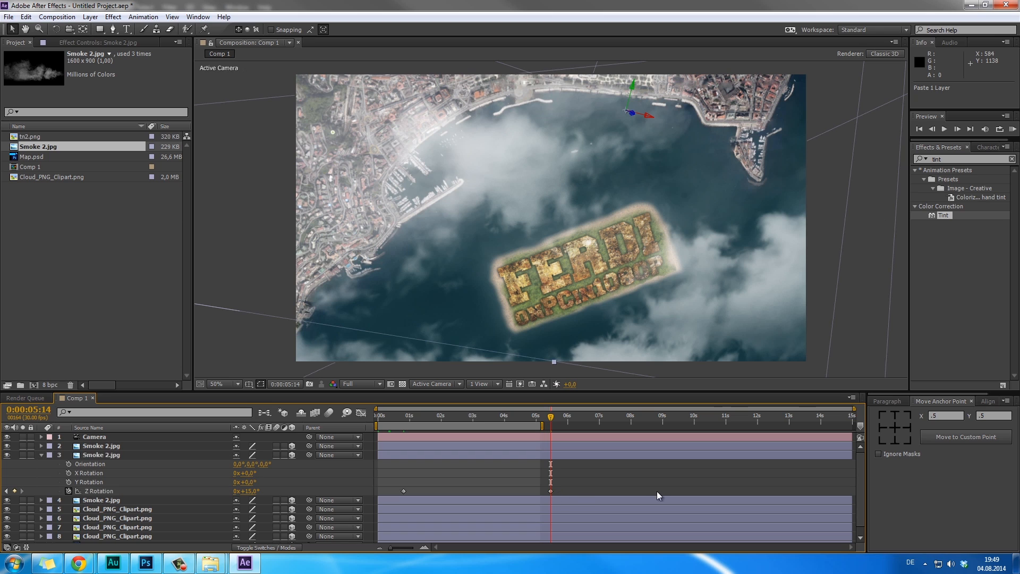
{"action": "left_click_drag", "start_coordinate": [553, 490], "coordinate": [678, 490]}
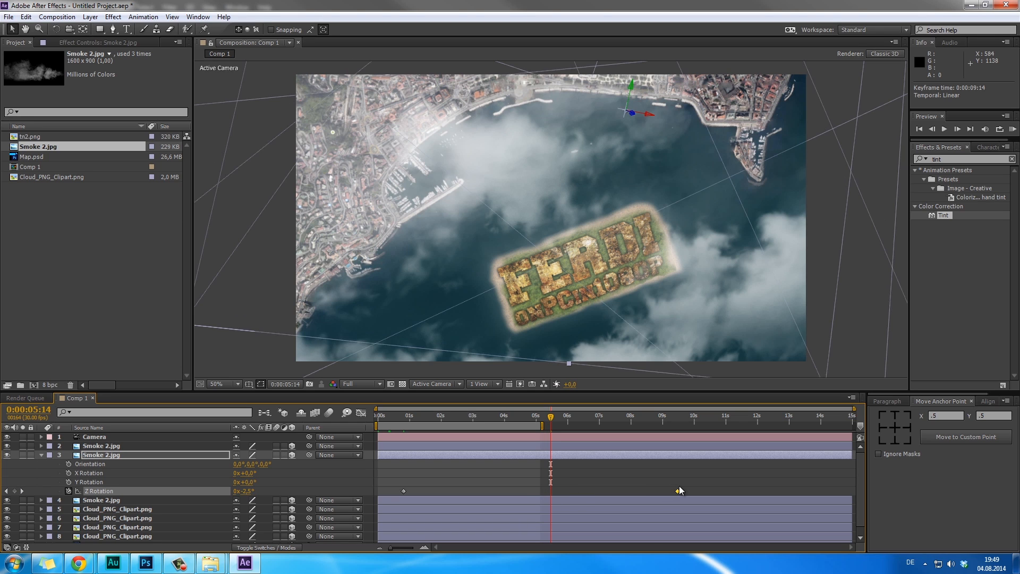
{"action": "left_click_drag", "start_coordinate": [383, 494], "coordinate": [379, 495]}
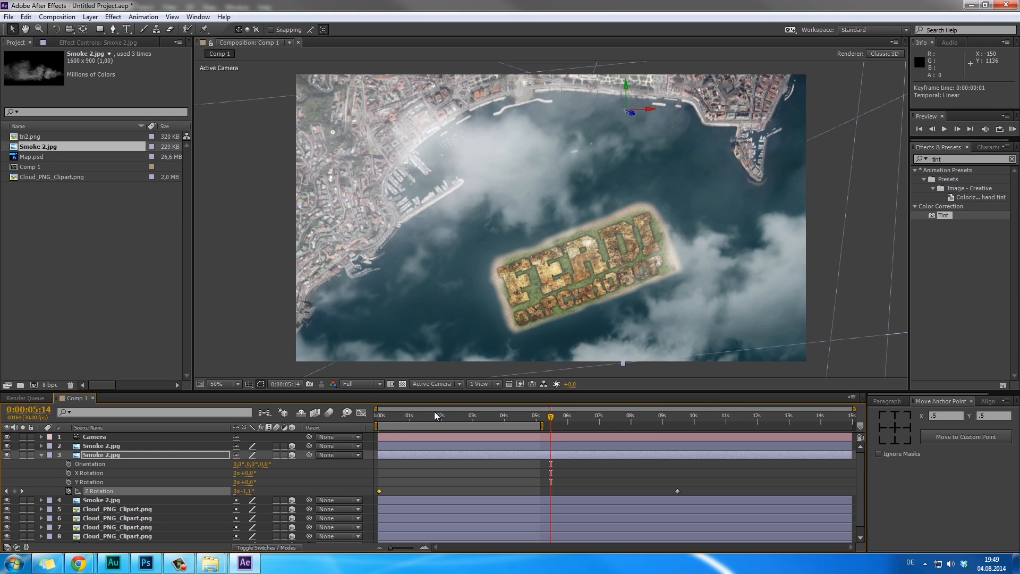
Move the current time to 0:00:00:08 and set the opacity of the uppermost and lowest smoke layers to 52%.
{"action": "left_click_drag", "start_coordinate": [409, 419], "coordinate": [386, 420]}
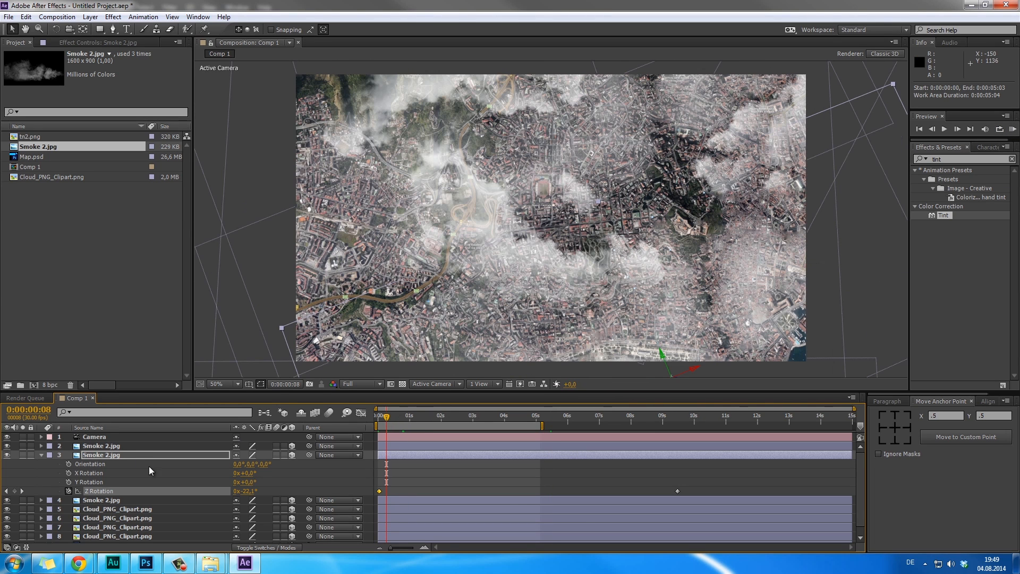
{"action": "scroll", "coordinate": [170, 486], "scroll_direction": "down", "scroll_amount": 1}
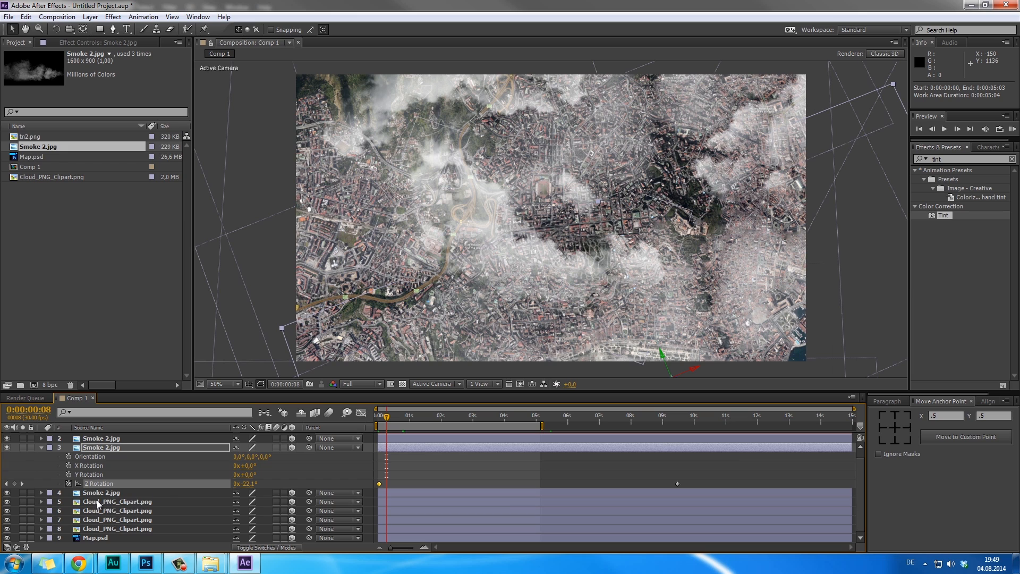
{"action": "left_click", "coordinate": [117, 496]}
{"action": "left_click", "coordinate": [114, 446]}
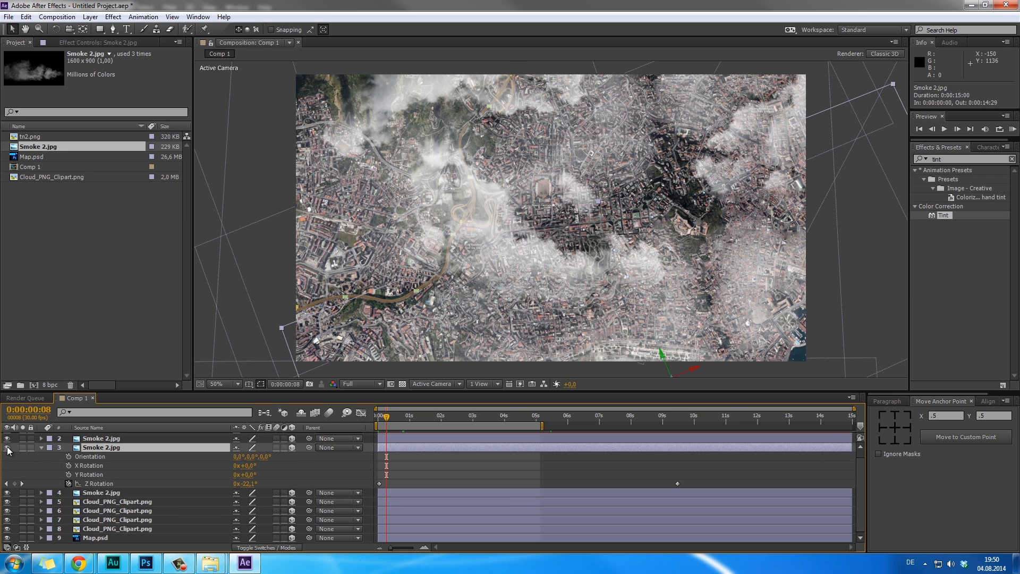
{"action": "left_click", "coordinate": [116, 438]}
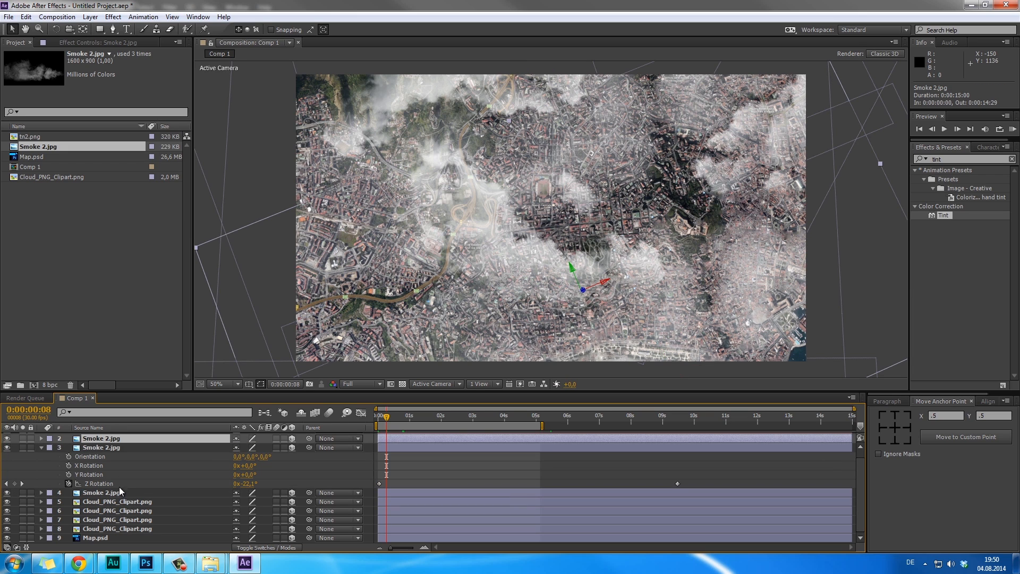
{"action": "left_click", "coordinate": [115, 492], "text": "ctrl"}
{"action": "key", "text": "t"}
{"action": "left_click_drag", "start_coordinate": [239, 452], "coordinate": [215, 453]}
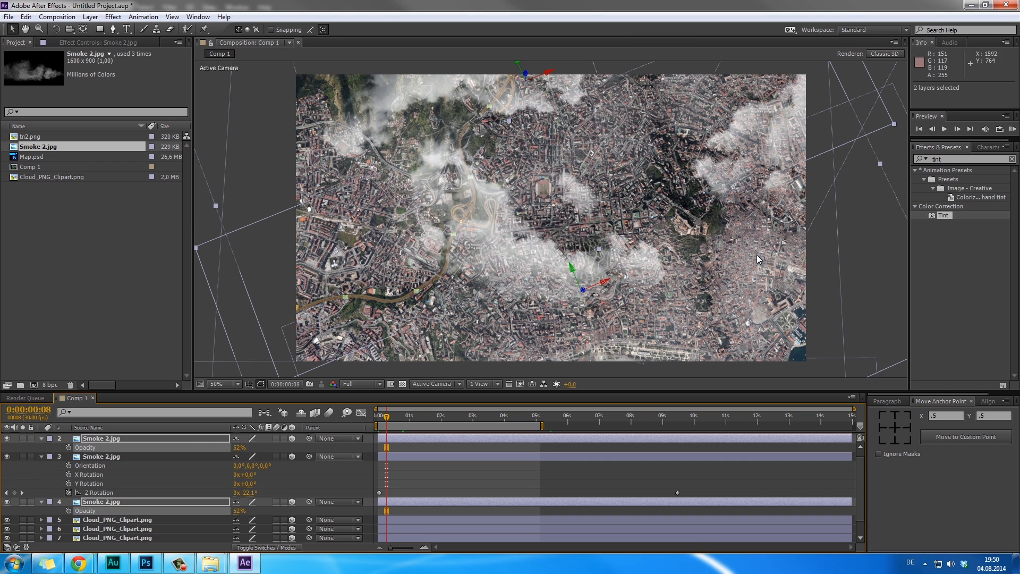
Play a RAM preview of the camera flight with the smoke, and move the current time to 0:00:03:08.
{"action": "left_click", "coordinate": [1012, 128]}
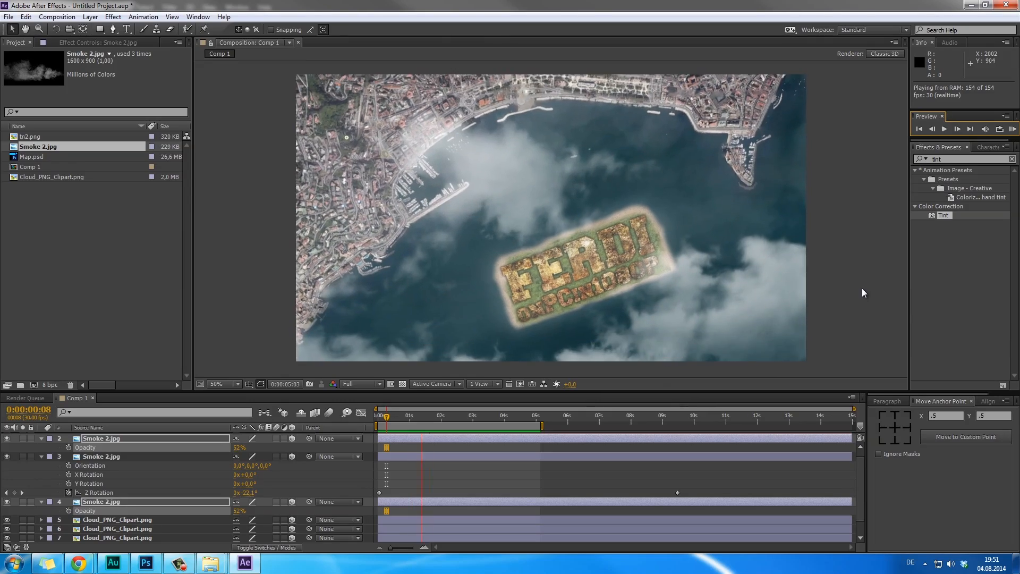
{"action": "key", "text": "space"}
{"action": "left_click_drag", "start_coordinate": [411, 415], "coordinate": [481, 423]}
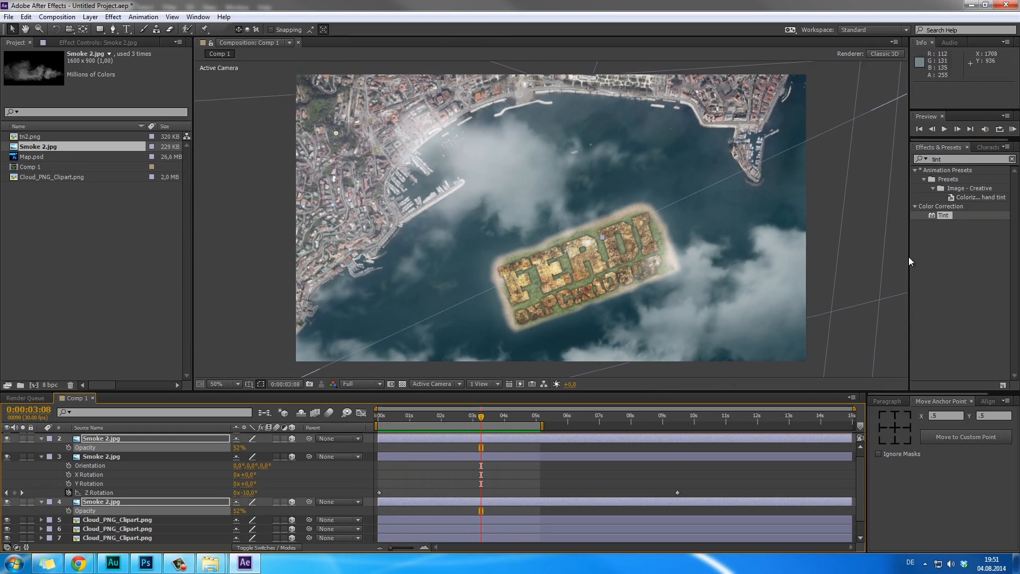
Clear the effects search, switch to Chrome and replay the opening seconds of the SURVIVE THE NIGHTS! reference video, pausing on the island title.
{"action": "left_click", "coordinate": [1011, 159]}
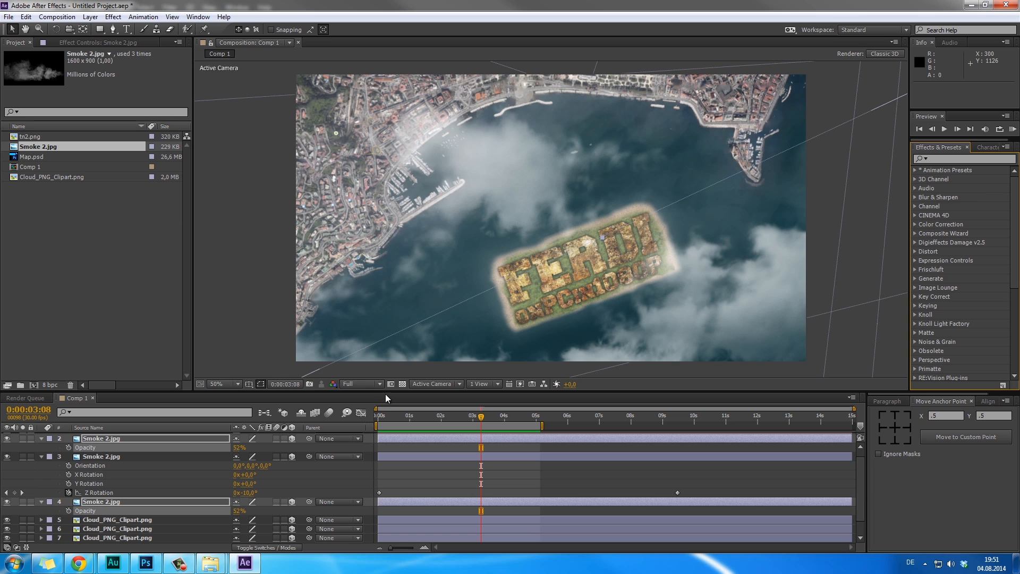
{"action": "mouse_move", "coordinate": [85, 561]}
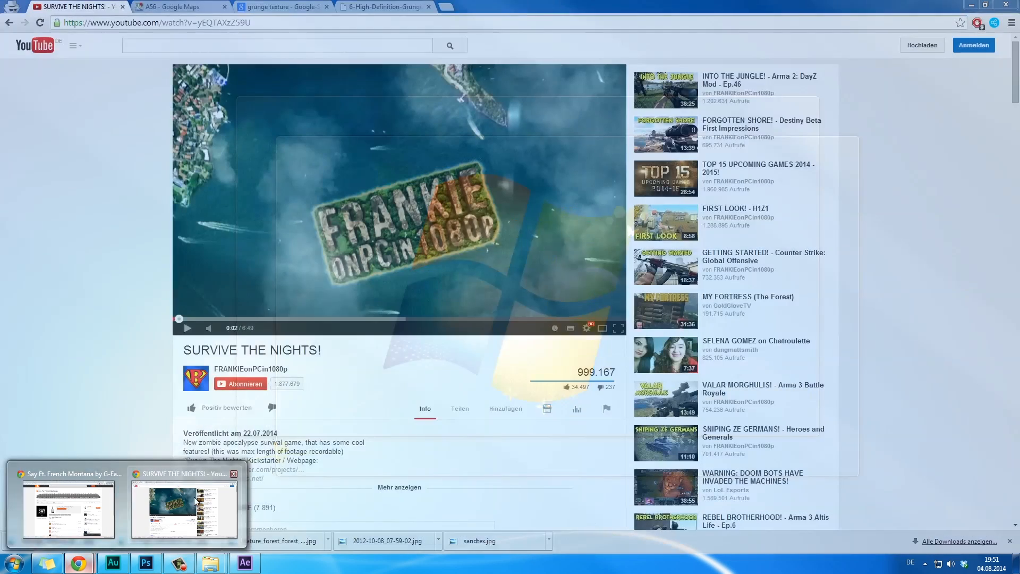
{"action": "left_click", "coordinate": [187, 500]}
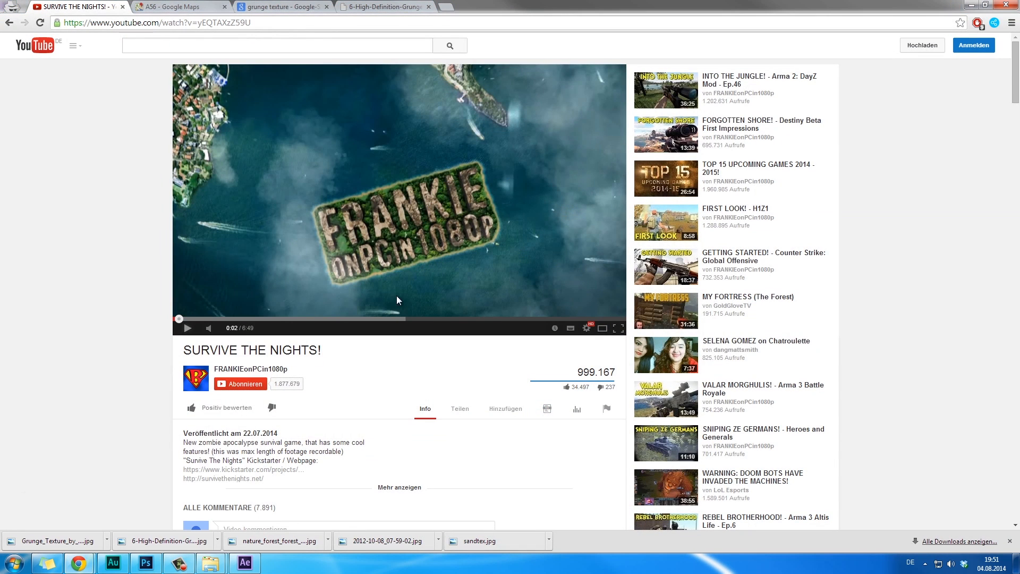
{"action": "left_click", "coordinate": [984, 7]}
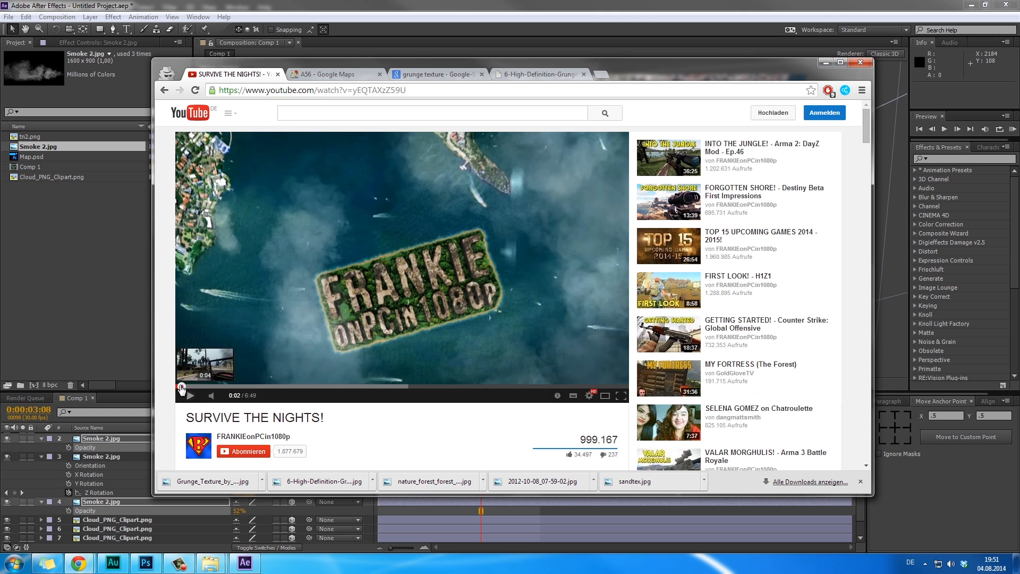
{"action": "left_click", "coordinate": [180, 385]}
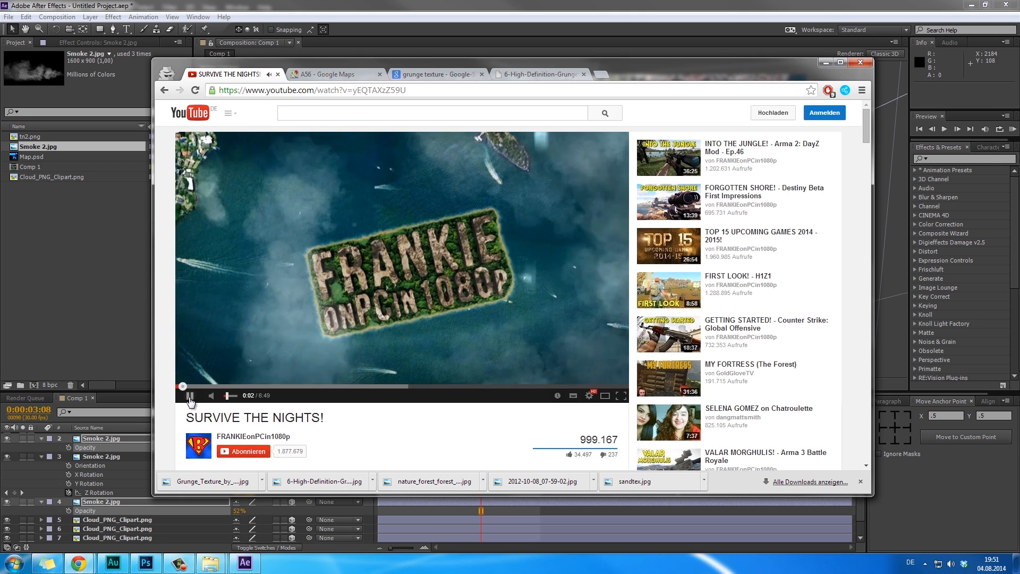
{"action": "left_click", "coordinate": [180, 397]}
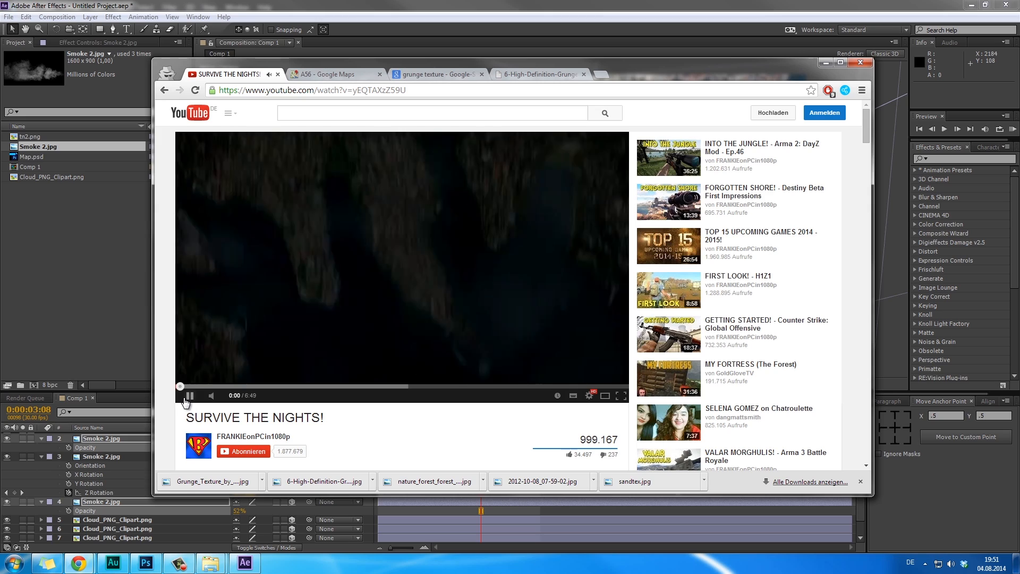
{"action": "left_click", "coordinate": [185, 400]}
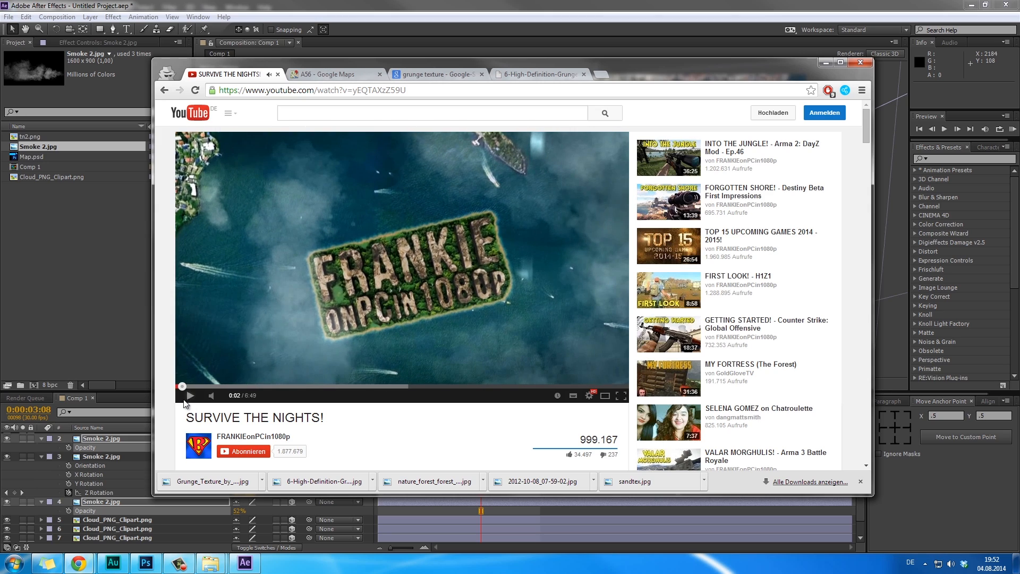
Return to After Effects, move the current time to 0:00:00:20, enlarge the timeline area and collapse the properties of all layers.
{"action": "left_click", "coordinate": [74, 278]}
{"action": "left_click", "coordinate": [399, 416]}
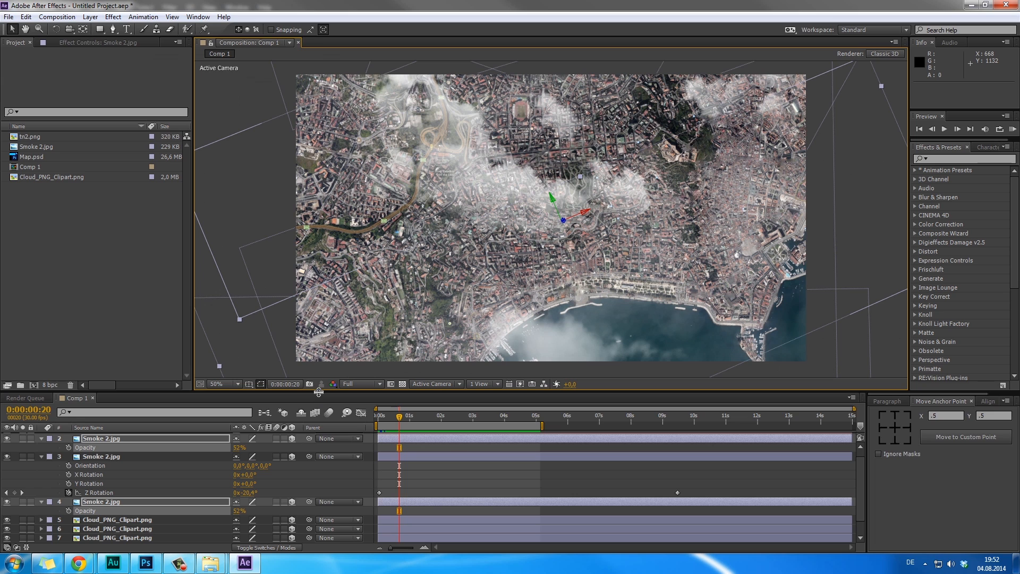
{"action": "left_click_drag", "start_coordinate": [318, 394], "coordinate": [317, 365]}
{"action": "left_click", "coordinate": [138, 418]}
{"action": "key", "text": "ctrl+a"}
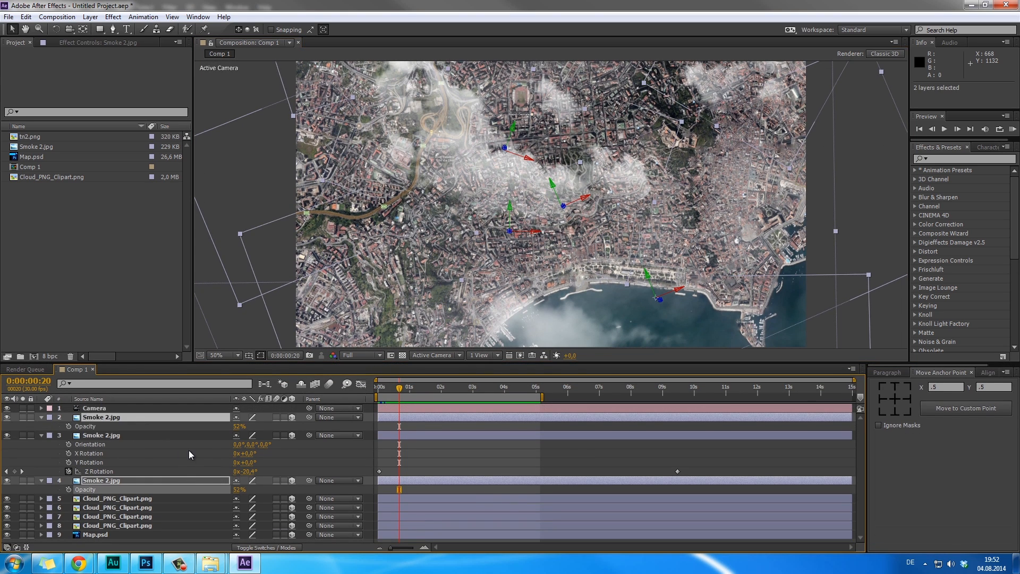
{"action": "key", "text": "u"}
{"action": "key", "text": "u"}
{"action": "key", "text": "u"}
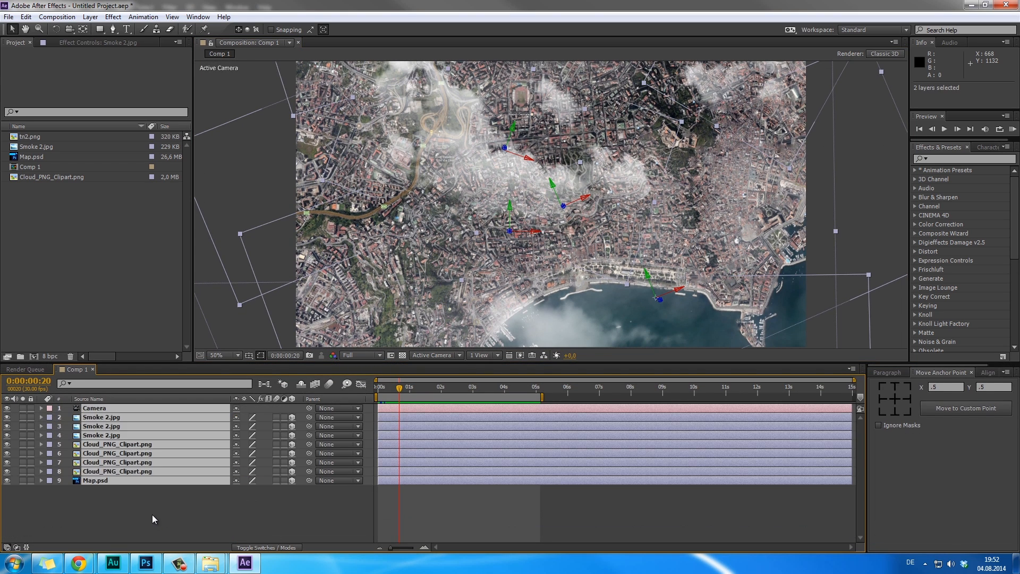
Add an adjustment layer above the camera and name it Brightness/Contrast Adjustment.
{"action": "right_click", "coordinate": [152, 514]}
{"action": "mouse_move", "coordinate": [223, 399]}
{"action": "left_click", "coordinate": [330, 486]}
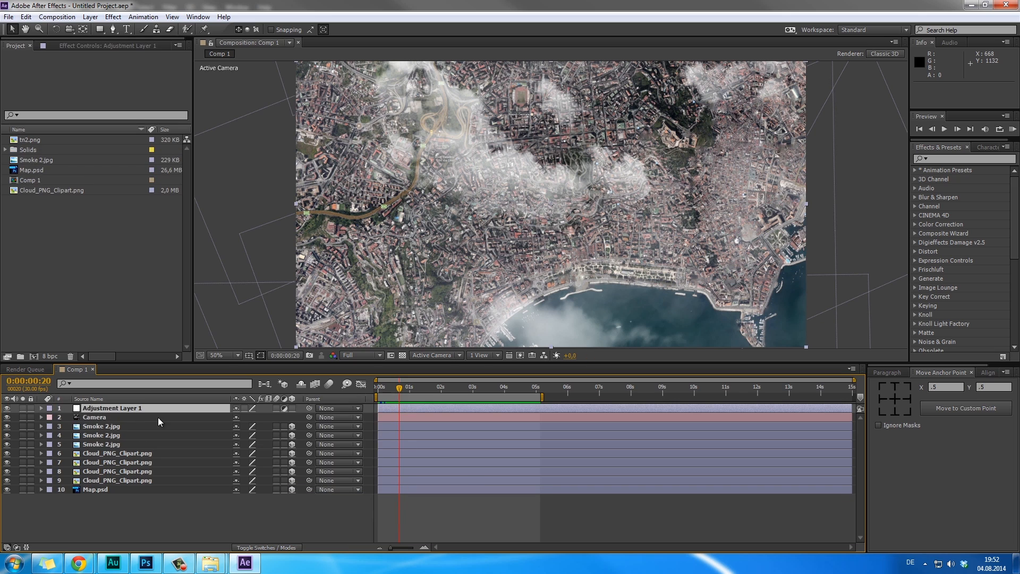
{"action": "right_click", "coordinate": [136, 411]}
{"action": "left_click", "coordinate": [174, 543]}
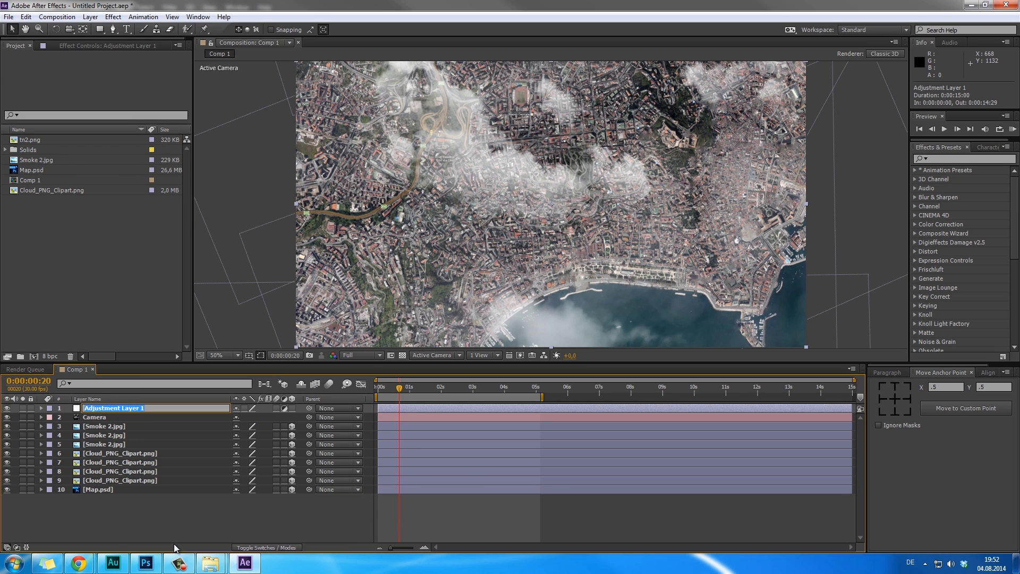
{"action": "type", "text": "Rightn"}
{"action": "key", "text": "BackSpace"}
{"action": "key", "text": "BackSpace"}
{"action": "key", "text": "BackSpace"}
{"action": "key", "text": "BackSpace"}
{"action": "key", "text": "BackSpace"}
{"action": "key", "text": "BackSpace"}
{"action": "type", "text": "Brightness/Contrast S"}
{"action": "key", "text": "BackSpace"}
{"action": "type", "text": "Adjustment"}
{"action": "key", "text": "Return"}
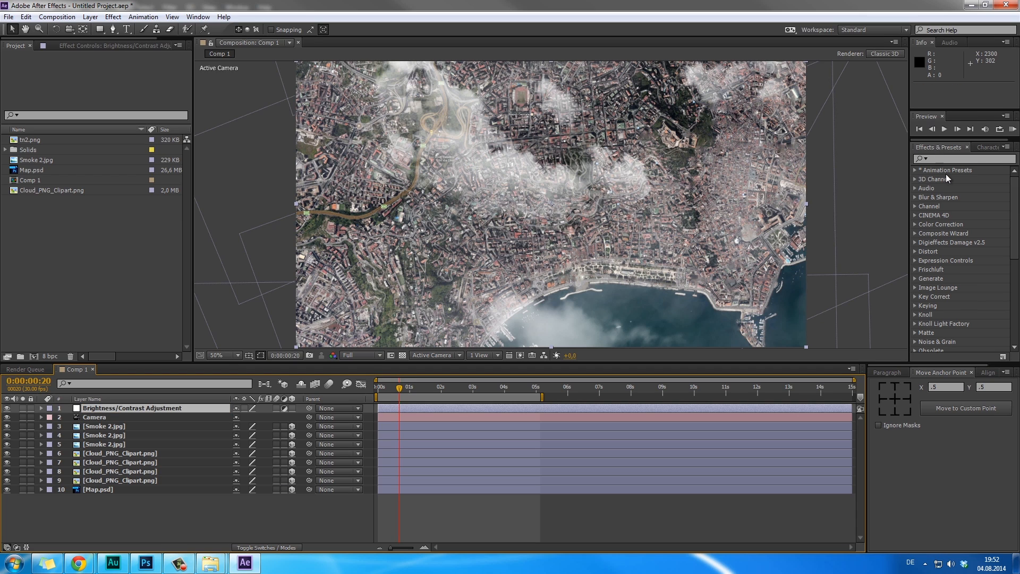
Apply Brightness & Contrast to the adjustment layer, set Brightness to about -6 and raise the contrast, judging it at 0:00:03:23.
{"action": "left_click", "coordinate": [951, 159]}
{"action": "type", "text": "brig"}
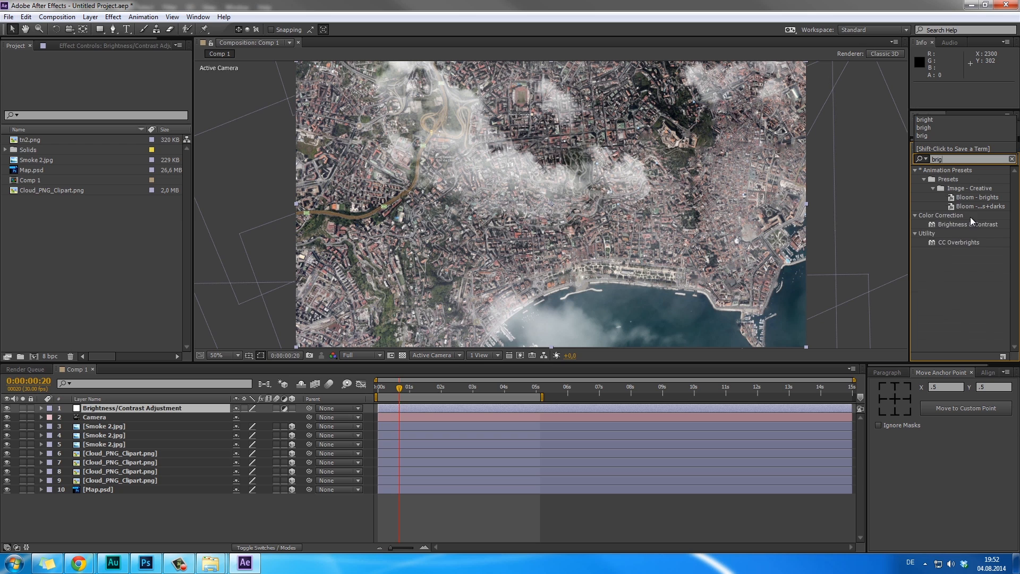
{"action": "left_click_drag", "start_coordinate": [970, 228], "coordinate": [144, 409]}
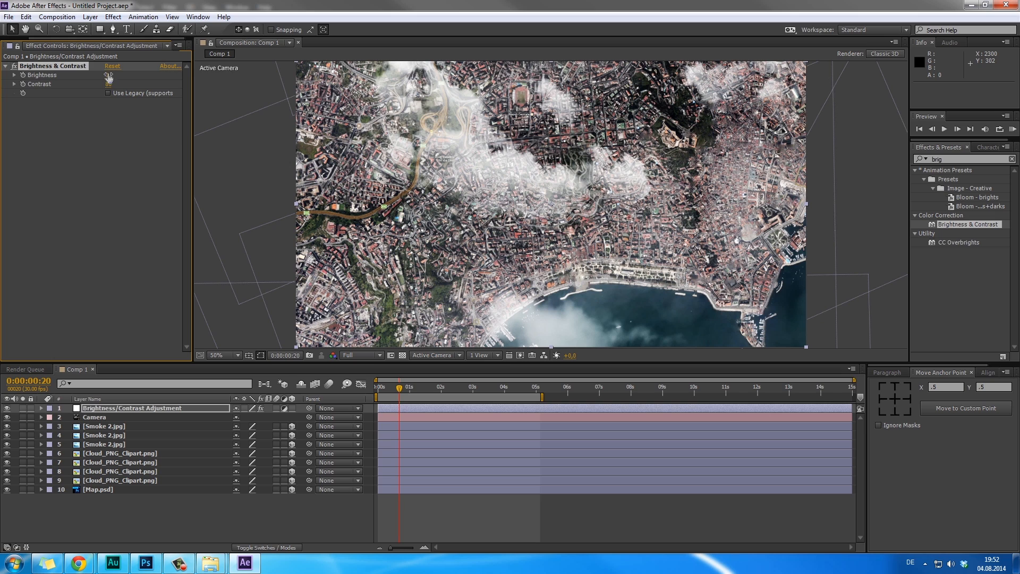
{"action": "mouse_move", "coordinate": [108, 77]}
{"action": "left_mouse_down"}
{"action": "mouse_move", "coordinate": [117, 75]}
{"action": "mouse_move", "coordinate": [98, 86]}
{"action": "mouse_move", "coordinate": [113, 85]}
{"action": "left_mouse_up"}
{"action": "left_click_drag", "start_coordinate": [411, 392], "coordinate": [499, 383]}
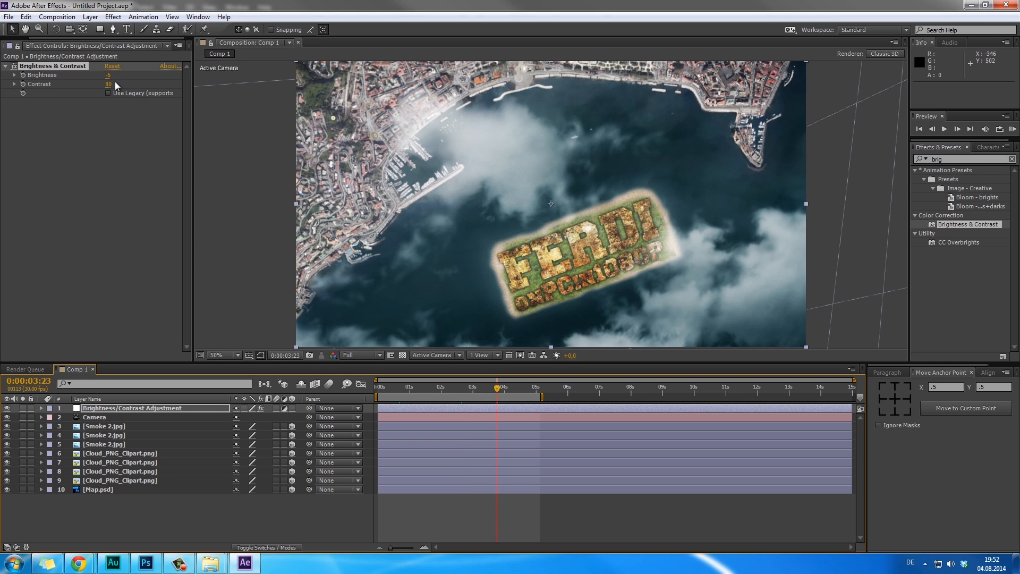
{"action": "mouse_move", "coordinate": [95, 83]}
{"action": "left_mouse_down"}
{"action": "mouse_move", "coordinate": [83, 78]}
{"action": "mouse_move", "coordinate": [104, 80]}
{"action": "left_mouse_up"}
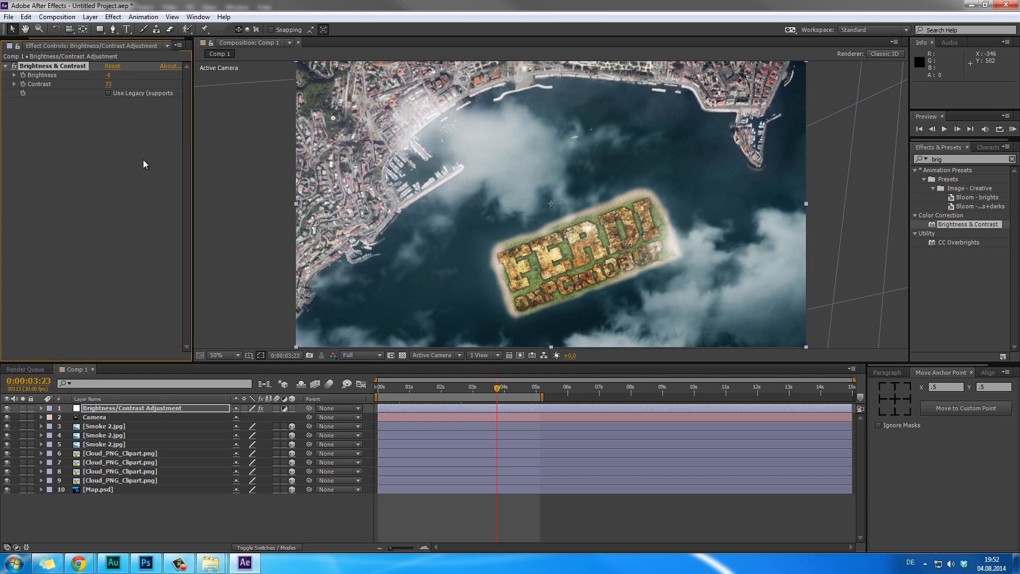
Move the current time to 0:00:02:24 and add a black comp-sized solid named Optical Flares.
{"action": "left_click", "coordinate": [432, 389]}
{"action": "left_click_drag", "start_coordinate": [432, 389], "coordinate": [467, 389]}
{"action": "right_click", "coordinate": [129, 509]}
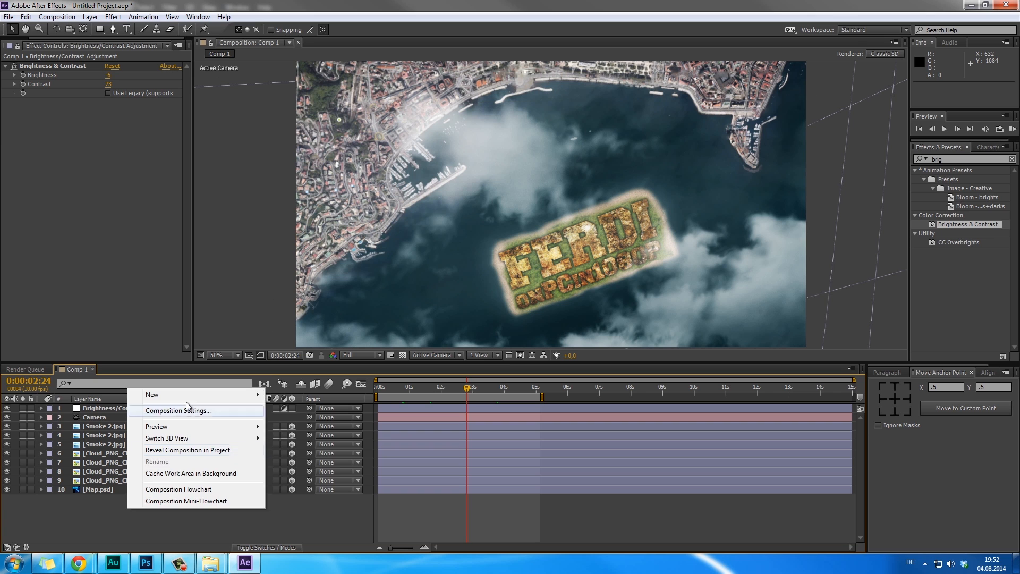
{"action": "mouse_move", "coordinate": [169, 395]}
{"action": "left_click", "coordinate": [295, 423]}
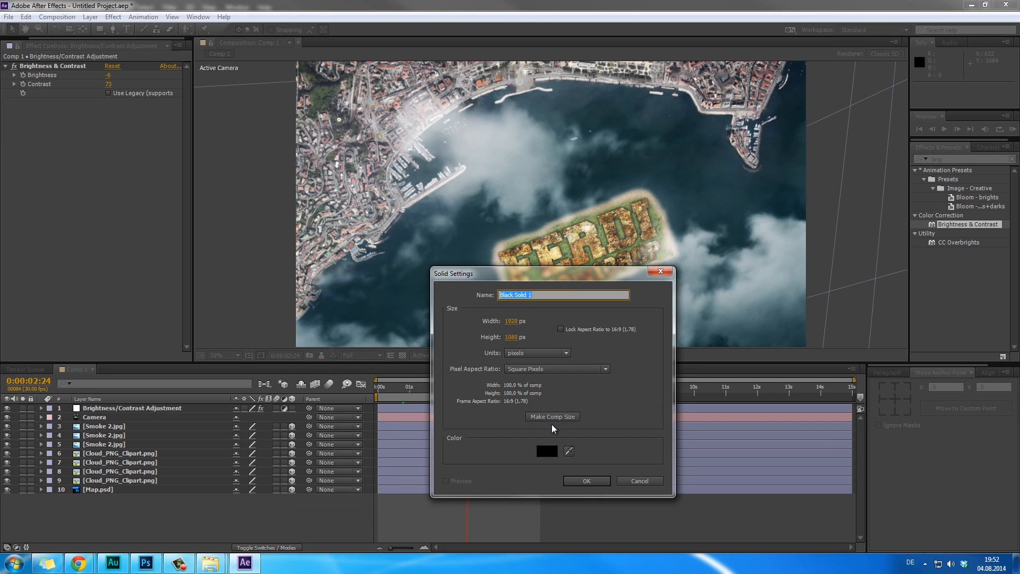
{"action": "type", "text": "Optical Flares"}
{"action": "key", "text": "Return"}
Apply the Video Copilot Optical Flares effect to the Optical Flares solid.
{"action": "left_click", "coordinate": [1011, 159]}
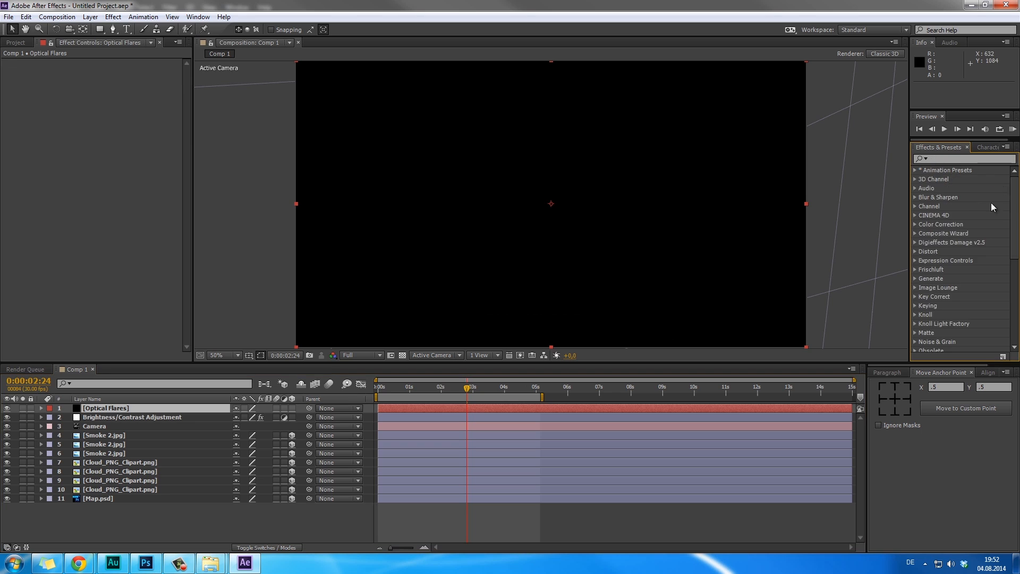
{"action": "scroll", "coordinate": [943, 302], "scroll_direction": "down", "scroll_amount": 10}
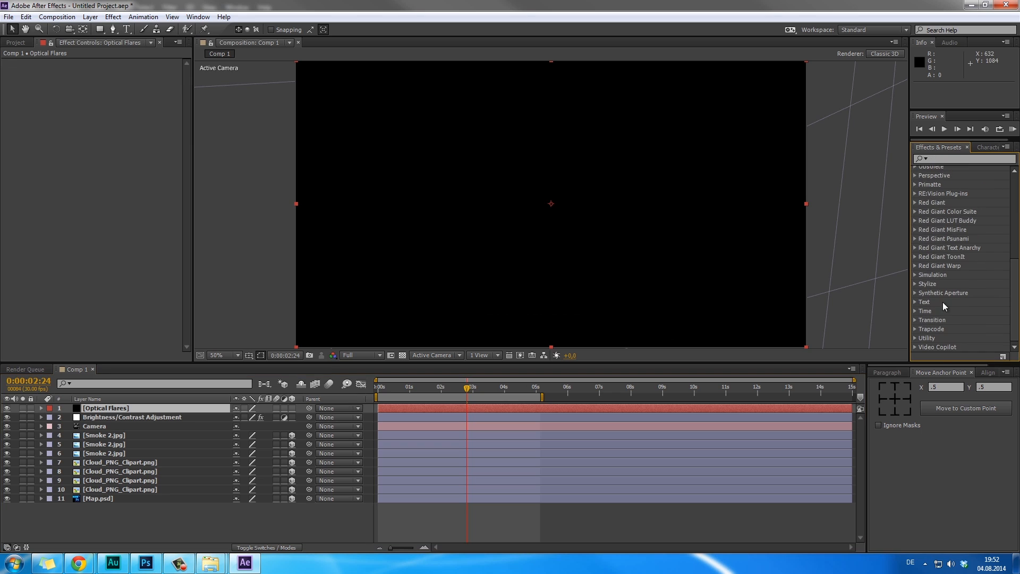
{"action": "left_click", "coordinate": [915, 345]}
{"action": "left_click_drag", "start_coordinate": [956, 347], "coordinate": [180, 413]}
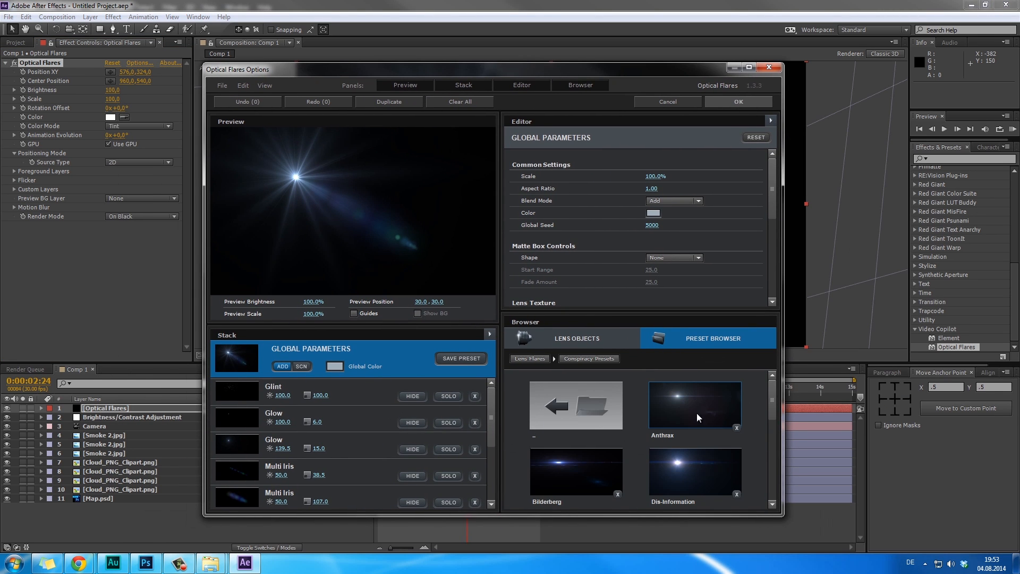
Look through the Natural Flares presets in the Optical Flares options for a suitable sun-like flare.
{"action": "scroll", "coordinate": [696, 425], "scroll_direction": "down", "scroll_amount": 3}
{"action": "left_click", "coordinate": [530, 359]}
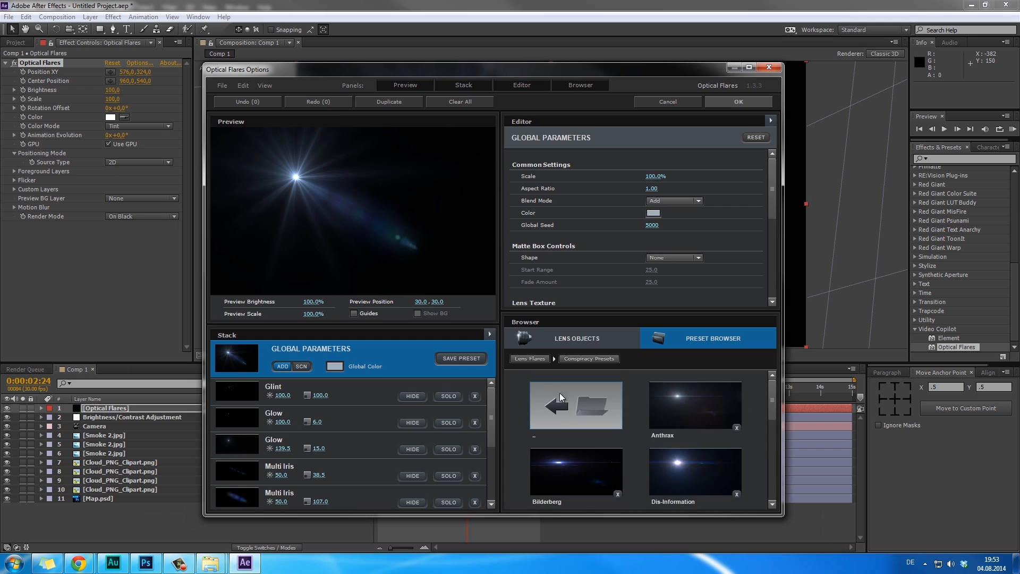
{"action": "scroll", "coordinate": [582, 487], "scroll_direction": "down", "scroll_amount": 2}
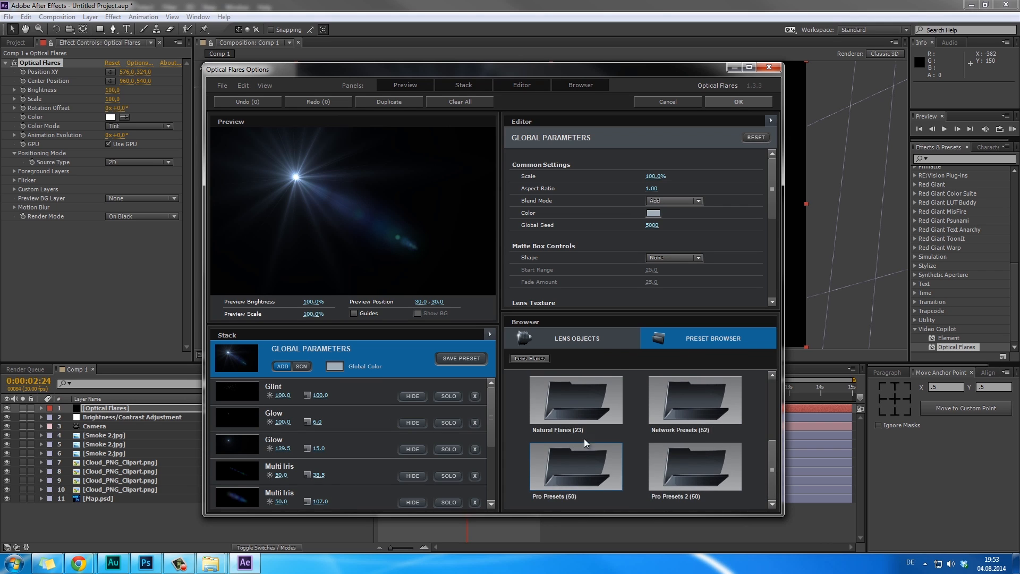
{"action": "left_click", "coordinate": [584, 438]}
{"action": "scroll", "coordinate": [626, 436], "scroll_direction": "down", "scroll_amount": 5}
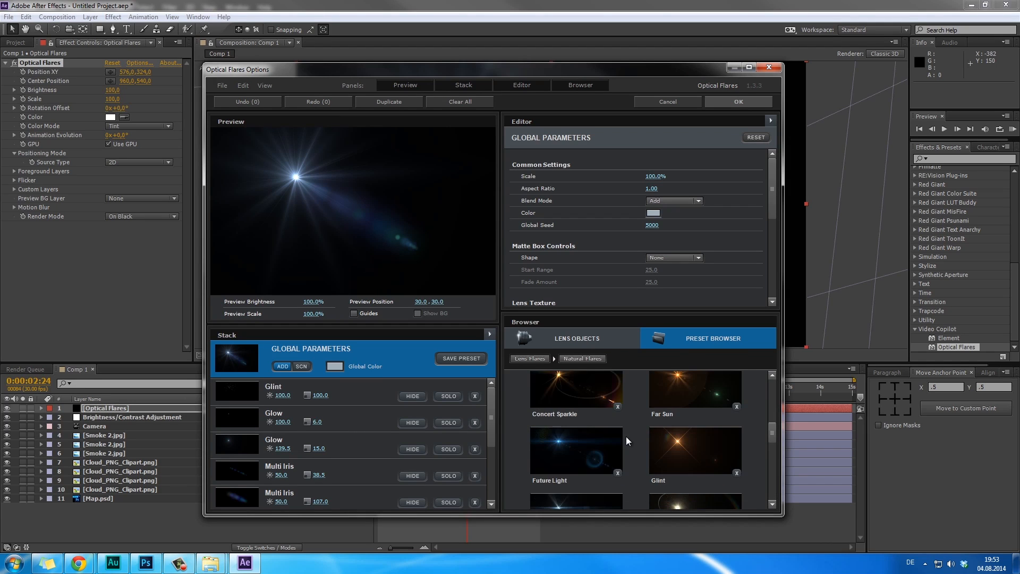
{"action": "scroll", "coordinate": [626, 436], "scroll_direction": "down", "scroll_amount": 2}
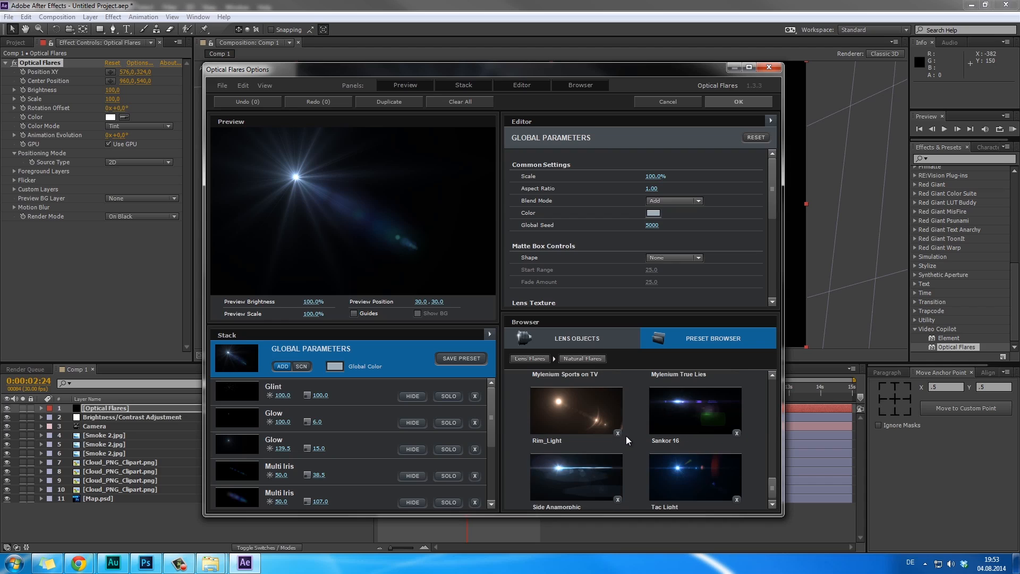
{"action": "scroll", "coordinate": [626, 435], "scroll_direction": "up", "scroll_amount": 2}
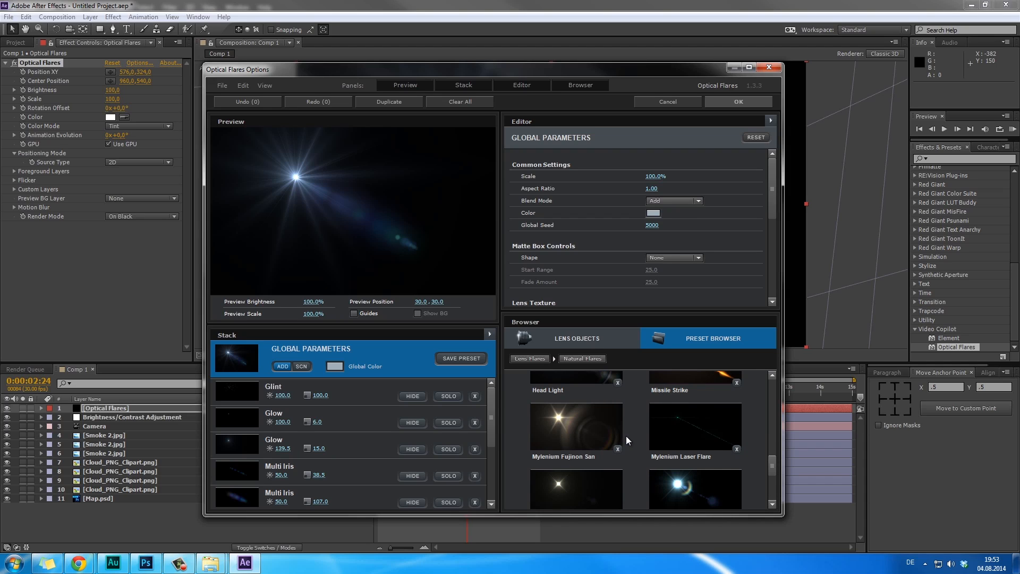
{"action": "scroll", "coordinate": [626, 436], "scroll_direction": "down", "scroll_amount": 3}
{"action": "scroll", "coordinate": [626, 436], "scroll_direction": "up", "scroll_amount": 1}
{"action": "scroll", "coordinate": [626, 436], "scroll_direction": "up", "scroll_amount": 2}
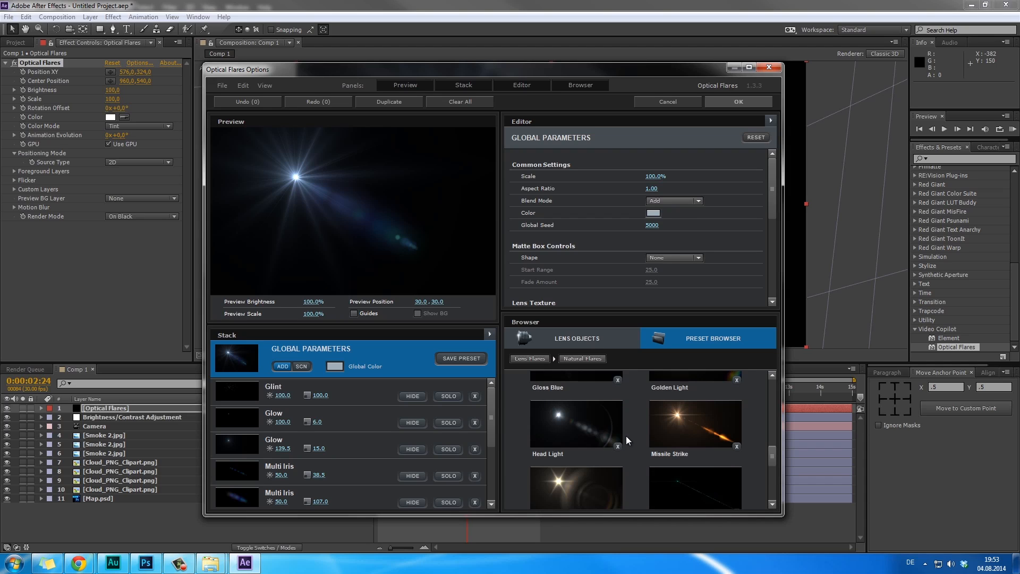
{"action": "scroll", "coordinate": [627, 437], "scroll_direction": "up", "scroll_amount": 5}
{"action": "scroll", "coordinate": [628, 436], "scroll_direction": "down", "scroll_amount": 2}
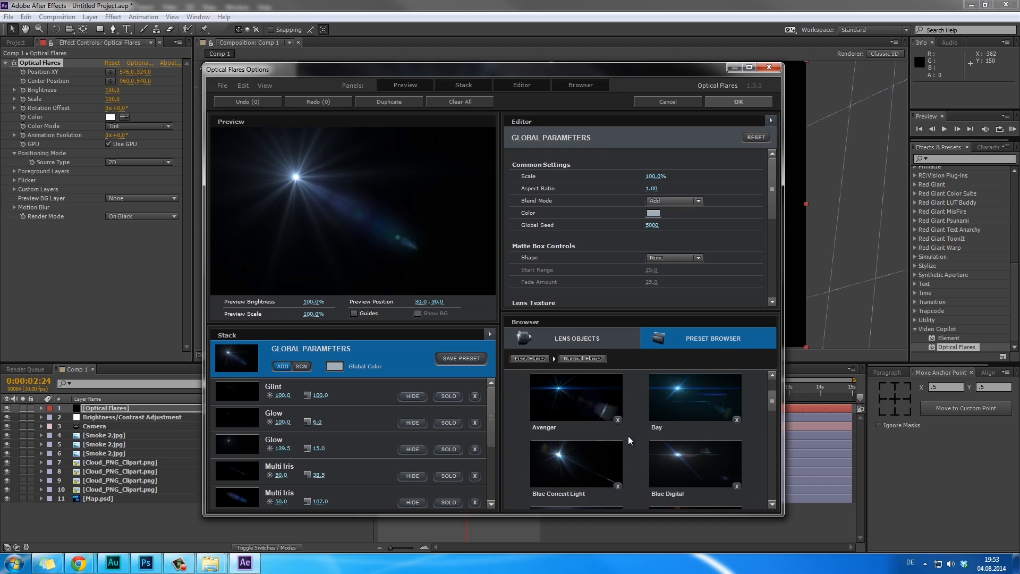
{"action": "scroll", "coordinate": [686, 439], "scroll_direction": "down", "scroll_amount": 1}
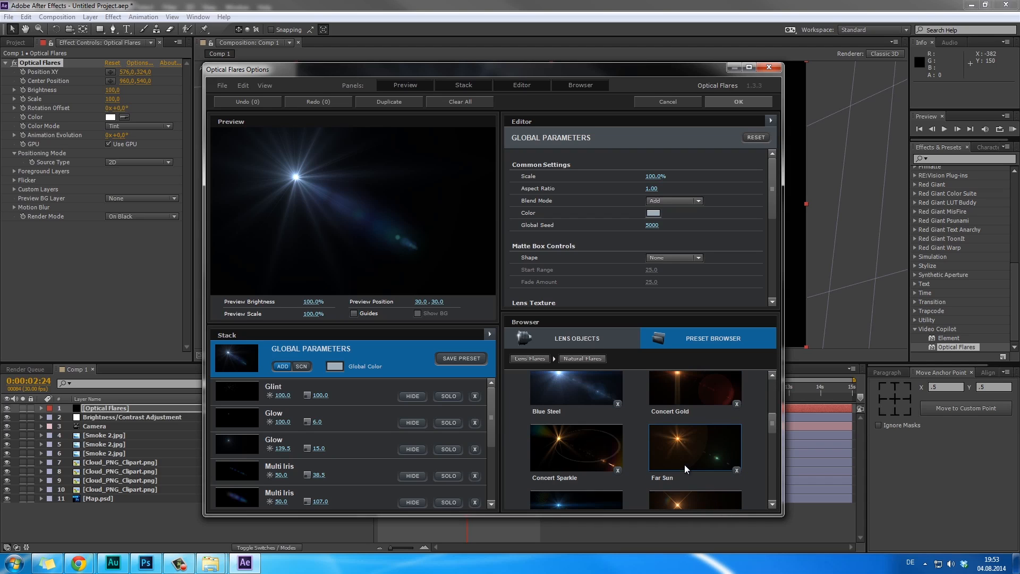
{"action": "scroll", "coordinate": [693, 450], "scroll_direction": "up", "scroll_amount": 3}
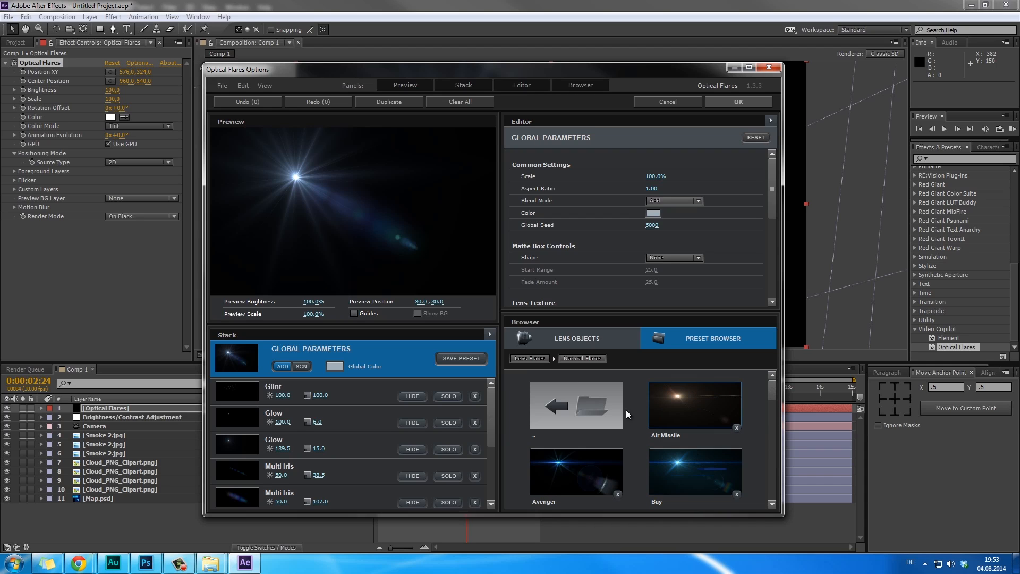
Load the Sarah flare from the Pro Presets 2 collection.
{"action": "left_click", "coordinate": [610, 425]}
{"action": "scroll", "coordinate": [690, 477], "scroll_direction": "down", "scroll_amount": 2}
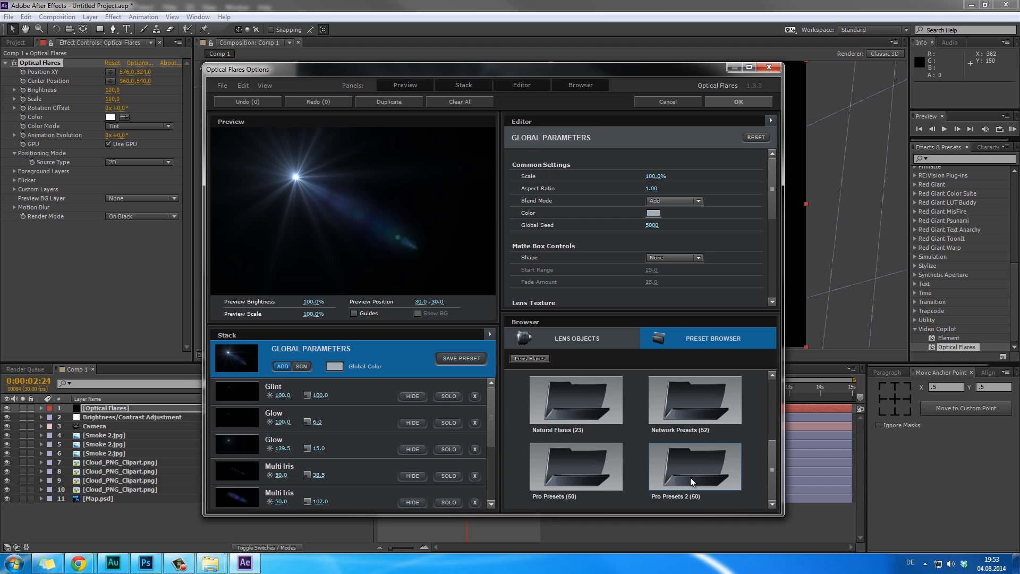
{"action": "left_click", "coordinate": [691, 477]}
{"action": "scroll", "coordinate": [572, 441], "scroll_direction": "down", "scroll_amount": 3}
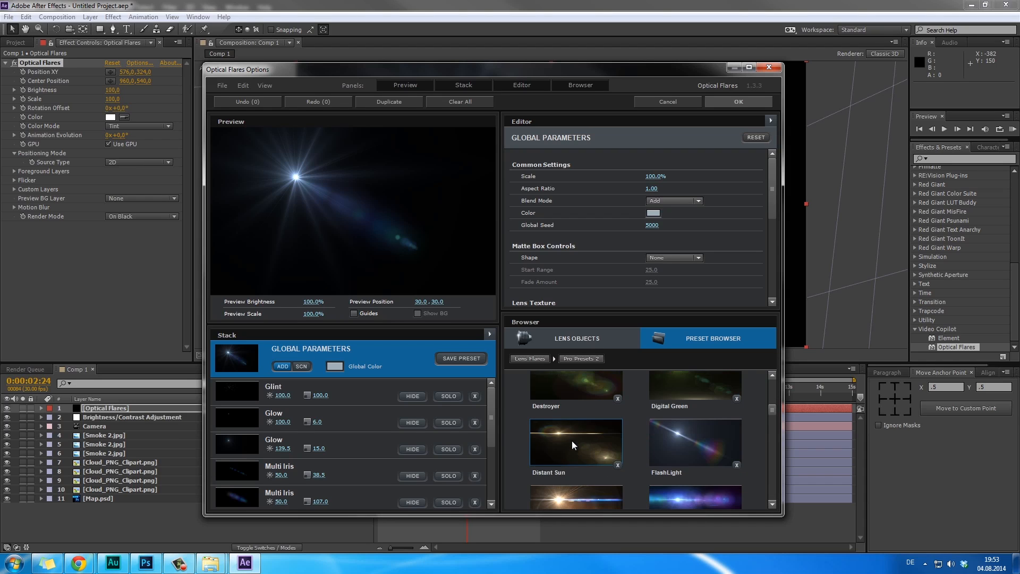
{"action": "scroll", "coordinate": [572, 441], "scroll_direction": "down", "scroll_amount": 7}
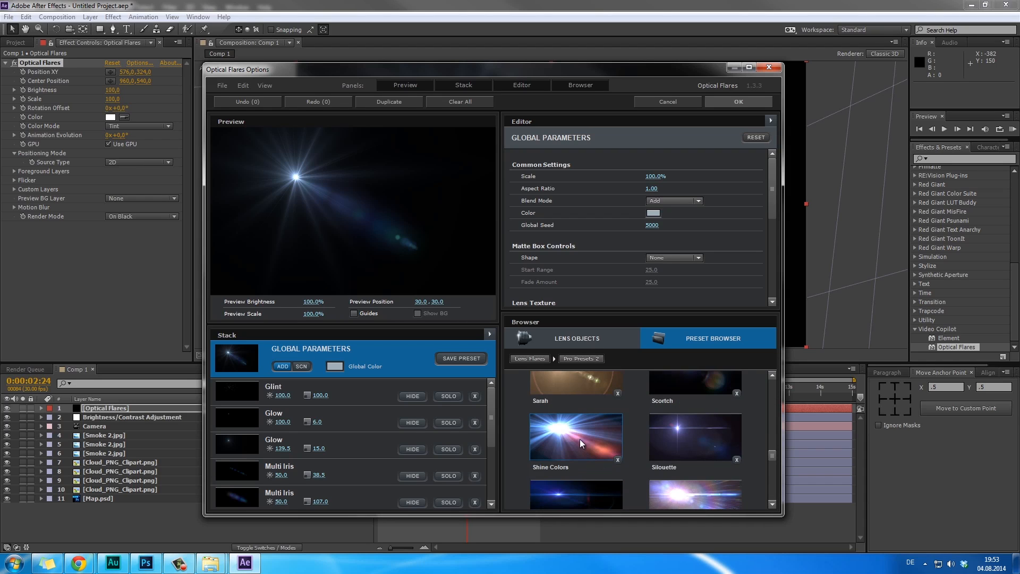
{"action": "scroll", "coordinate": [579, 439], "scroll_direction": "up", "scroll_amount": 1}
{"action": "left_click", "coordinate": [583, 426]}
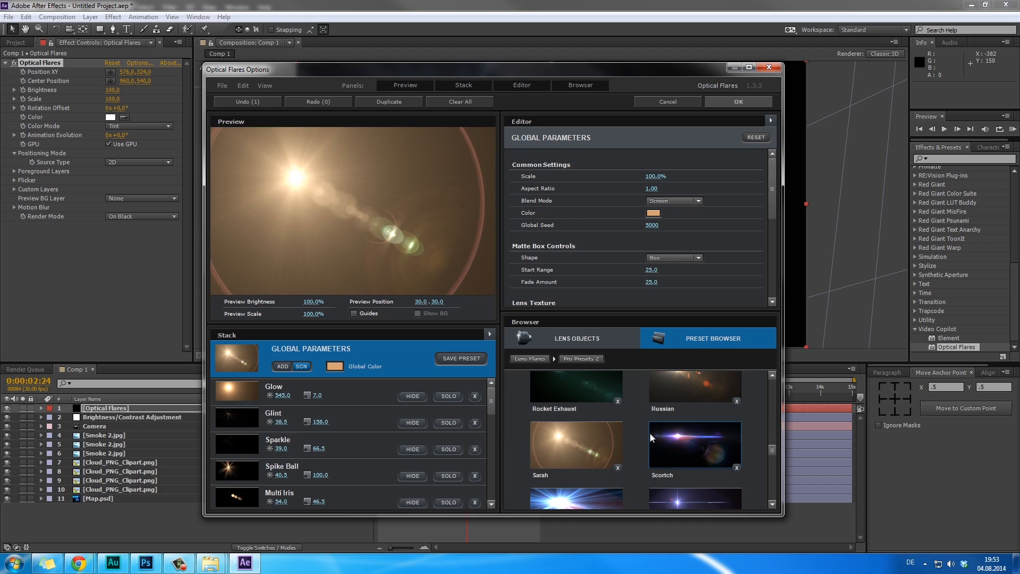
Accept the Sarah flare and set the Optical Flares layer's blending mode to Screen.
{"action": "left_click", "coordinate": [731, 101]}
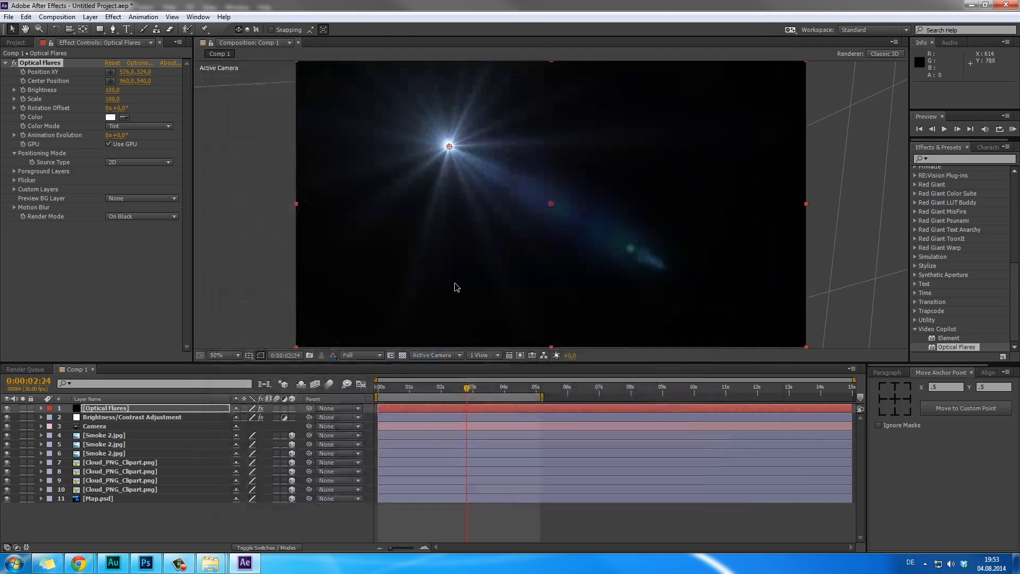
{"action": "left_click", "coordinate": [265, 548]}
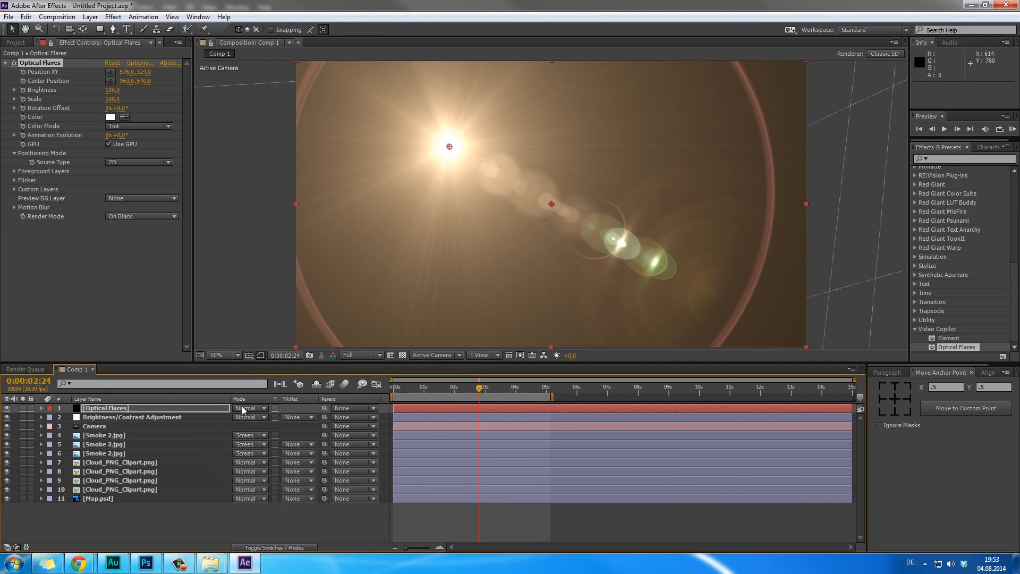
{"action": "left_click", "coordinate": [246, 408]}
{"action": "left_click", "coordinate": [303, 223]}
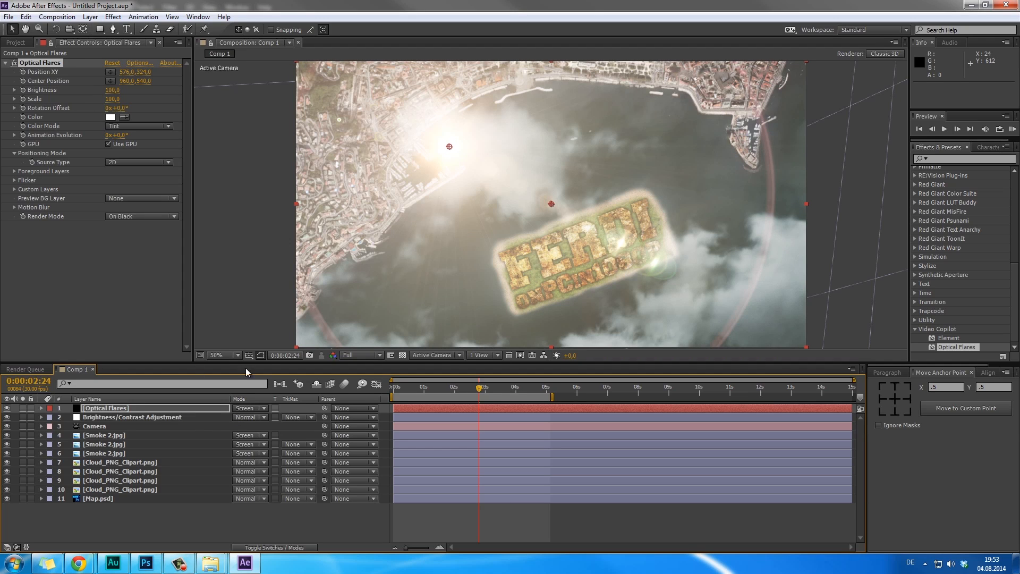
Set the Optical Flares positioning Source Type to 3D.
{"action": "left_click", "coordinate": [274, 547]}
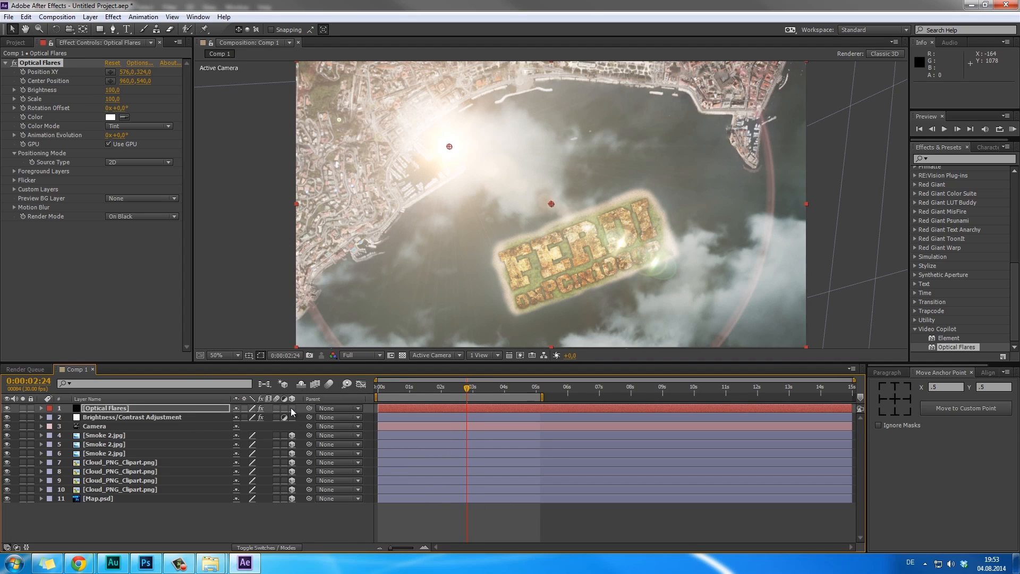
{"action": "left_click", "coordinate": [292, 408]}
{"action": "left_click", "coordinate": [291, 407]}
{"action": "left_click", "coordinate": [138, 162]}
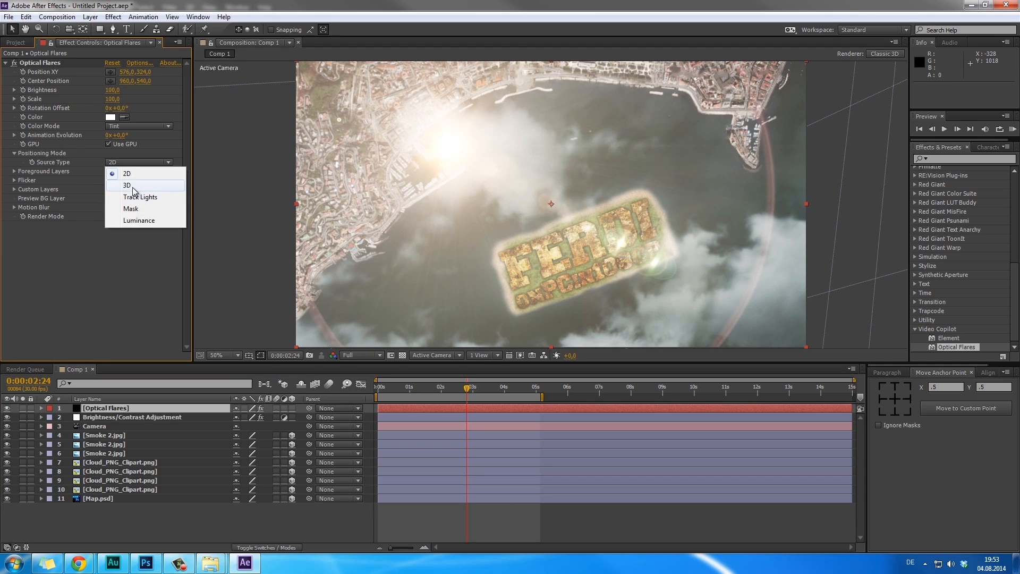
{"action": "left_click", "coordinate": [122, 183]}
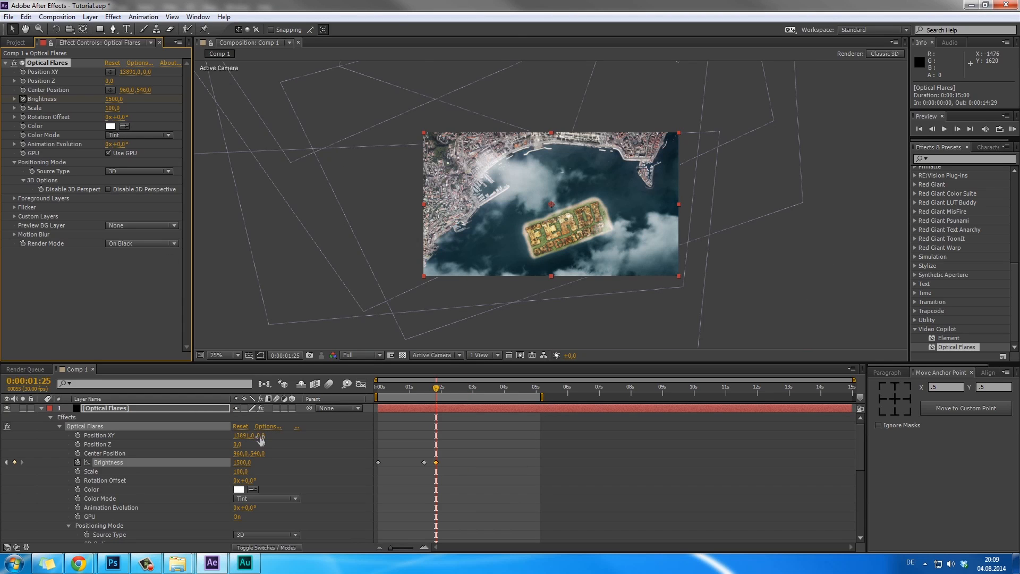
Try the flare with a Y position of 8280 and Position Z values of 25900 and 14600.
{"action": "left_click_drag", "start_coordinate": [260, 437], "coordinate": [717, 416]}
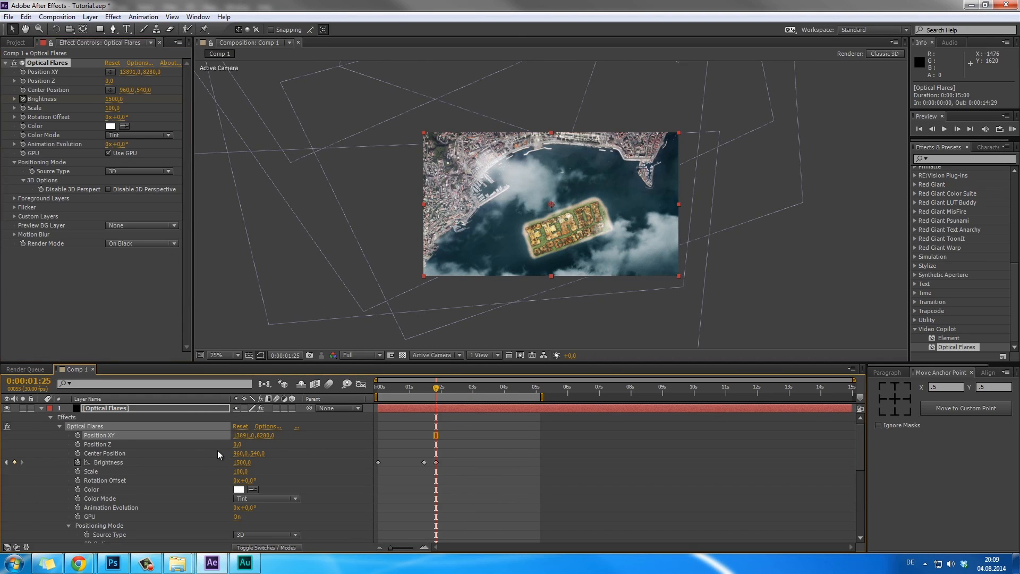
{"action": "left_click_drag", "start_coordinate": [237, 446], "coordinate": [505, 436]}
{"action": "scroll", "coordinate": [590, 256], "scroll_direction": "up", "scroll_amount": 2}
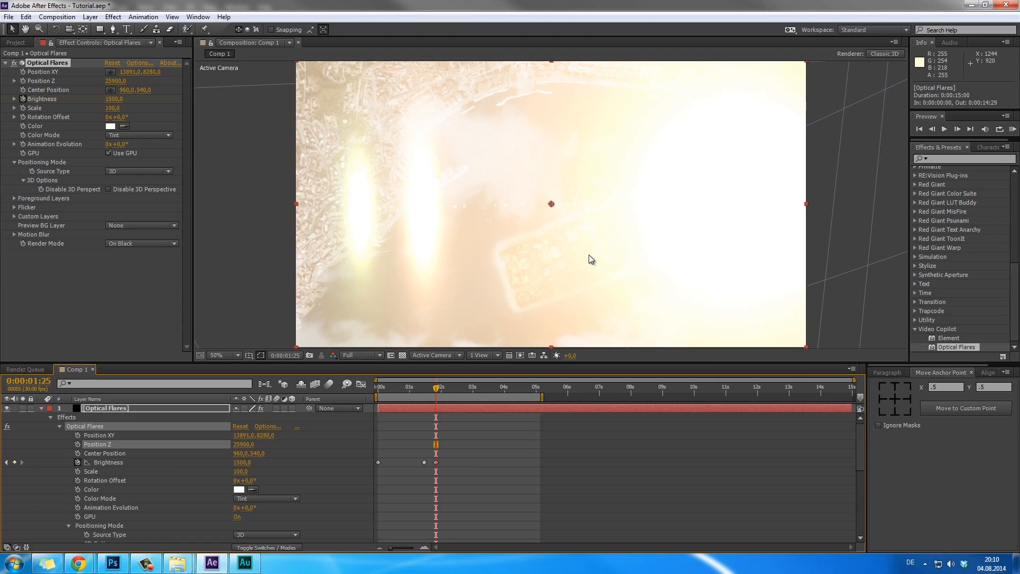
{"action": "key", "text": "comma"}
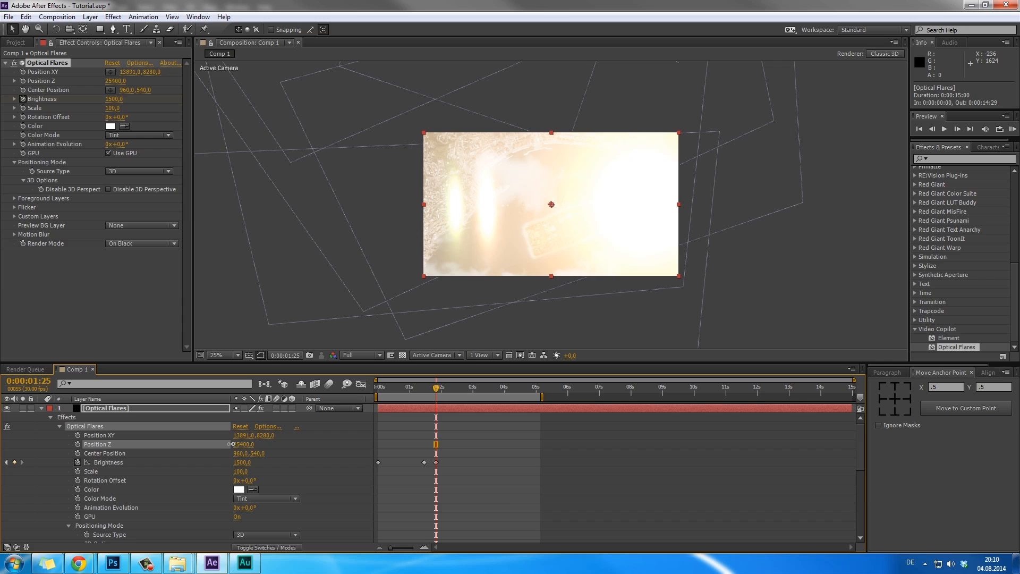
{"action": "left_click_drag", "start_coordinate": [231, 444], "coordinate": [2, 437]}
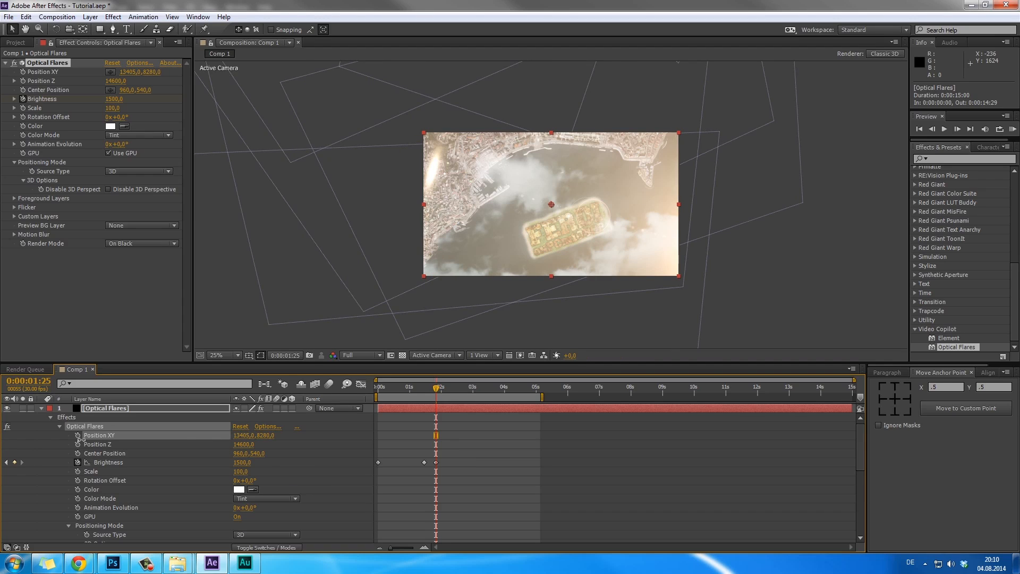
Set the flare's Position XY to -3275, 3580.
{"action": "left_click_drag", "start_coordinate": [79, 439], "coordinate": [1, 441]}
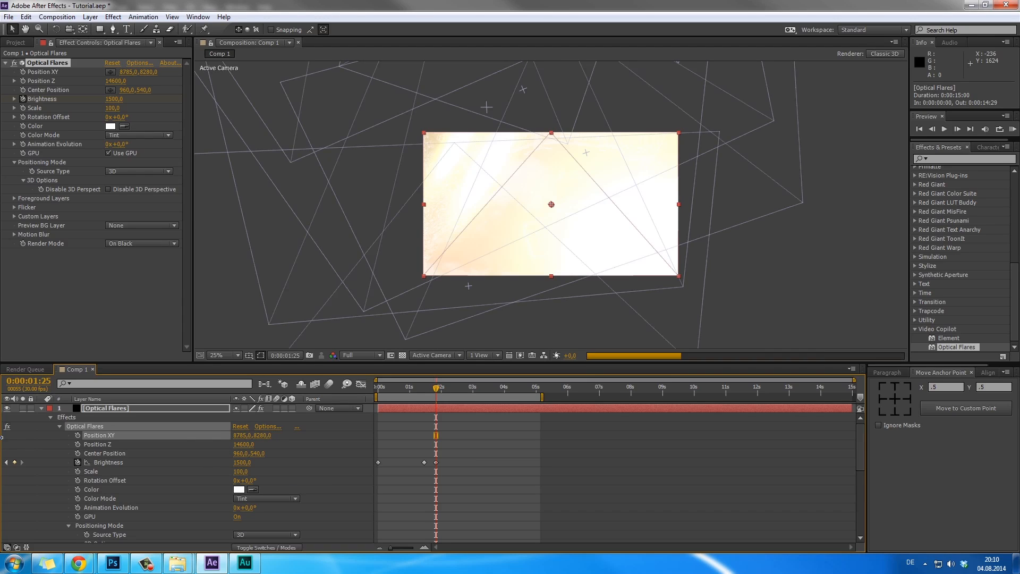
{"action": "left_click_drag", "start_coordinate": [240, 438], "coordinate": [45, 447]}
{"action": "left_click_drag", "start_coordinate": [242, 434], "coordinate": [11, 459]}
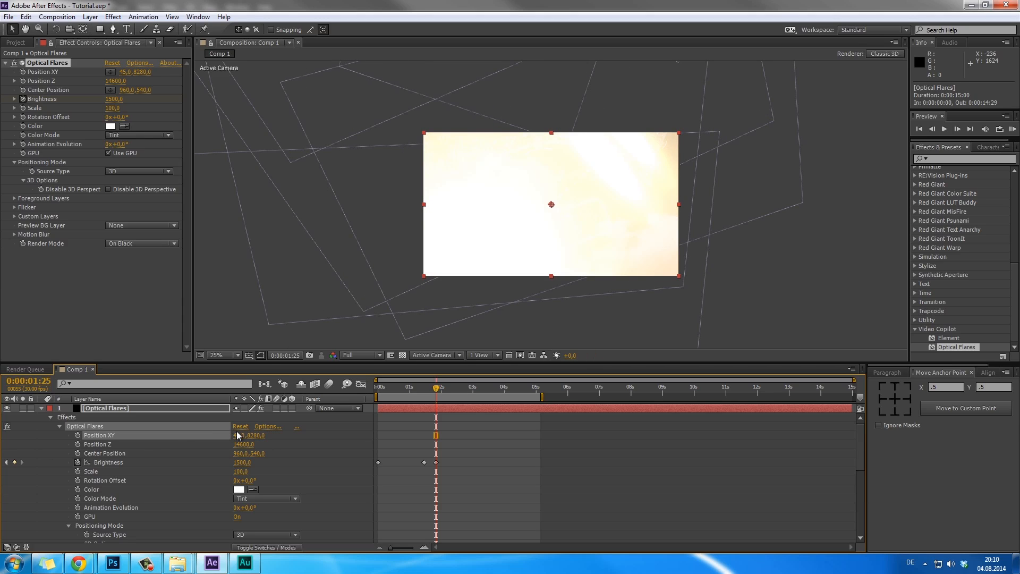
{"action": "left_click_drag", "start_coordinate": [183, 442], "coordinate": [68, 442]}
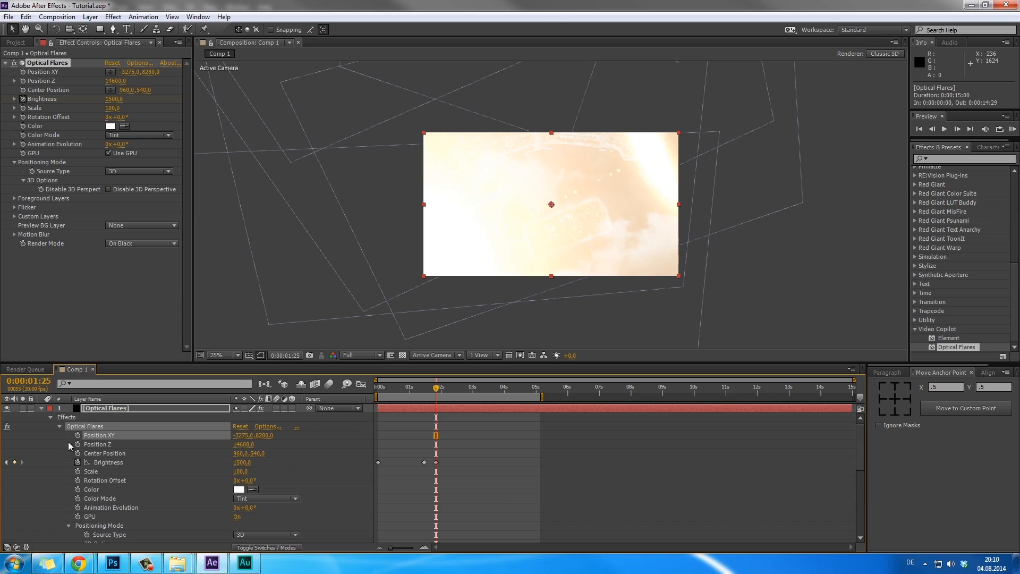
{"action": "left_click_drag", "start_coordinate": [269, 437], "coordinate": [376, 437]}
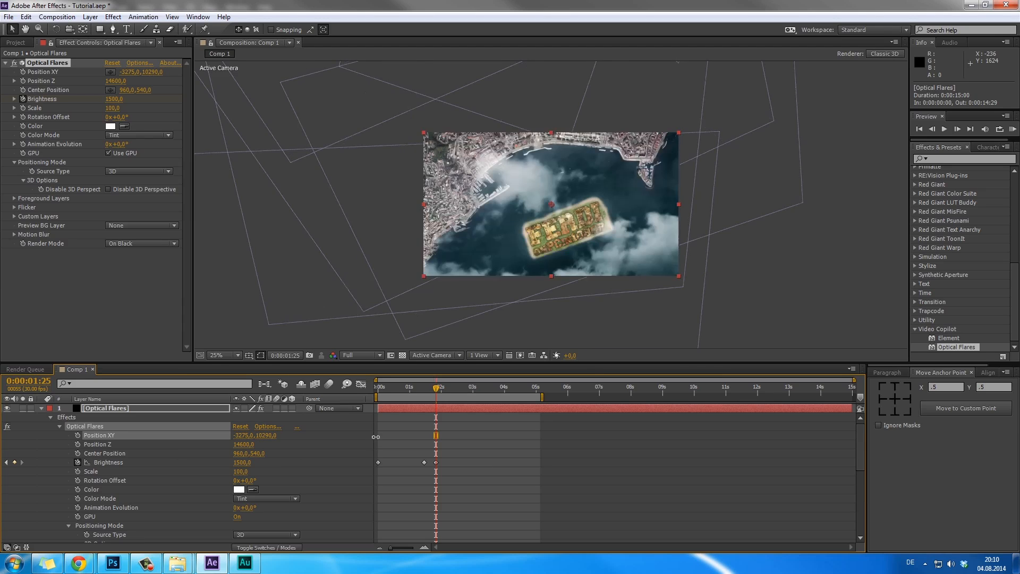
{"action": "left_click_drag", "start_coordinate": [304, 432], "coordinate": [35, 441]}
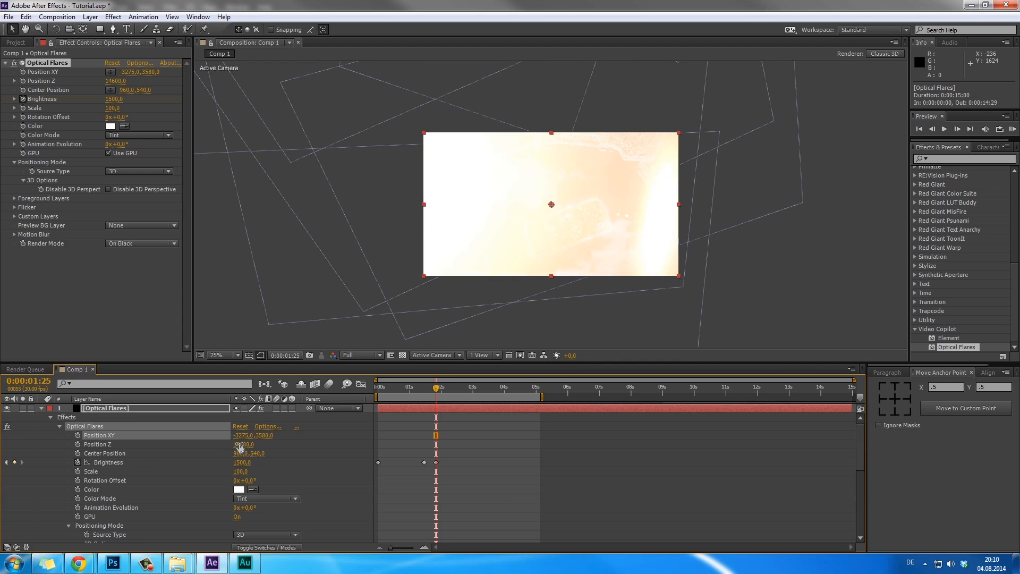
Set the flare's Position Z to 22550 and check how it looks over the map.
{"action": "left_click_drag", "start_coordinate": [242, 445], "coordinate": [92, 444]}
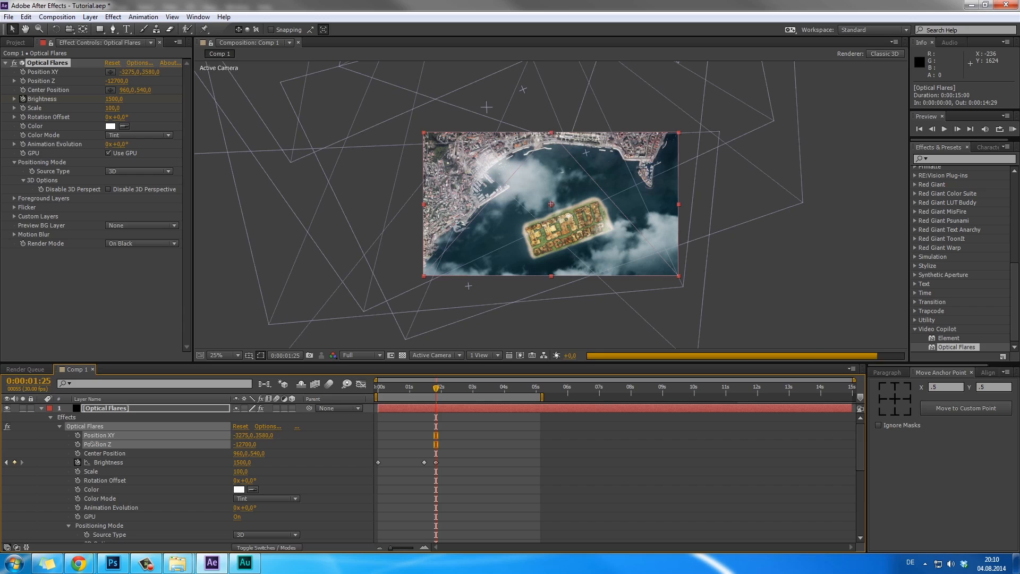
{"action": "key", "text": "ctrl+z"}
{"action": "left_click_drag", "start_coordinate": [243, 444], "coordinate": [466, 426]}
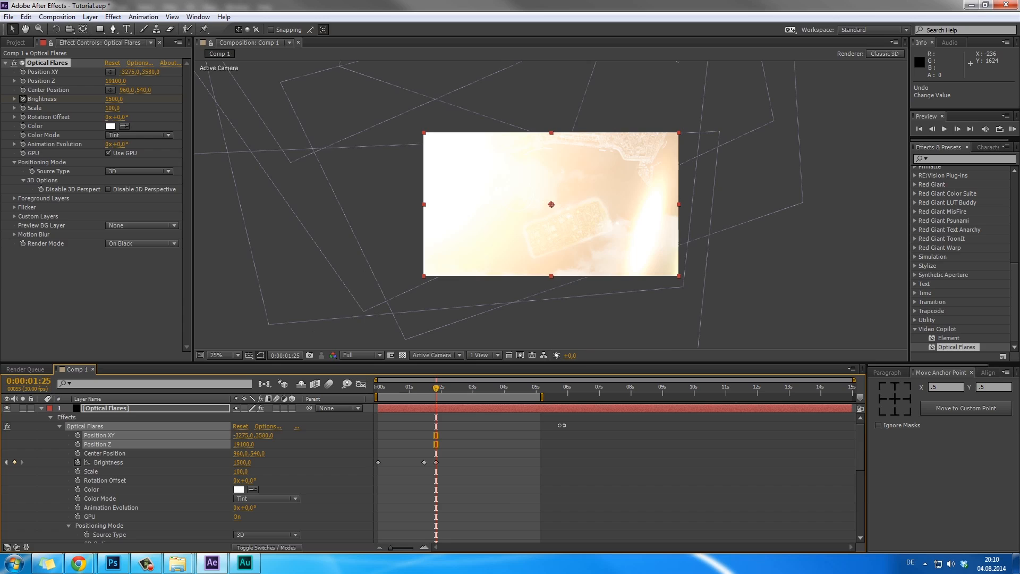
{"action": "left_click_drag", "start_coordinate": [561, 425], "coordinate": [659, 436]}
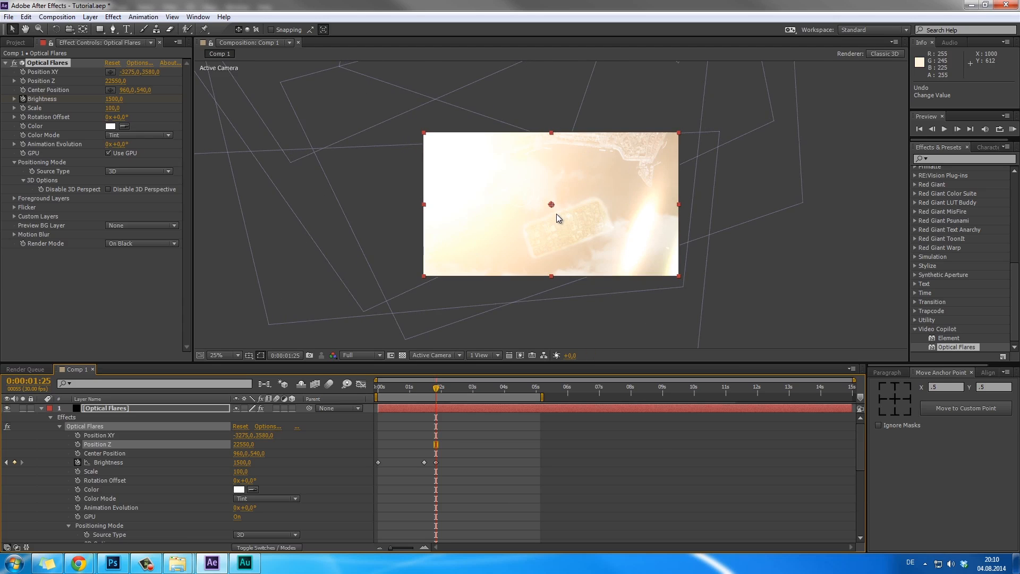
{"action": "scroll", "coordinate": [556, 213], "scroll_direction": "up", "scroll_amount": 4}
{"action": "scroll", "coordinate": [550, 256], "scroll_direction": "down", "scroll_amount": 6}
Scrub and RAM-preview the animated flare, and return the current time to 0:00:00:00.
{"action": "left_click_drag", "start_coordinate": [390, 392], "coordinate": [433, 394]}
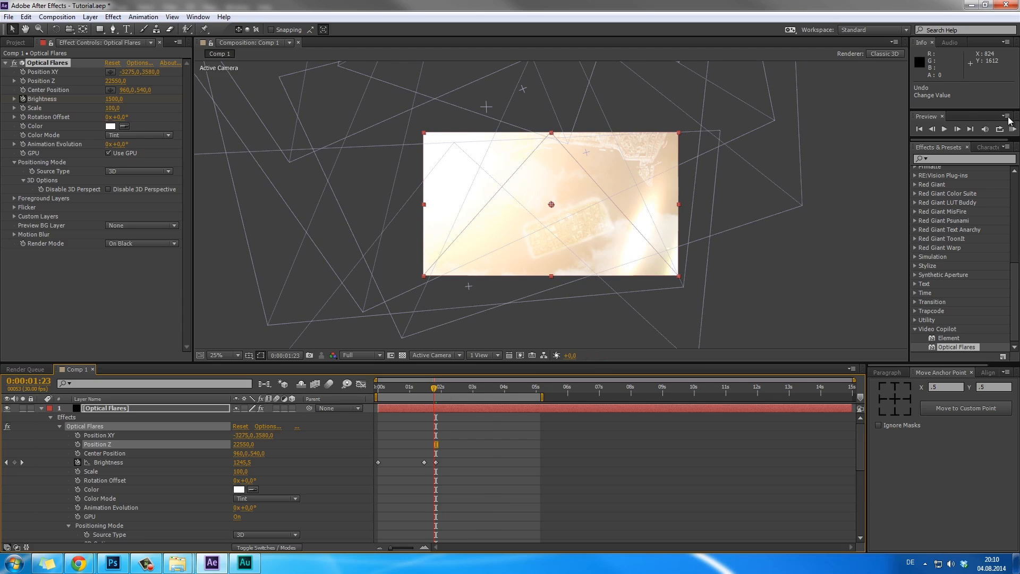
{"action": "key", "text": "KP_0"}
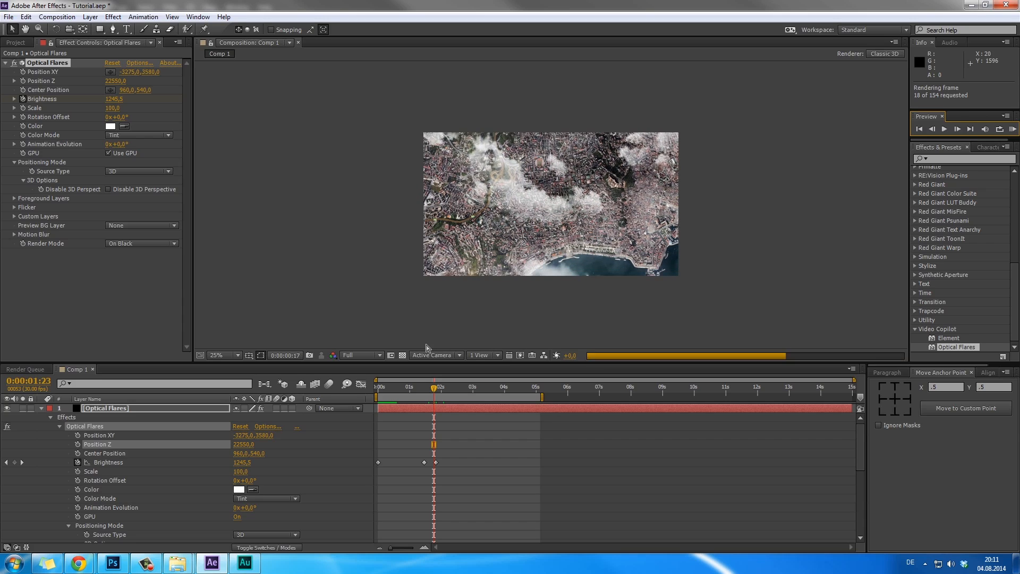
{"action": "left_click", "coordinate": [378, 388]}
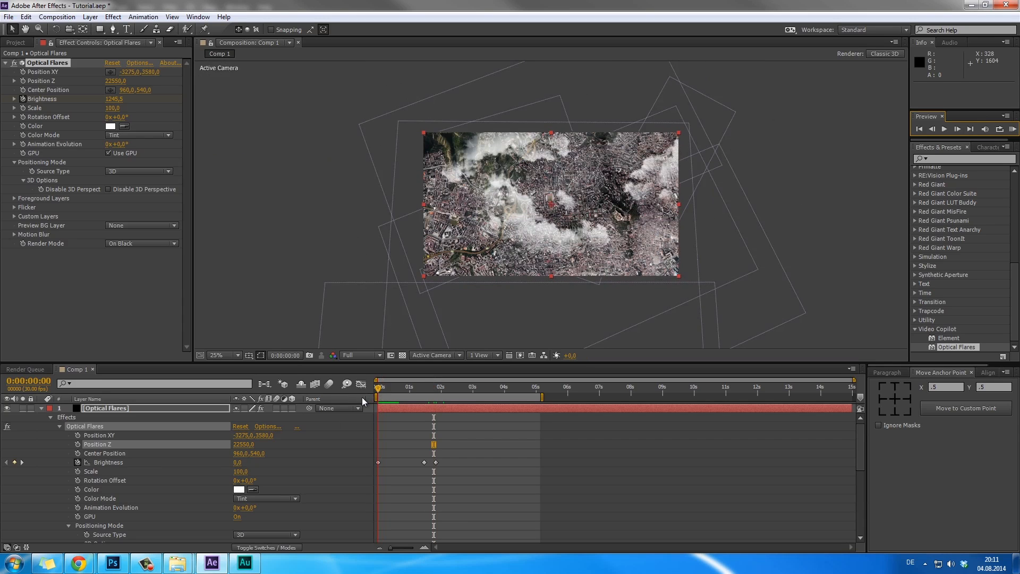
Remove the keyframes from the flare's Brightness and set it to 100.
{"action": "left_click", "coordinate": [121, 460]}
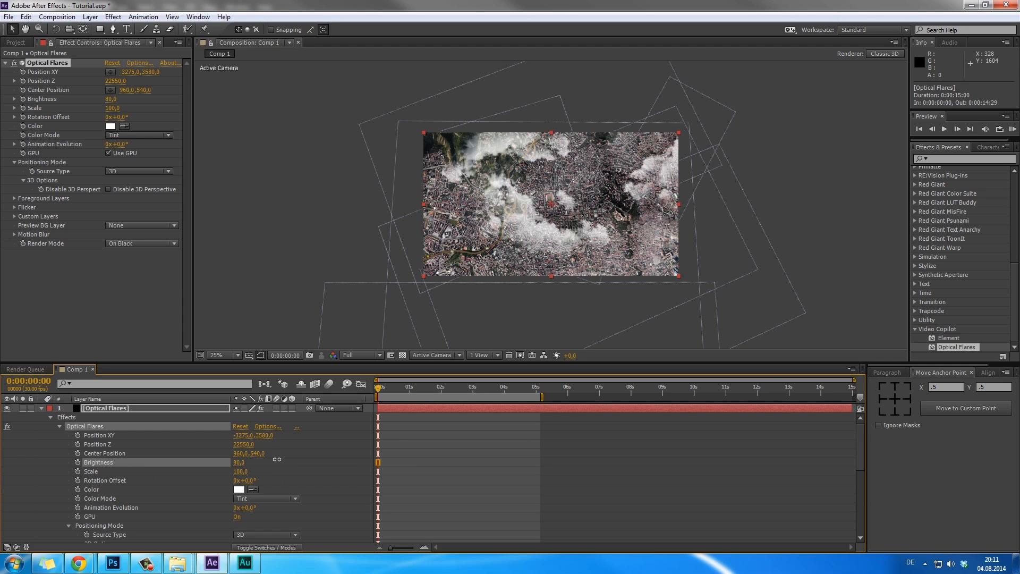
{"action": "left_click_drag", "start_coordinate": [277, 459], "coordinate": [336, 525]}
{"action": "type", "text": "100"}
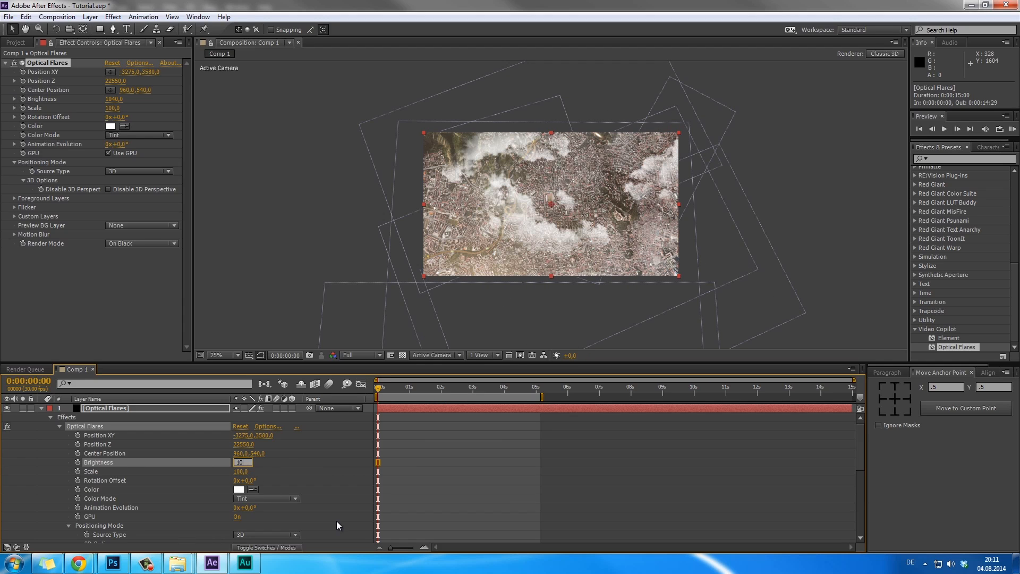
{"action": "key", "text": "Return"}
{"action": "left_click_drag", "start_coordinate": [414, 392], "coordinate": [417, 392]}
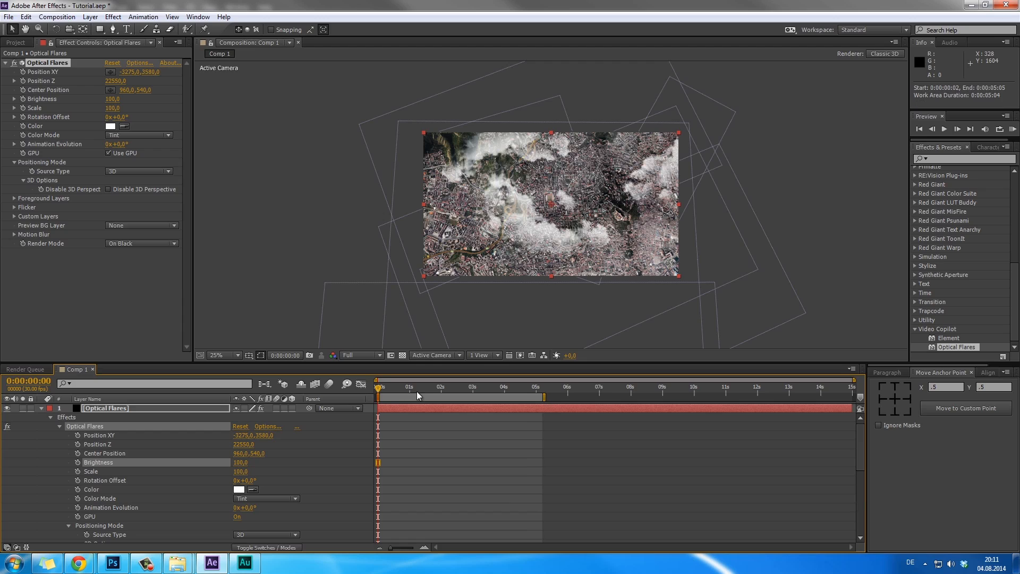
{"action": "key", "text": "ctrl+z"}
Move the current time to 0:00:01:16 and try the flare's Brightness at 200 and 350.
{"action": "left_click", "coordinate": [427, 389]}
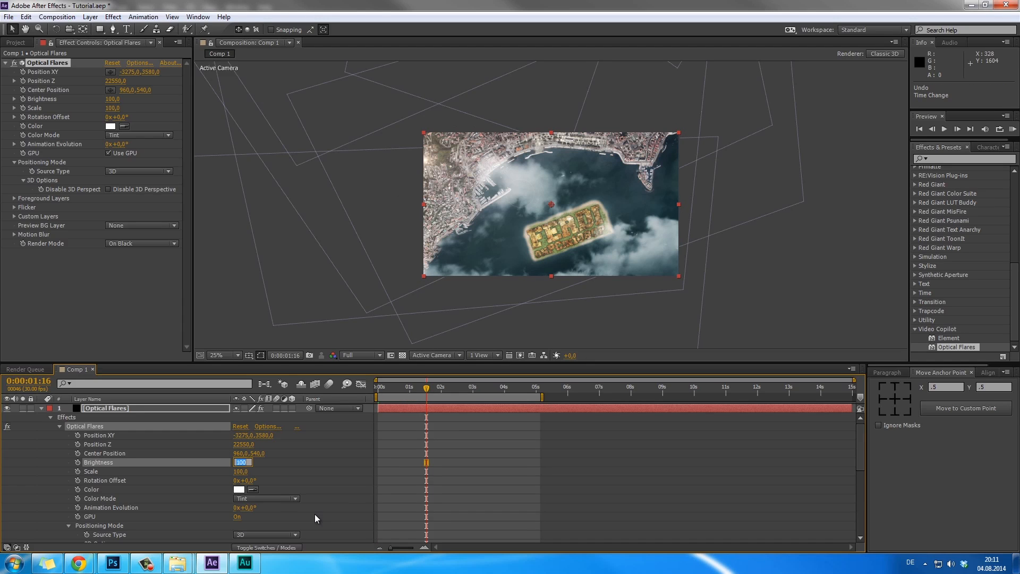
{"action": "type", "text": "200"}
{"action": "key", "text": "Return"}
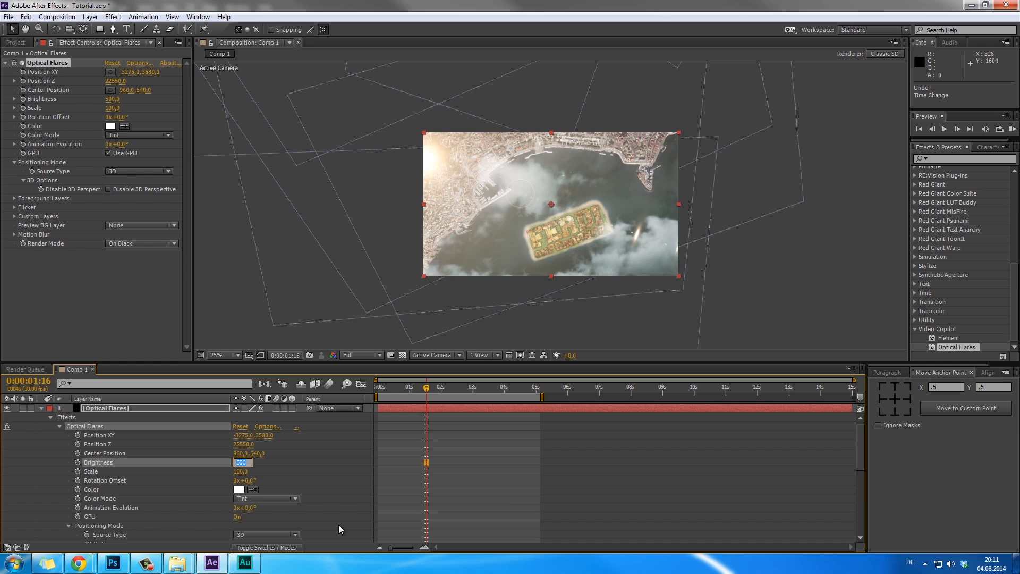
{"action": "type", "text": "350"}
{"action": "key", "text": "Return"}
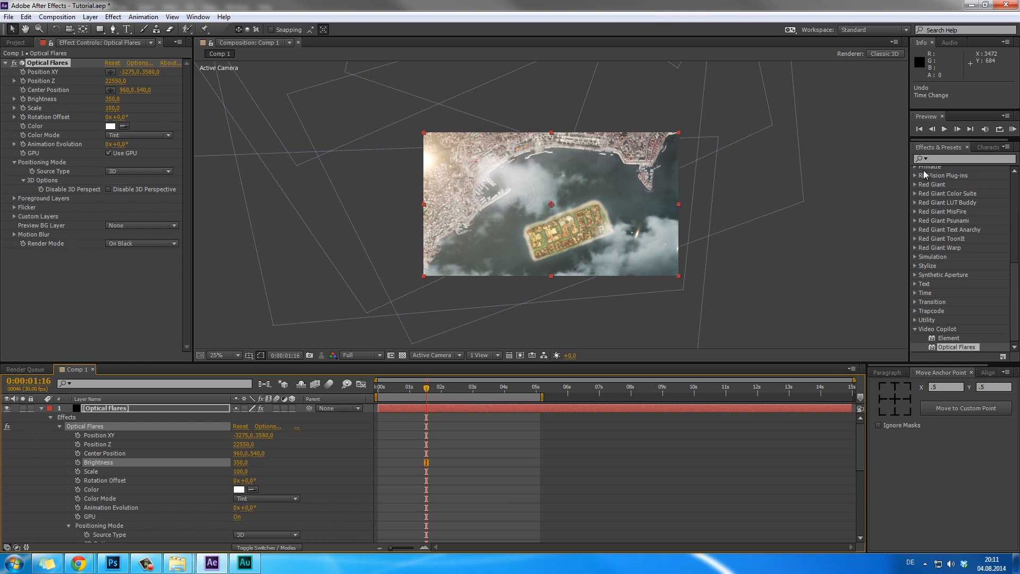
RAM-preview the opening of the camera flight and scrub through it to check the flare's path.
{"action": "left_click", "coordinate": [1013, 129]}
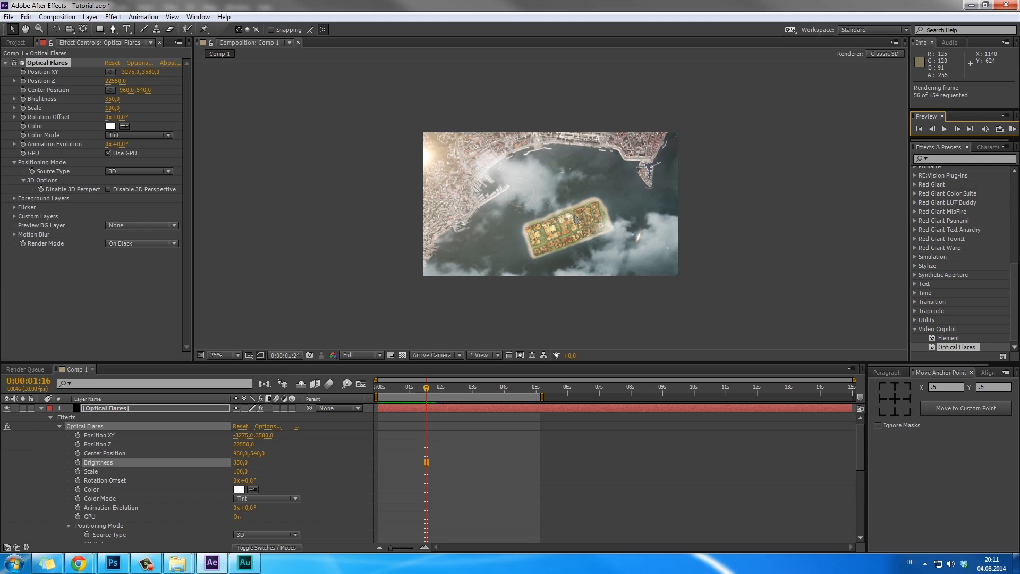
{"action": "key", "text": "space"}
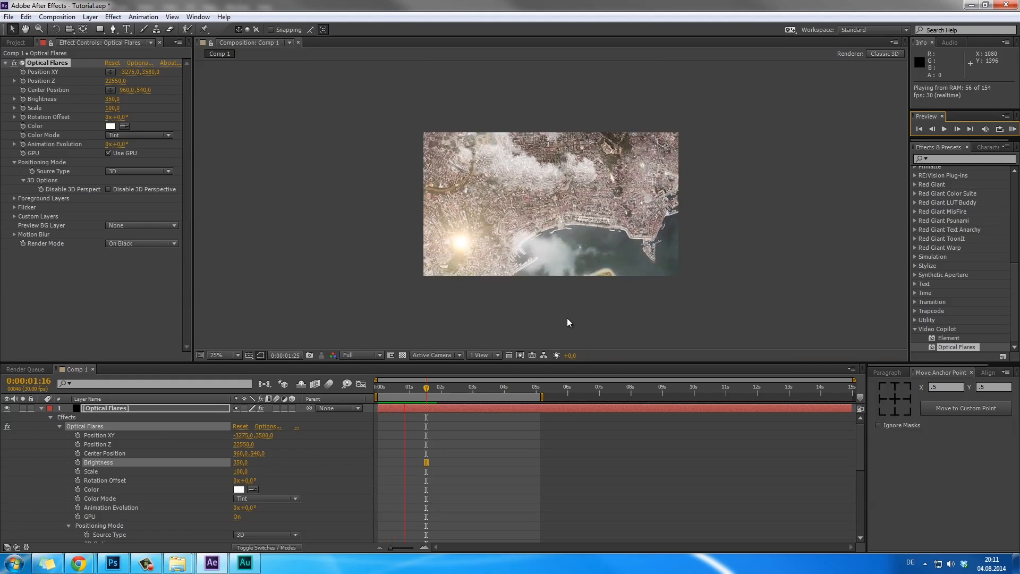
{"action": "key", "text": "space"}
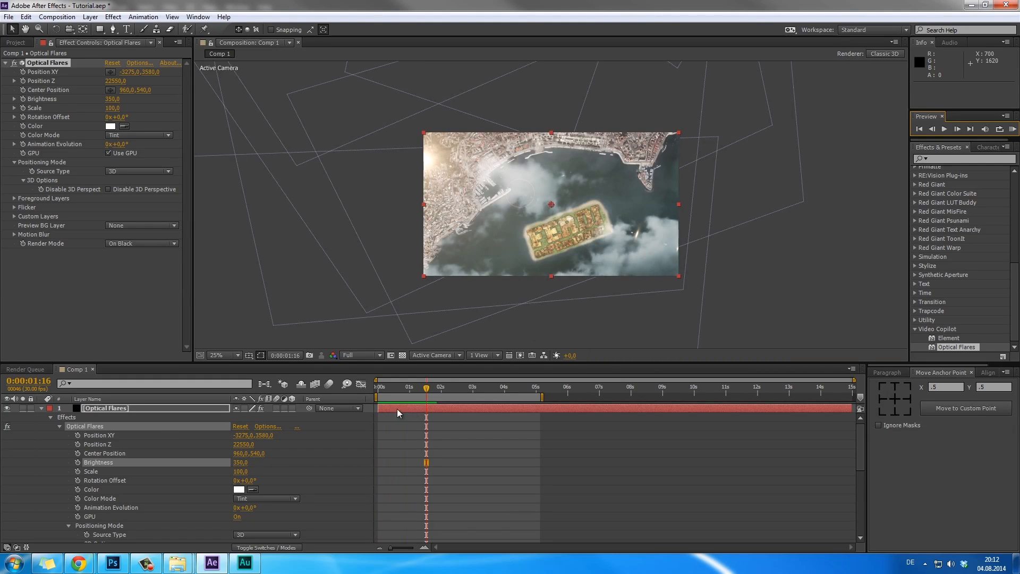
{"action": "left_click_drag", "start_coordinate": [417, 387], "coordinate": [387, 388]}
{"action": "key", "text": "space"}
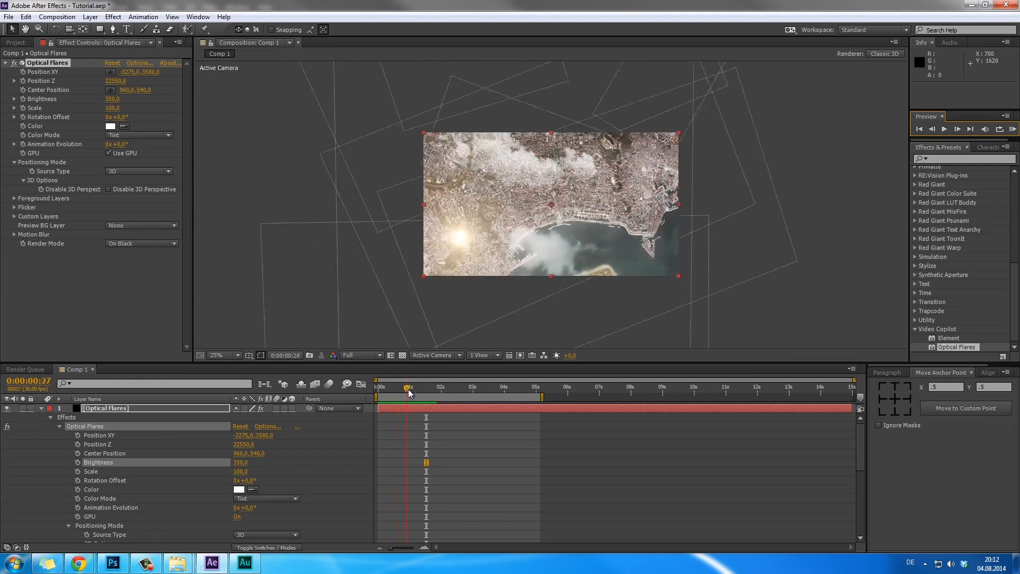
Set the flare's X position to -5876 and its Brightness to 500.
{"action": "left_click", "coordinate": [55, 63]}
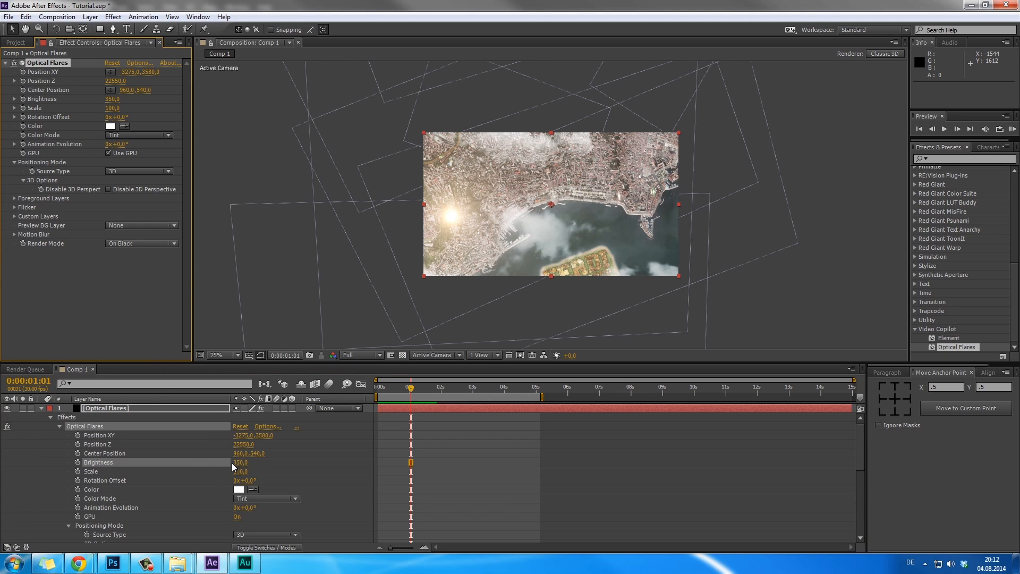
{"action": "left_click_drag", "start_coordinate": [246, 436], "coordinate": [2, 429]}
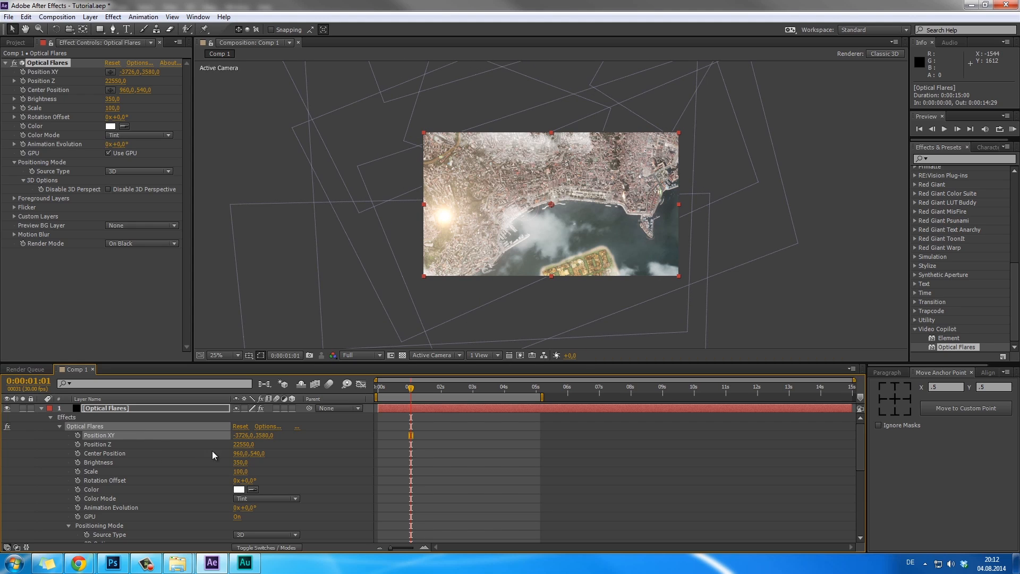
{"action": "left_click_drag", "start_coordinate": [240, 435], "coordinate": [126, 436]}
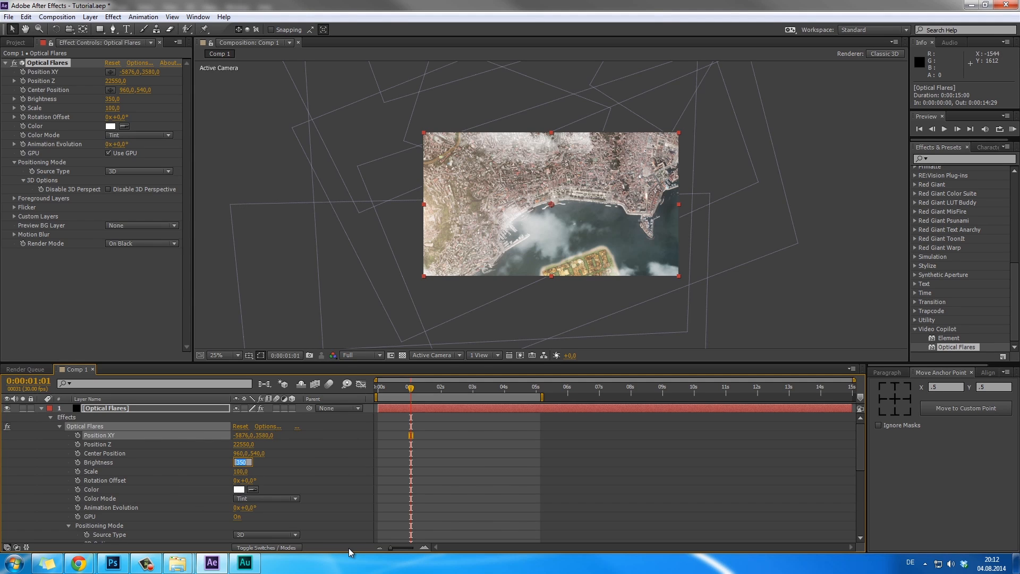
{"action": "type", "text": "500"}
{"action": "key", "text": "Return"}
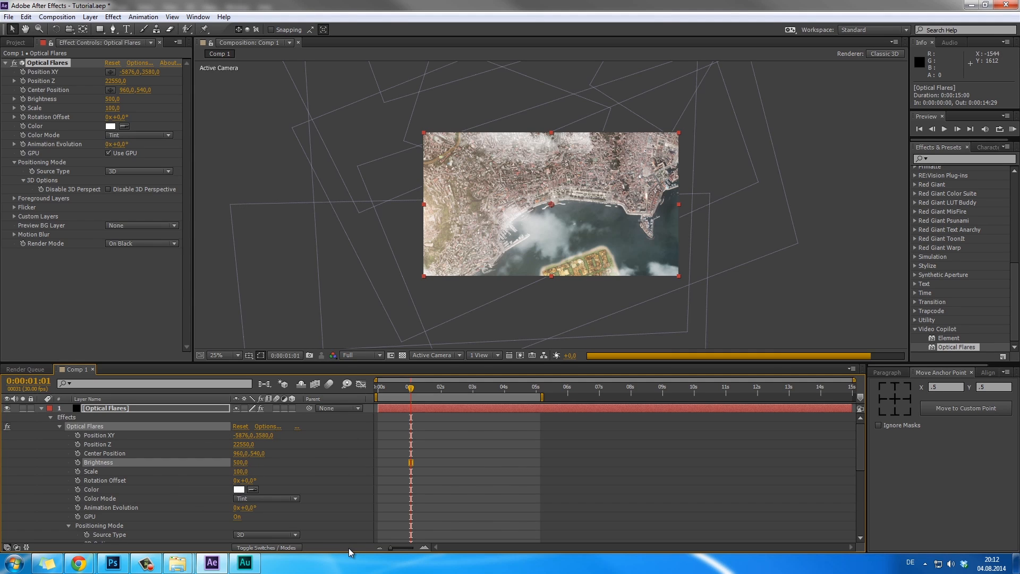
Apply Gaussian Blur to the Optical Flares layer below the flare effect at 0:00:02:07, with a Blurriness of about 8.
{"action": "left_click", "coordinate": [448, 385]}
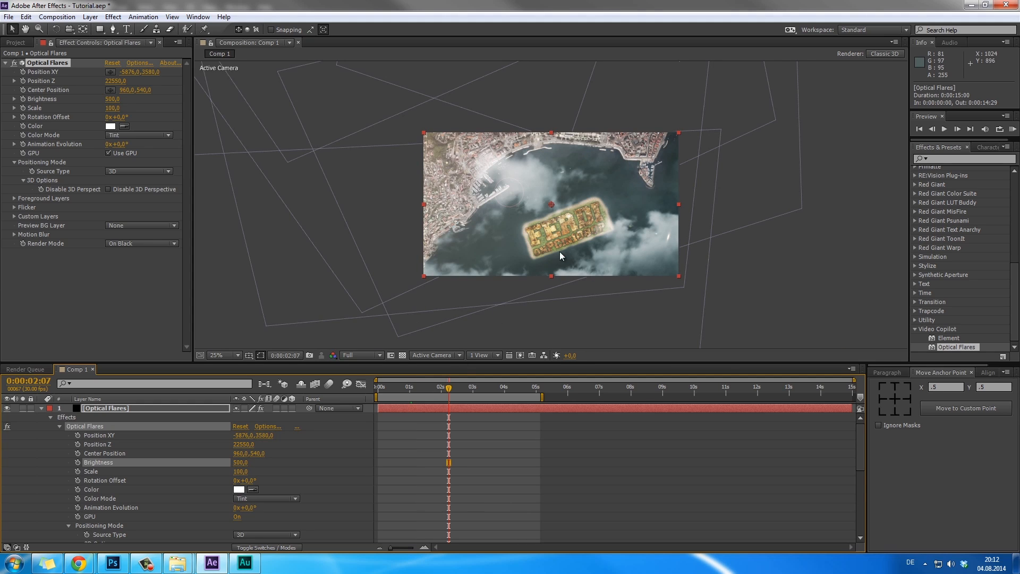
{"action": "key", "text": "period"}
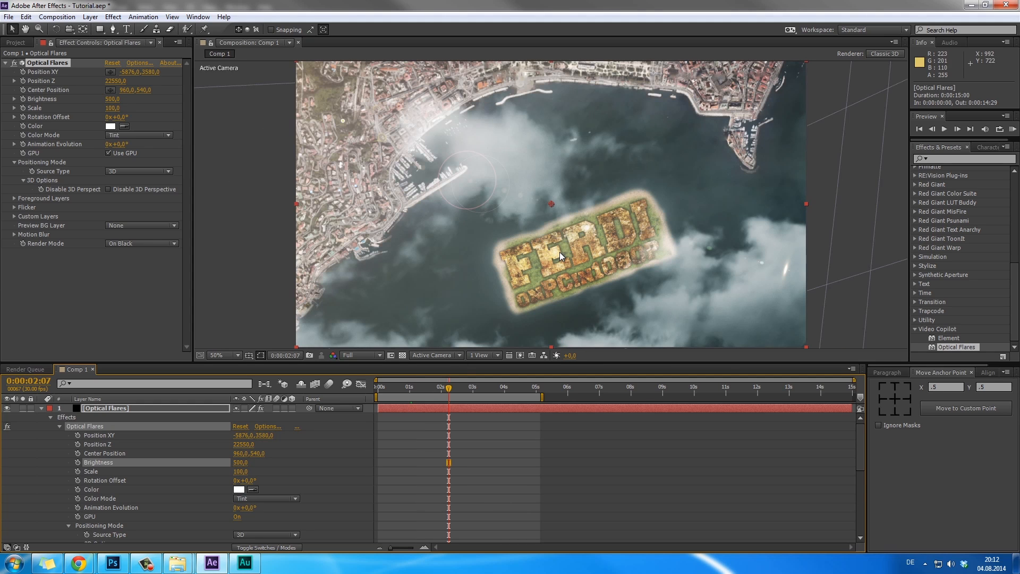
{"action": "left_click", "coordinate": [965, 159]}
{"action": "type", "text": "gauss"}
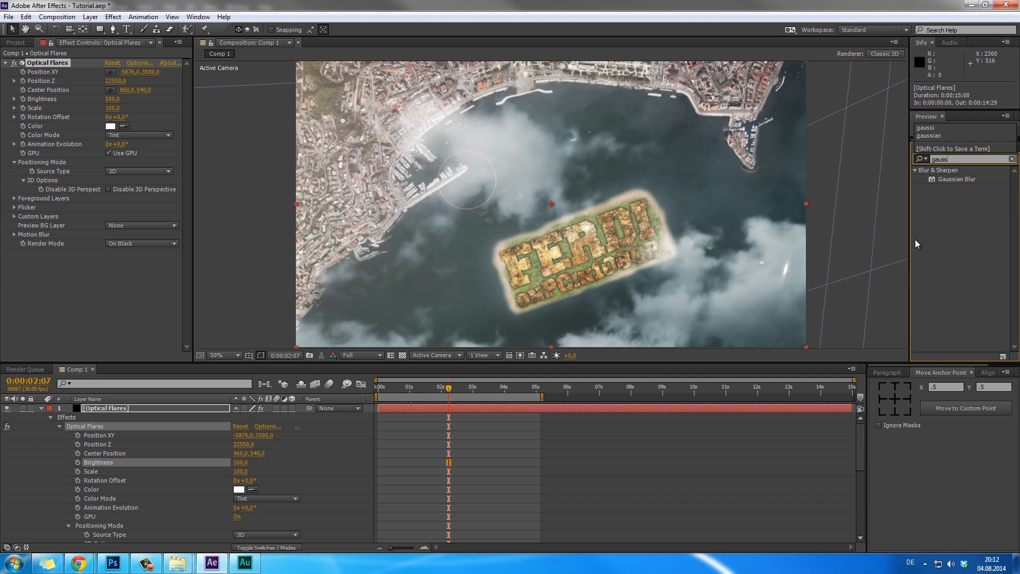
{"action": "left_click_drag", "start_coordinate": [958, 180], "coordinate": [155, 265]}
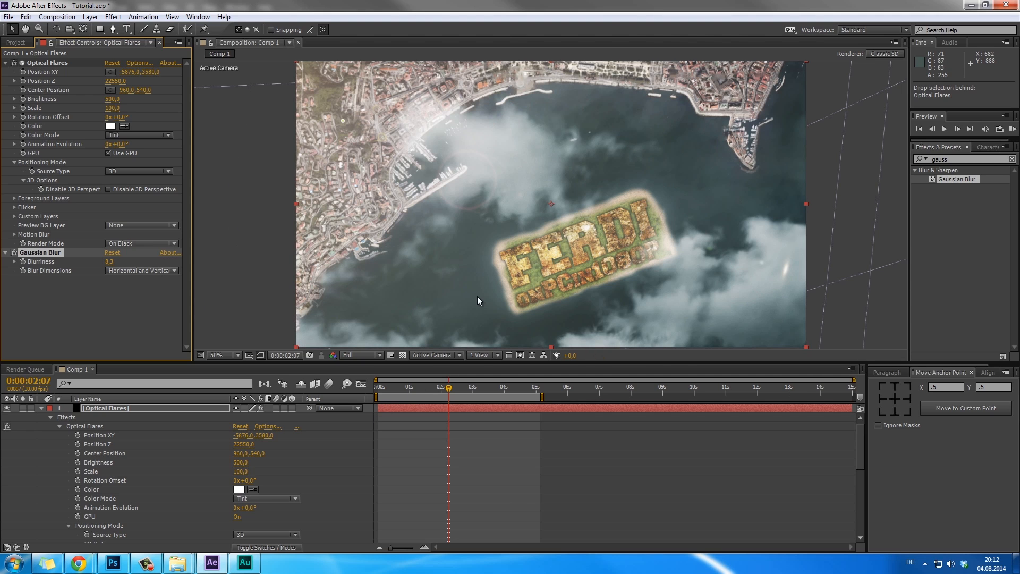
Go to 0:00:00:29 and try the flare's X position at -8938 and -7288.
{"action": "key", "text": "comma"}
{"action": "left_click_drag", "start_coordinate": [449, 388], "coordinate": [409, 388]}
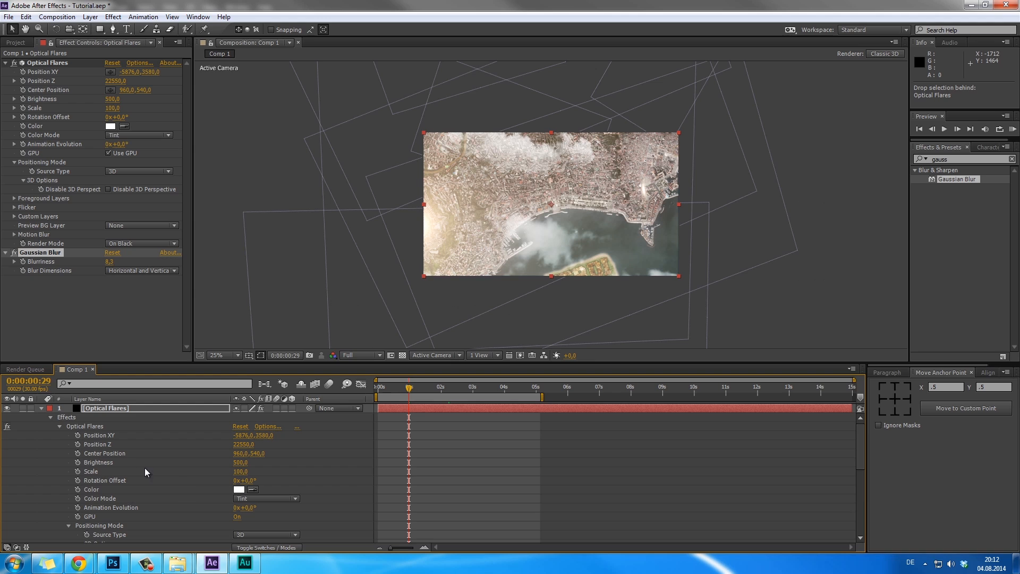
{"action": "left_click_drag", "start_coordinate": [242, 435], "coordinate": [2, 425]}
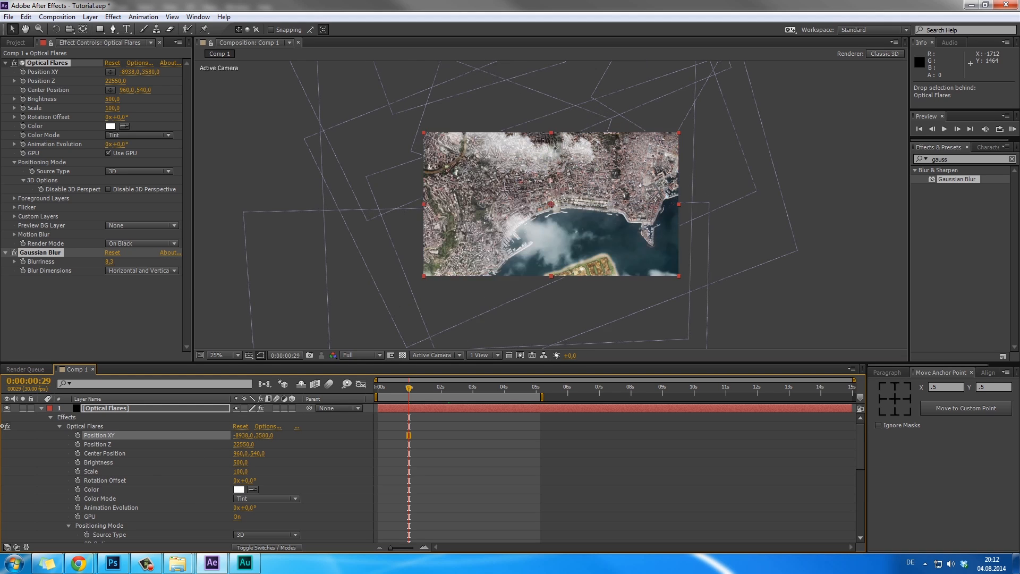
{"action": "left_click_drag", "start_coordinate": [37, 426], "coordinate": [109, 437]}
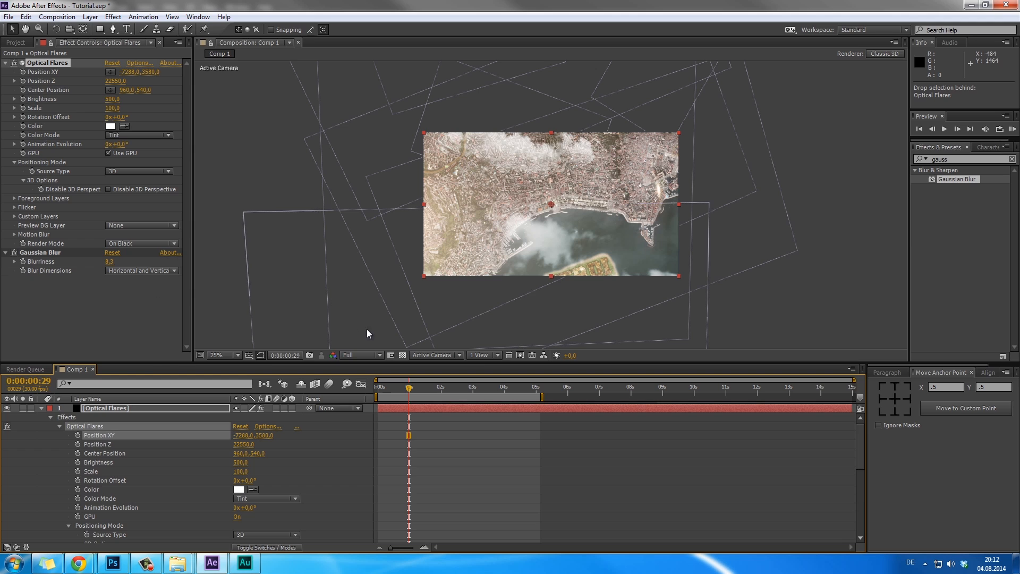
Try the flare's X position at -7728 at 0:00:03:15 and undo the X position changes.
{"action": "left_click", "coordinate": [482, 390]}
{"action": "left_click_drag", "start_coordinate": [482, 389], "coordinate": [489, 387]}
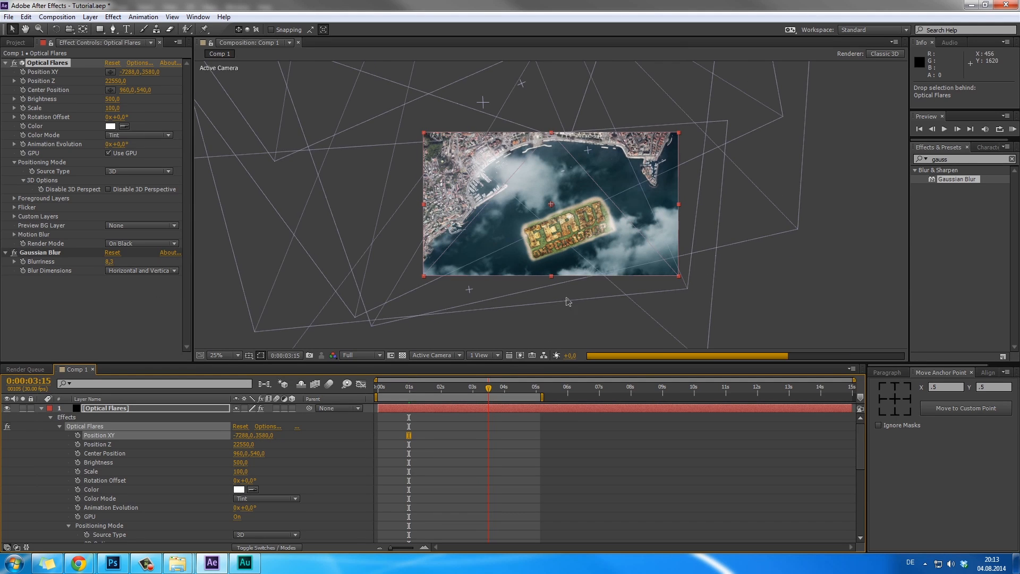
{"action": "key", "text": "period"}
{"action": "key", "text": "comma"}
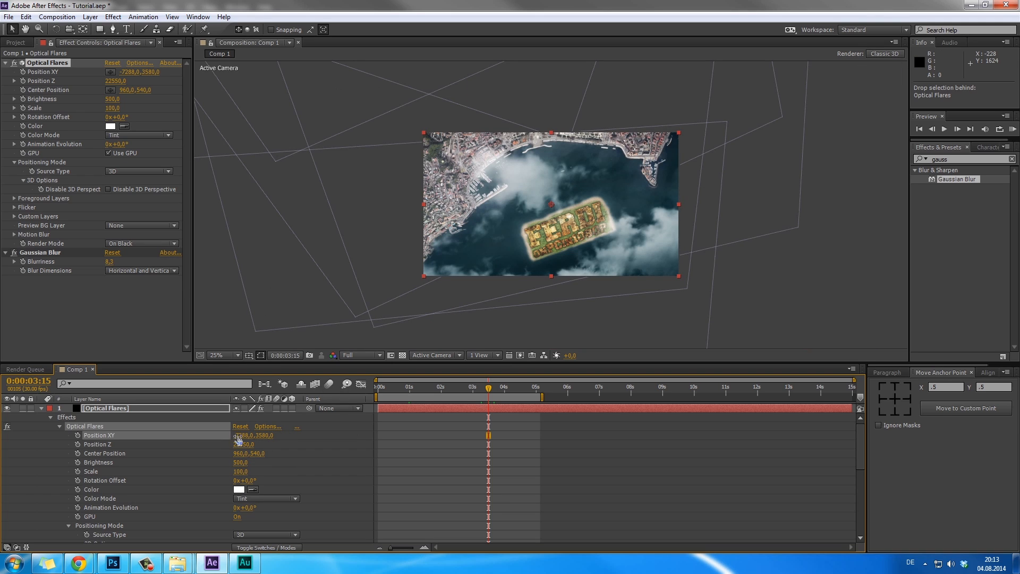
{"action": "left_click_drag", "start_coordinate": [243, 435], "coordinate": [218, 438]}
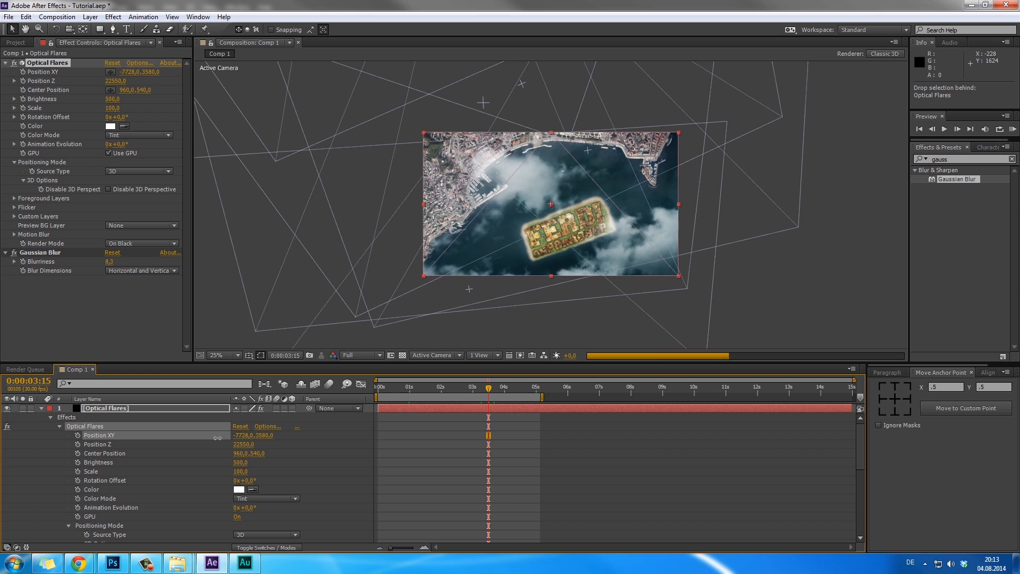
{"action": "key", "text": "ctrl+z"}
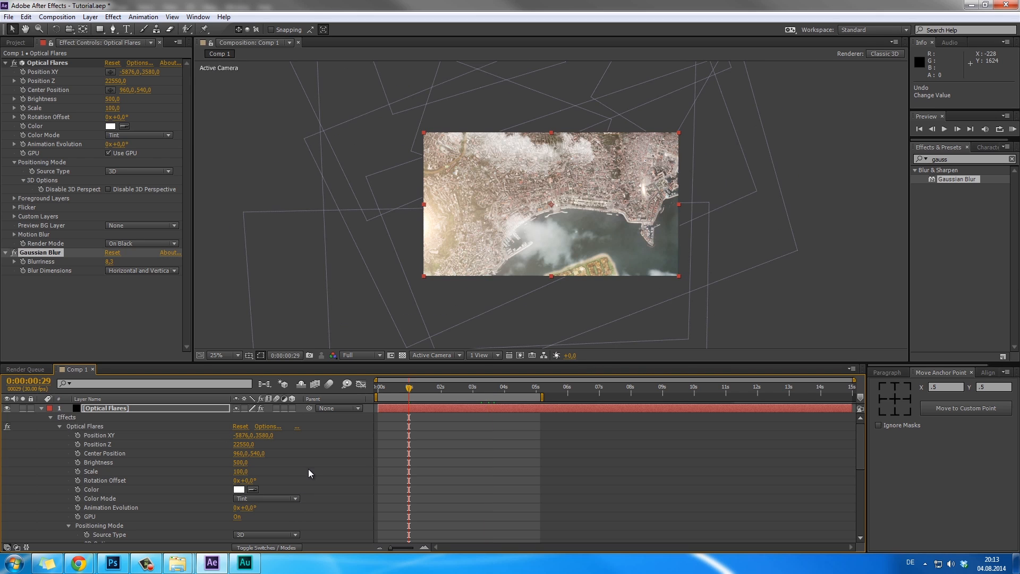
Check the flare at several points of the flight and set its Y position to 5746 at 0:00:00:27.
{"action": "left_click", "coordinate": [480, 392]}
{"action": "left_click_drag", "start_coordinate": [481, 392], "coordinate": [490, 392]}
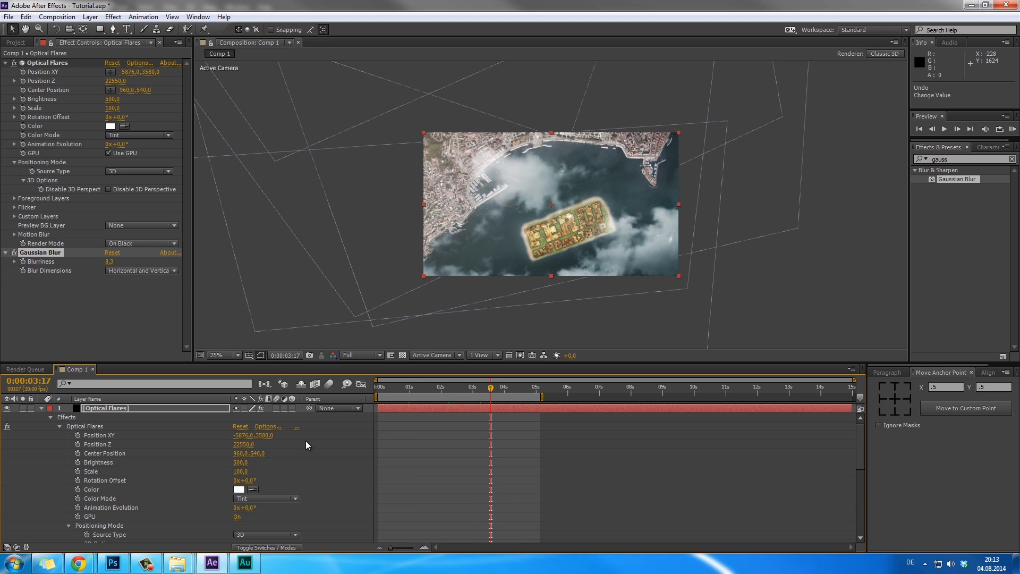
{"action": "left_click", "coordinate": [429, 393]}
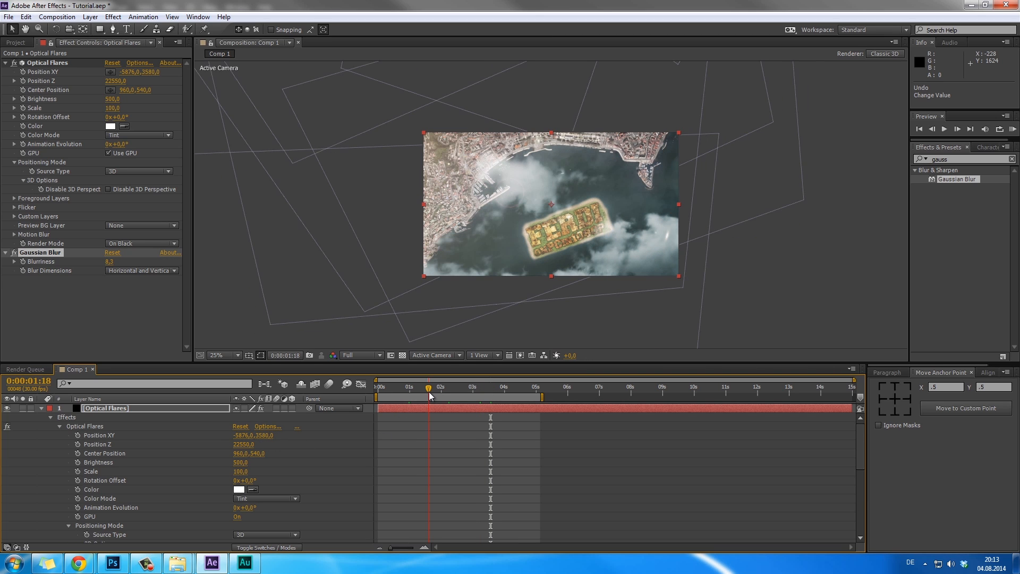
{"action": "left_click", "coordinate": [407, 387]}
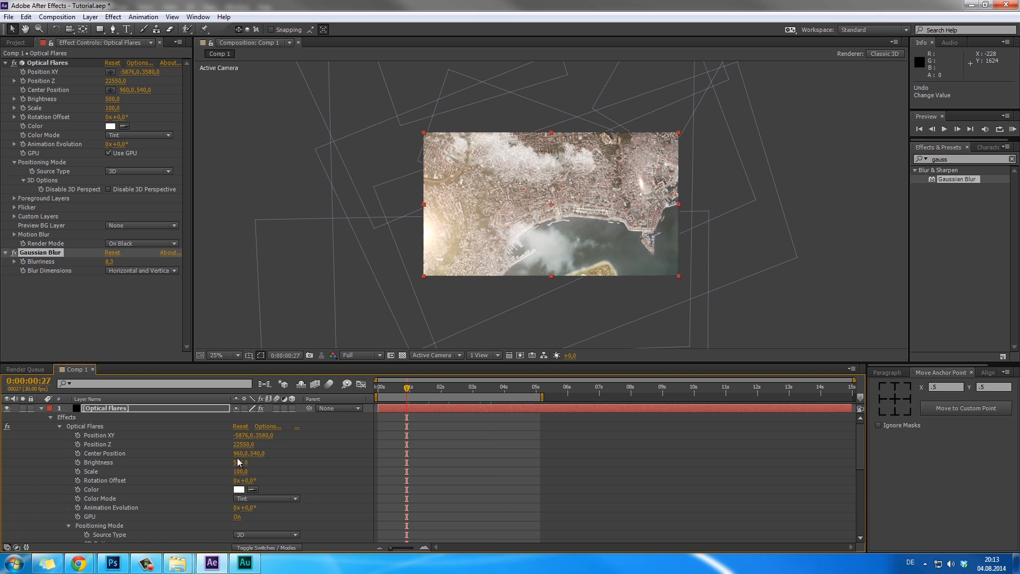
{"action": "left_click_drag", "start_coordinate": [264, 433], "coordinate": [306, 435]}
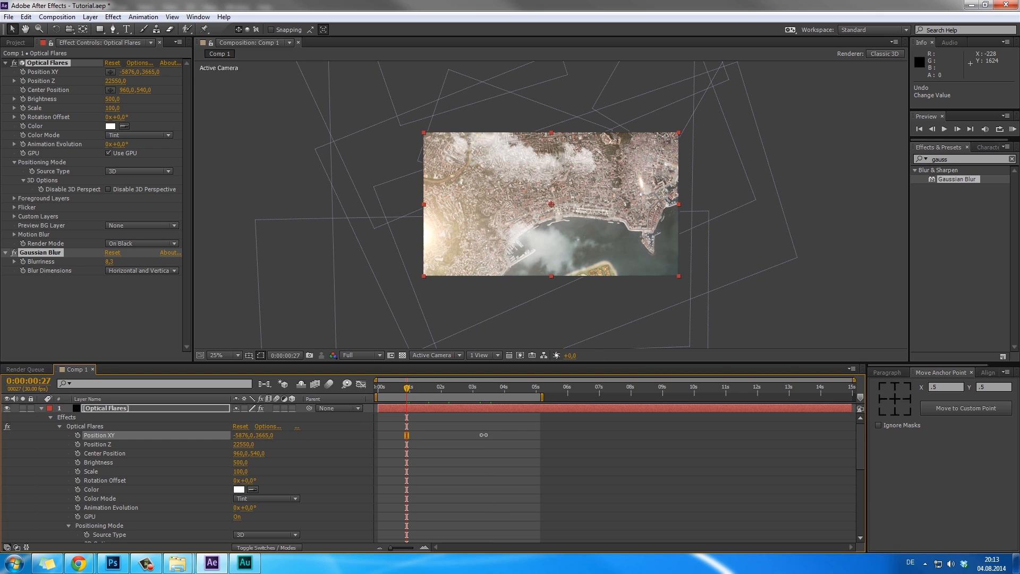
{"action": "left_click_drag", "start_coordinate": [484, 435], "coordinate": [556, 429]}
{"action": "left_click_drag", "start_coordinate": [740, 384], "coordinate": [966, 359]}
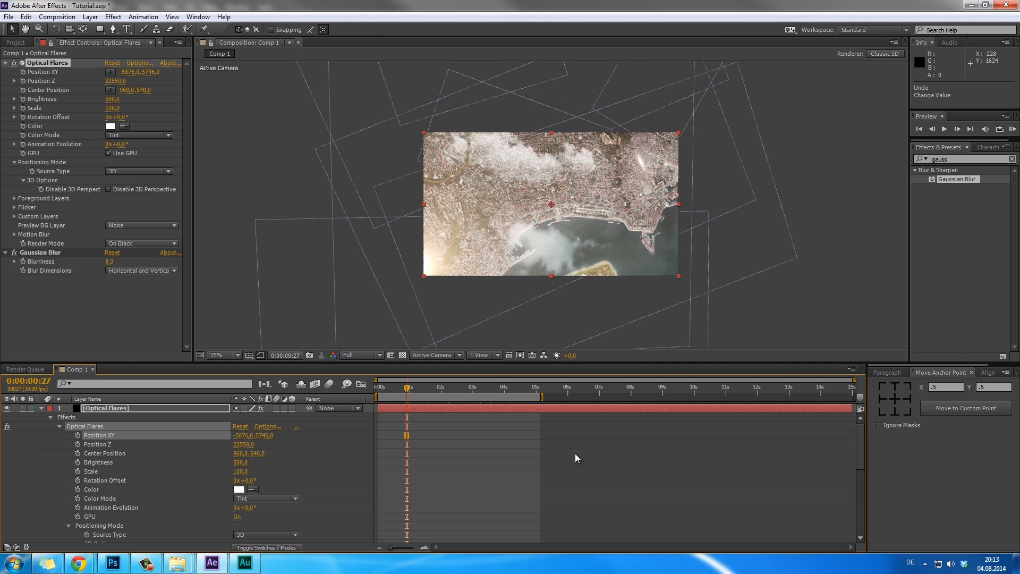
Scrub through the flight to check the flare and try its X position at -7591 at 0:00:00:23.
{"action": "left_click", "coordinate": [454, 387]}
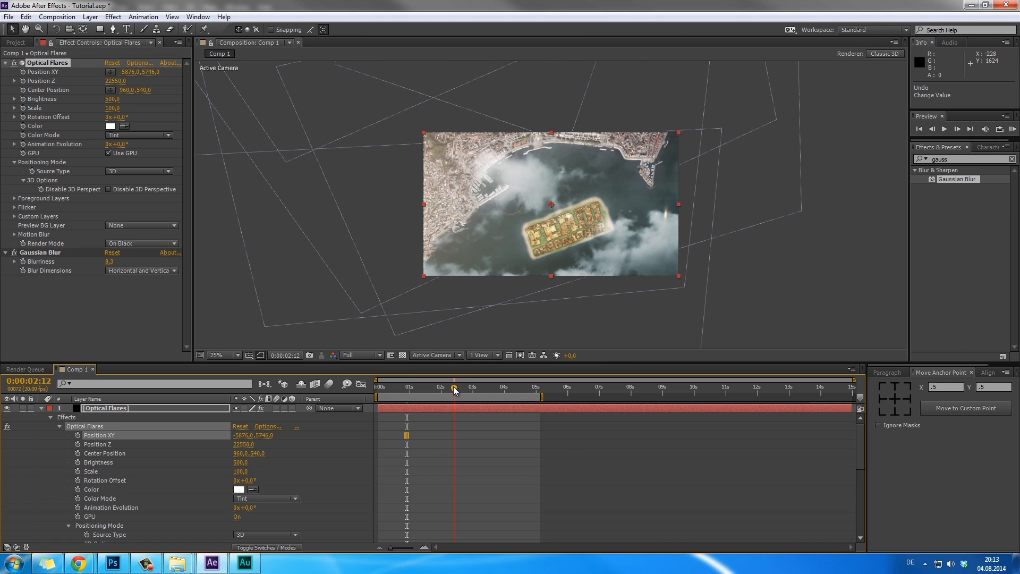
{"action": "mouse_move", "coordinate": [454, 387]}
{"action": "left_mouse_down"}
{"action": "mouse_move", "coordinate": [484, 386]}
{"action": "mouse_move", "coordinate": [435, 388]}
{"action": "left_mouse_up"}
{"action": "left_click", "coordinate": [403, 393]}
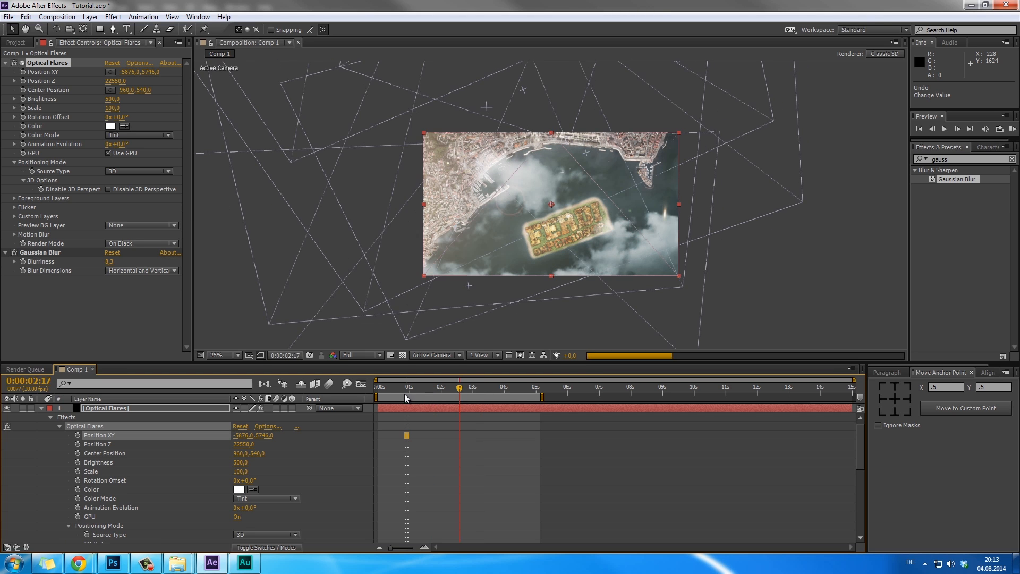
{"action": "left_click_drag", "start_coordinate": [234, 435], "coordinate": [69, 416]}
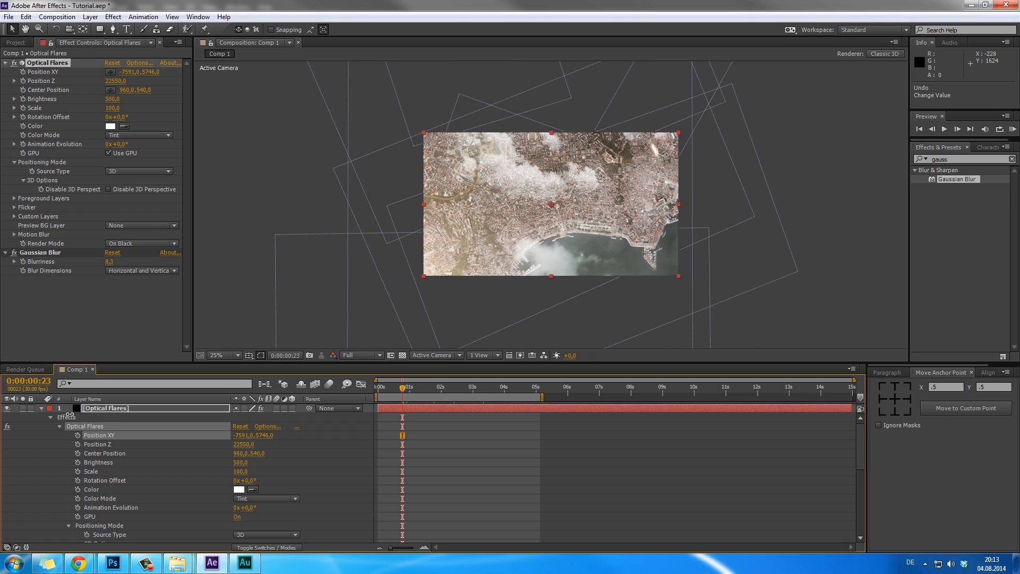
Set the flare's X position to -5874, checking it around 0:00:02:24.
{"action": "left_click", "coordinate": [467, 393]}
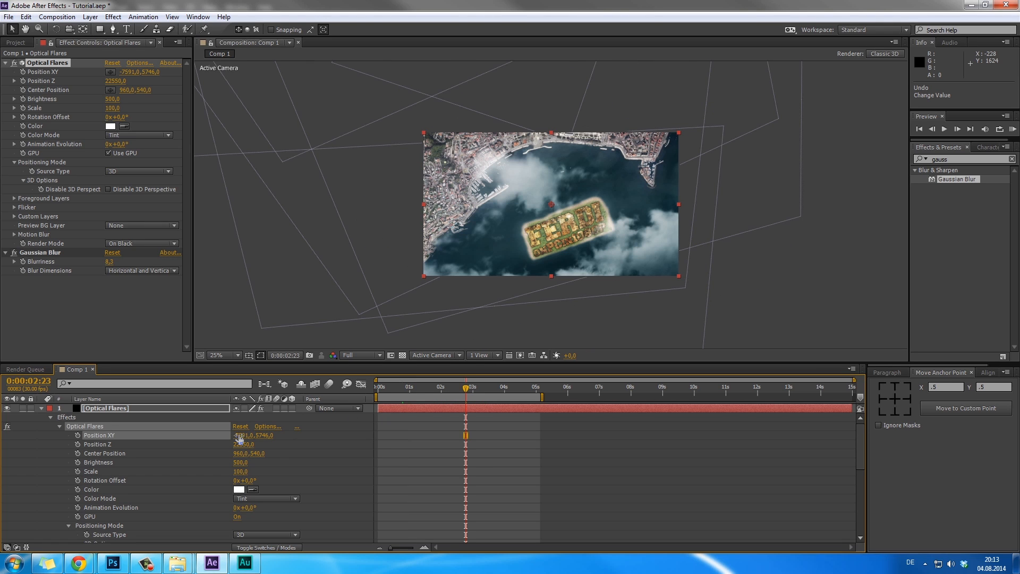
{"action": "left_click_drag", "start_coordinate": [239, 439], "coordinate": [936, 425]}
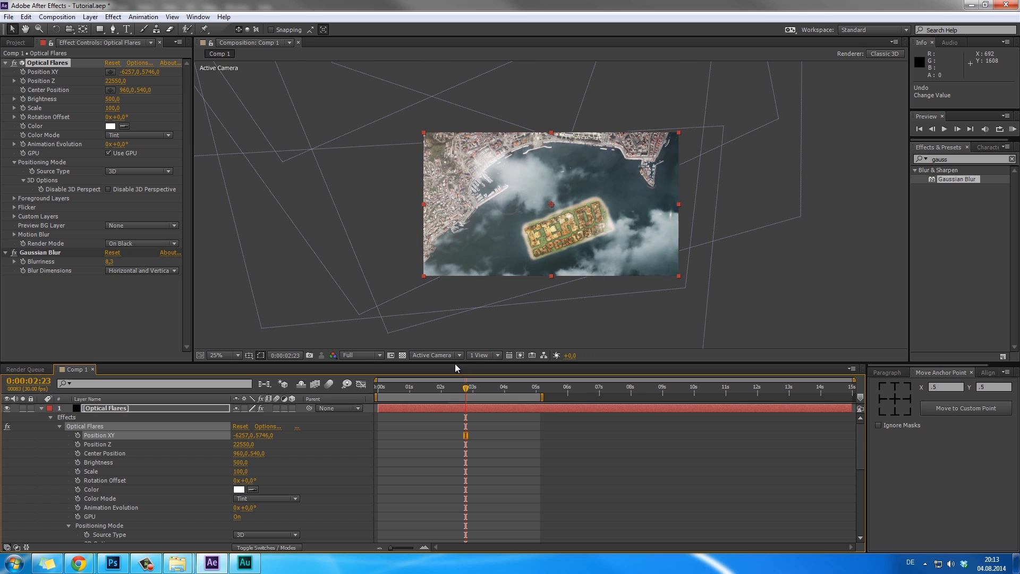
{"action": "left_click_drag", "start_coordinate": [398, 388], "coordinate": [466, 387]}
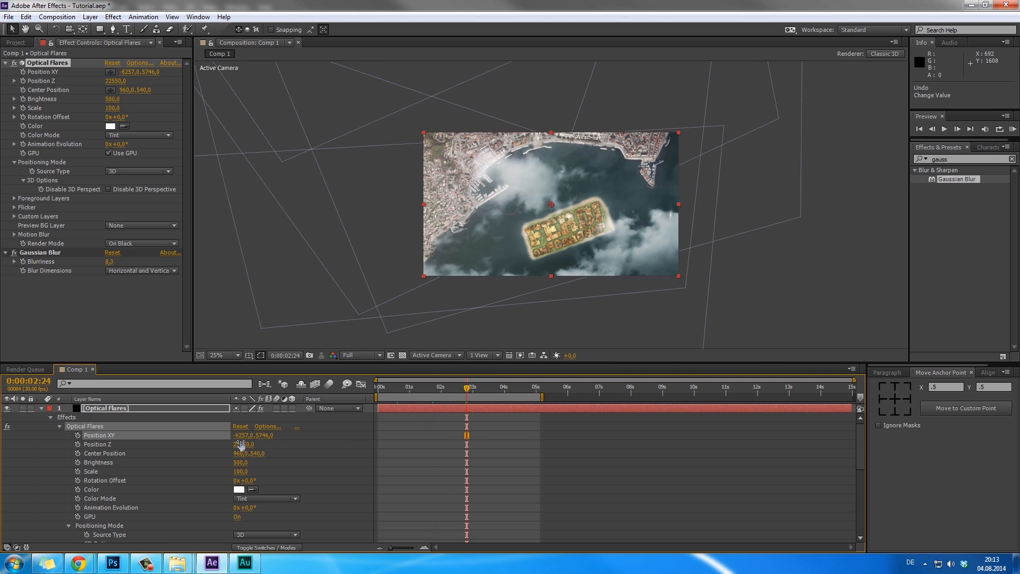
{"action": "left_click_drag", "start_coordinate": [285, 435], "coordinate": [447, 434]}
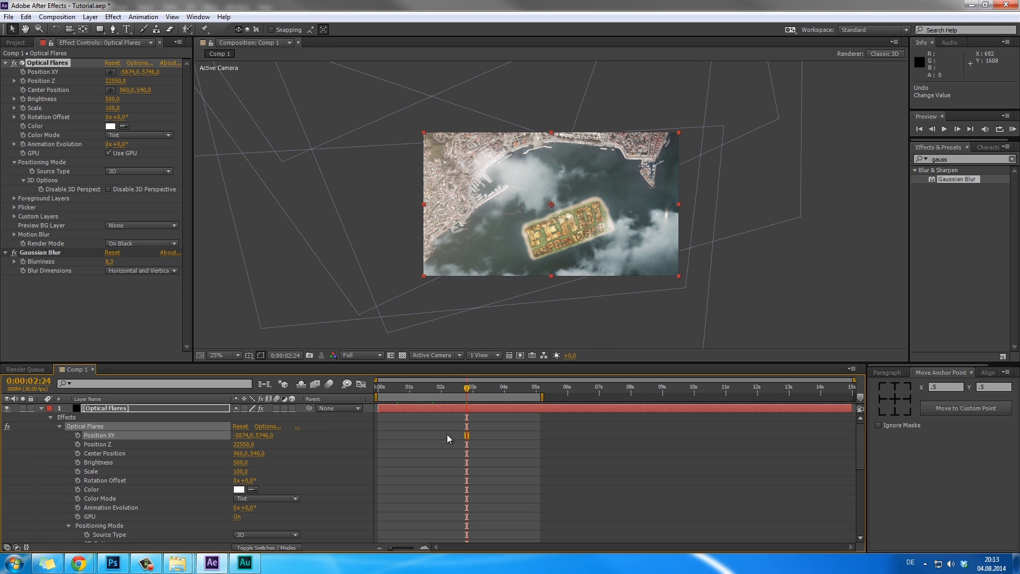
Scrub the camera flight to 0:00:02:15 and examine the flare's placement in the enlarged preview.
{"action": "left_click", "coordinate": [433, 388]}
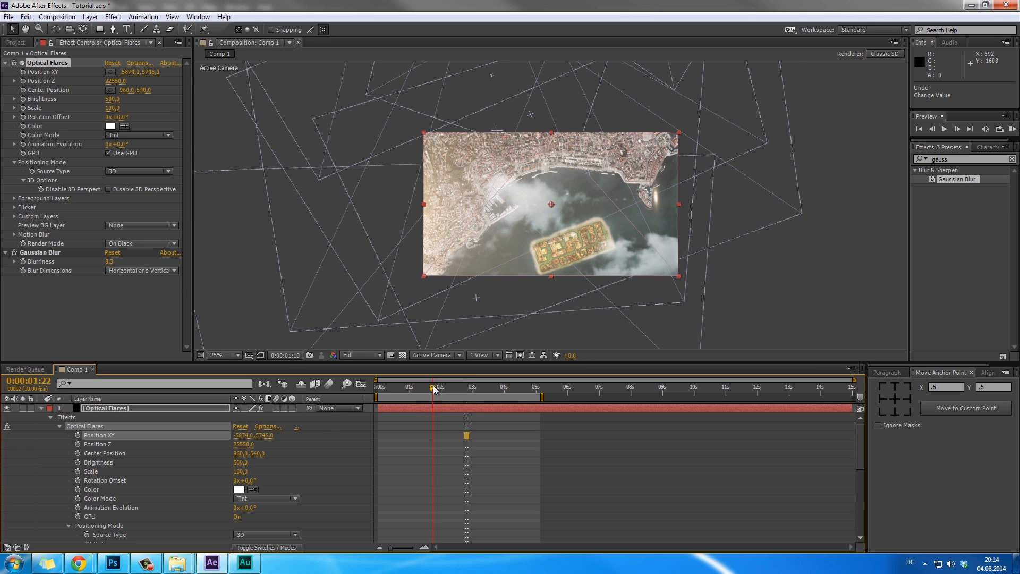
{"action": "left_click_drag", "start_coordinate": [434, 390], "coordinate": [457, 388]}
{"action": "key", "text": "period"}
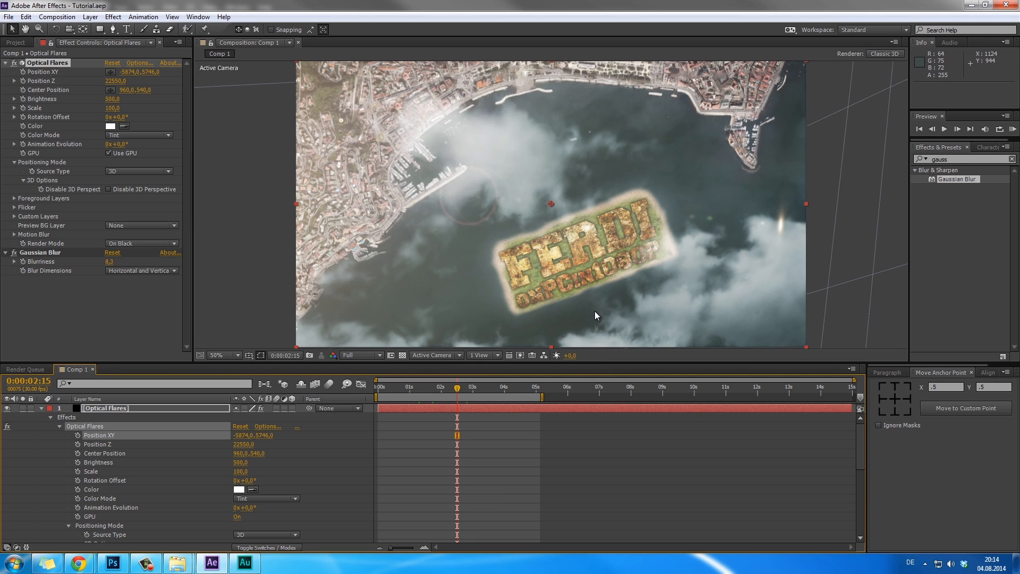
Collapse the Optical Flares layer's properties and add a new adjustment layer above it.
{"action": "left_click_drag", "start_coordinate": [579, 362], "coordinate": [579, 390]}
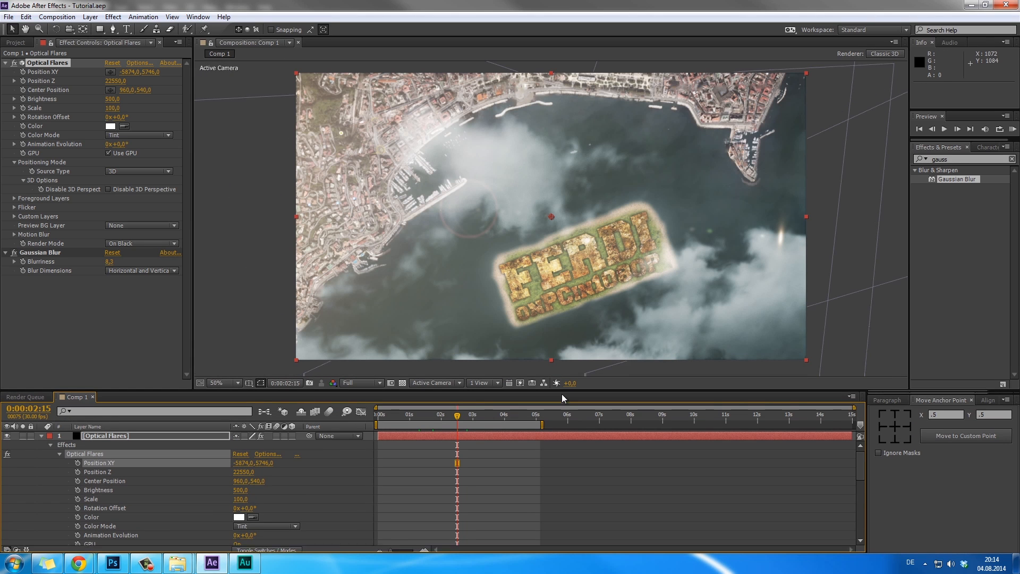
{"action": "left_click", "coordinate": [41, 436]}
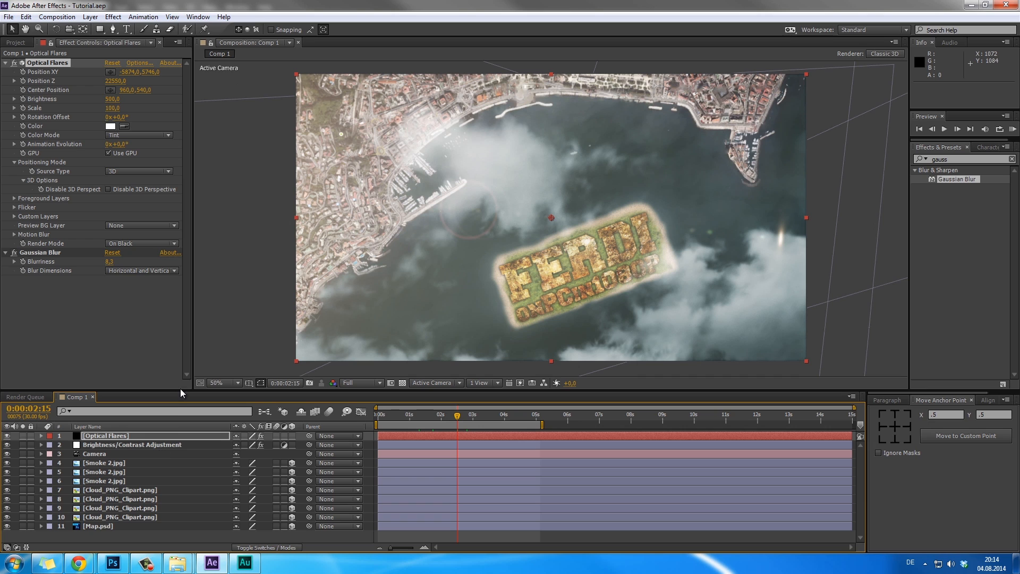
{"action": "left_click_drag", "start_coordinate": [181, 393], "coordinate": [181, 357]}
{"action": "right_click", "coordinate": [119, 394]}
{"action": "mouse_move", "coordinate": [212, 400]}
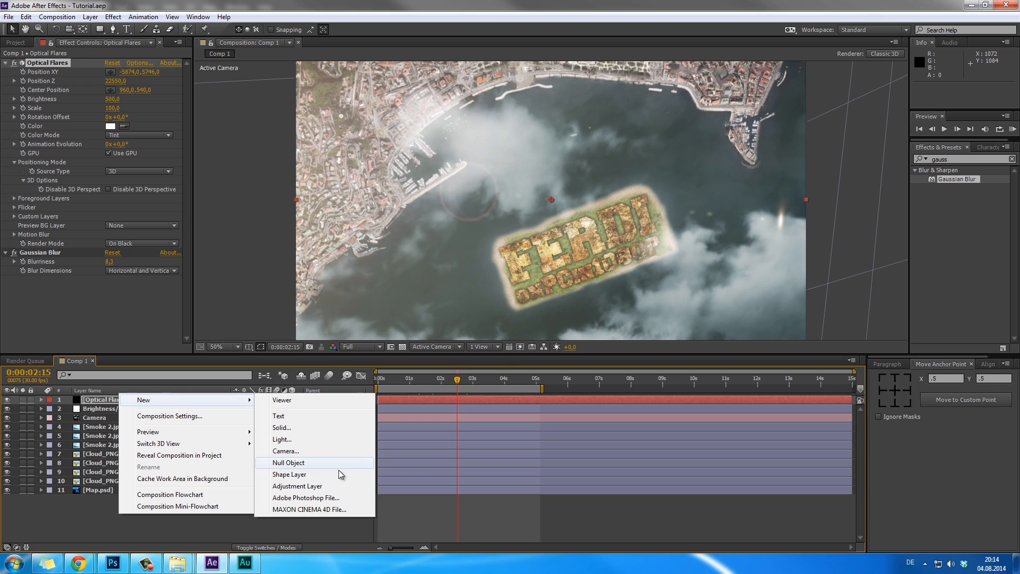
{"action": "left_click", "coordinate": [318, 486]}
Apply the Looks effect from Red Giant Color Suite to the new adjustment layer and open its look editor.
{"action": "left_click", "coordinate": [1011, 159]}
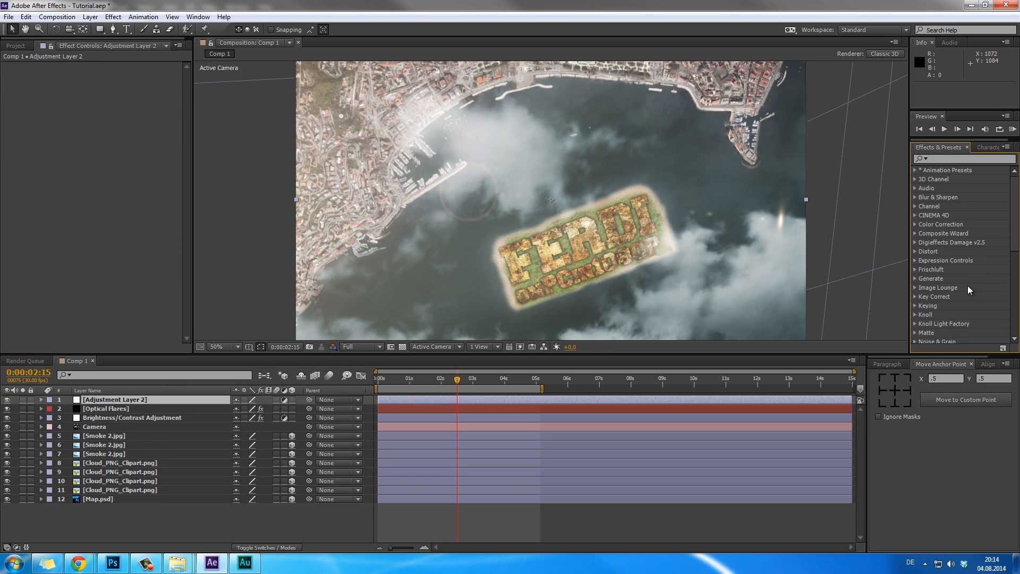
{"action": "scroll", "coordinate": [956, 302], "scroll_direction": "down", "scroll_amount": 7}
{"action": "scroll", "coordinate": [957, 323], "scroll_direction": "up", "scroll_amount": 3}
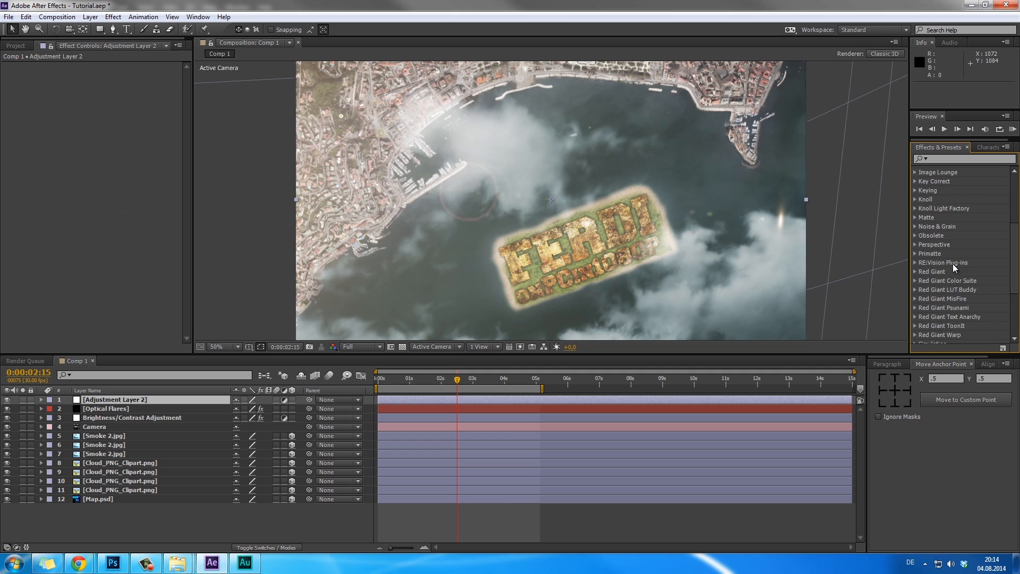
{"action": "left_click", "coordinate": [915, 272]}
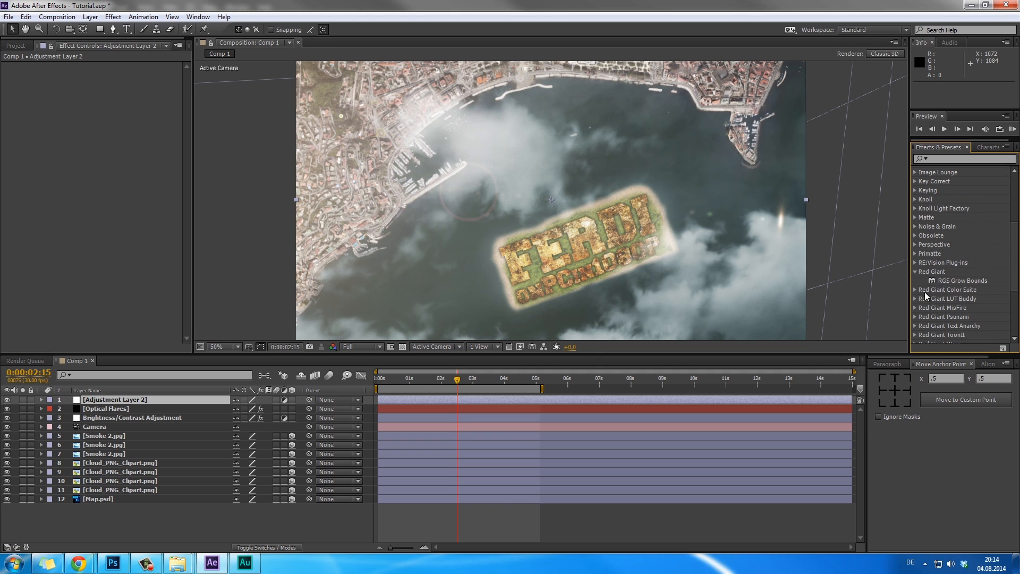
{"action": "left_click", "coordinate": [915, 290]}
{"action": "scroll", "coordinate": [950, 312], "scroll_direction": "down", "scroll_amount": 1}
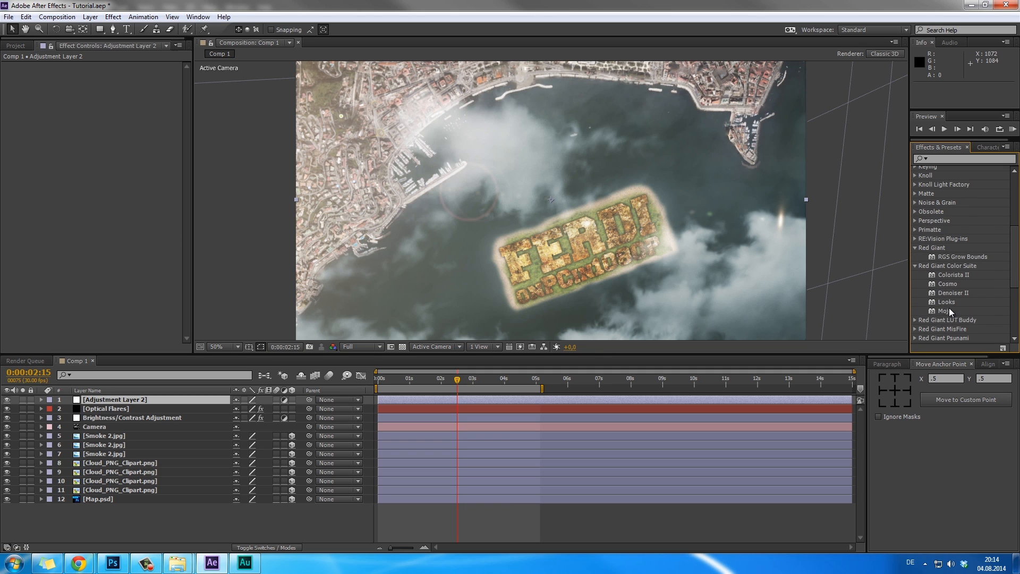
{"action": "left_click_drag", "start_coordinate": [949, 308], "coordinate": [58, 112]}
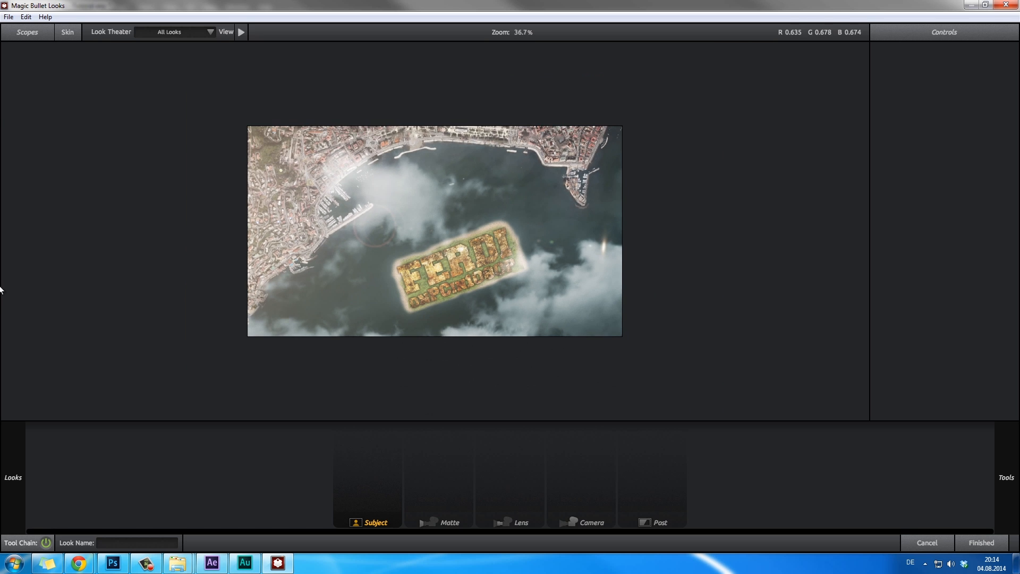
Try out the Diorama, Dream Spring, Fond Reminiscence and Dream Winter preset looks on the frame.
{"action": "mouse_move", "coordinate": [1, 289]}
{"action": "scroll", "coordinate": [161, 279], "scroll_direction": "down", "scroll_amount": 2}
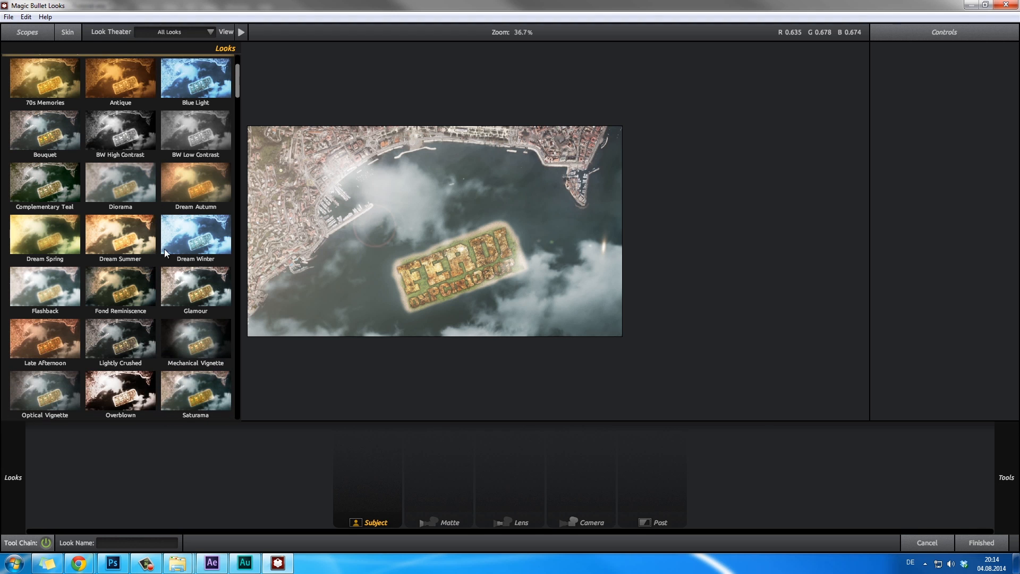
{"action": "left_click", "coordinate": [196, 186]}
{"action": "left_click", "coordinate": [97, 191]}
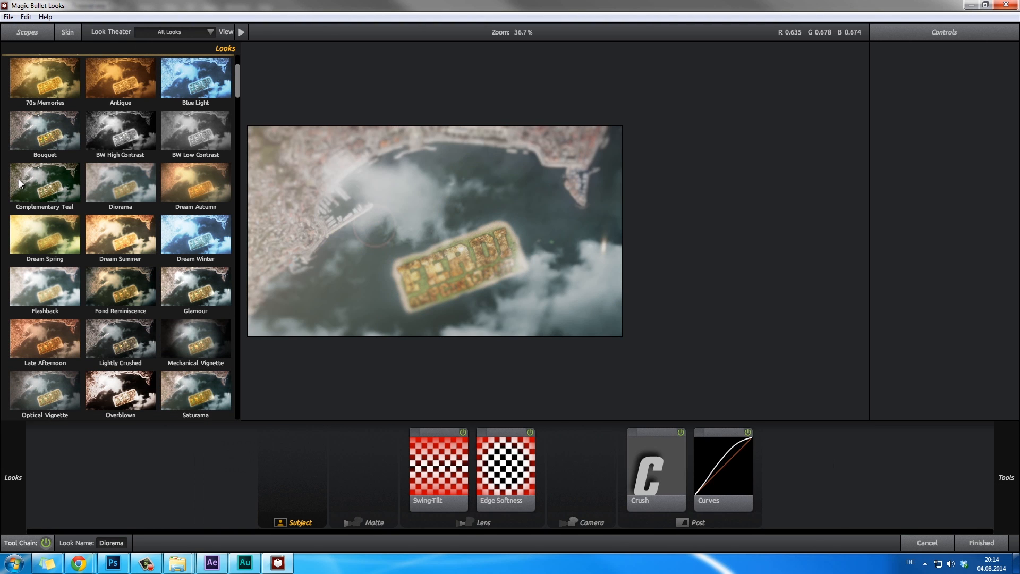
{"action": "left_click", "coordinate": [19, 180]}
{"action": "left_click", "coordinate": [97, 184]}
{"action": "left_click", "coordinate": [23, 221]}
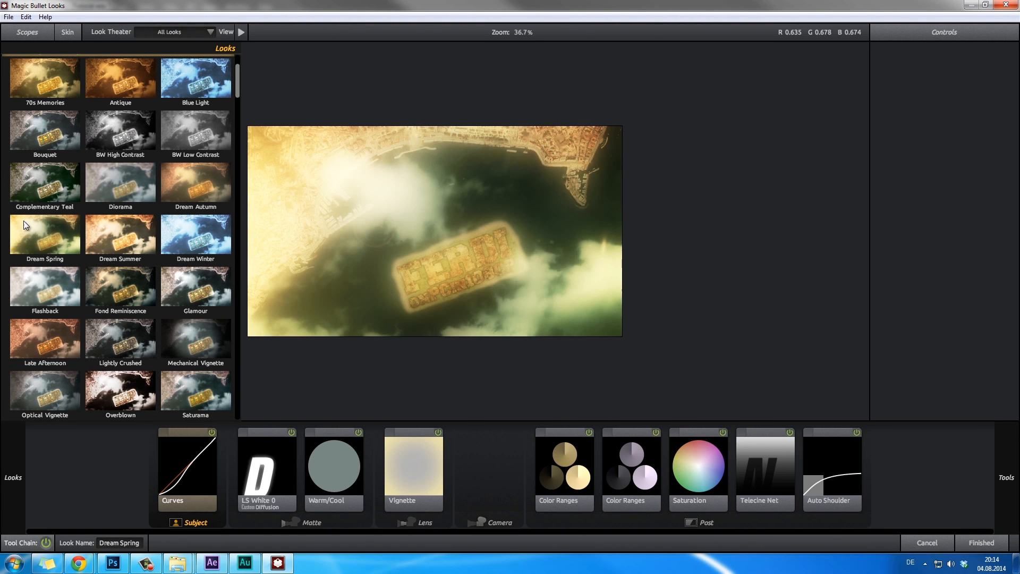
{"action": "left_click", "coordinate": [172, 239]}
{"action": "left_click", "coordinate": [177, 277]}
{"action": "left_click", "coordinate": [110, 286]}
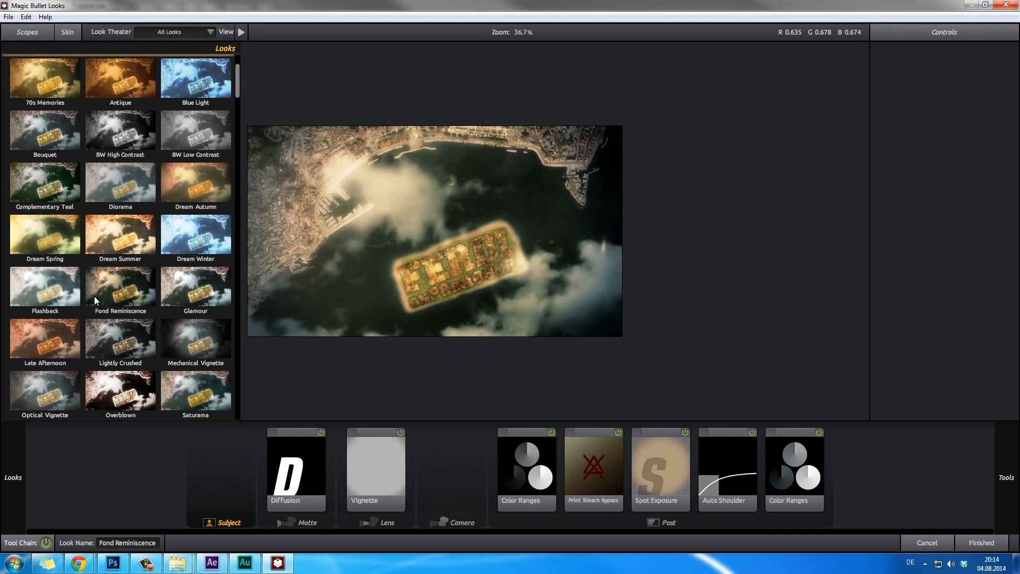
{"action": "left_click", "coordinate": [131, 235]}
{"action": "left_click", "coordinate": [154, 276]}
{"action": "left_click", "coordinate": [178, 250]}
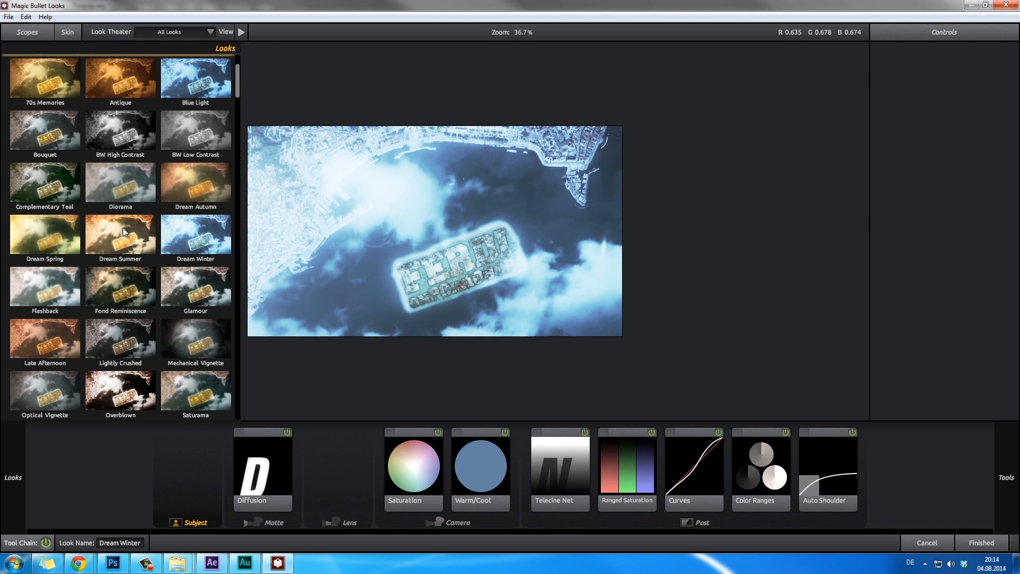
Try the Glamour preset look and switch its Diffusion and Telecine Net tools off and on to compare their influence.
{"action": "left_click", "coordinate": [181, 285]}
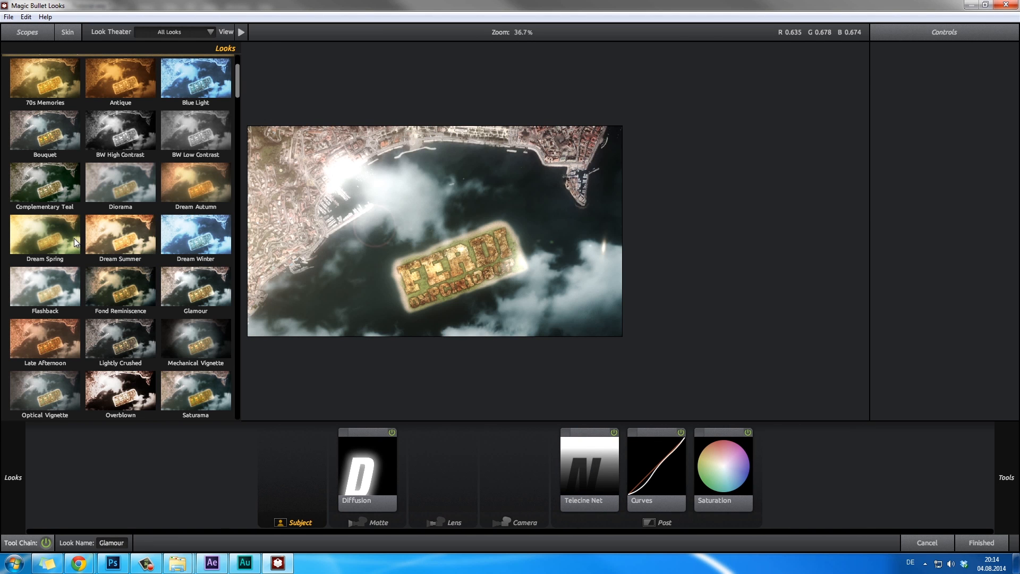
{"action": "left_click", "coordinate": [386, 430]}
{"action": "left_click", "coordinate": [391, 432]}
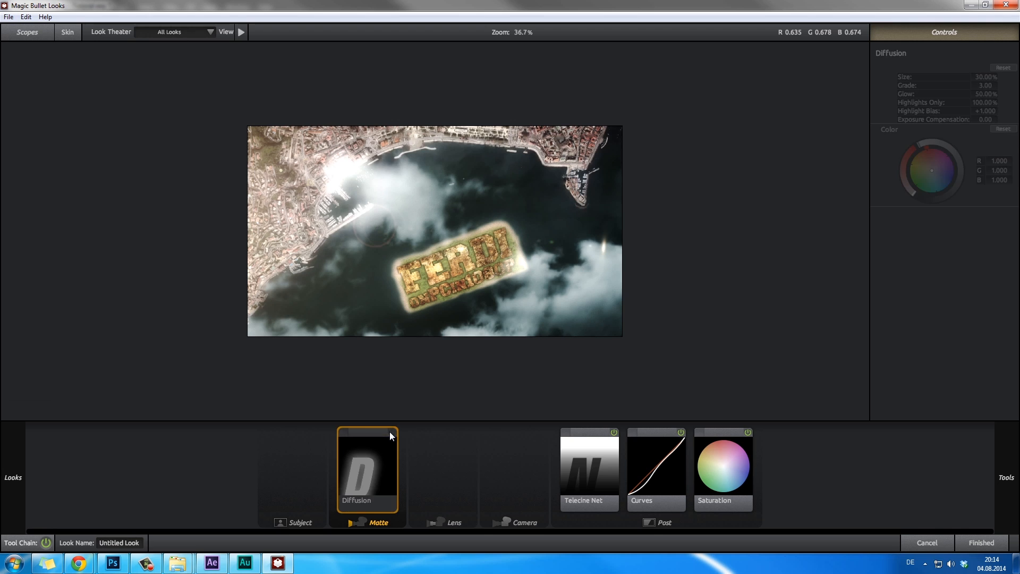
{"action": "left_click", "coordinate": [391, 431]}
{"action": "left_click", "coordinate": [614, 442]}
{"action": "left_click", "coordinate": [614, 432]}
{"action": "left_click", "coordinate": [614, 432]}
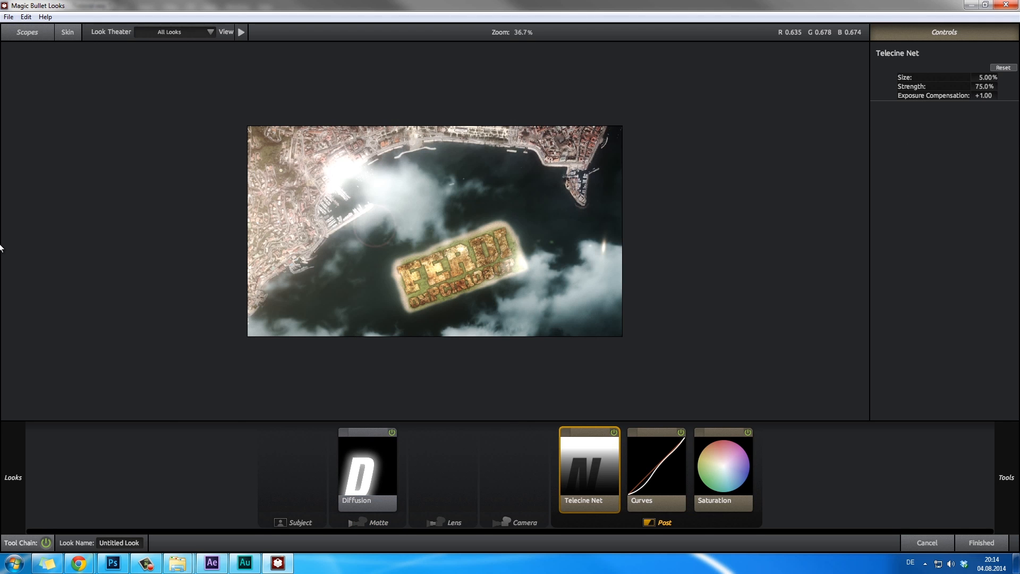
Compare the Mechanical Vignette, Overblown and Saturama presets, settle on the Glamour look and finish the look editor.
{"action": "mouse_move", "coordinate": [13, 478]}
{"action": "scroll", "coordinate": [81, 279], "scroll_direction": "down", "scroll_amount": 1}
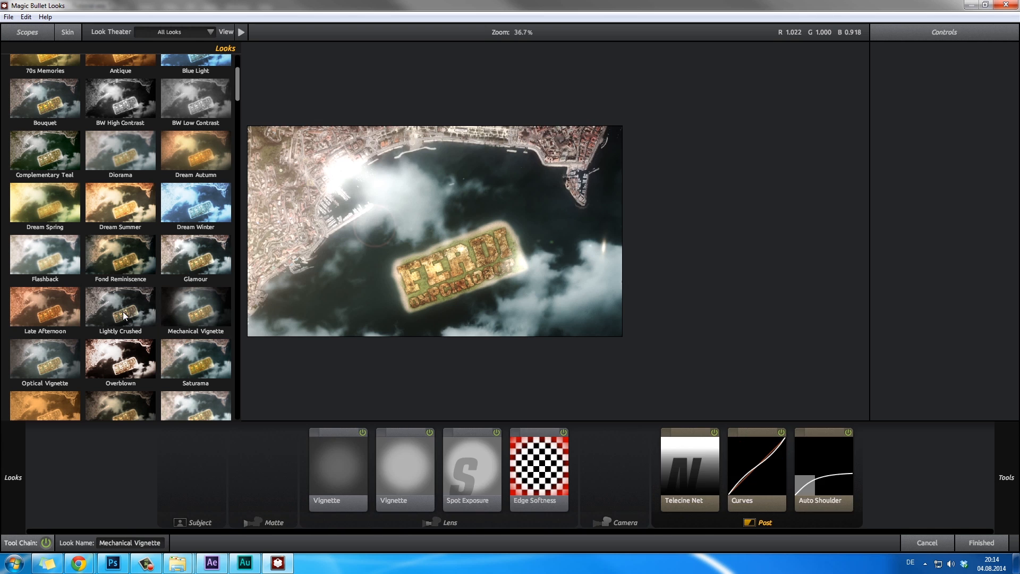
{"action": "scroll", "coordinate": [113, 301], "scroll_direction": "down", "scroll_amount": 2}
{"action": "scroll", "coordinate": [179, 333], "scroll_direction": "down", "scroll_amount": 4}
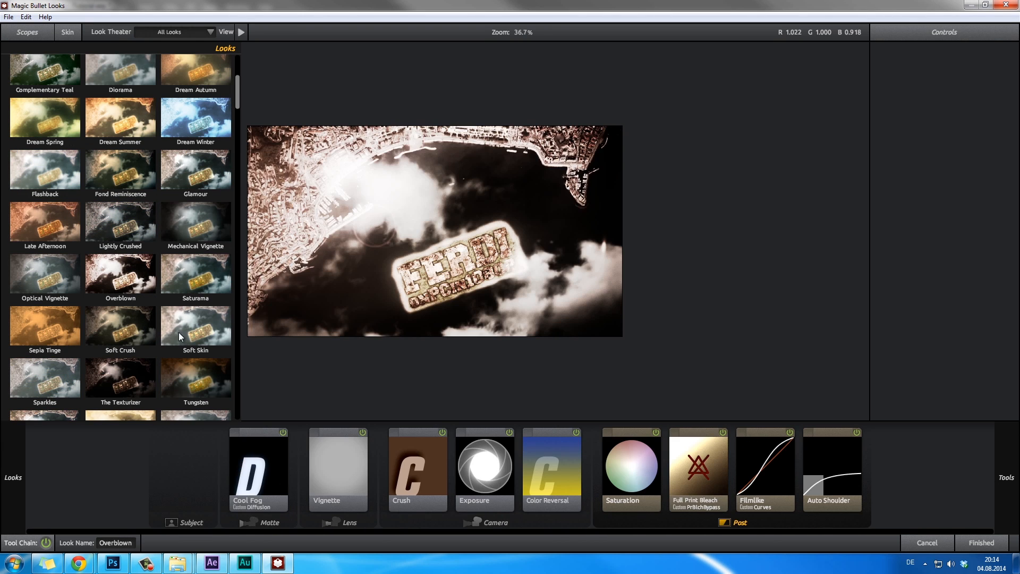
{"action": "scroll", "coordinate": [128, 308], "scroll_direction": "up", "scroll_amount": 3}
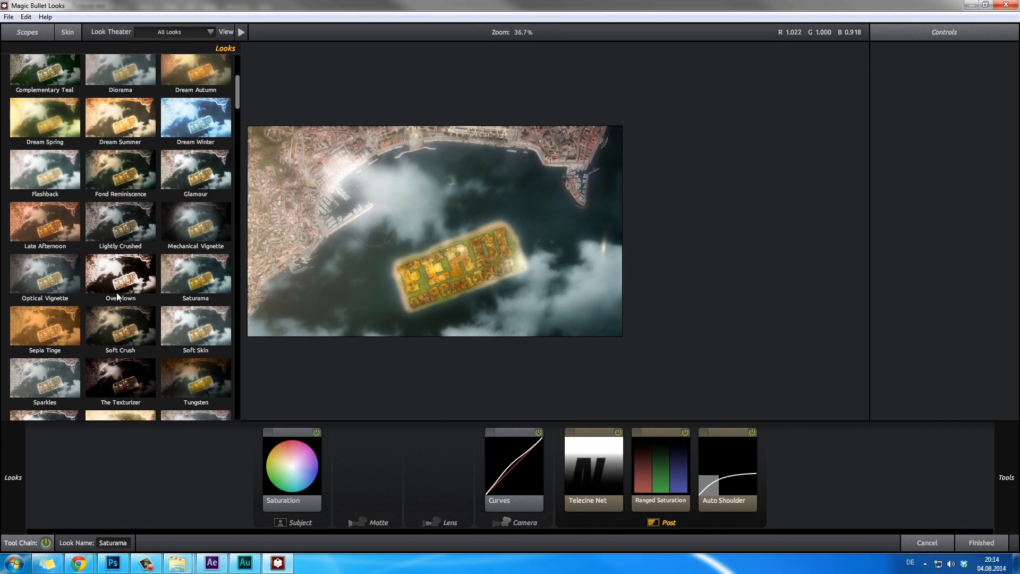
{"action": "left_click", "coordinate": [221, 178]}
{"action": "left_click", "coordinate": [982, 542]}
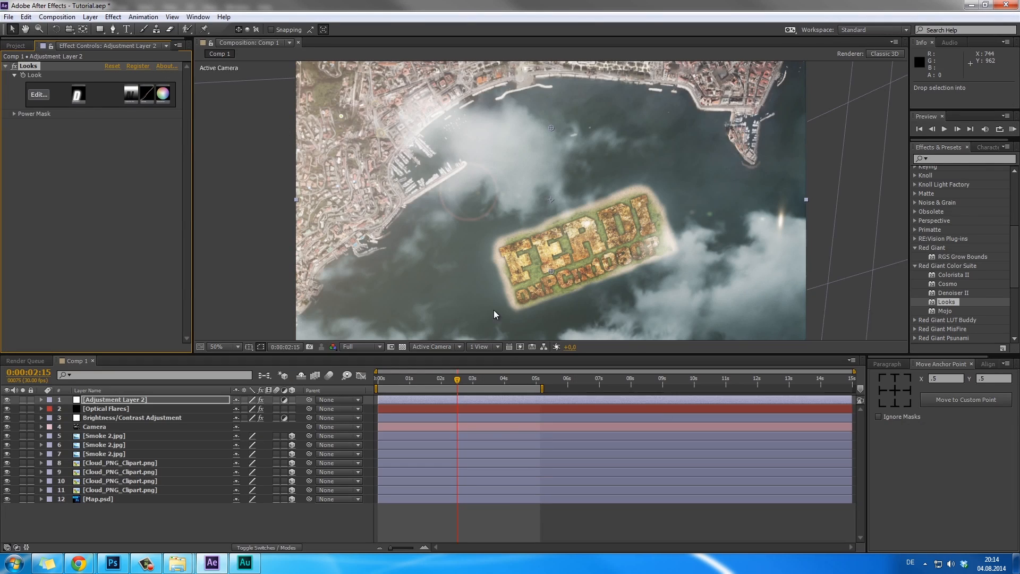
Set the opacity of the adjustment layer carrying the Looks effect to 50%.
{"action": "key", "text": "t"}
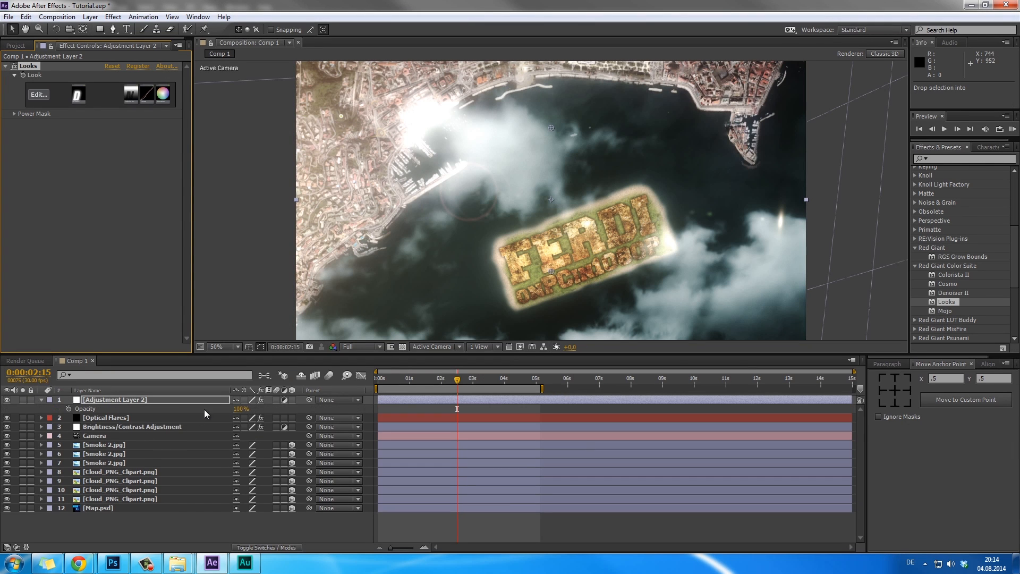
{"action": "left_click", "coordinate": [240, 409]}
{"action": "type", "text": "50"}
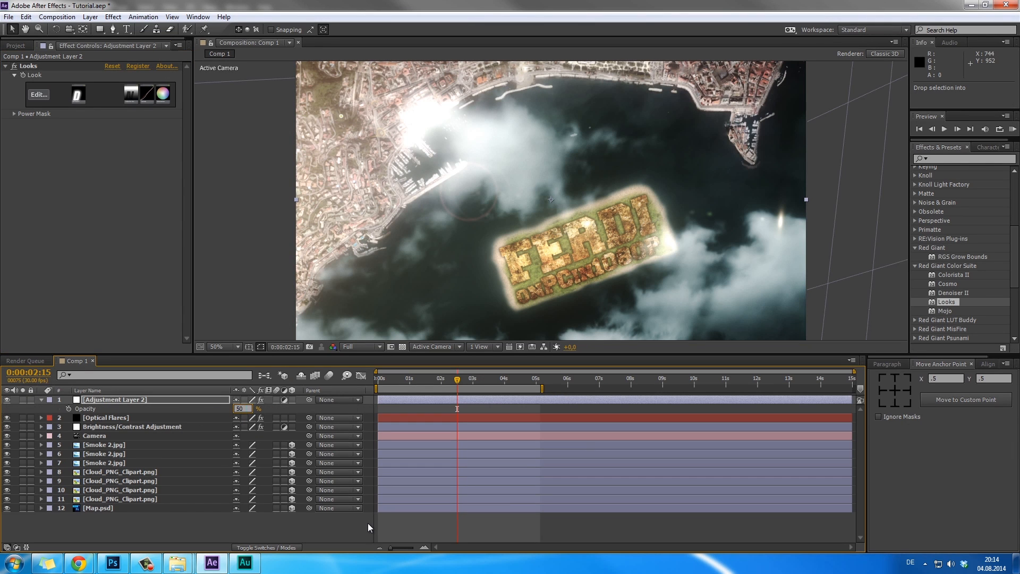
{"action": "key", "text": "Return"}
Render a RAM preview from the start of the composition and play back the graded camera flight.
{"action": "left_click", "coordinate": [407, 379]}
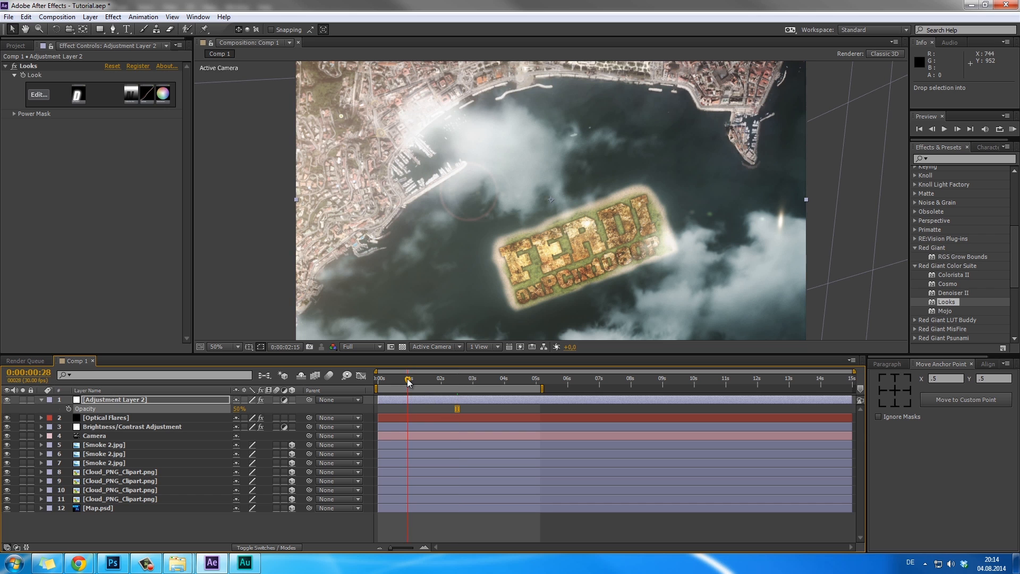
{"action": "left_click", "coordinate": [375, 379]}
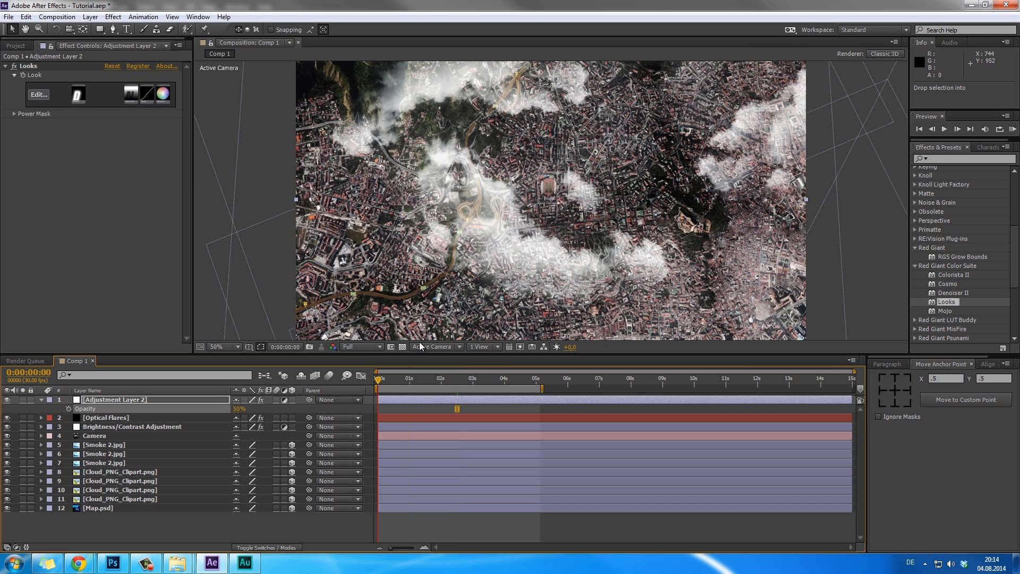
{"action": "left_click", "coordinate": [1012, 129]}
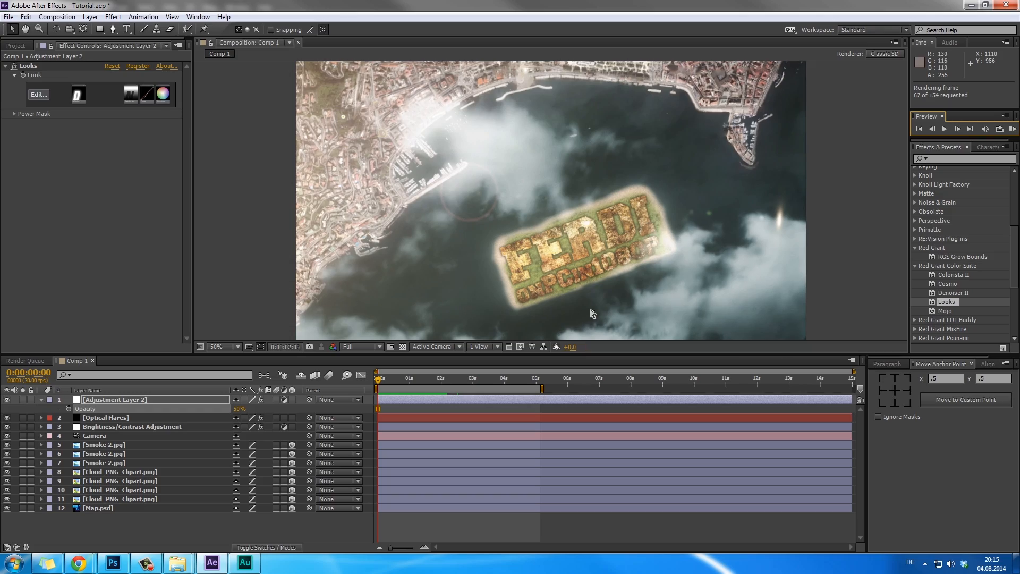
{"action": "key", "text": "space"}
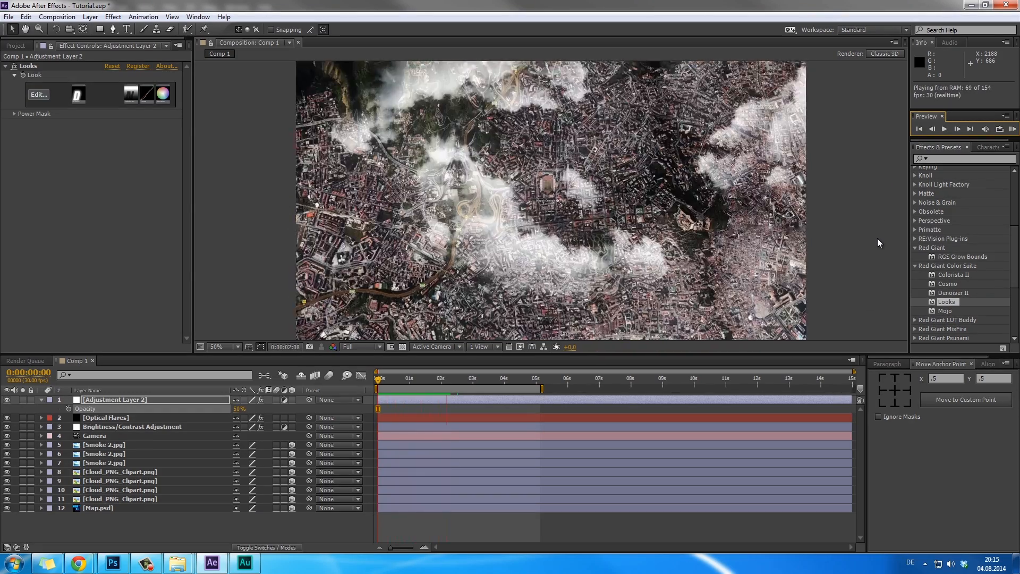
{"action": "key", "text": "space"}
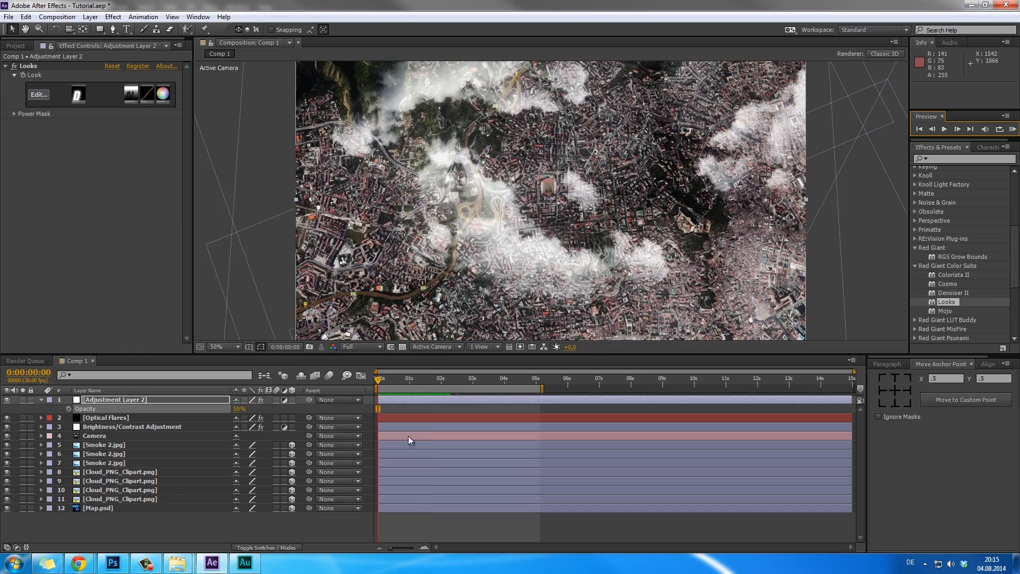
Move the camera's last Position keyframe to 0:00:06:03, set its Z position to -1317,7 and scrub back through the flight.
{"action": "left_click_drag", "start_coordinate": [382, 384], "coordinate": [450, 415]}
{"action": "left_click", "coordinate": [111, 436]}
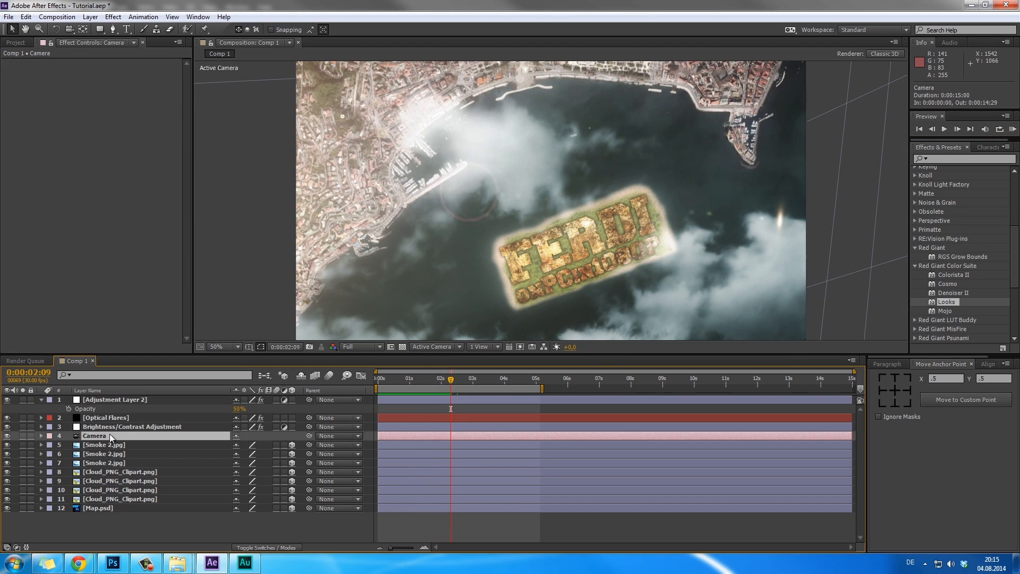
{"action": "key", "text": "u"}
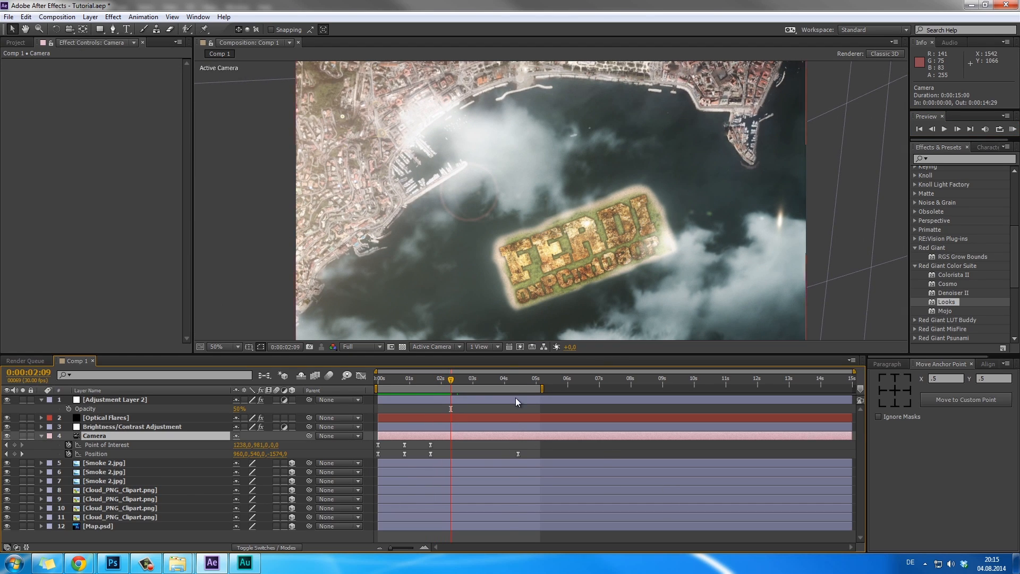
{"action": "left_click_drag", "start_coordinate": [509, 383], "coordinate": [519, 386]}
{"action": "left_click_drag", "start_coordinate": [518, 453], "coordinate": [572, 455]}
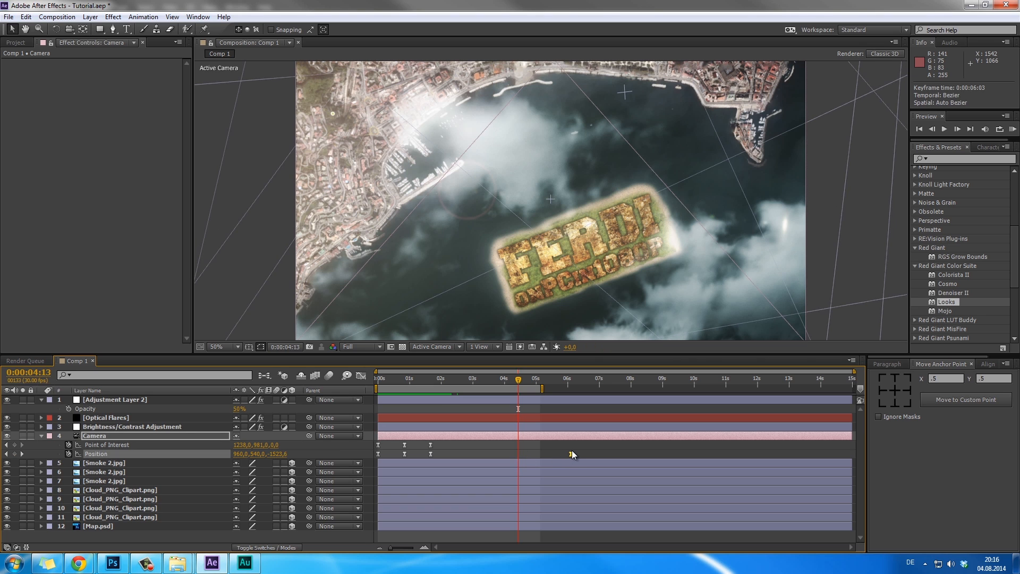
{"action": "left_click", "coordinate": [572, 382]}
{"action": "left_click_drag", "start_coordinate": [271, 453], "coordinate": [369, 443]}
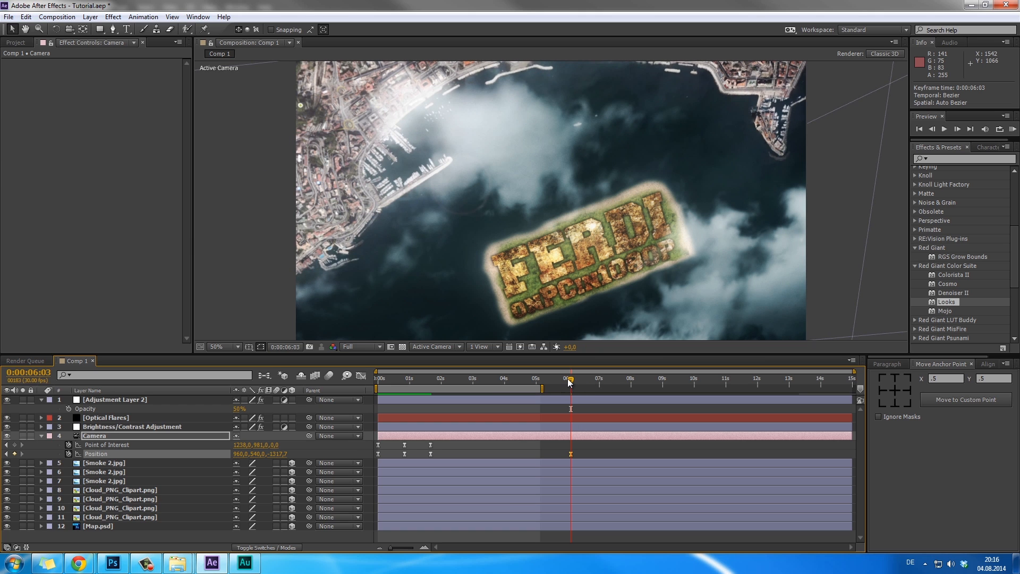
{"action": "left_click_drag", "start_coordinate": [569, 380], "coordinate": [465, 381]}
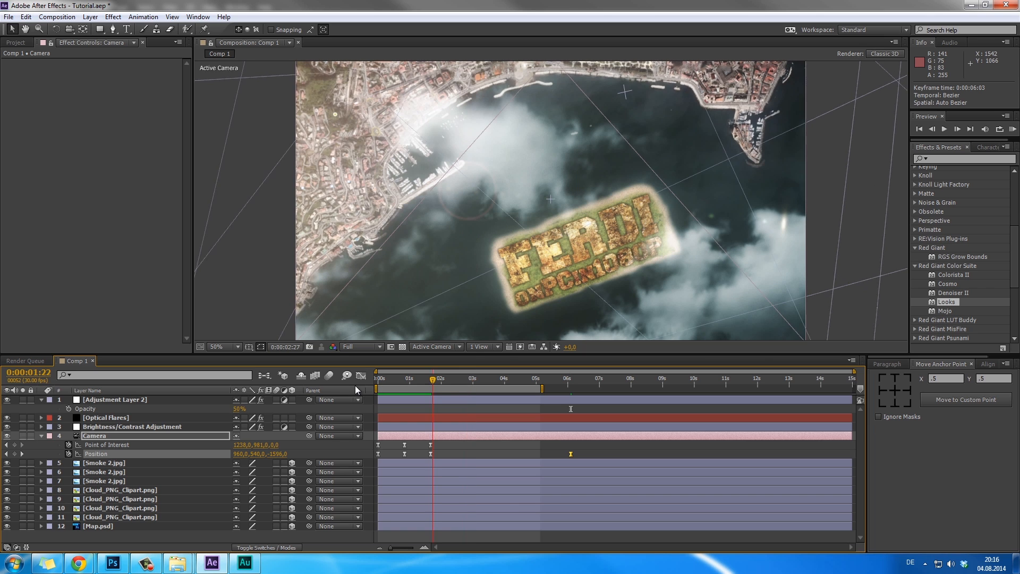
{"action": "left_click_drag", "start_coordinate": [465, 387], "coordinate": [355, 389]}
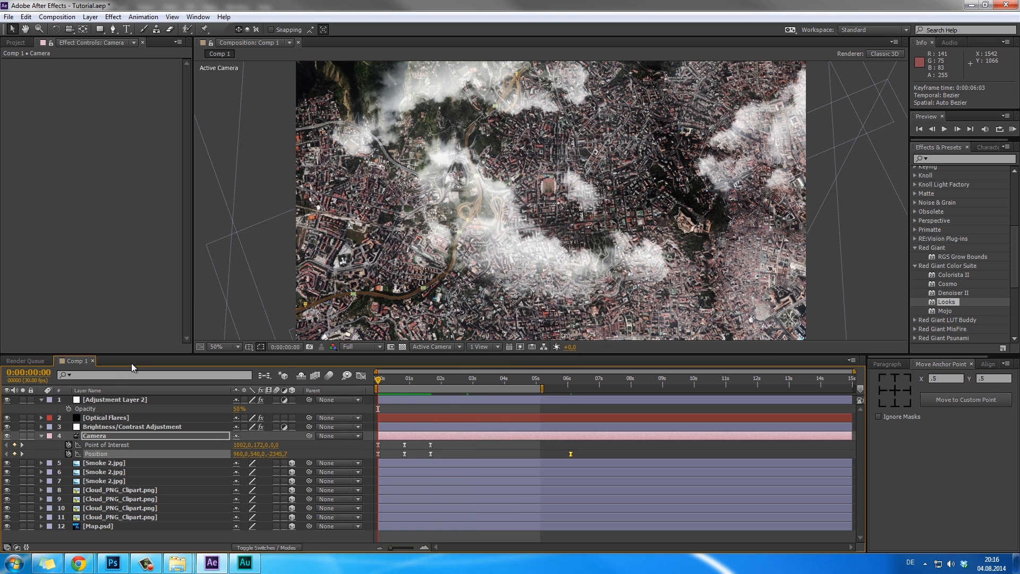
Add a third adjustment layer at the top of the layer stack, adjusting the timeline's height to make room.
{"action": "left_click_drag", "start_coordinate": [144, 357], "coordinate": [143, 330]}
{"action": "left_click", "coordinate": [163, 505]}
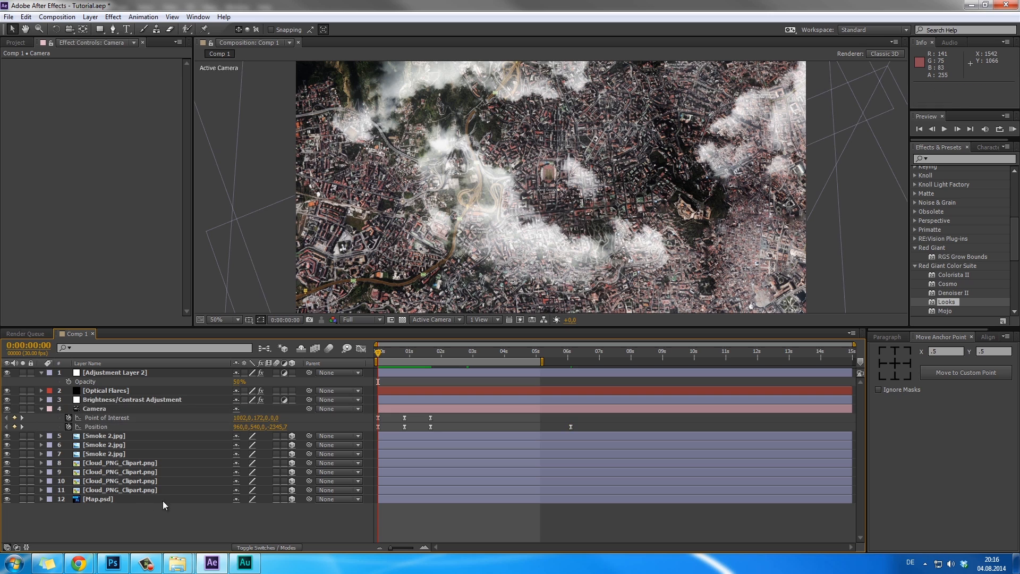
{"action": "right_click", "coordinate": [142, 525]}
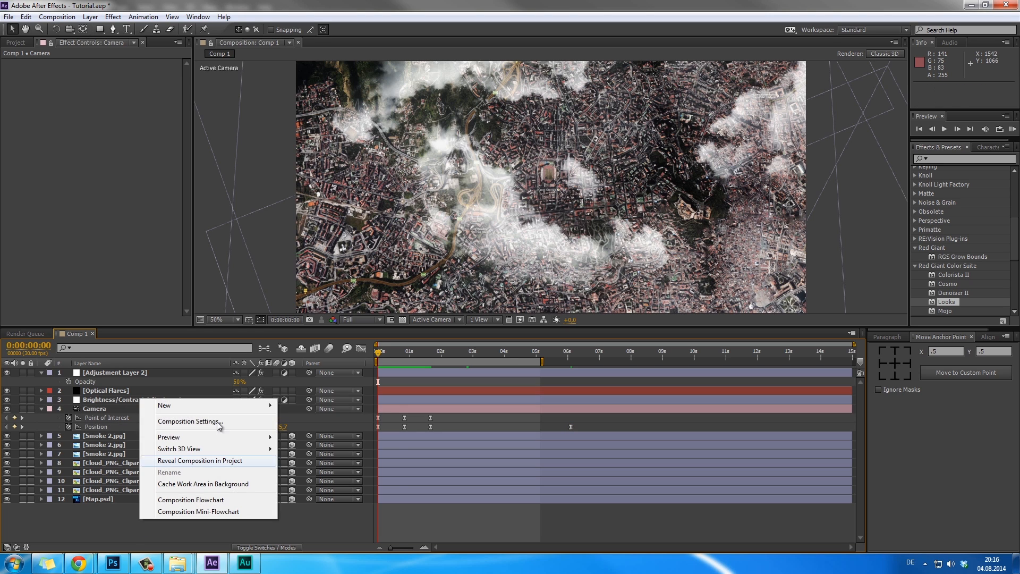
{"action": "mouse_move", "coordinate": [159, 402]}
{"action": "left_click", "coordinate": [319, 492]}
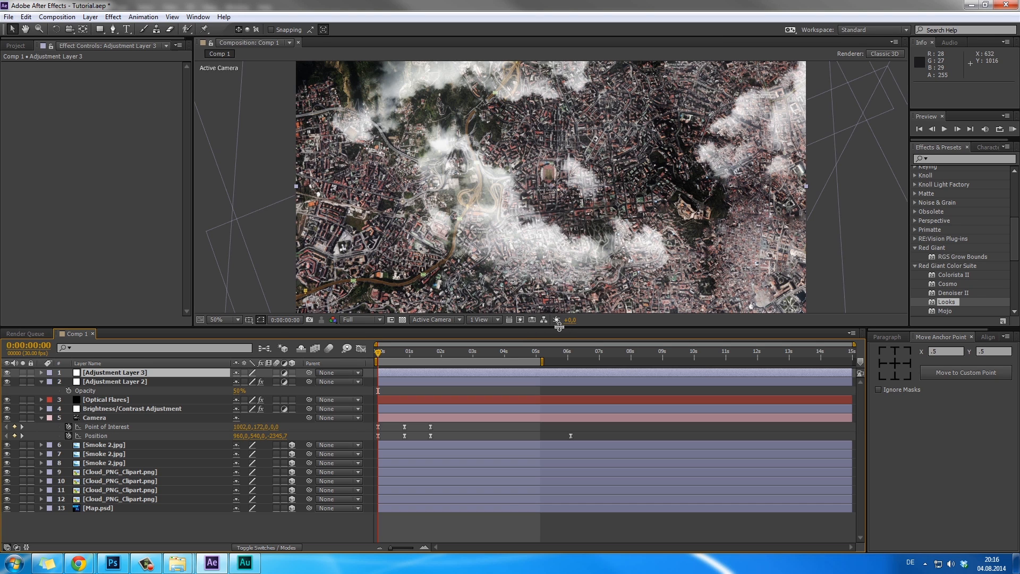
{"action": "left_click_drag", "start_coordinate": [559, 326], "coordinate": [549, 370]}
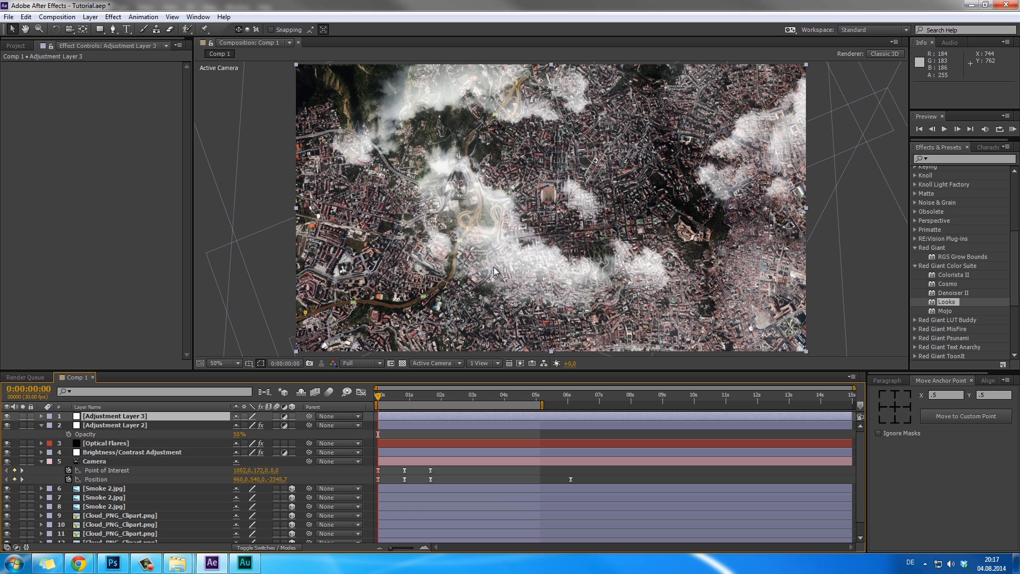
Examine the motion blur options in the composition's advanced settings and dismiss the dialog without changes.
{"action": "left_click", "coordinate": [57, 16]}
{"action": "left_click", "coordinate": [96, 46]}
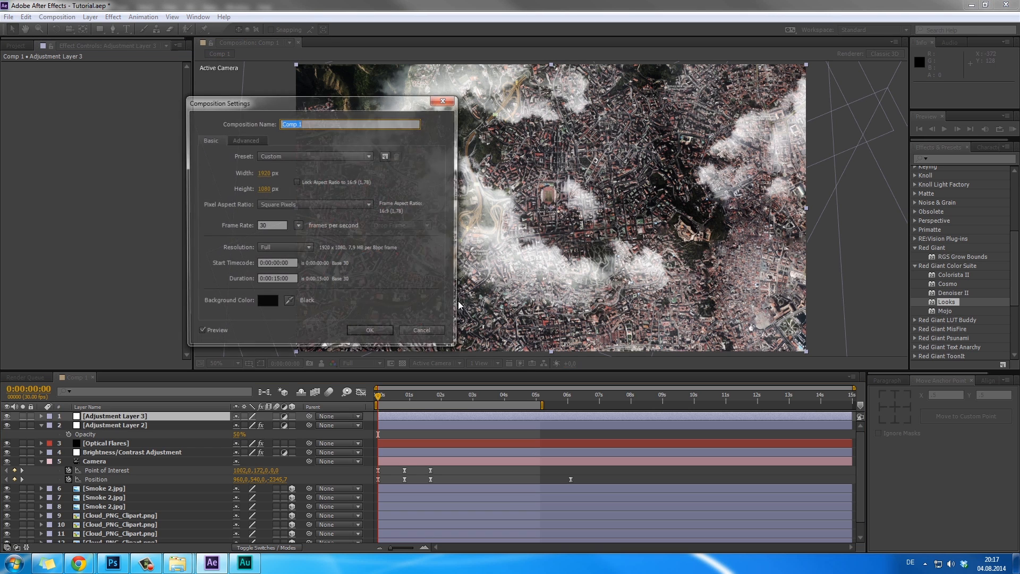
{"action": "left_click_drag", "start_coordinate": [320, 106], "coordinate": [347, 111]}
{"action": "left_click", "coordinate": [278, 147]}
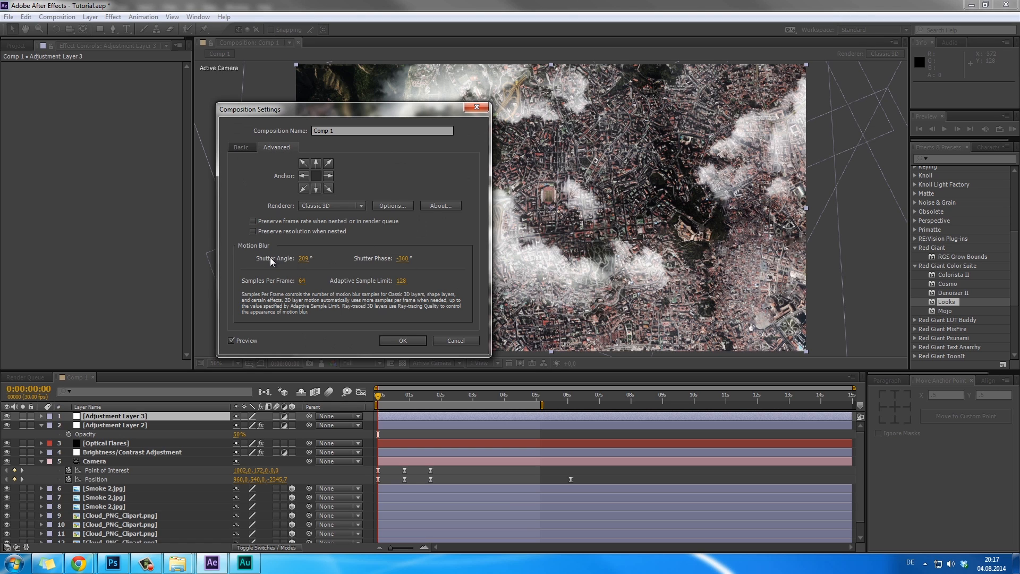
{"action": "left_click", "coordinate": [455, 341]}
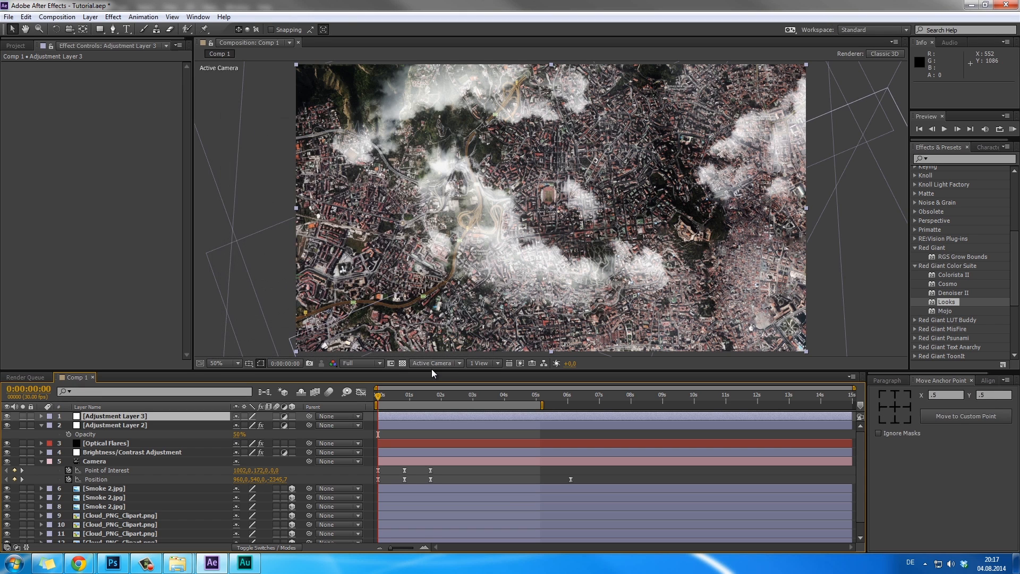
Enlarge the timeline to show all thirteen layers and collapse the expanded Red Giant and Video Copilot effect categories.
{"action": "left_click_drag", "start_coordinate": [439, 372], "coordinate": [440, 320]}
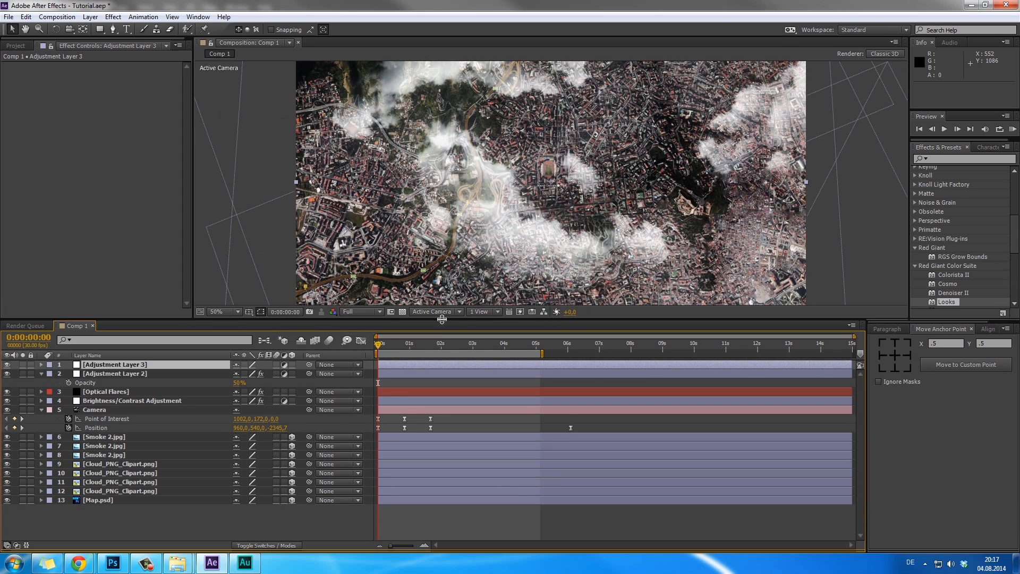
{"action": "left_click", "coordinate": [914, 266]}
{"action": "left_click", "coordinate": [915, 248]}
{"action": "scroll", "coordinate": [931, 274], "scroll_direction": "down", "scroll_amount": 4}
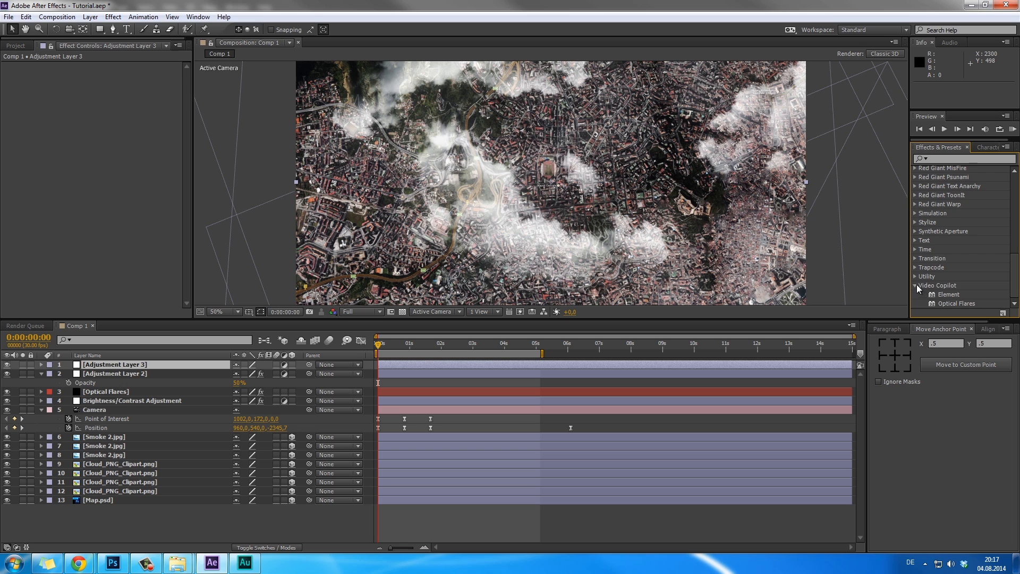
{"action": "scroll", "coordinate": [932, 293], "scroll_direction": "up", "scroll_amount": 10}
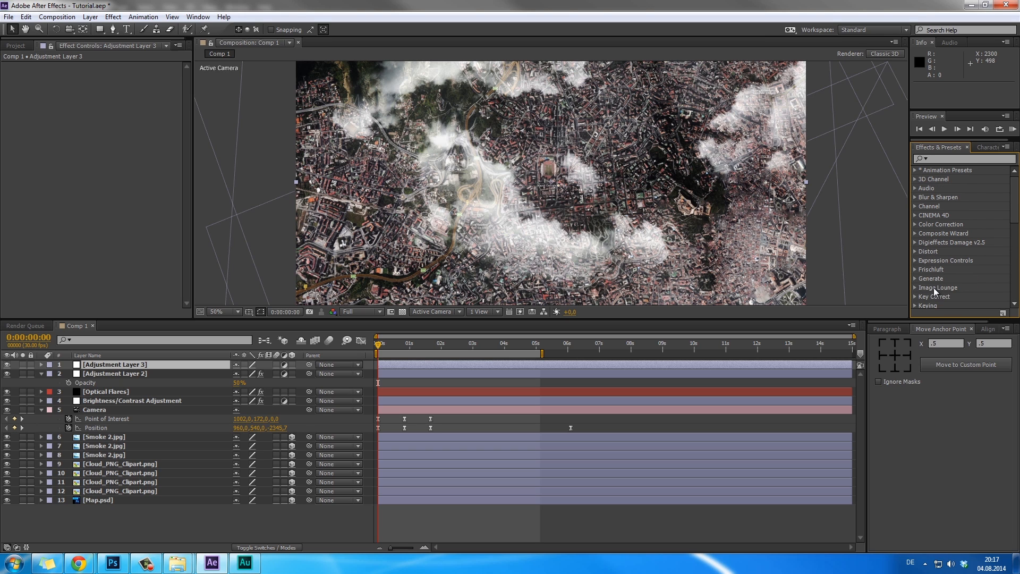
{"action": "scroll", "coordinate": [951, 256], "scroll_direction": "down", "scroll_amount": 10}
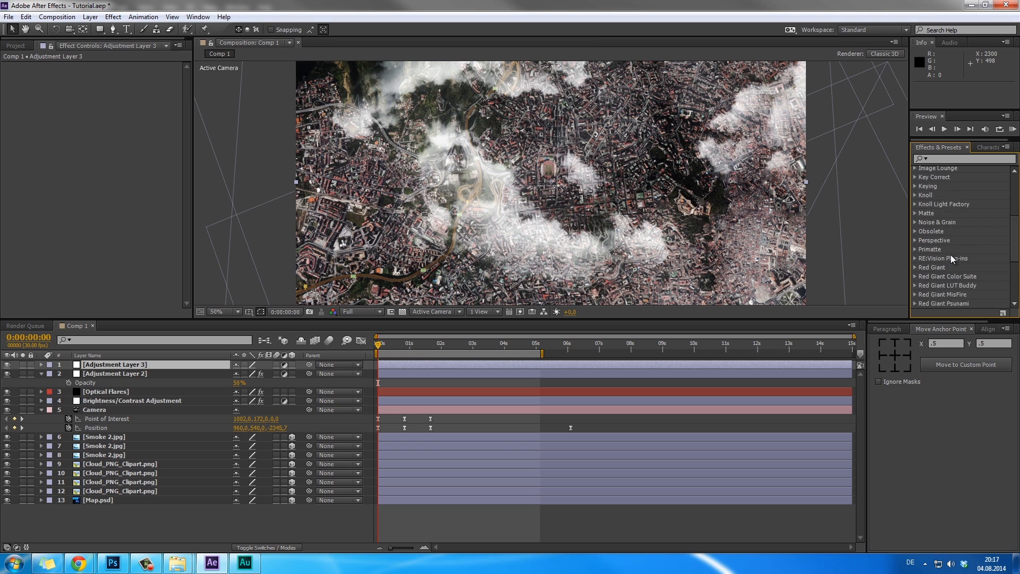
{"action": "right_click", "coordinate": [214, 524]}
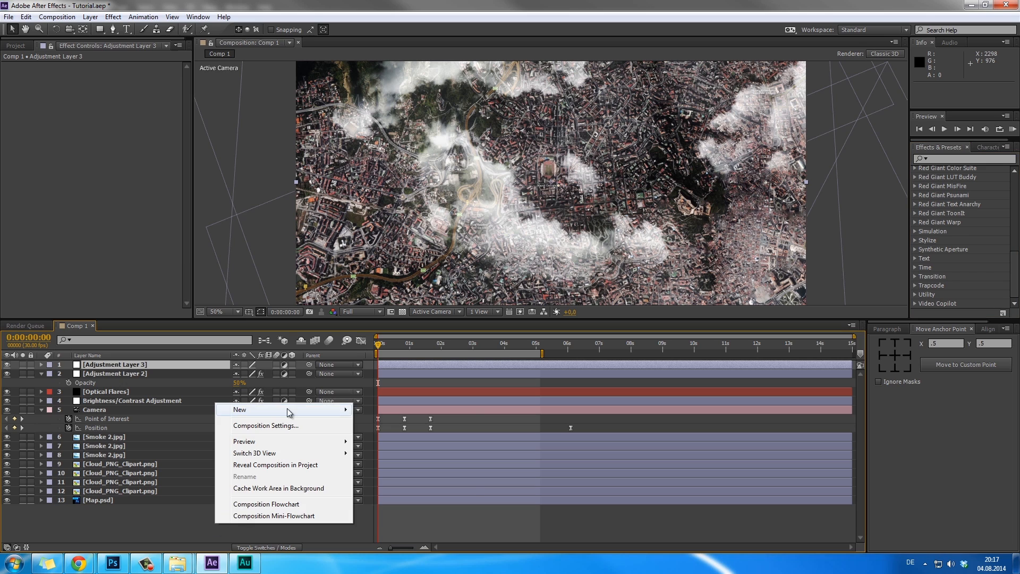
{"action": "mouse_move", "coordinate": [287, 408]}
{"action": "left_click", "coordinate": [190, 385]}
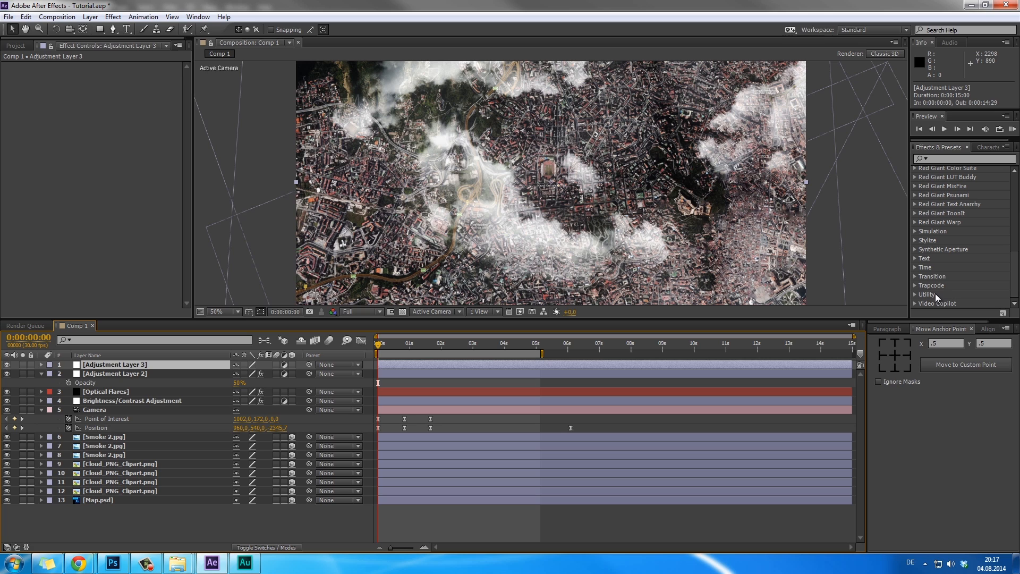
Apply the RSMB motion blur effect from the RE:Vision Plug-ins to Adjustment Layer 3.
{"action": "scroll", "coordinate": [968, 292], "scroll_direction": "up", "scroll_amount": 3}
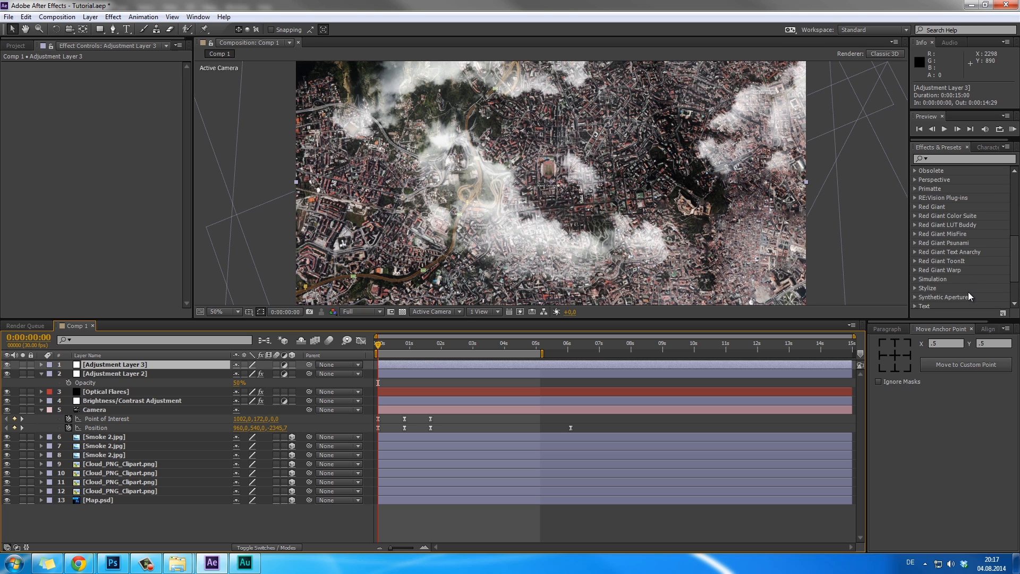
{"action": "left_click", "coordinate": [915, 222]}
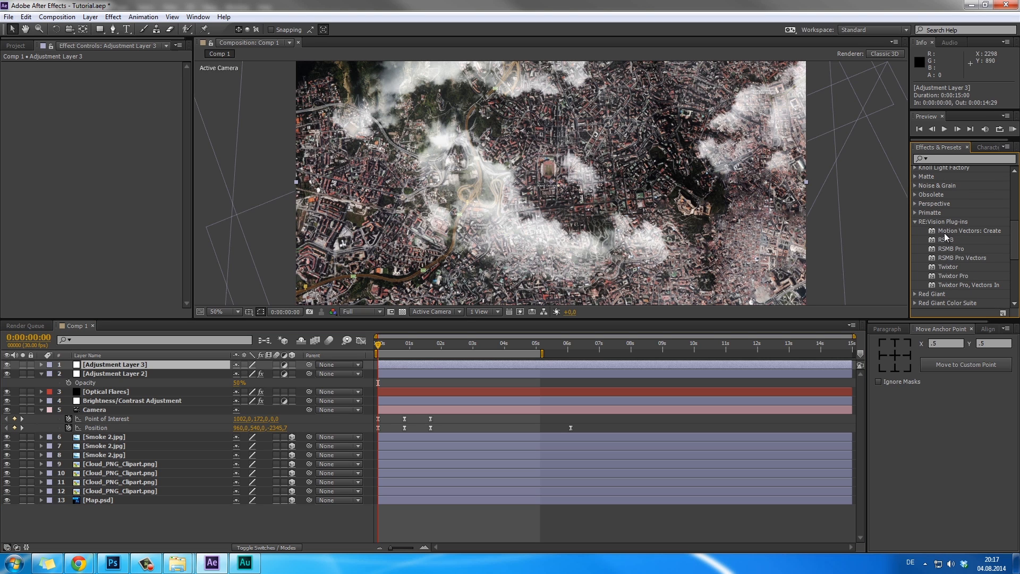
{"action": "left_click", "coordinate": [951, 269]}
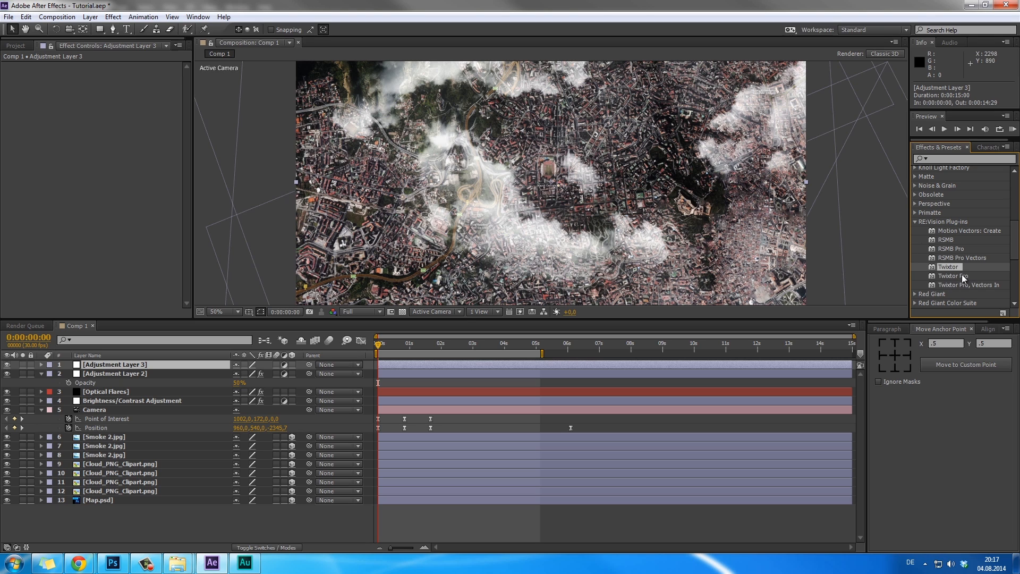
{"action": "left_click", "coordinate": [948, 239]}
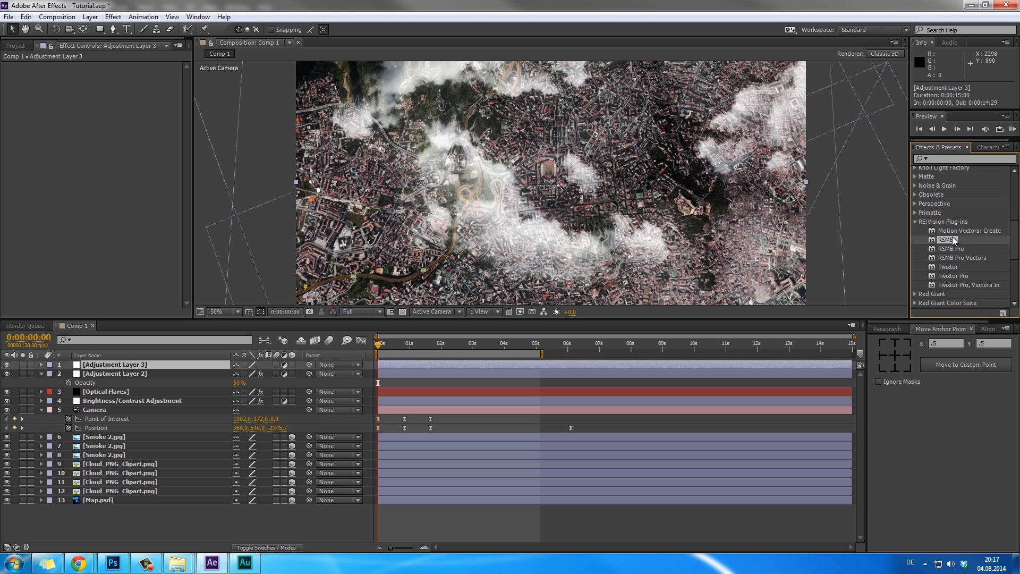
{"action": "left_click_drag", "start_coordinate": [949, 240], "coordinate": [128, 364]}
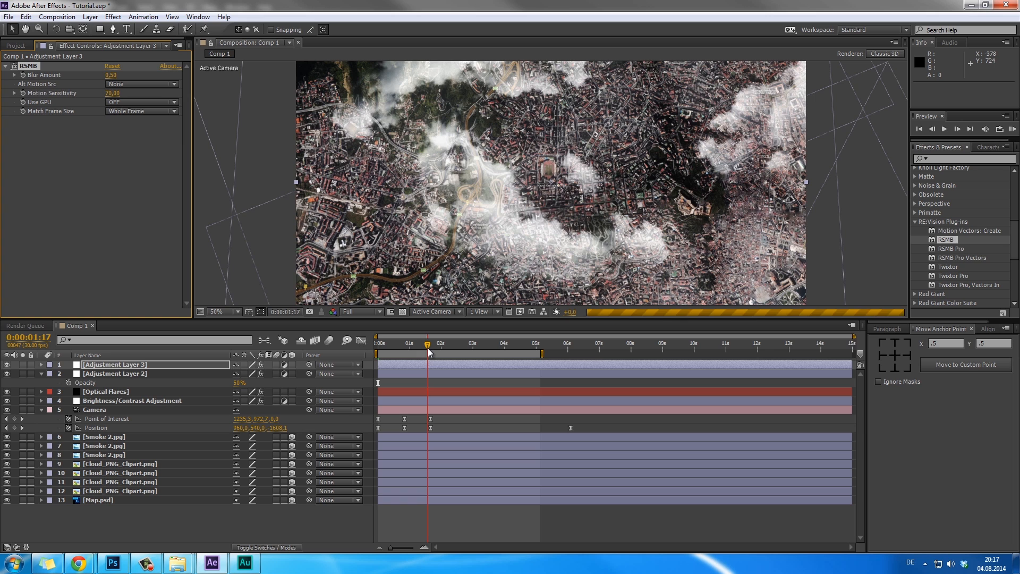
Return to the start of the composition and start a RAM preview of the flight with motion blur.
{"action": "left_click_drag", "start_coordinate": [428, 351], "coordinate": [367, 352]}
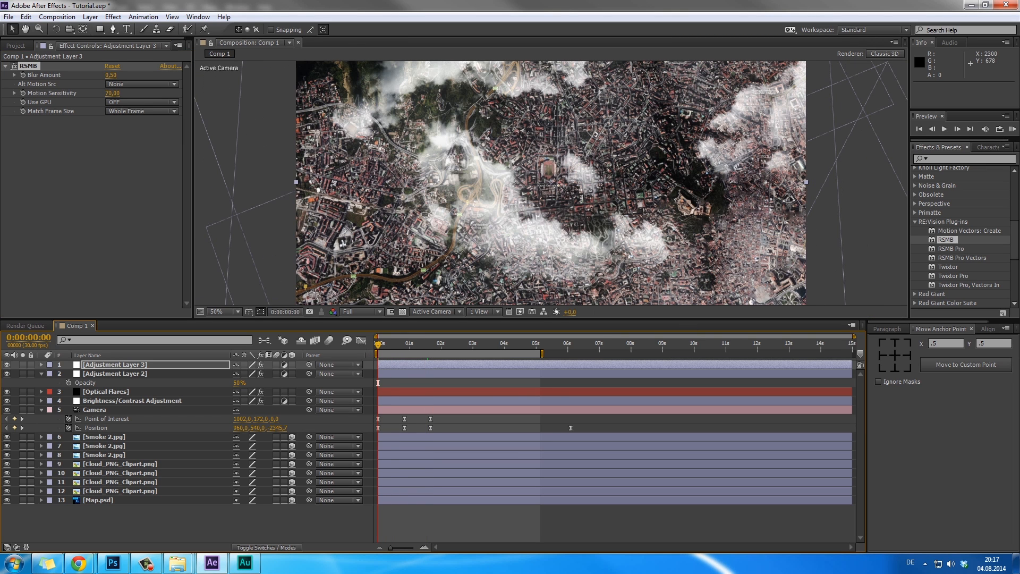
{"action": "left_click", "coordinate": [1012, 130]}
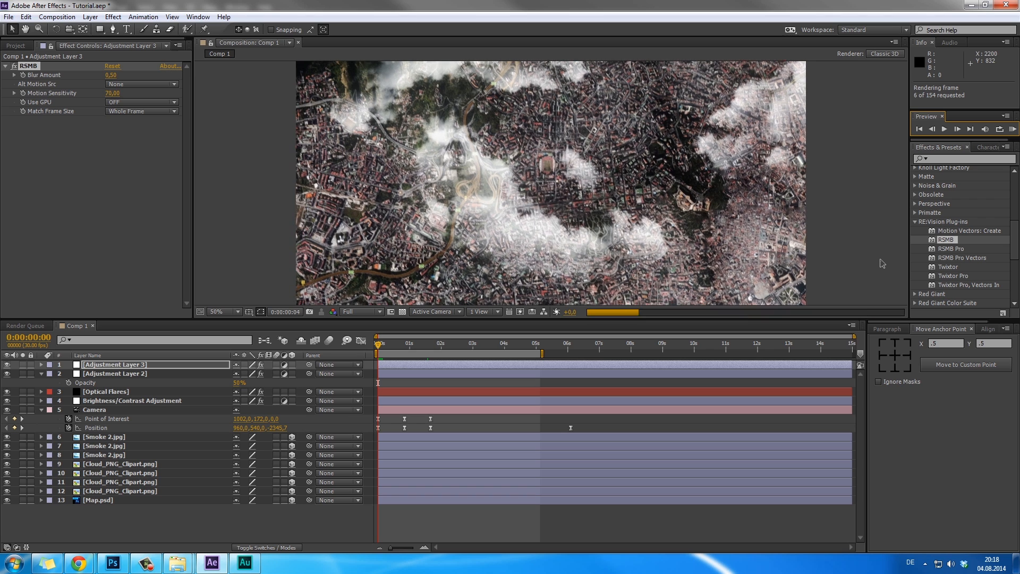